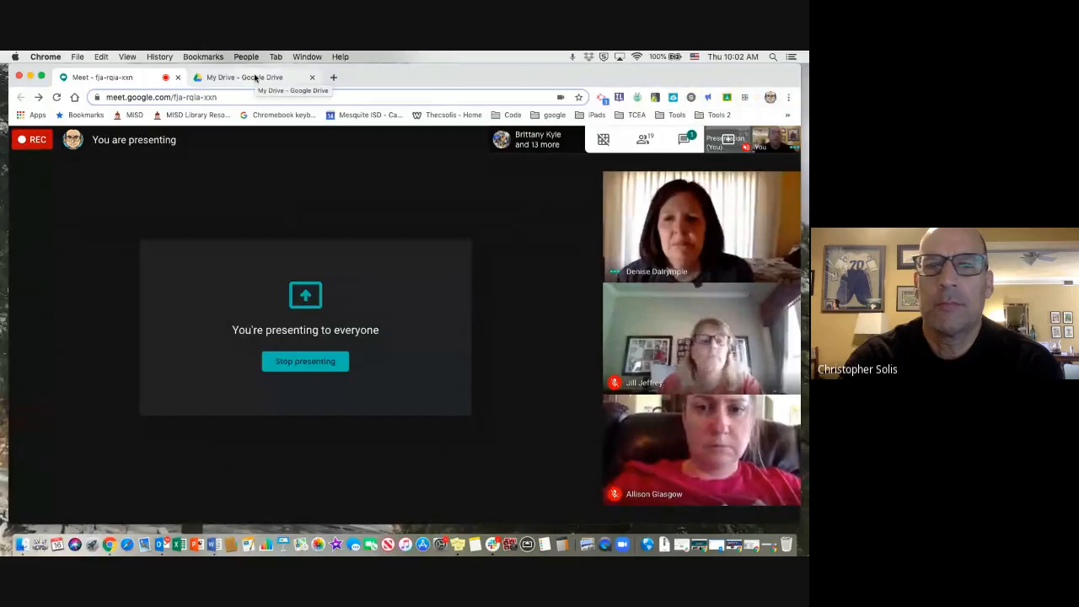
# Switch from the Meet call to the My Drive page and dismiss the presenting notification.
pyautogui.click(255, 78)
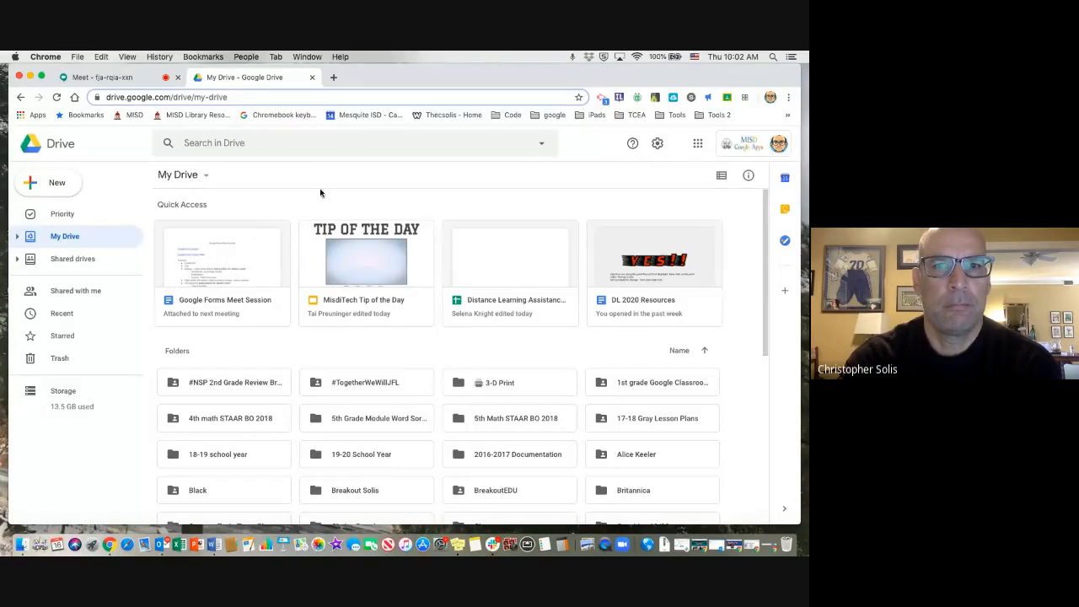
pyautogui.click(151, 79)
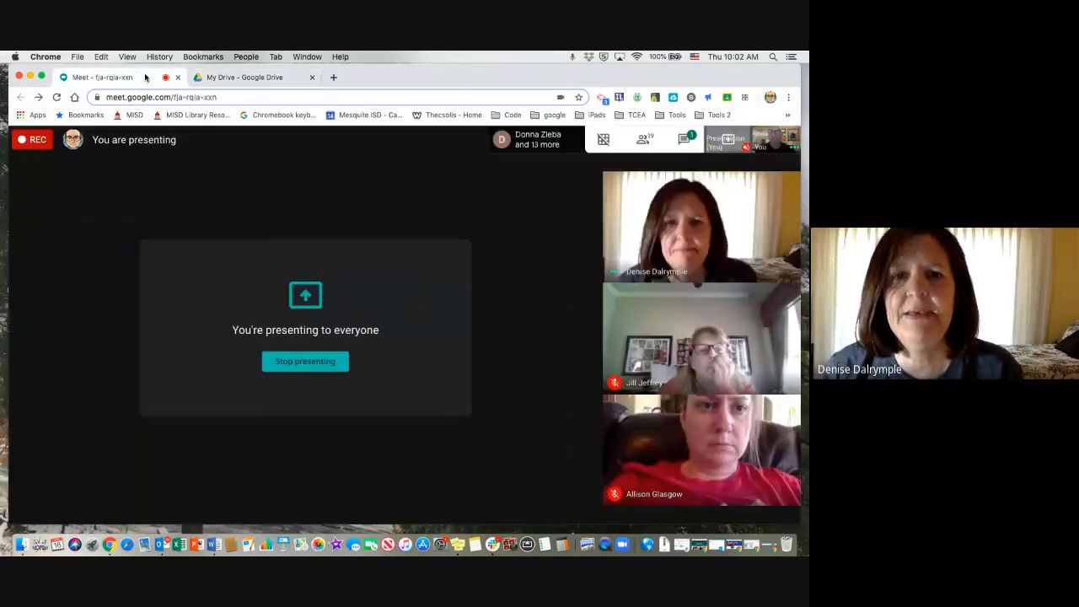
pyautogui.click(269, 79)
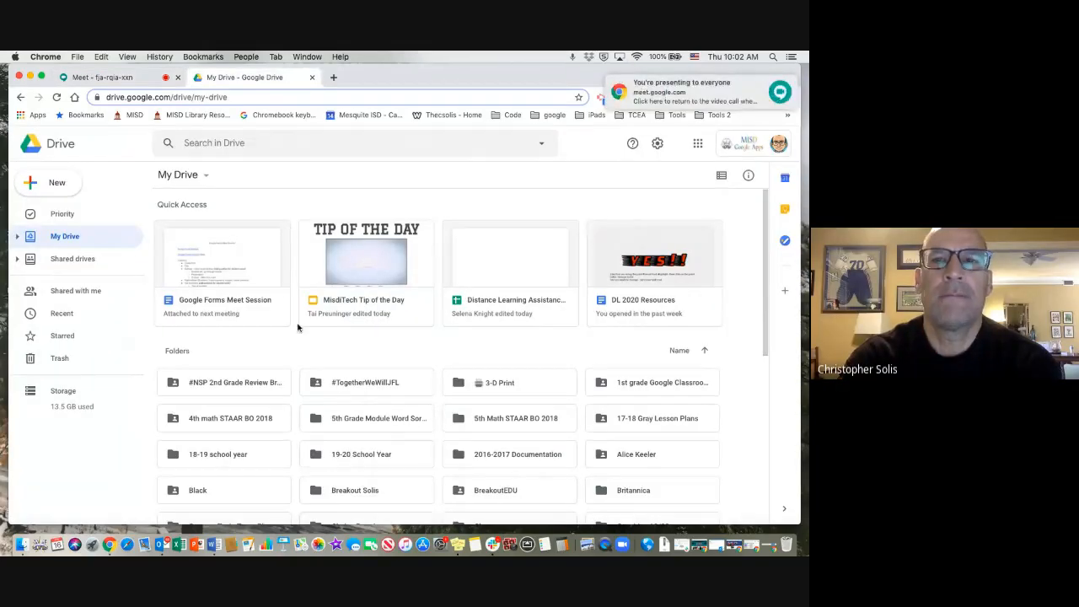
pyautogui.moveTo(725, 87)
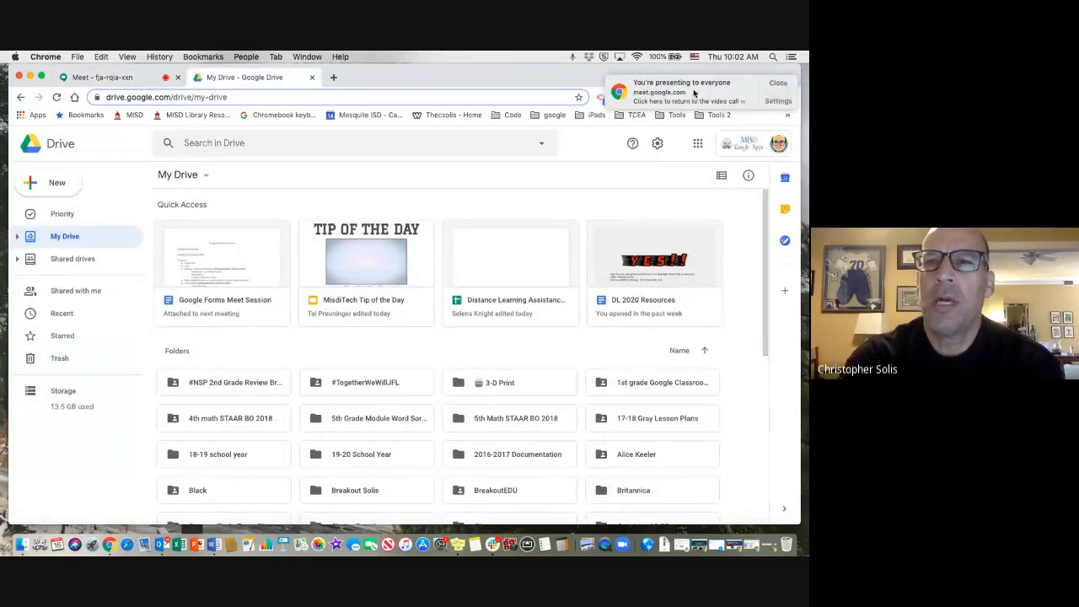
pyautogui.click(777, 83)
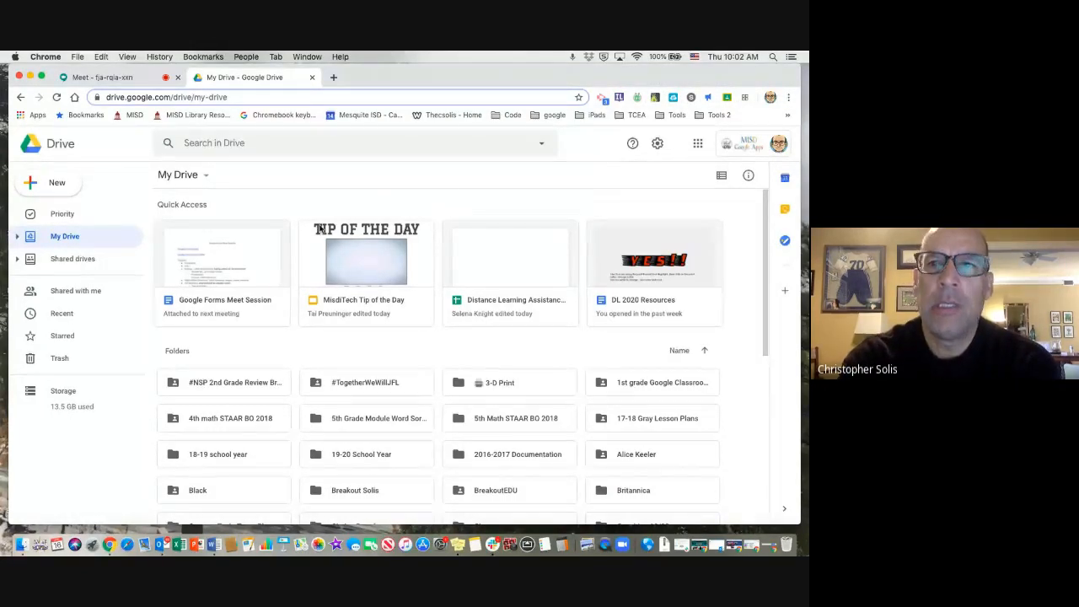
# Rearrange the Google apps launcher so that Docs sits directly before Calendar, and close the launcher.
pyautogui.click(699, 144)
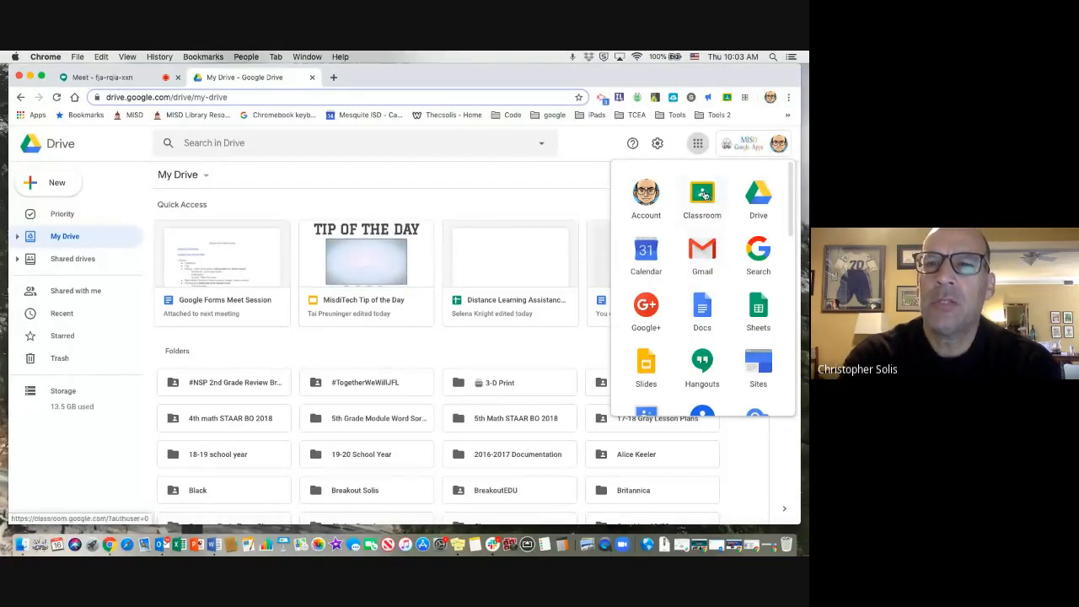
pyautogui.moveTo(702, 193)
pyautogui.mouseDown()
pyautogui.moveTo(734, 410)
pyautogui.moveTo(750, 417)
pyautogui.moveTo(717, 380)
pyautogui.moveTo(680, 284)
pyautogui.moveTo(701, 202)
pyautogui.mouseUp()
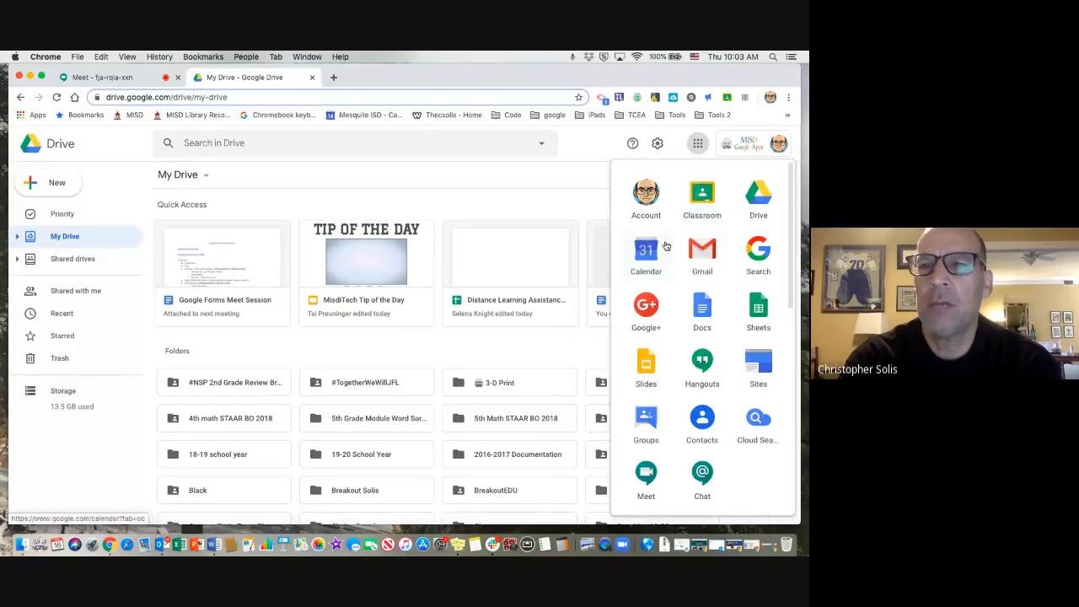
pyautogui.moveTo(702, 308); pyautogui.dragTo(655, 247)
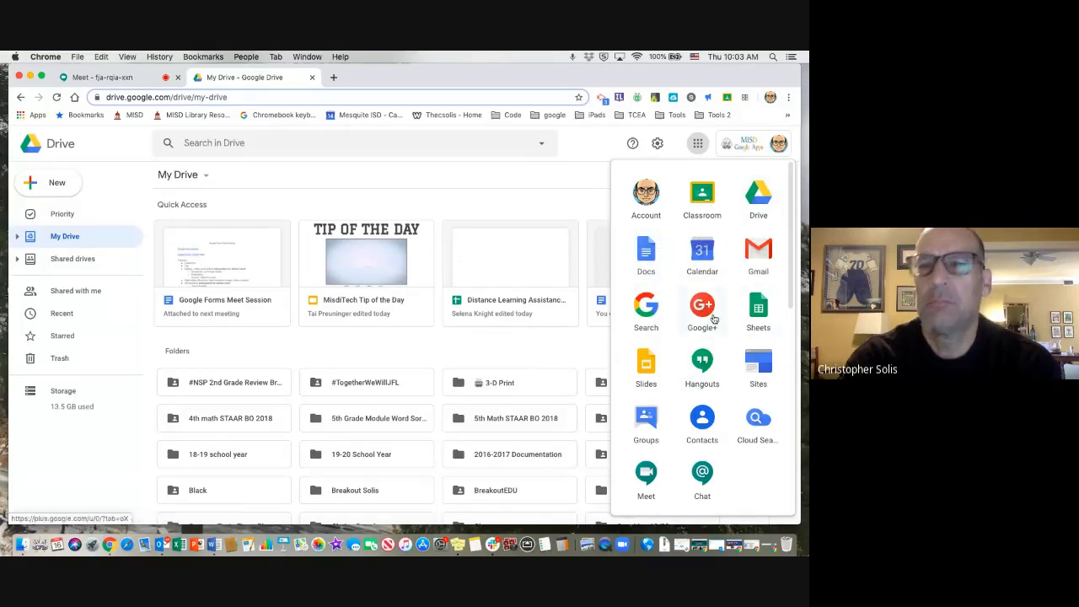
pyautogui.click(592, 147)
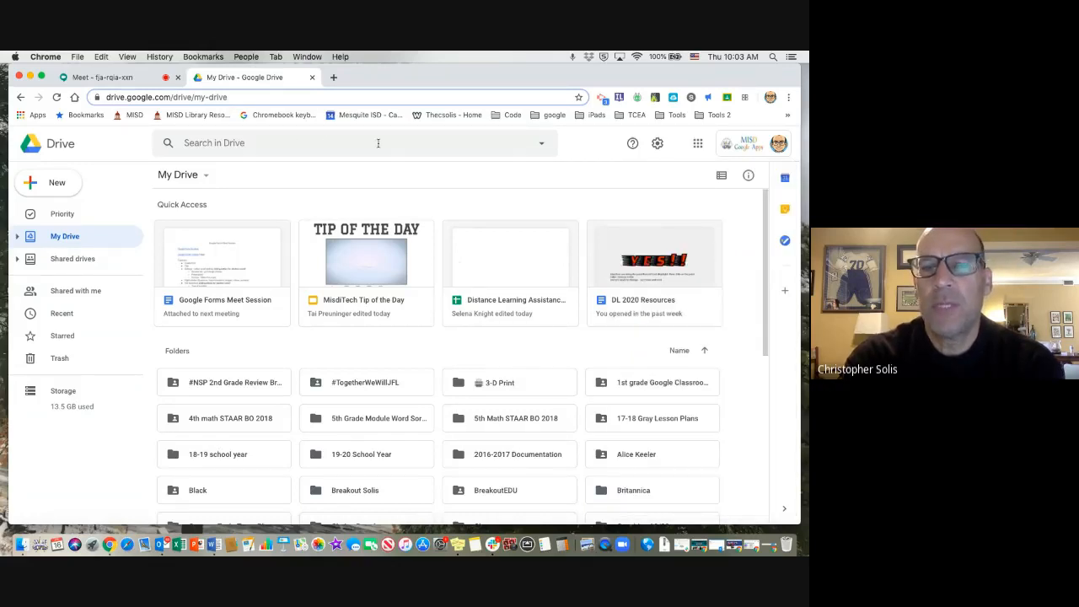
# Search Drive for all files of type Spreadsheets using the advanced search options.
pyautogui.click(295, 145)
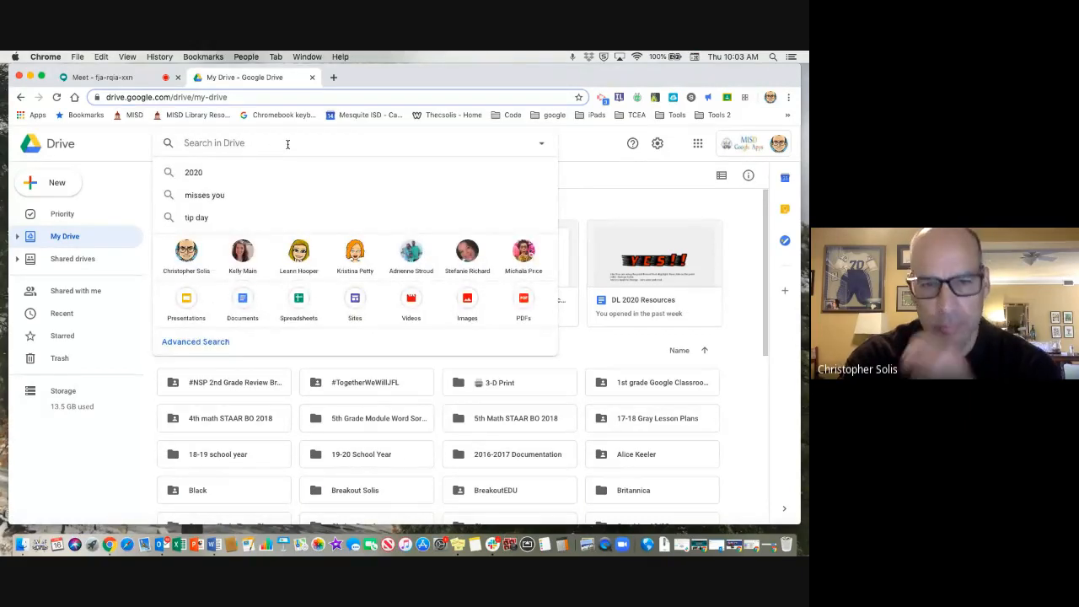
pyautogui.click(542, 147)
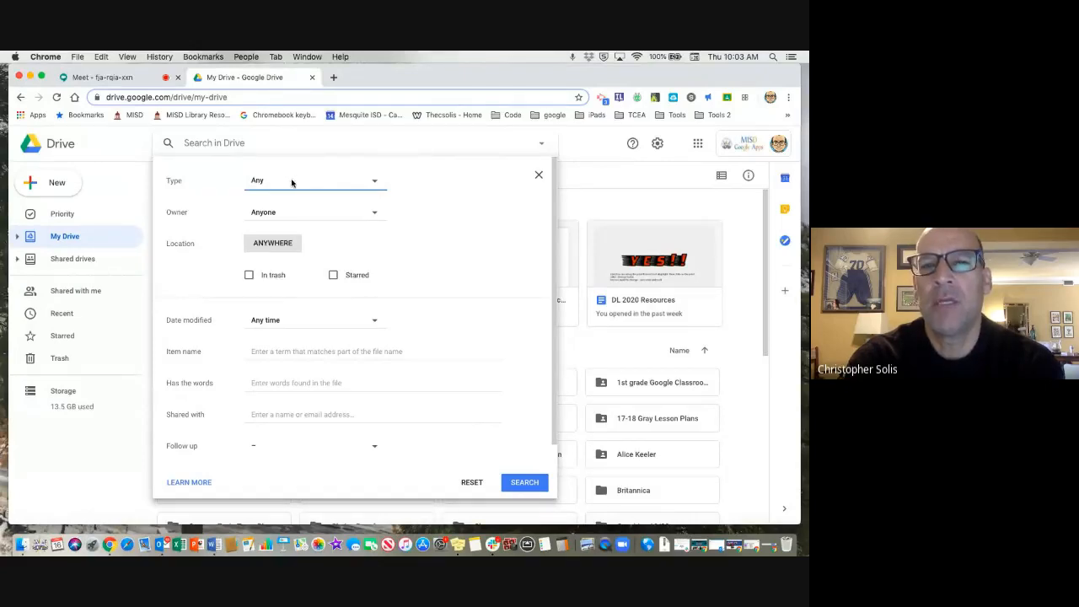
pyautogui.click(375, 183)
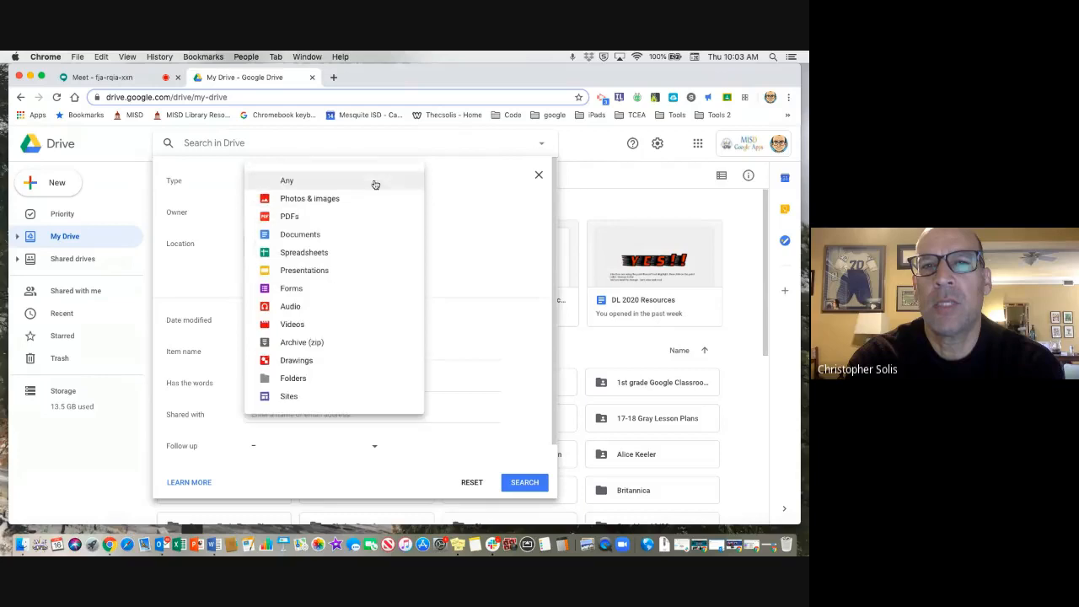
pyautogui.click(369, 250)
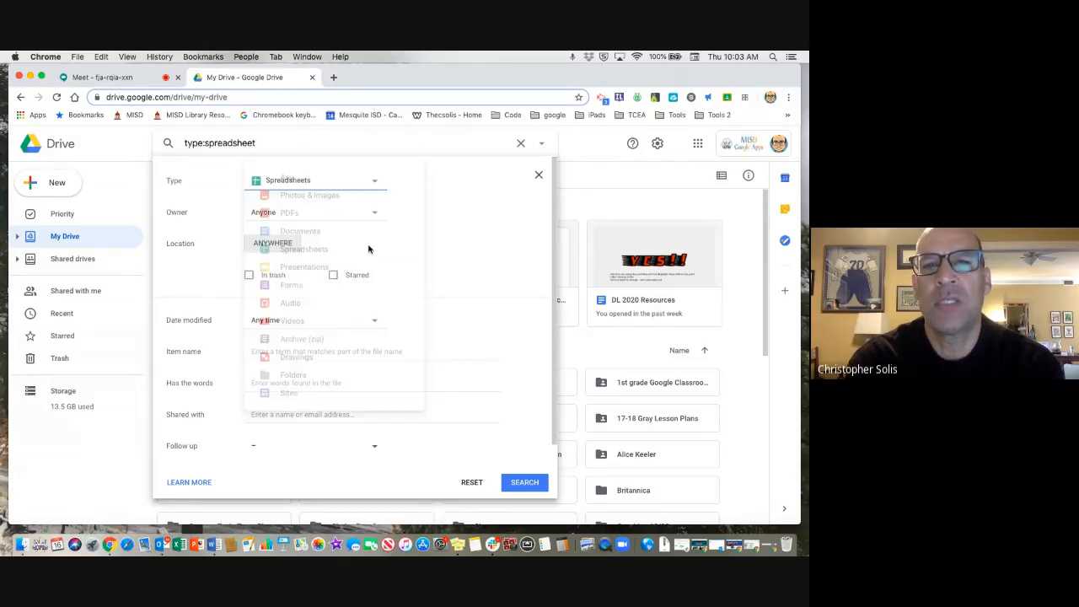
pyautogui.click(514, 484)
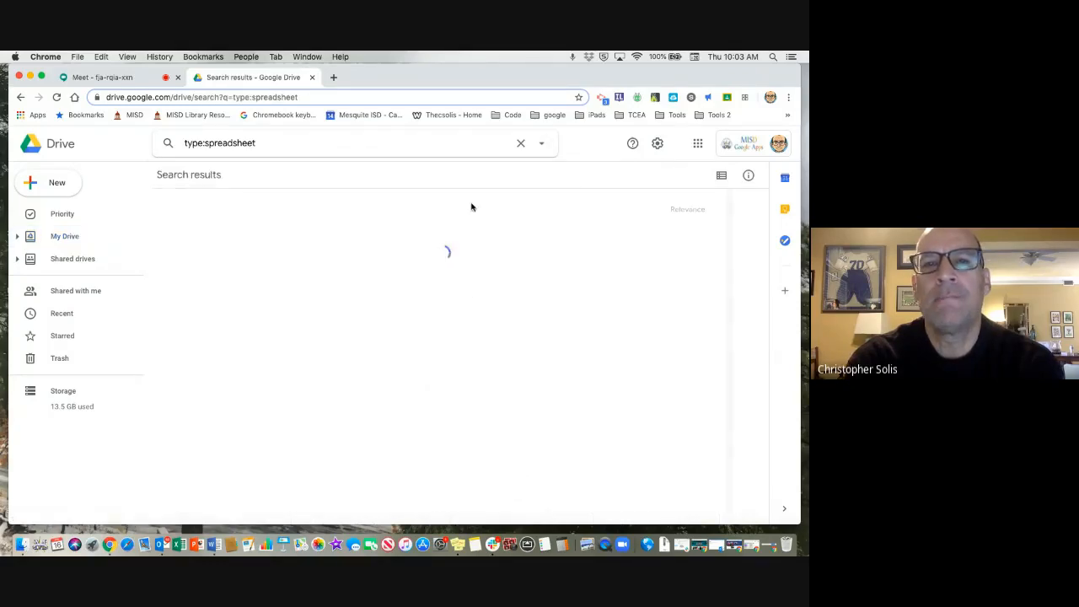
# Change the advanced search file type to Forms and run the search again.
pyautogui.click(542, 145)
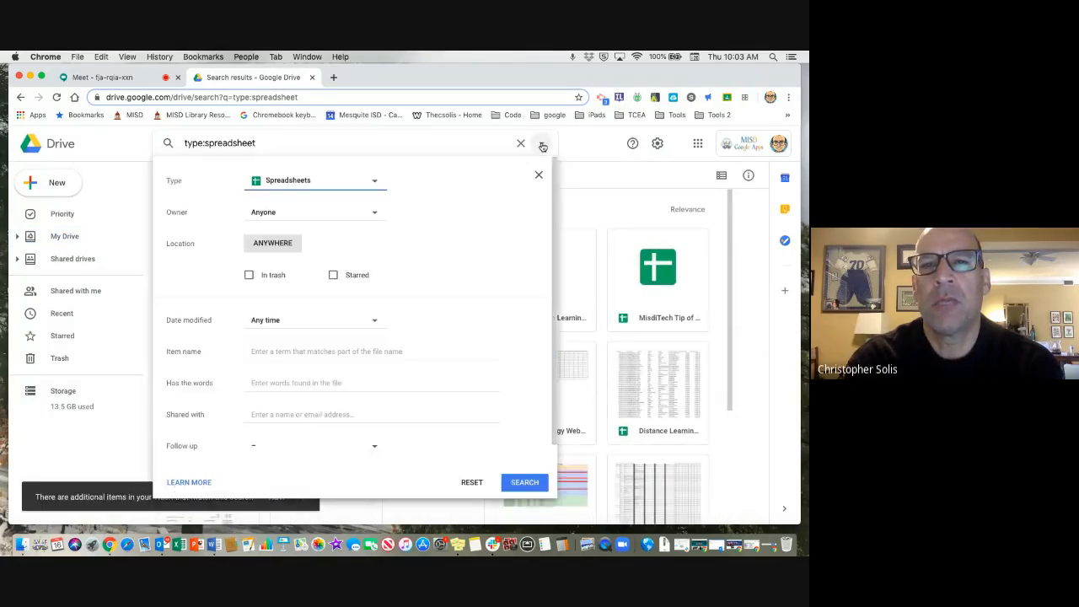
pyautogui.click(374, 183)
pyautogui.click(345, 258)
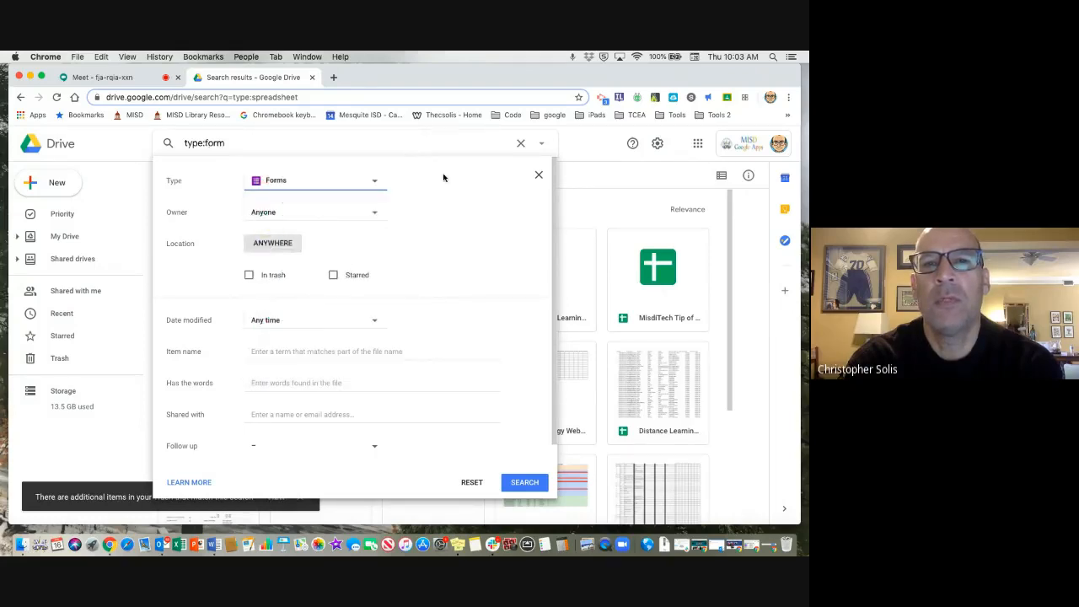
pyautogui.click(523, 481)
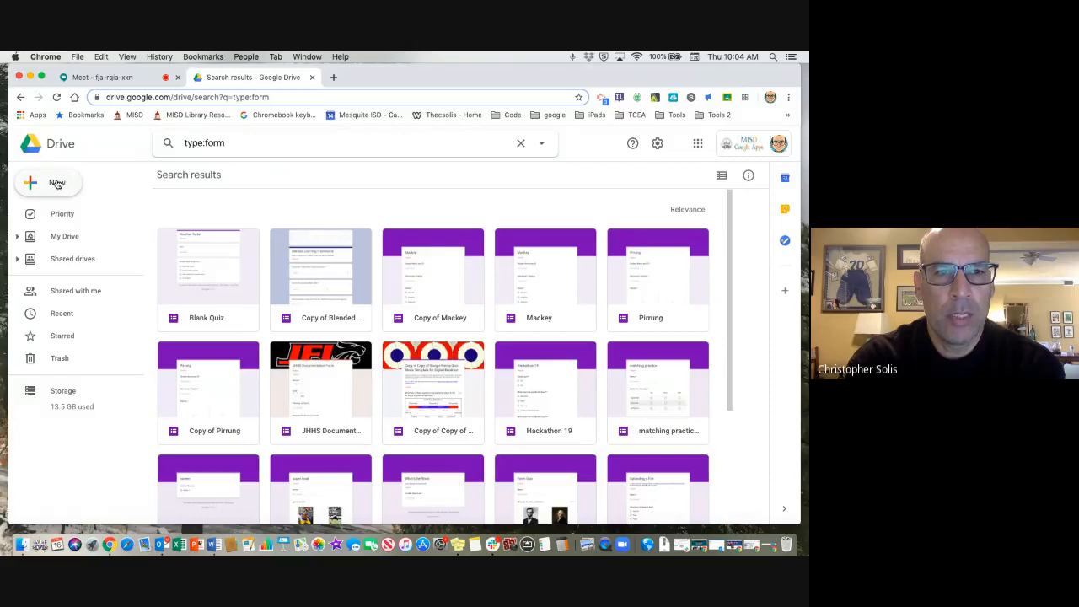
# Return to My Drive and create a new blank Google Form there.
pyautogui.click(66, 236)
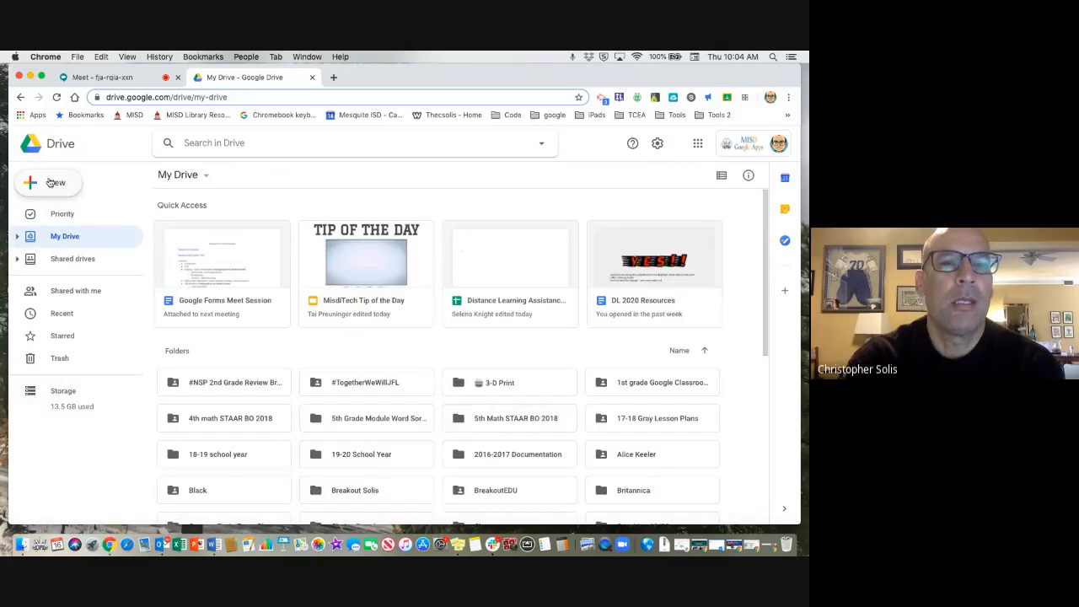
pyautogui.click(60, 182)
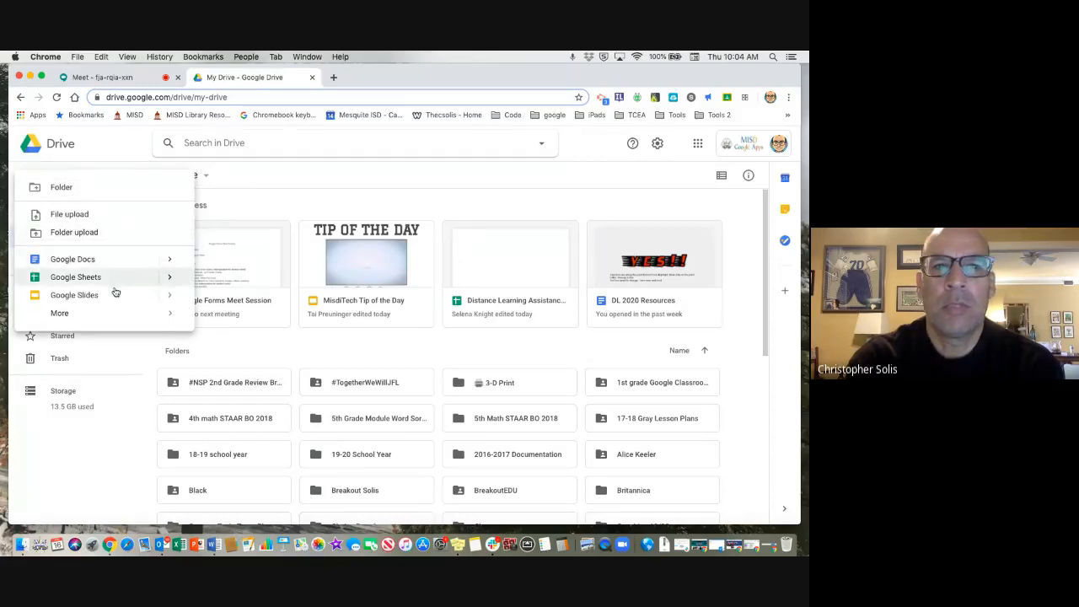
pyautogui.moveTo(119, 311)
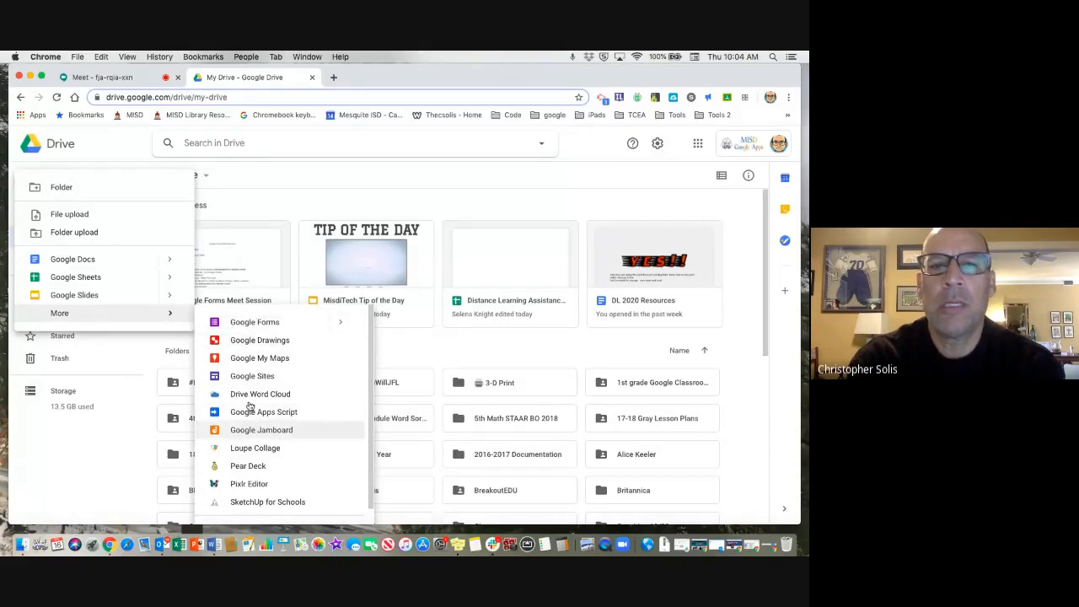
pyautogui.click(263, 323)
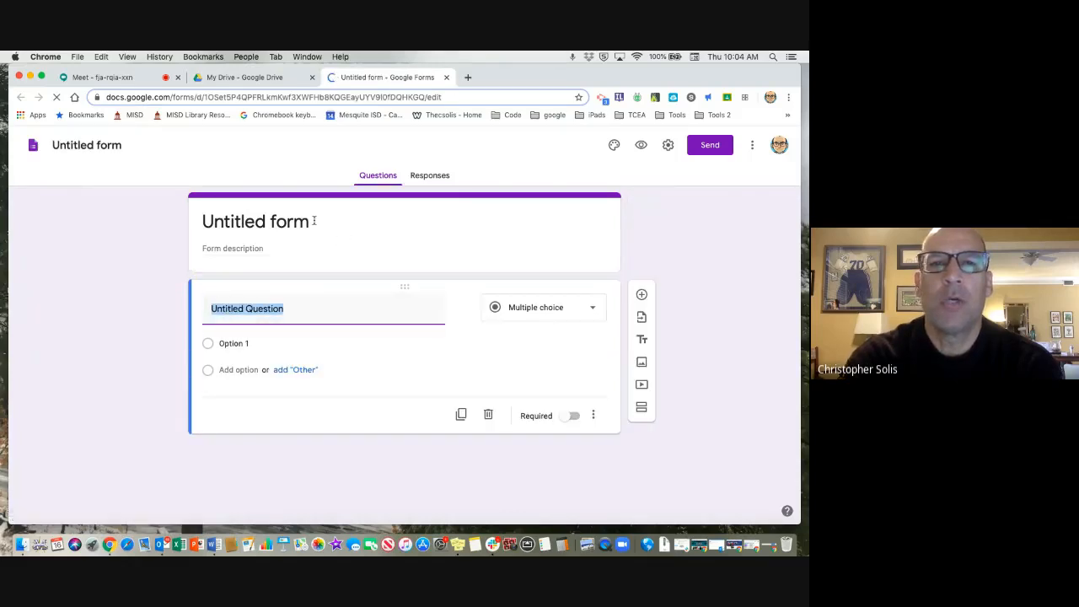
# Replace the untitled form's title with "Water Cycle".
pyautogui.click(312, 223)
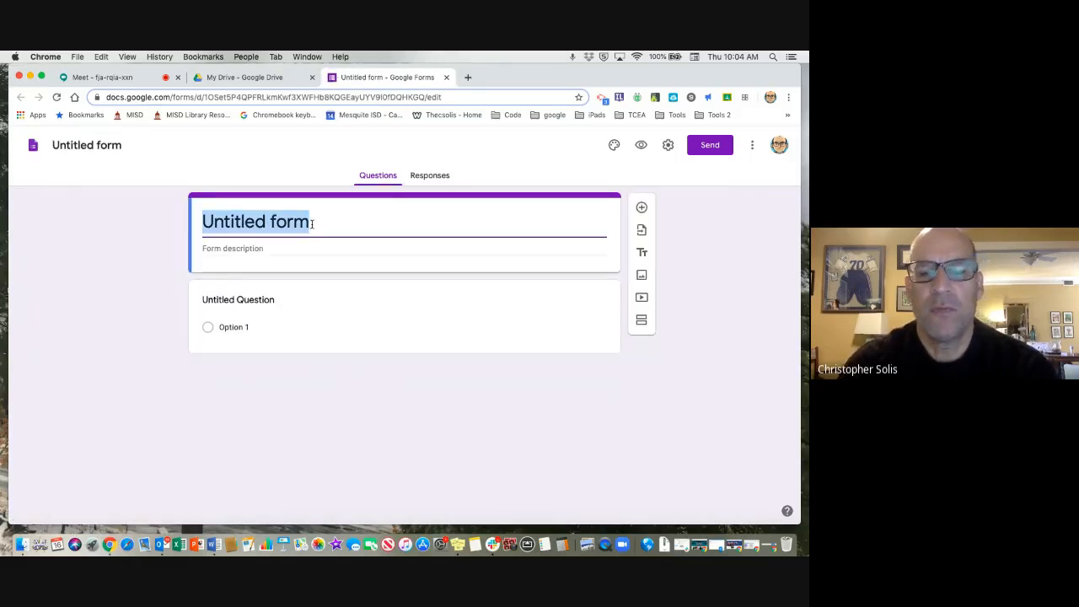
pyautogui.write('Wather')
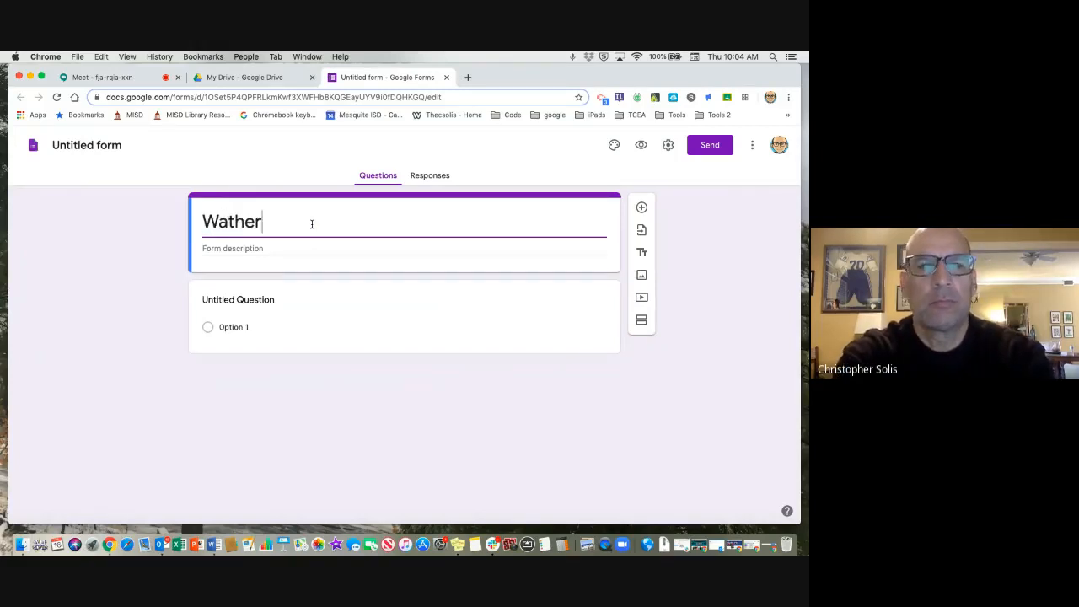
pyautogui.press('BackSpace')
pyautogui.press('BackSpace')
pyautogui.press('BackSpace')
pyautogui.write('er S')
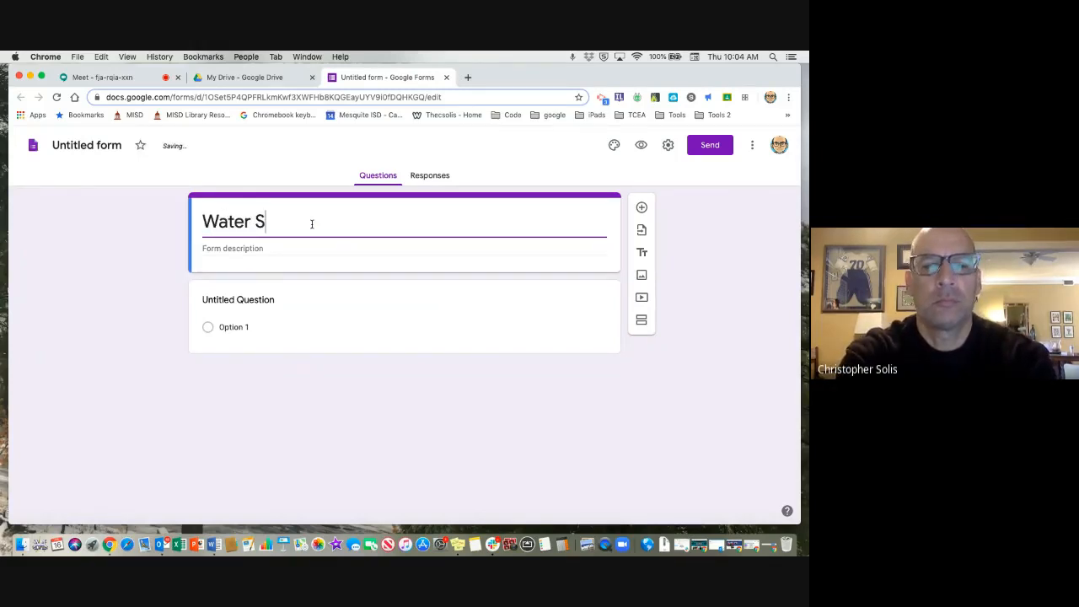
pyautogui.press('BackSpace')
pyautogui.write('c')
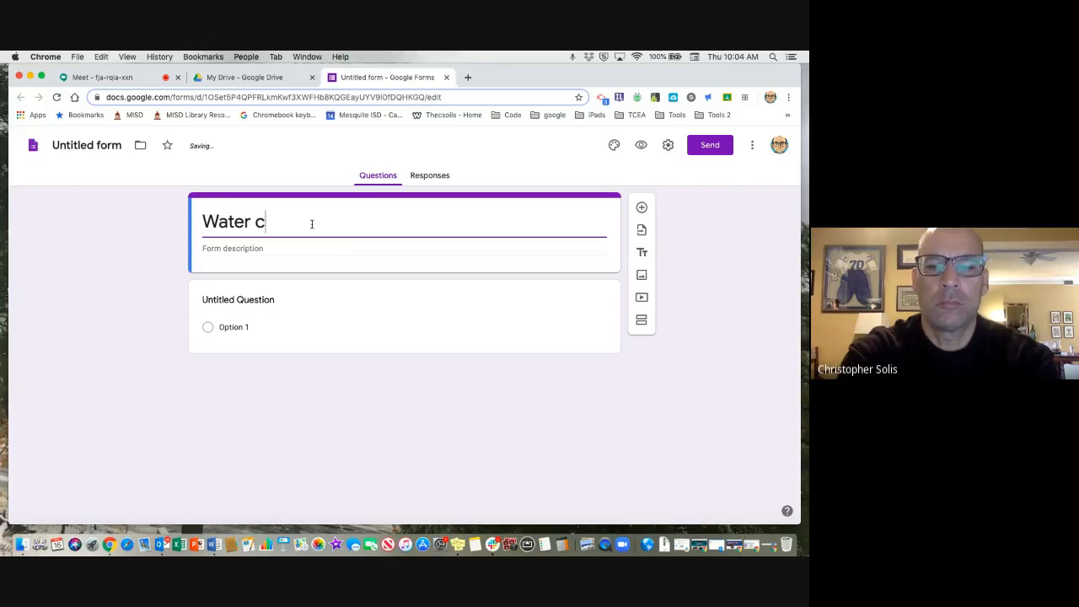
pyautogui.press('BackSpace')
pyautogui.write('Cycle')
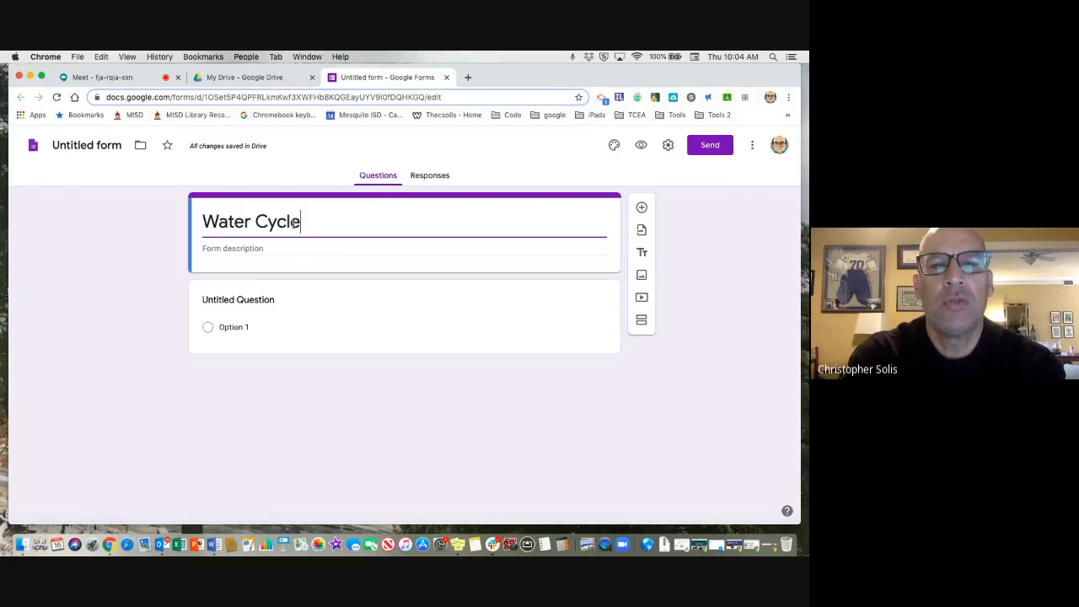
# Name the form file Water Cycle to match its title and enter the form description "Steps to the water cycle".
pyautogui.click(102, 145)
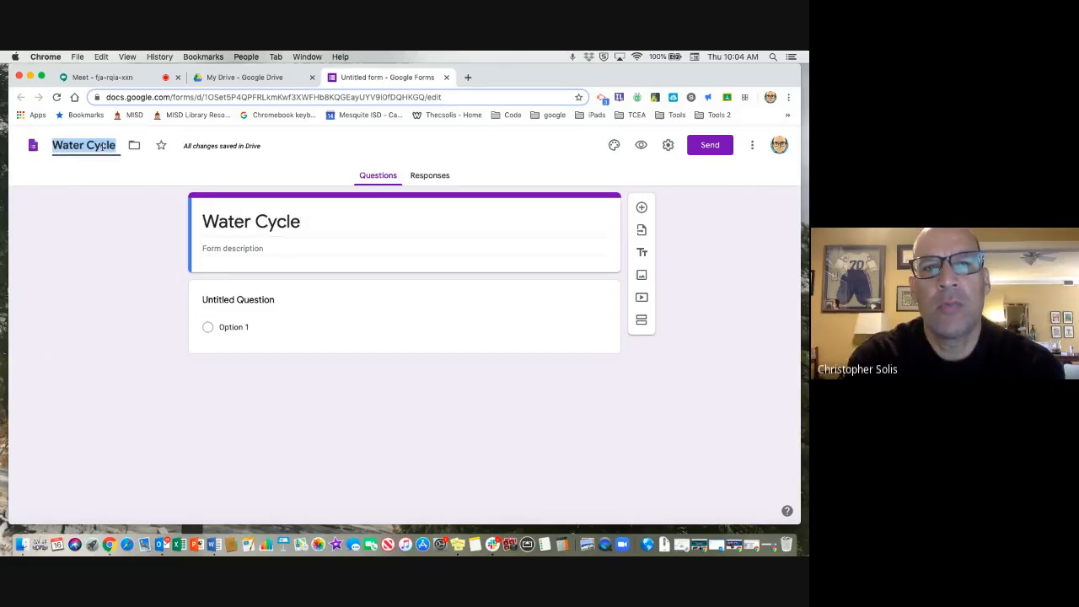
pyautogui.click(253, 249)
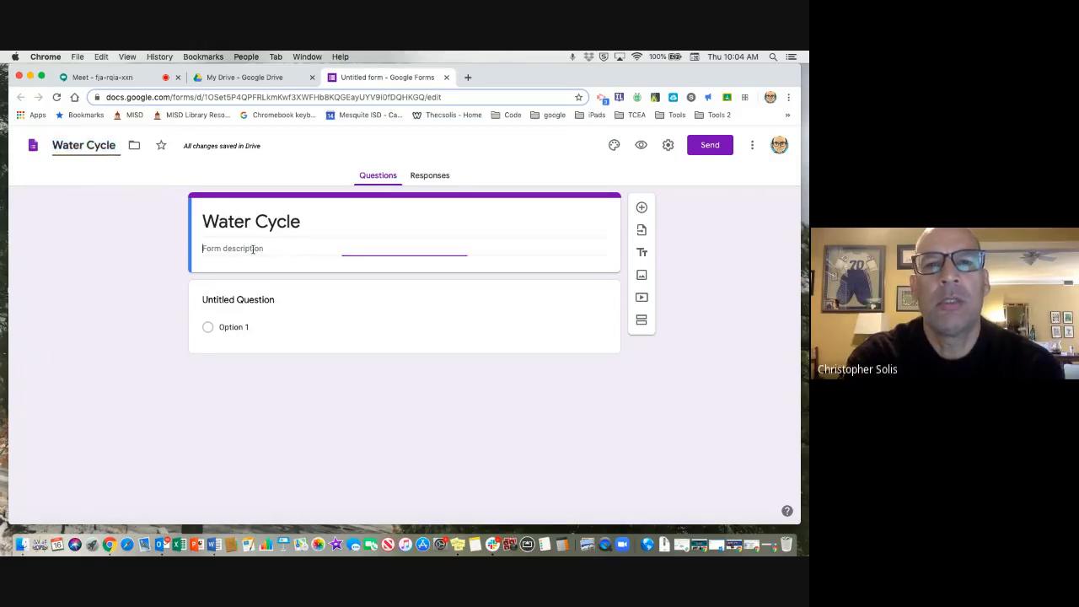
pyautogui.write('Steps to the water cycle')
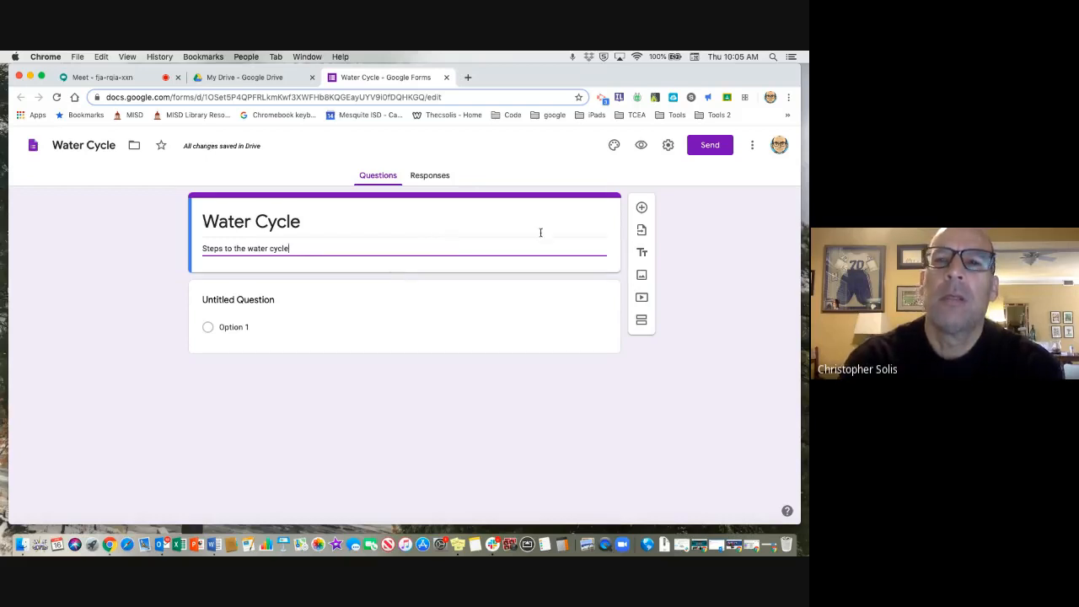
# Turn the untitled first question into a short-answer question reading "Name" and make it required.
pyautogui.click(436, 305)
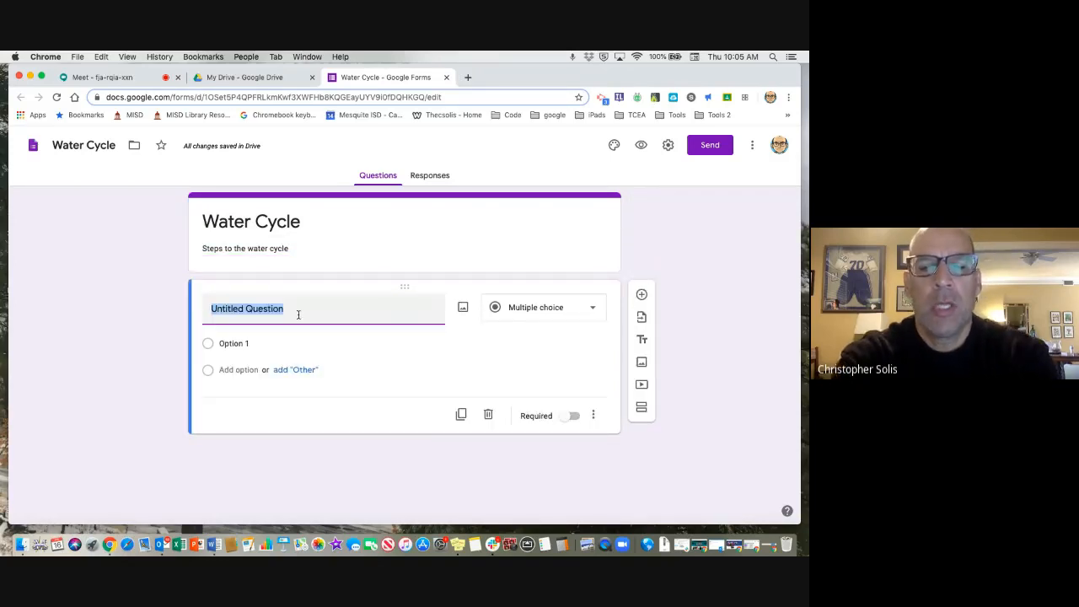
pyautogui.write('Name')
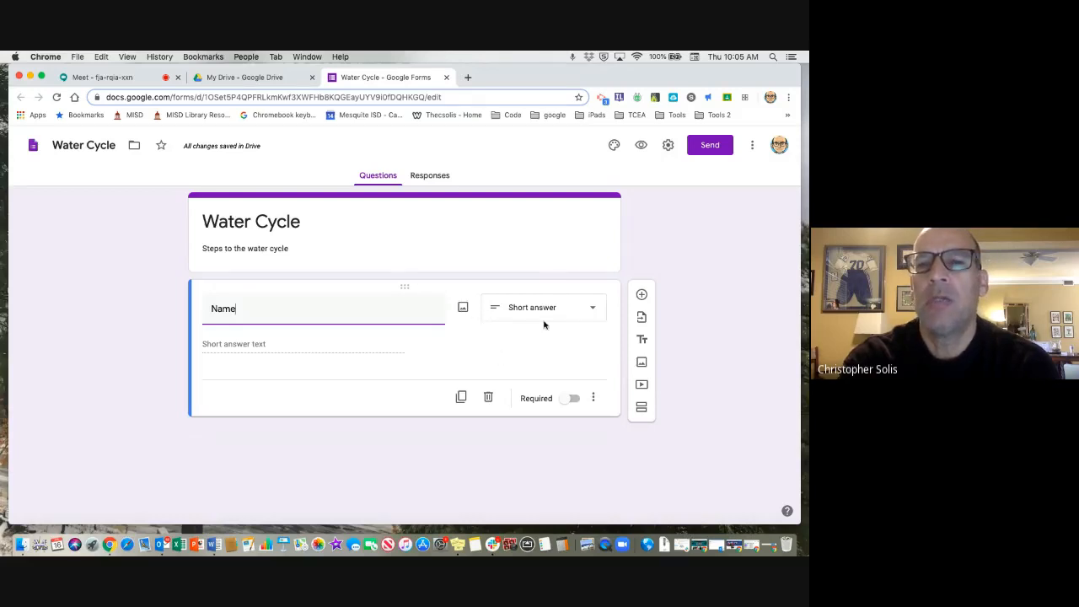
pyautogui.click(593, 311)
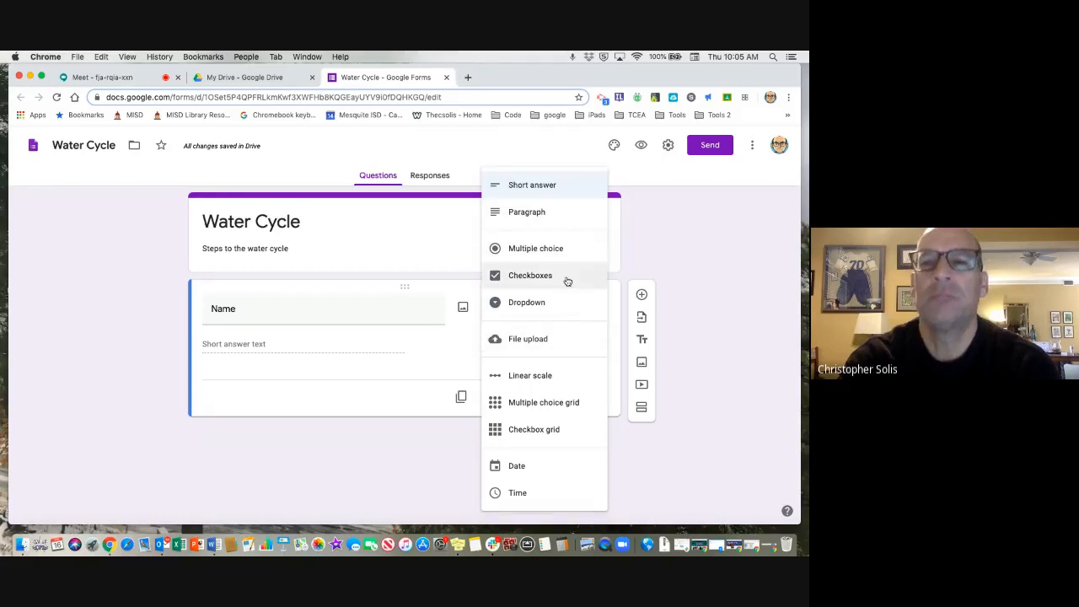
pyautogui.click(711, 356)
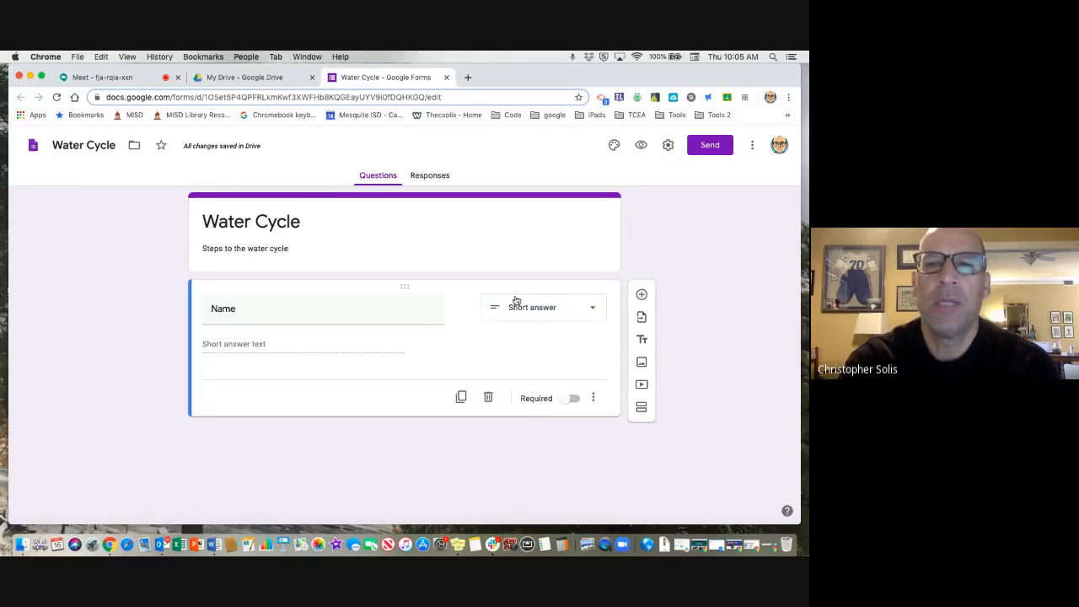
pyautogui.click(571, 398)
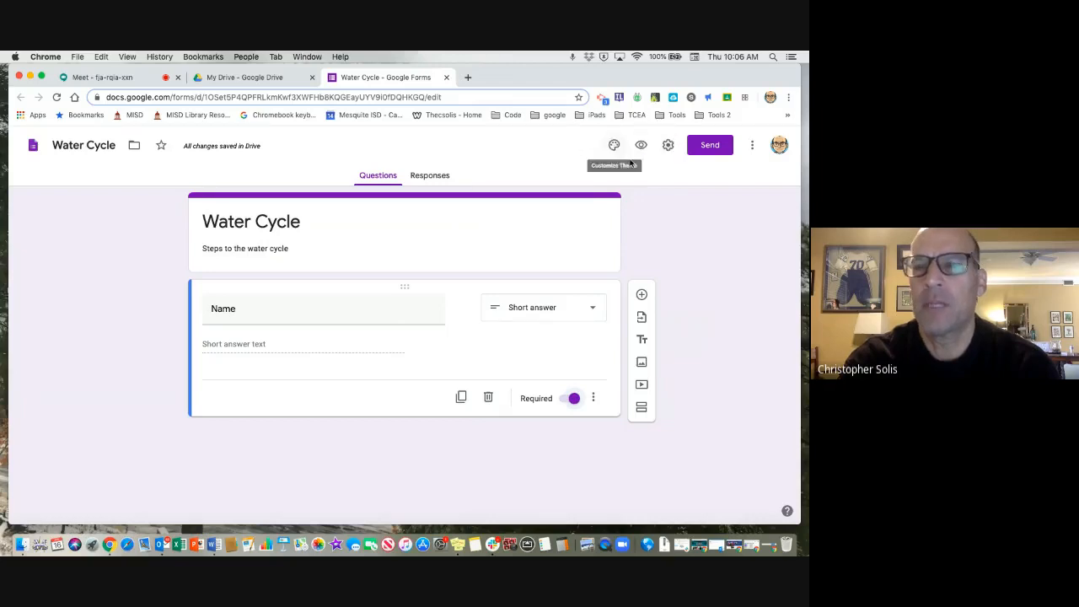
# Add a multiple-choice question below Name reading "What is the first step of the water cycle?".
pyautogui.click(642, 295)
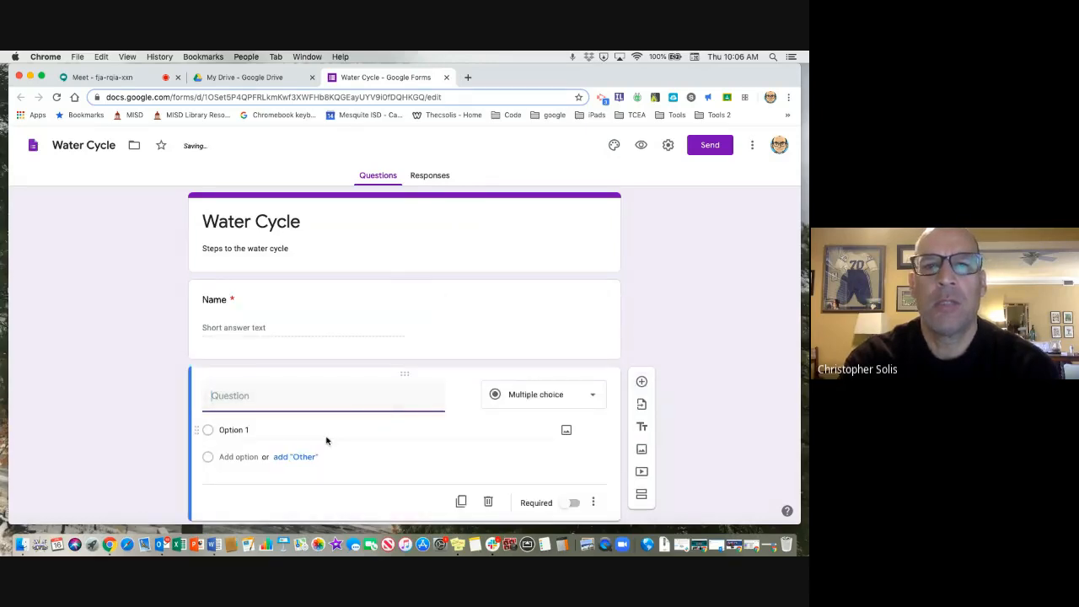
pyautogui.write('What is the first s')
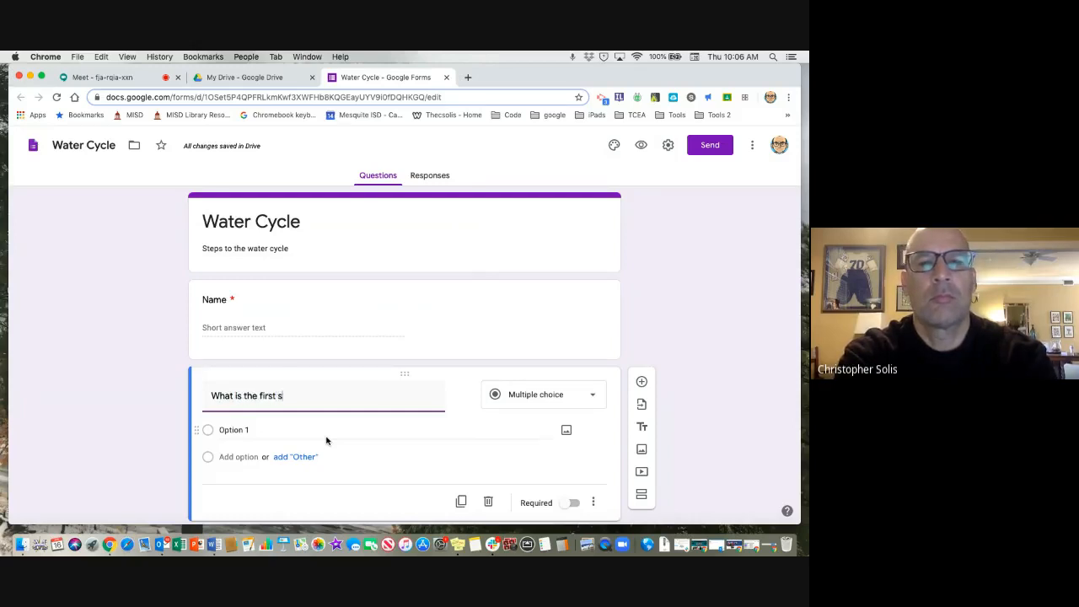
pyautogui.write('tep of th')
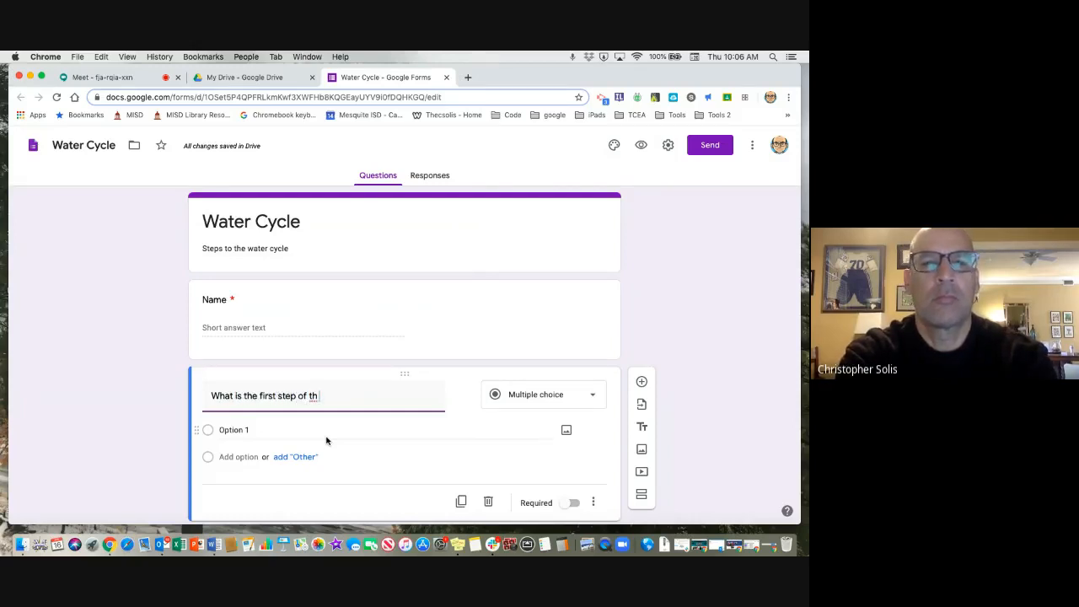
pyautogui.write('e water cycle?')
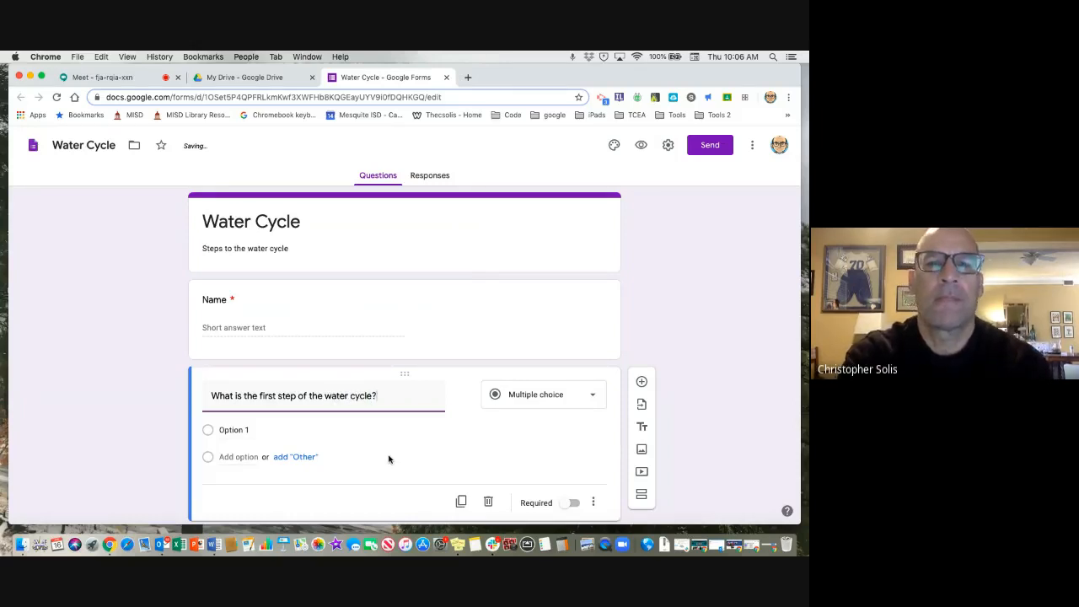
# Set the question's first answer option to "evaporation" and add an "Other" option.
pyautogui.scroll(-1, 370, 451)
pyautogui.click(280, 418)
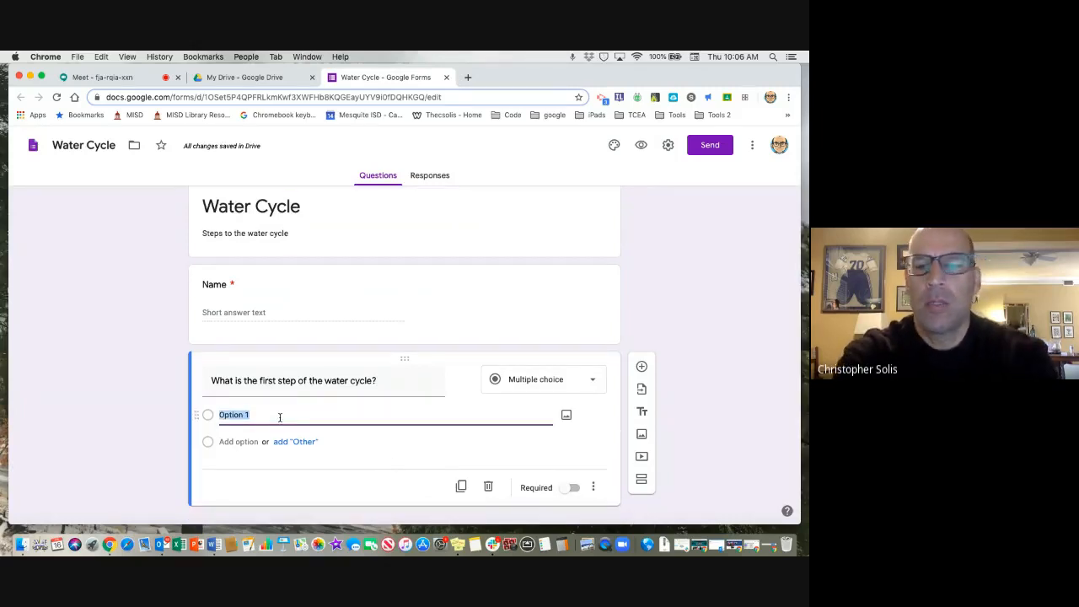
pyautogui.write('evapora')
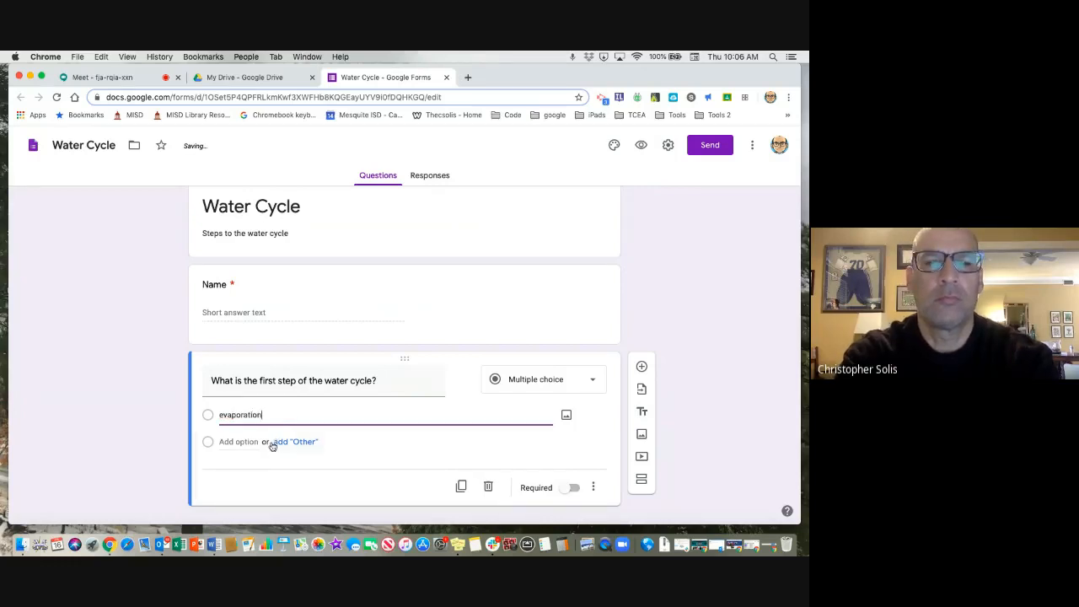
pyautogui.click(273, 441)
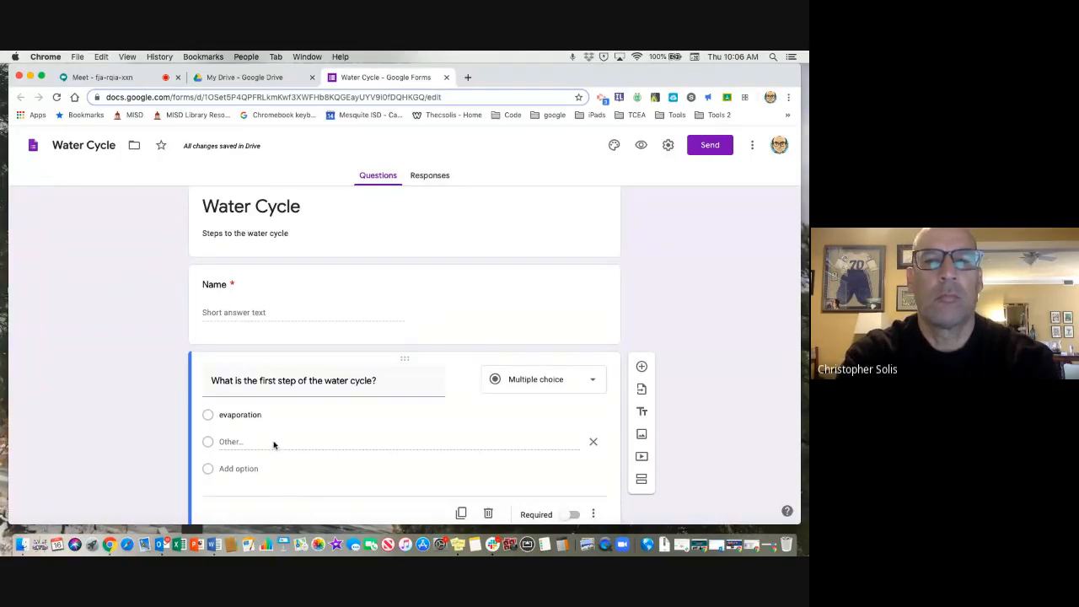
# Reload the form and delete the question about the first step of the water cycle.
pyautogui.scroll(-2, 273, 445)
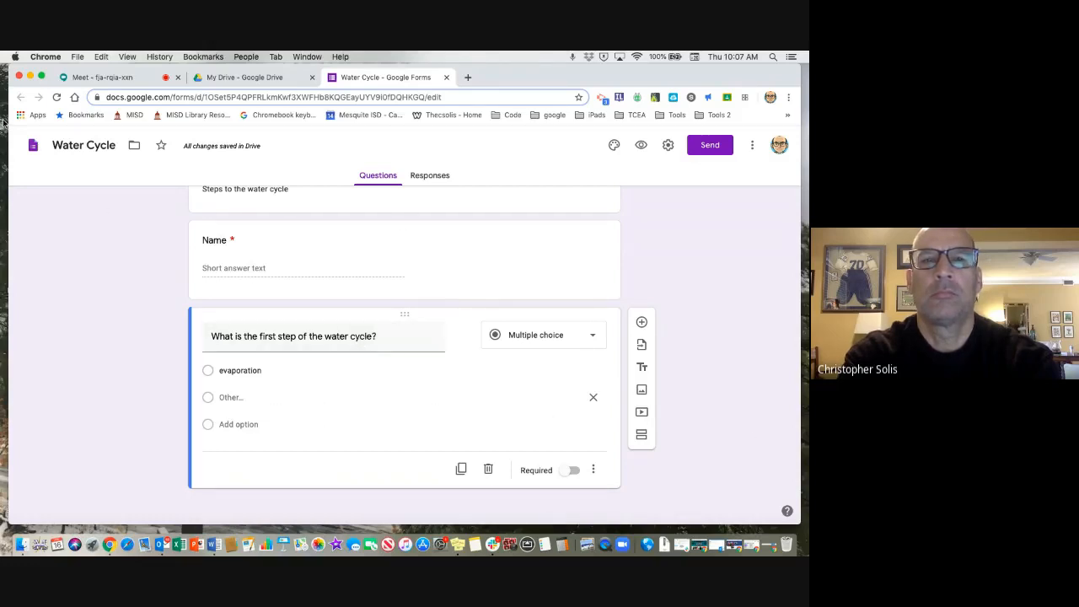
pyautogui.click(56, 98)
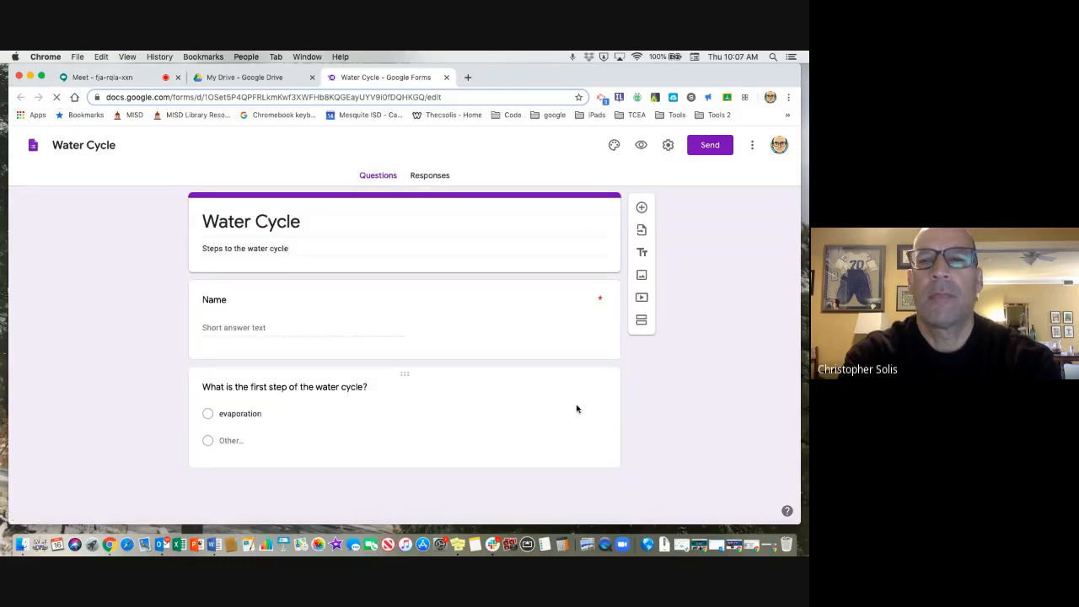
pyautogui.click(472, 415)
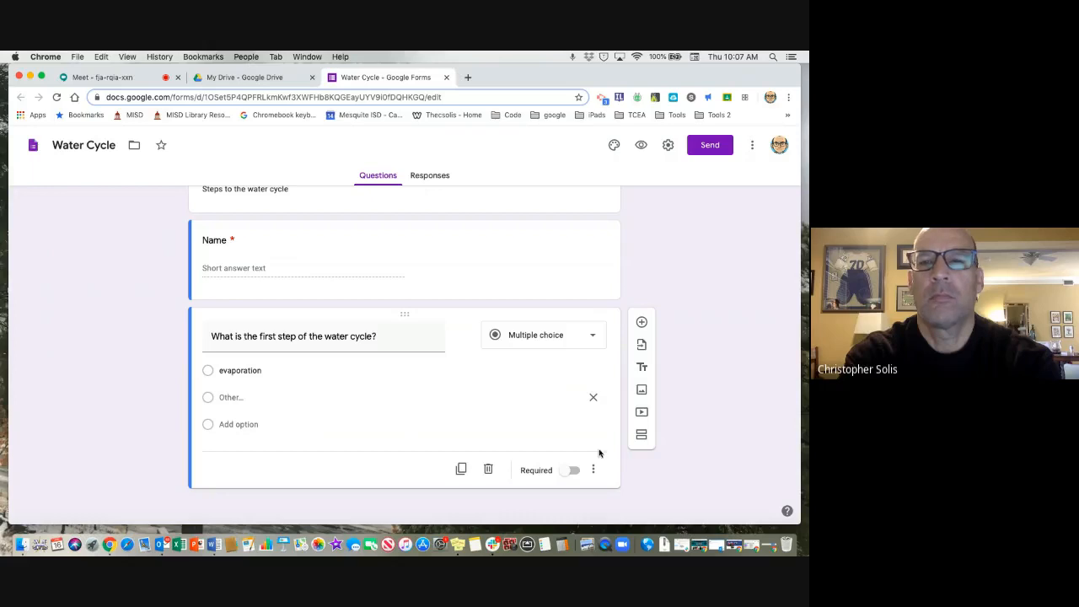
pyautogui.click(487, 469)
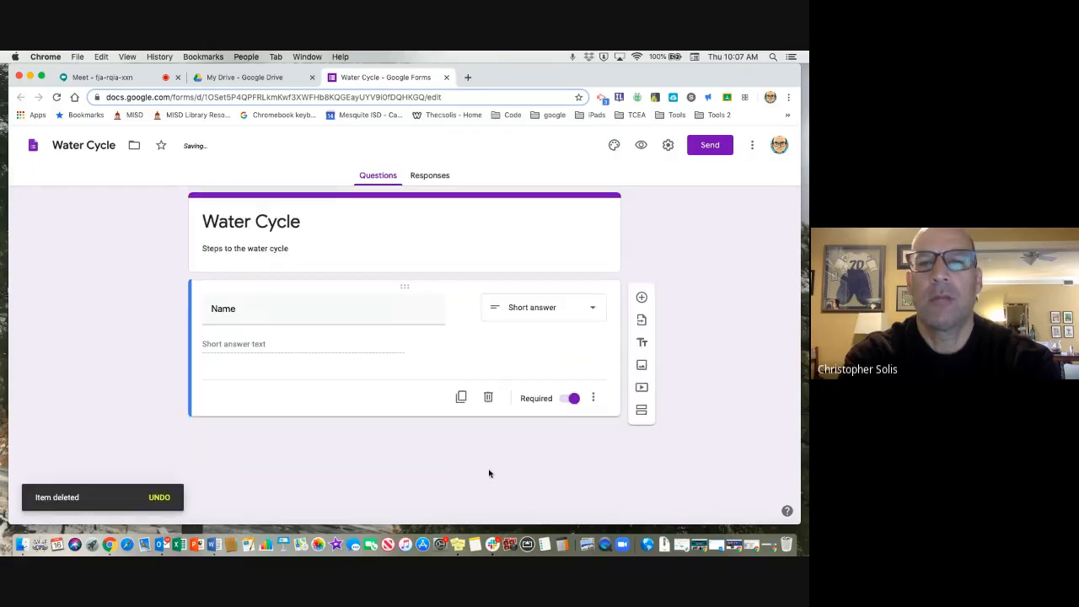
# Add a new multiple-choice question after Name with the text "What is the first step of the water cycle?".
pyautogui.click(641, 294)
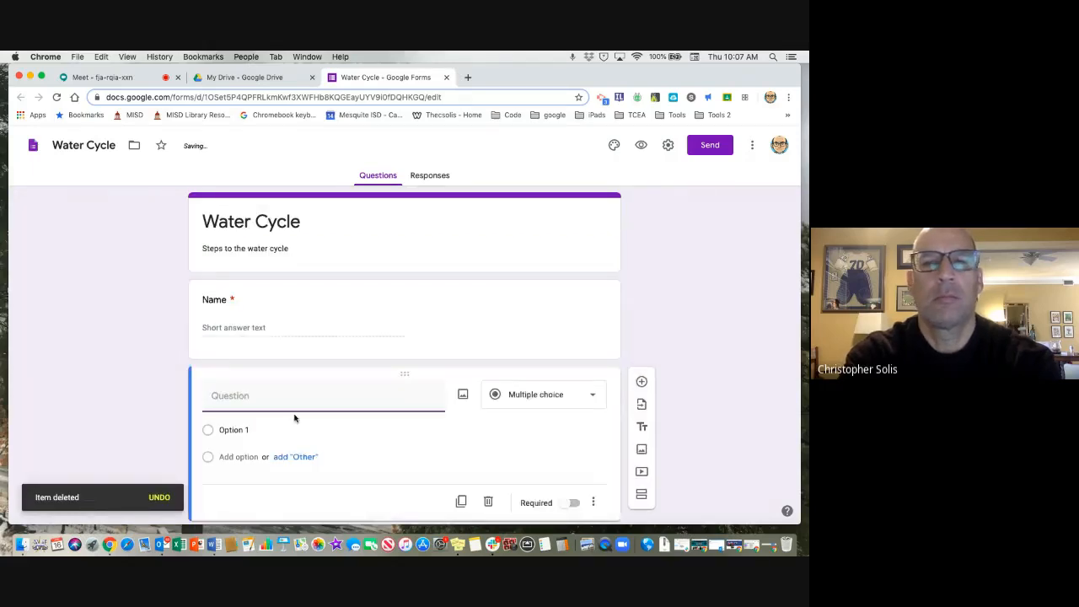
pyautogui.write('Wah')
pyautogui.press('BackSpace')
pyautogui.press('BackSpace')
pyautogui.write('h')
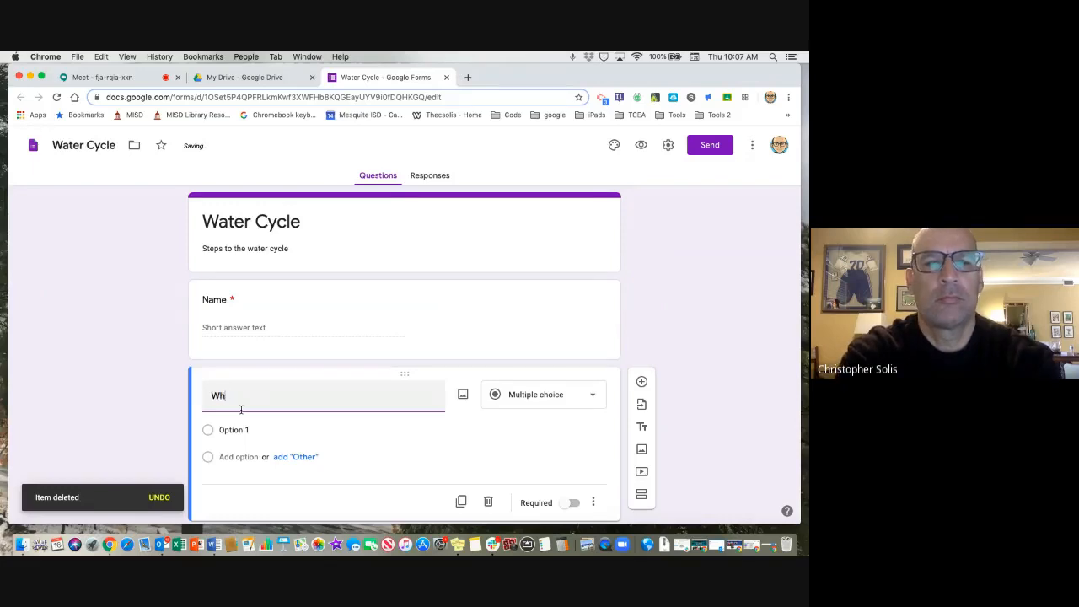
pyautogui.write('at is the first')
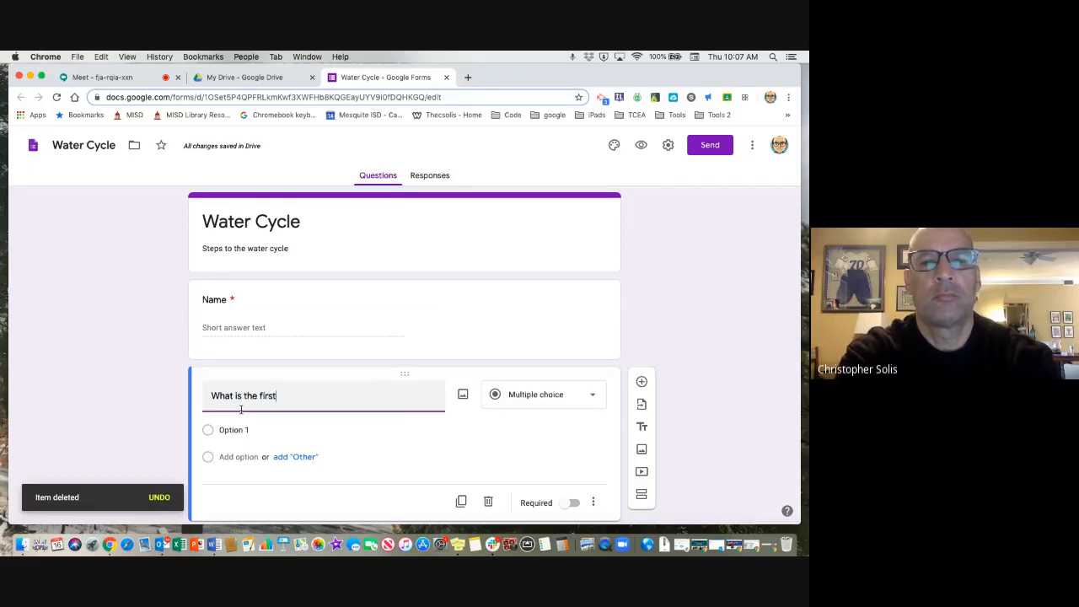
pyautogui.write(' step of the watr')
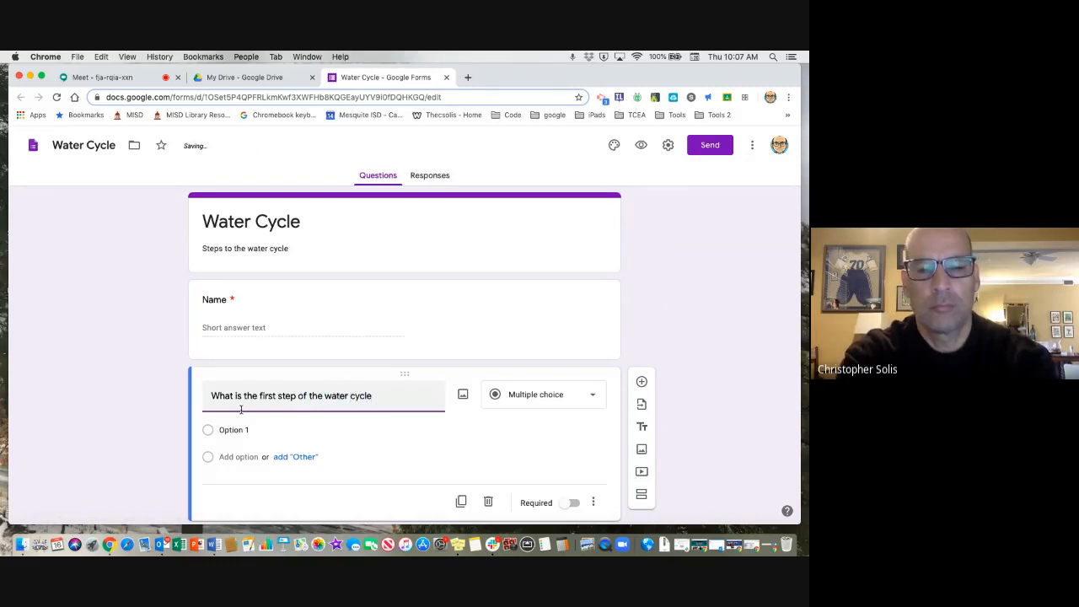
# Enter "evaporation" and "condensation" as the question's first two answer options.
pyautogui.click(244, 430)
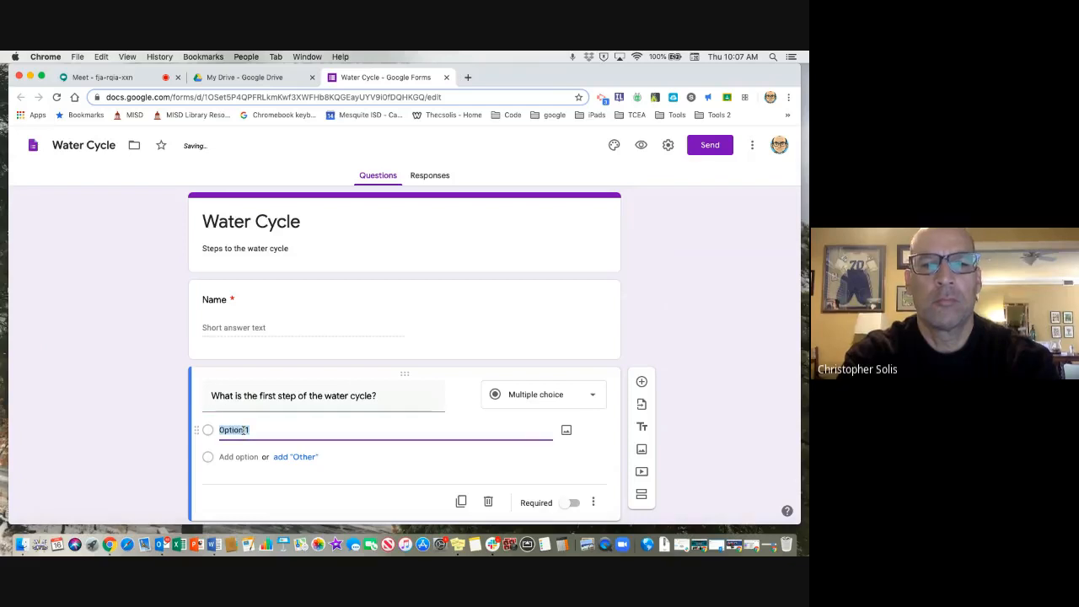
pyautogui.write('eva')
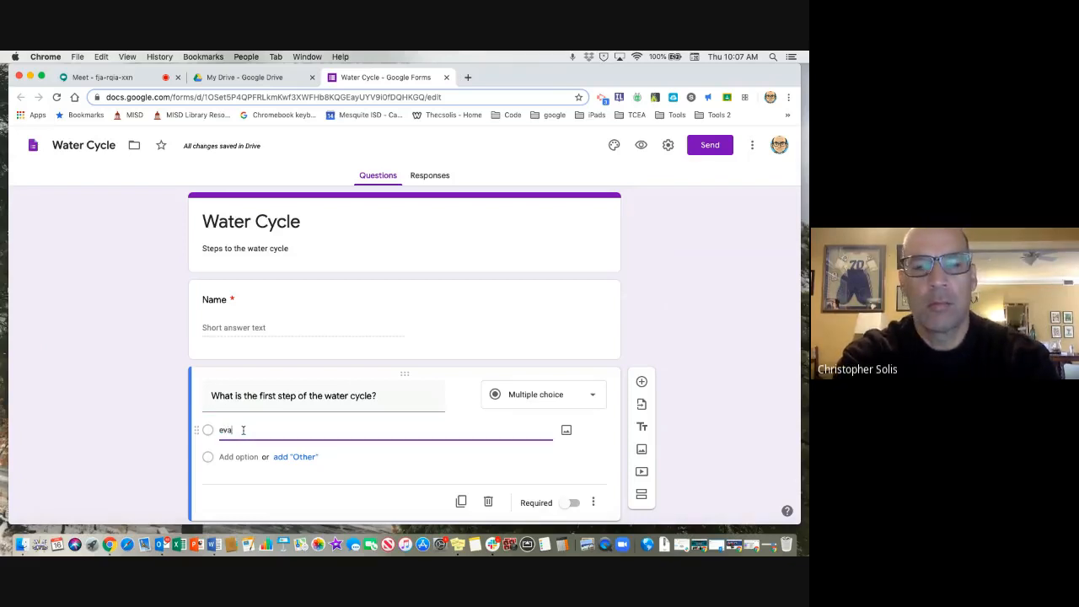
pyautogui.write('poration')
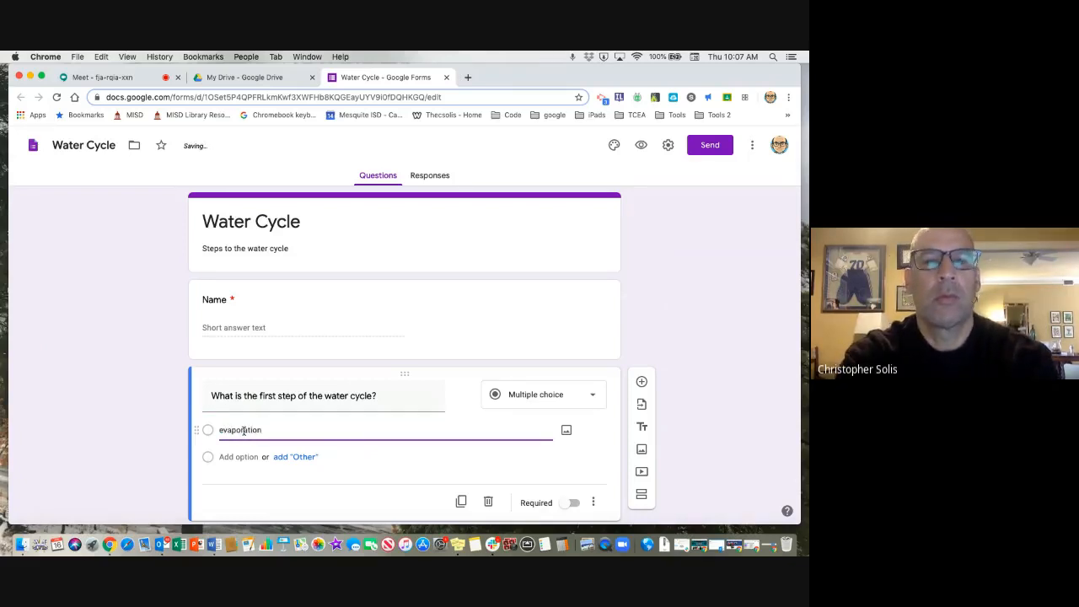
pyautogui.click(241, 456)
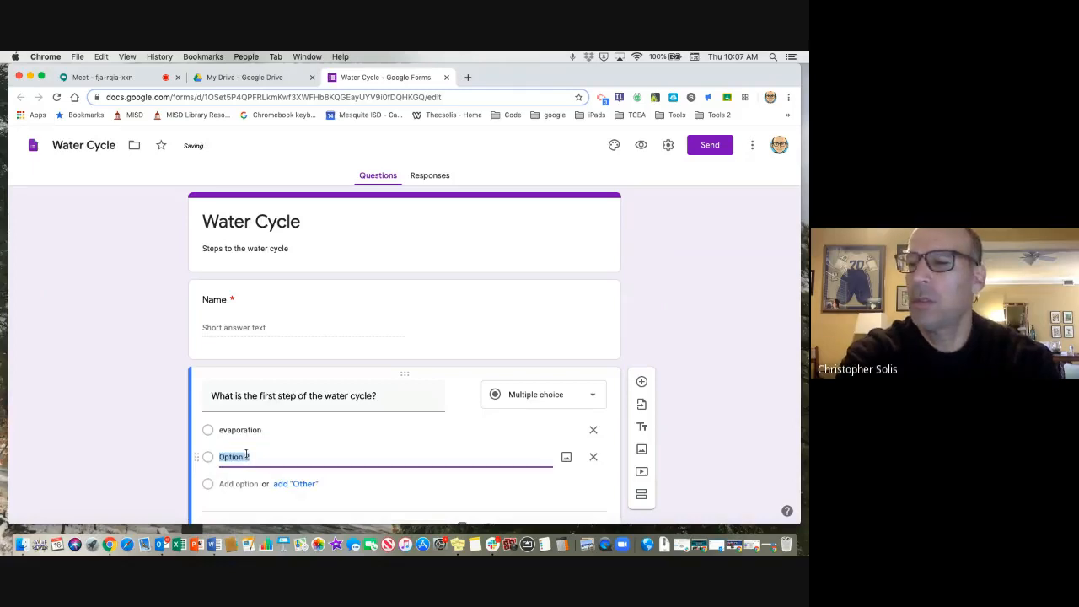
pyautogui.write('condensat')
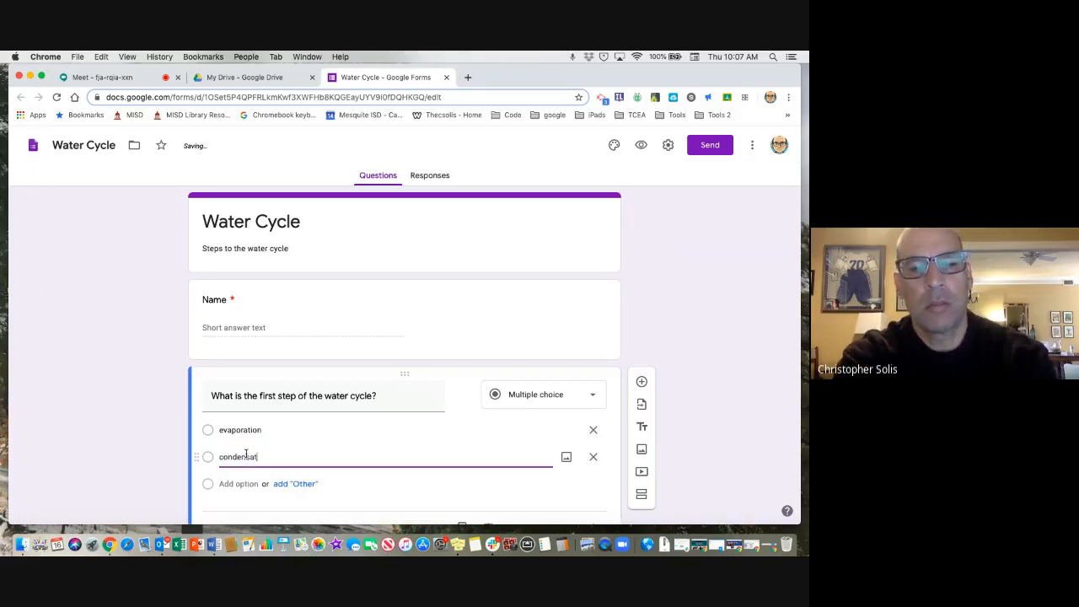
pyautogui.write('ion')
# Add a third answer option reading "precipitation", correcting its spelling.
pyautogui.press('Return')
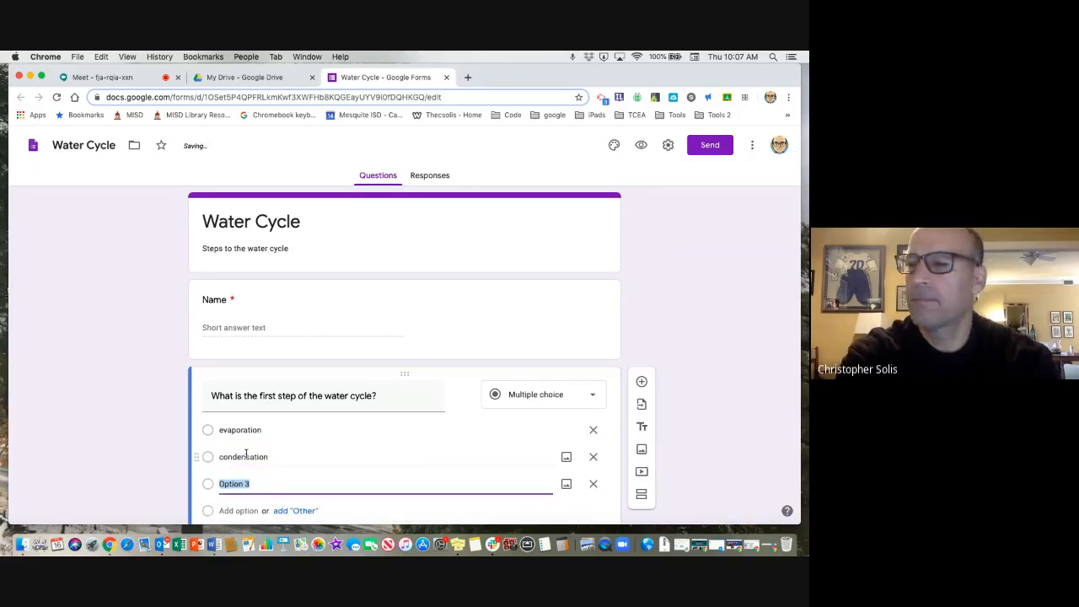
pyautogui.write('precipita')
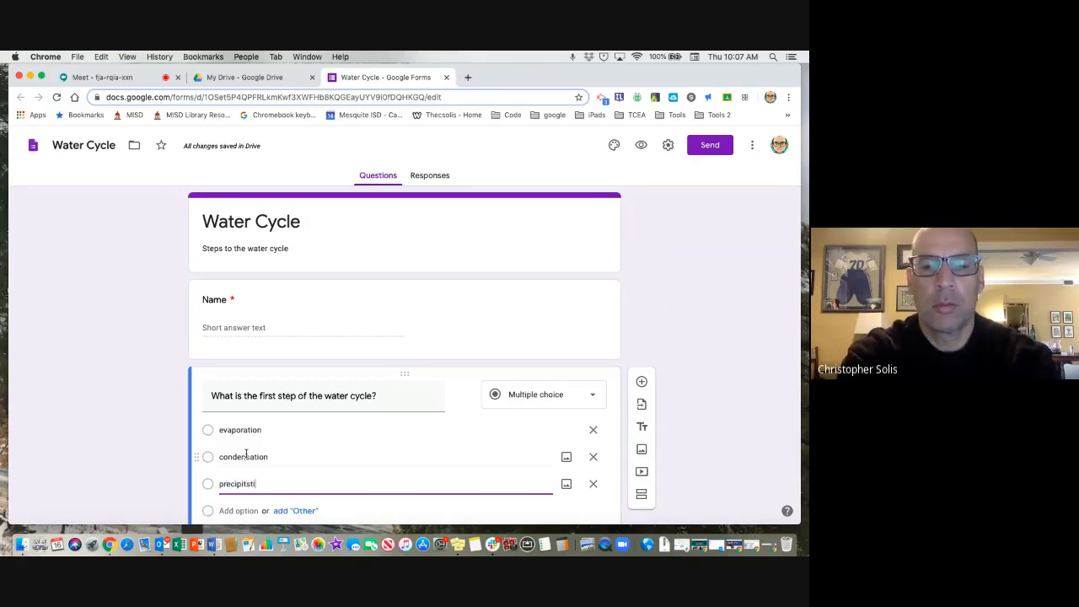
pyautogui.click(251, 482)
pyautogui.click(267, 484)
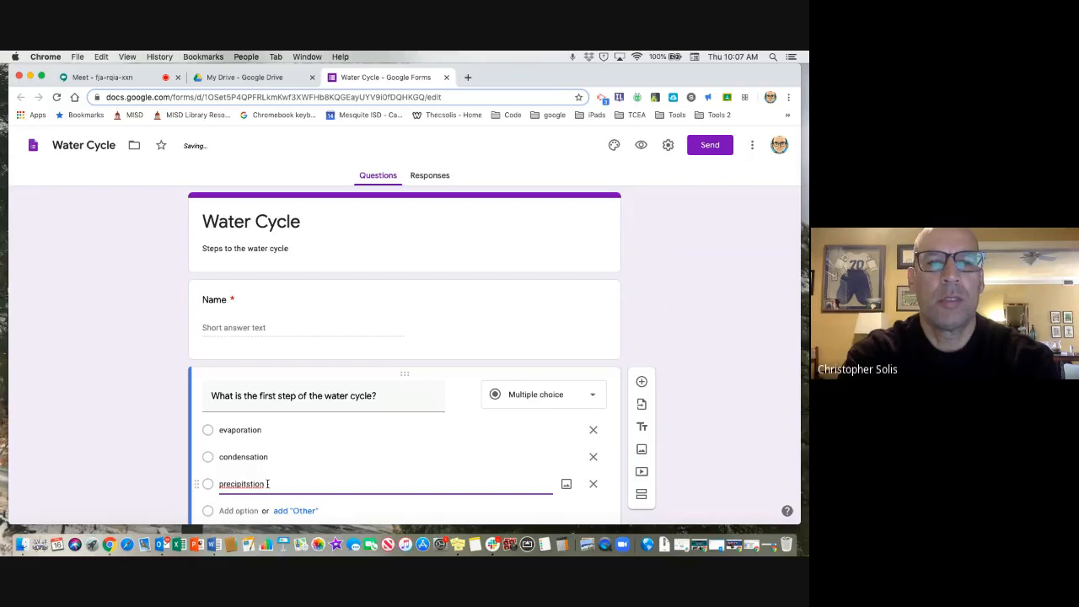
pyautogui.press('BackSpace')
pyautogui.press('BackSpace')
pyautogui.press('BackSpace')
pyautogui.press('BackSpace')
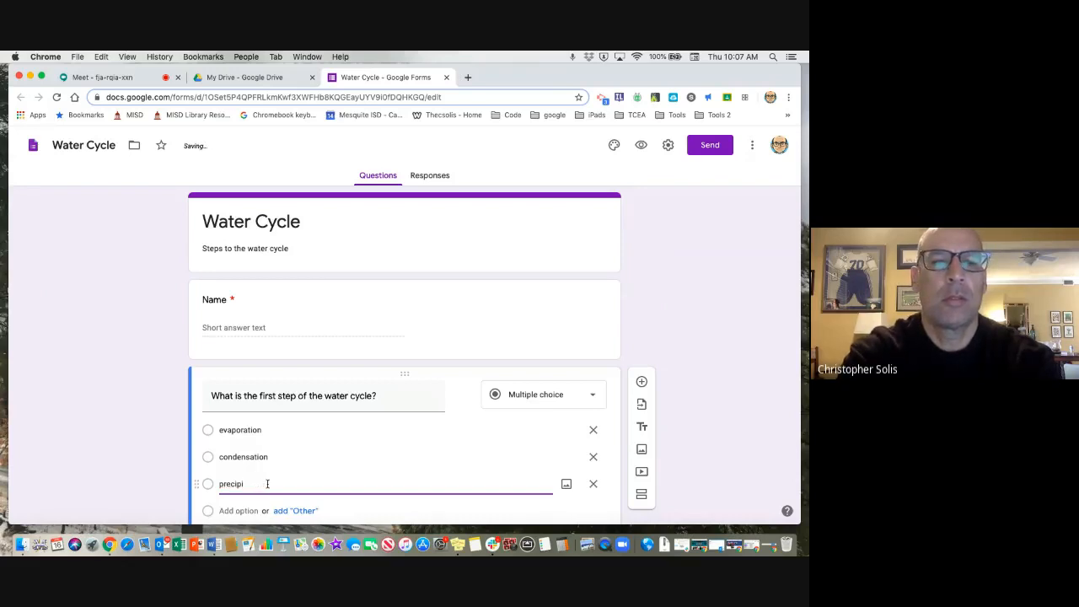
pyautogui.write('tation')
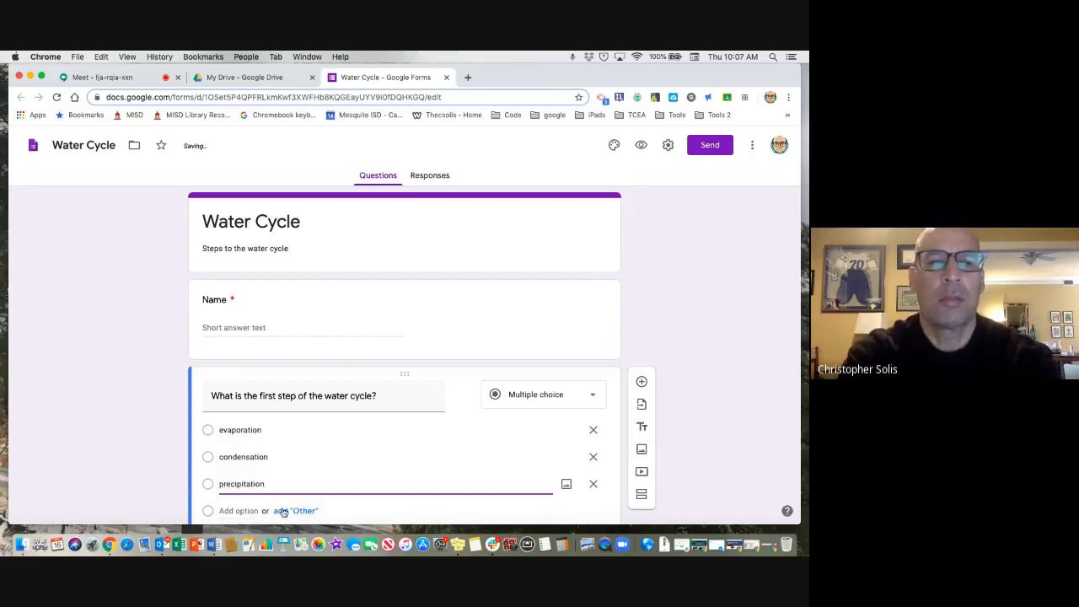
# Add an "Other" option to the question, remove it, and add it again.
pyautogui.click(282, 510)
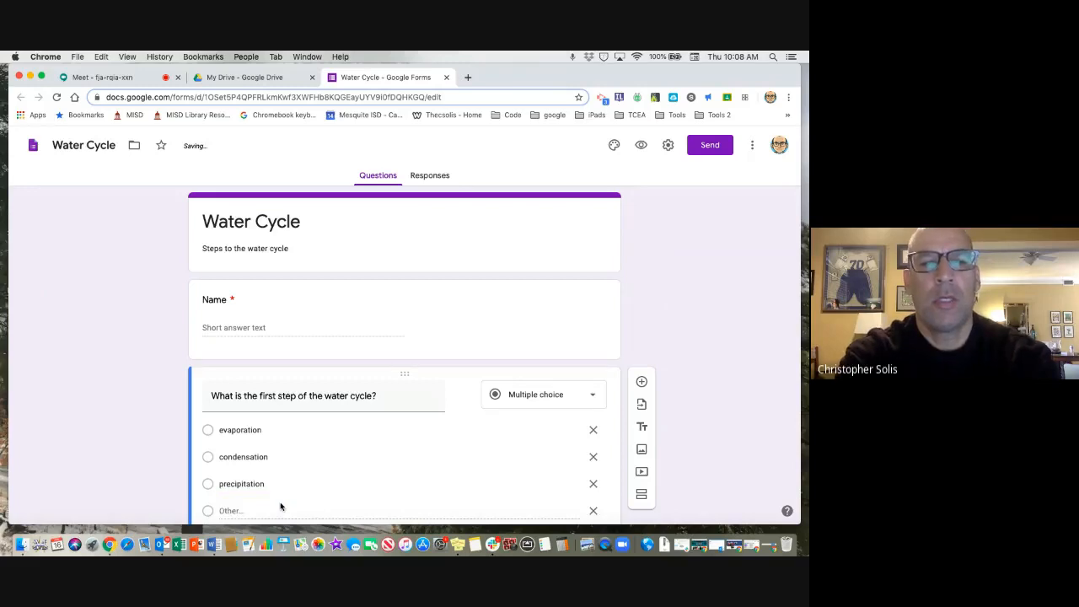
pyautogui.click(298, 486)
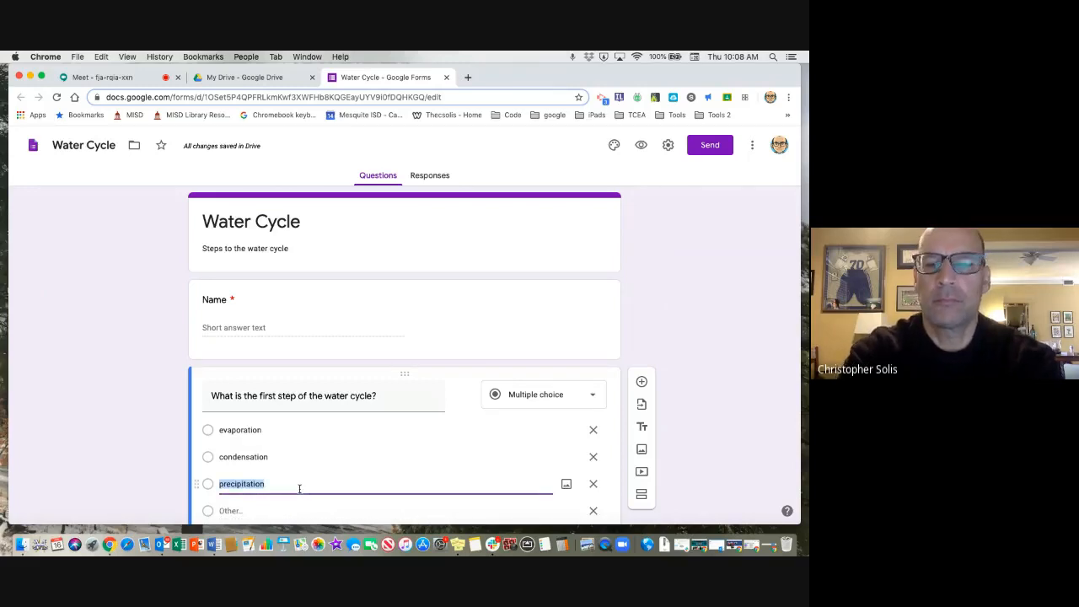
pyautogui.scroll(-3, 475, 510)
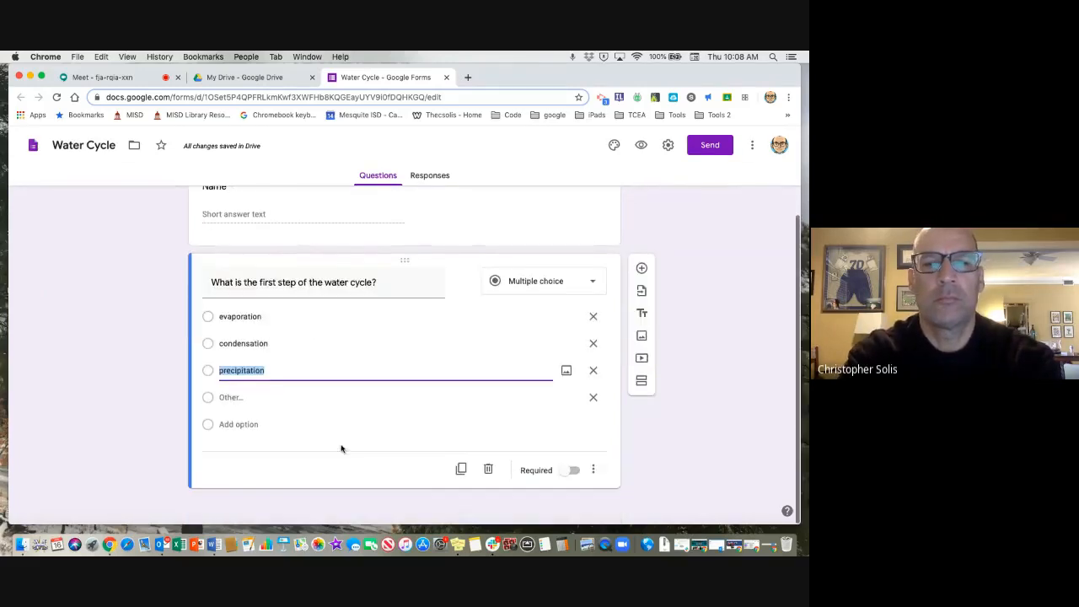
pyautogui.click(300, 403)
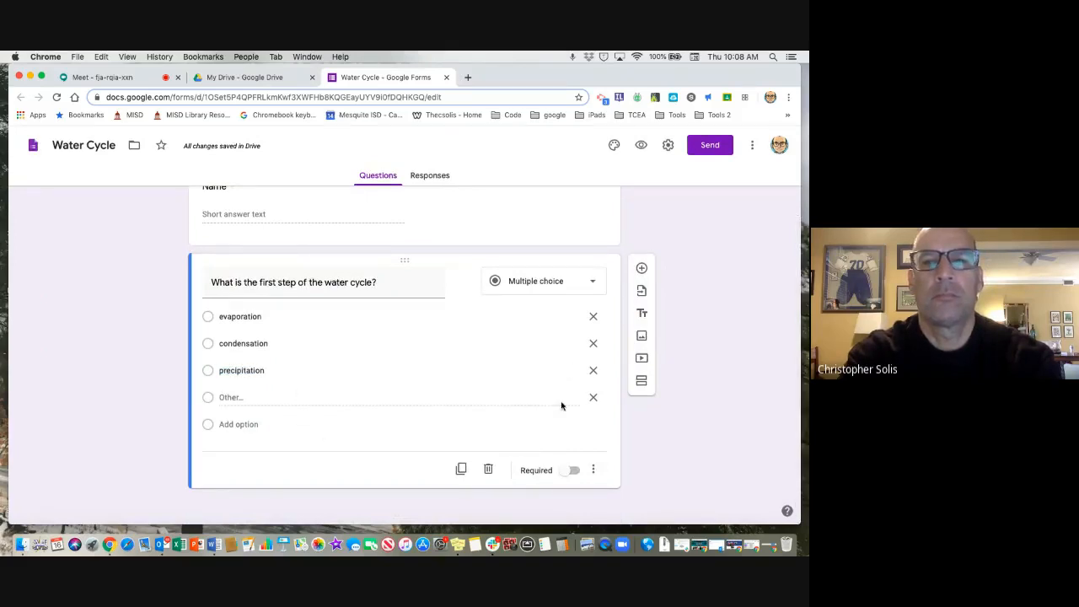
pyautogui.click(593, 397)
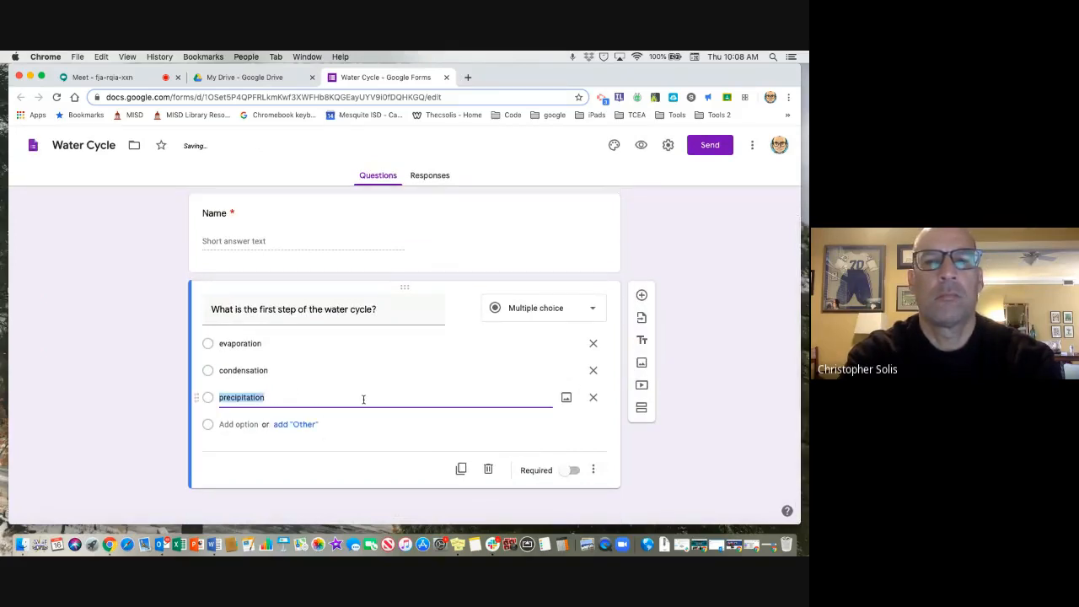
pyautogui.click(327, 424)
pyautogui.click(299, 424)
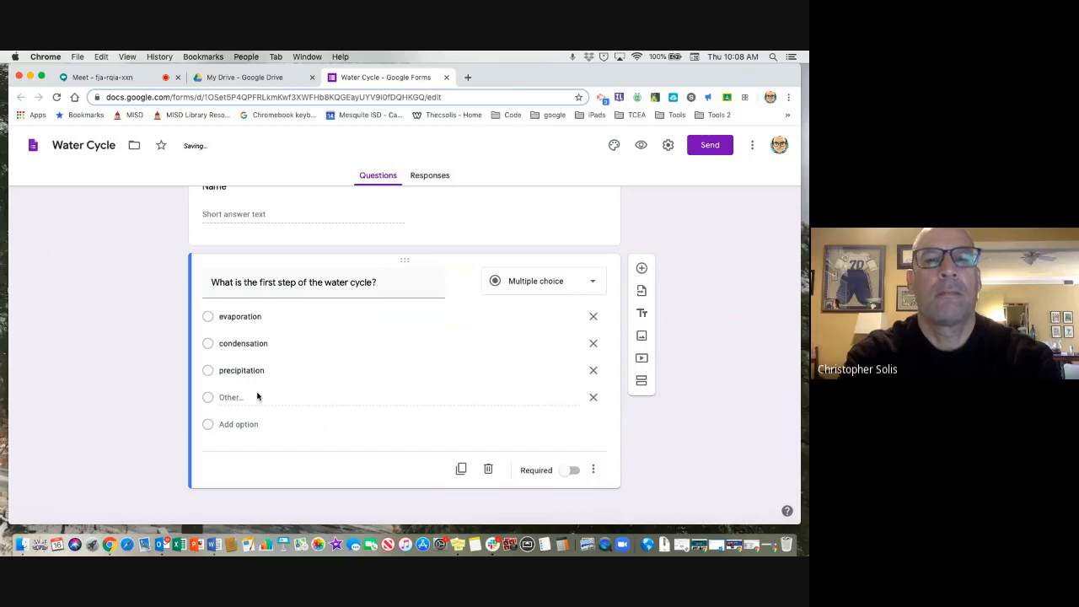
# Remove the precipitation and condensation options and delete the whole water cycle question.
pyautogui.click(593, 370)
pyautogui.scroll(1, 261, 397)
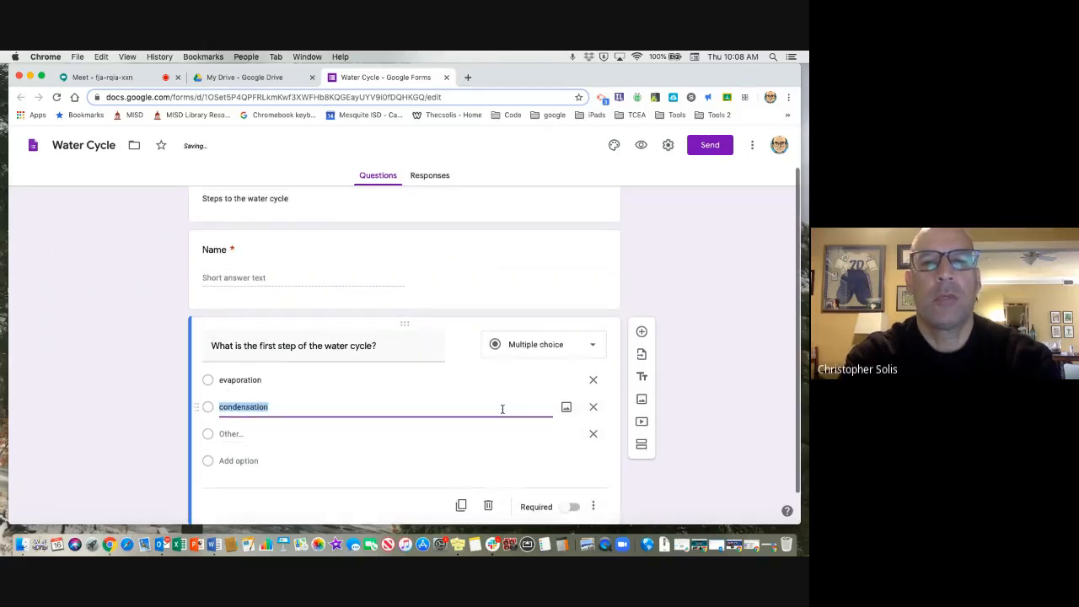
pyautogui.click(593, 406)
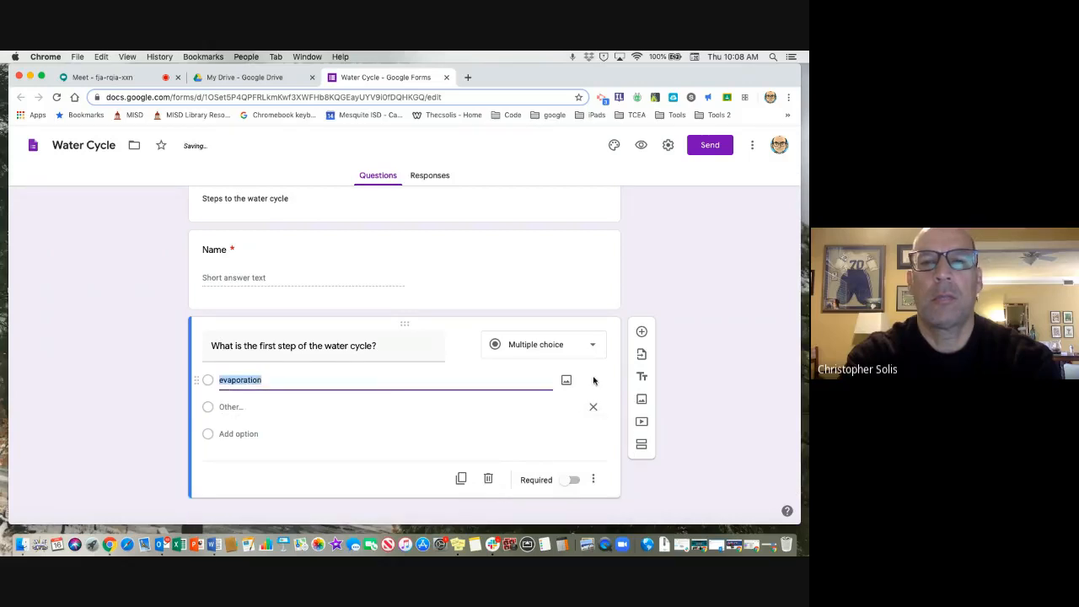
pyautogui.click(487, 478)
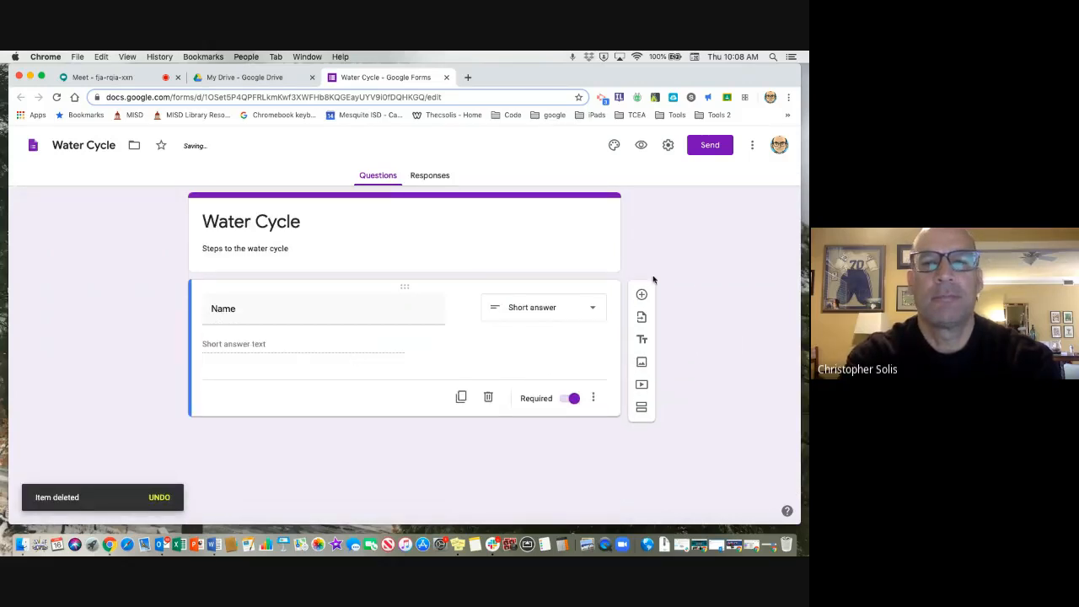
# Add a new multiple-choice question below Name reading "What is the first step in the water cycle?".
pyautogui.click(641, 296)
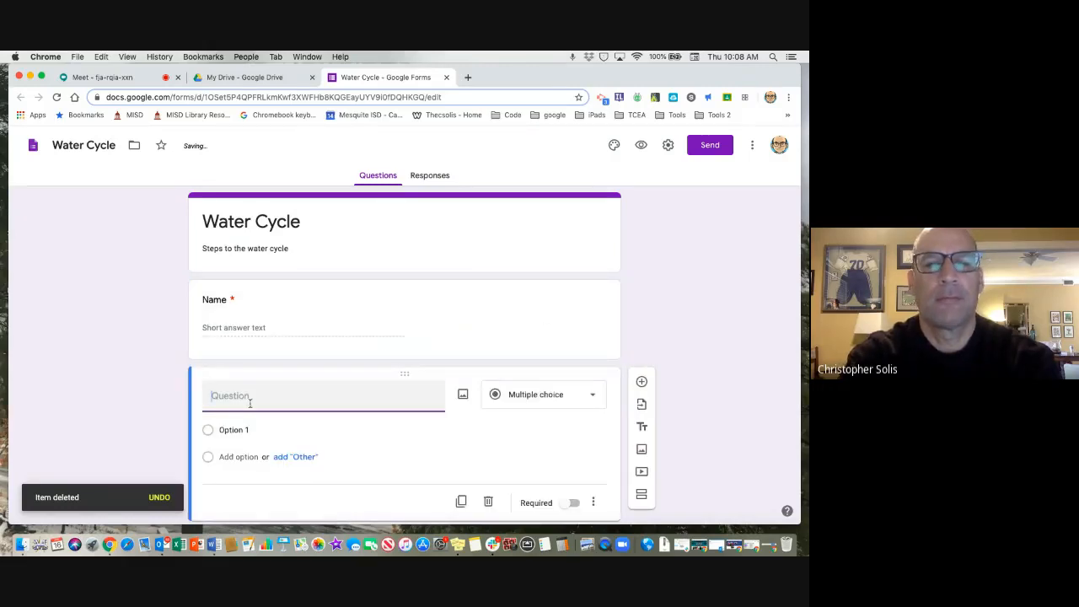
pyautogui.write('Wghat i')
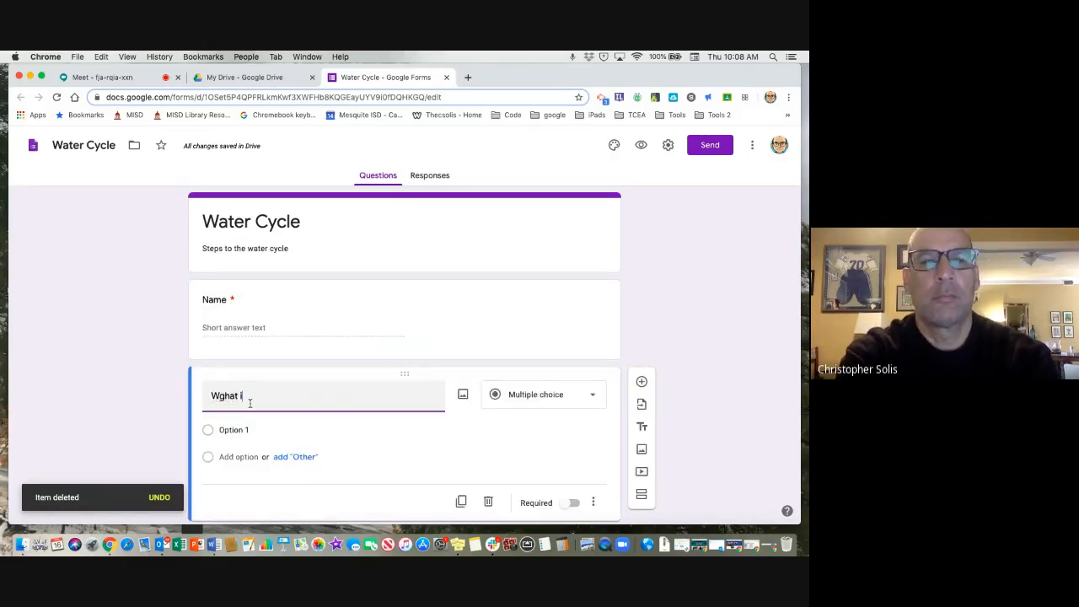
pyautogui.write('hst is')
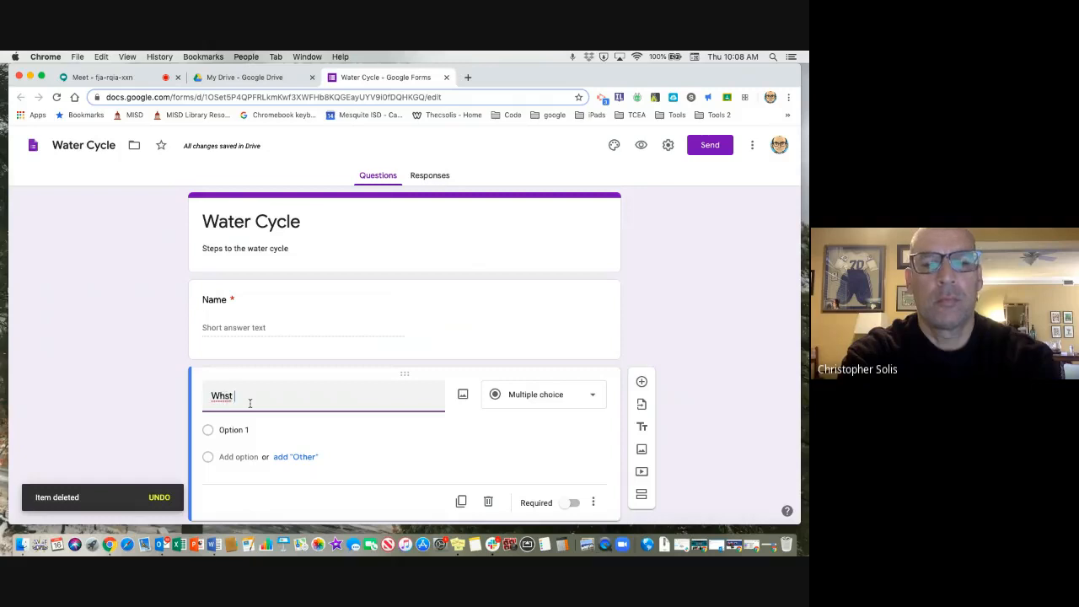
pyautogui.press('BackSpace')
pyautogui.press('BackSpace')
pyautogui.press('BackSpace')
pyautogui.press('BackSpace')
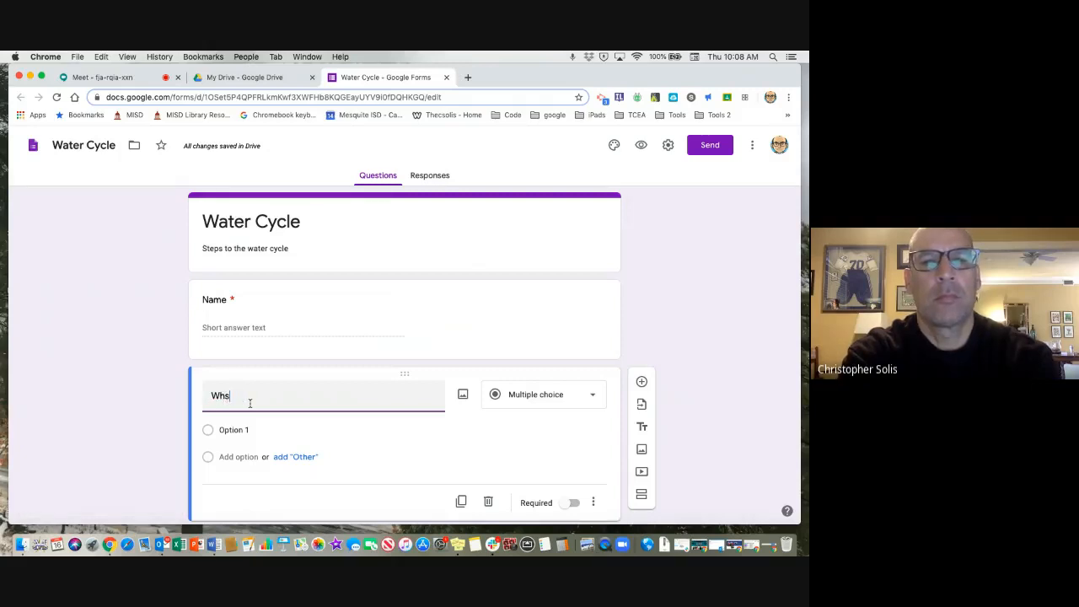
pyautogui.press('BackSpace')
pyautogui.write('at is the ')
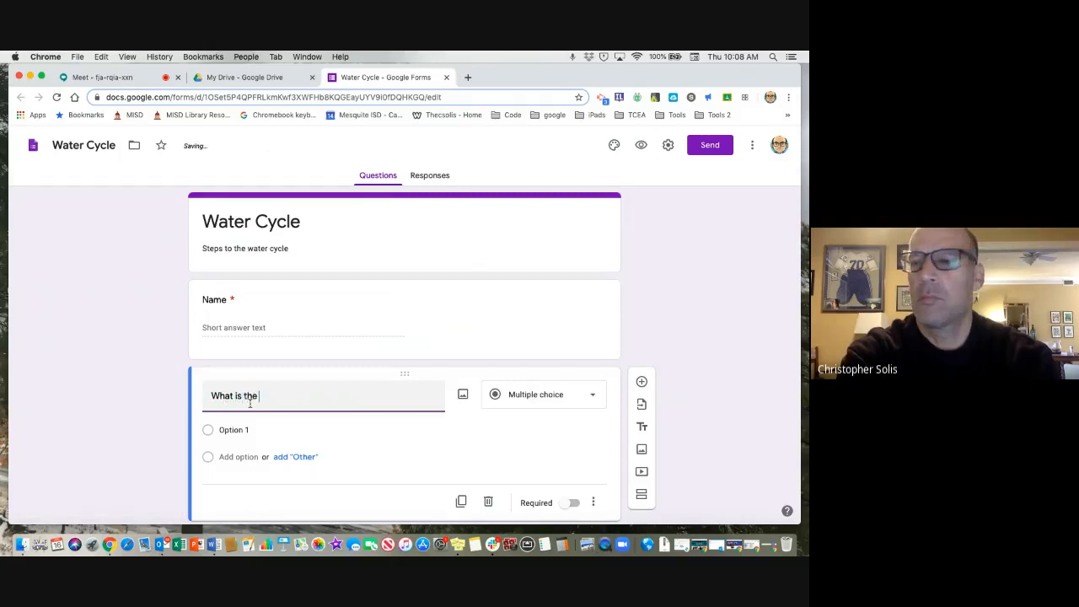
pyautogui.write('first ste')
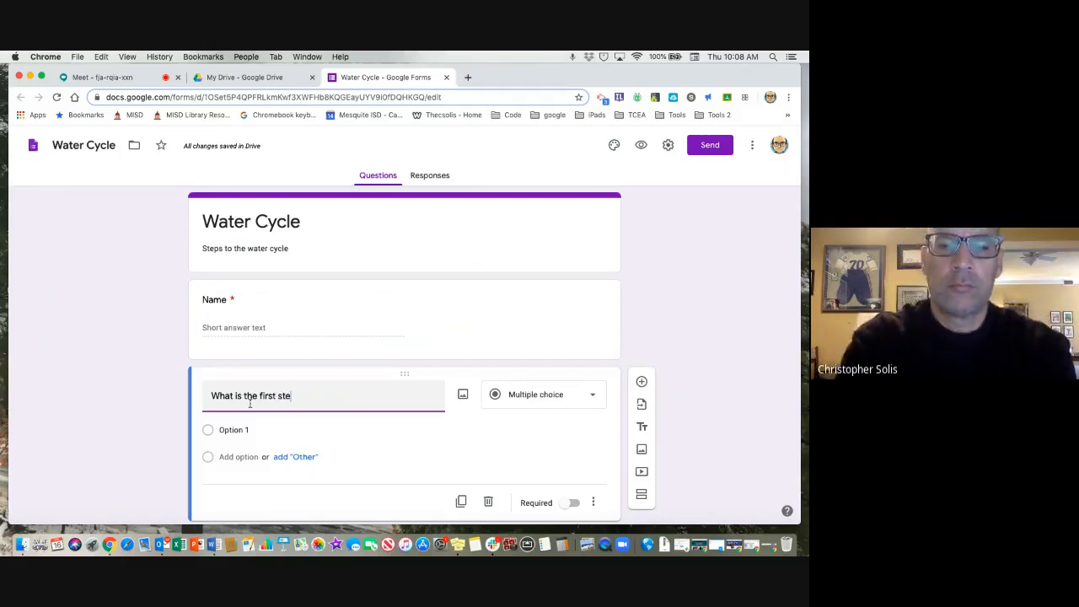
pyautogui.write('p in the water cyc')
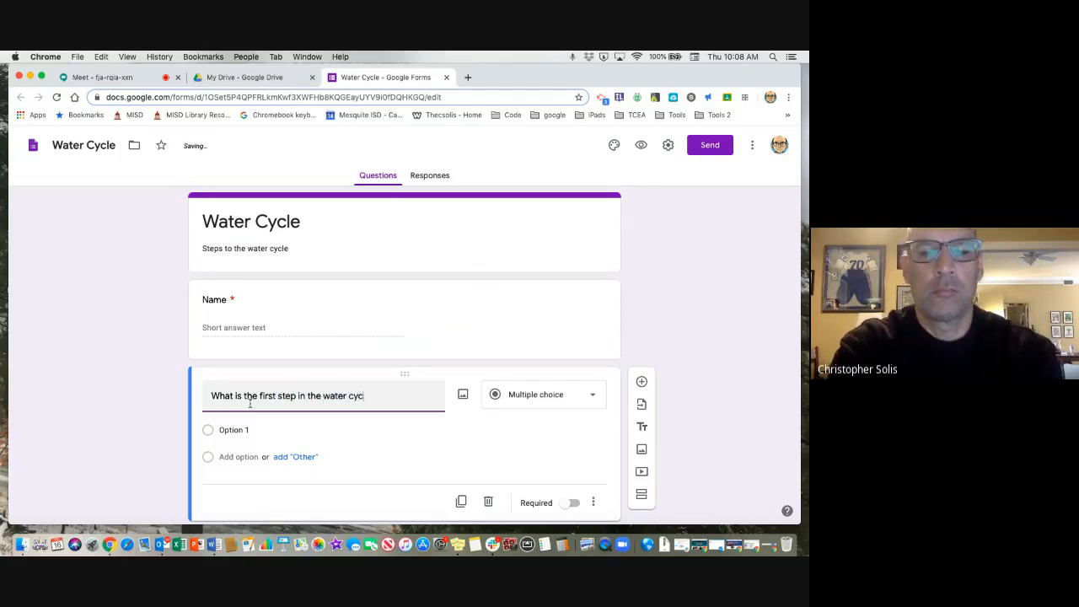
pyautogui.write('le?')
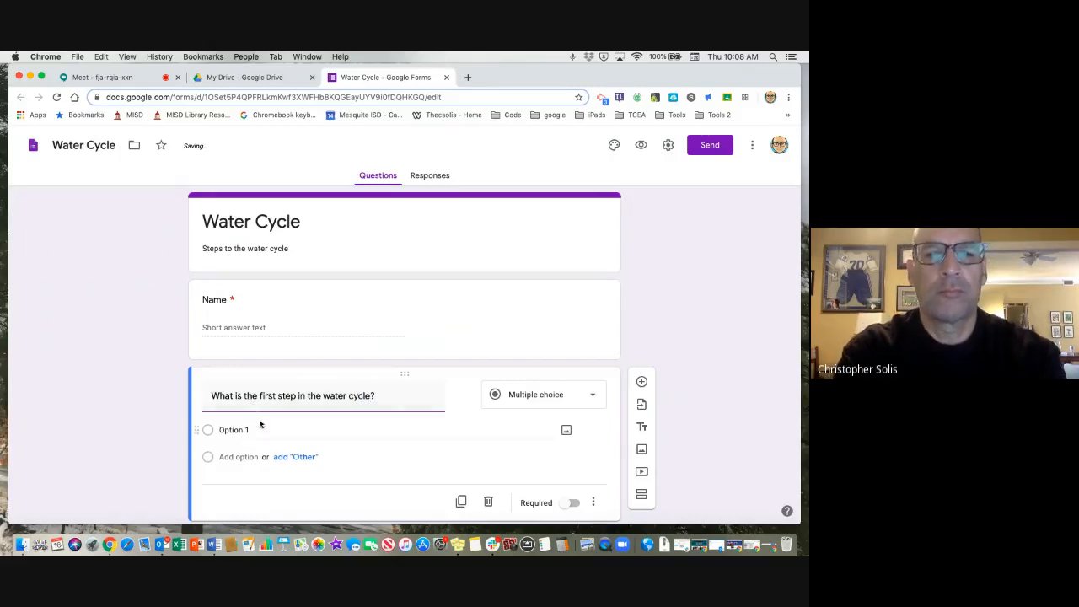
# Enter "evaporation" and "condensation" as the first two answer options of the first-step question.
pyautogui.click(258, 427)
pyautogui.write('evapora')
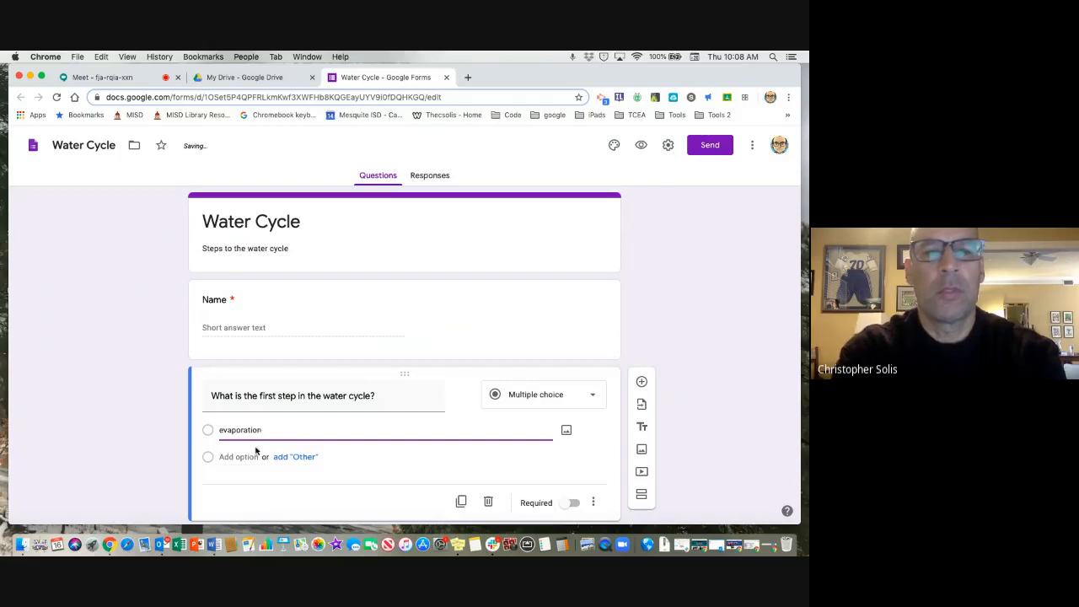
pyautogui.click(245, 456)
pyautogui.write('condensation')
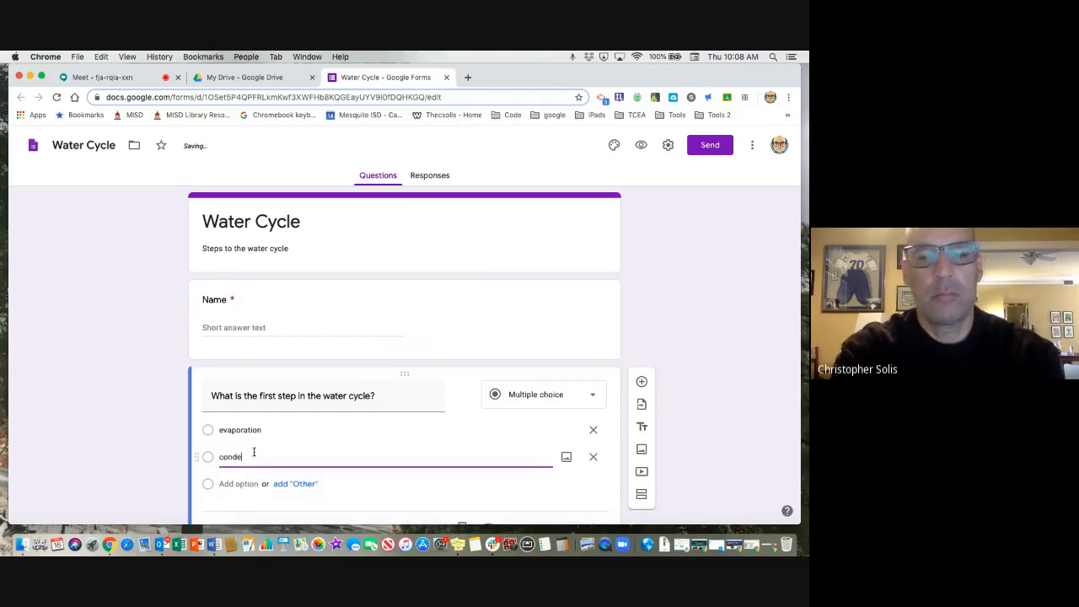
# Add an "Other" option and a third answer option reading "precipitation".
pyautogui.click(299, 483)
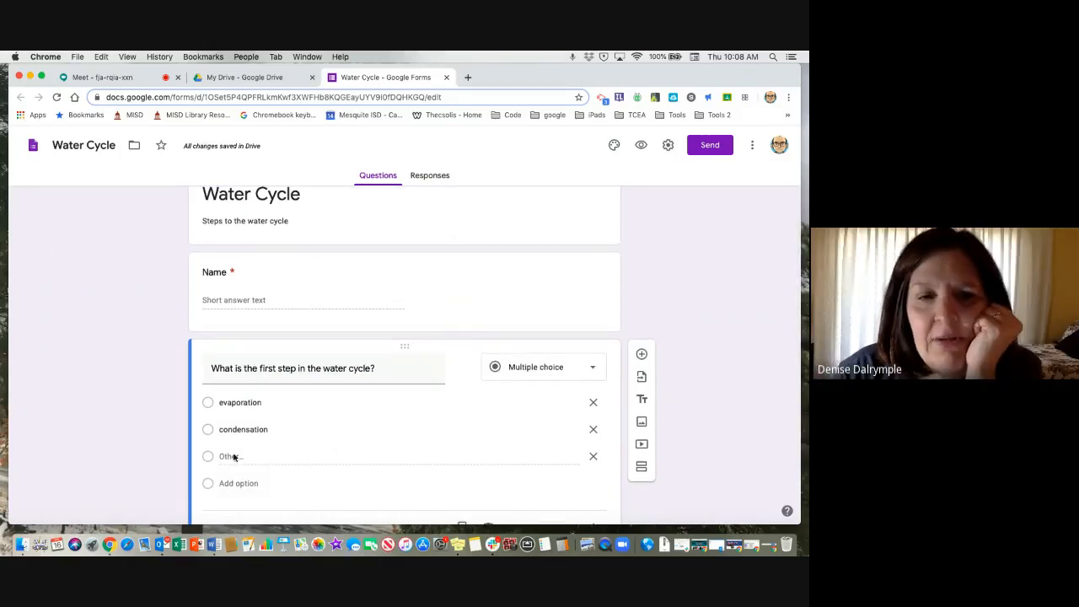
pyautogui.click(229, 484)
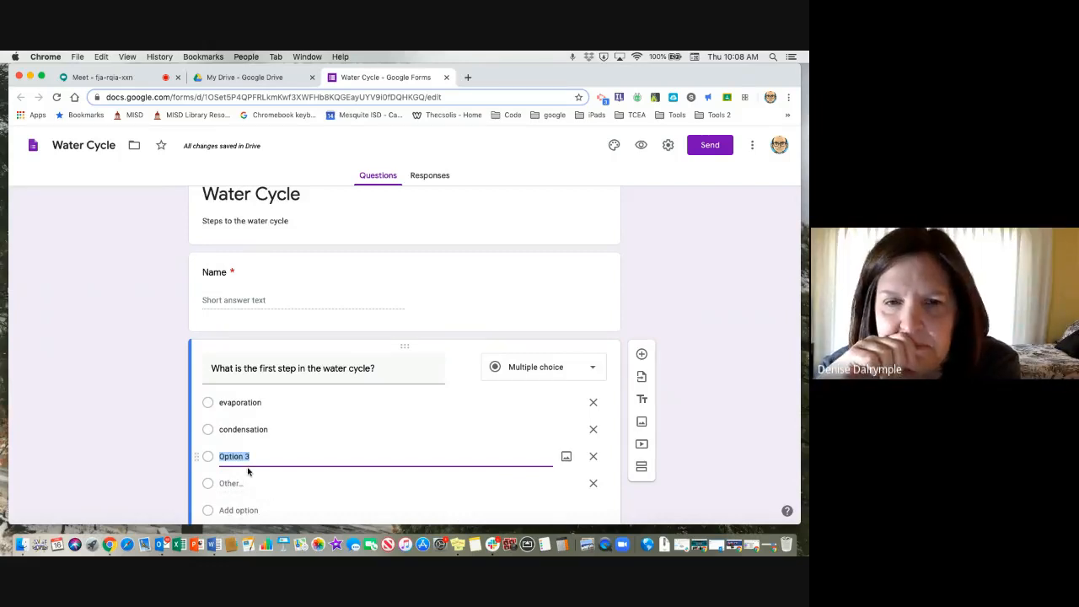
pyautogui.write('precipita')
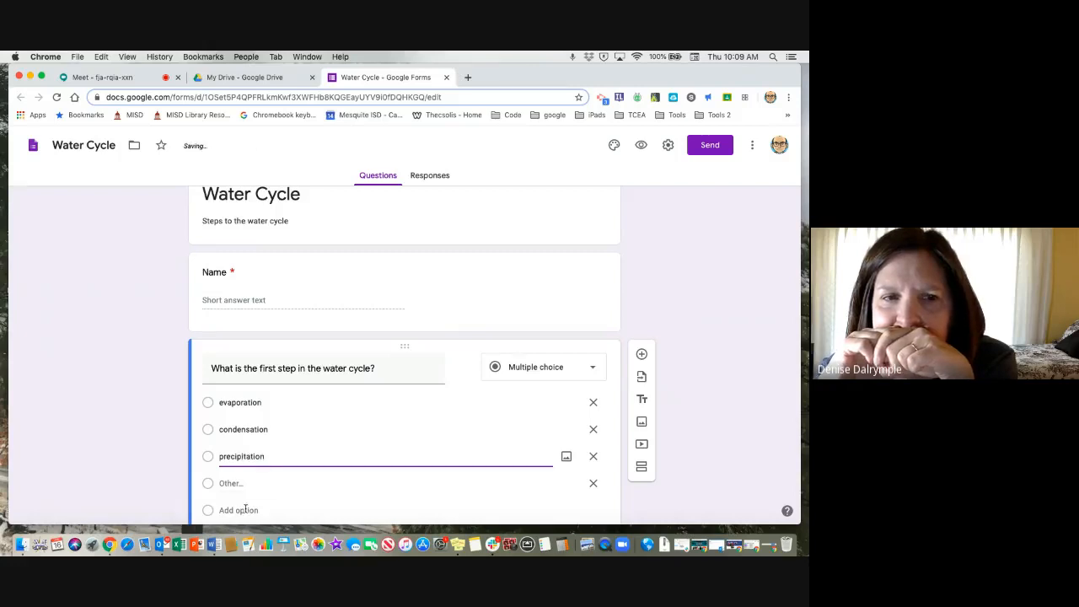
# Add "run-off" as the fourth answer option and remove the "Other" option.
pyautogui.click(239, 510)
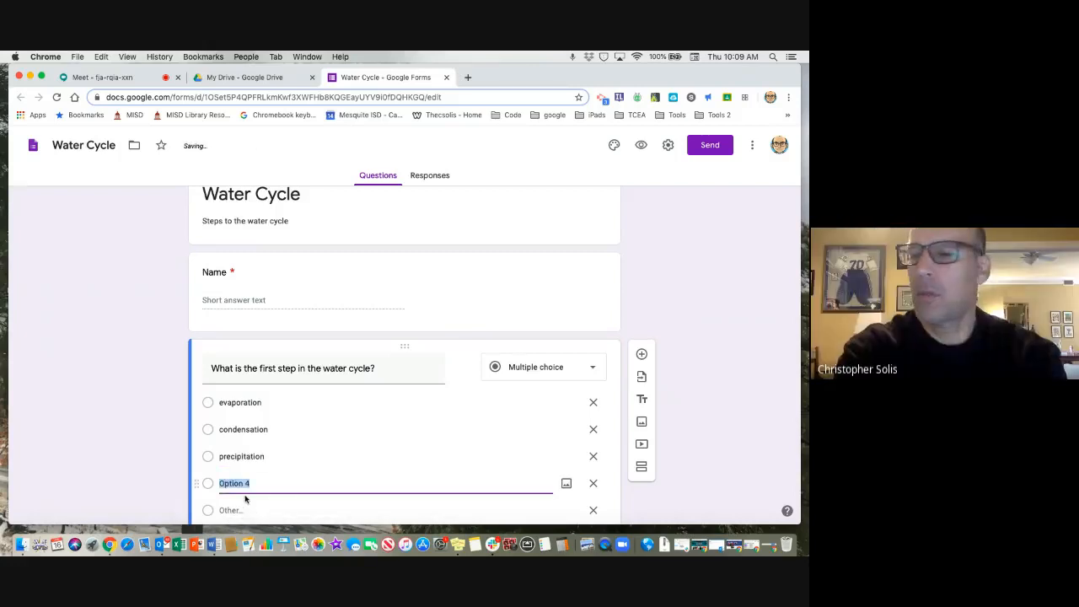
pyautogui.write('run')
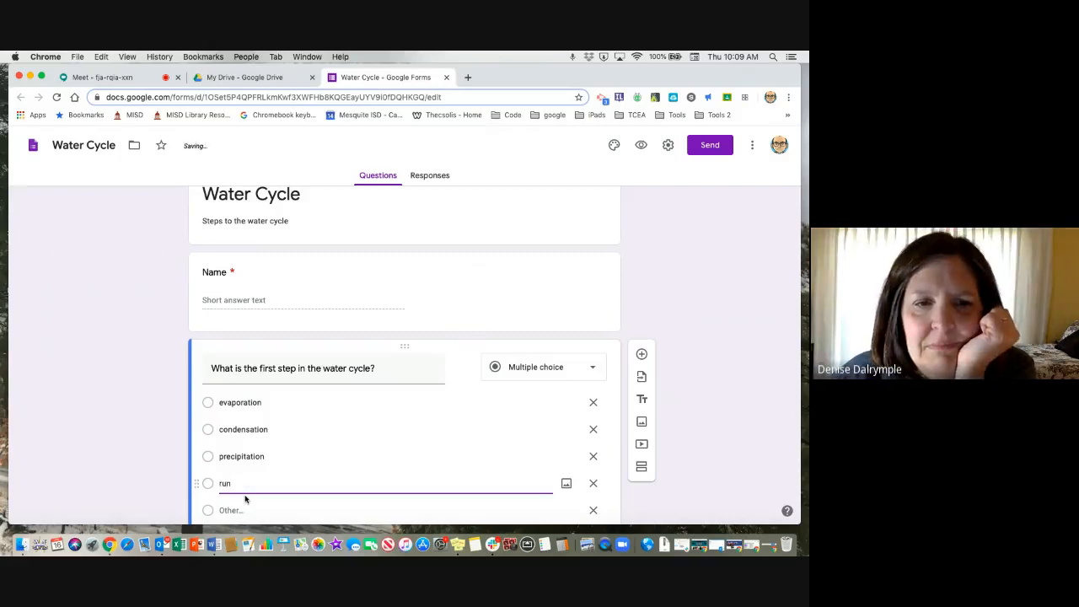
pyautogui.write('-off')
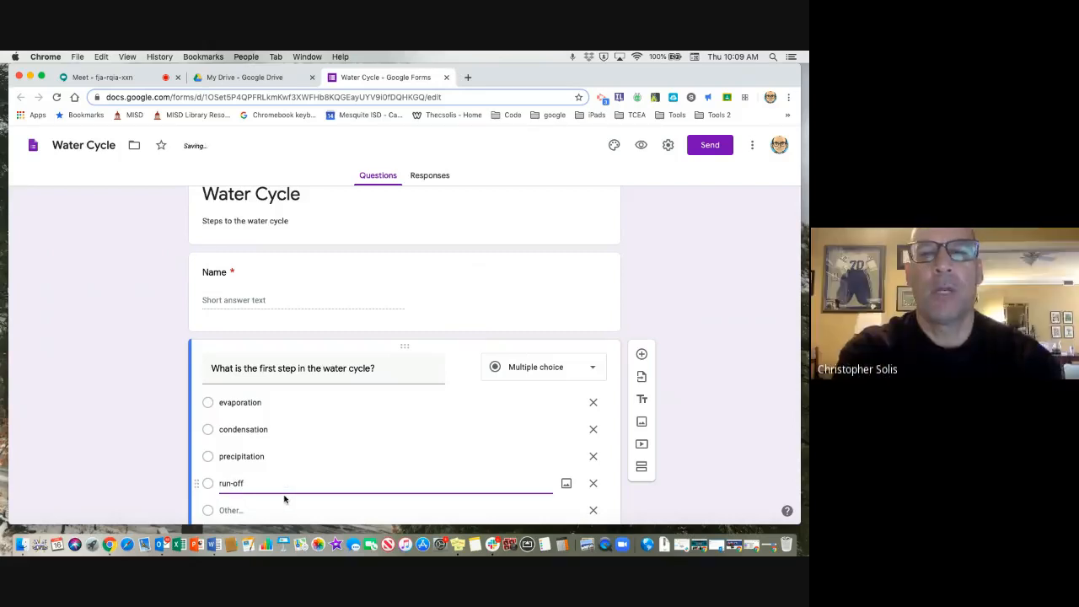
pyautogui.scroll(-2, 330, 494)
pyautogui.click(593, 444)
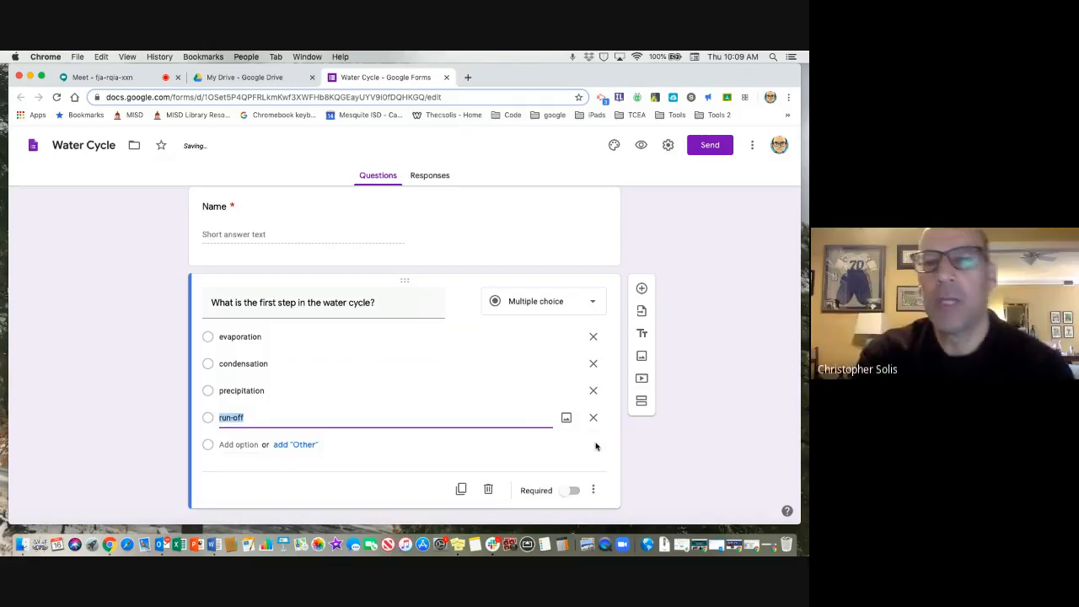
# Search Google images for "evaporation" and insert the photo of rising vapor into the evaporation option.
pyautogui.scroll(-1, 596, 446)
pyautogui.scroll(-1, 596, 446)
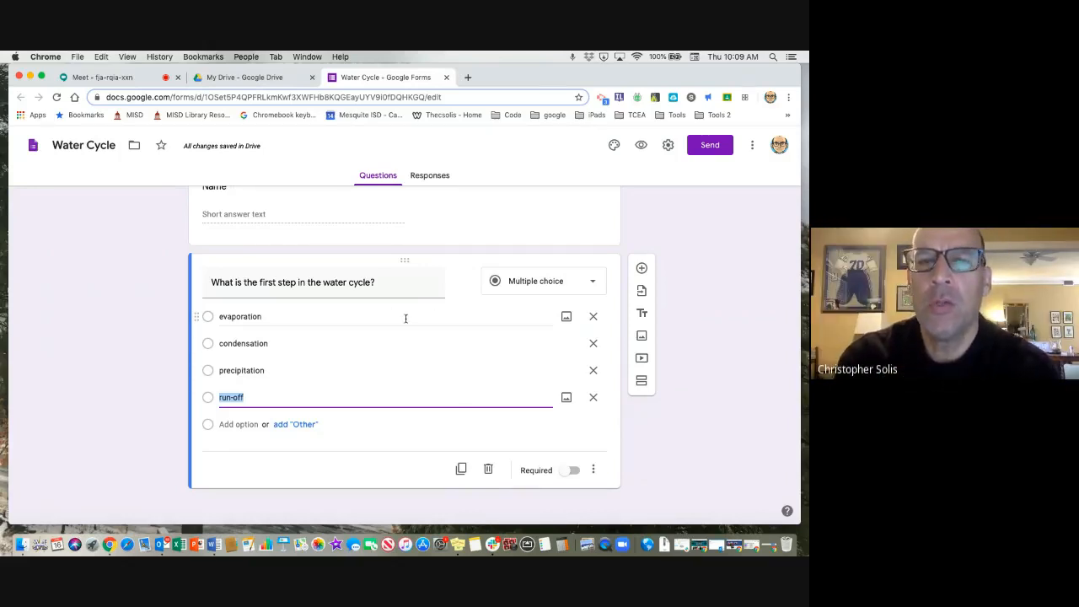
pyautogui.click(566, 317)
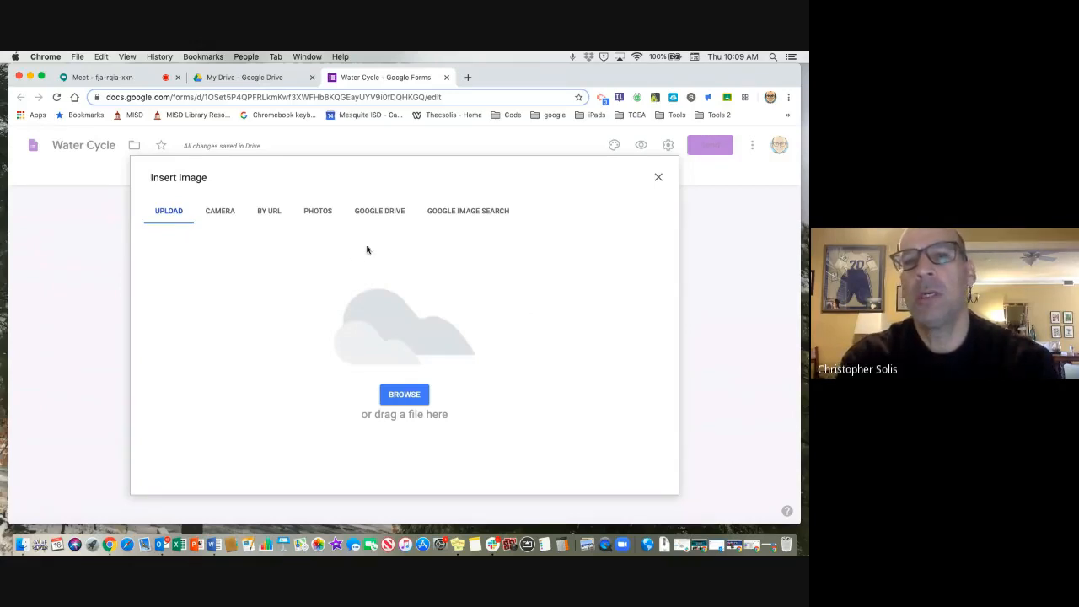
pyautogui.click(471, 213)
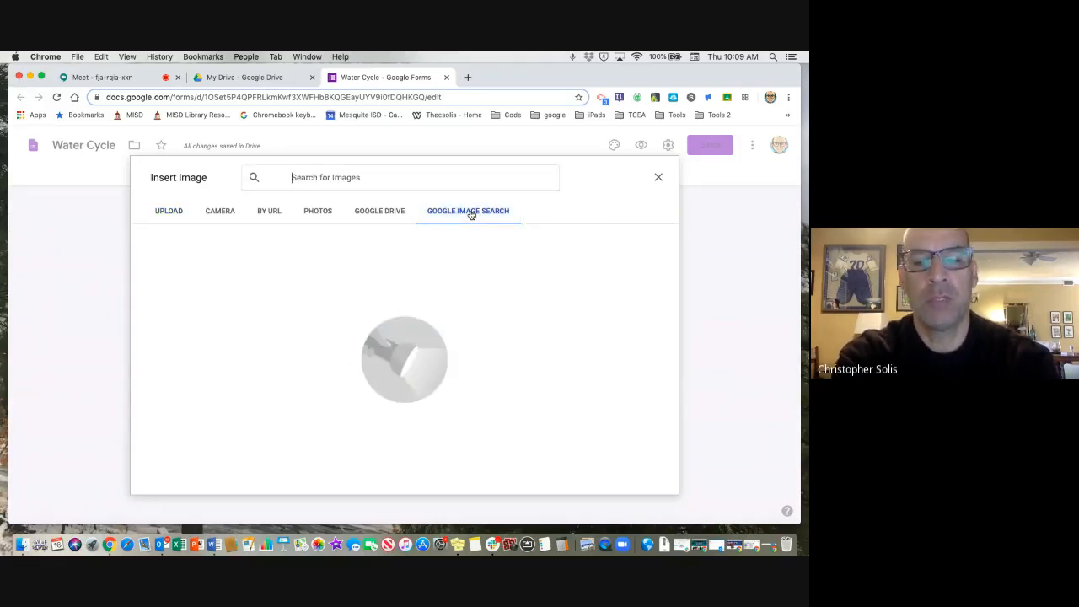
pyautogui.write('evapo')
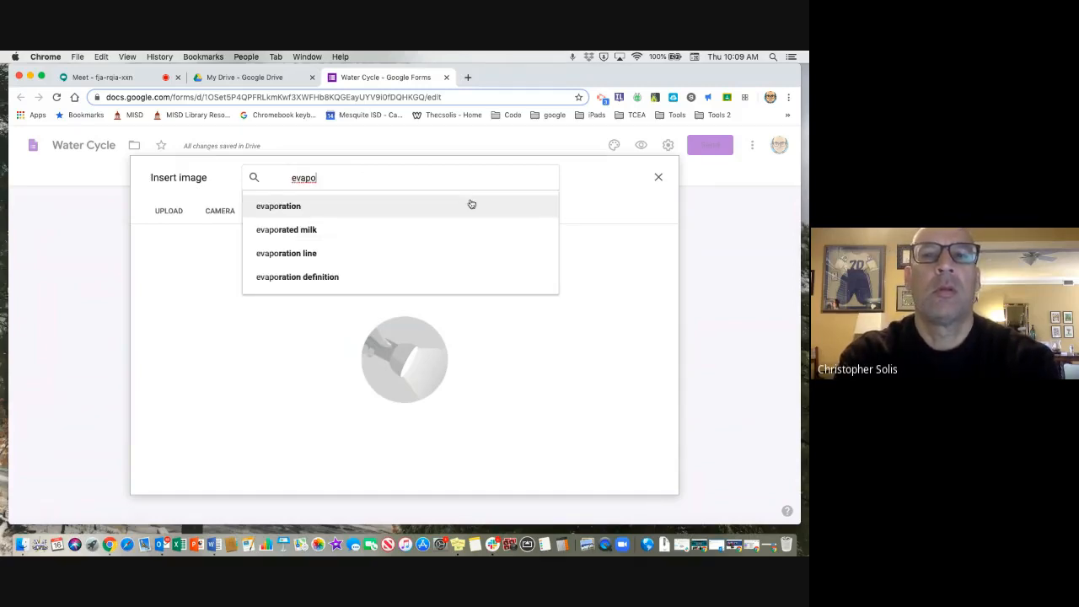
pyautogui.click(468, 206)
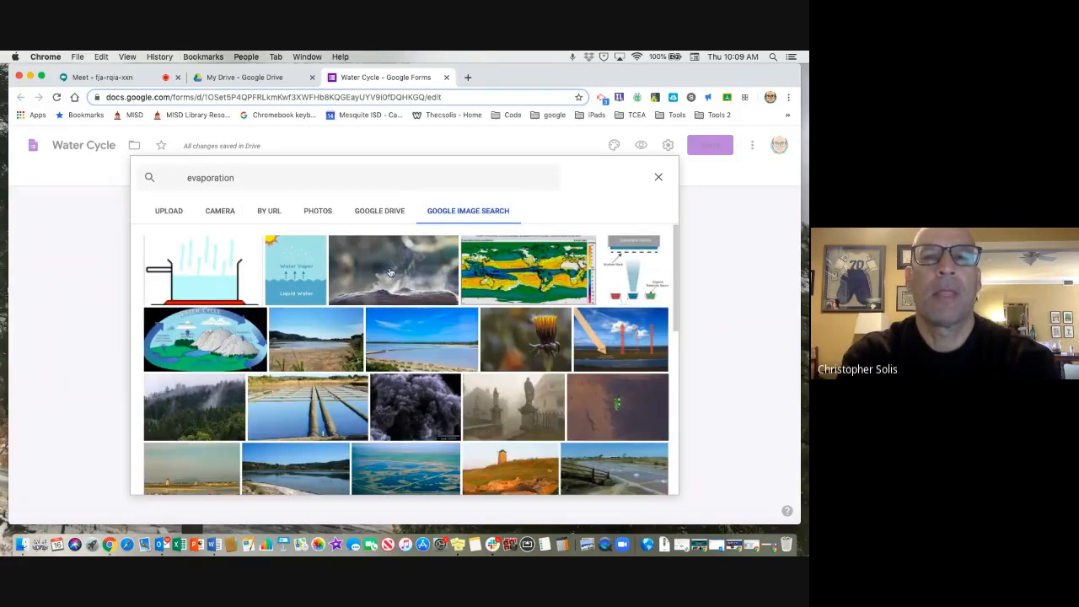
pyautogui.click(390, 272)
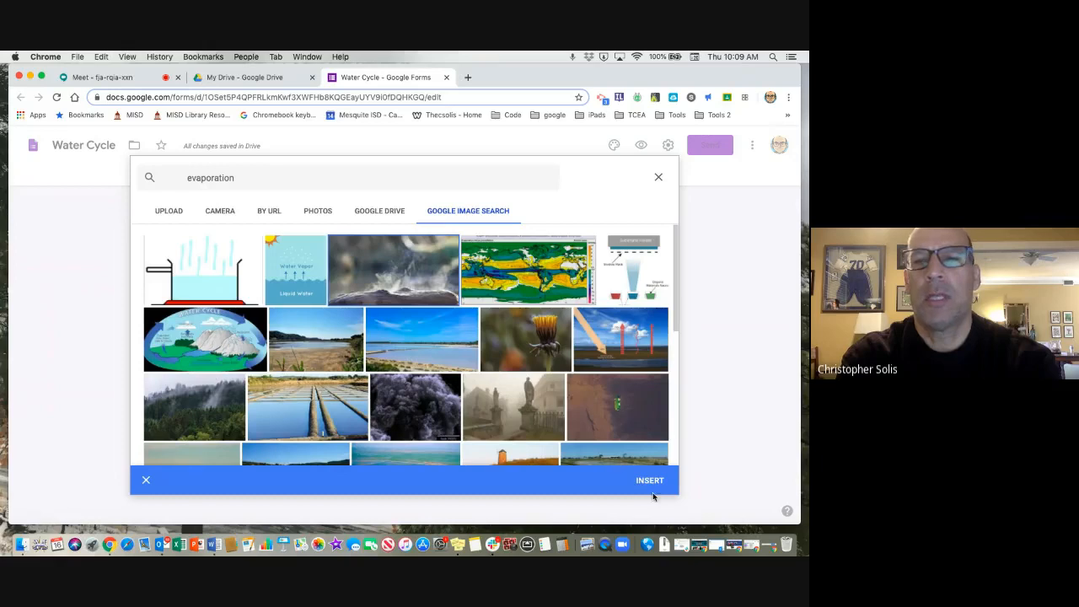
pyautogui.click(649, 480)
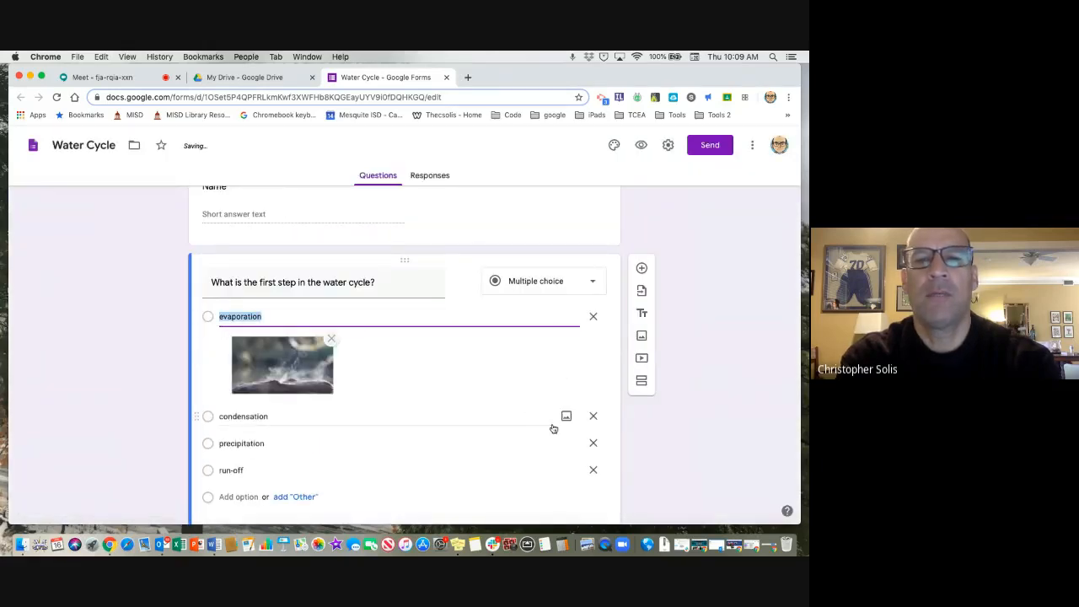
# Search Google images for "condensation" and insert the photo of water droplets on a blue surface into the condensation option.
pyautogui.click(566, 415)
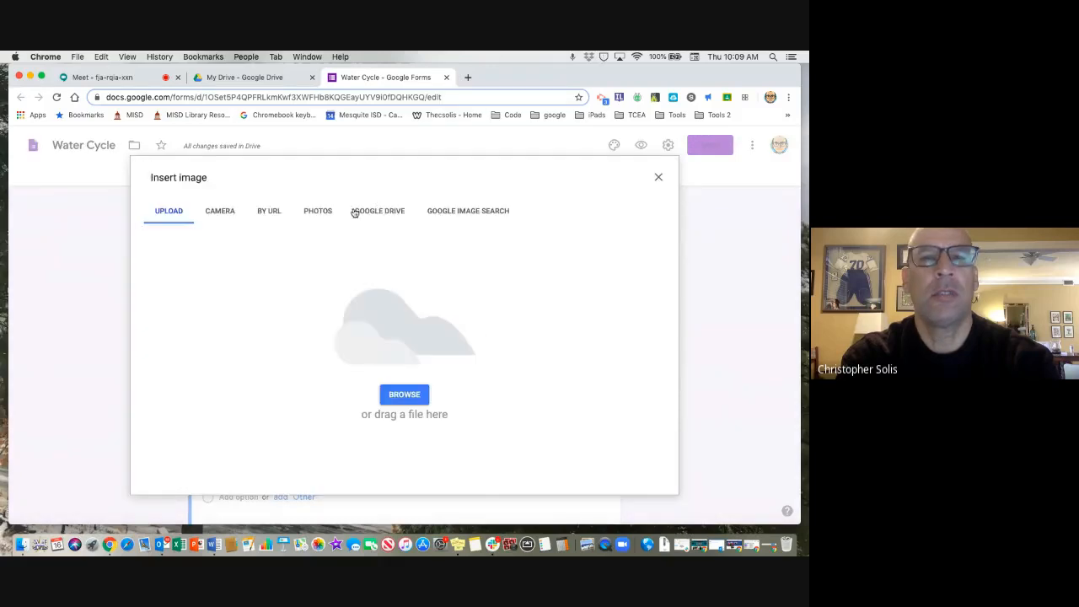
pyautogui.click(460, 213)
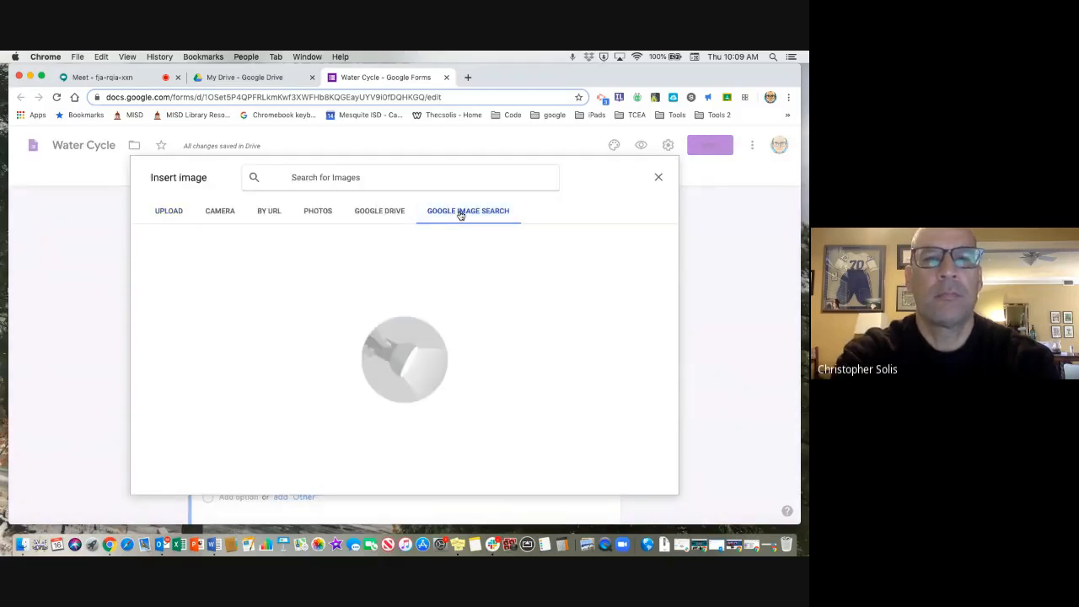
pyautogui.write('conden')
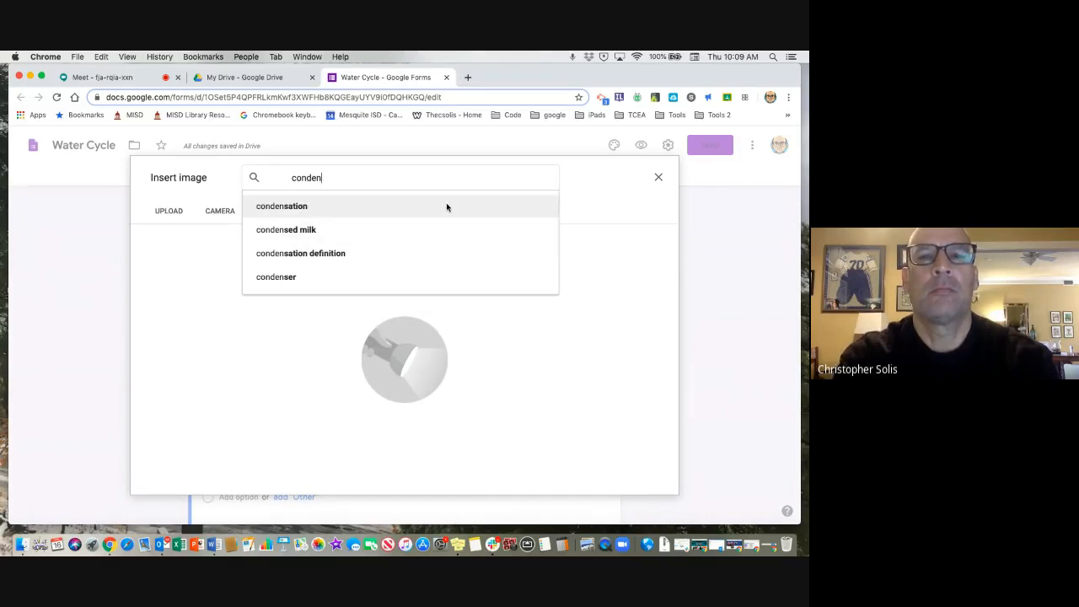
pyautogui.click(448, 207)
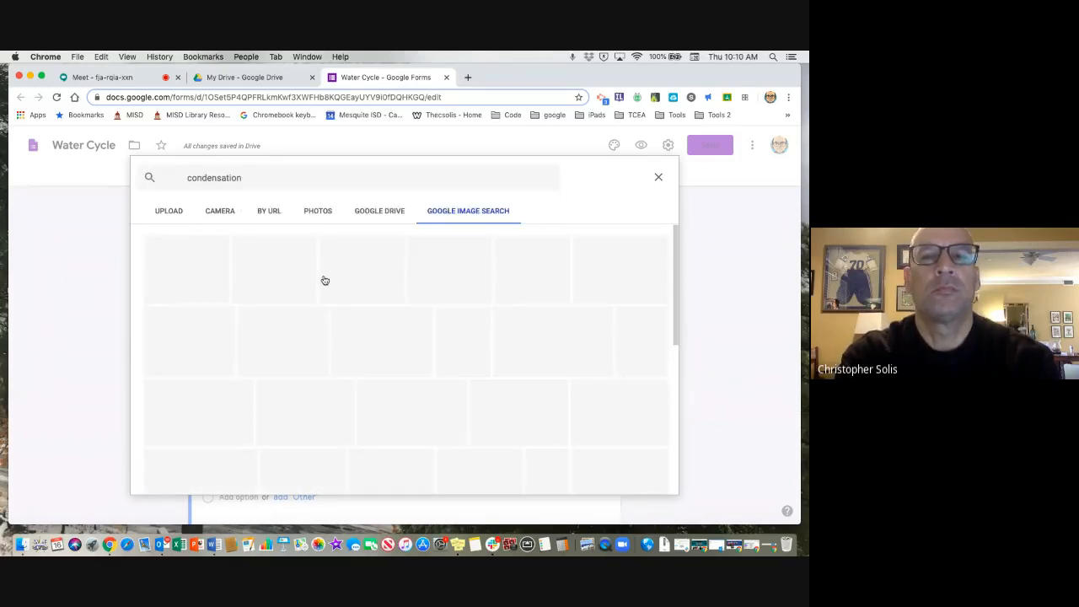
pyautogui.click(277, 269)
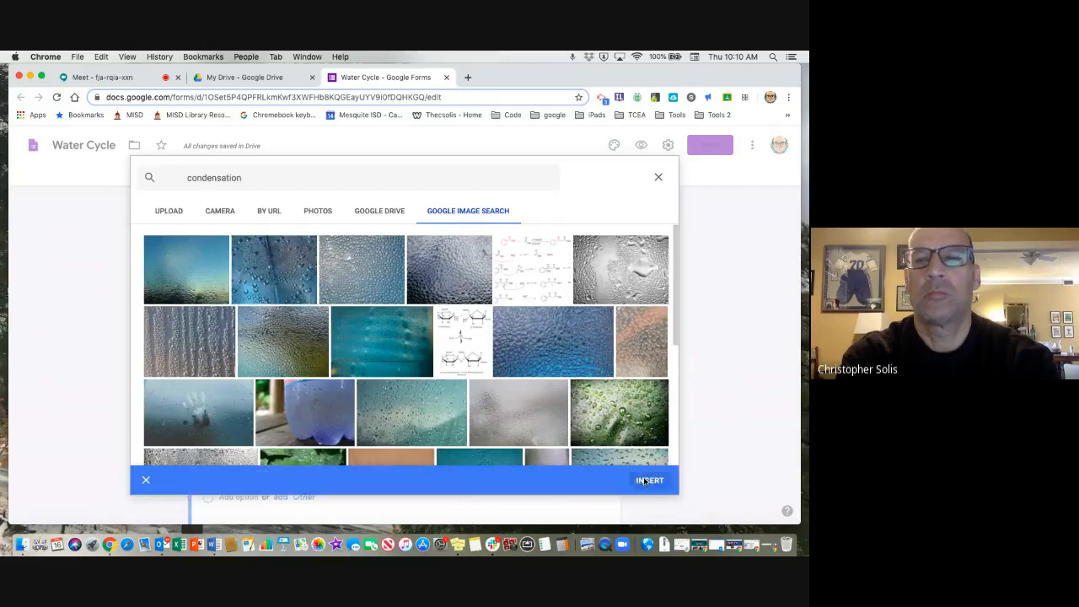
pyautogui.click(645, 477)
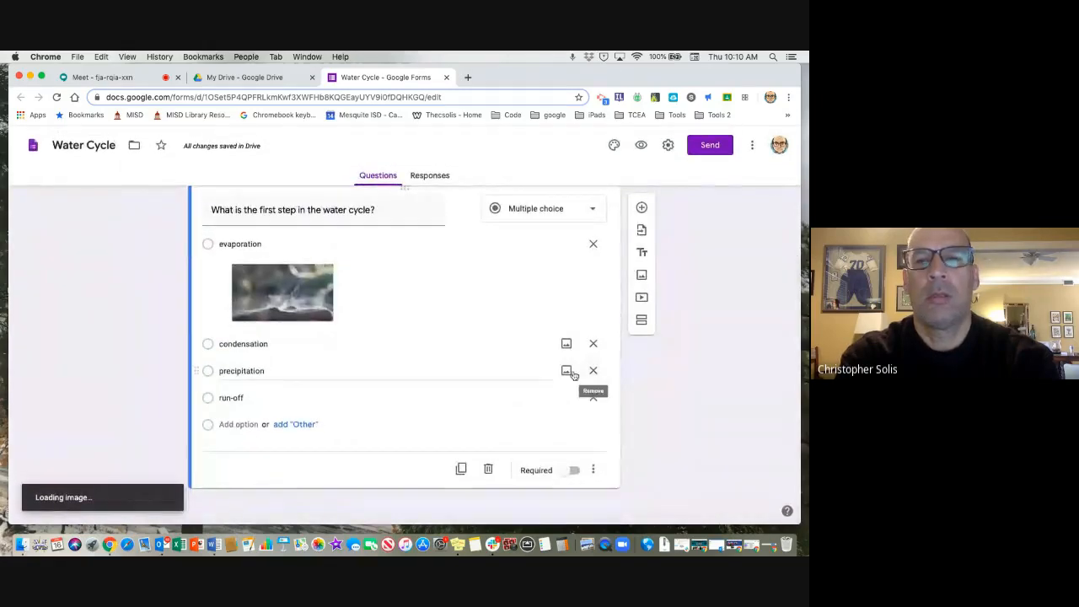
# Search Google images for "precipitation" and insert the photo of rain falling from dark storm clouds into the precipitation option.
pyautogui.scroll(-2, 535, 448)
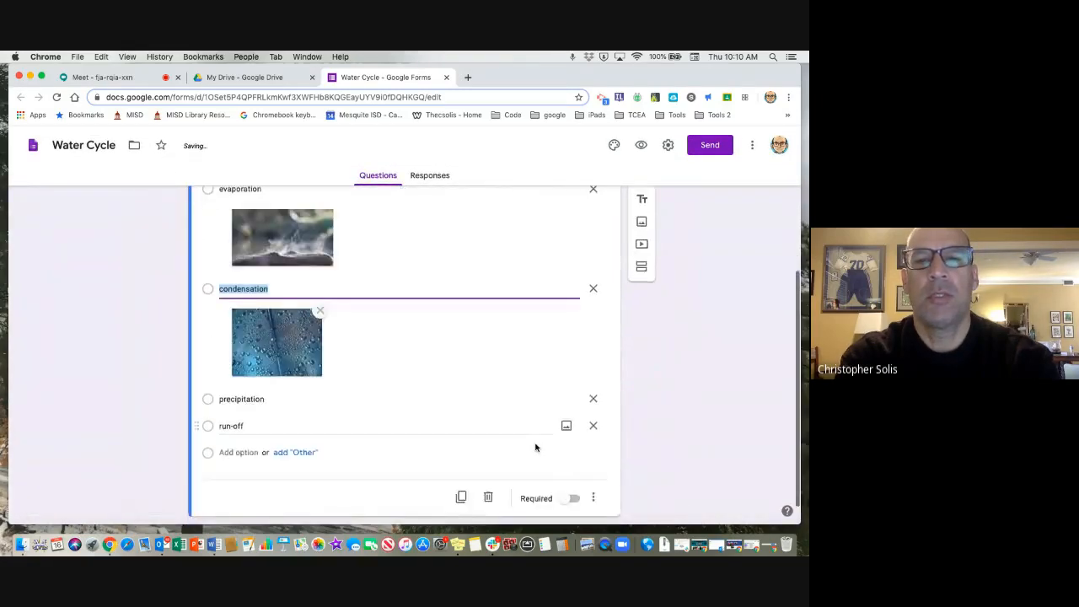
pyautogui.click(567, 385)
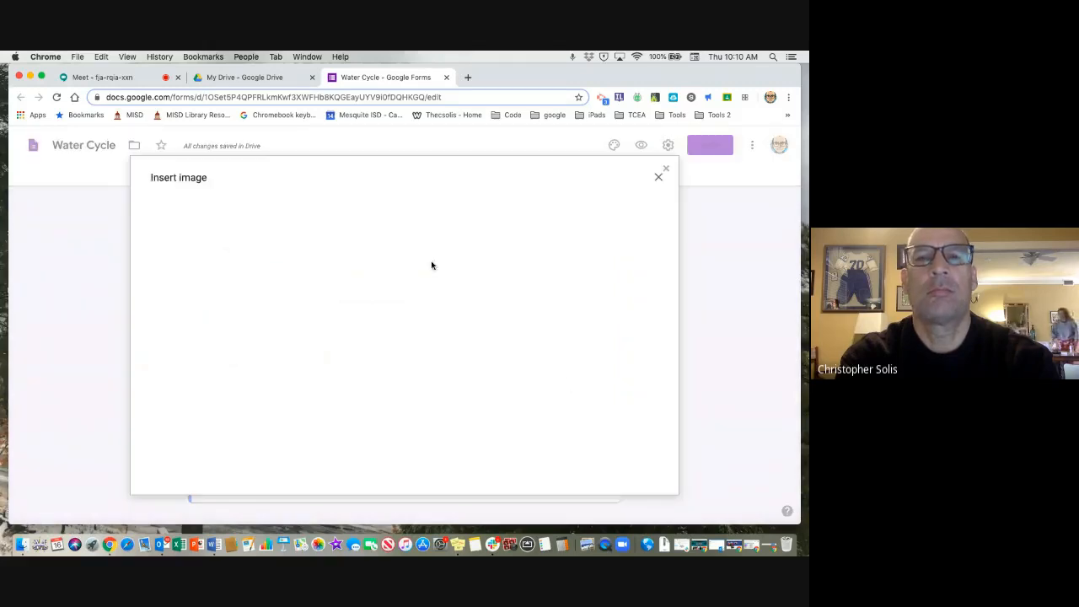
pyautogui.click(448, 211)
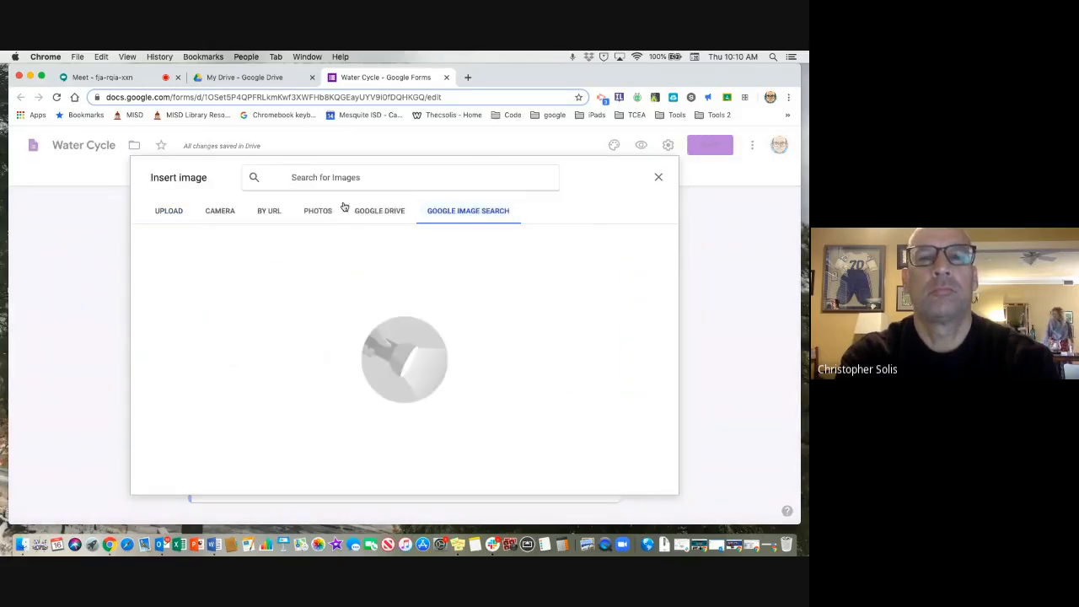
pyautogui.write('pre')
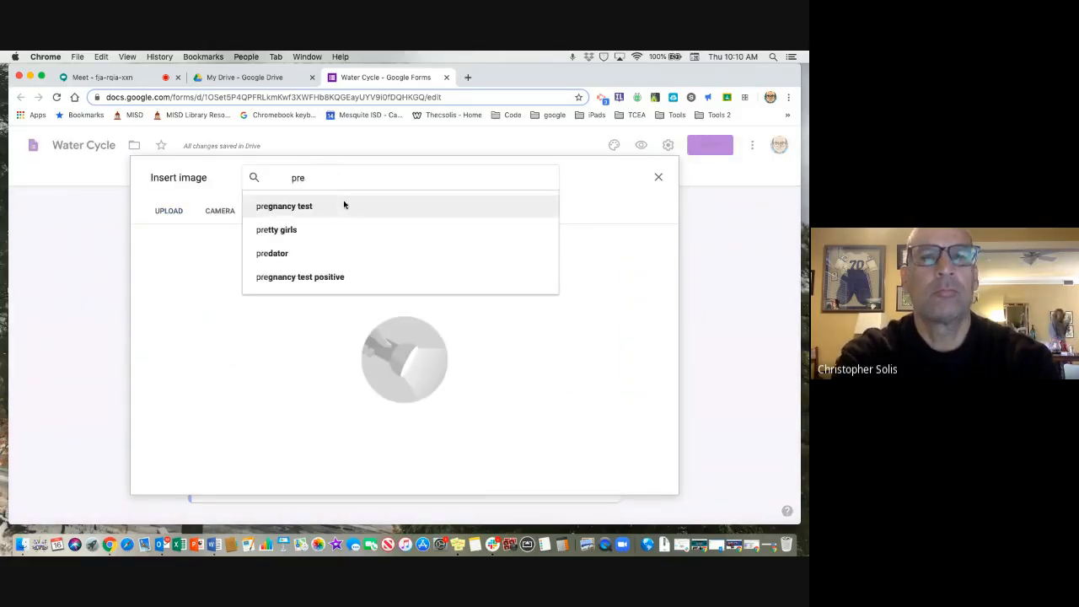
pyautogui.write('cip')
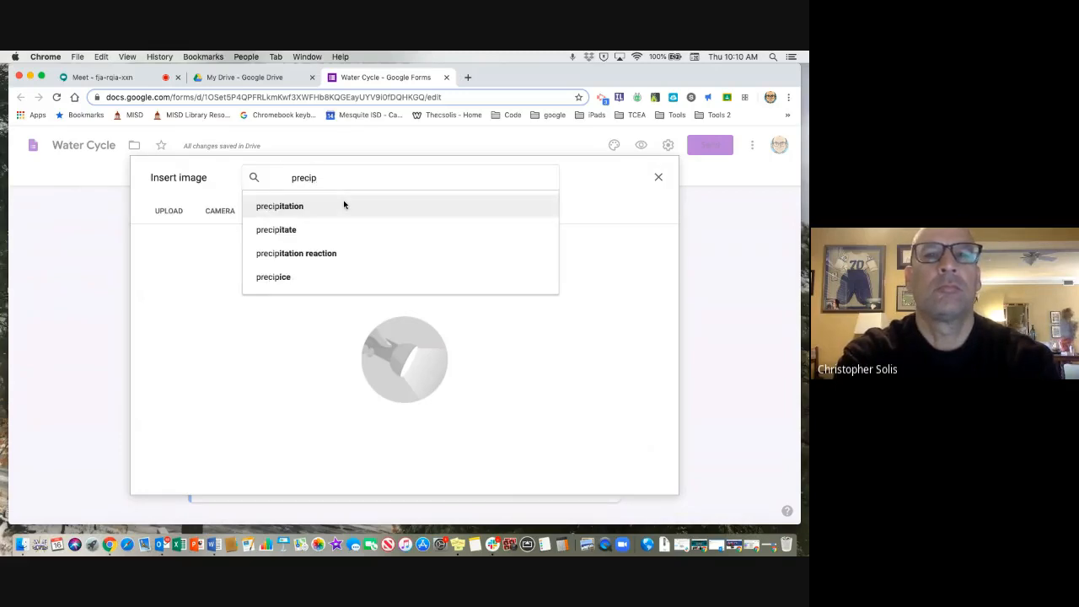
pyautogui.click(343, 205)
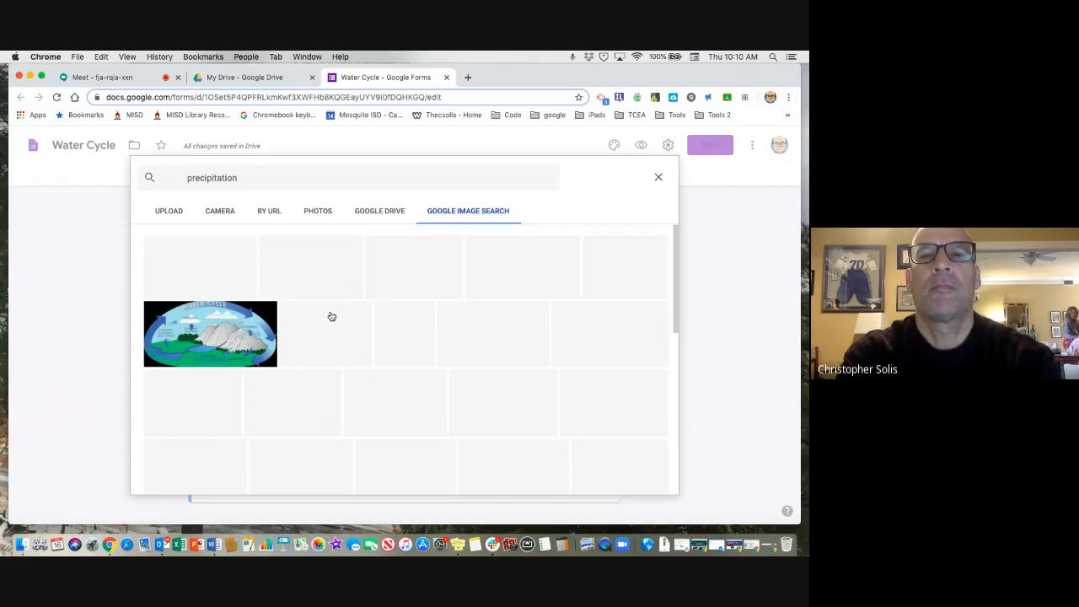
pyautogui.scroll(-2, 335, 417)
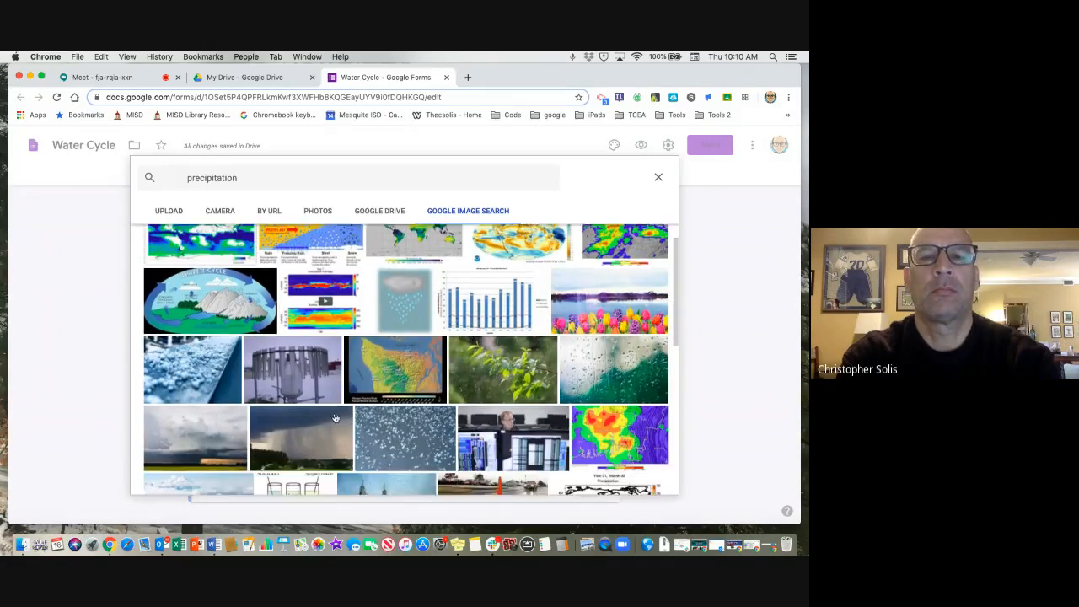
pyautogui.click(335, 417)
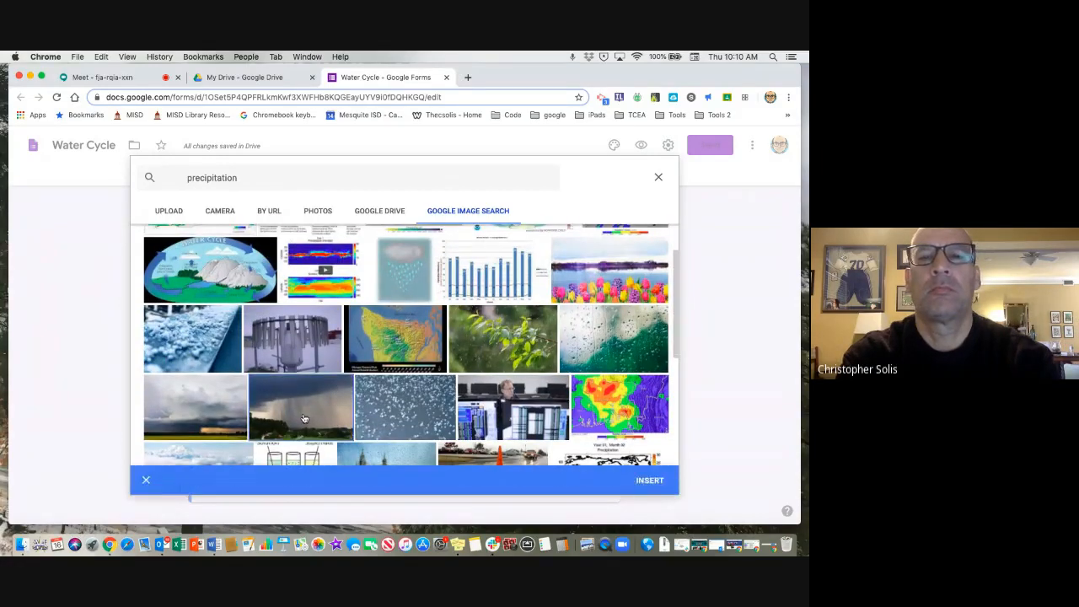
pyautogui.click(648, 480)
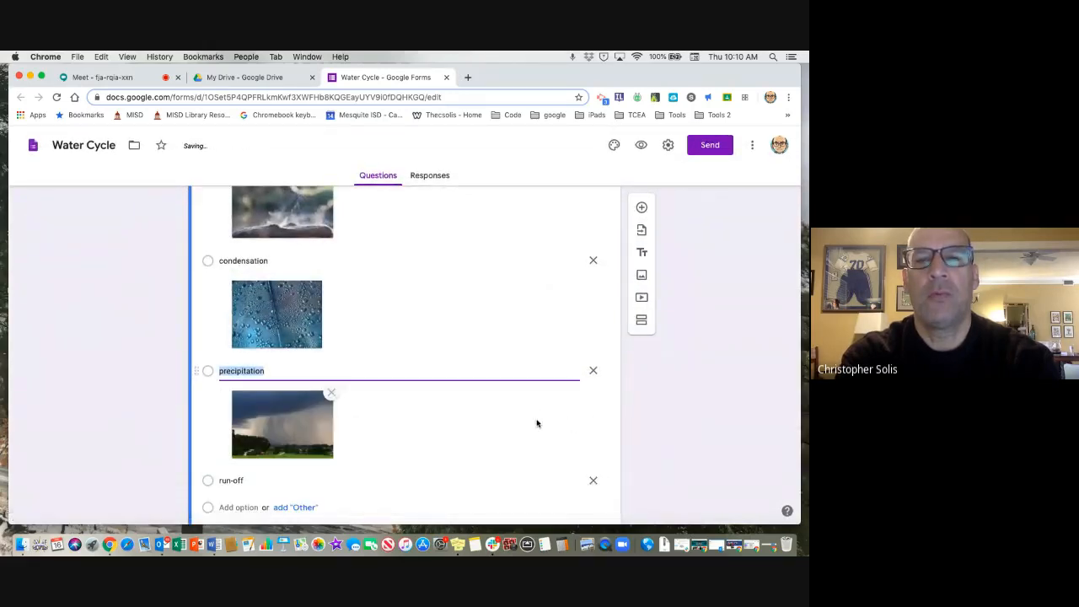
# Search Google images for "run off" and insert the photo of water cascading over dark ground into the run-off option.
pyautogui.scroll(-2, 534, 422)
pyautogui.click(565, 414)
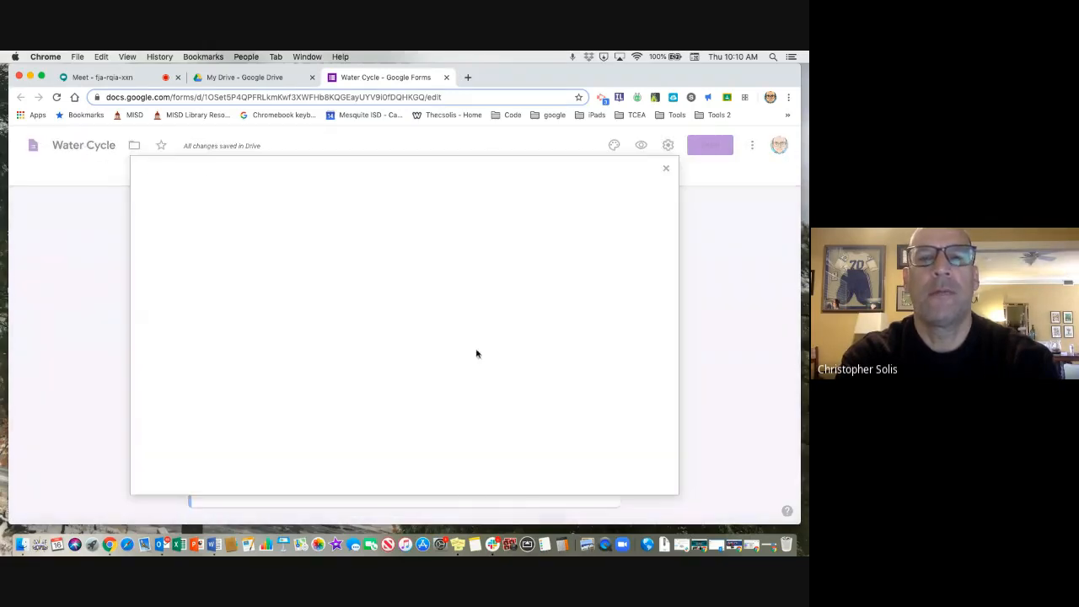
pyautogui.click(477, 211)
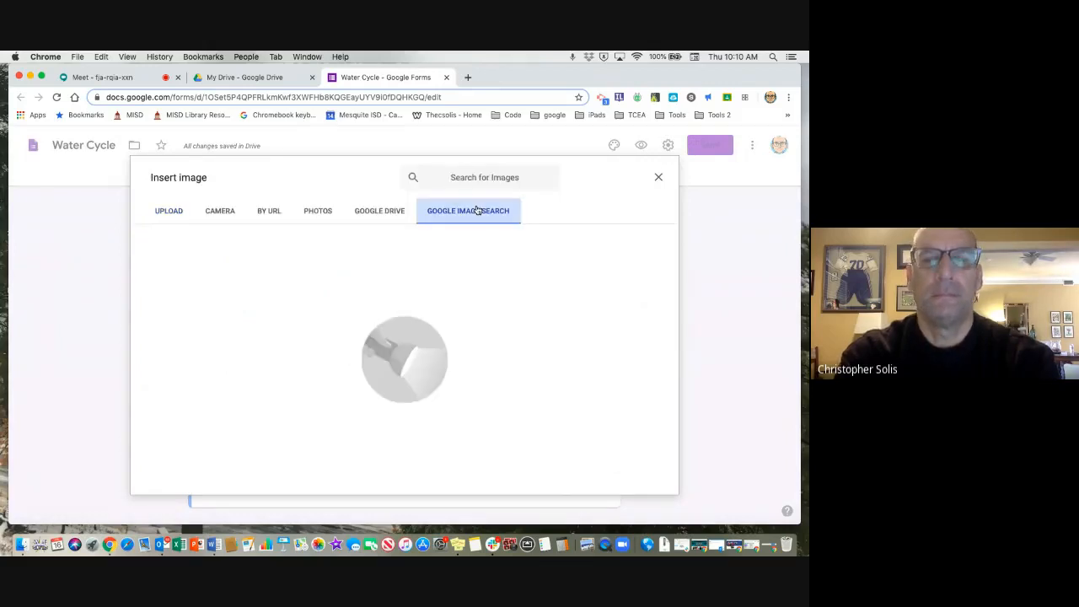
pyautogui.write('r')
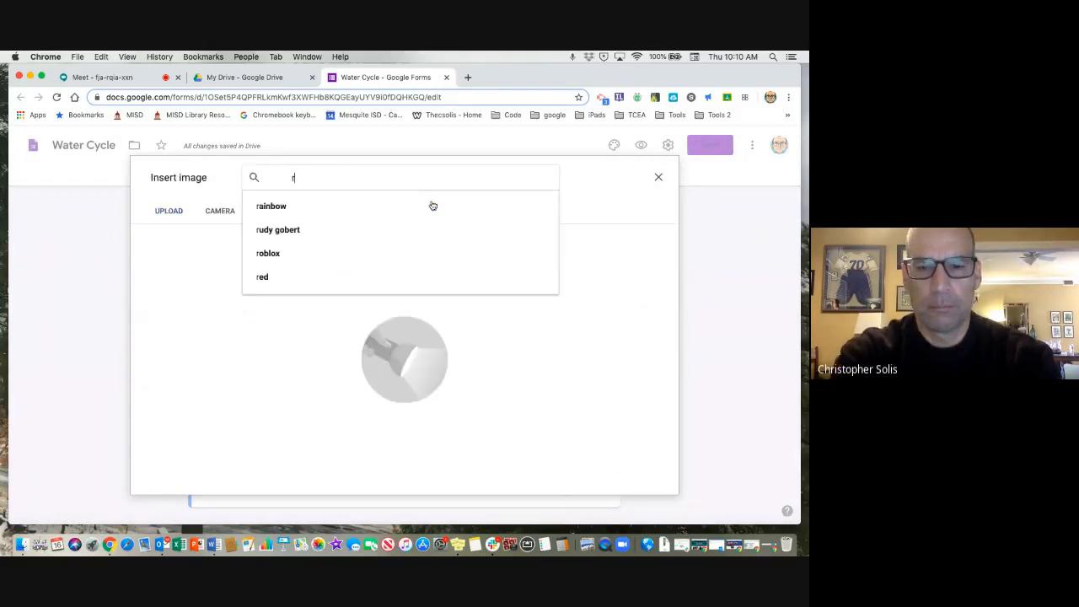
pyautogui.write('un off')
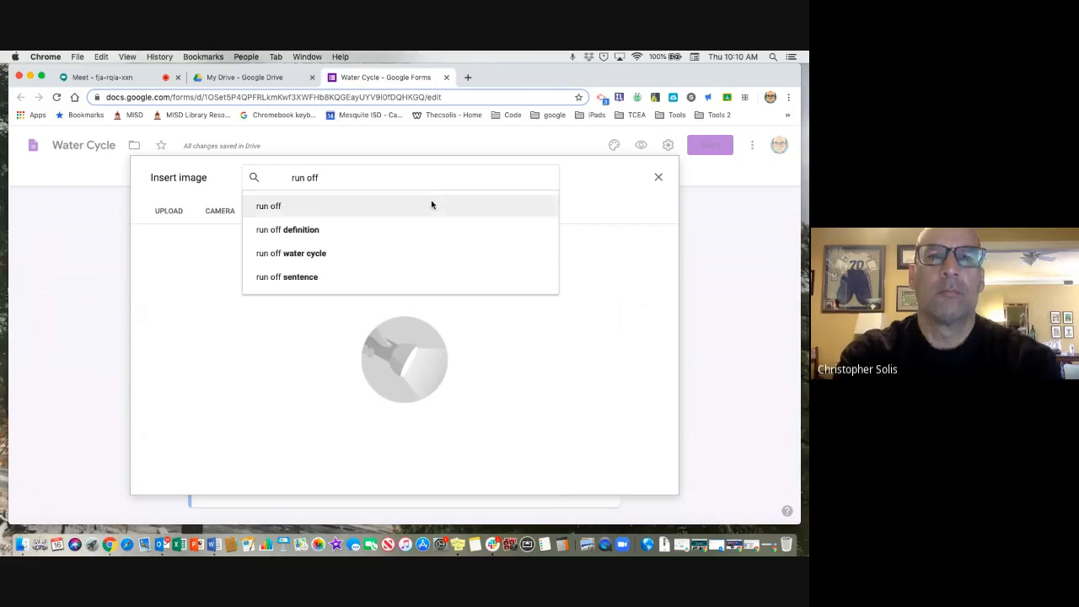
pyautogui.click(432, 205)
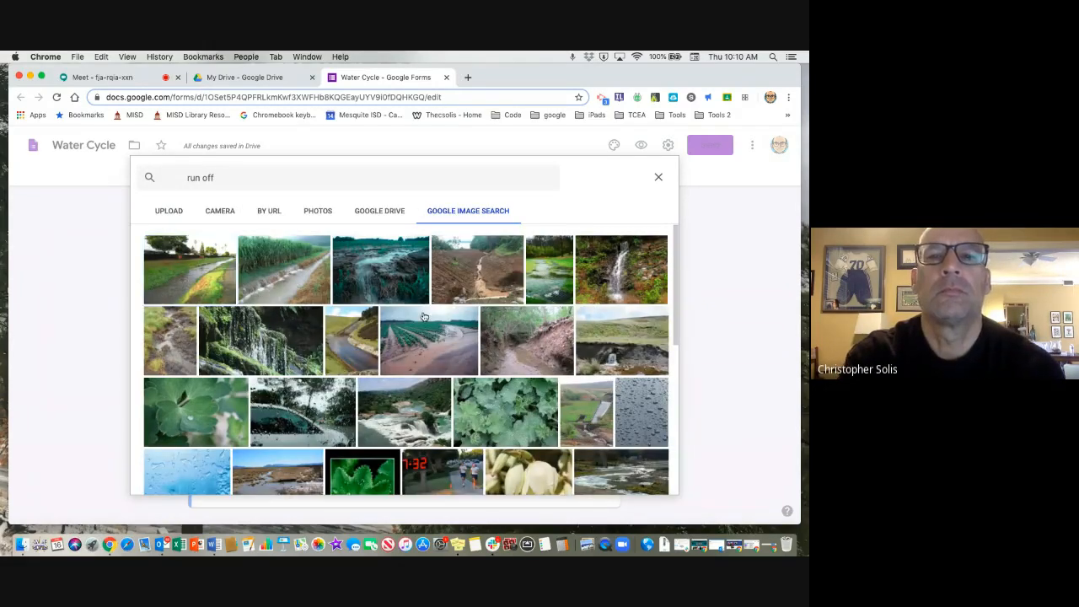
pyautogui.click(362, 290)
pyautogui.click(650, 479)
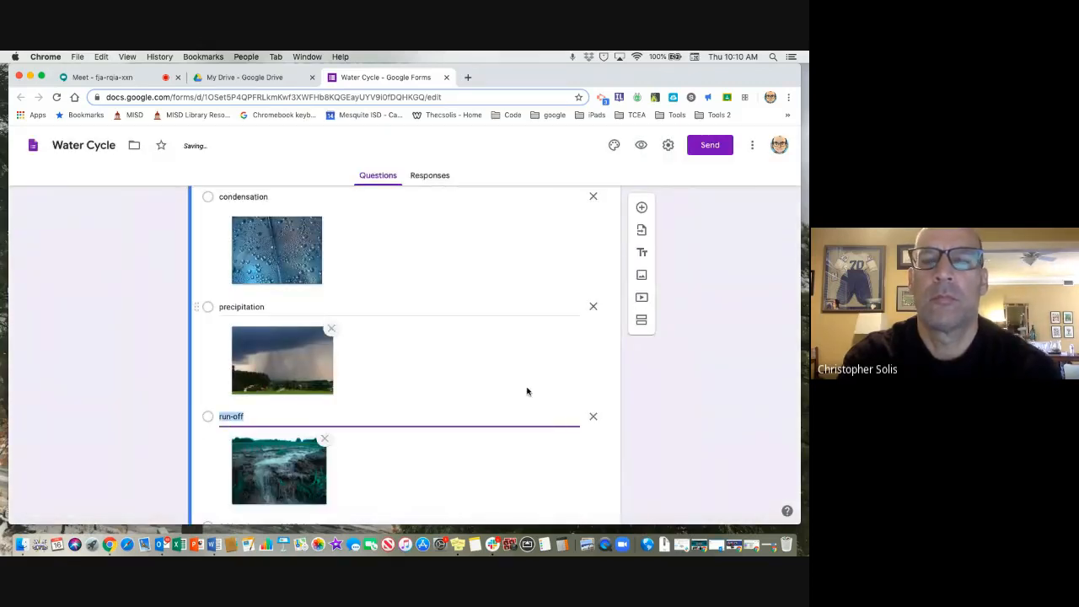
# Review the first-step question and its illustrated answer options.
pyautogui.scroll(-1, 527, 388)
pyautogui.scroll(-2, 527, 386)
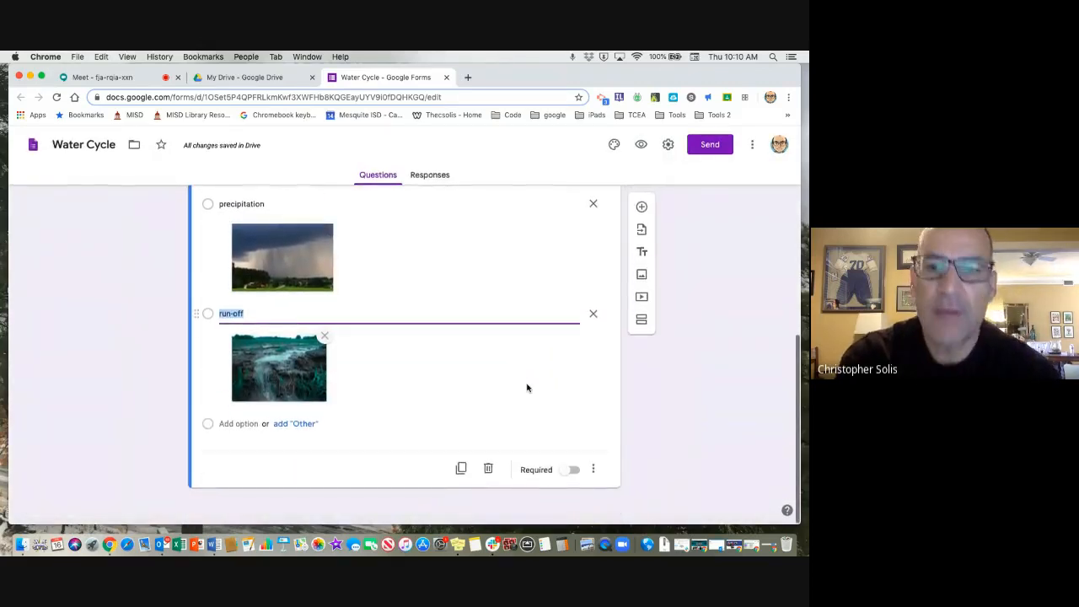
pyautogui.scroll(5, 527, 388)
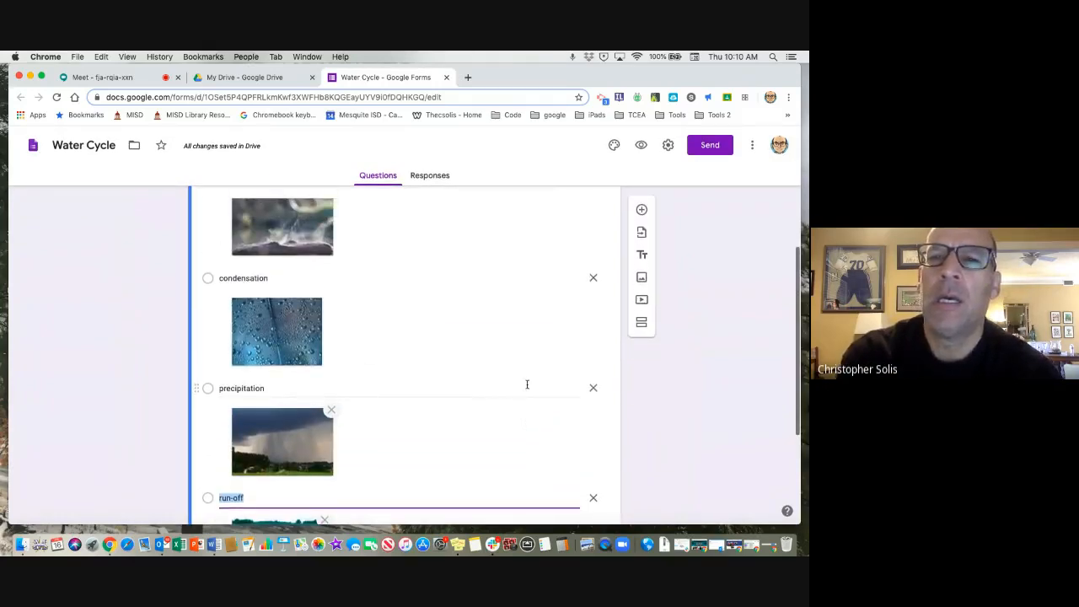
pyautogui.scroll(3, 516, 324)
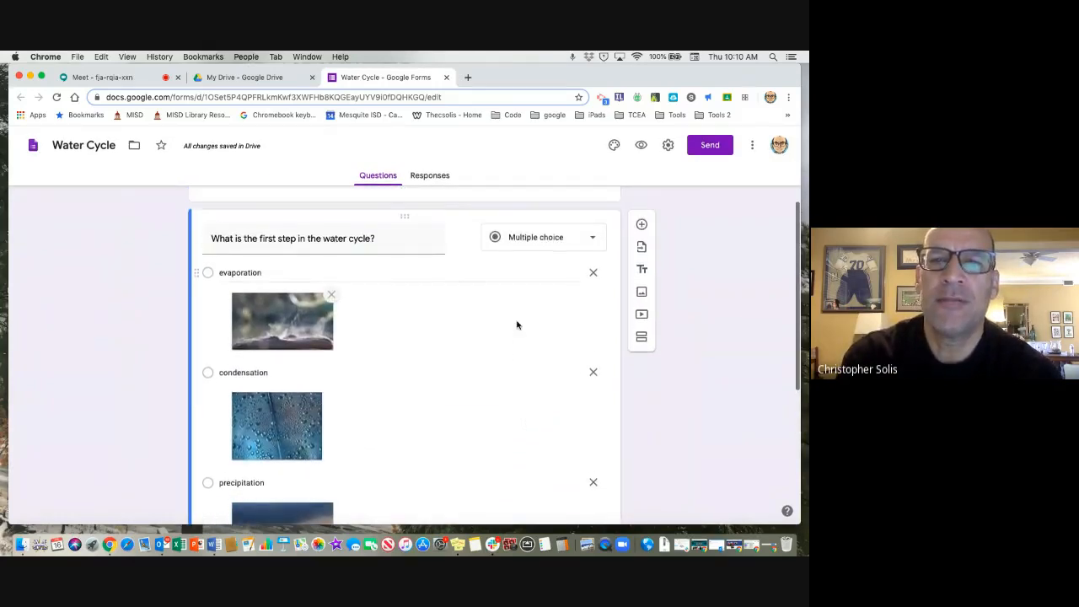
pyautogui.scroll(1, 517, 325)
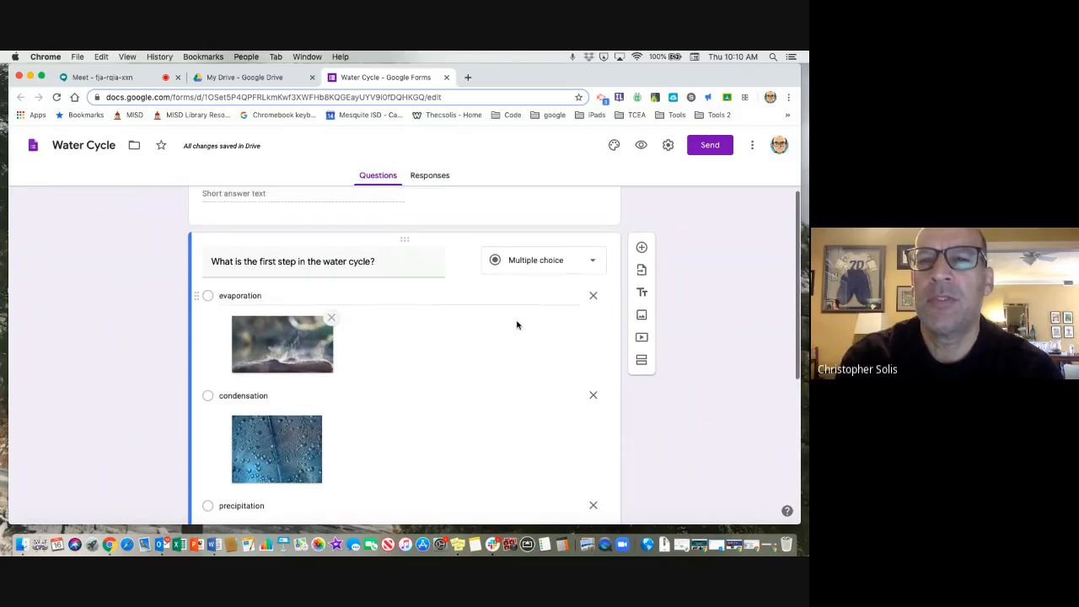
pyautogui.scroll(-1, 514, 326)
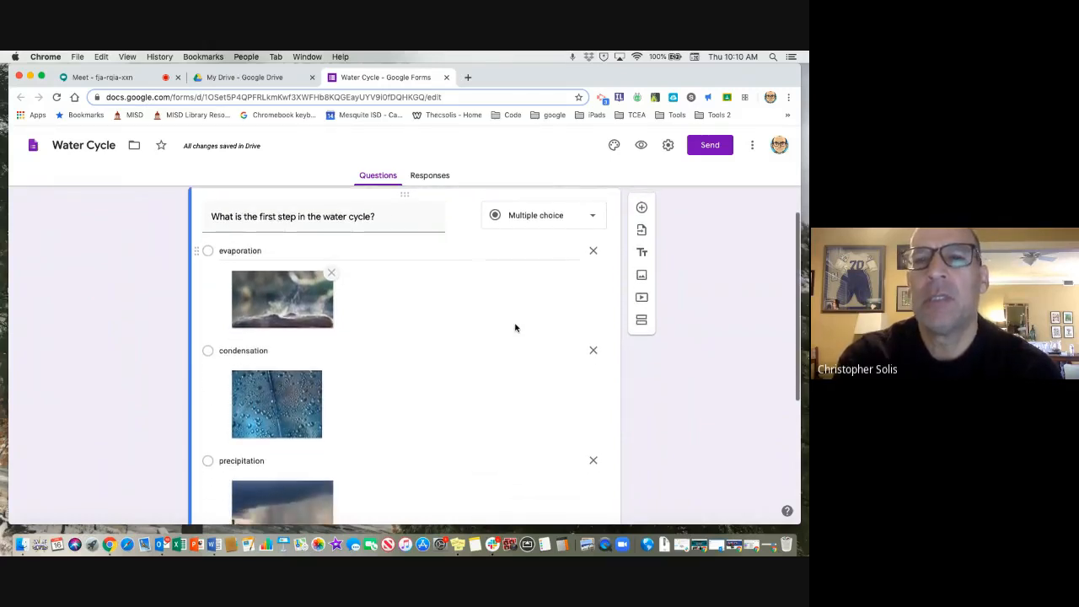
pyautogui.scroll(1, 499, 343)
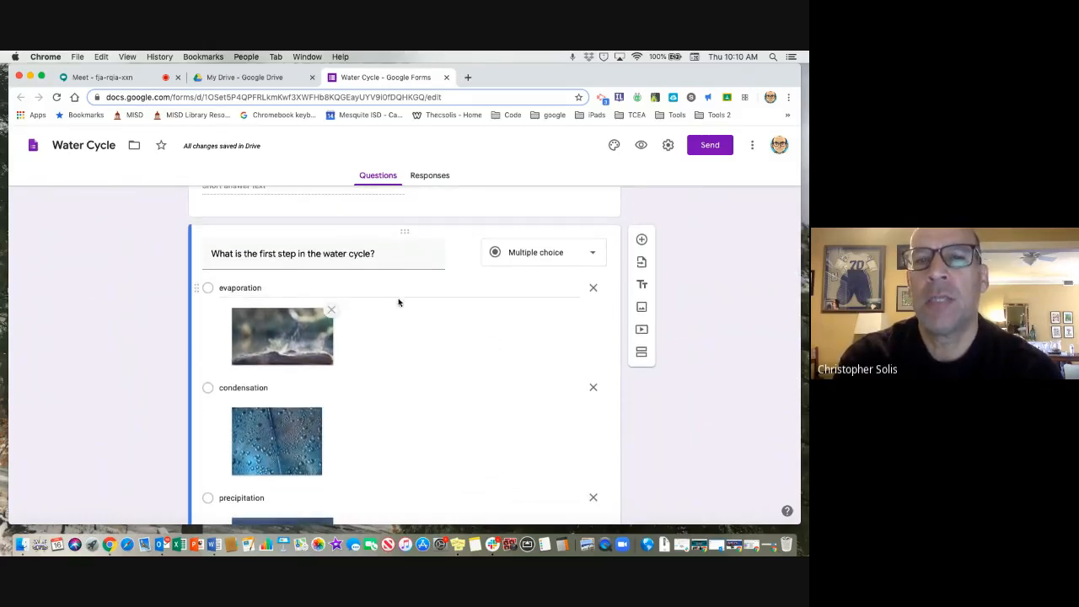
# Duplicate the first-step question and reword the copy as "What is the second step in the water cycle?".
pyautogui.scroll(-4, 491, 350)
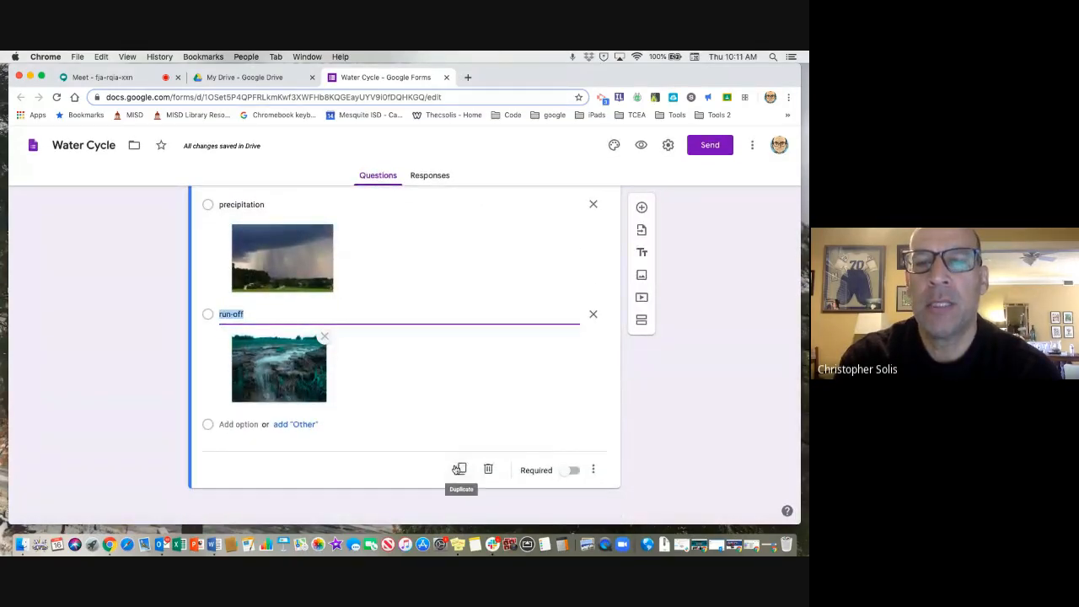
pyautogui.click(461, 469)
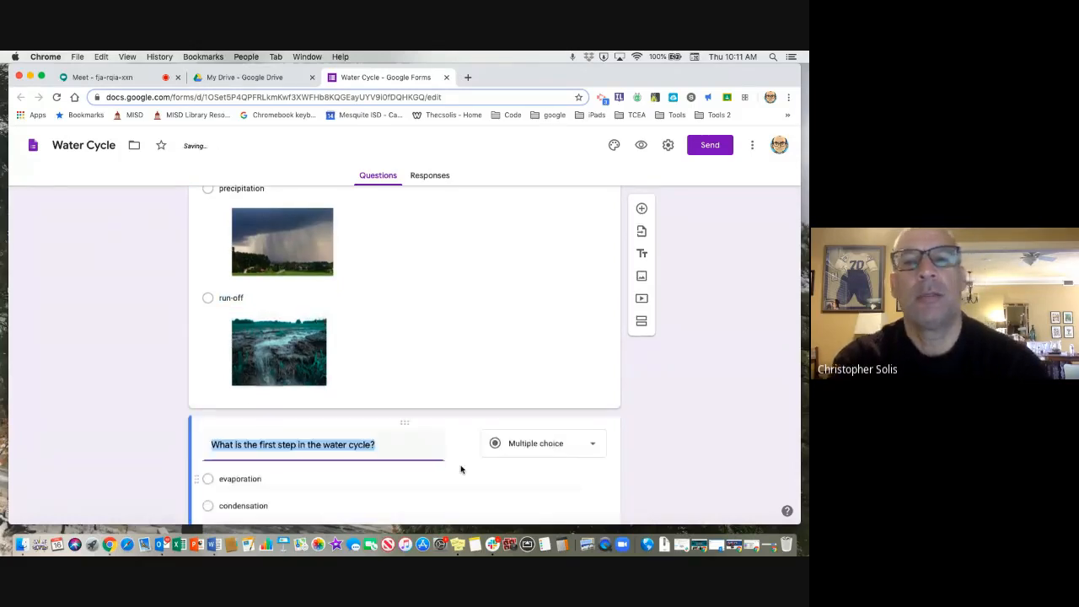
pyautogui.click(275, 313)
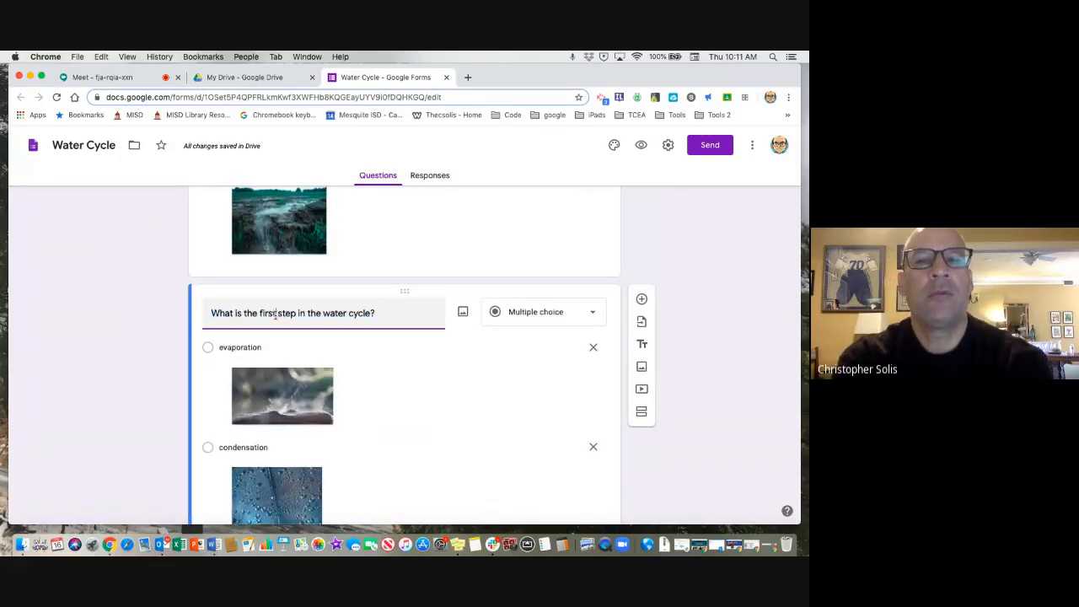
pyautogui.press('BackSpace')
pyautogui.press('BackSpace')
pyautogui.press('BackSpace')
pyautogui.press('BackSpace')
pyautogui.press('BackSpace')
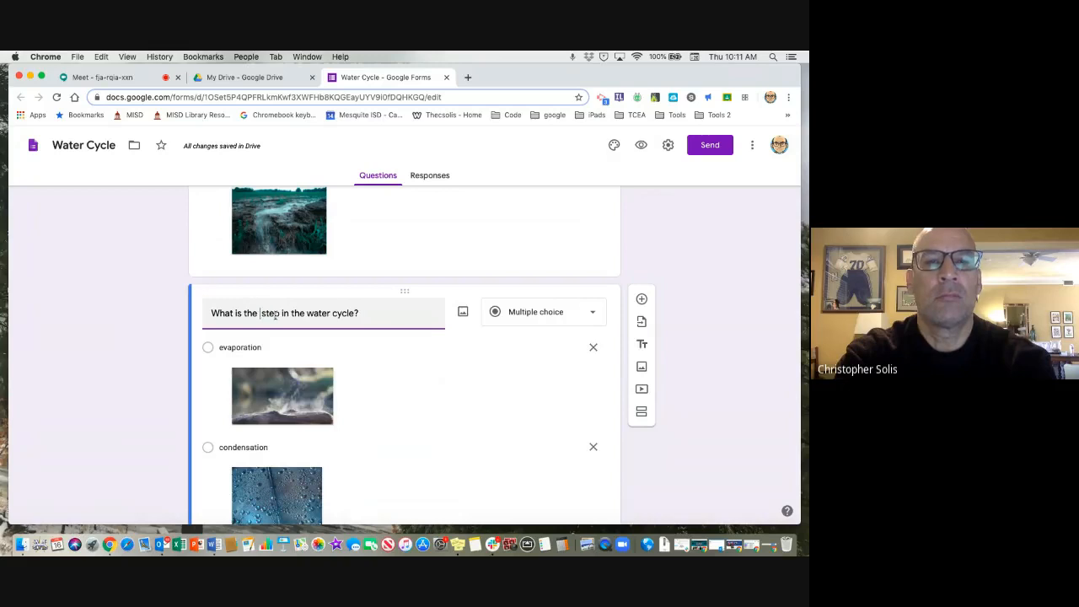
pyautogui.write('second')
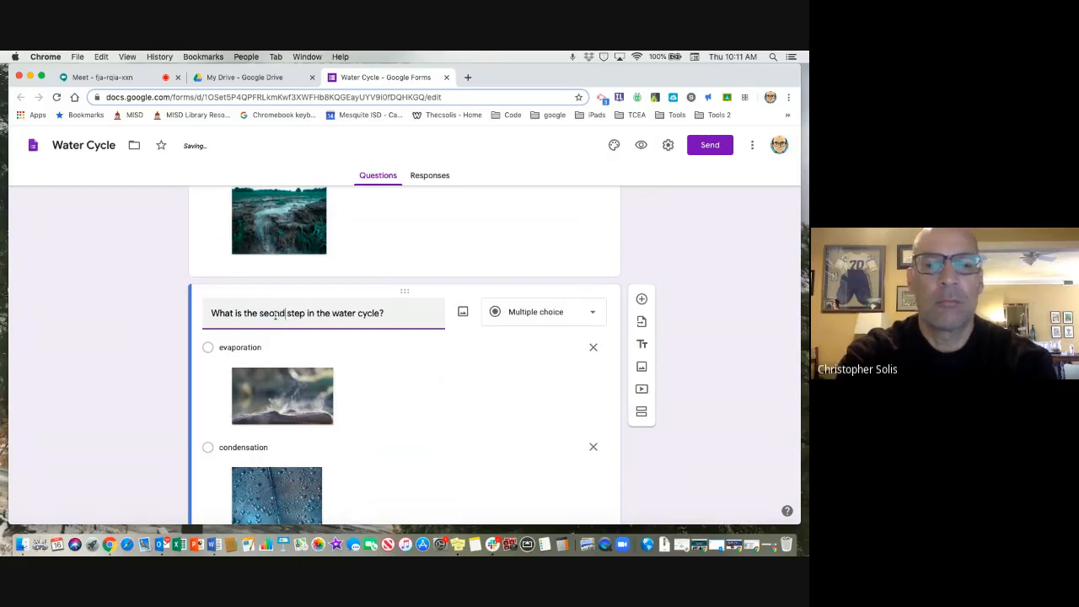
pyautogui.press('BackSpace')
pyautogui.press('BackSpace')
pyautogui.press('BackSpace')
pyautogui.press('BackSpace')
pyautogui.press('BackSpace')
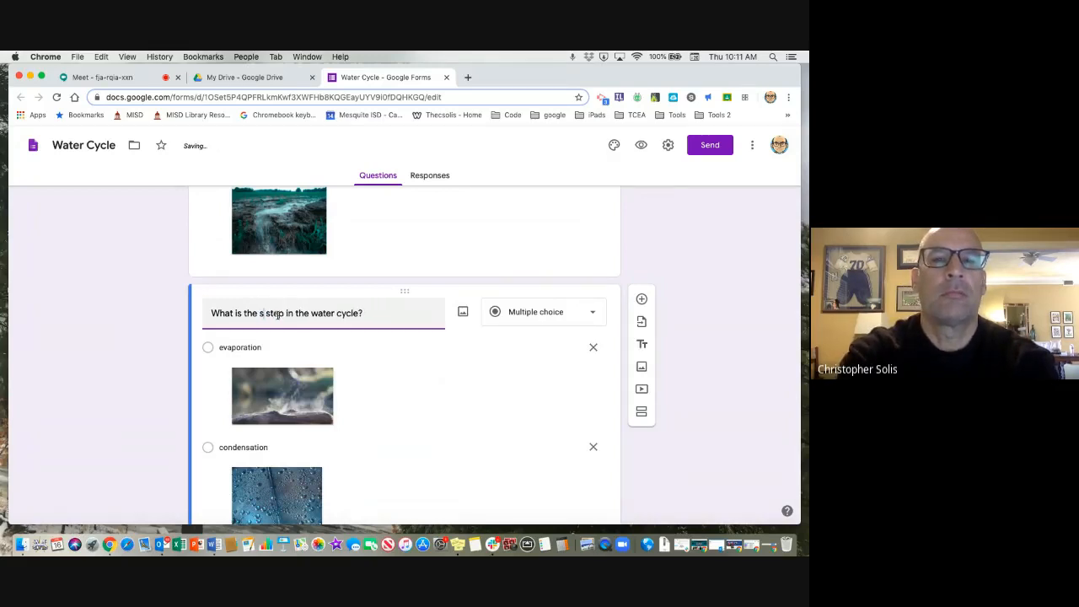
pyautogui.write('econd')
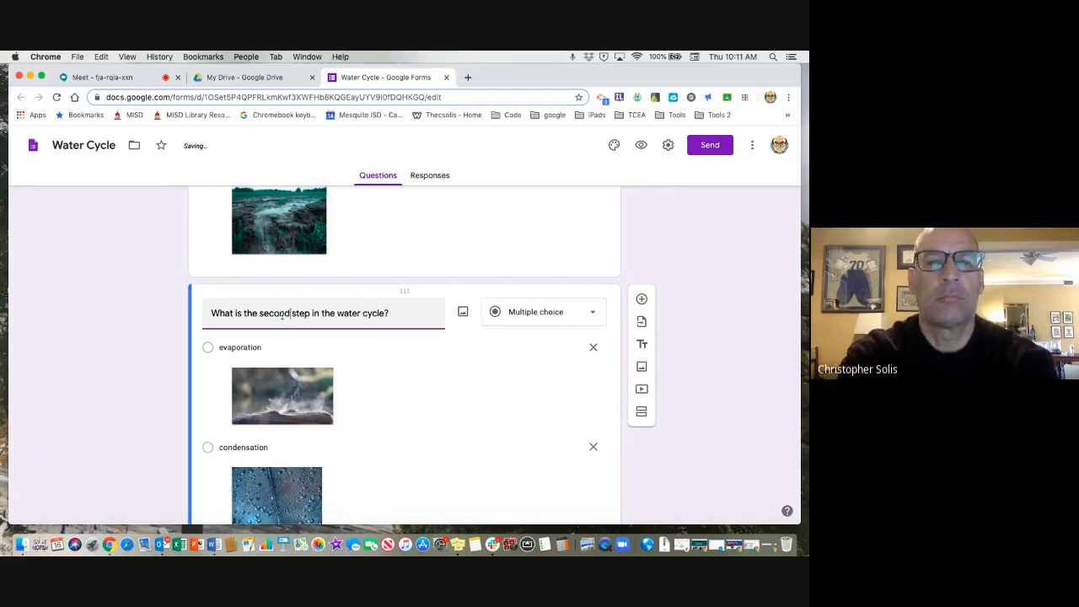
# Duplicate the second-step question and reword the copy as "What is the third step in the water cycle?".
pyautogui.scroll(-5, 413, 381)
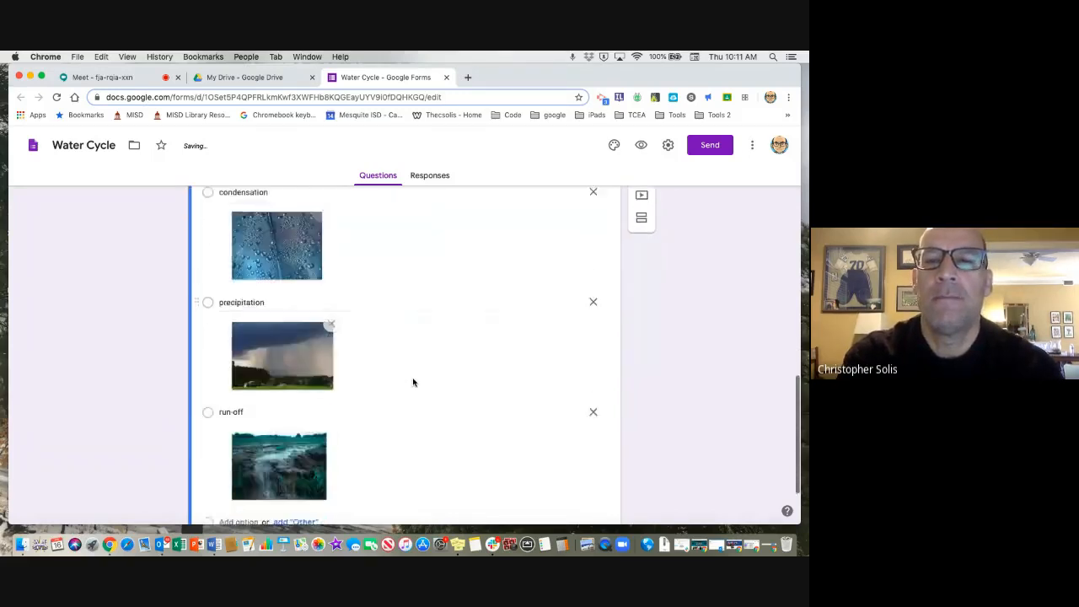
pyautogui.scroll(-1, 413, 383)
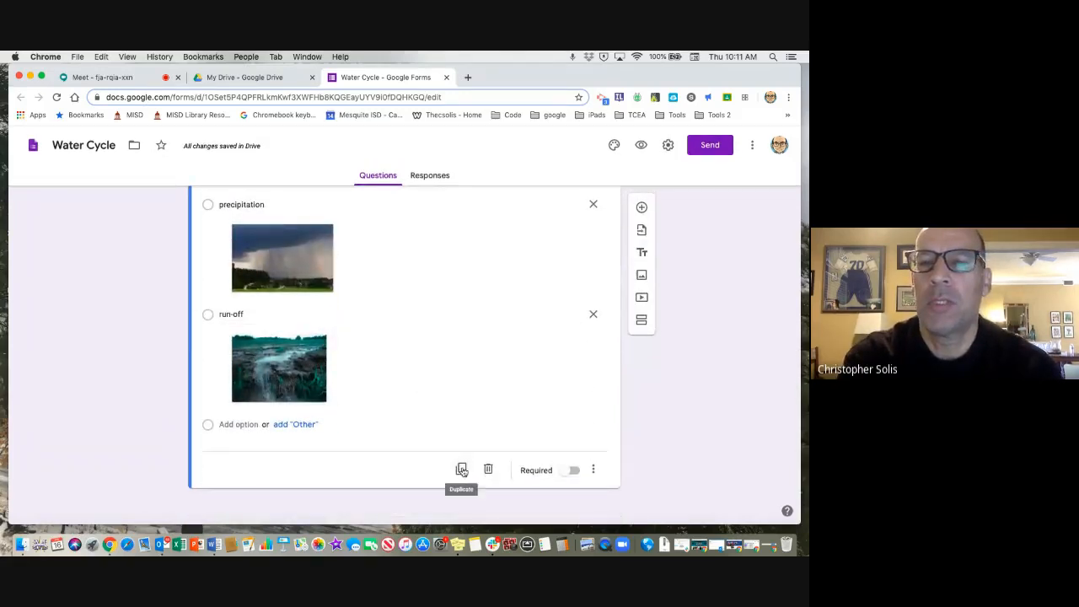
pyautogui.click(461, 469)
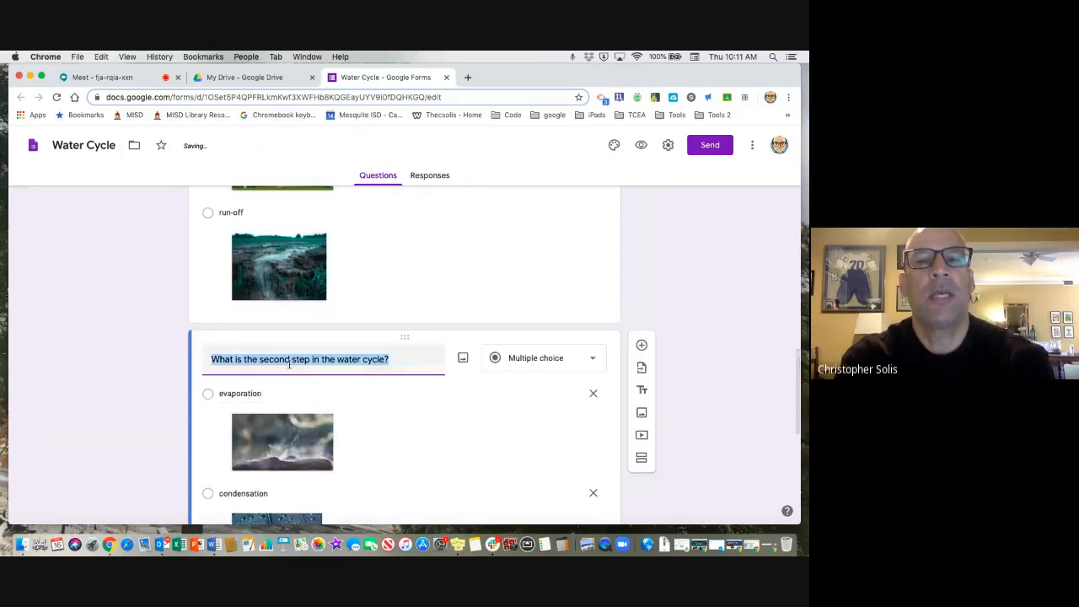
pyautogui.click(289, 361)
pyautogui.press('BackSpace')
pyautogui.press('BackSpace')
pyautogui.press('BackSpace')
pyautogui.press('BackSpace')
pyautogui.press('BackSpace')
pyautogui.press('BackSpace')
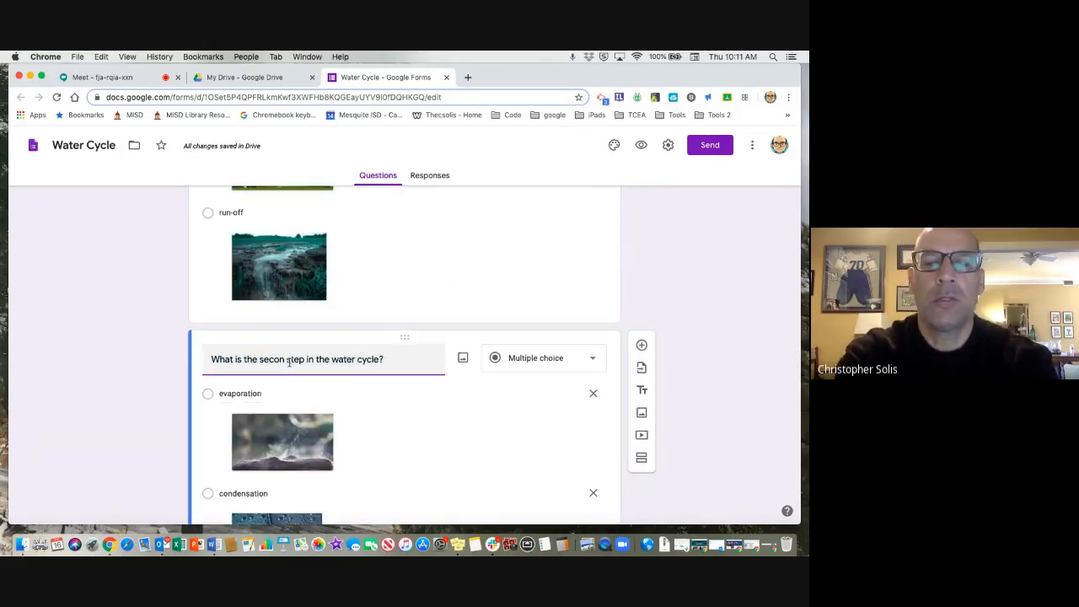
pyautogui.write('third')
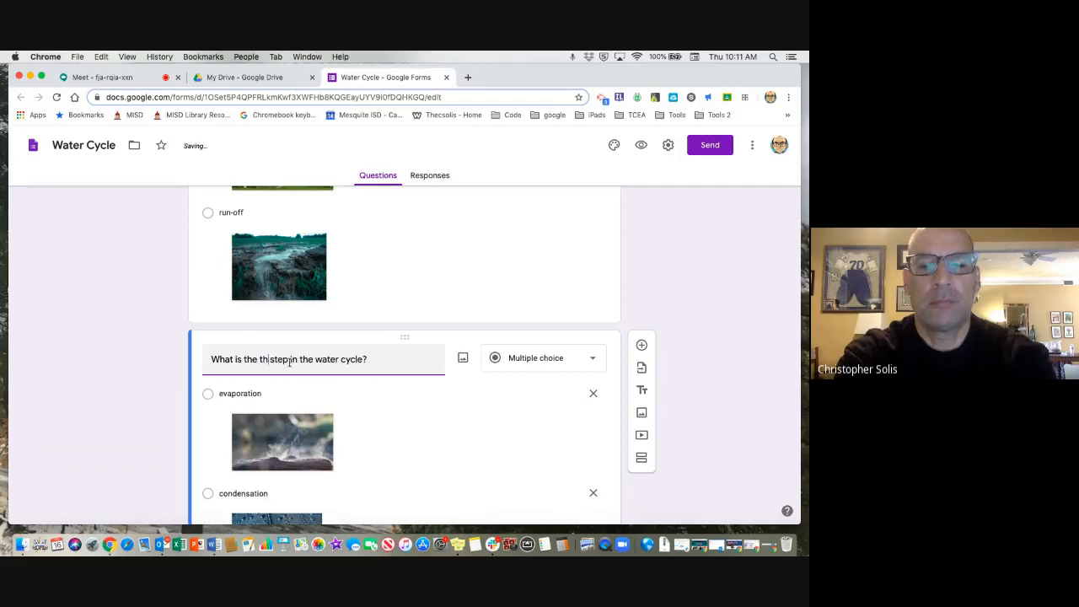
pyautogui.click(367, 399)
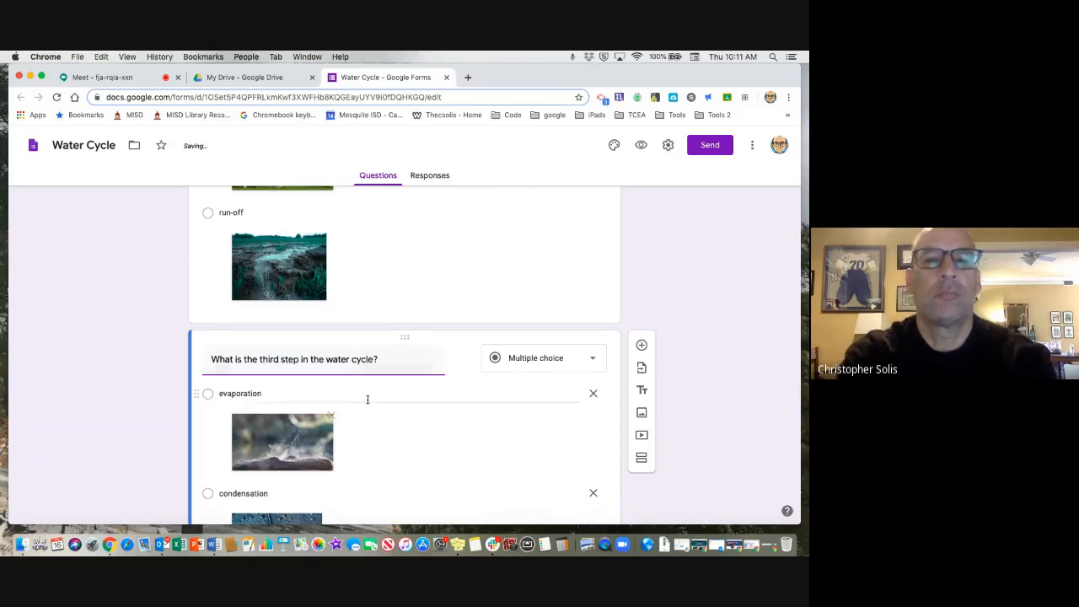
pyautogui.scroll(-5, 369, 398)
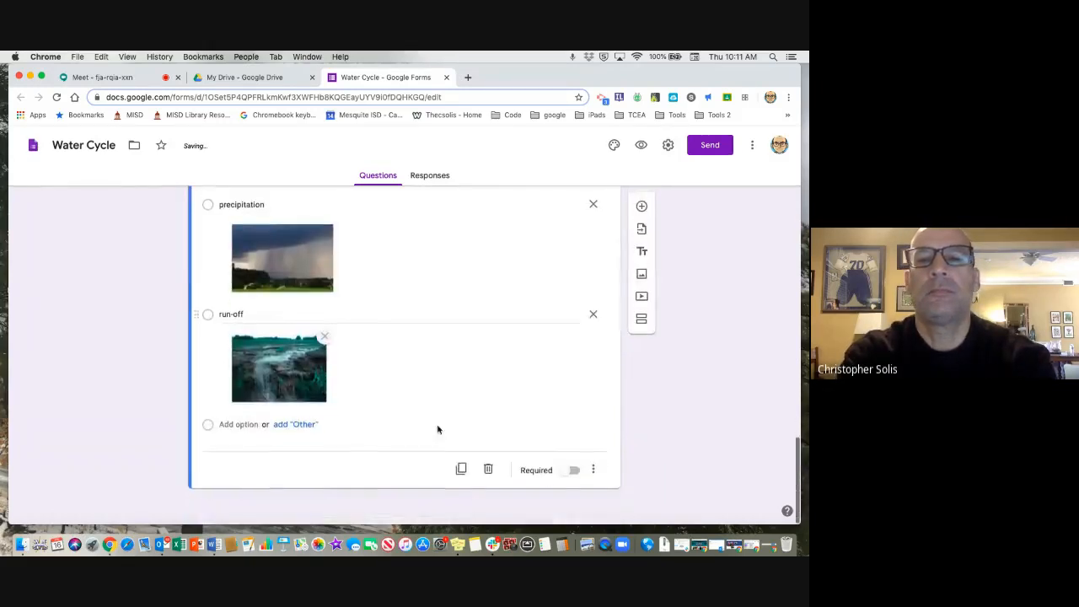
# Duplicate the third-step question and reword the copy as "What is the last step in the water cycle?".
pyautogui.click(461, 470)
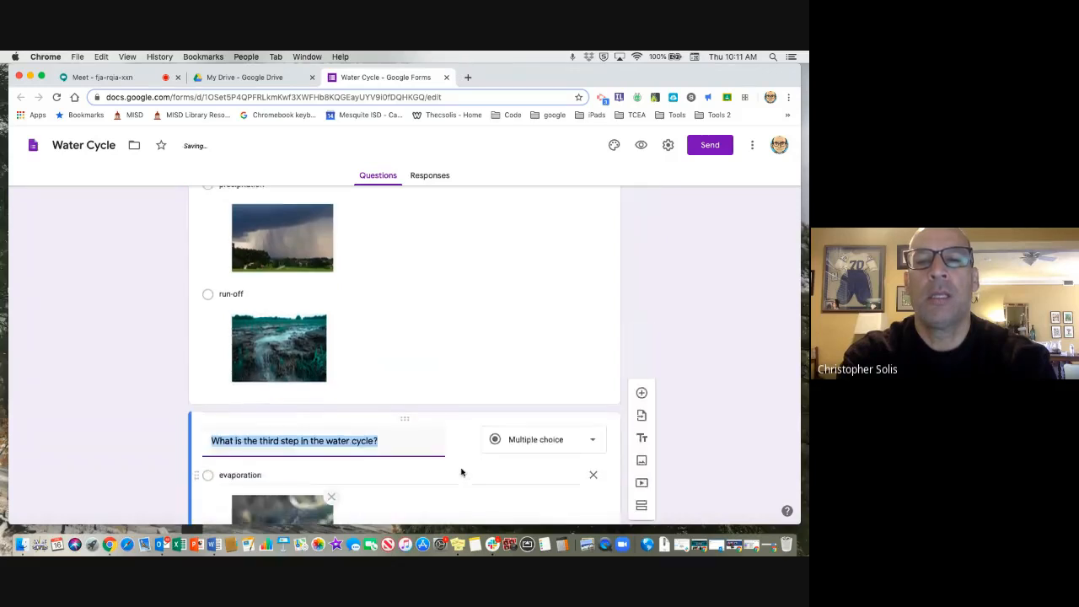
pyautogui.click(280, 281)
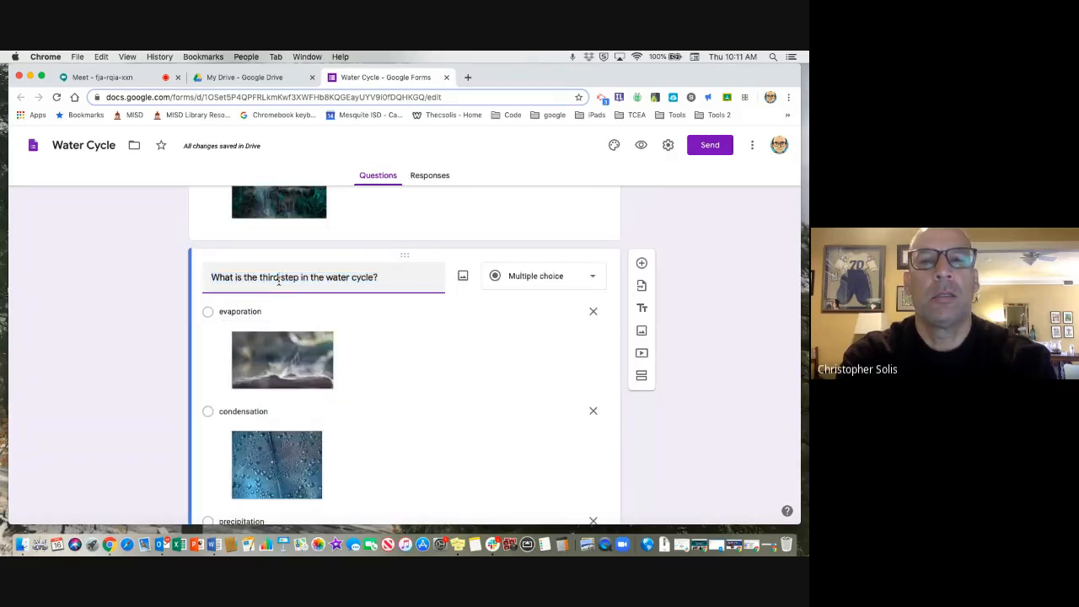
pyautogui.press('BackSpace')
pyautogui.press('BackSpace')
pyautogui.press('BackSpace')
pyautogui.press('BackSpace')
pyautogui.press('BackSpace')
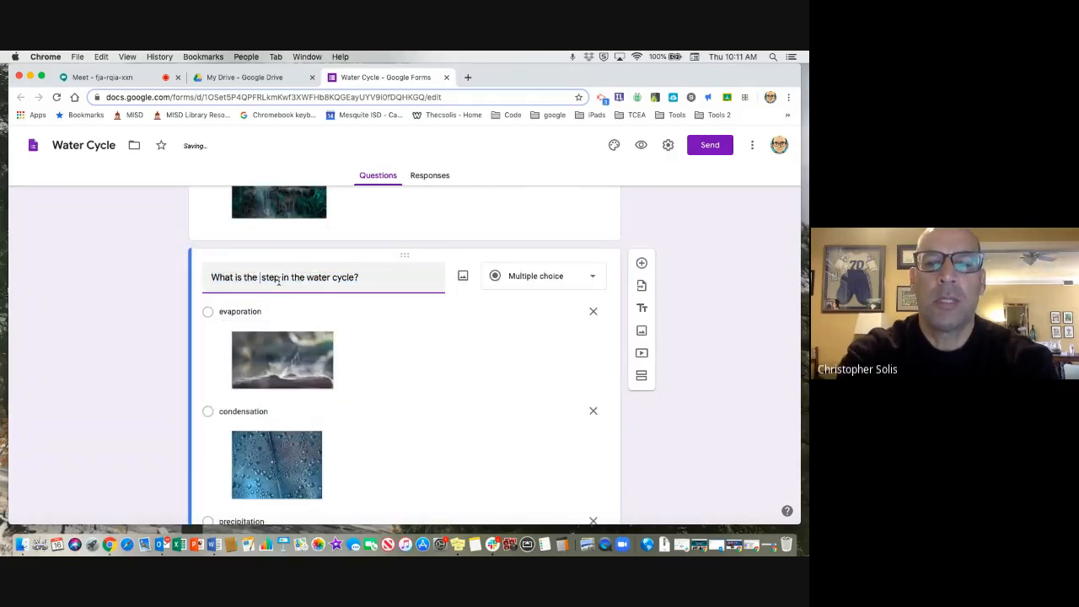
pyautogui.write('last')
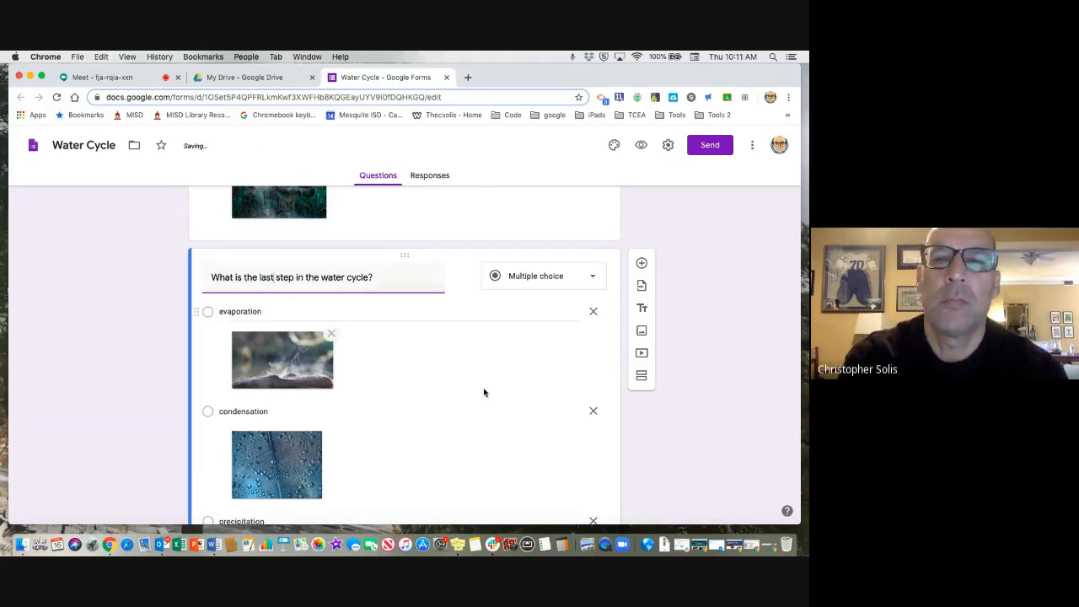
# Review the form's duplicated questions and their options, going from the last question back up to the Name and first-step questions.
pyautogui.scroll(-5, 484, 390)
pyautogui.scroll(10, 484, 392)
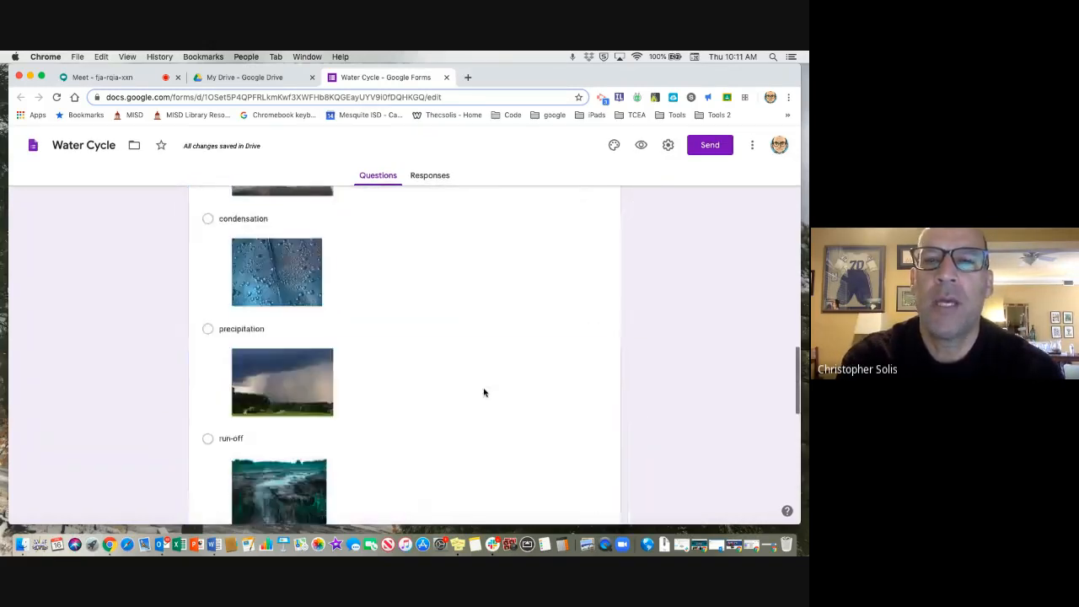
pyautogui.scroll(2, 484, 388)
pyautogui.scroll(-3, 484, 390)
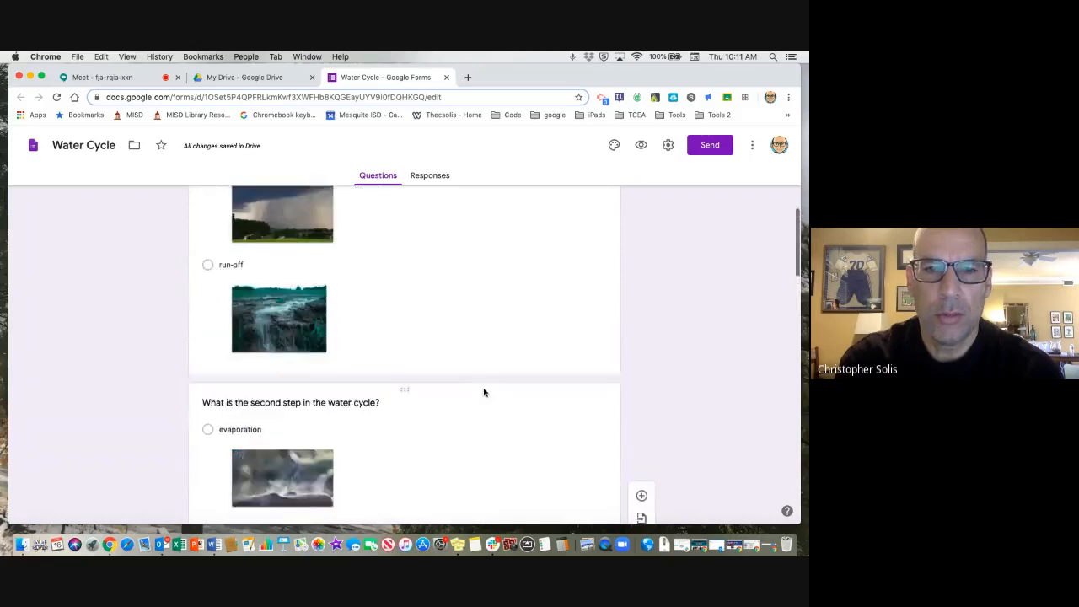
pyautogui.scroll(2, 484, 392)
pyautogui.scroll(5, 484, 392)
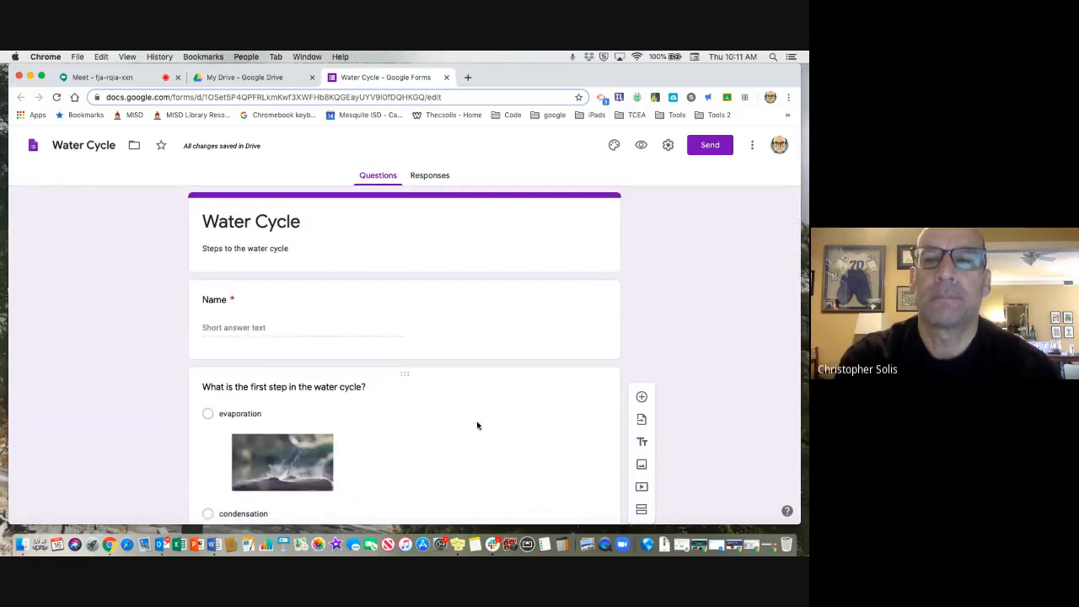
pyautogui.scroll(-3, 477, 425)
pyautogui.scroll(2, 474, 371)
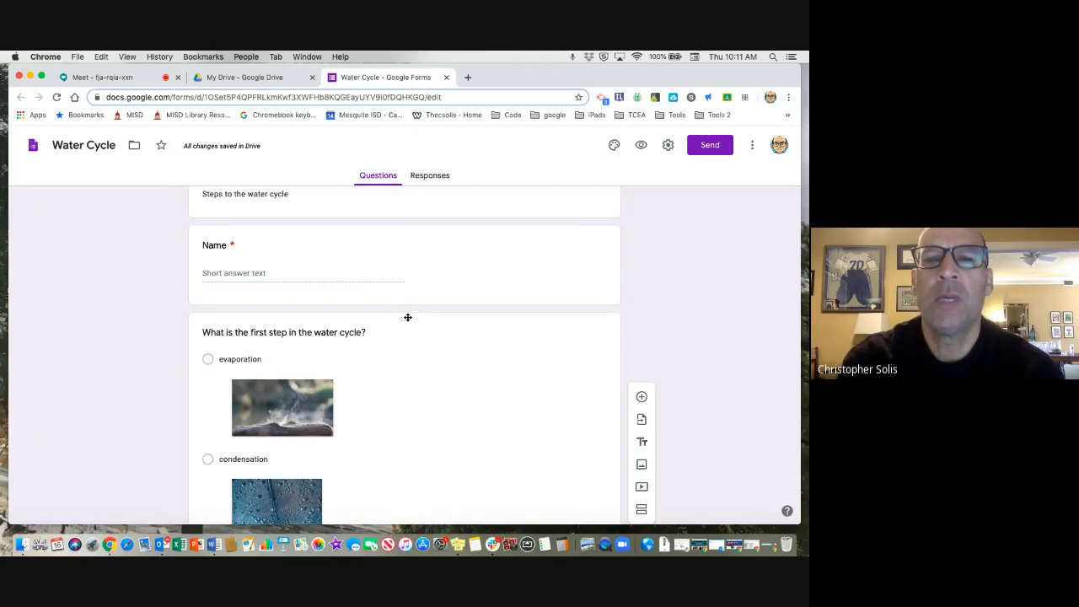
pyautogui.moveTo(403, 318); pyautogui.dragTo(394, 344)
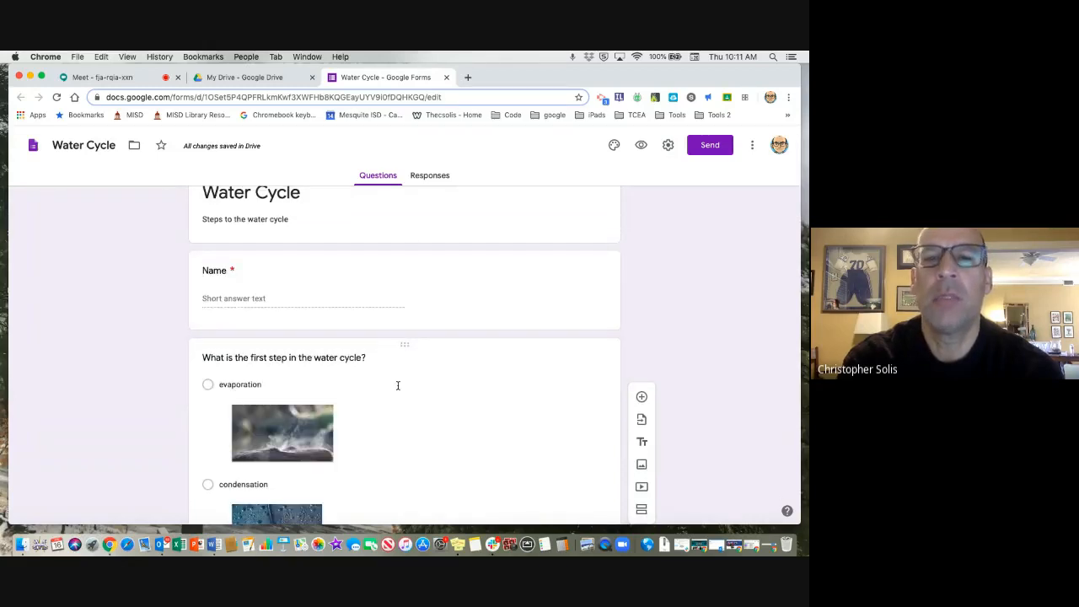
# Reorder the first-step question's answer options by moving condensation below precipitation.
pyautogui.scroll(-3, 398, 385)
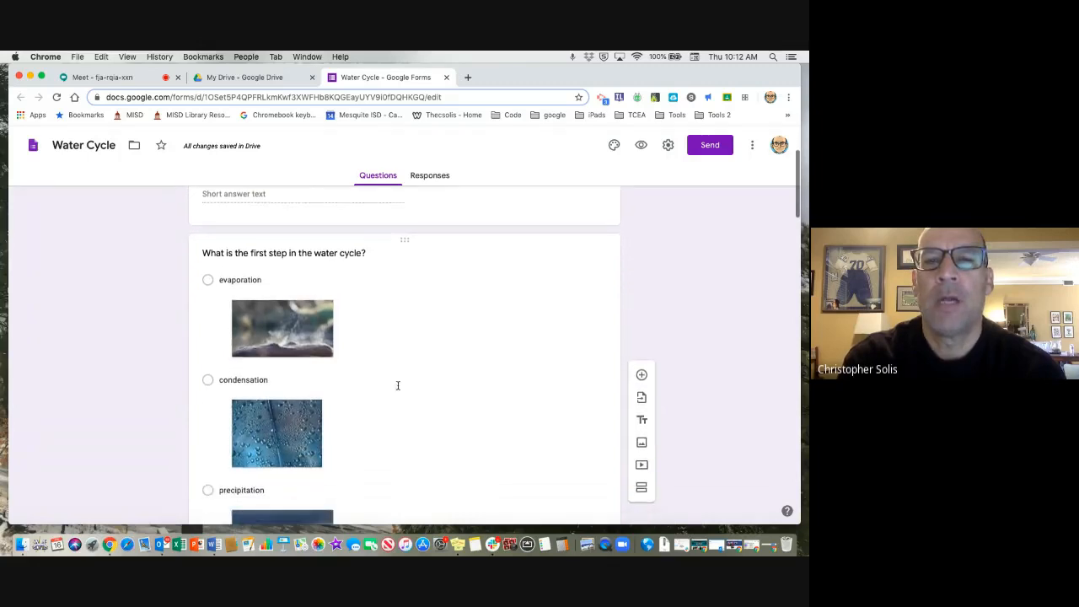
pyautogui.scroll(-1, 319, 270)
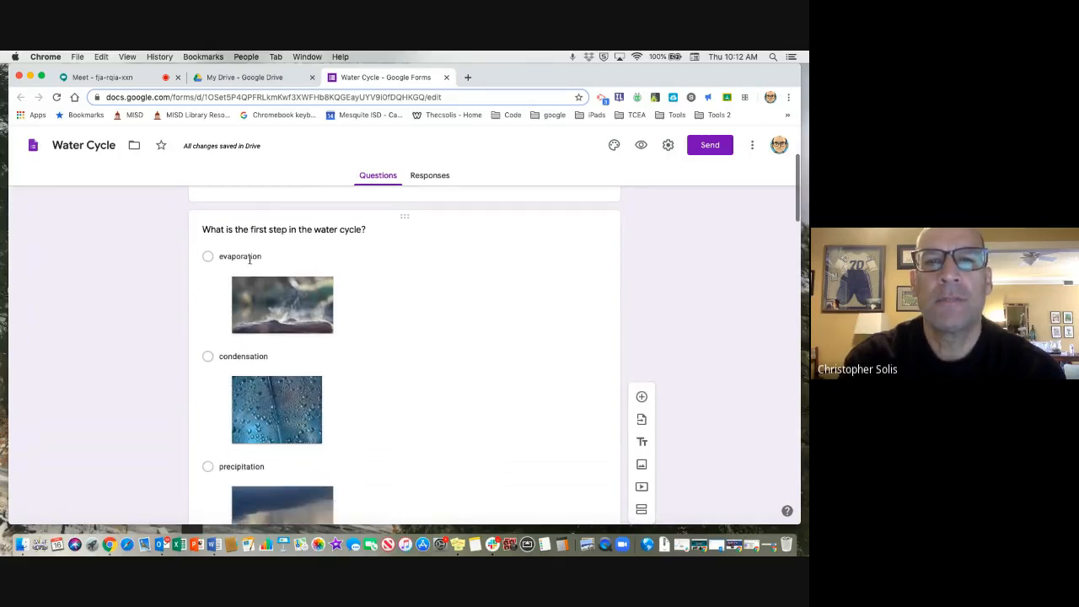
pyautogui.click(206, 300)
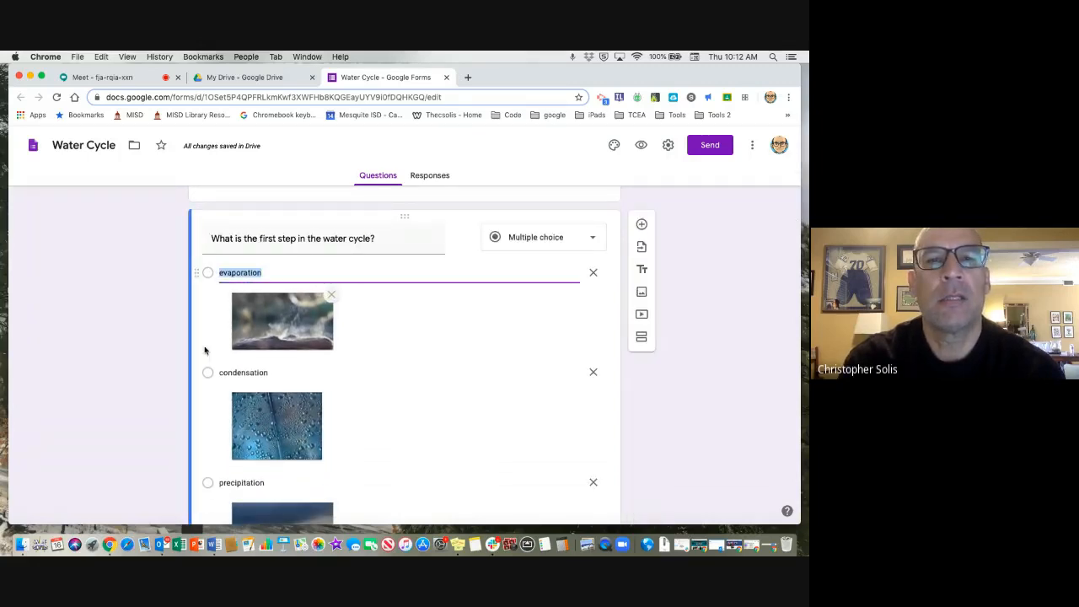
pyautogui.scroll(-2, 205, 366)
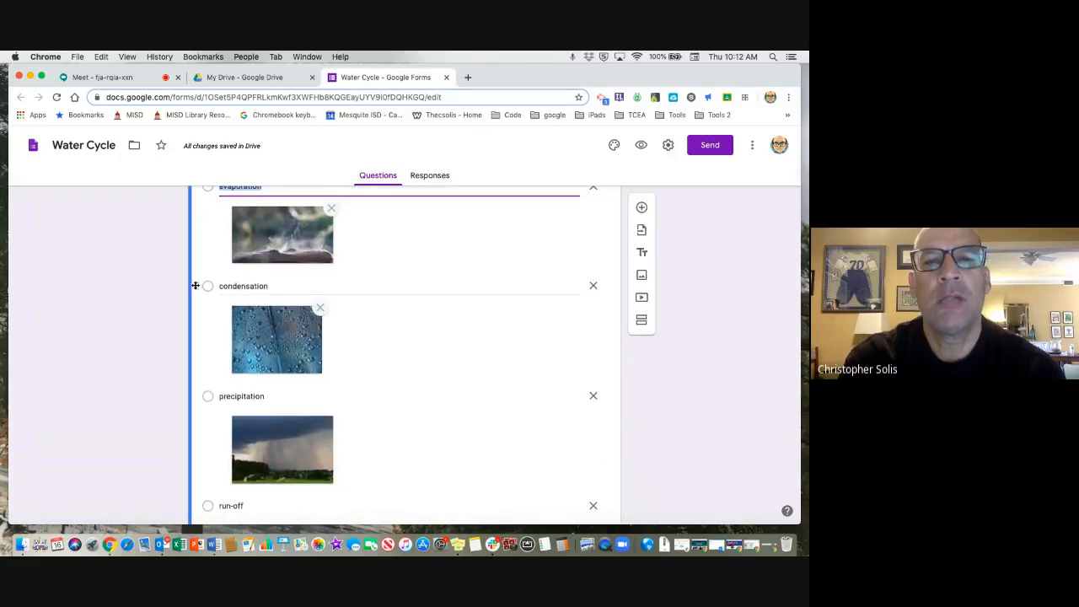
pyautogui.moveTo(194, 286); pyautogui.dragTo(220, 393)
# Try to reorder the precipitation option in the second-step question.
pyautogui.scroll(-5, 421, 378)
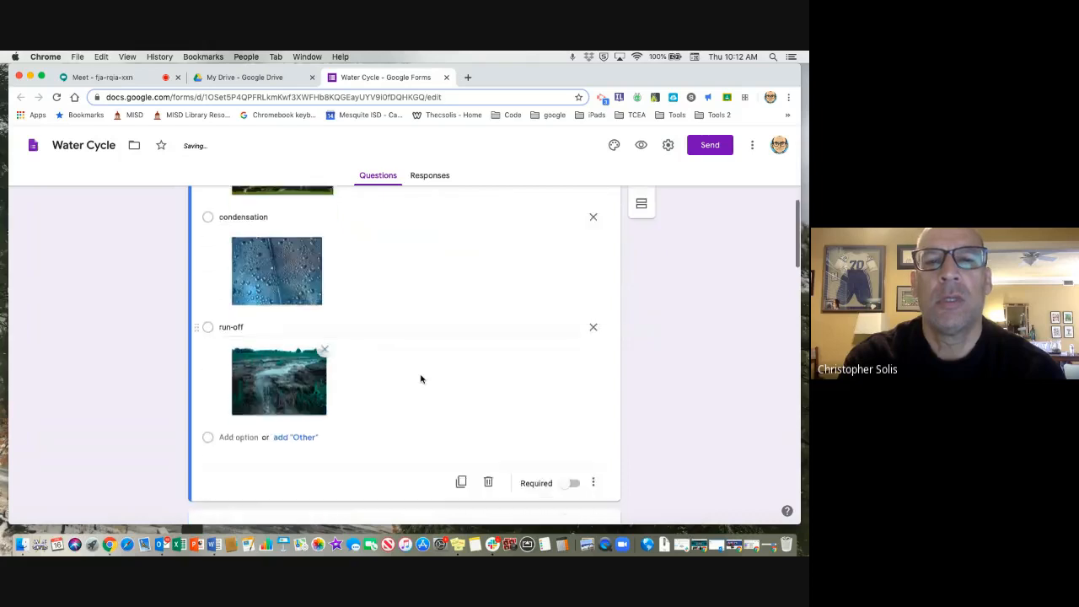
pyautogui.scroll(-5, 421, 378)
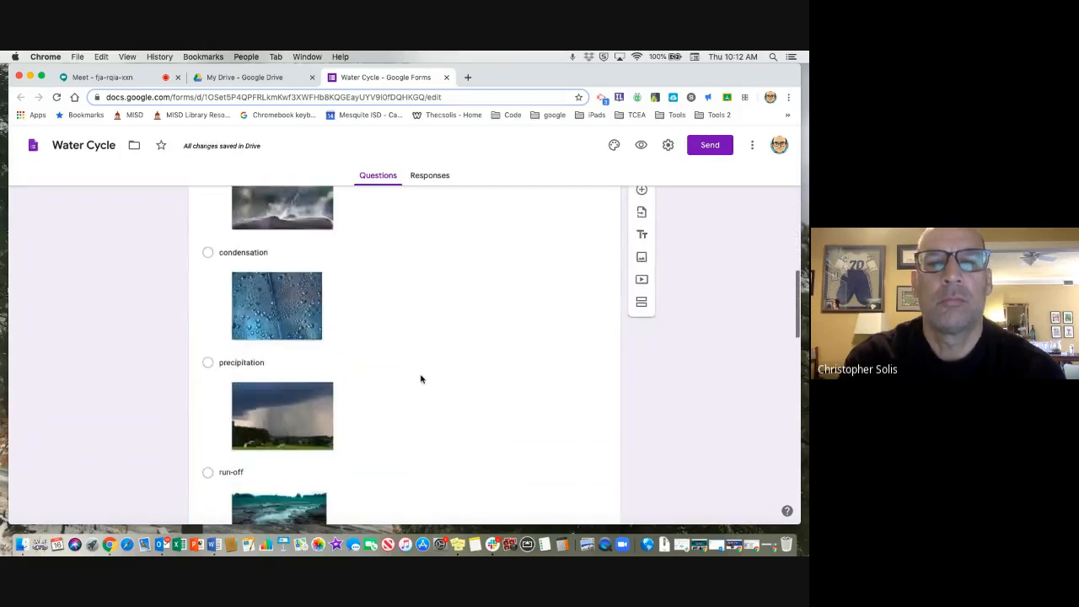
pyautogui.scroll(-1, 422, 378)
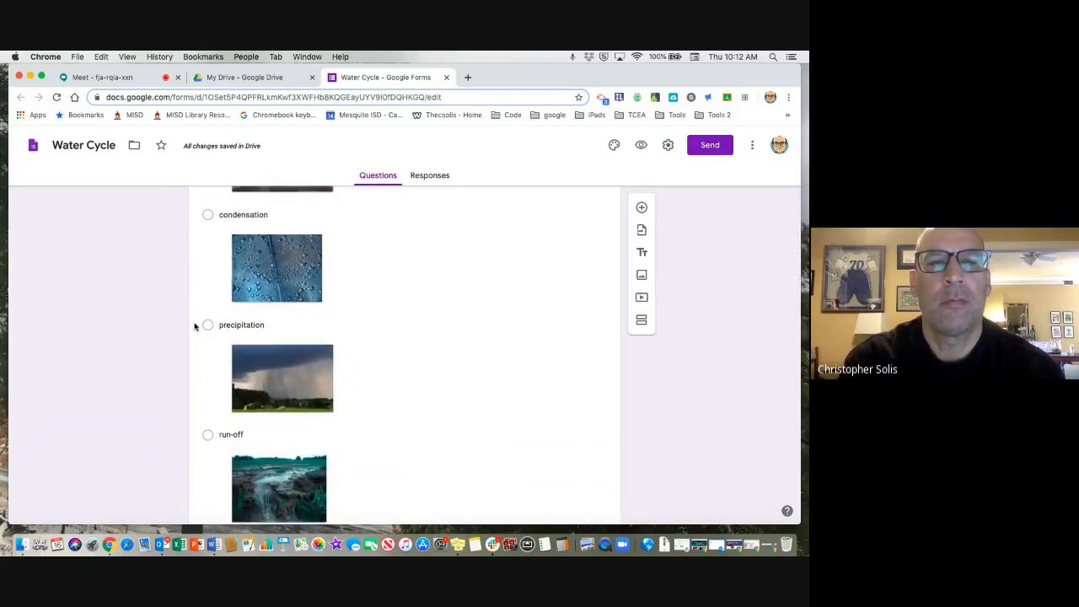
pyautogui.click(377, 321)
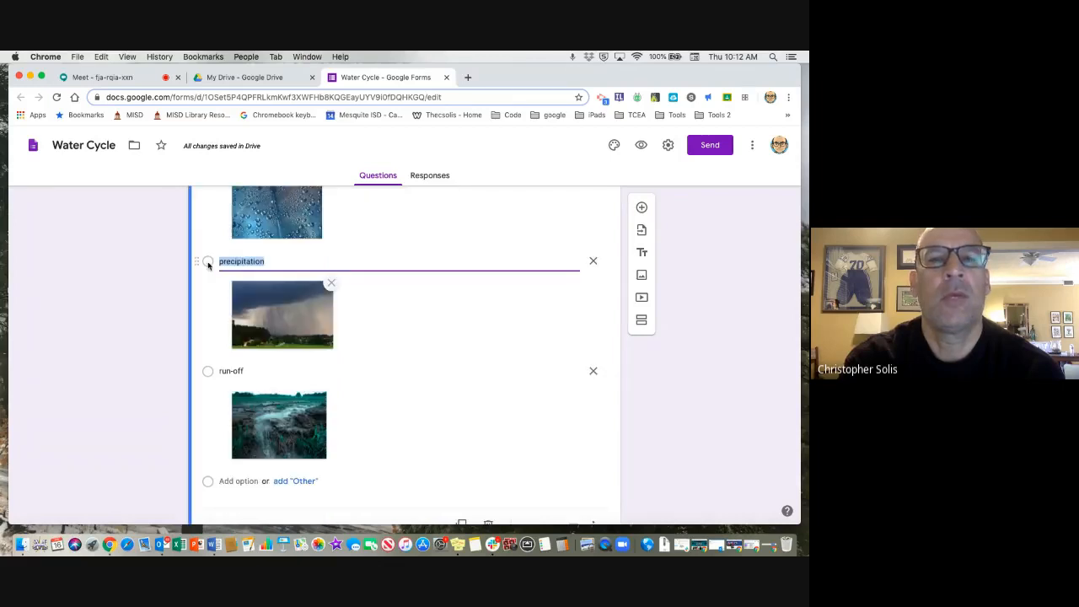
pyautogui.moveTo(197, 259); pyautogui.dragTo(214, 287)
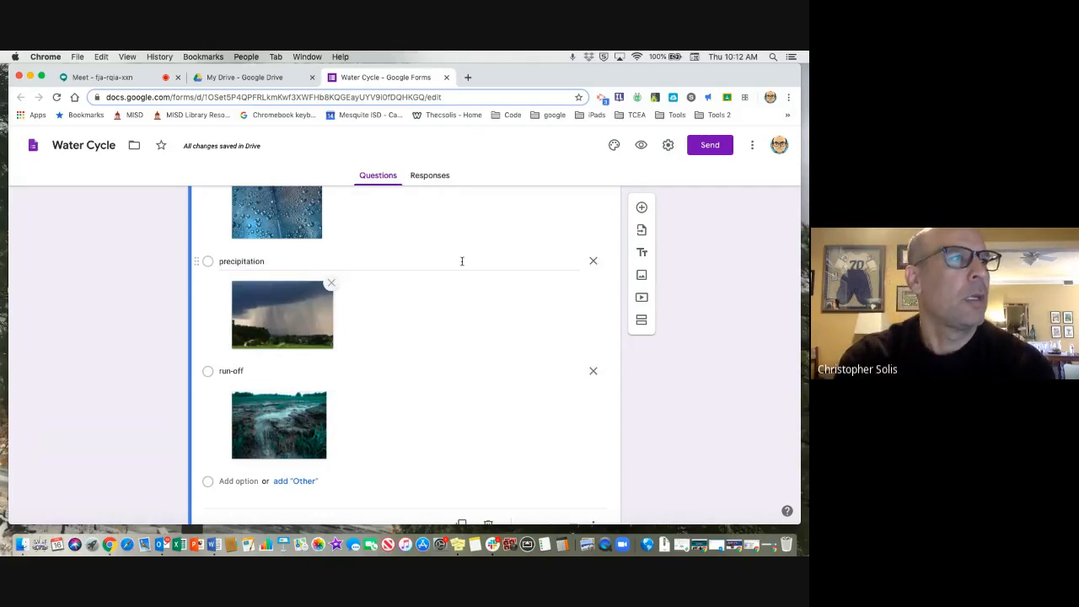
# Customize the form's theme with the rocky river photo from the Travel category as the header image.
pyautogui.scroll(7, 693, 288)
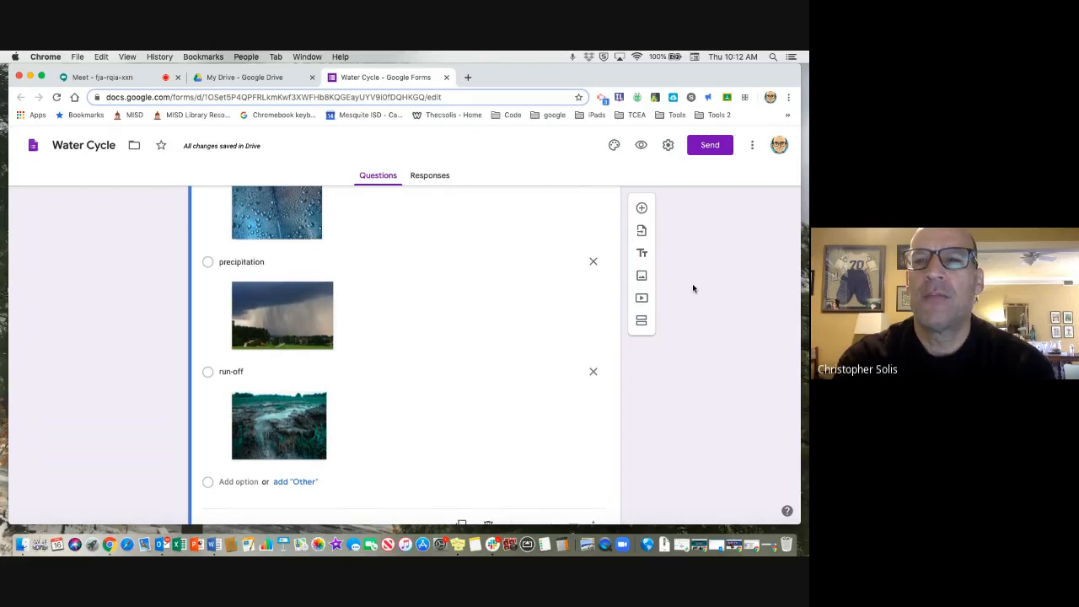
pyautogui.scroll(10, 692, 288)
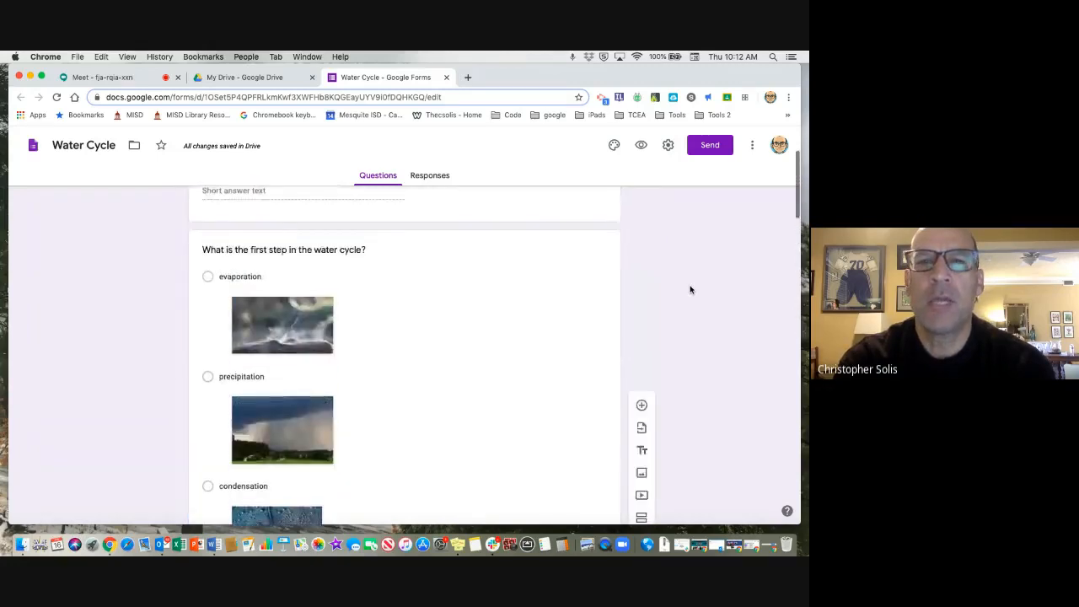
pyautogui.click(613, 145)
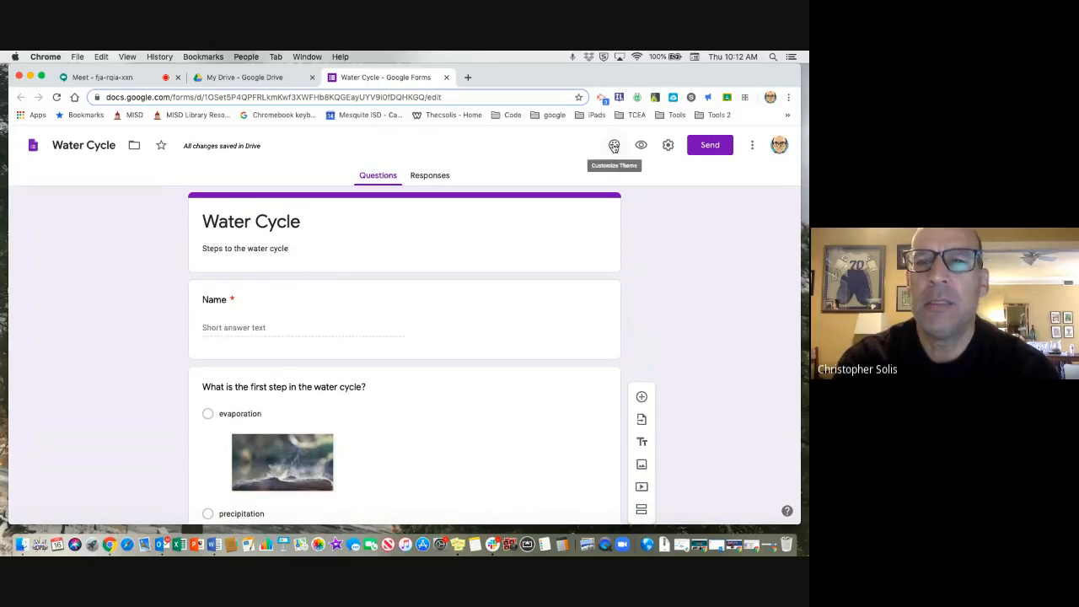
pyautogui.click(614, 147)
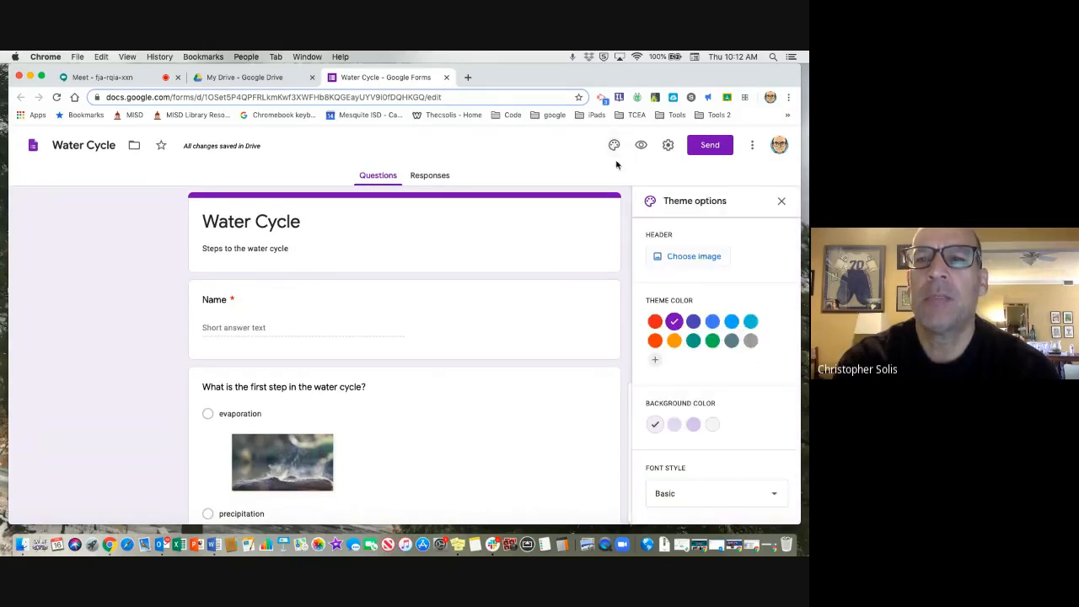
pyautogui.click(697, 258)
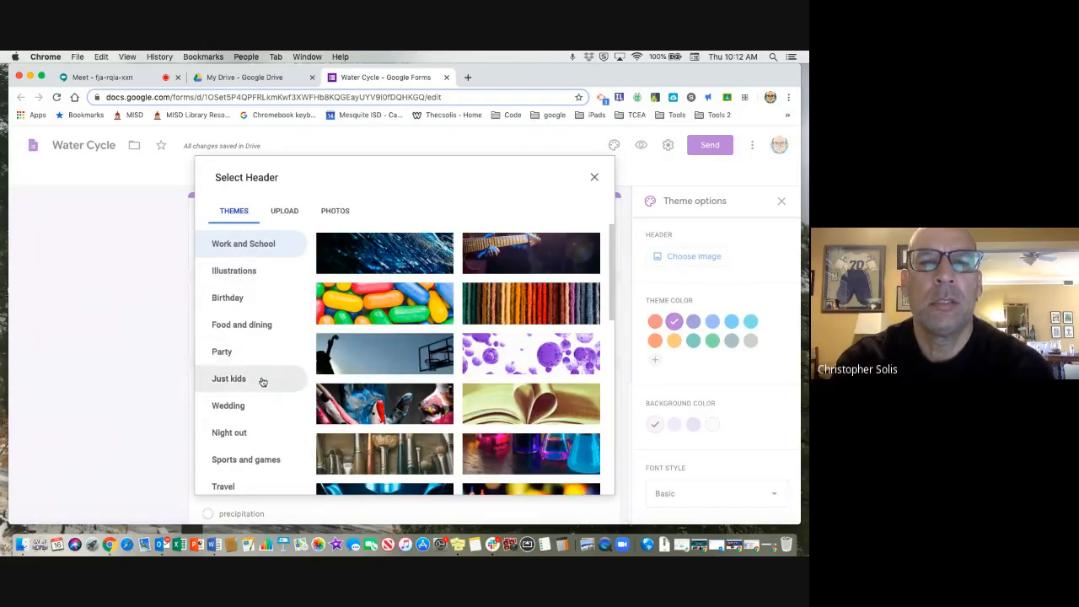
pyautogui.scroll(-1, 261, 381)
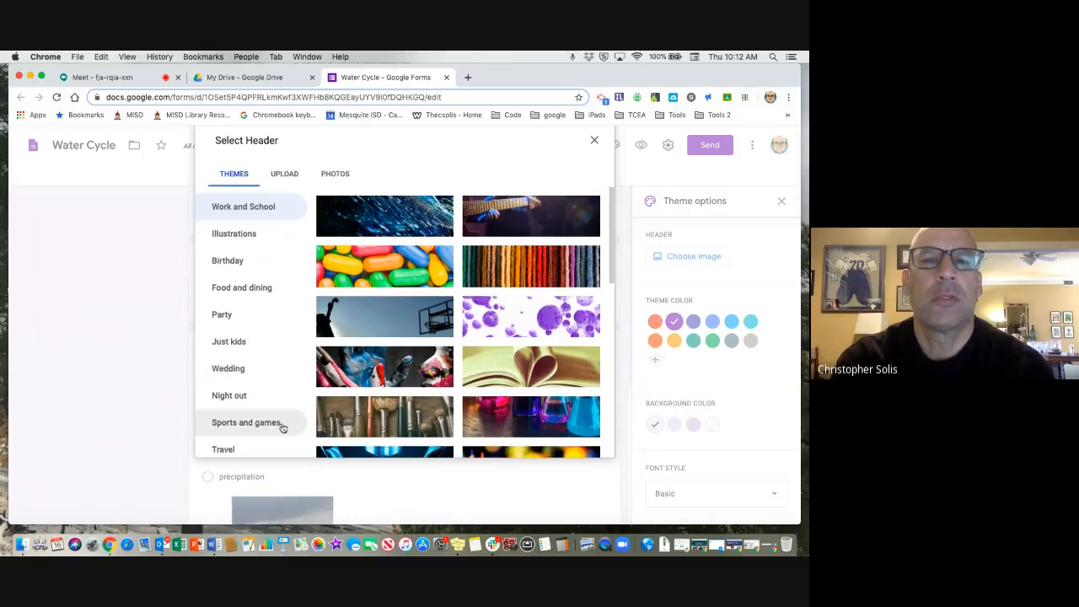
pyautogui.click(239, 448)
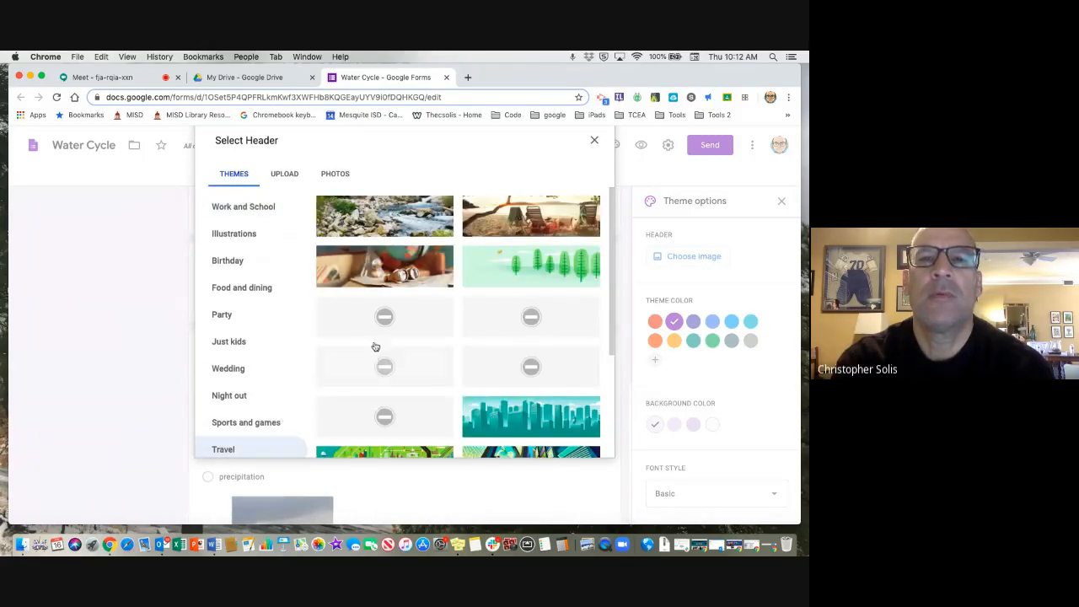
pyautogui.click(395, 224)
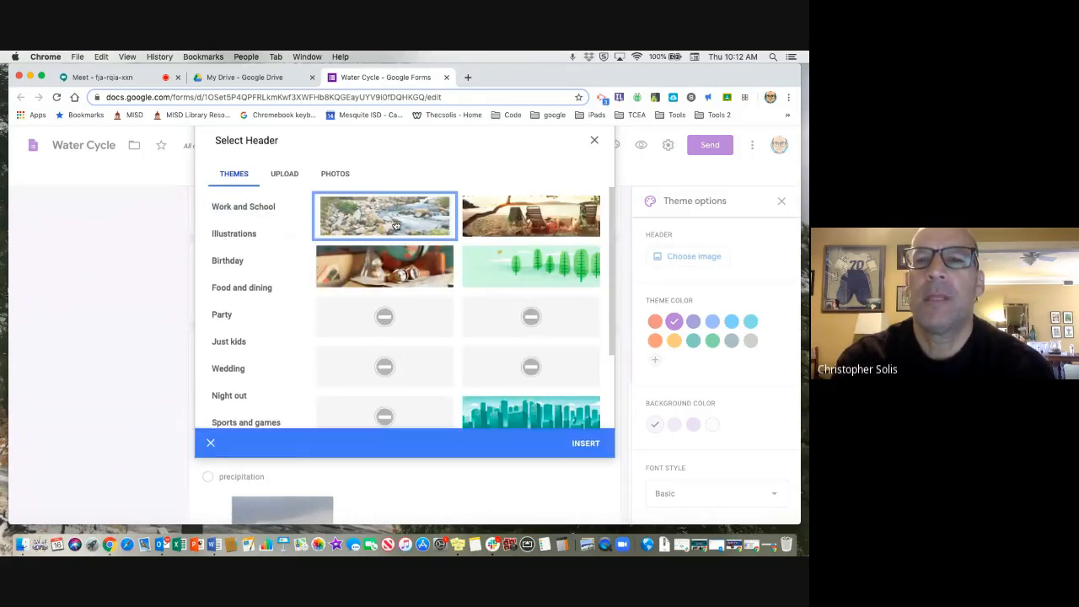
pyautogui.click(586, 445)
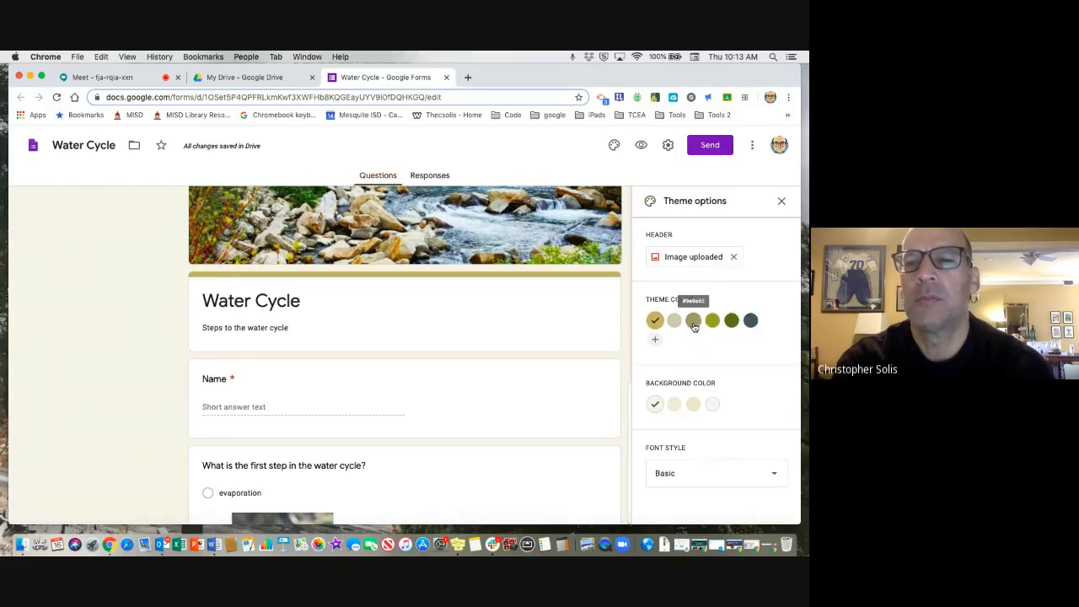
# Set the theme color to muted olive and the background color to its Dark shade, and close the theme options.
pyautogui.click(692, 324)
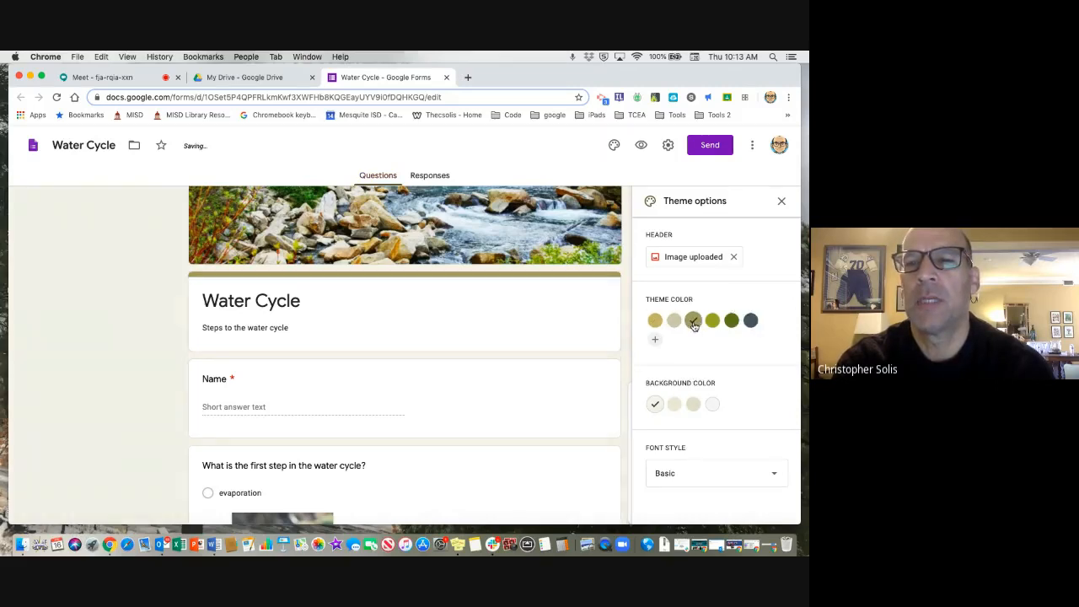
pyautogui.click(693, 405)
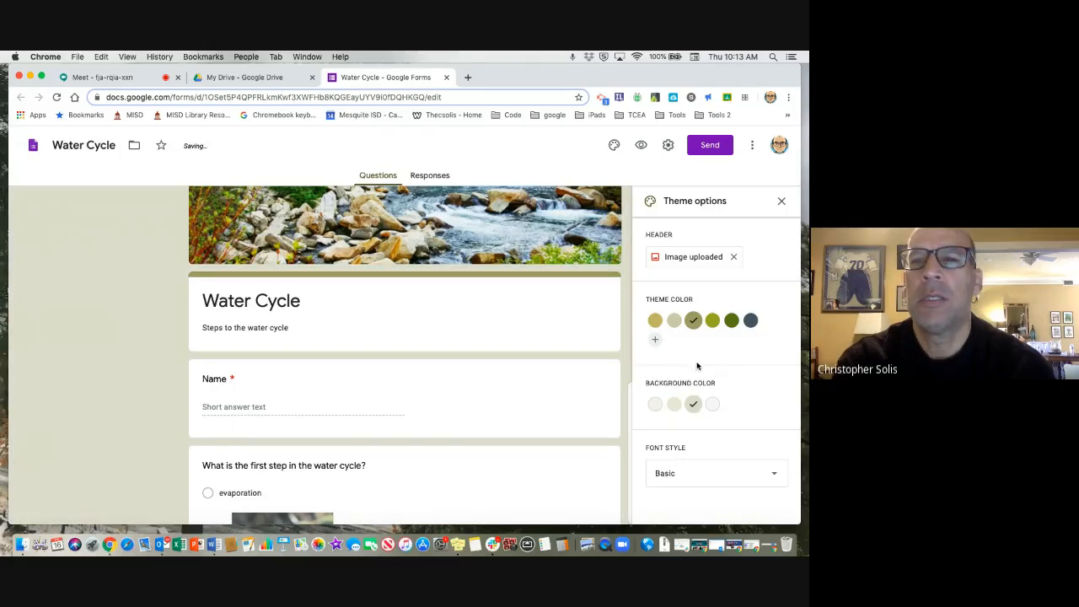
pyautogui.scroll(-1, 721, 376)
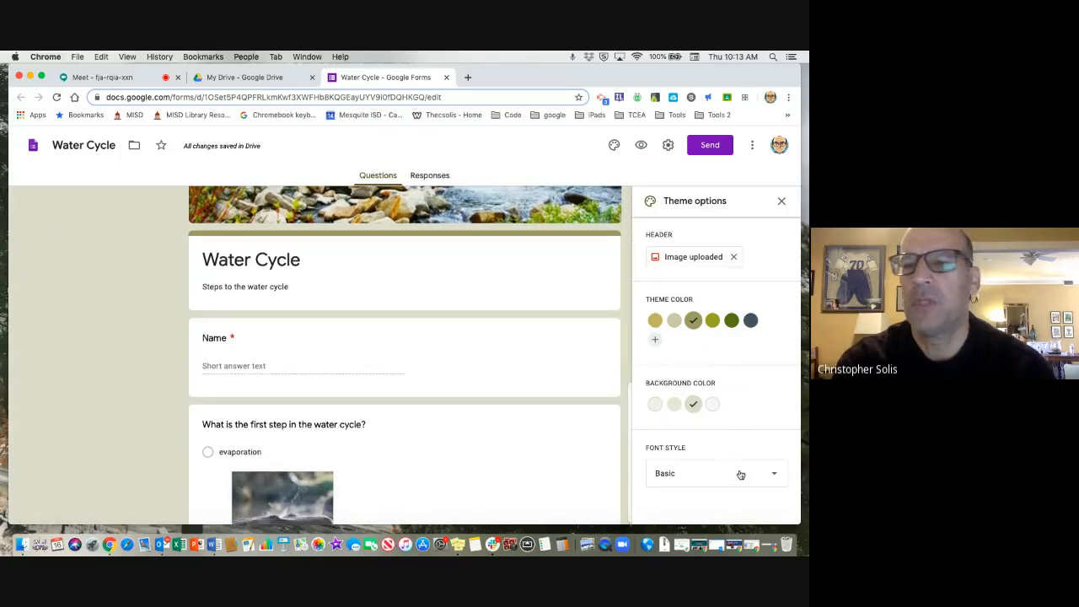
pyautogui.click(780, 203)
# Preview the Water Cycle form and examine its header, name field and the illustrated options of the first-step question.
pyautogui.scroll(2, 528, 342)
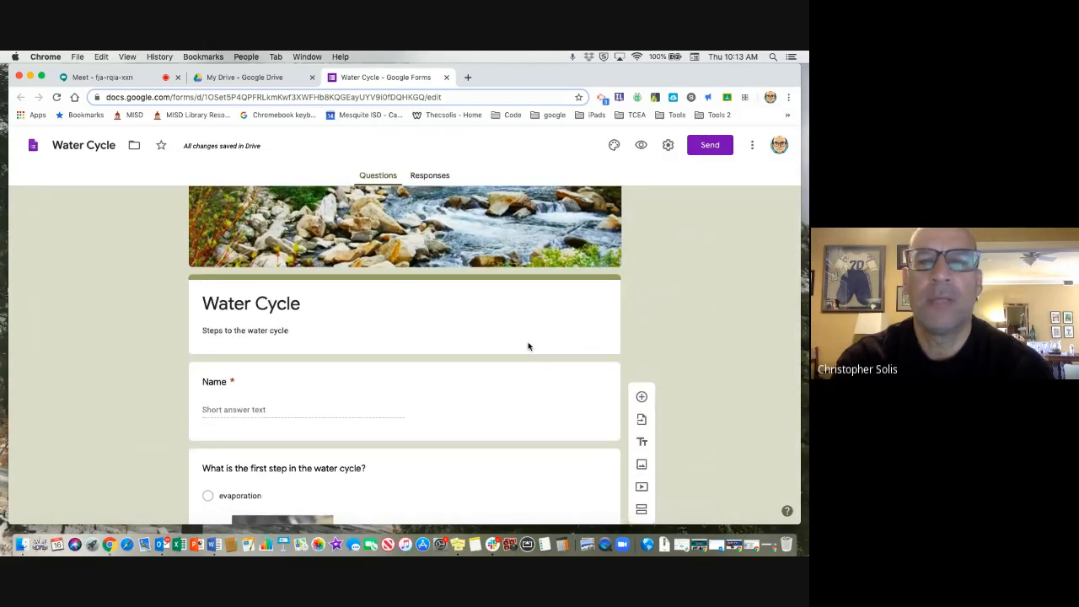
pyautogui.scroll(1, 529, 346)
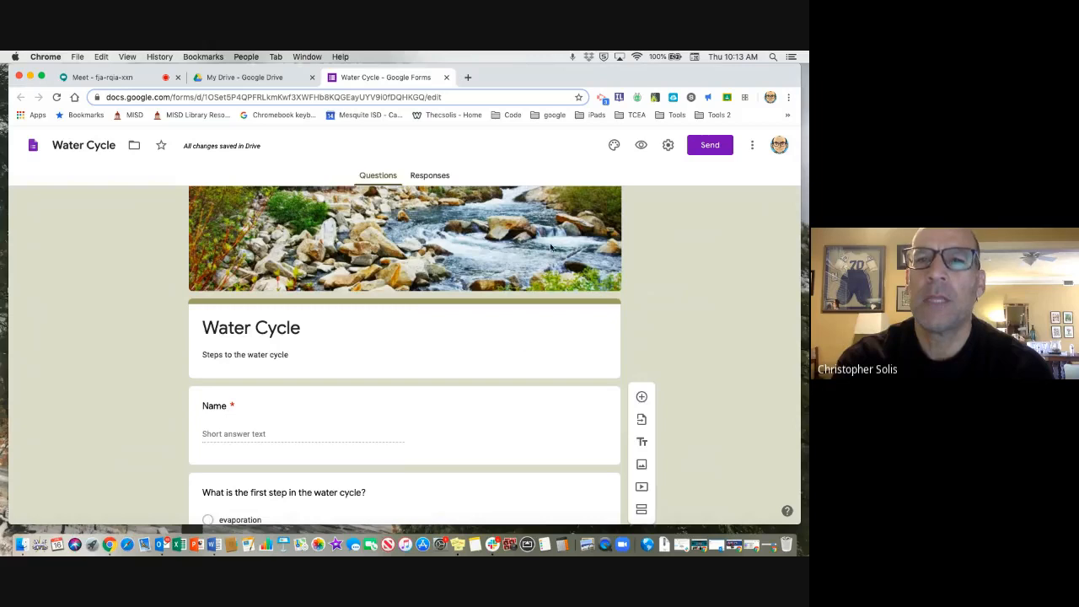
pyautogui.click(640, 147)
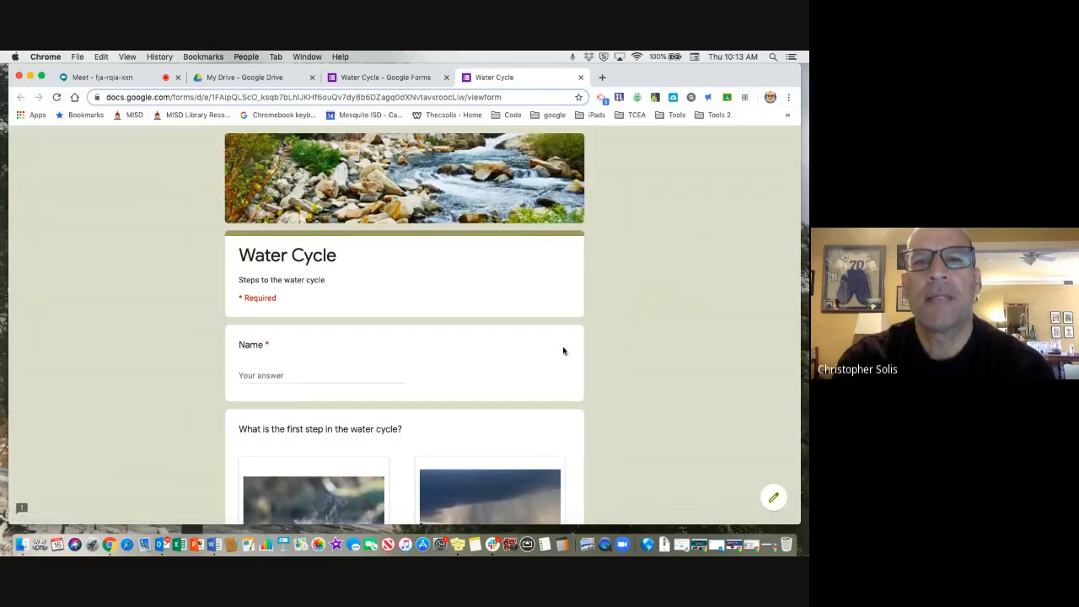
pyautogui.scroll(-1, 564, 351)
pyautogui.scroll(-5, 564, 350)
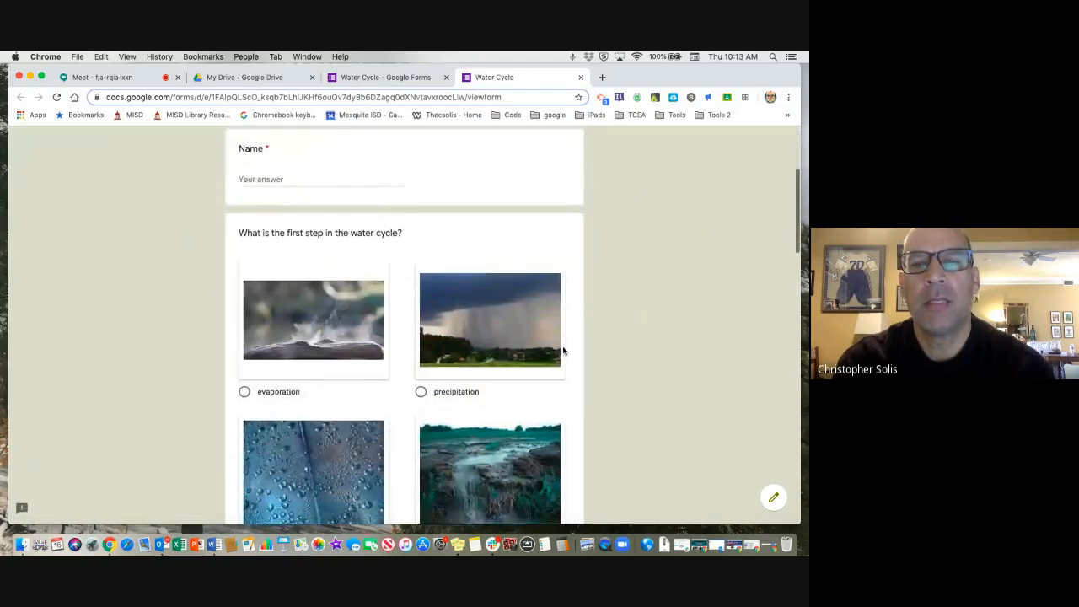
pyautogui.scroll(5, 564, 350)
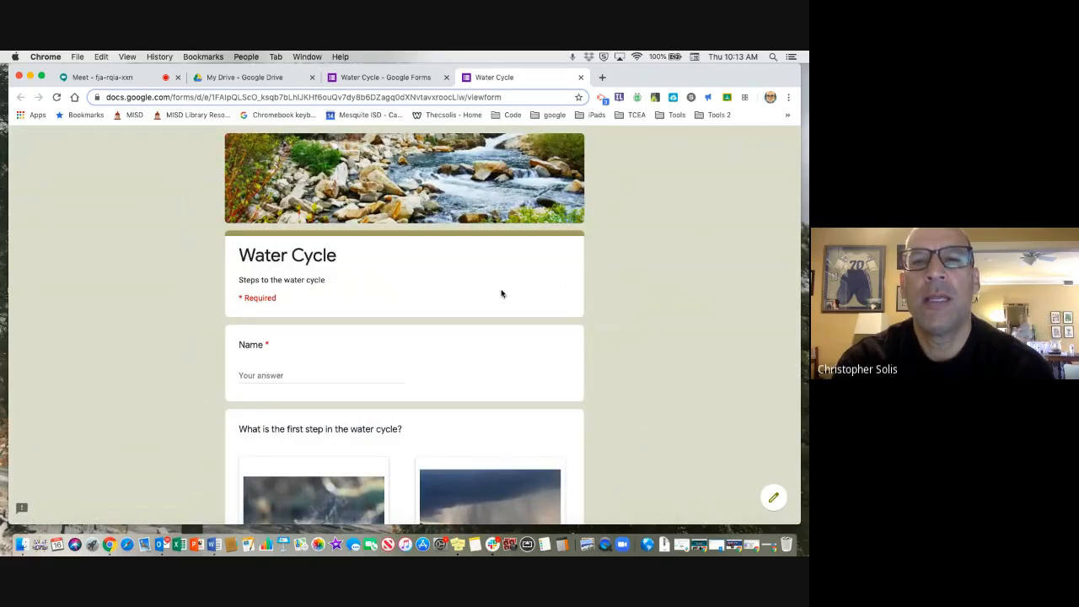
# Review the illustrated first- and second-step questions in the form preview, and return to the form editor.
pyautogui.scroll(-3, 532, 352)
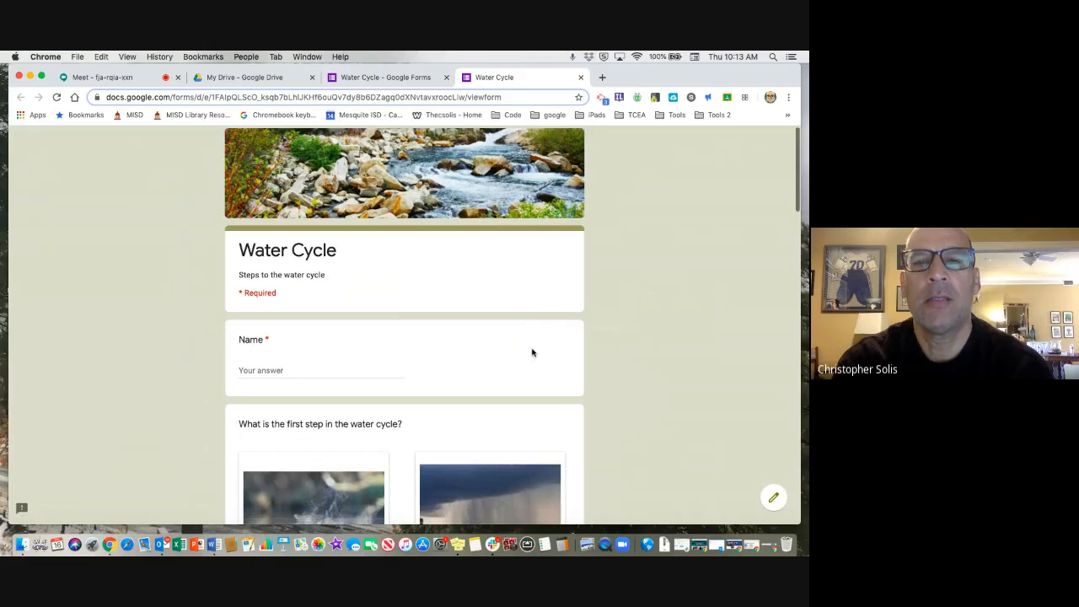
pyautogui.scroll(-3, 531, 352)
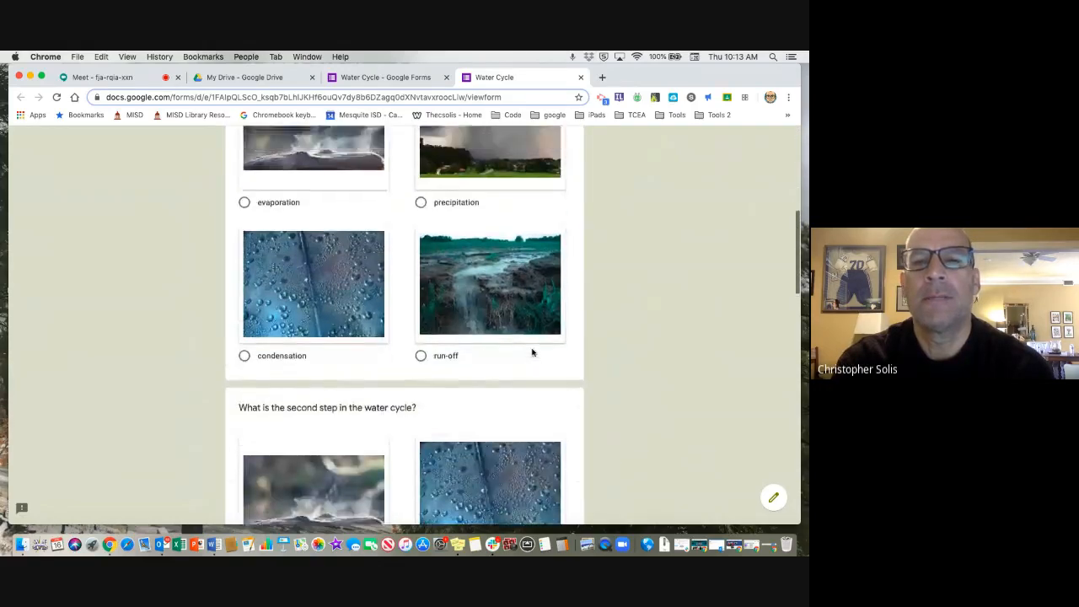
pyautogui.scroll(5, 532, 352)
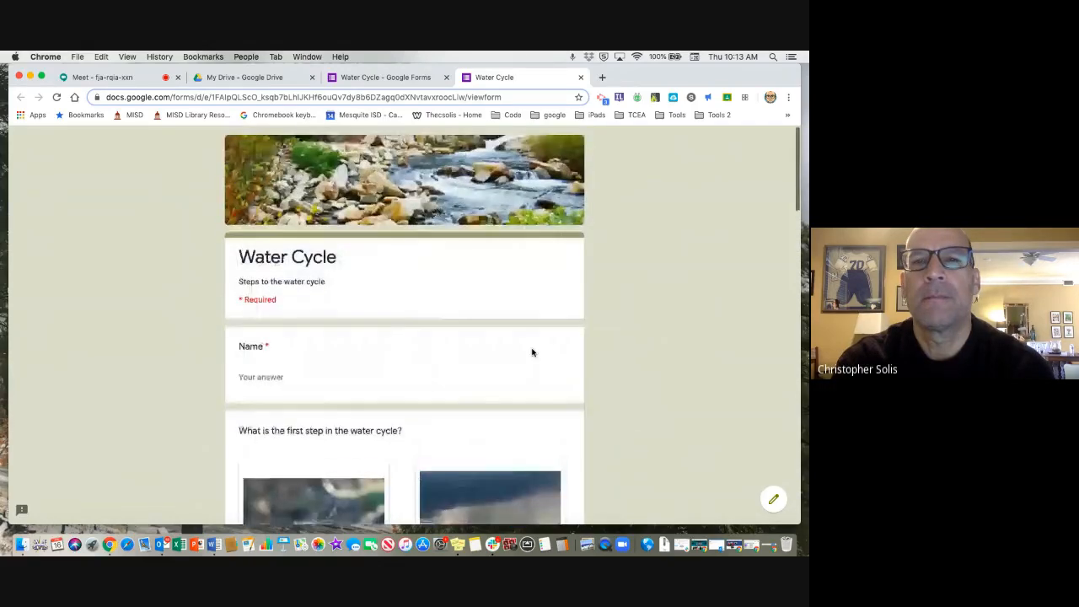
pyautogui.click(419, 78)
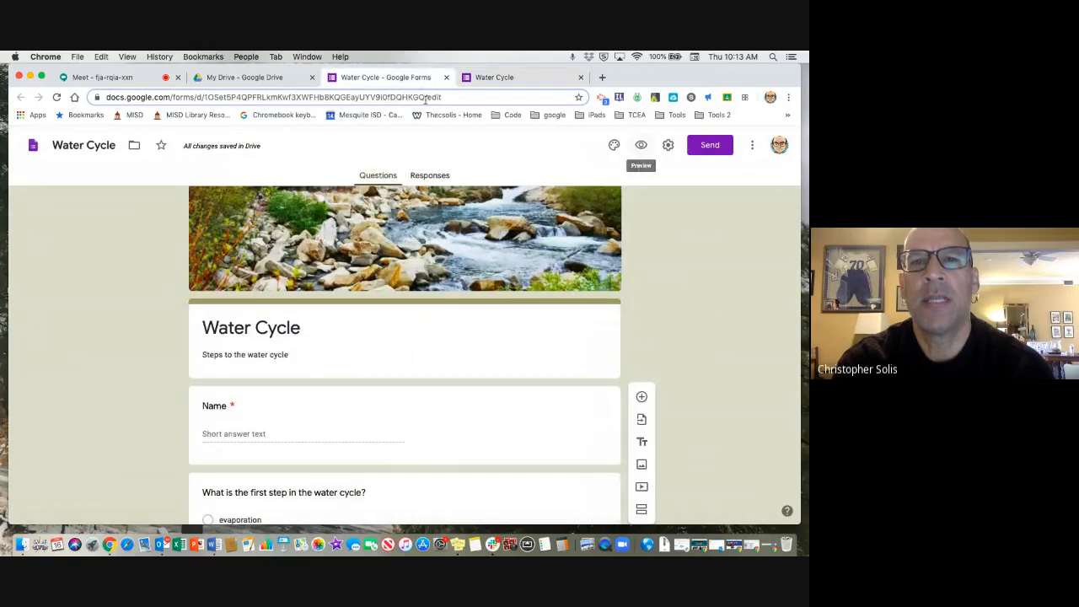
# In the form's presentation settings, set the confirmation message to "Great job. Go on to your next task.".
pyautogui.click(524, 409)
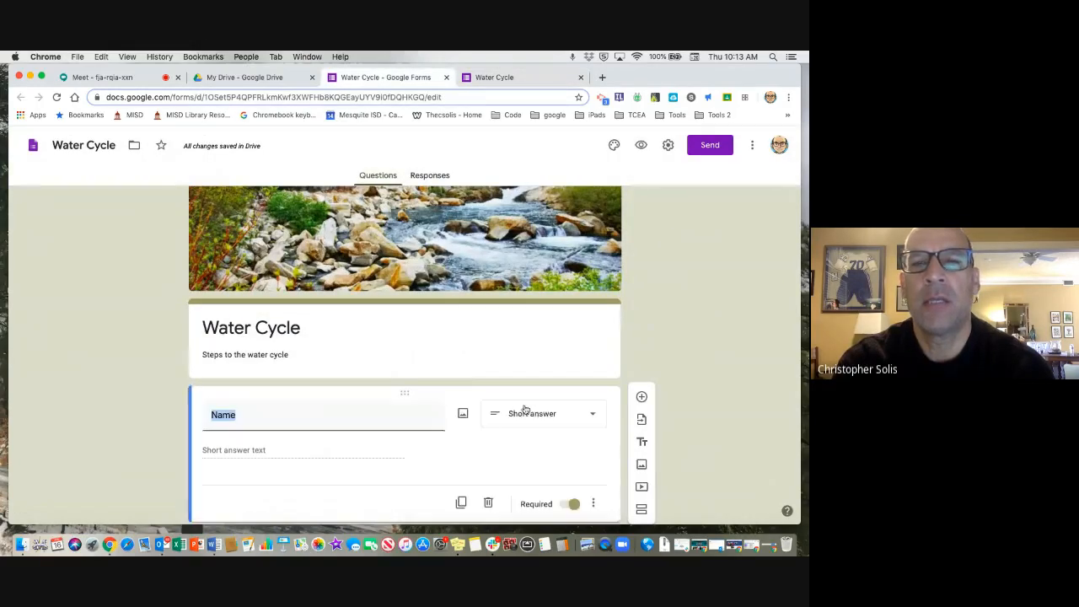
pyautogui.click(686, 381)
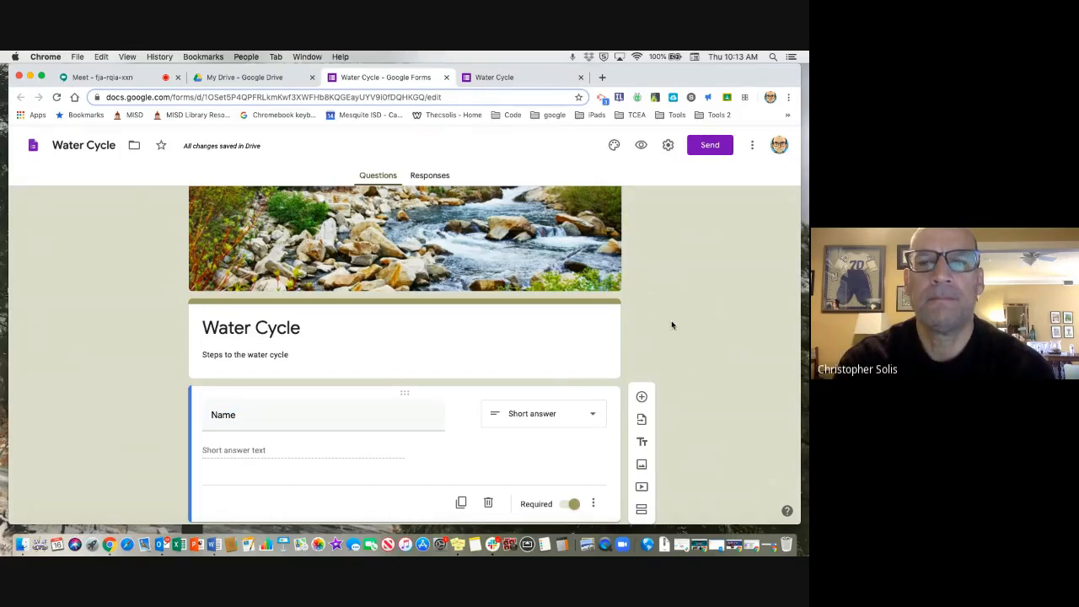
pyautogui.click(668, 147)
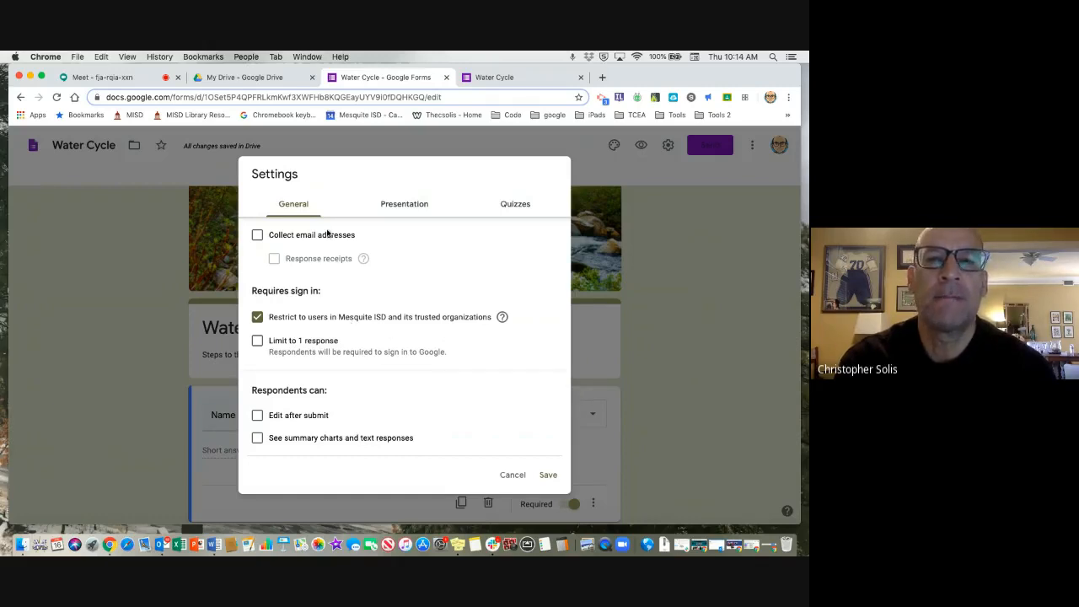
pyautogui.click(404, 209)
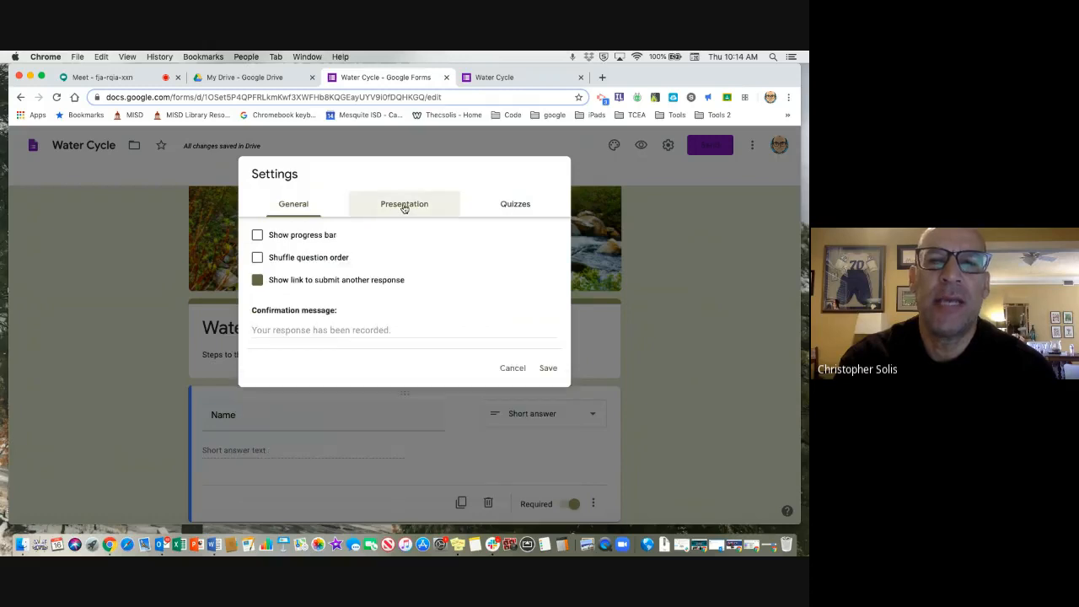
pyautogui.click(274, 327)
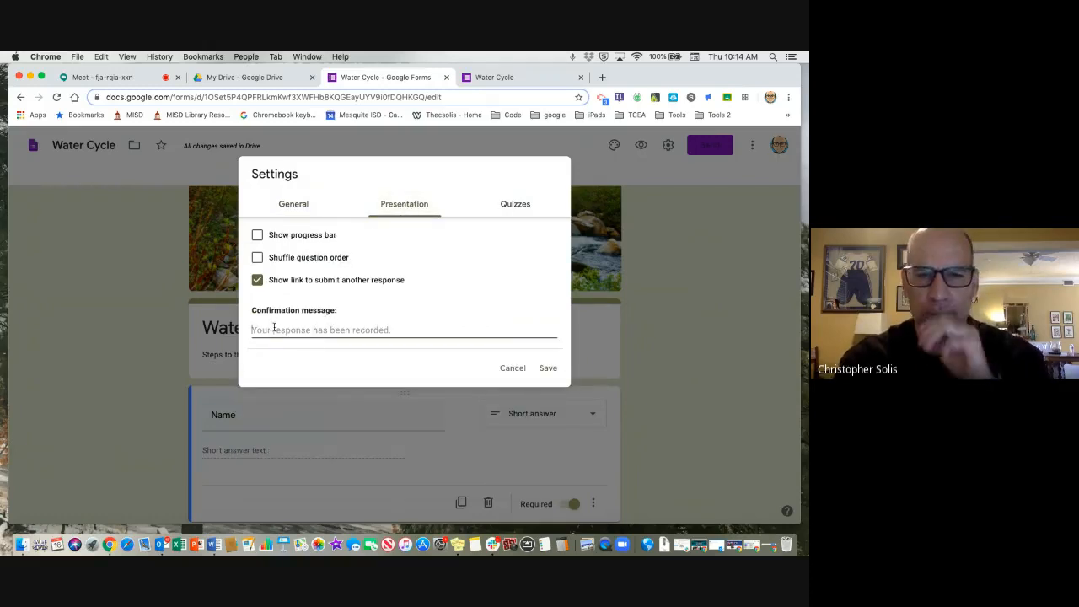
pyautogui.write('Gr')
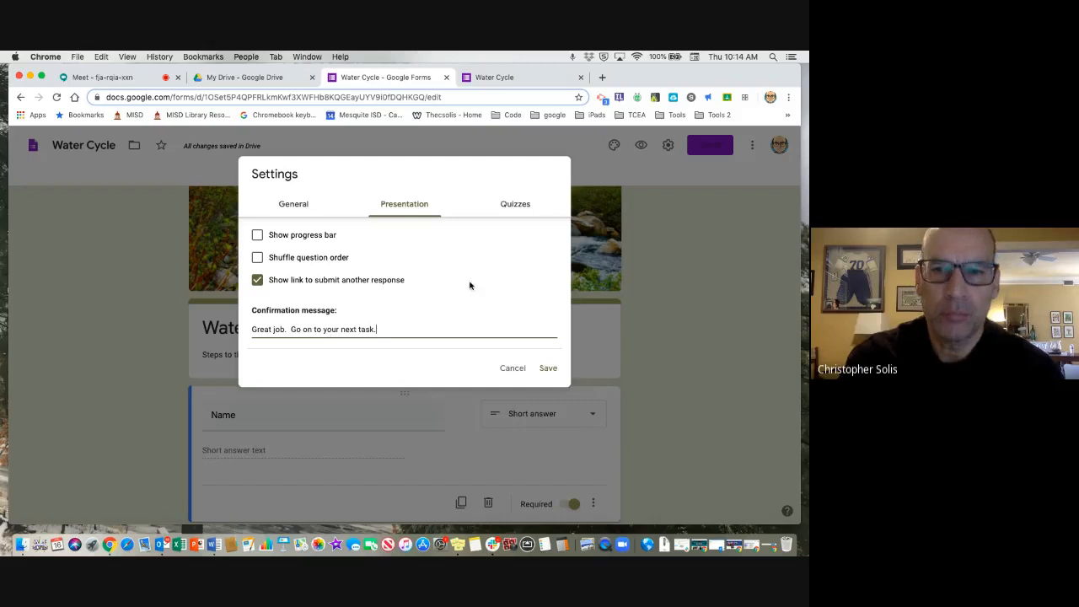
# Make the form a quiz with grades released immediately after each submission, and save the settings.
pyautogui.click(515, 205)
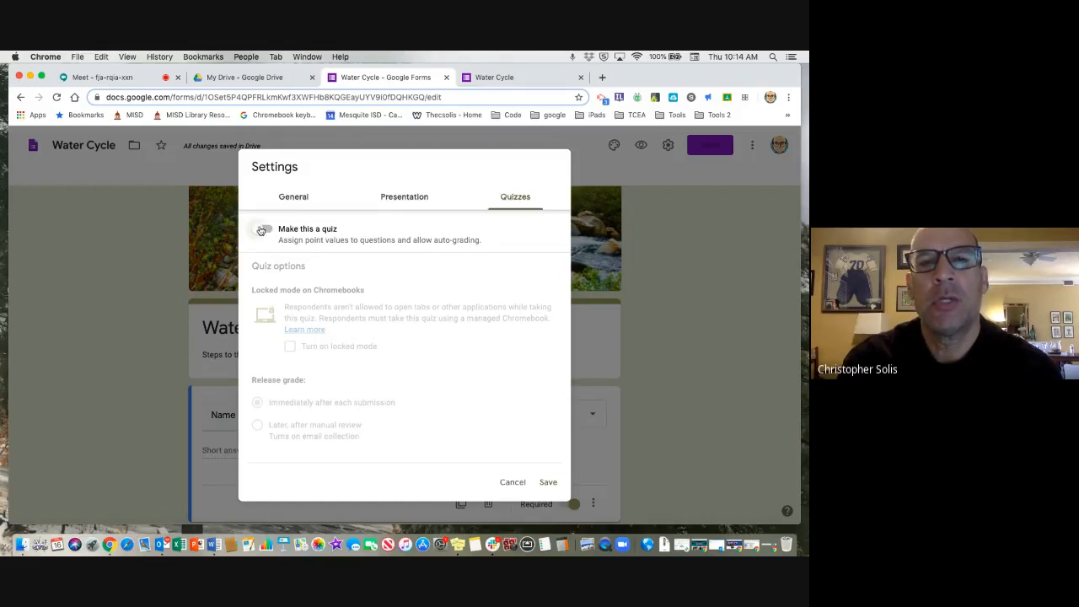
pyautogui.click(262, 231)
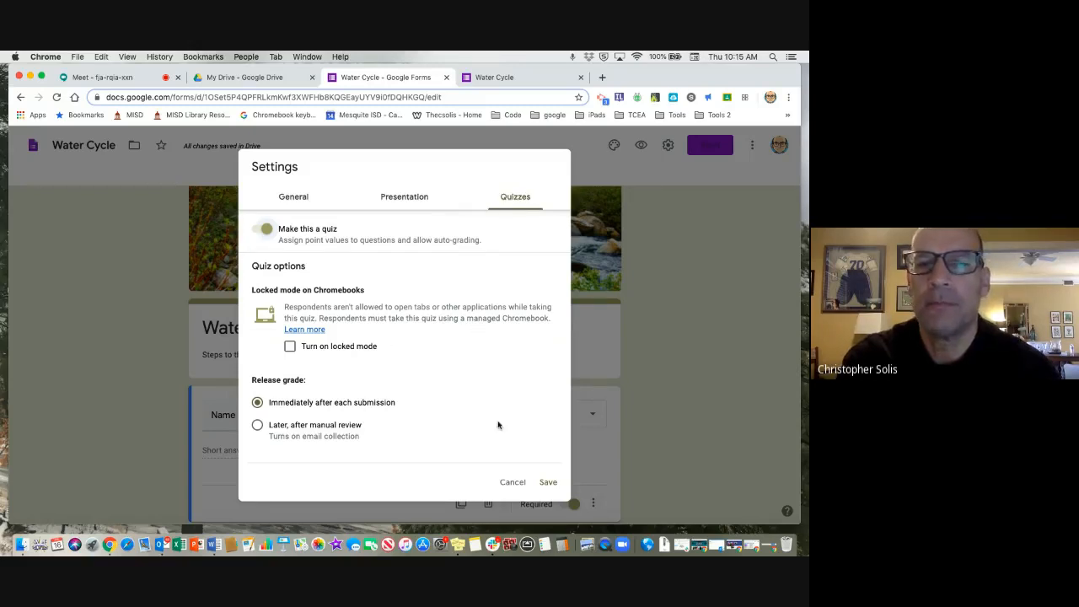
pyautogui.click(548, 482)
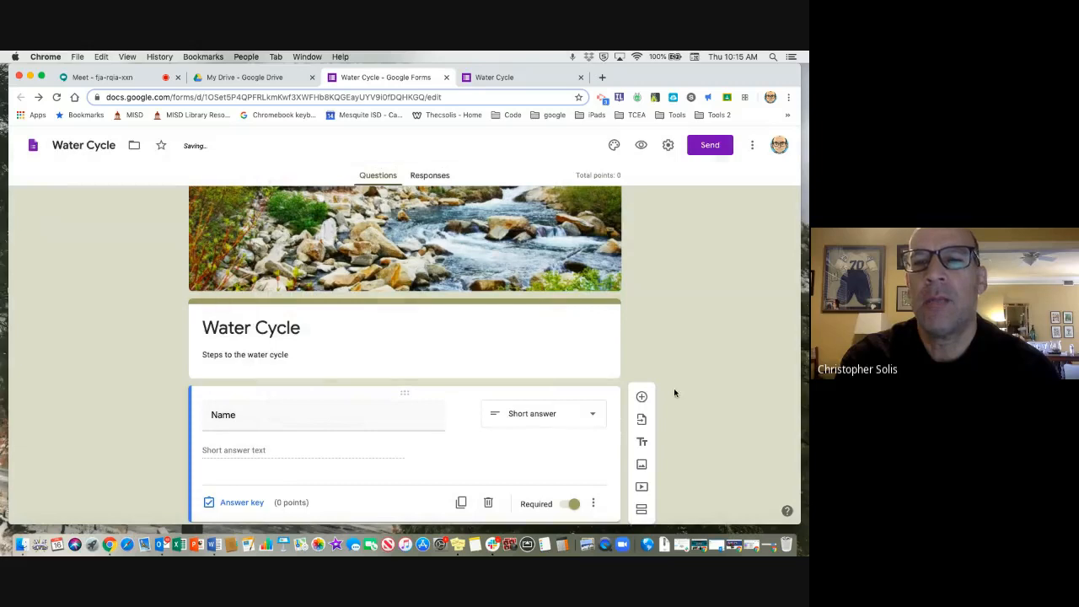
# Set the answer key of the first-step question to evaporation, worth 5 points.
pyautogui.scroll(-5, 674, 390)
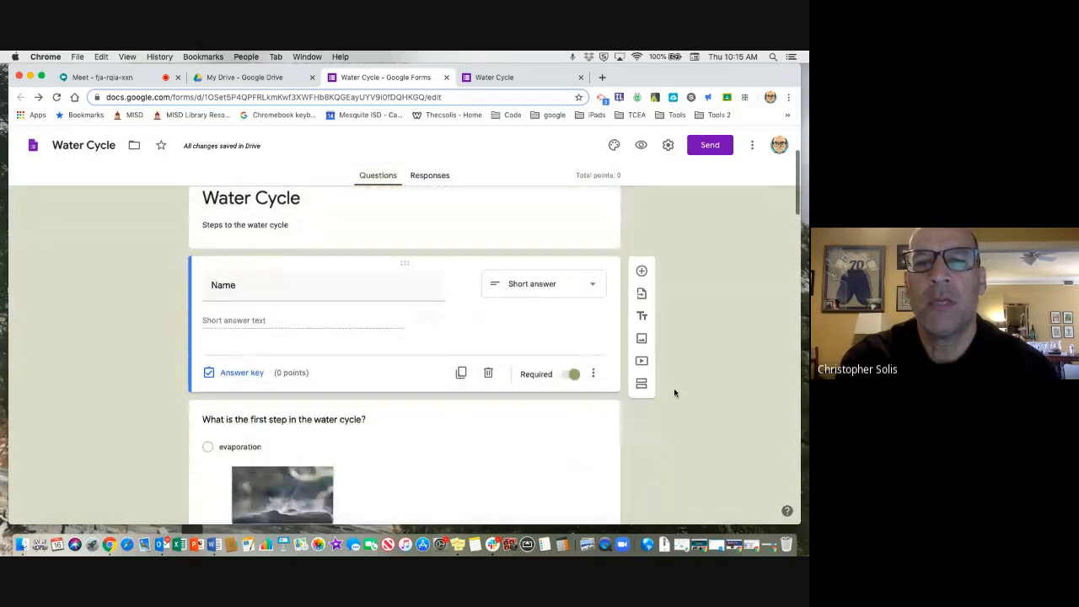
pyautogui.scroll(-5, 673, 389)
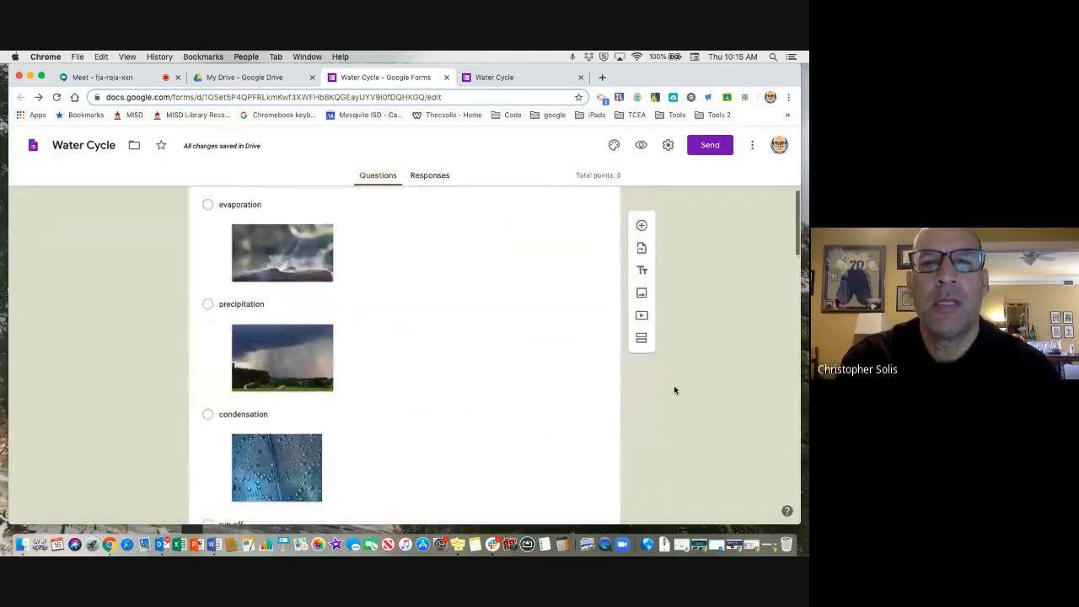
pyautogui.scroll(3, 675, 387)
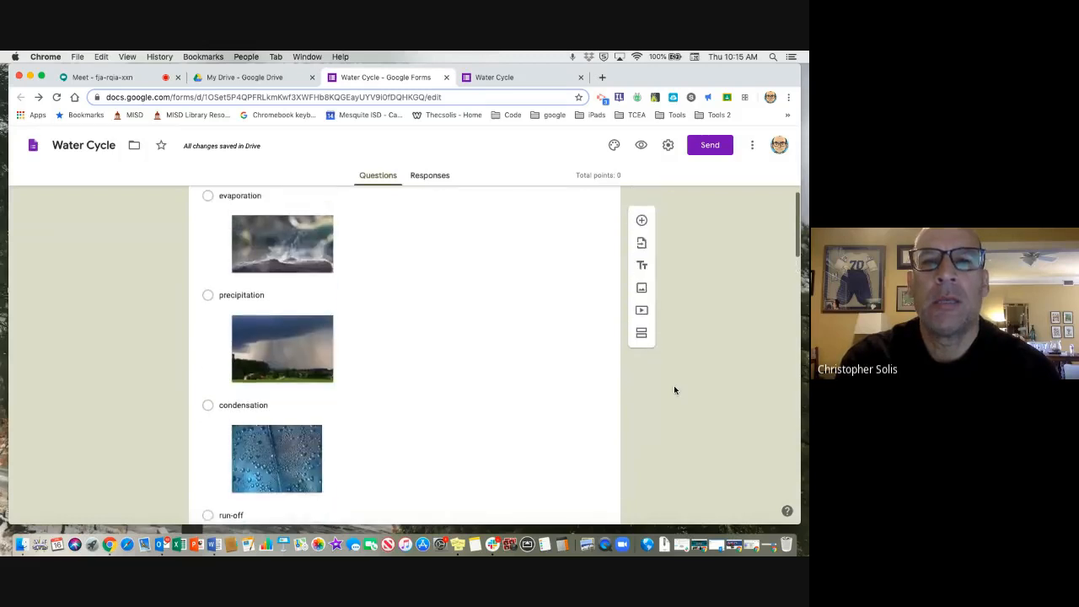
pyautogui.click(485, 351)
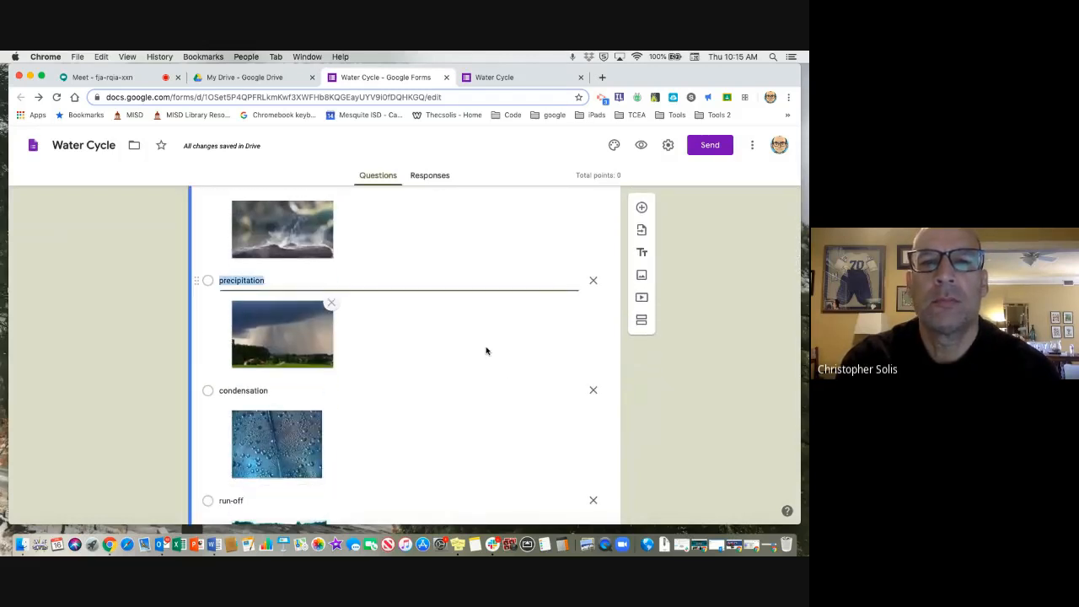
pyautogui.scroll(-3, 486, 351)
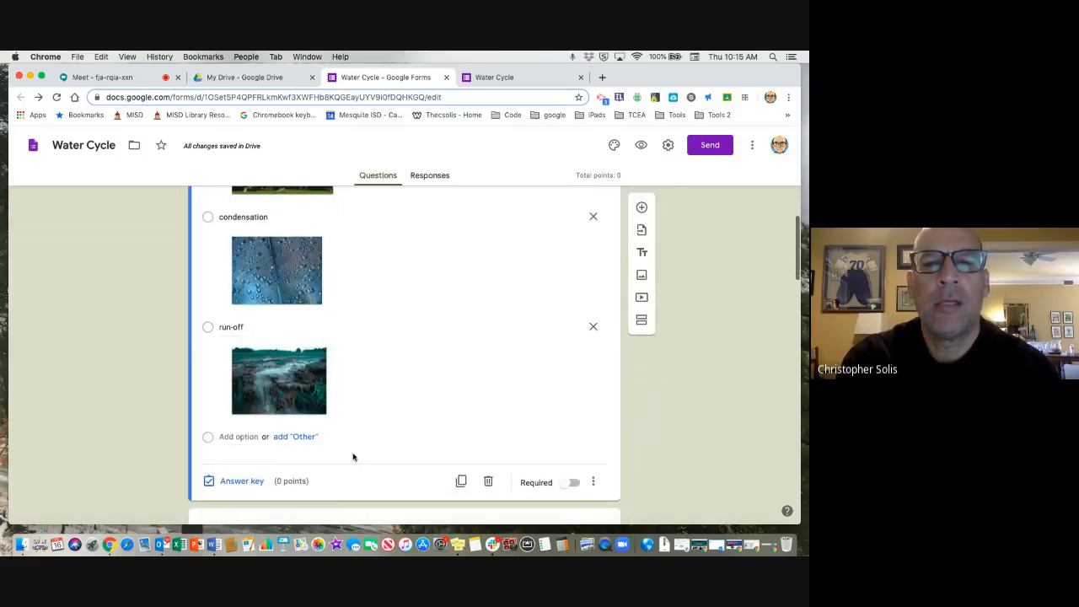
pyautogui.click(233, 481)
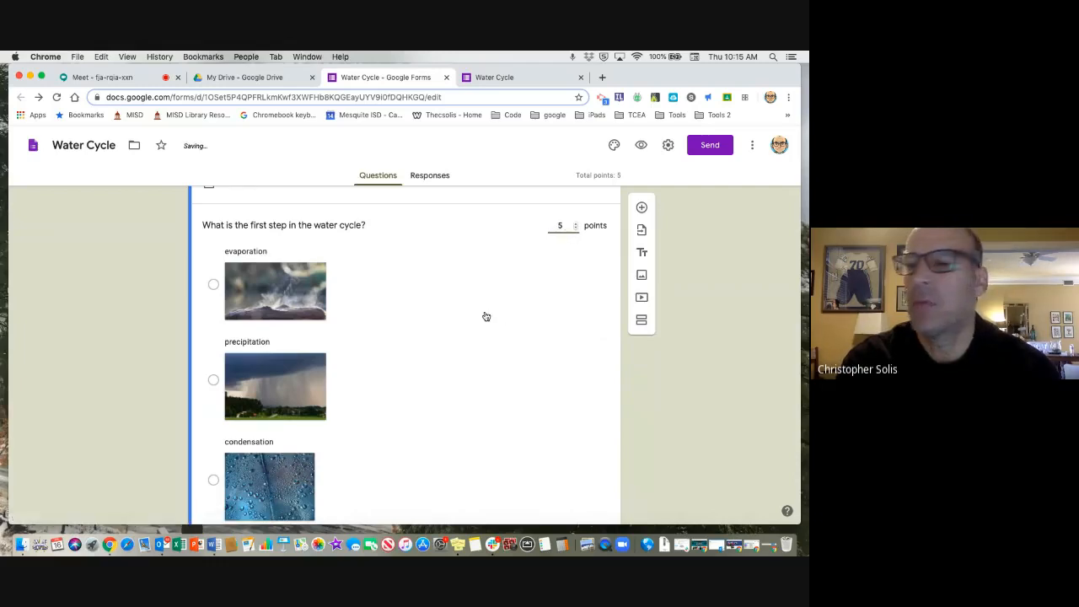
pyautogui.click(214, 285)
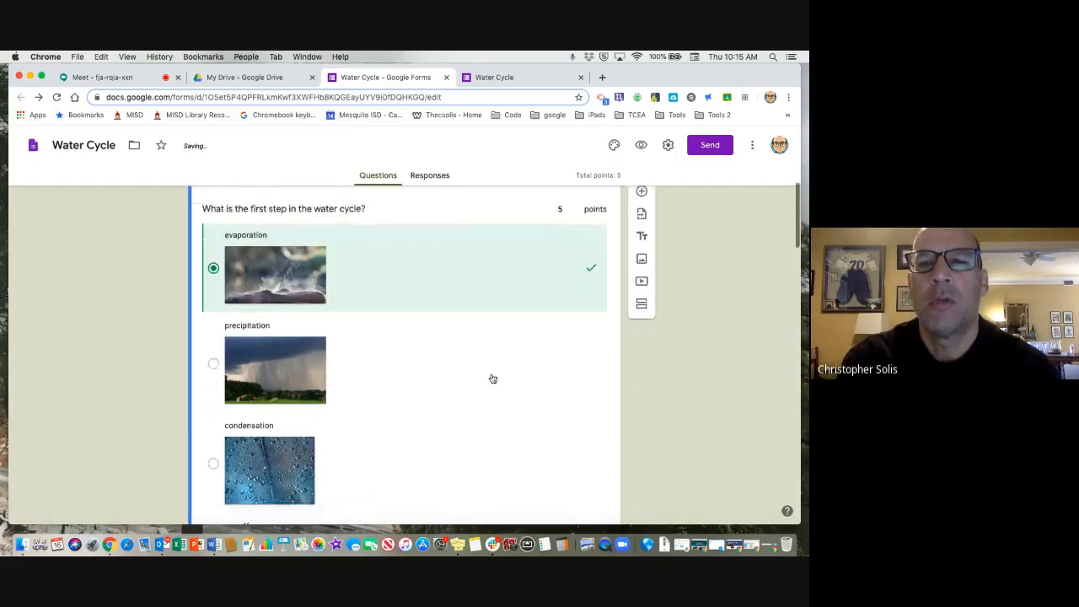
pyautogui.scroll(-3, 493, 379)
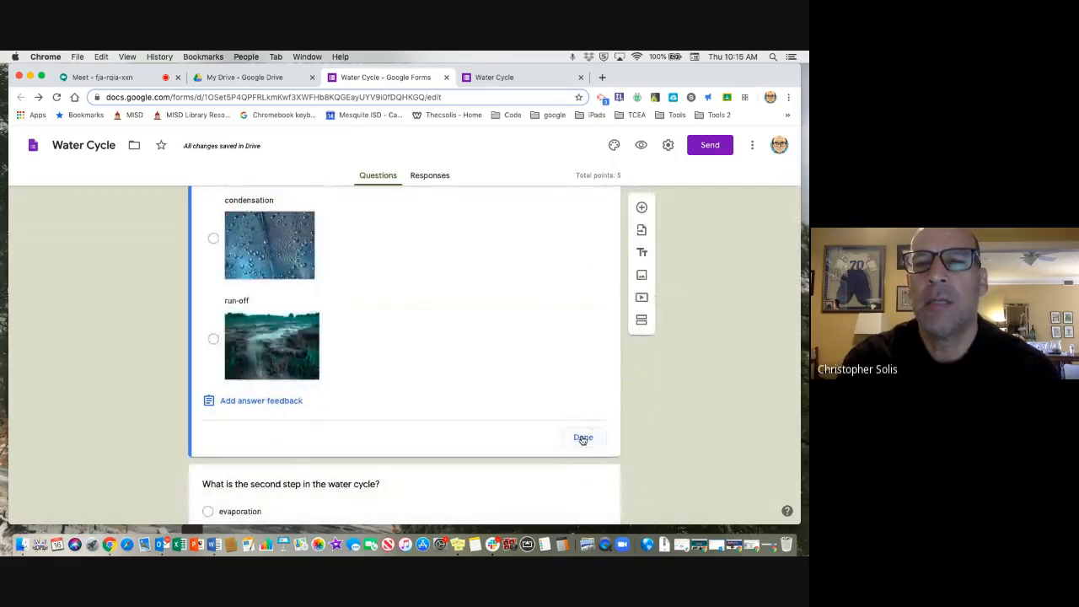
pyautogui.click(582, 437)
# Set the answer key of the second-step question to condensation, worth 5 points.
pyautogui.scroll(-1, 581, 439)
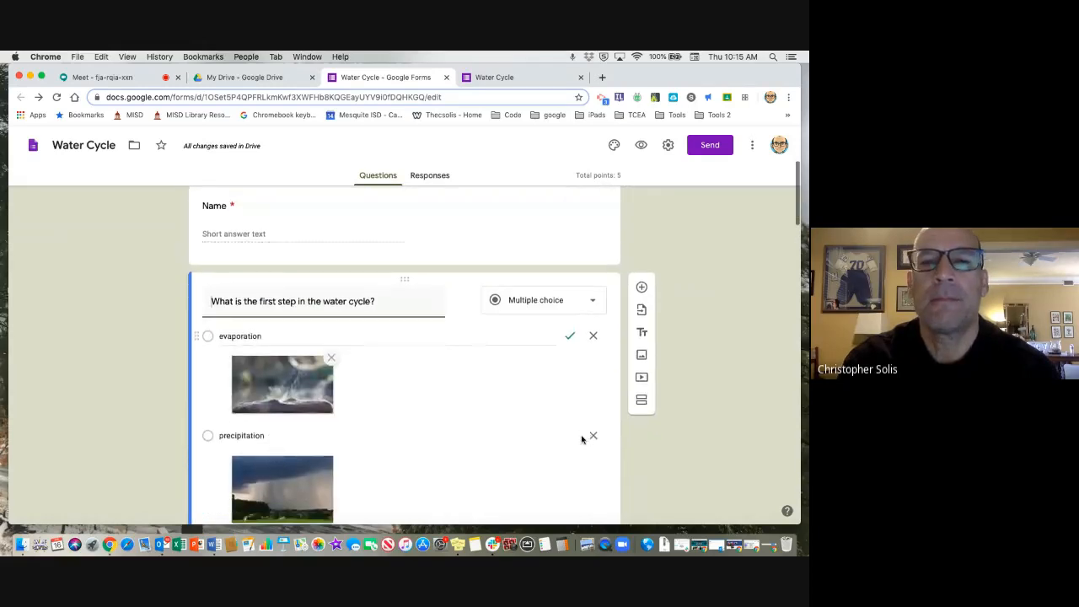
pyautogui.scroll(-2, 582, 439)
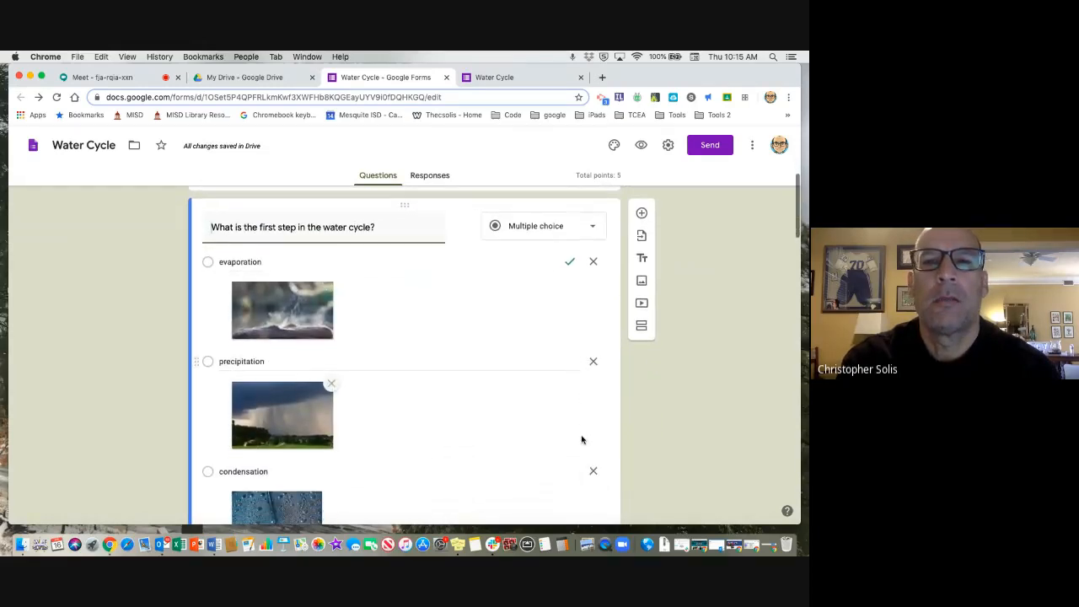
pyautogui.scroll(-8, 581, 439)
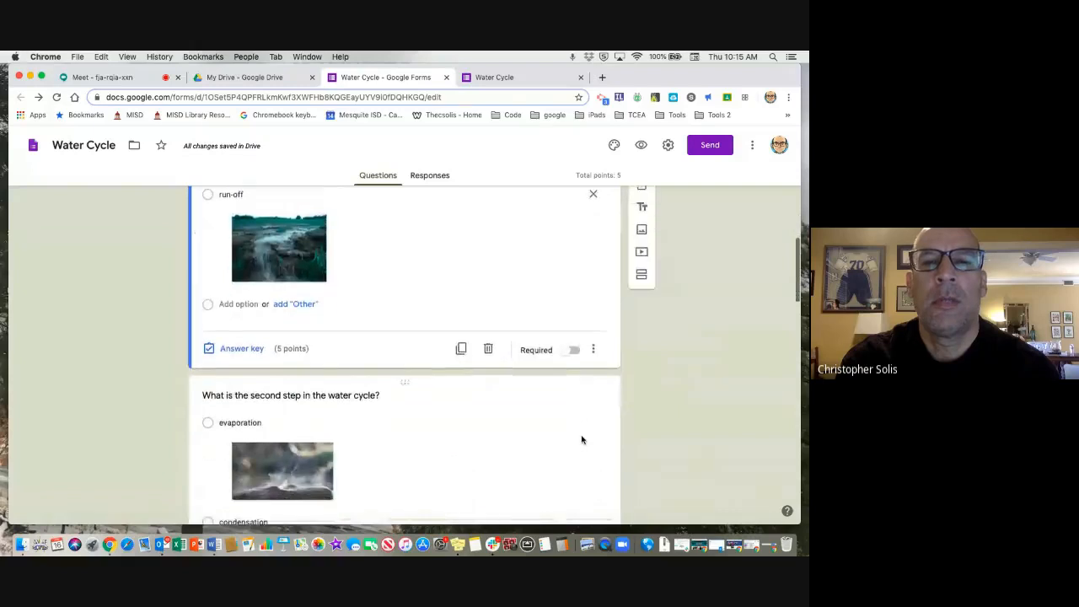
pyautogui.scroll(-3, 581, 439)
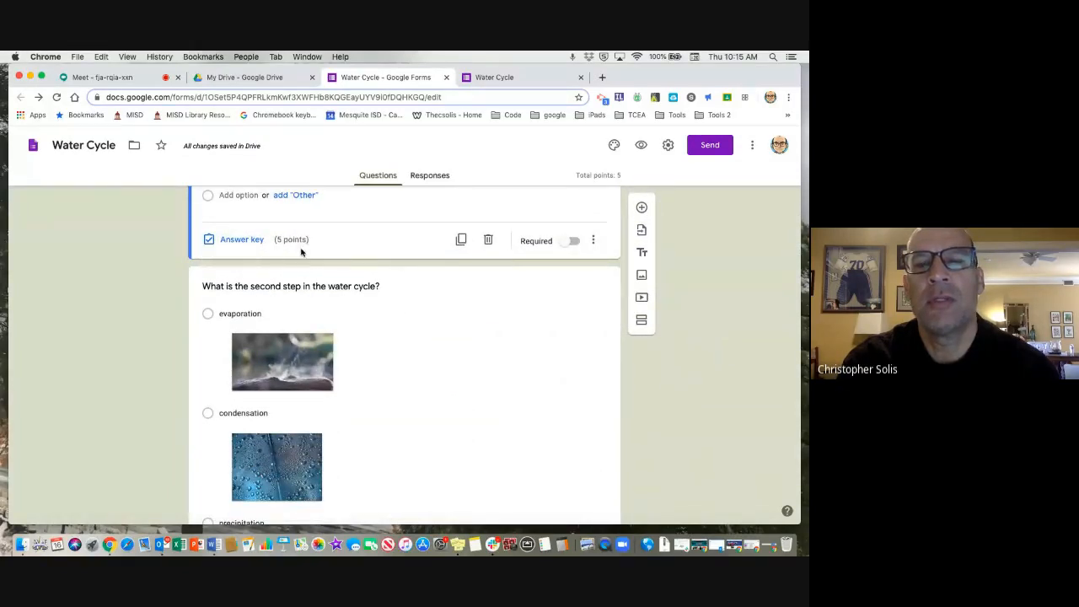
pyautogui.click(506, 361)
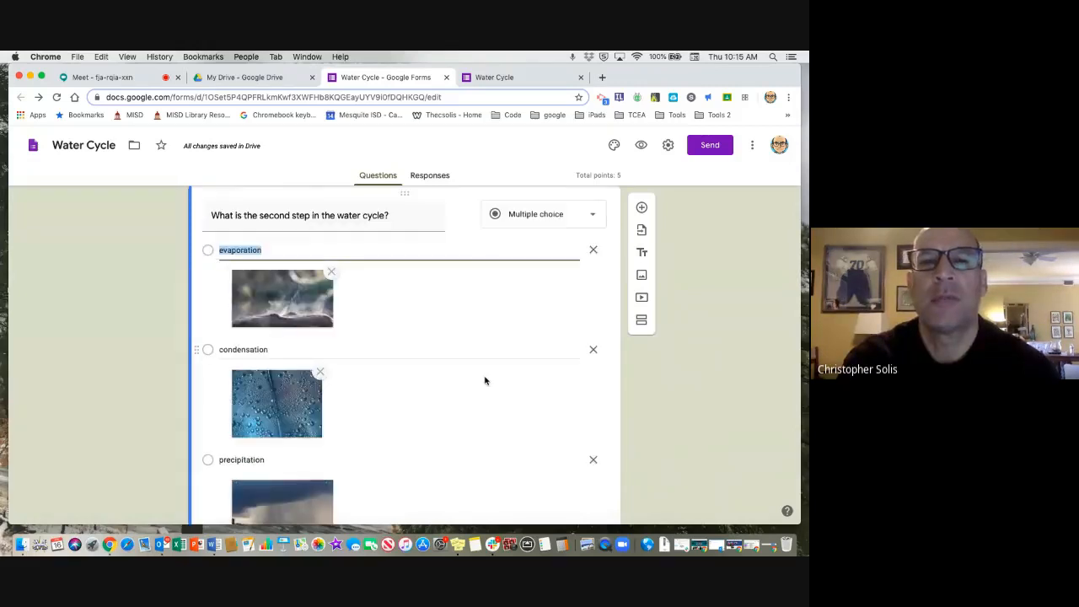
pyautogui.scroll(-6, 485, 381)
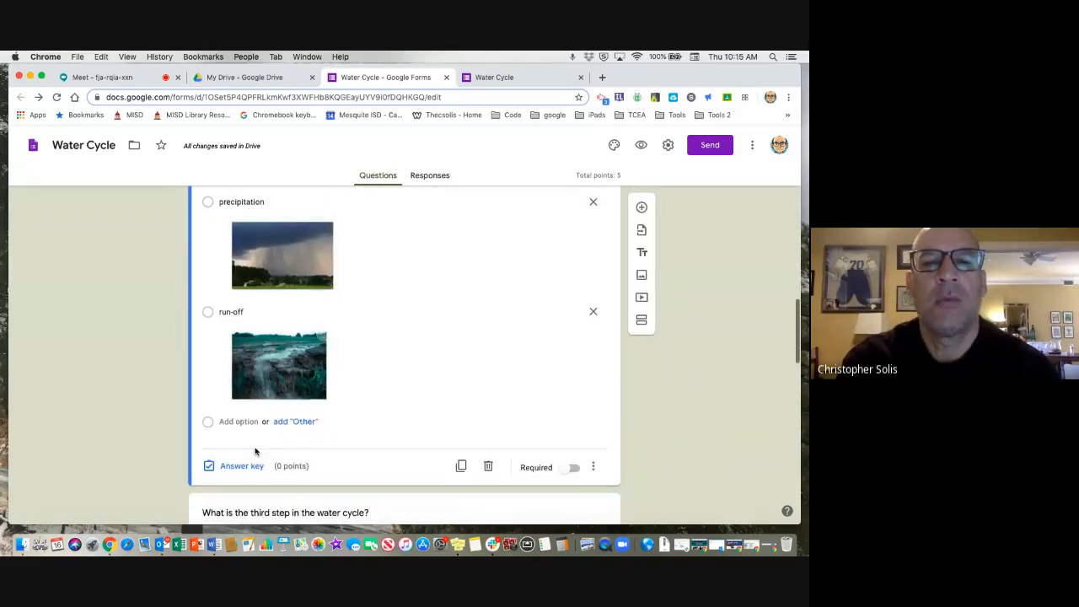
pyautogui.click(242, 466)
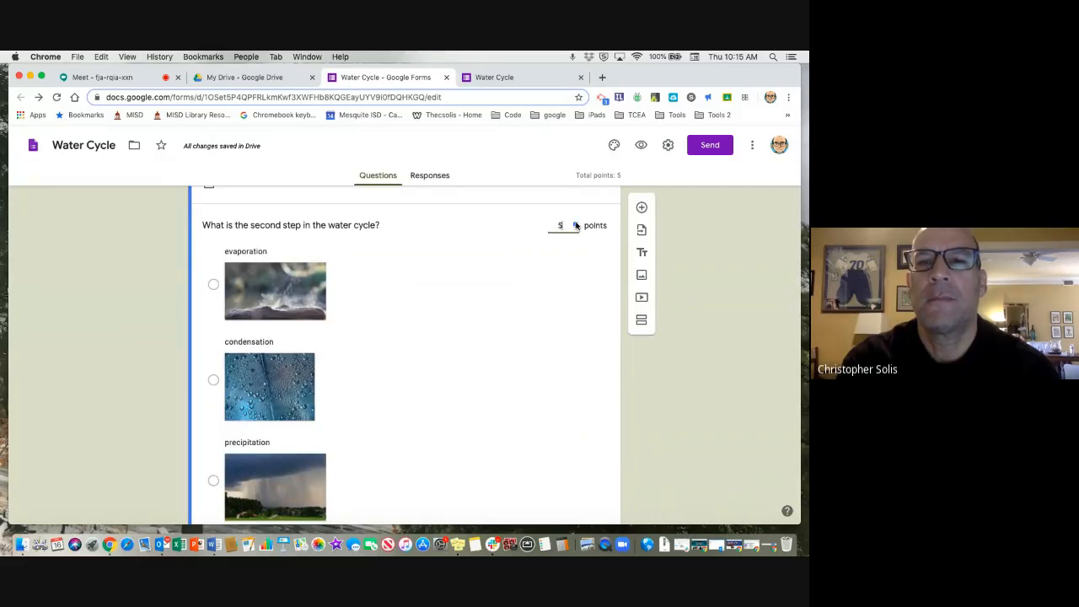
pyautogui.scroll(-2, 528, 322)
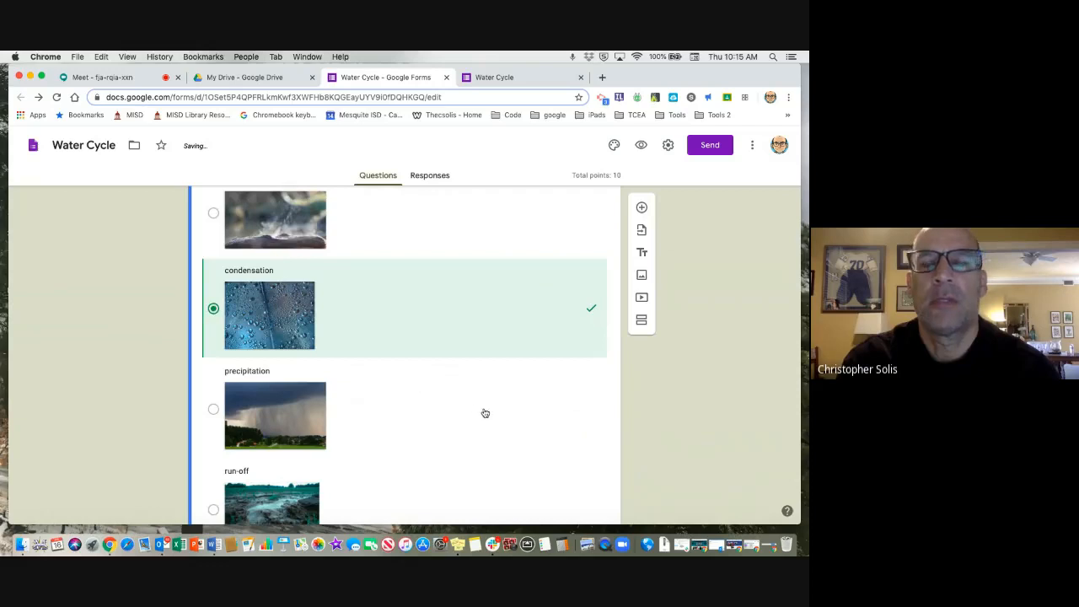
pyautogui.scroll(-5, 484, 413)
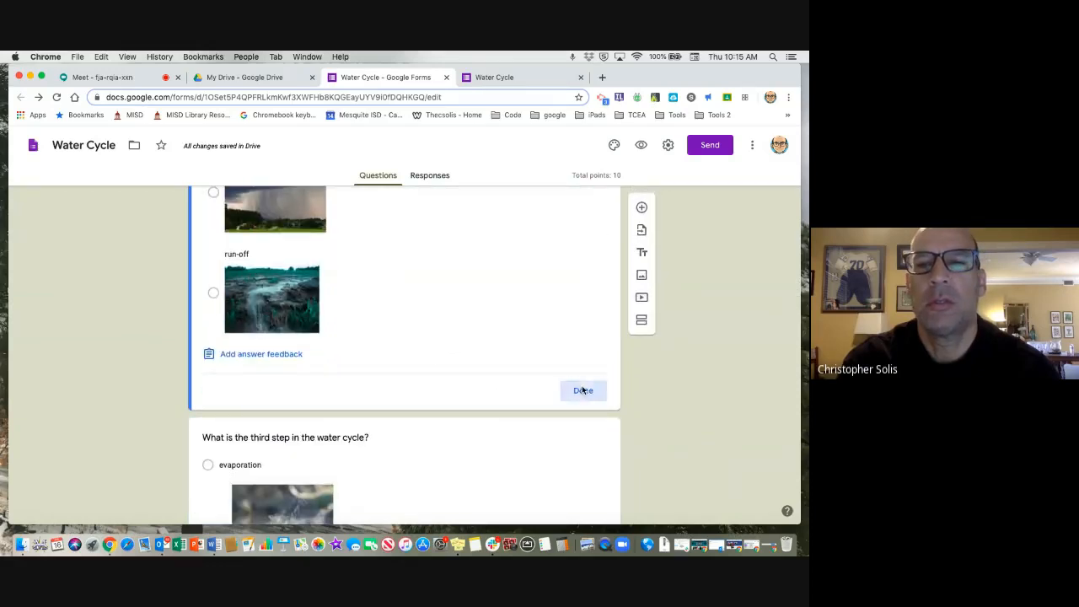
pyautogui.click(582, 389)
# Set precipitation as the correct answer in the third-step question's answer key.
pyautogui.scroll(-5, 510, 431)
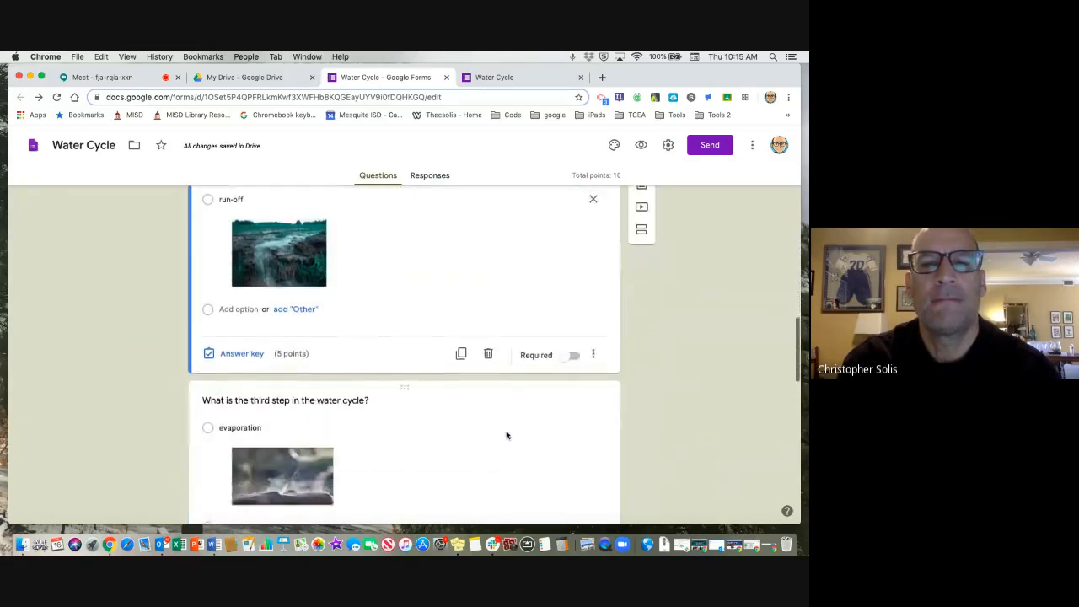
pyautogui.scroll(-3, 507, 435)
pyautogui.click(500, 426)
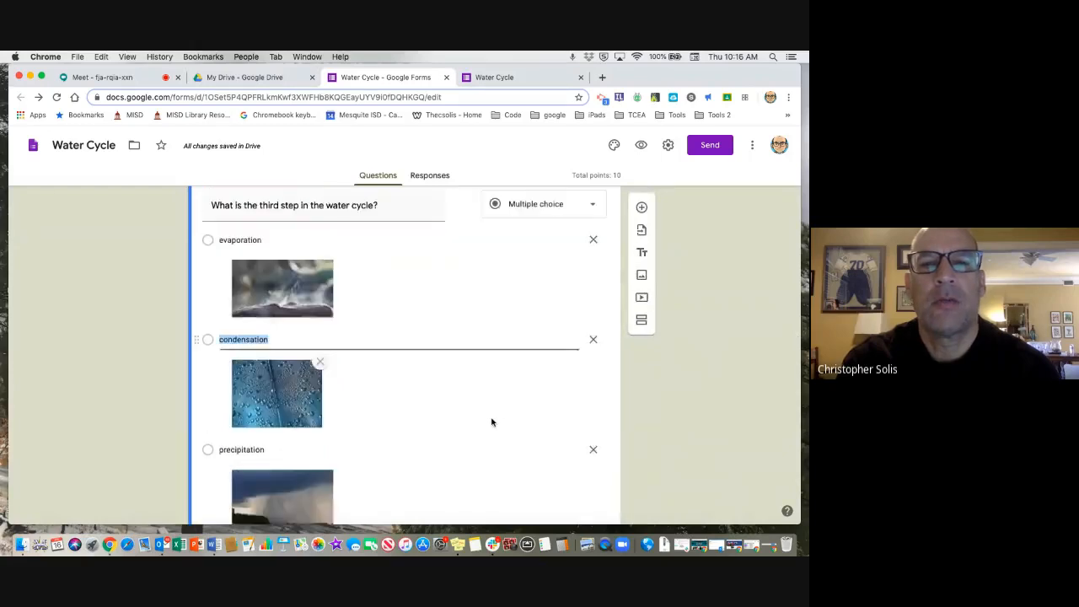
pyautogui.scroll(-5, 491, 421)
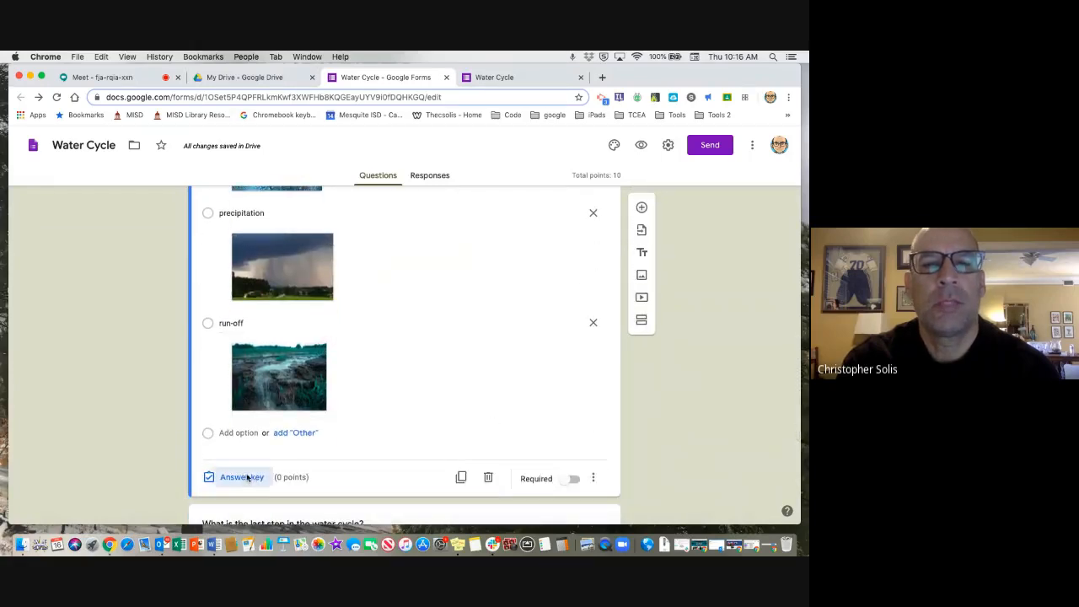
pyautogui.click(246, 477)
pyautogui.scroll(-3, 477, 404)
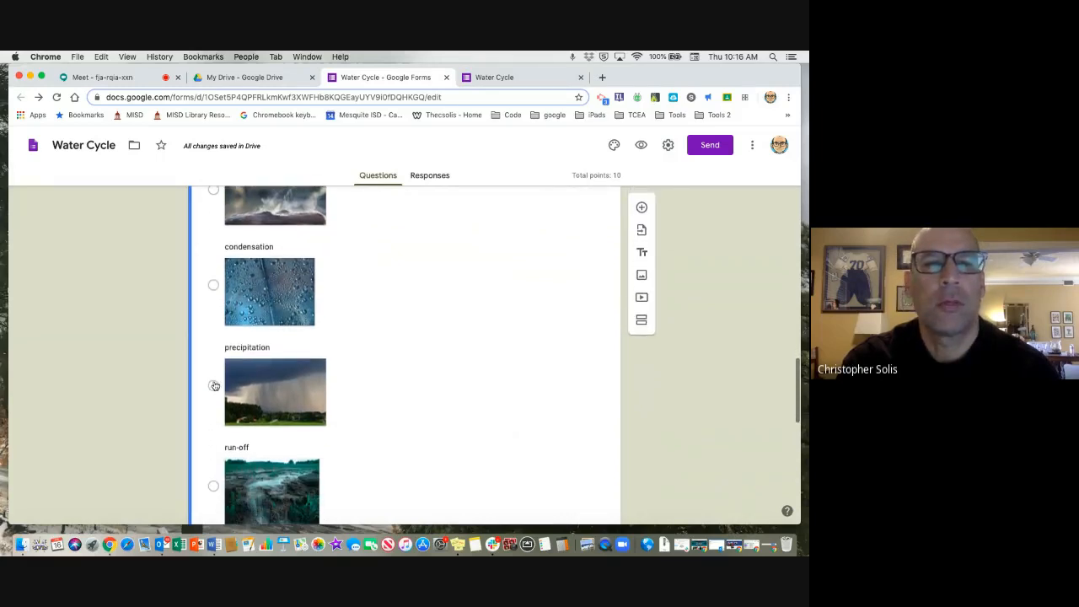
pyautogui.click(214, 385)
pyautogui.scroll(-3, 484, 379)
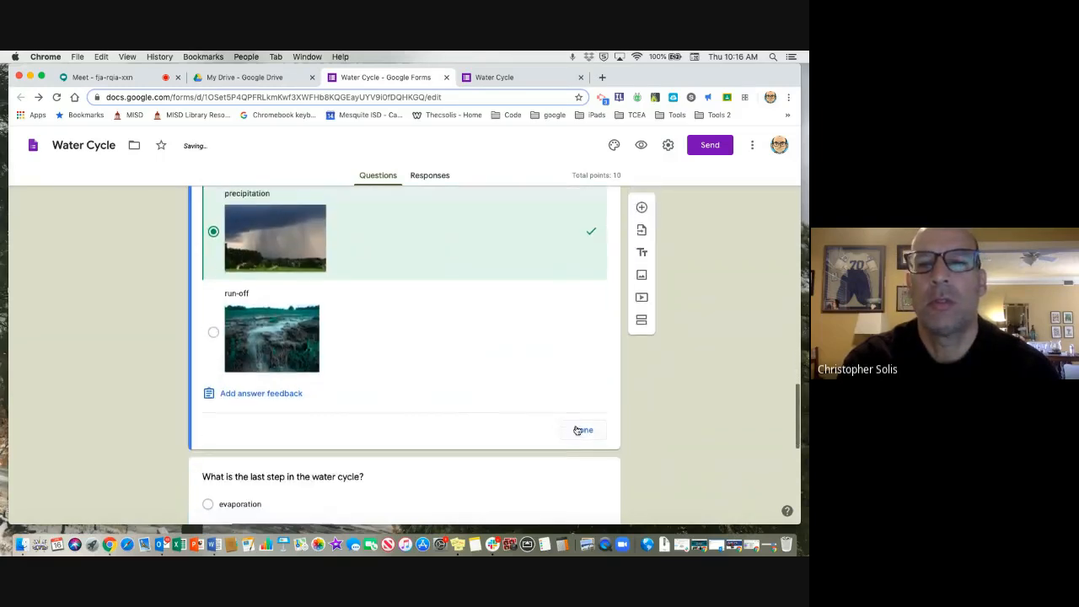
pyautogui.click(580, 430)
# Set the answer key of the last-step question to run-off, worth 5 points.
pyautogui.scroll(-8, 507, 406)
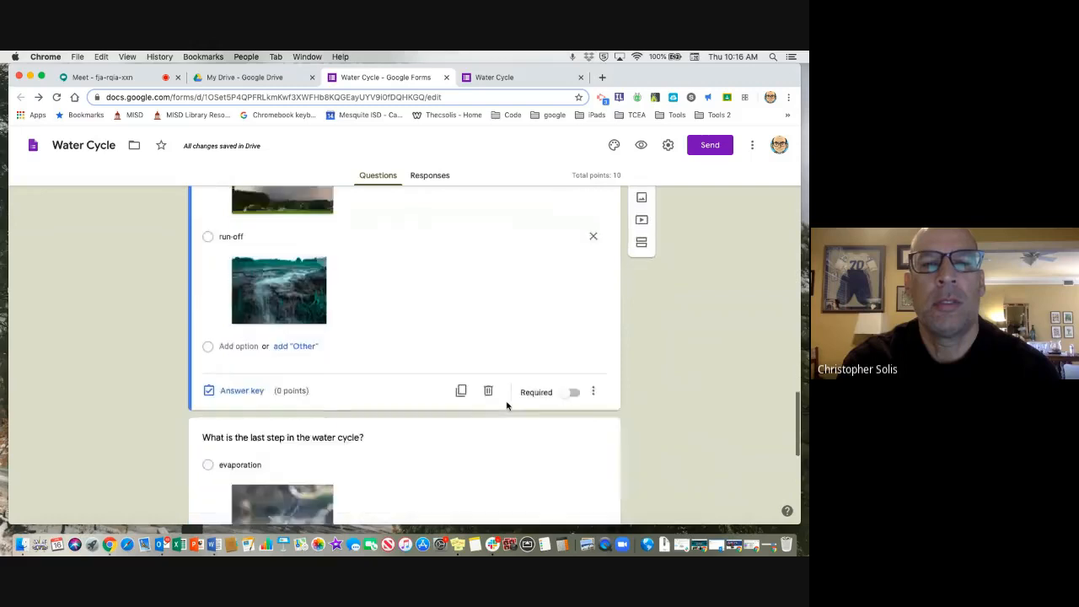
pyautogui.scroll(-5, 507, 406)
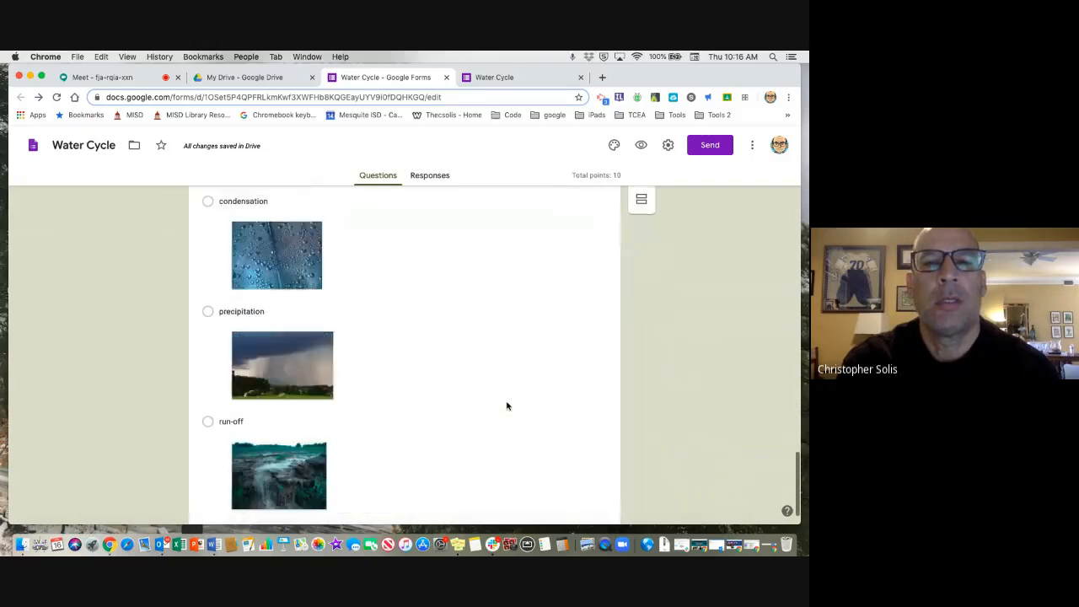
pyautogui.click(446, 409)
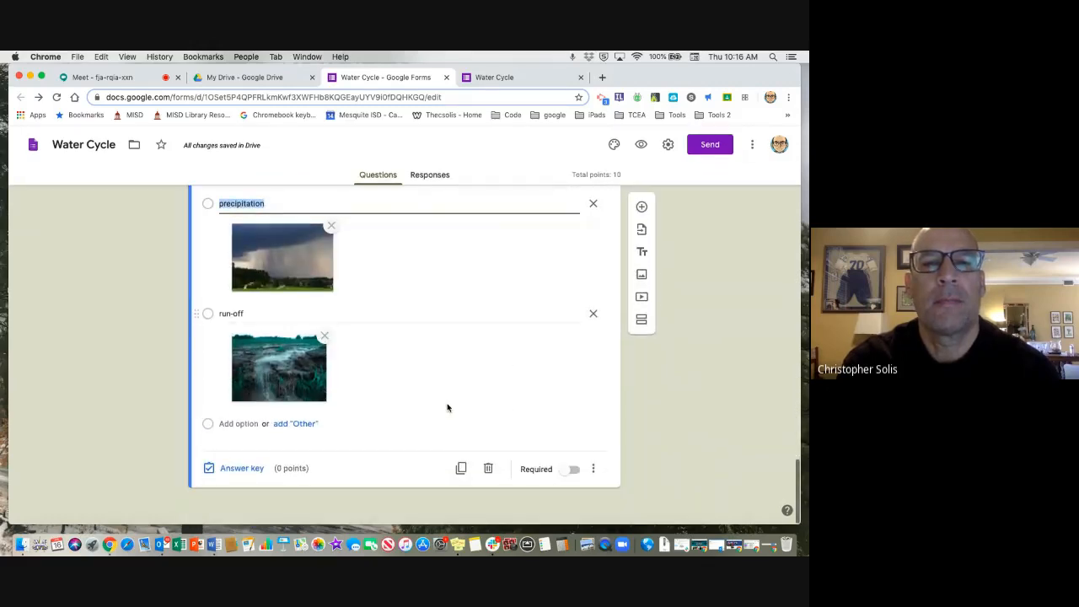
pyautogui.click(241, 468)
pyautogui.scroll(-5, 371, 468)
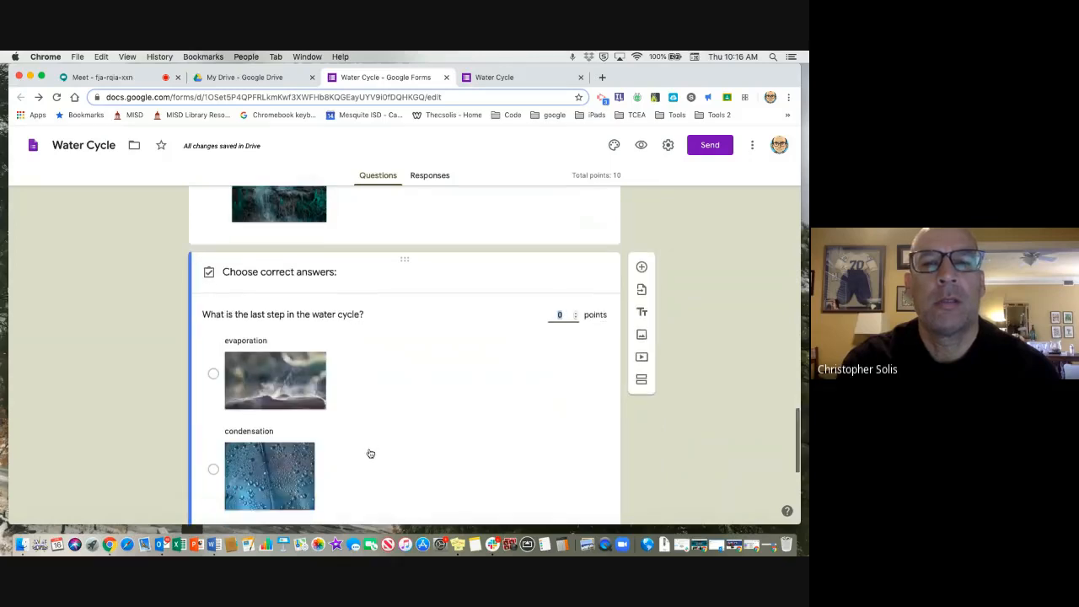
pyautogui.scroll(5, 368, 453)
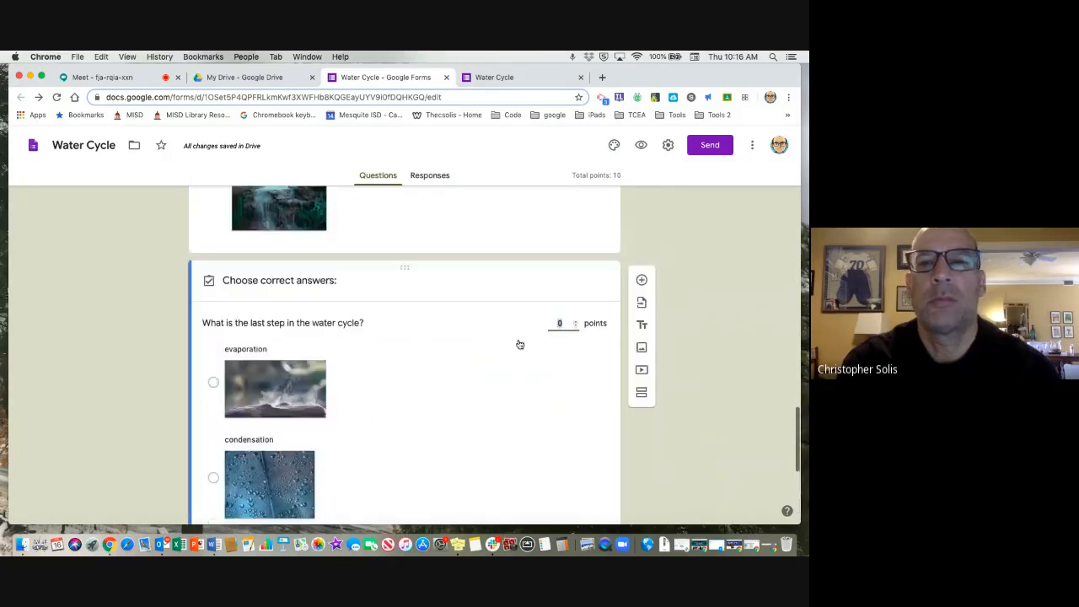
pyautogui.click(575, 320)
pyautogui.click(575, 320)
pyautogui.scroll(-4, 465, 402)
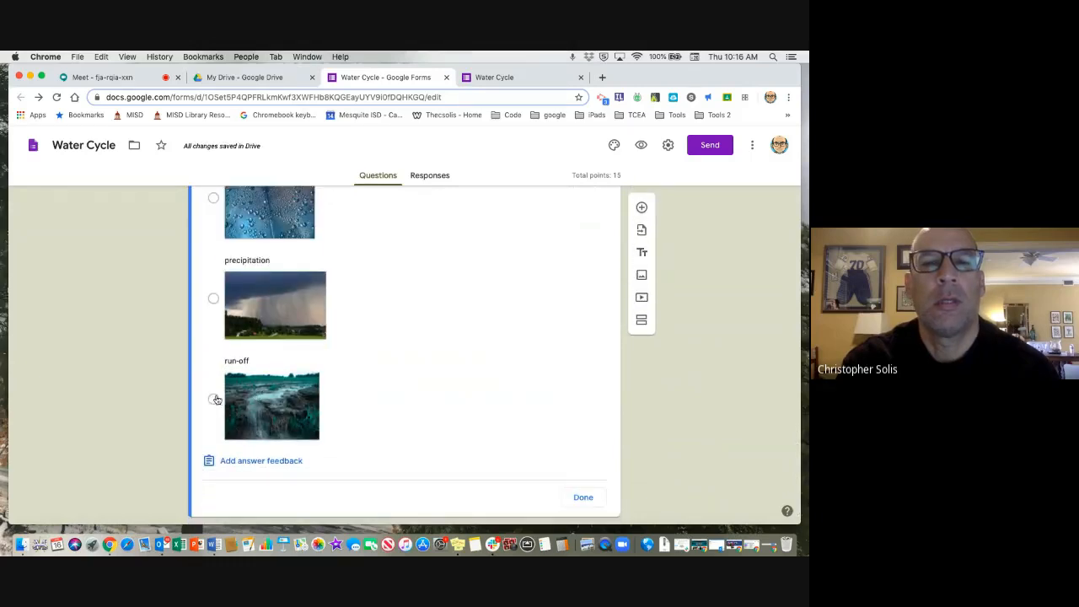
pyautogui.click(213, 398)
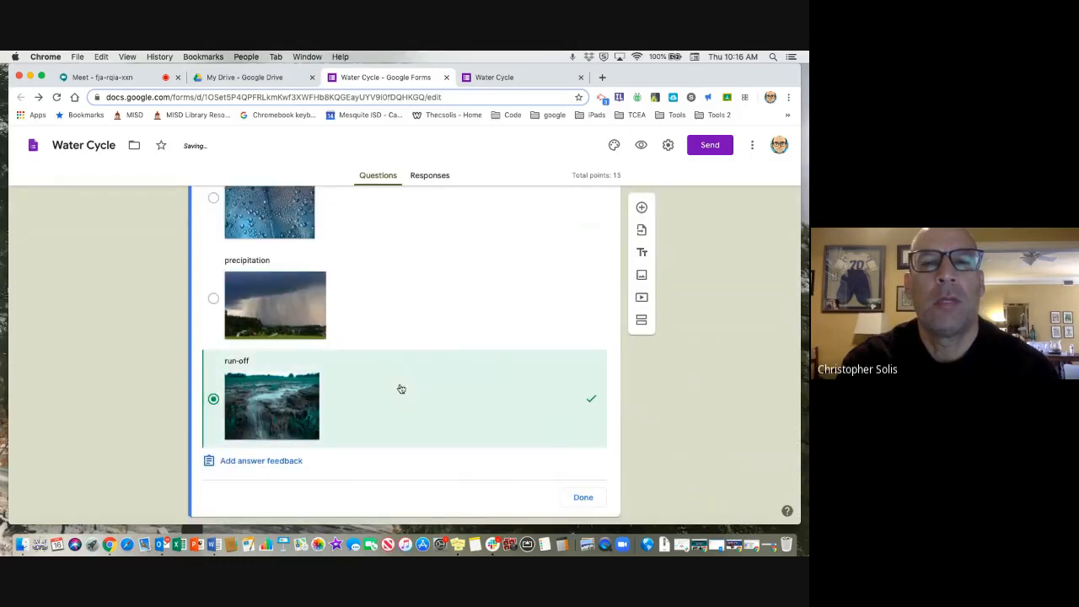
pyautogui.click(581, 496)
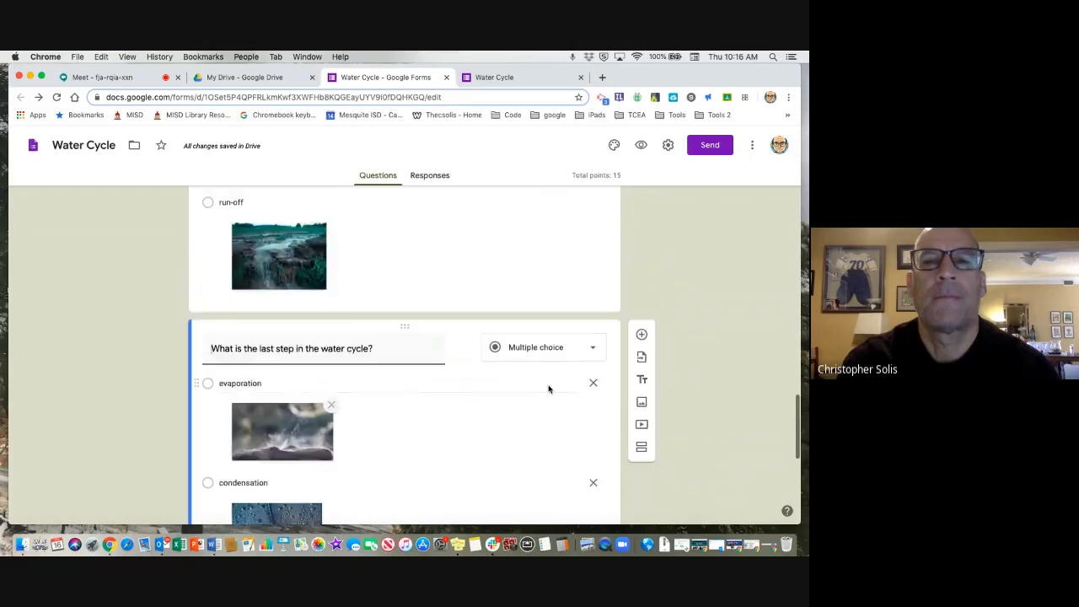
# Reopen the third-step question's answer key and make the question worth 5 points.
pyautogui.scroll(5, 548, 389)
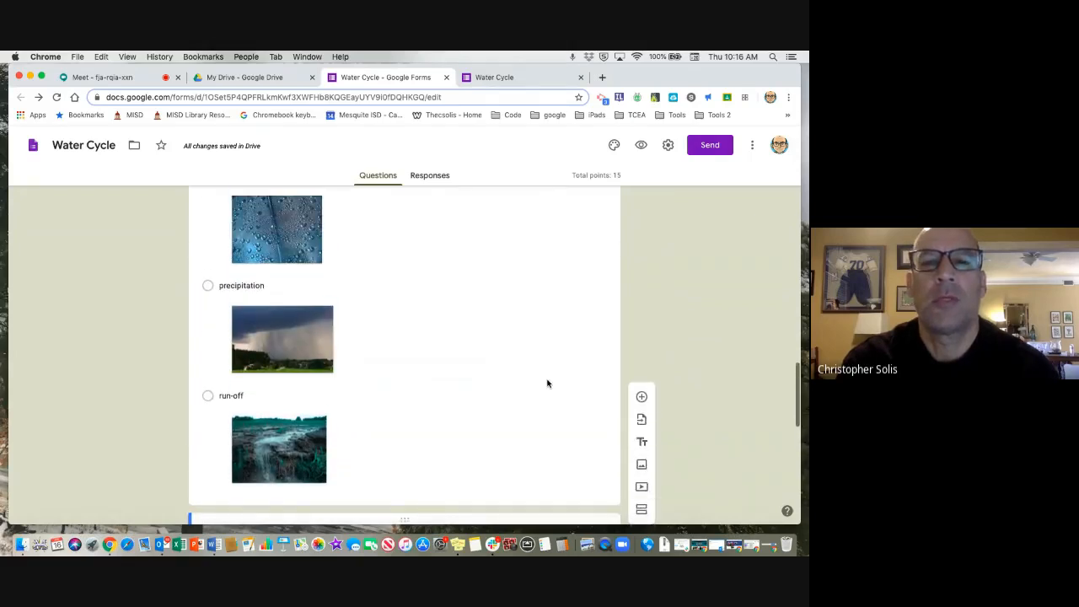
pyautogui.click(520, 386)
pyautogui.scroll(4, 520, 385)
pyautogui.scroll(-1, 520, 385)
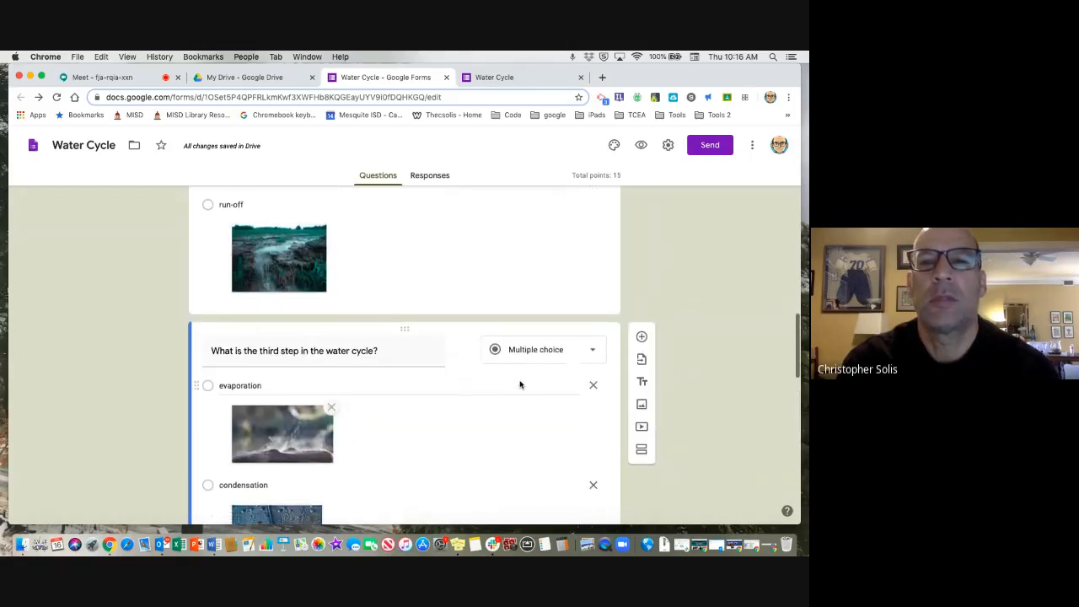
pyautogui.scroll(-9, 520, 385)
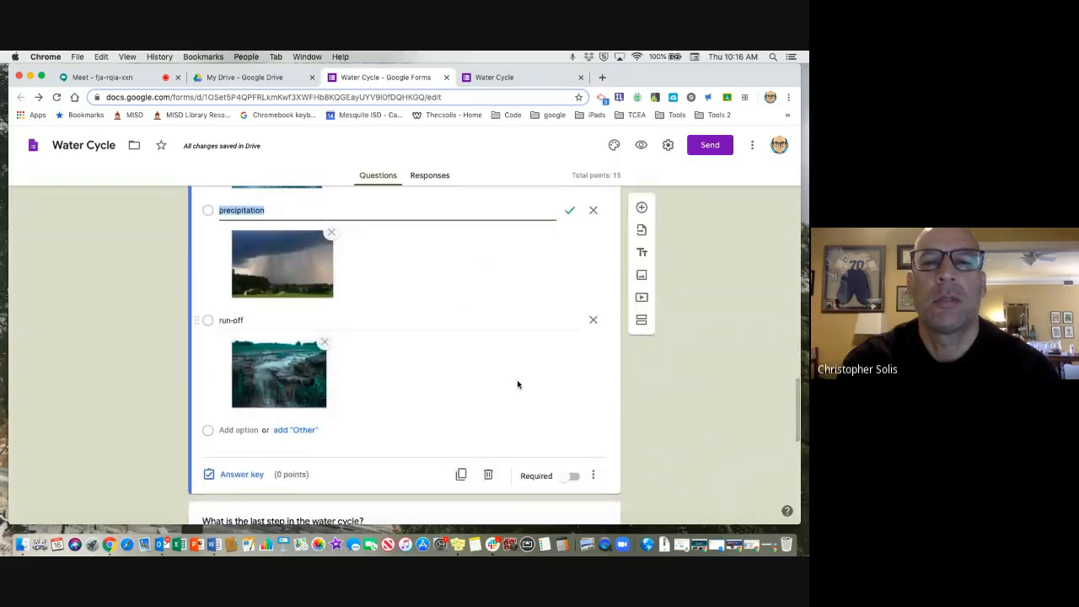
pyautogui.scroll(7, 453, 383)
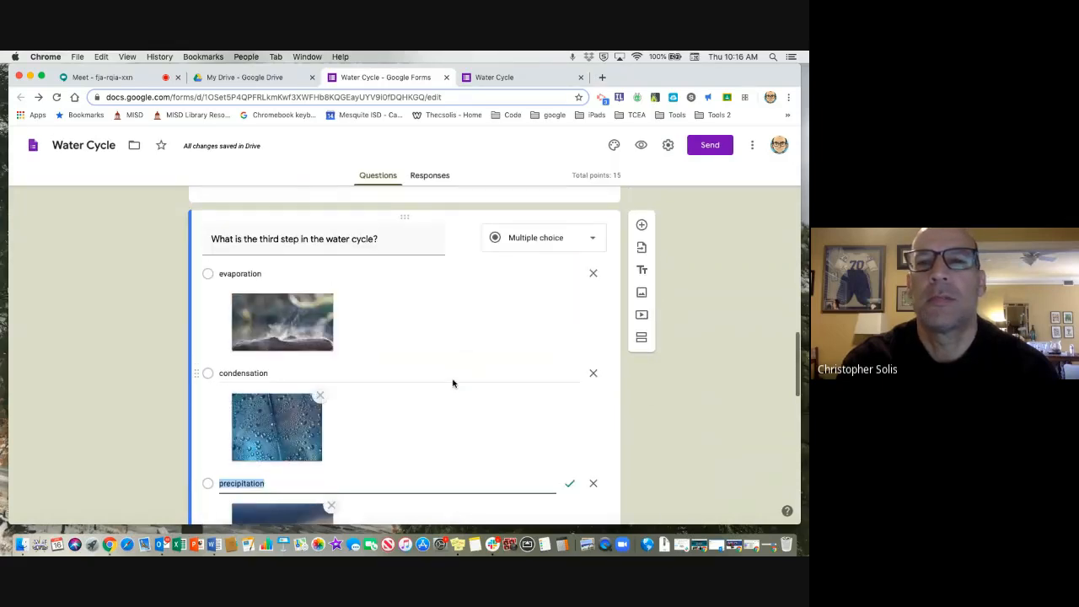
pyautogui.scroll(-1, 452, 382)
pyautogui.scroll(1, 452, 382)
pyautogui.scroll(-4, 452, 382)
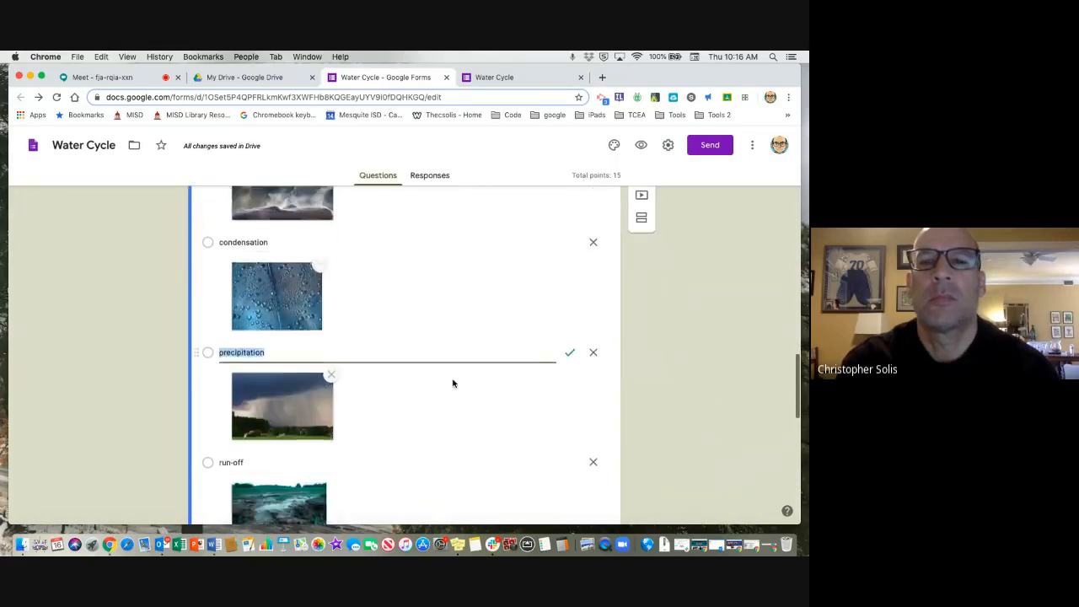
pyautogui.scroll(-4, 453, 383)
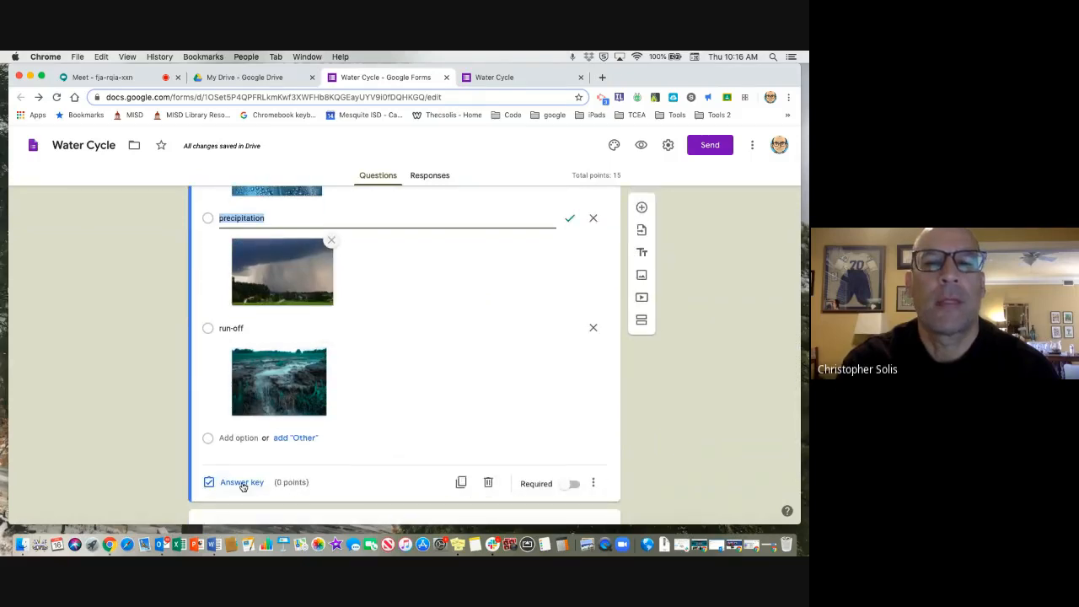
pyautogui.click(242, 483)
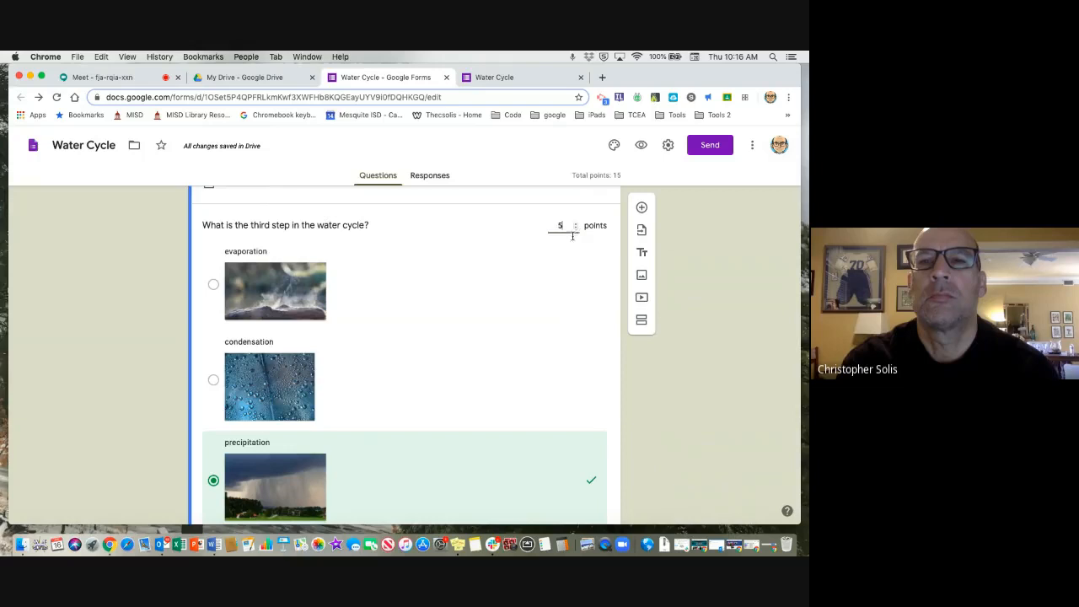
pyautogui.scroll(-5, 536, 317)
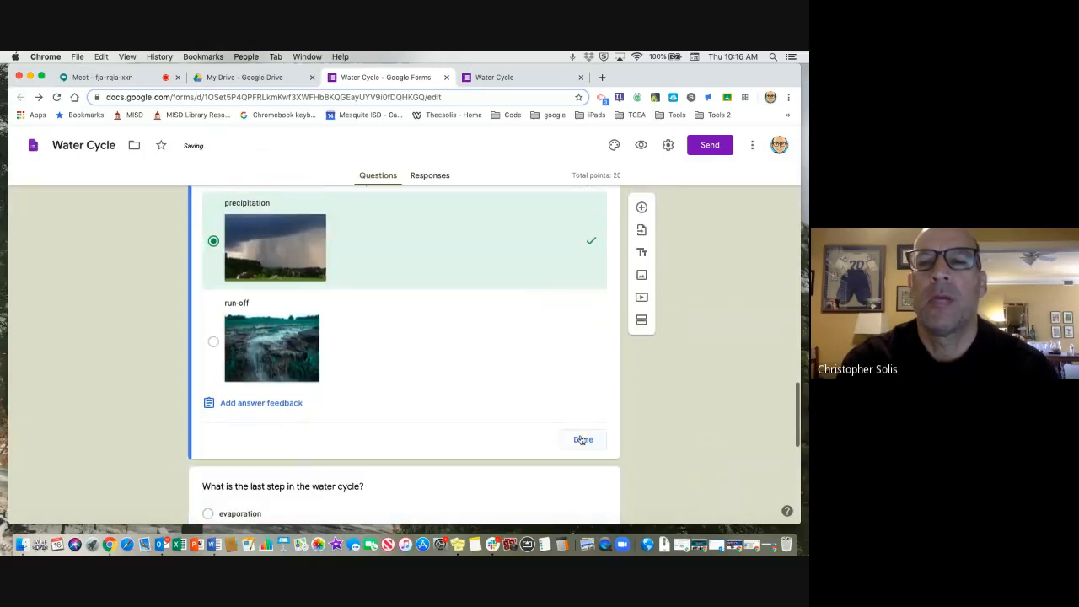
pyautogui.click(580, 438)
# Check the form's total points and questions, preview the form, and enter the respondent's first name in the Name field.
pyautogui.scroll(15, 567, 303)
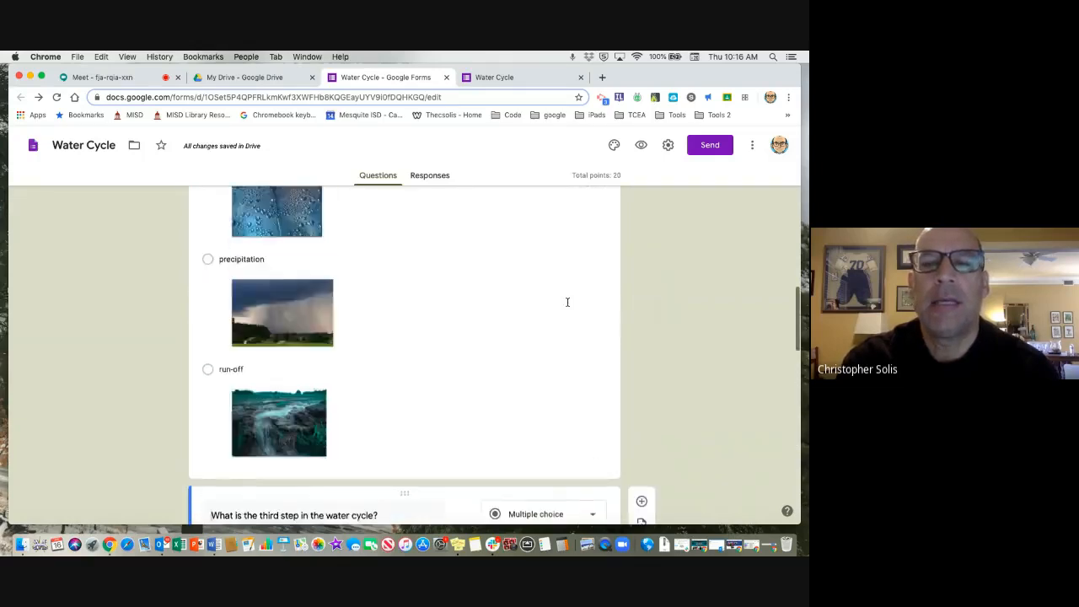
pyautogui.scroll(6, 568, 303)
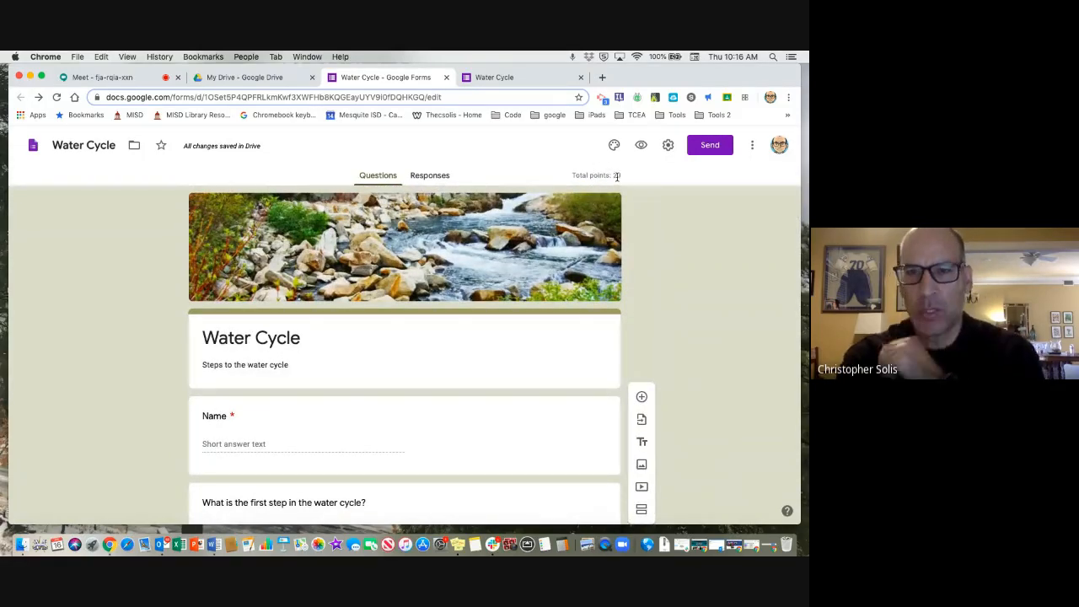
pyautogui.scroll(-2, 541, 306)
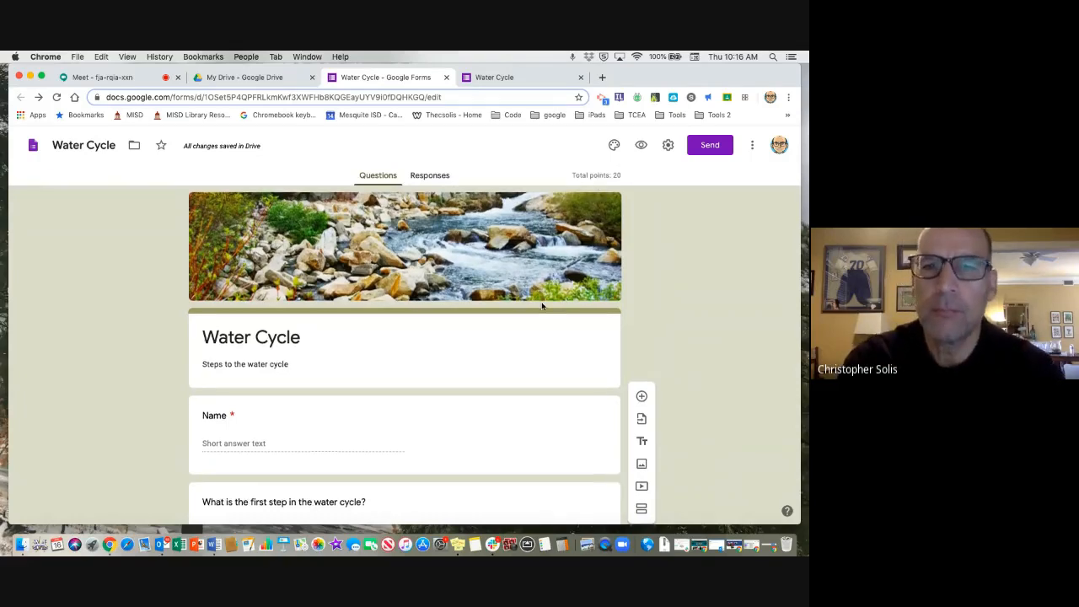
pyautogui.scroll(-6, 542, 306)
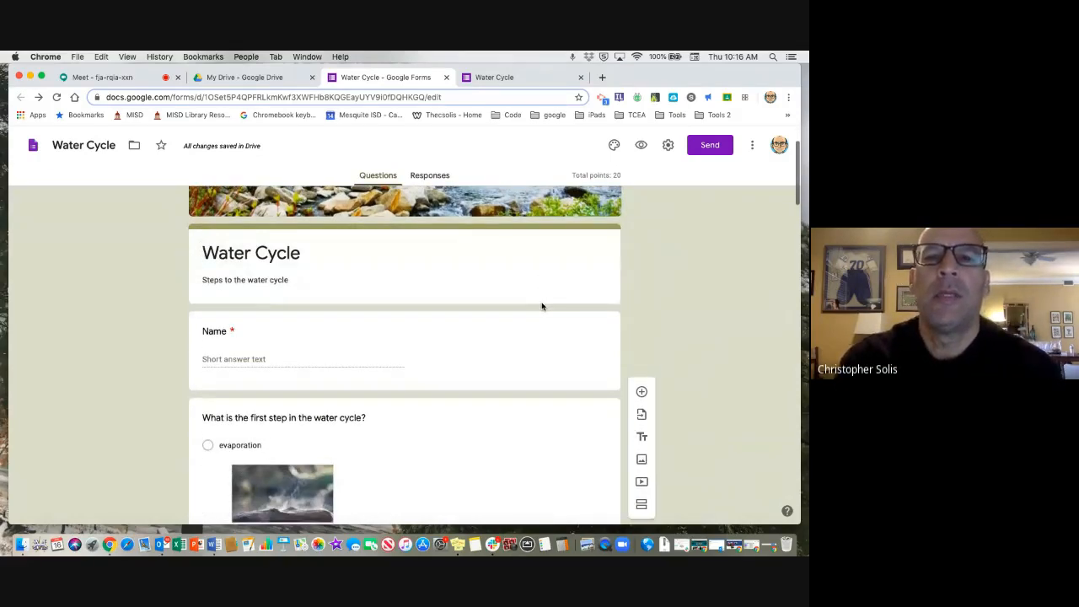
pyautogui.scroll(-16, 542, 306)
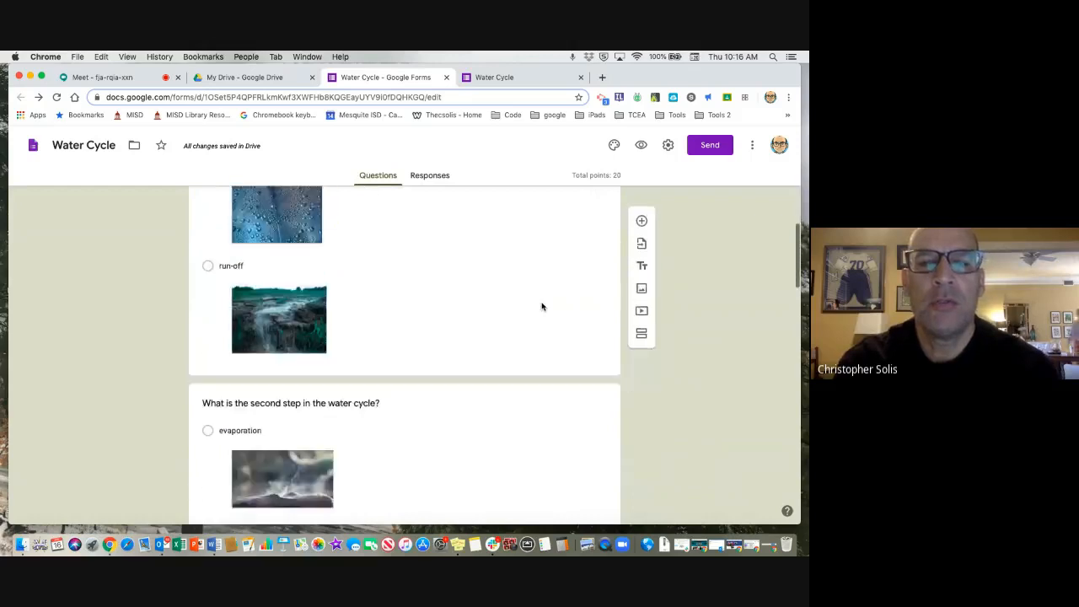
pyautogui.scroll(20, 542, 306)
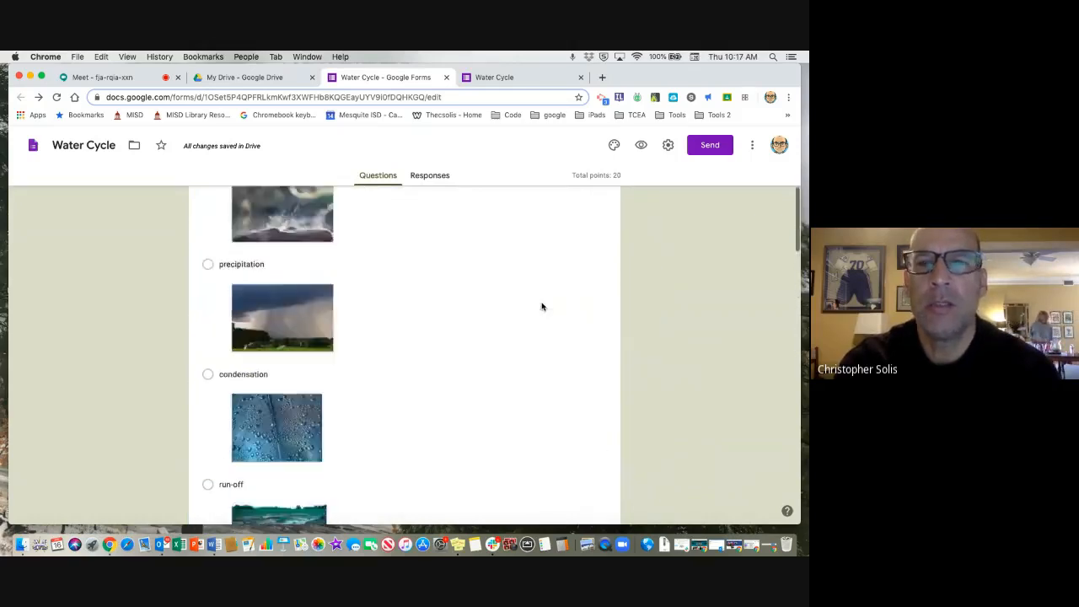
pyautogui.click(642, 146)
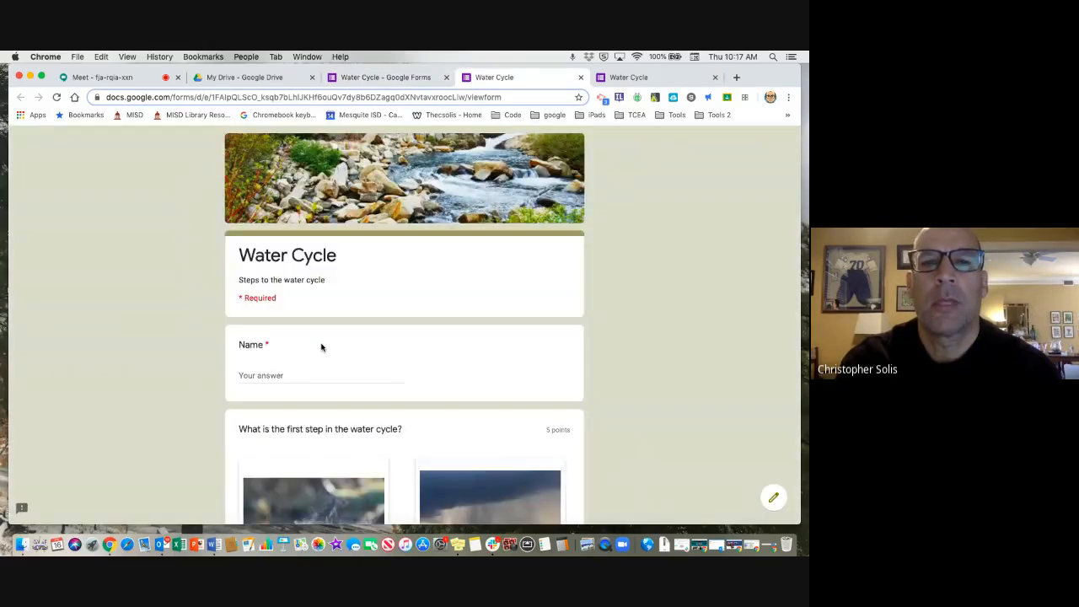
pyautogui.click(301, 374)
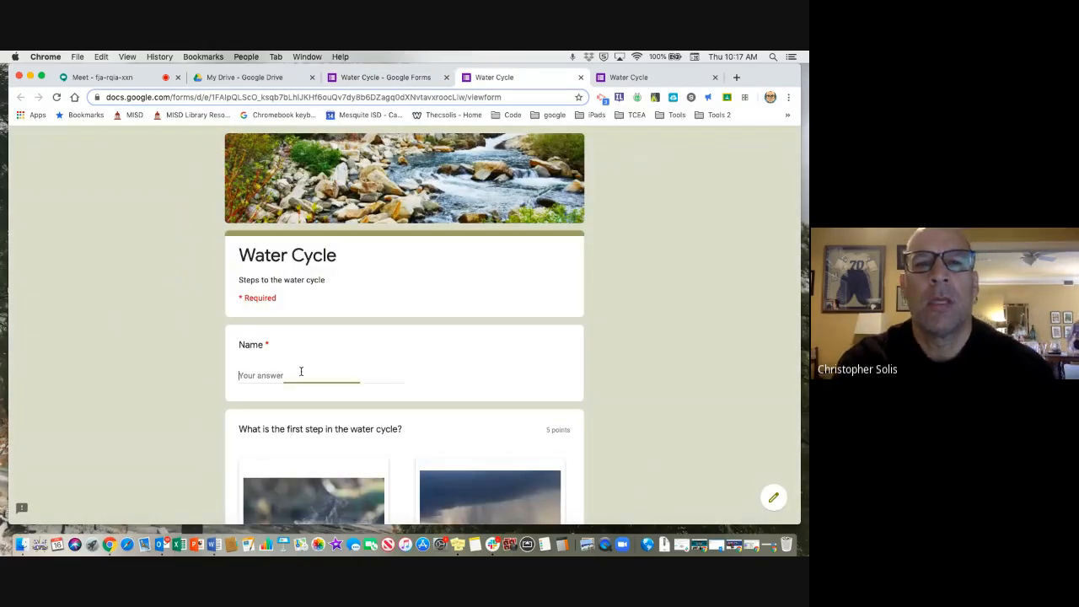
pyautogui.write('Chris')
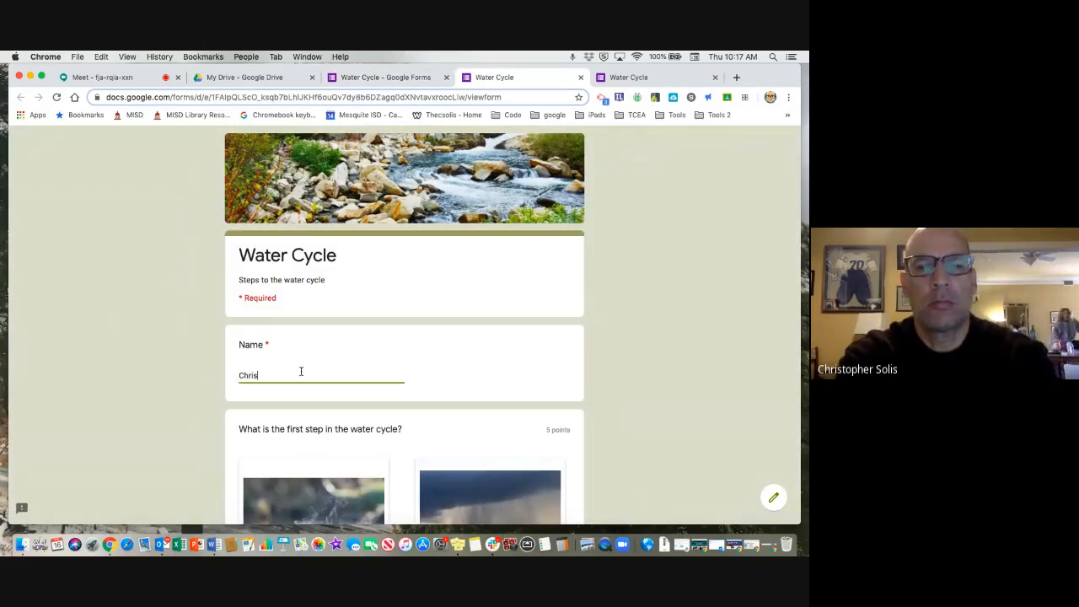
# Answer the first-step question with evaporation and the second-step question with run-off in the quiz preview.
pyautogui.scroll(-5, 302, 372)
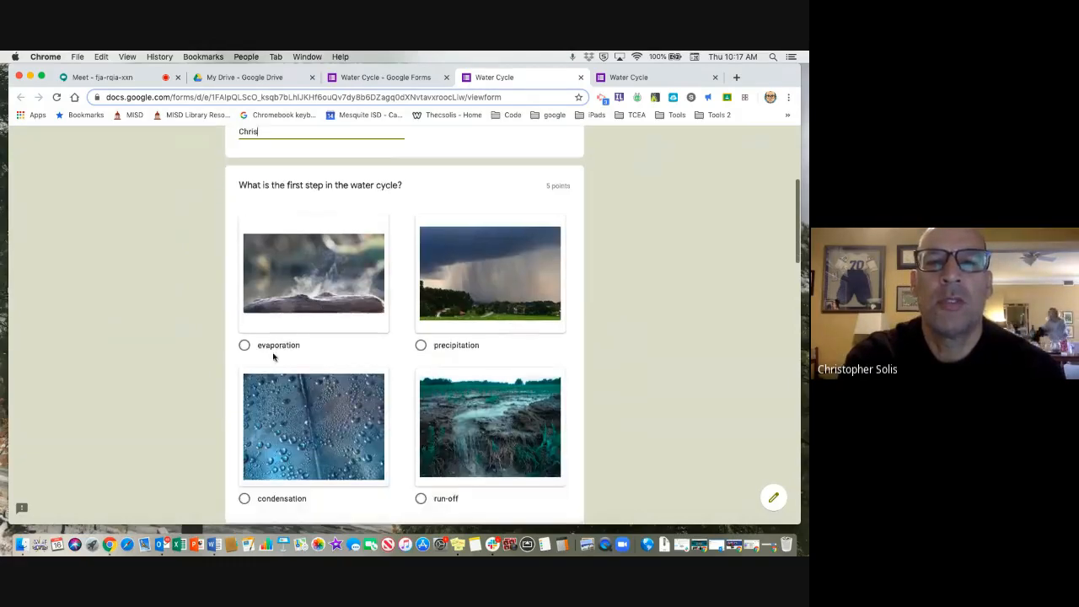
pyautogui.click(244, 344)
pyautogui.scroll(-7, 330, 376)
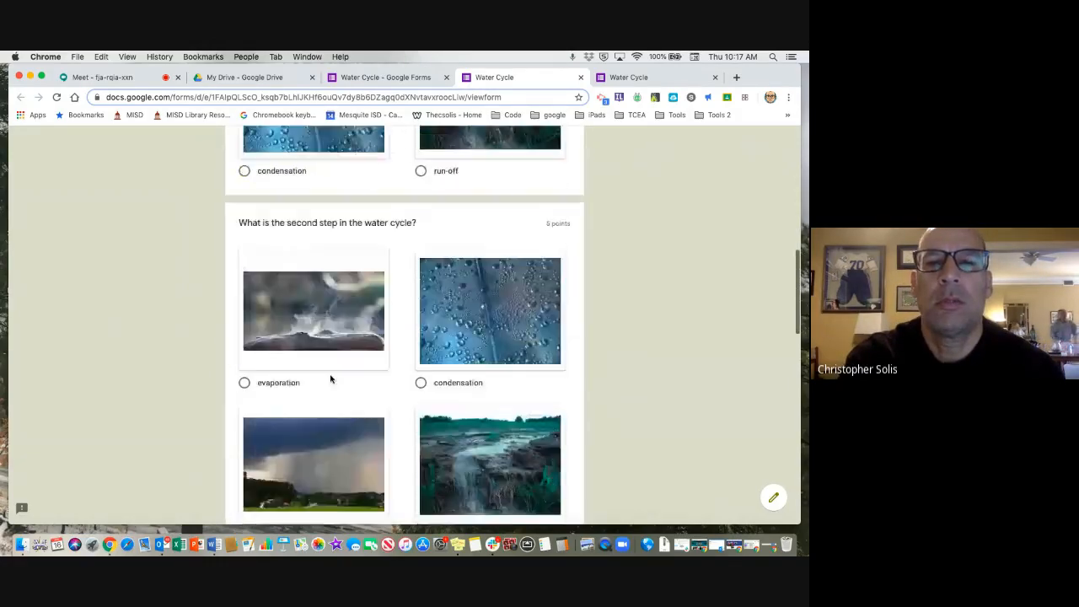
pyautogui.scroll(-2, 384, 454)
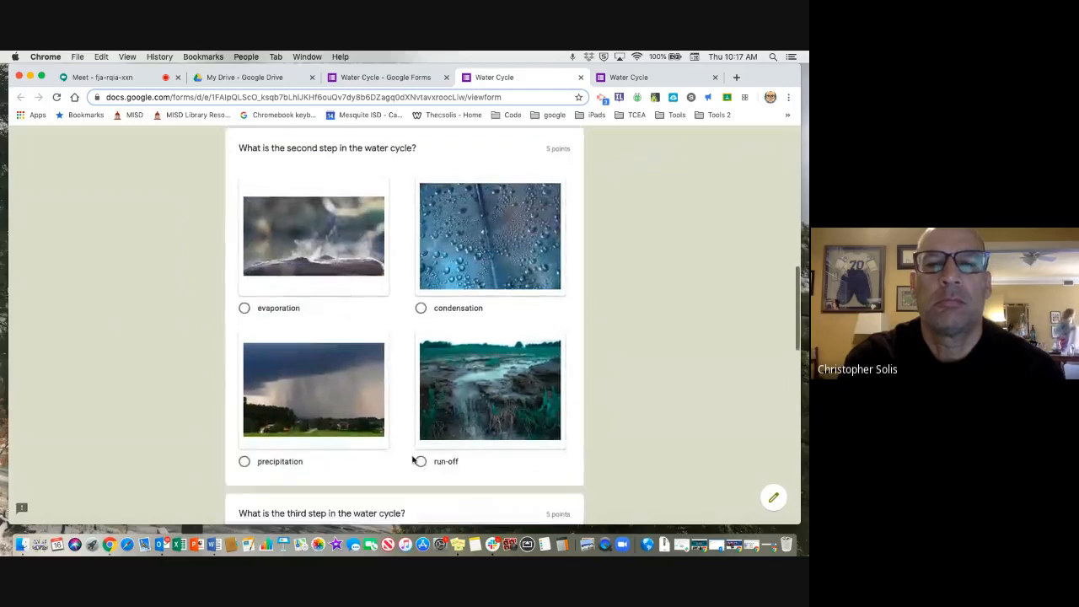
pyautogui.click(421, 460)
# Answer the third-step question with condensation and the last-step question with precipitation, and submit the quiz.
pyautogui.scroll(-2, 423, 463)
pyautogui.scroll(-6, 423, 462)
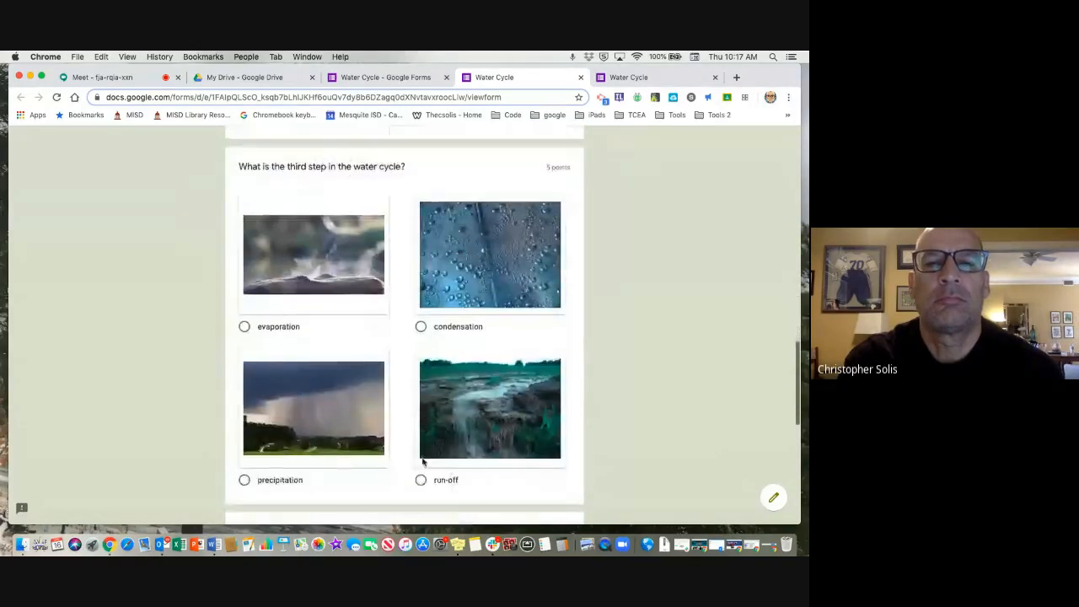
pyautogui.click(422, 327)
pyautogui.scroll(-10, 422, 340)
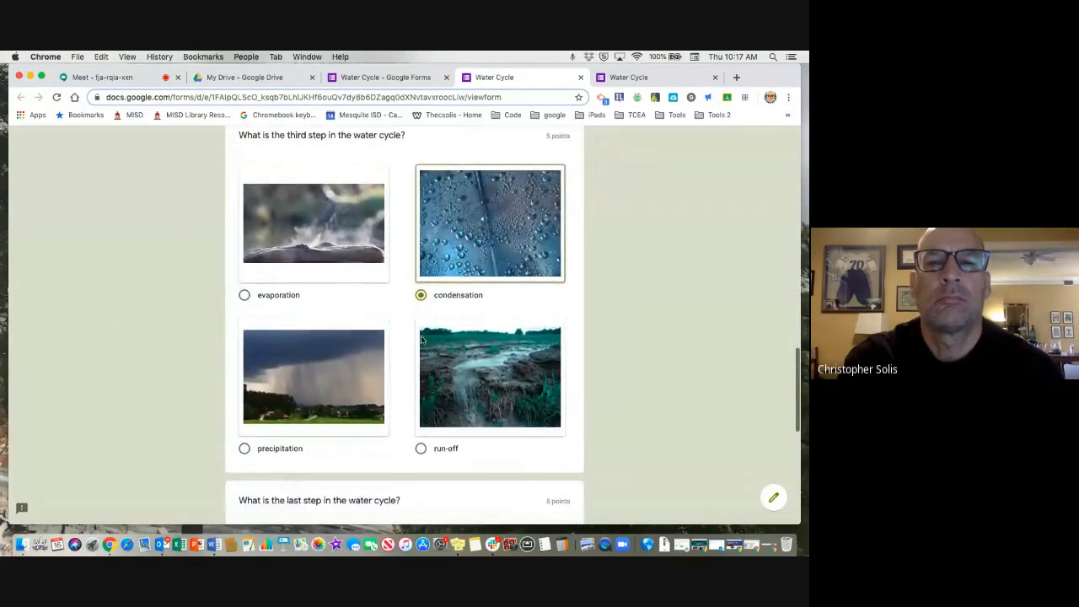
pyautogui.click(255, 434)
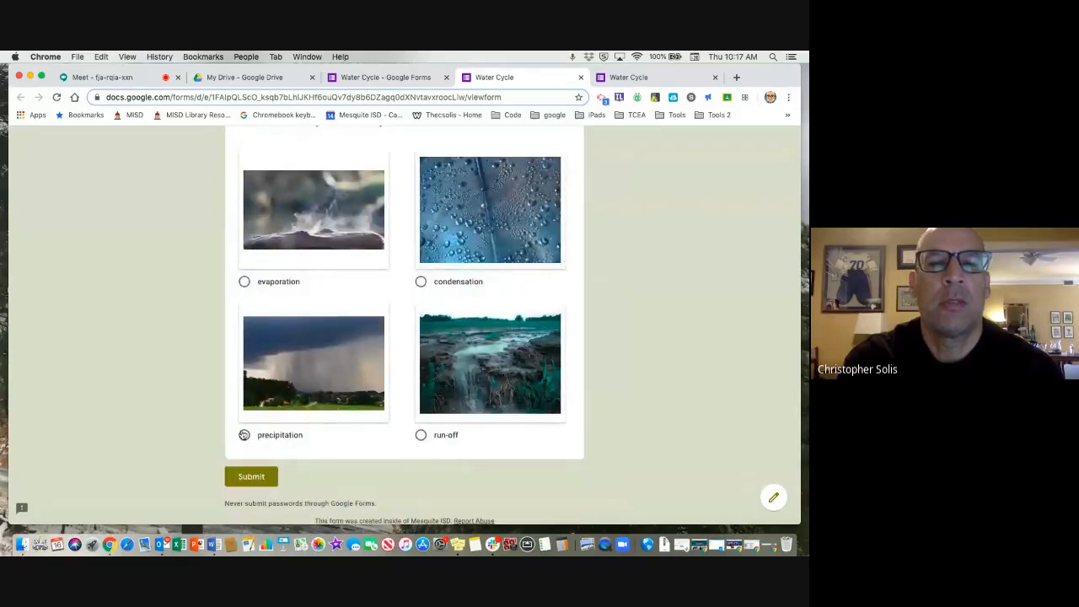
pyautogui.scroll(-1, 256, 438)
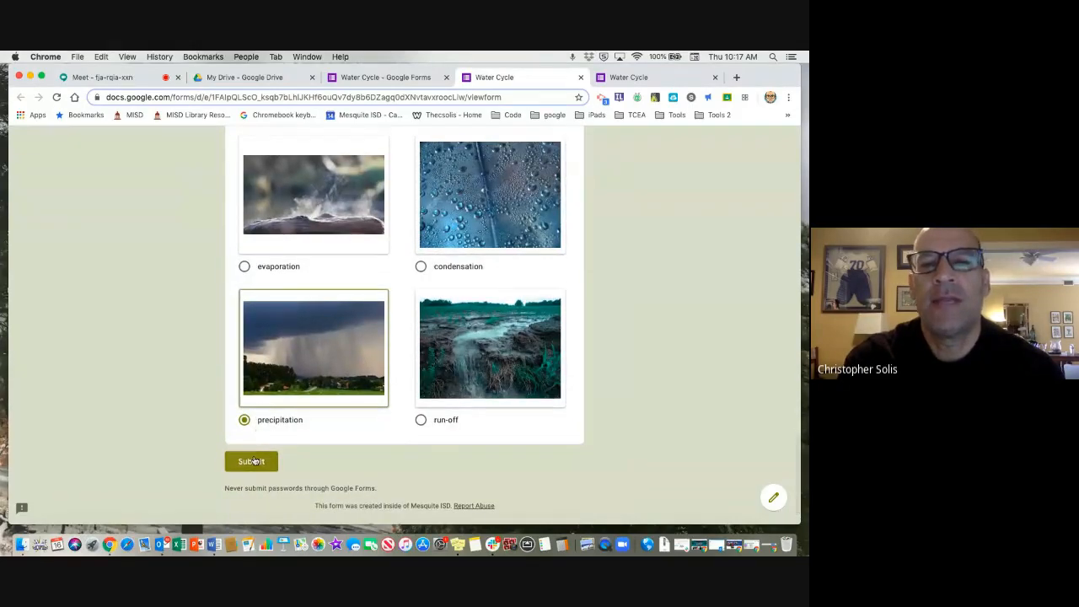
pyautogui.click(254, 461)
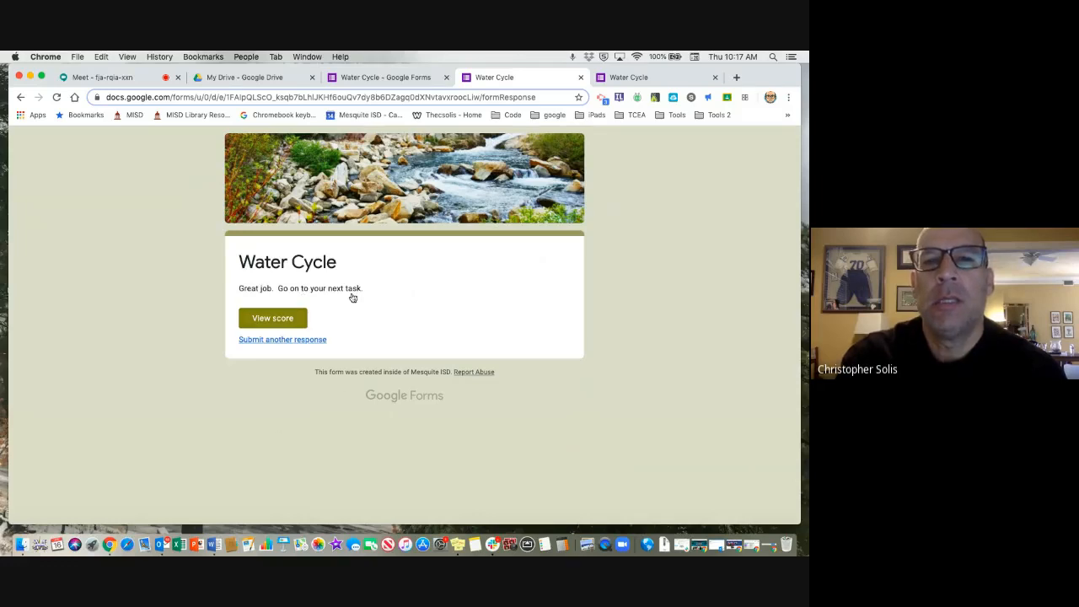
# View the score of the submitted quiz and review the total points and the marking of each answer.
pyautogui.click(283, 318)
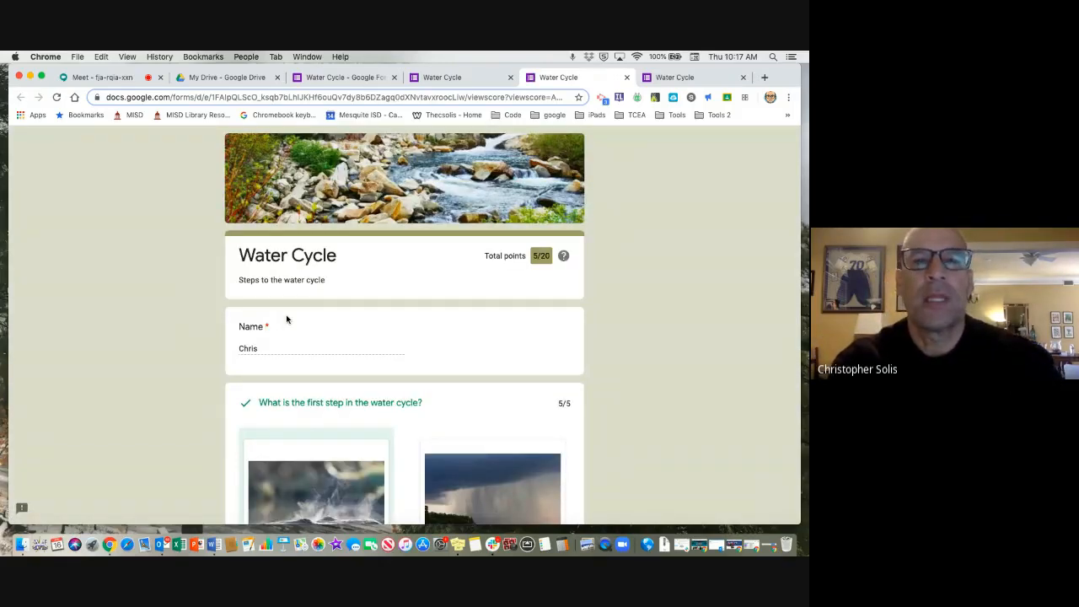
pyautogui.scroll(-4, 287, 320)
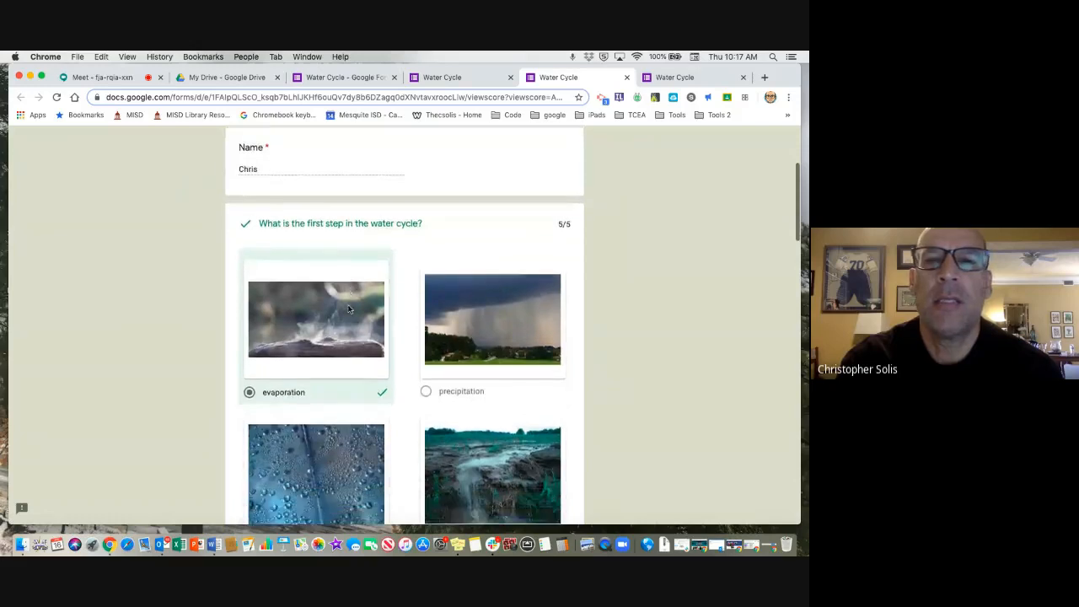
pyautogui.scroll(3, 349, 310)
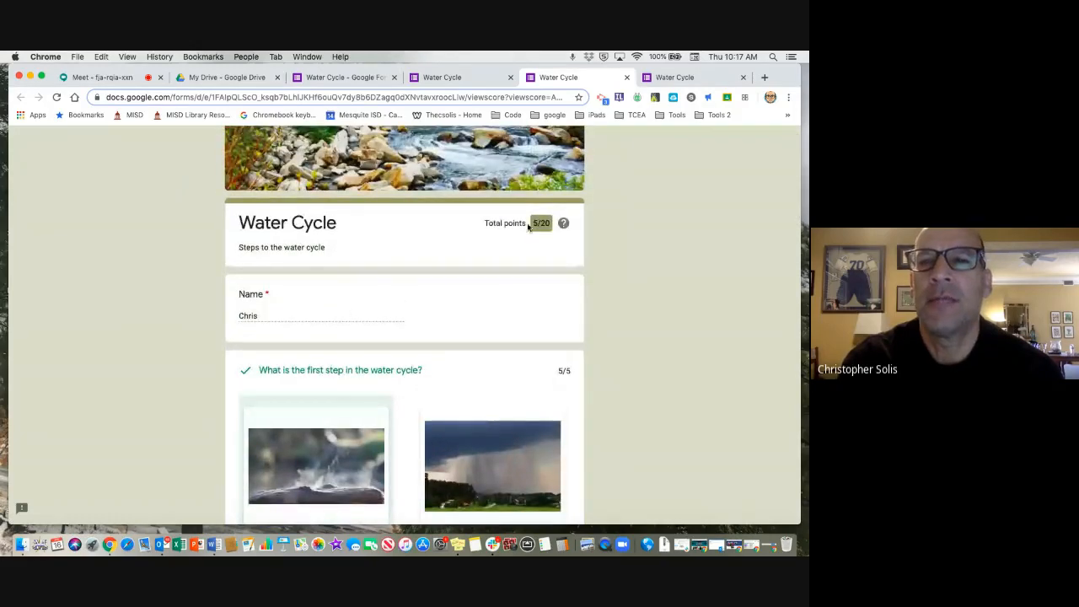
pyautogui.scroll(-7, 510, 320)
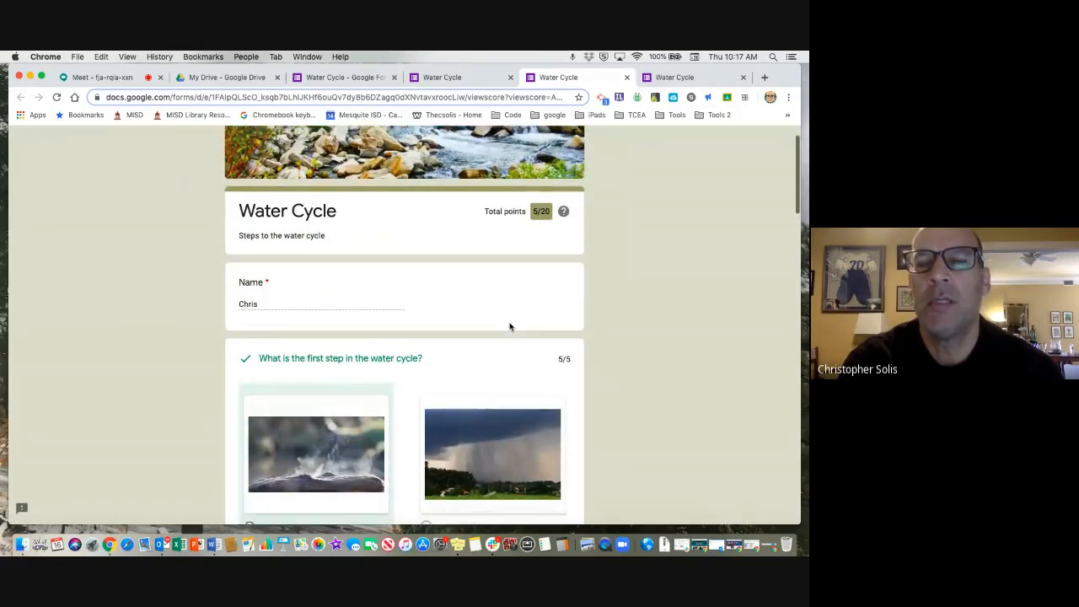
pyautogui.scroll(-4, 510, 327)
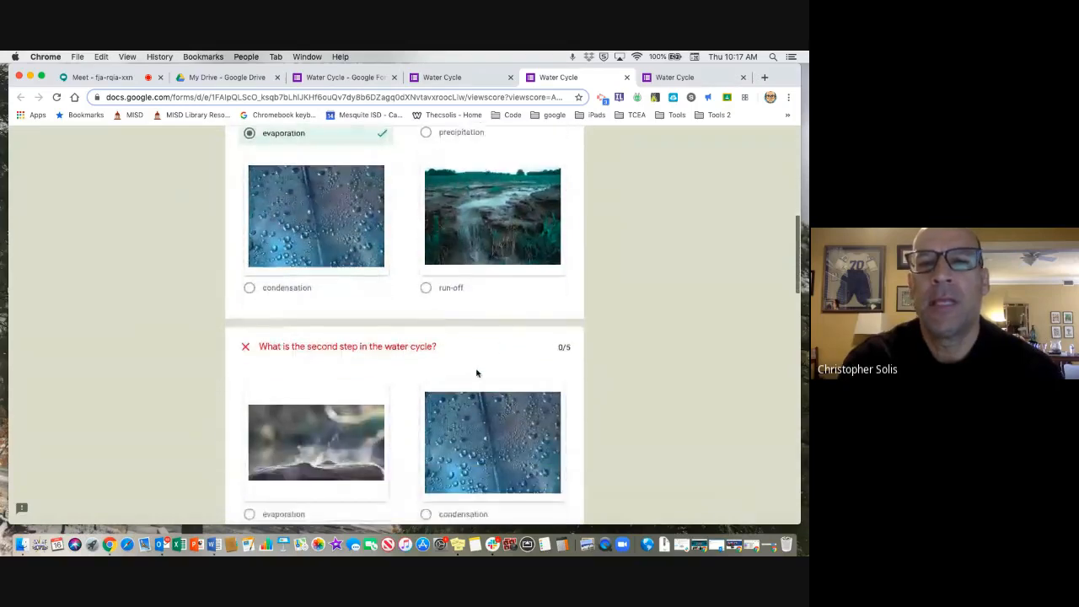
pyautogui.scroll(-8, 477, 373)
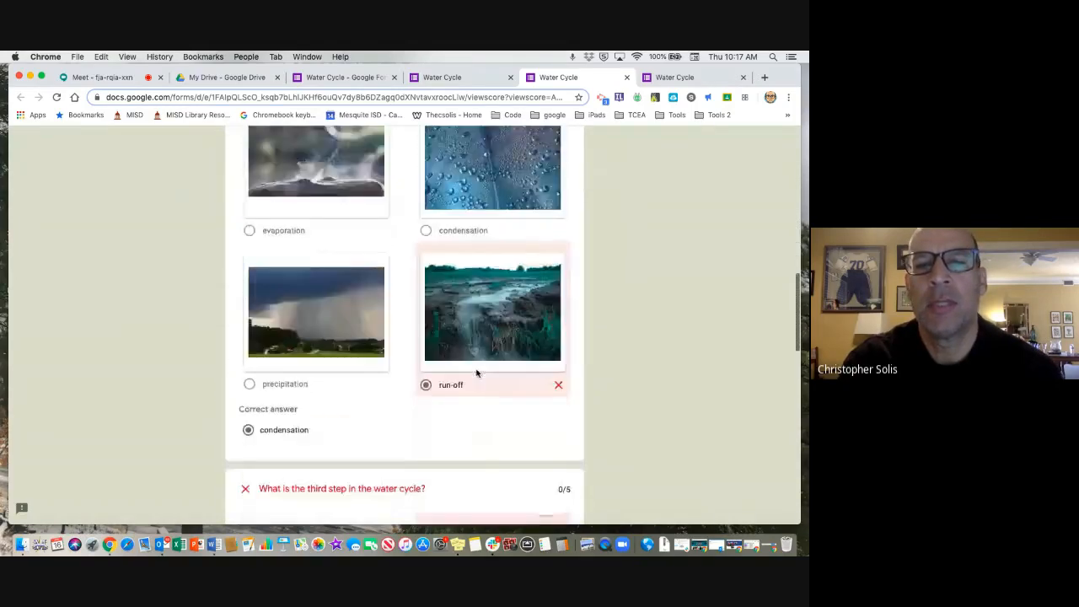
pyautogui.scroll(8, 477, 373)
pyautogui.scroll(12, 477, 373)
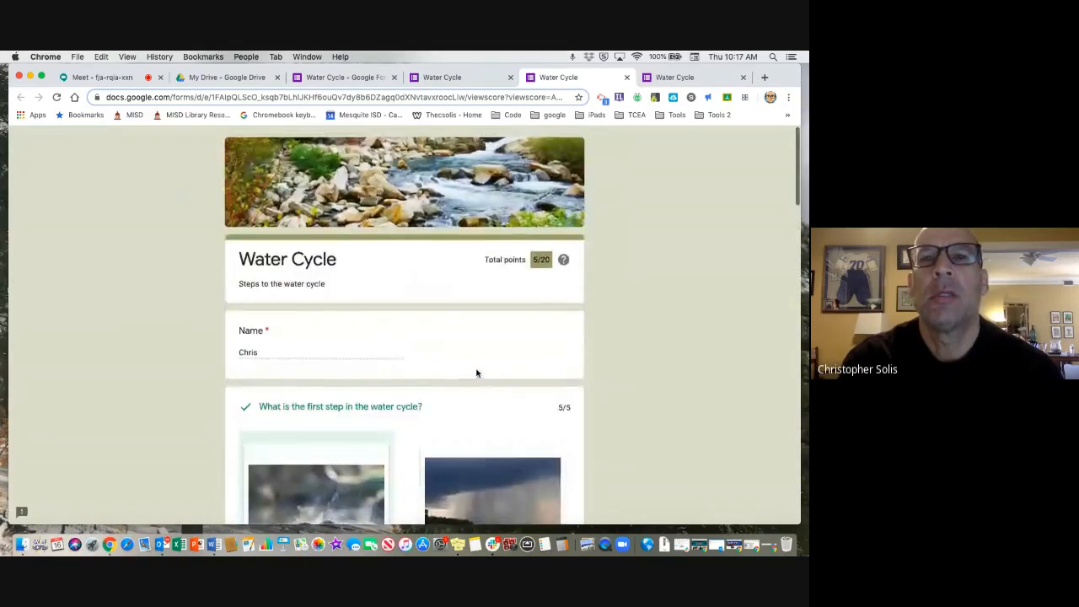
# Return to the form editor and examine the response summary, including insights, frequently missed questions and the answer chart for each question.
pyautogui.click(367, 78)
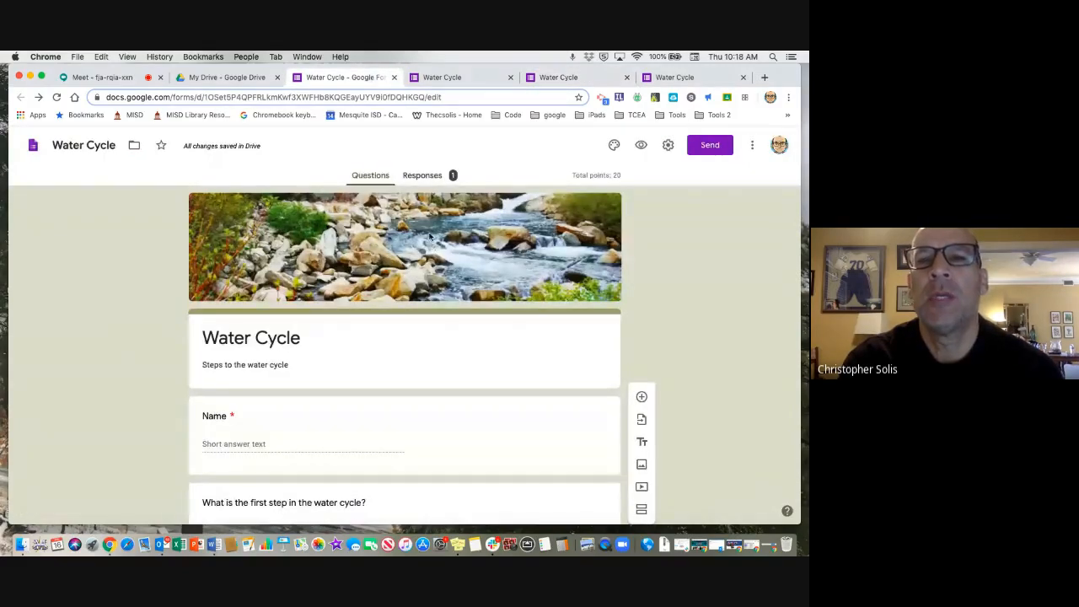
pyautogui.click(424, 176)
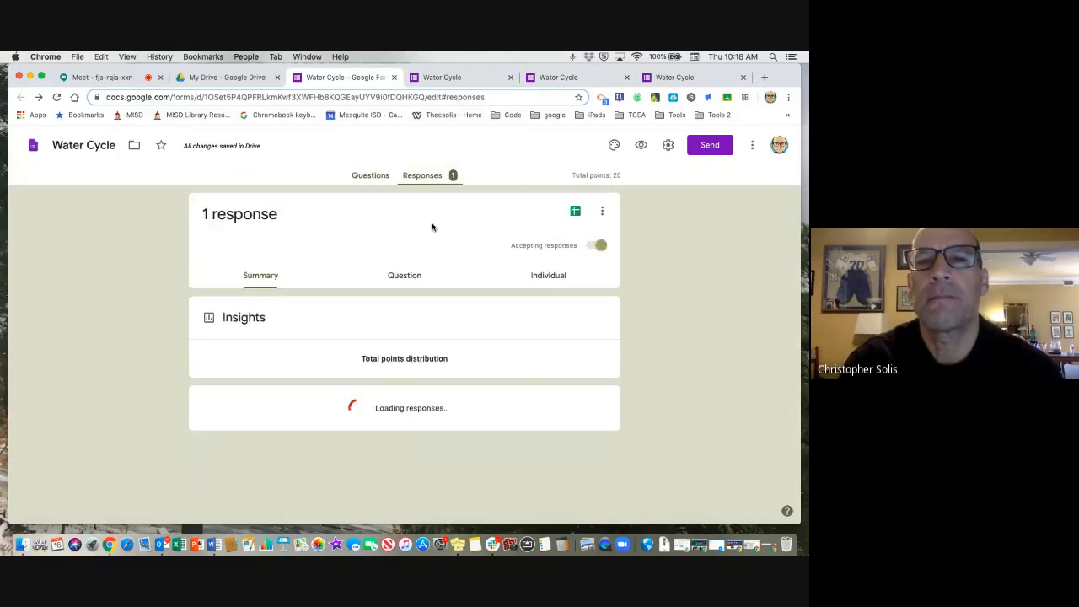
pyautogui.scroll(-5, 424, 305)
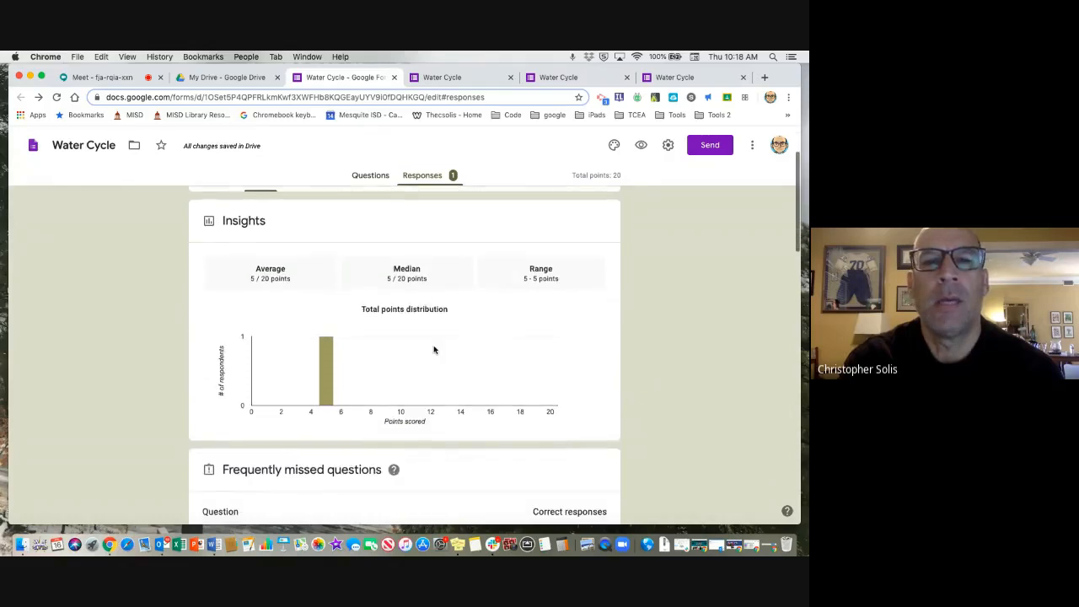
pyautogui.scroll(-5, 434, 354)
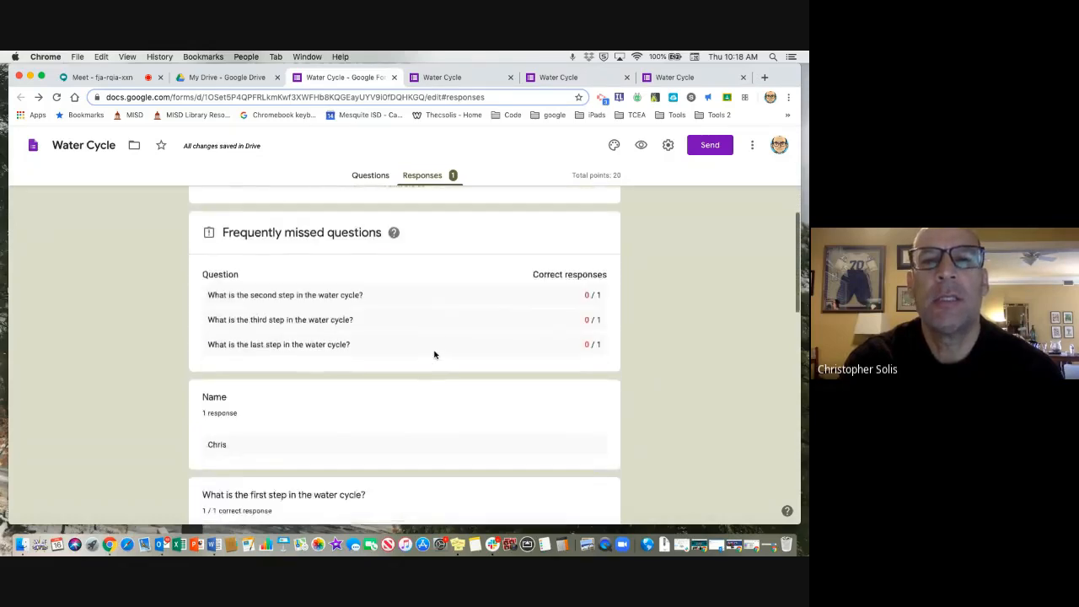
pyautogui.scroll(-6, 434, 354)
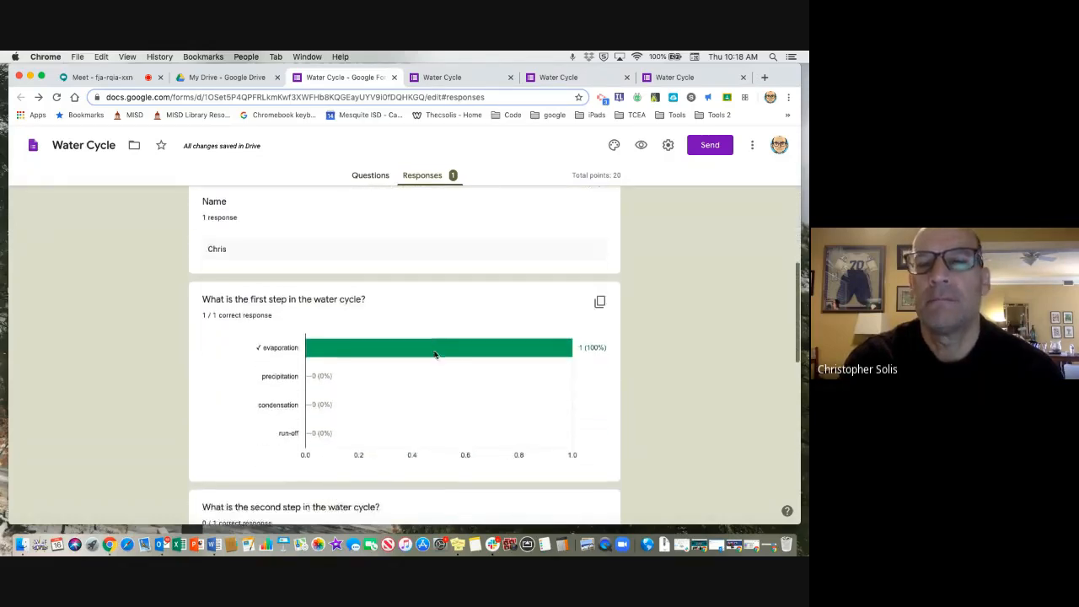
pyautogui.scroll(-5, 434, 354)
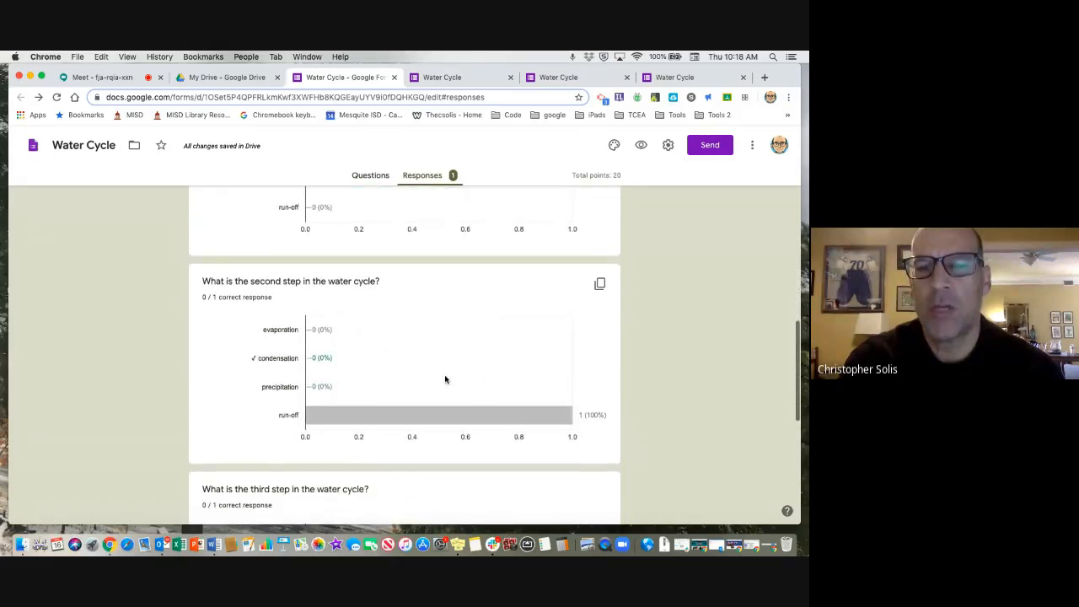
pyautogui.scroll(-2, 440, 367)
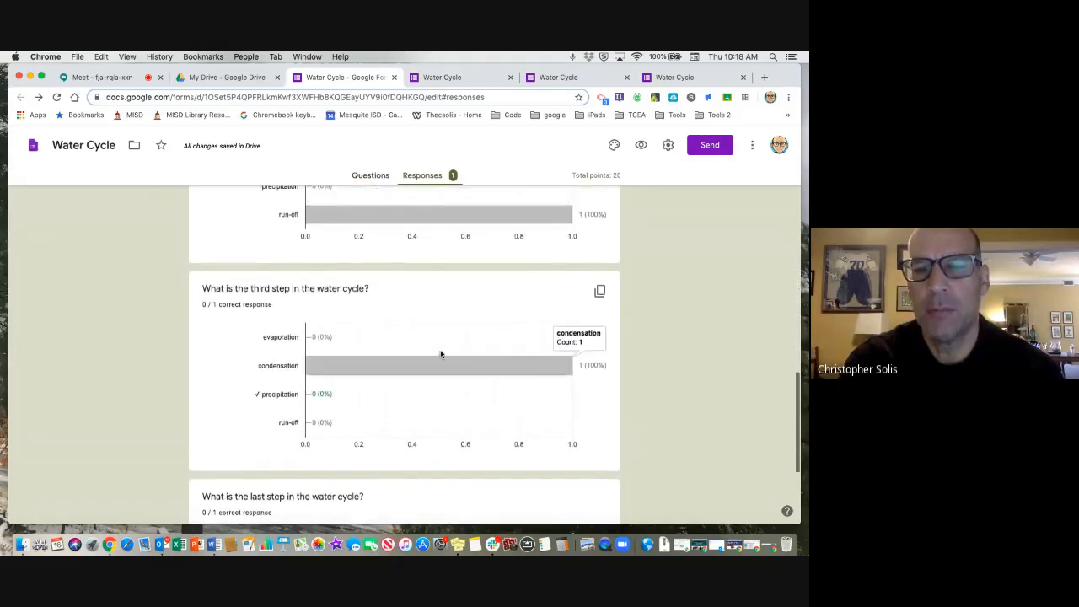
pyautogui.scroll(8, 440, 354)
pyautogui.scroll(15, 440, 354)
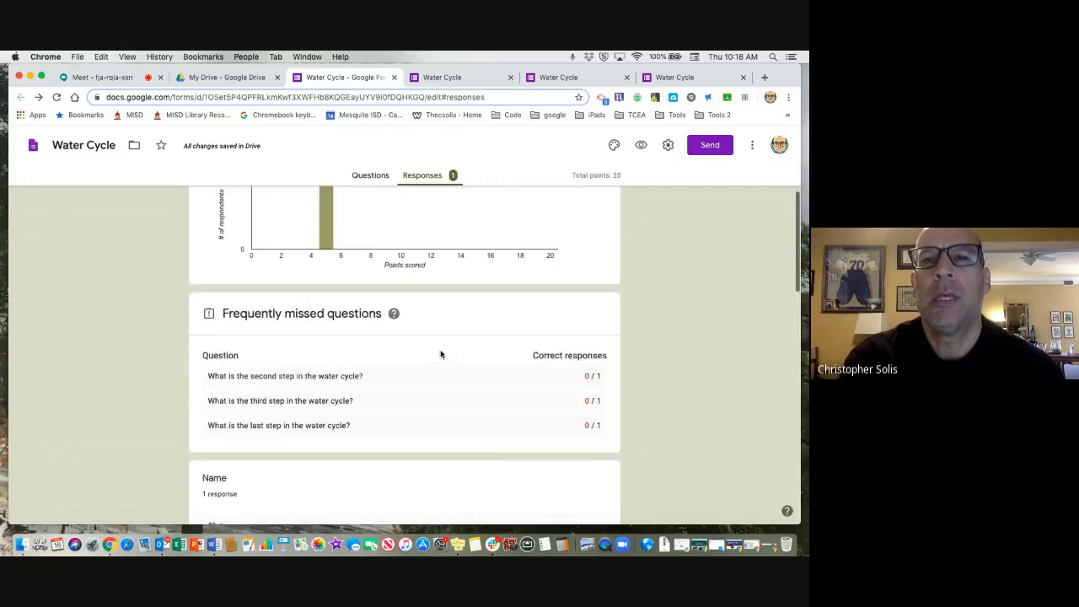
pyautogui.scroll(2, 440, 354)
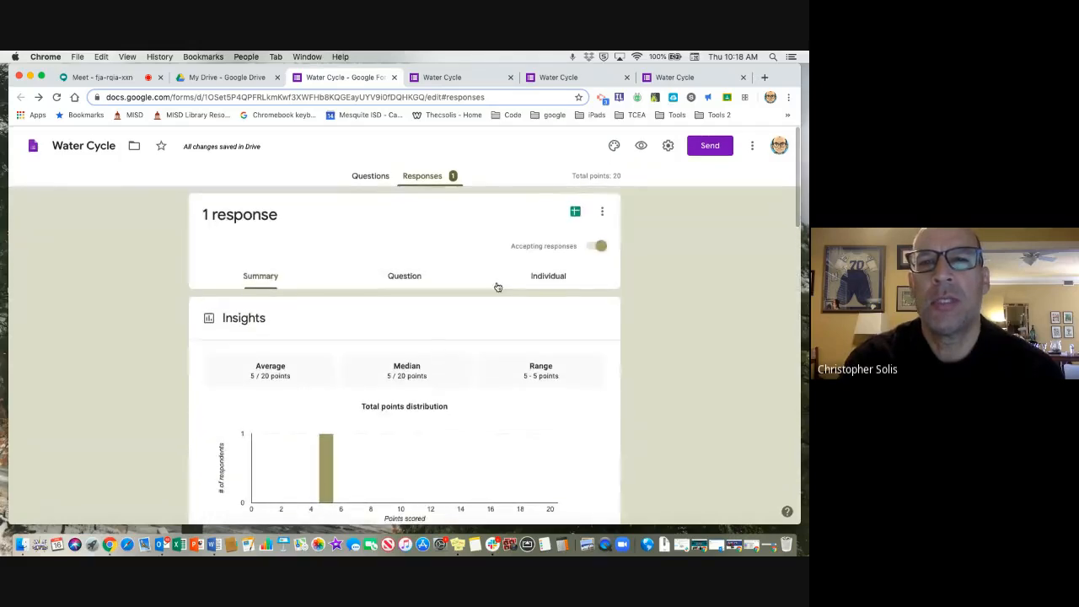
# Inspect the new and existing spreadsheet options for the response destination, and close them without linking a spreadsheet.
pyautogui.click(575, 212)
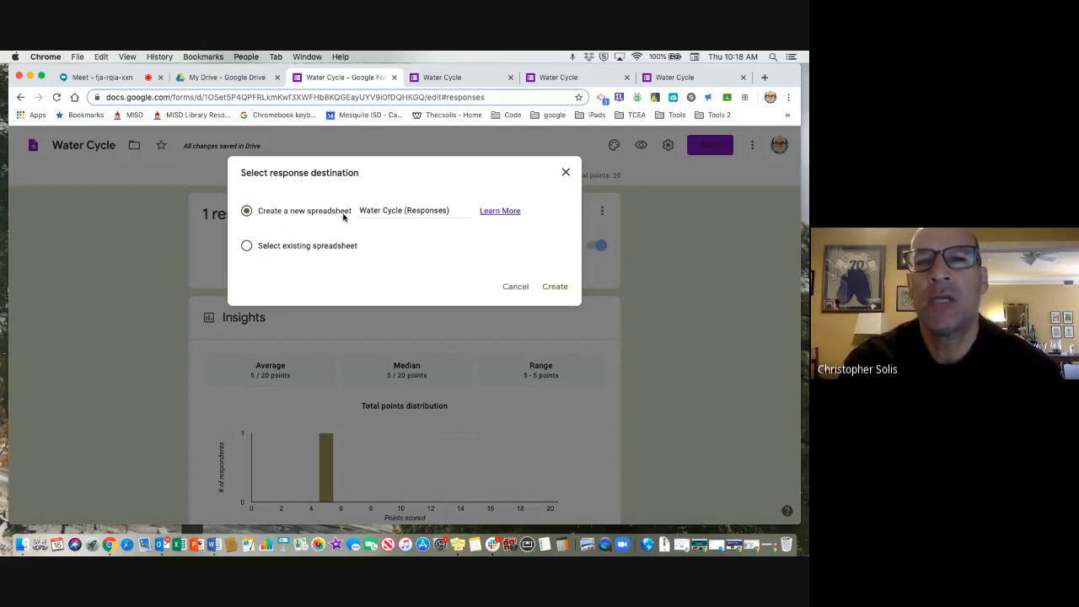
pyautogui.click(247, 246)
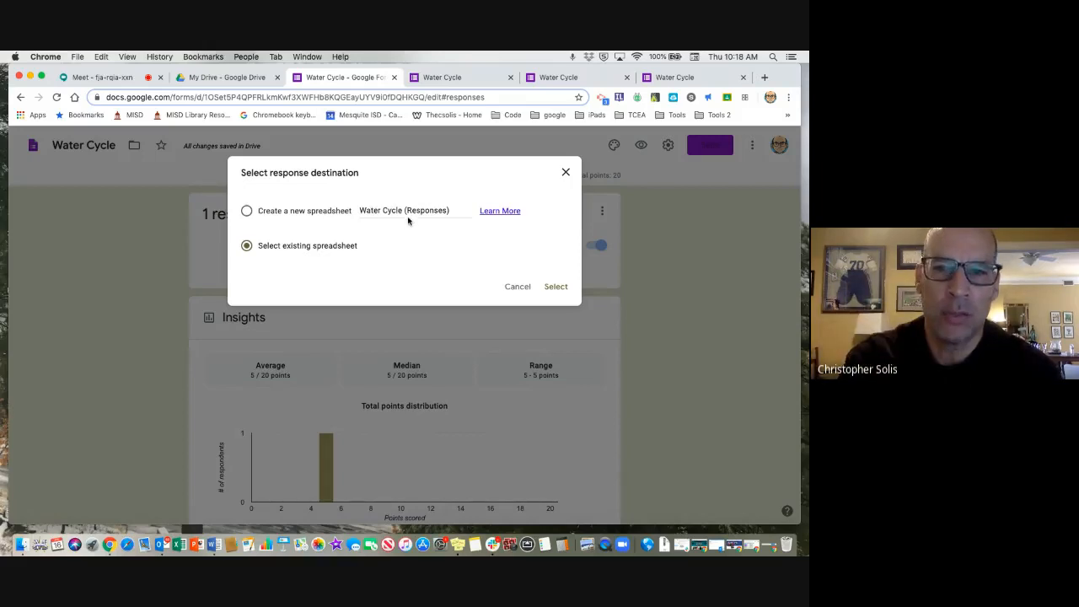
pyautogui.click(565, 173)
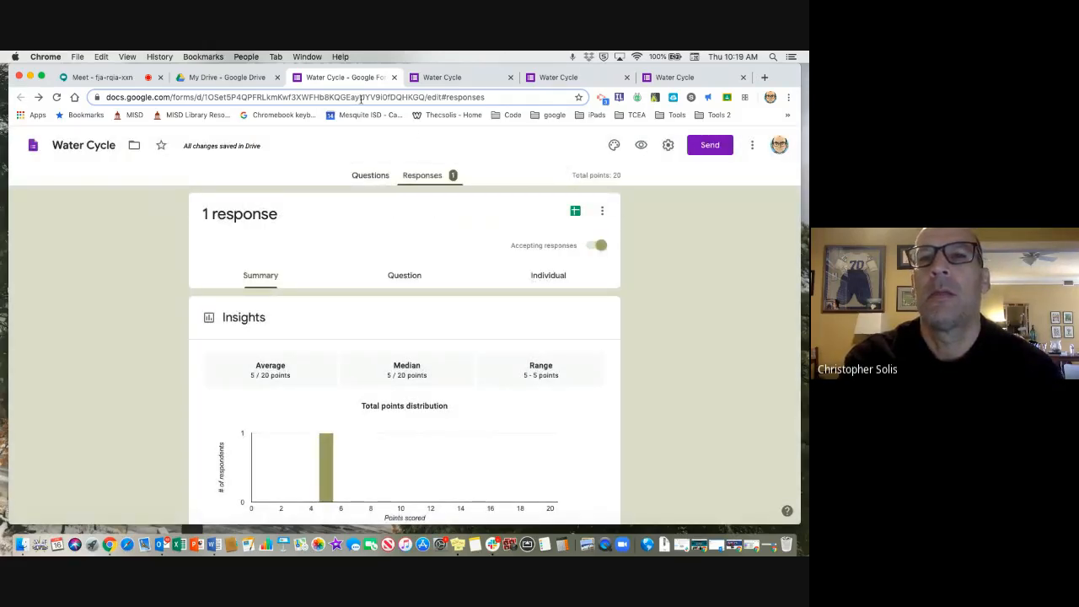
# Return to the form's questions and review the email, shortened link and embed HTML options for sending the form.
pyautogui.click(368, 177)
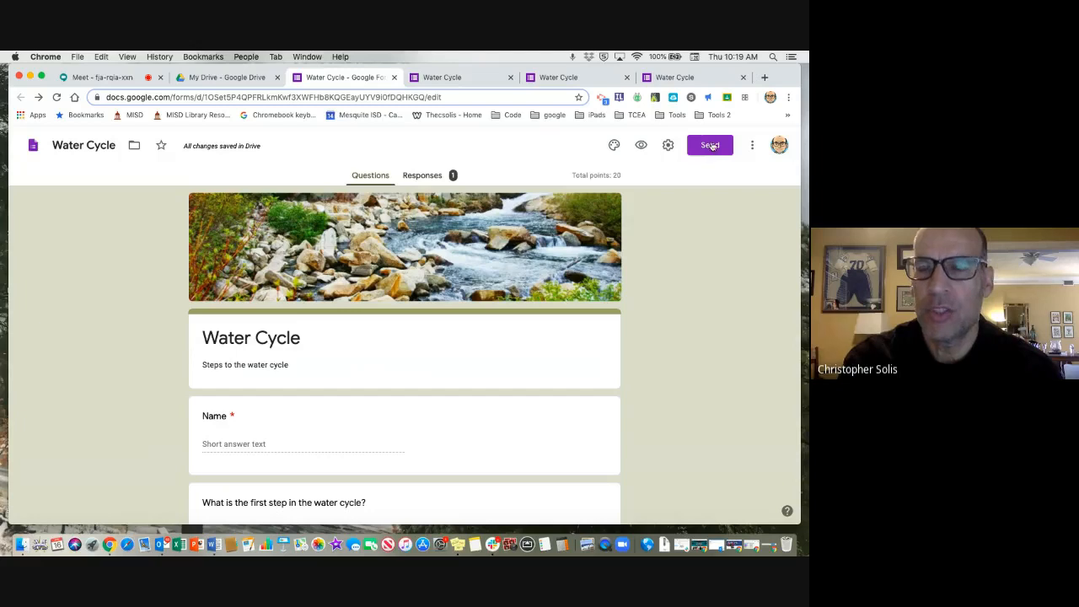
pyautogui.click(712, 146)
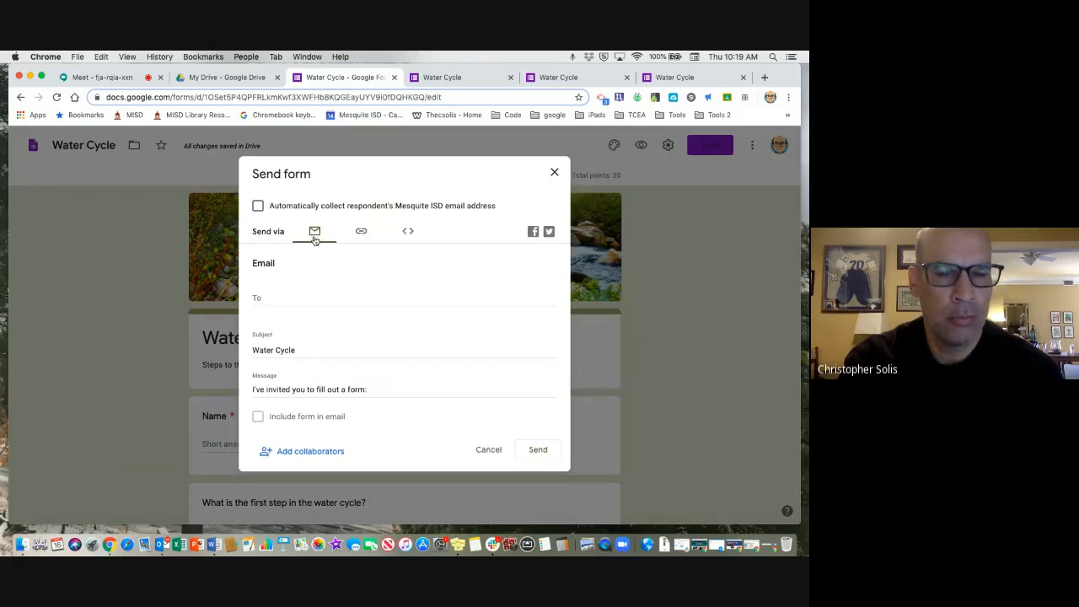
pyautogui.click(361, 232)
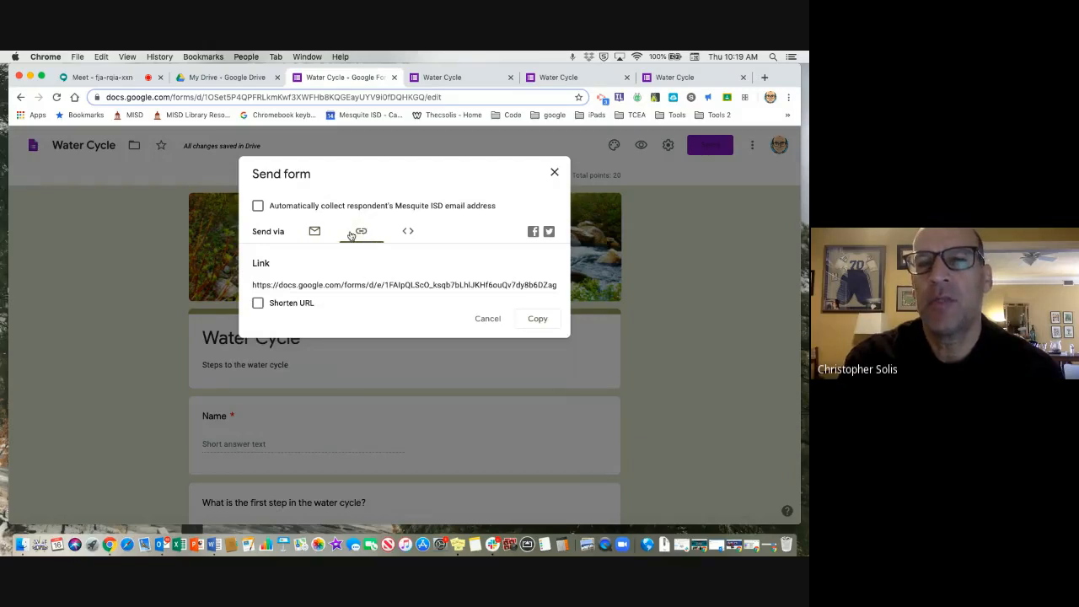
pyautogui.click(258, 304)
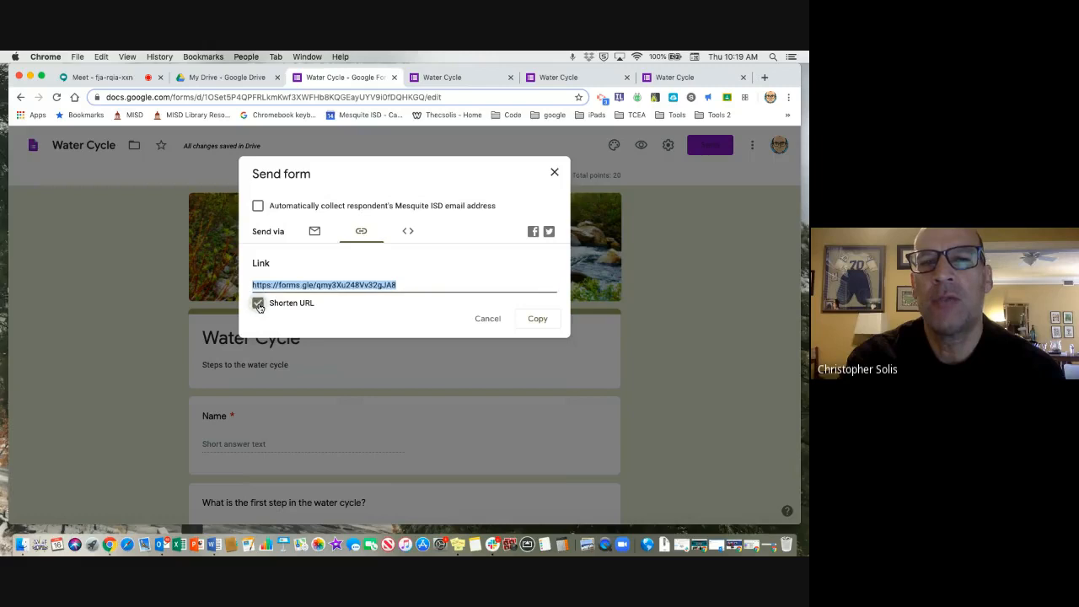
pyautogui.click(409, 232)
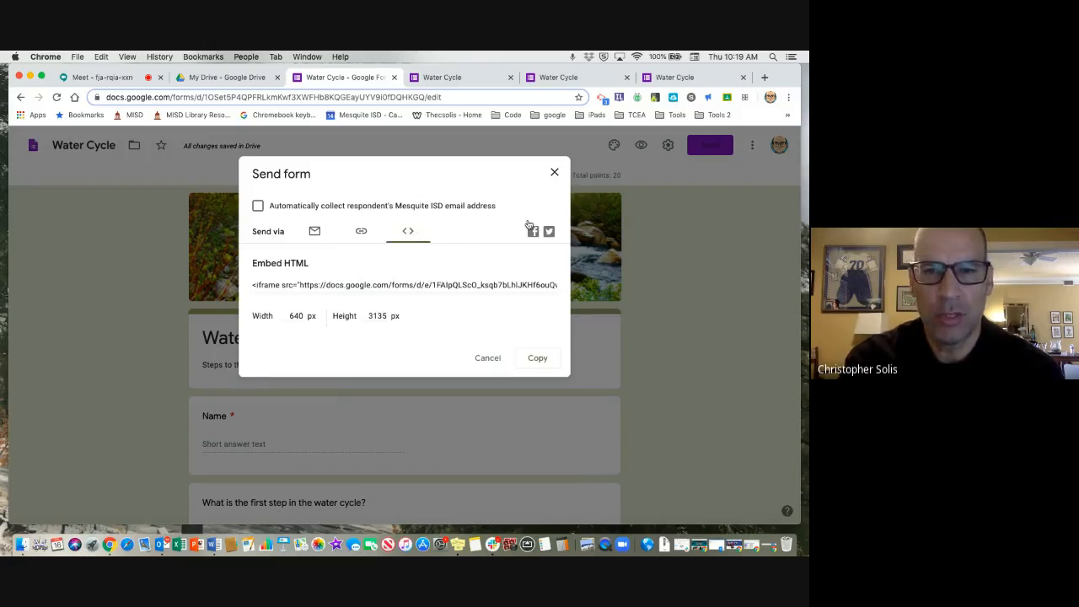
pyautogui.click(555, 174)
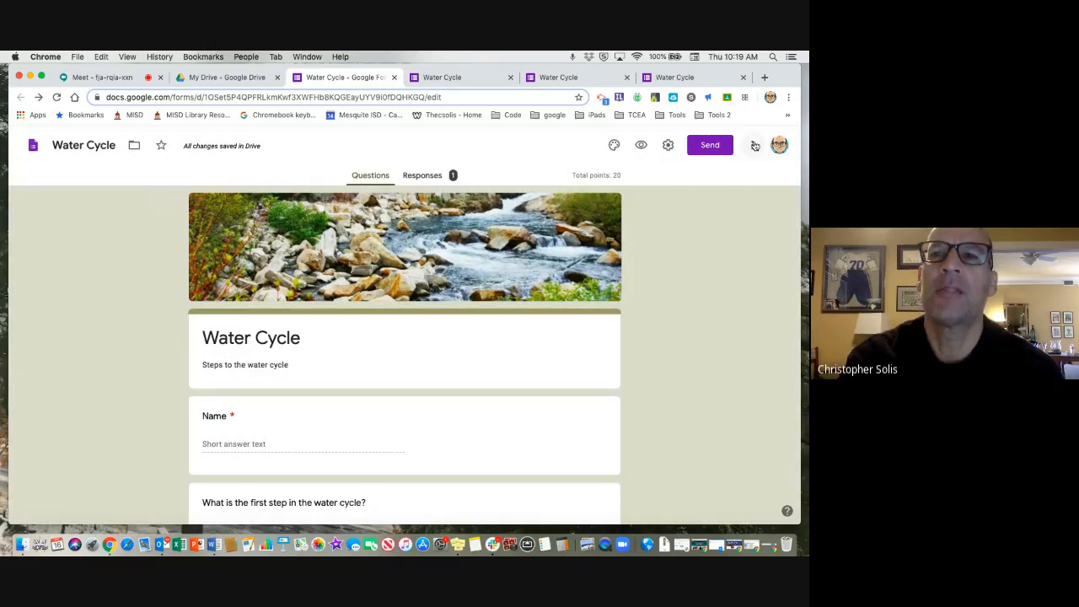
# Review the form's additional options, such as copying, printing and adding collaborators, and switch to the Google Meet call.
pyautogui.click(753, 145)
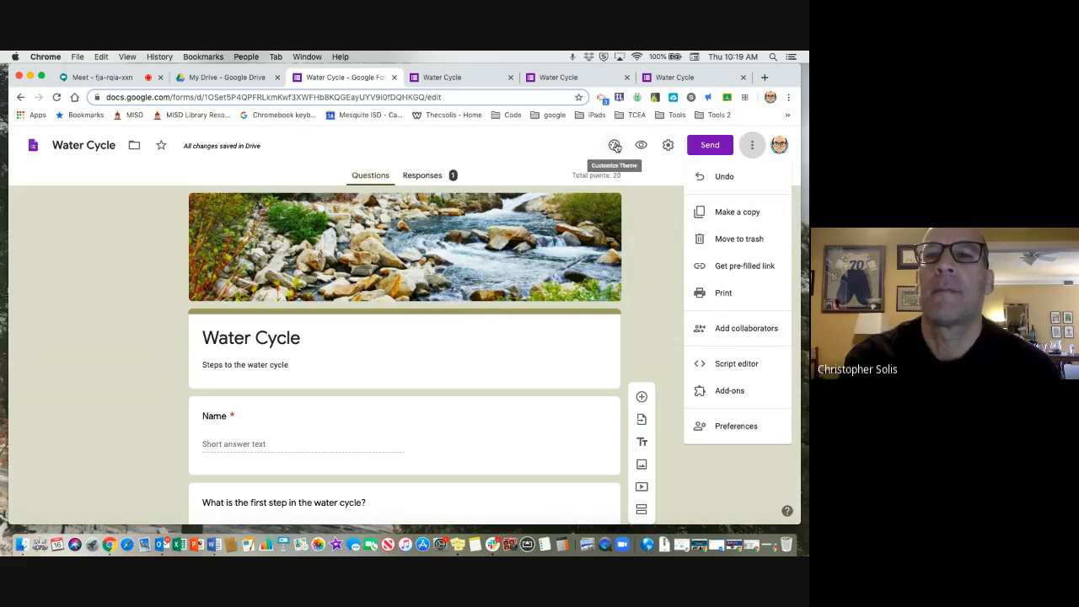
pyautogui.click(635, 232)
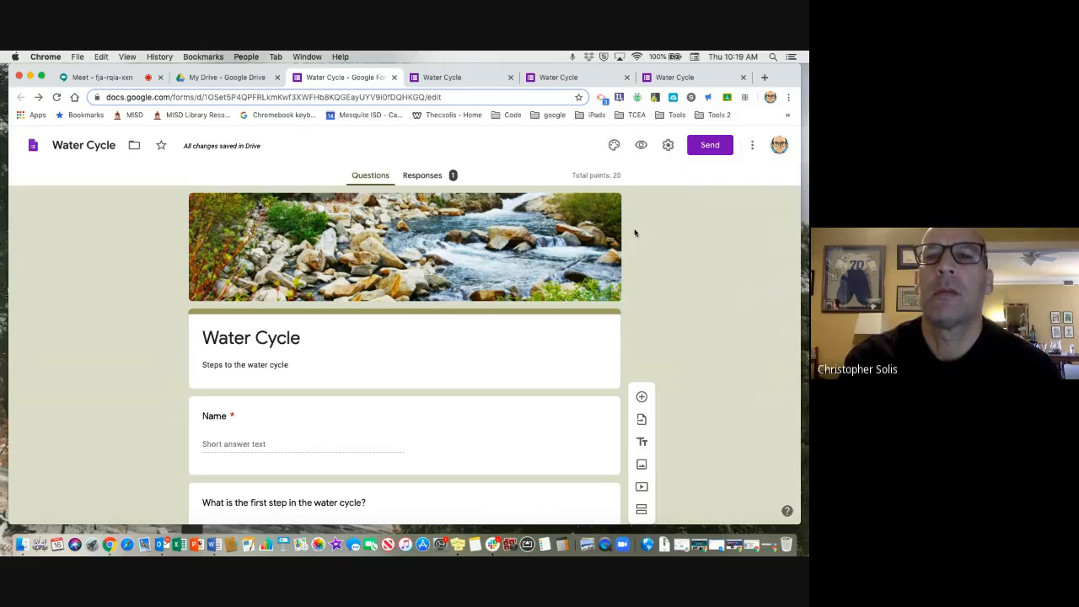
pyautogui.click(453, 77)
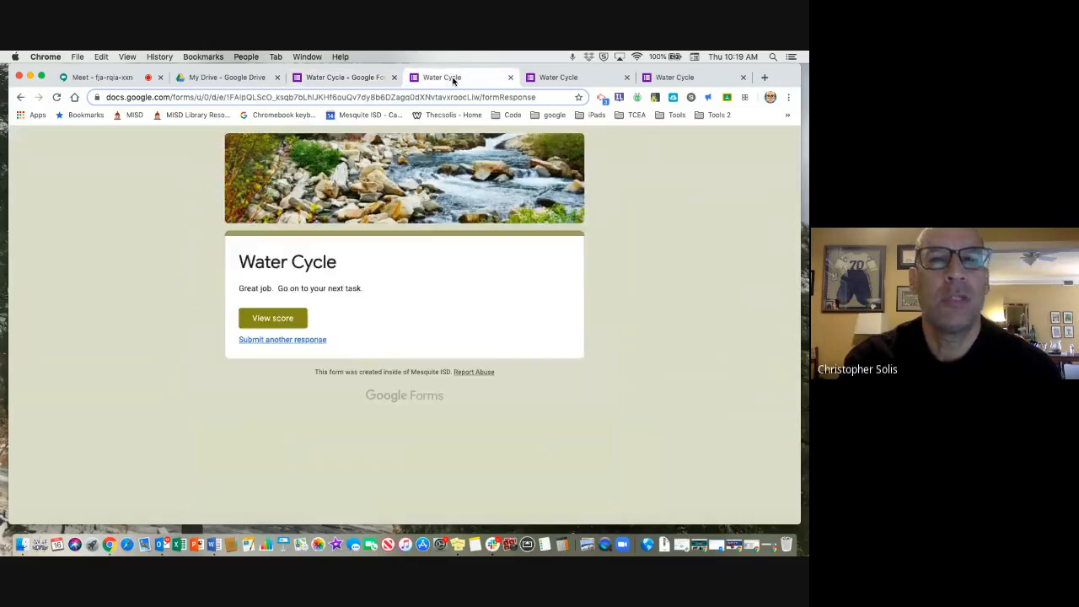
pyautogui.click(345, 78)
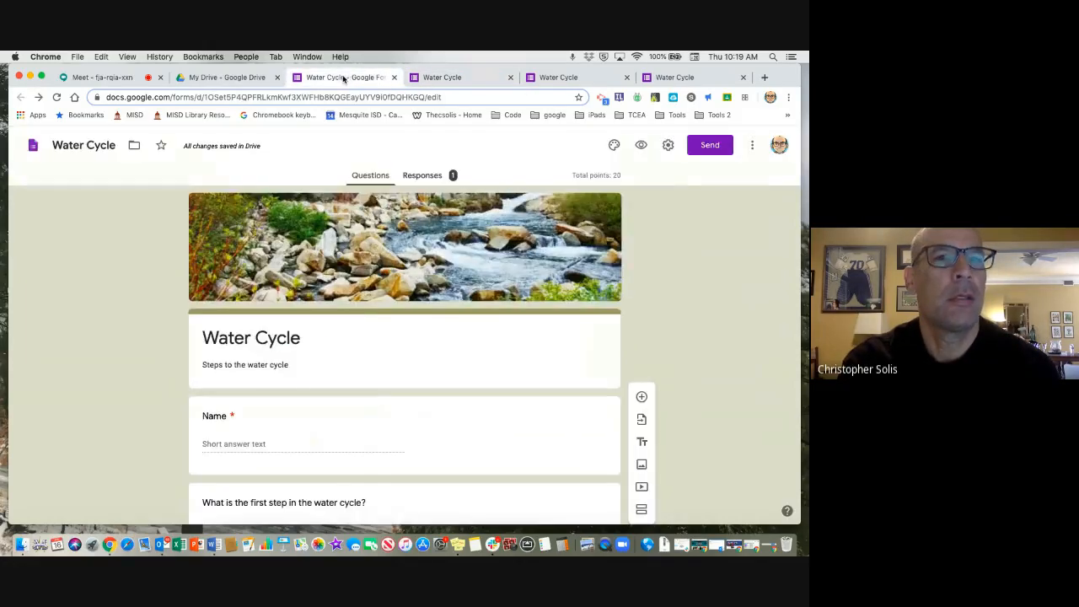
pyautogui.click(135, 75)
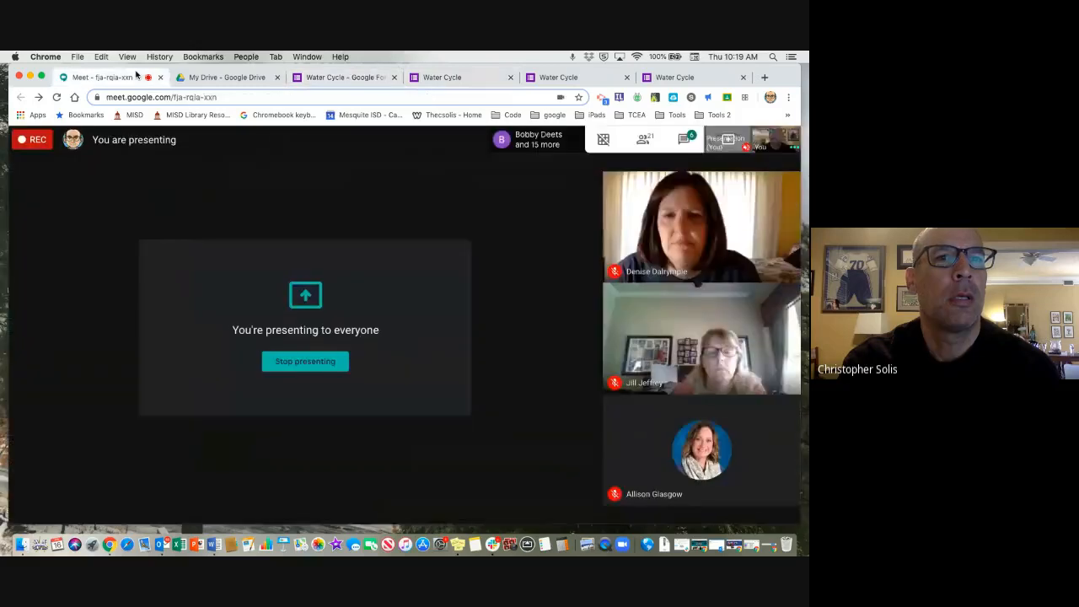
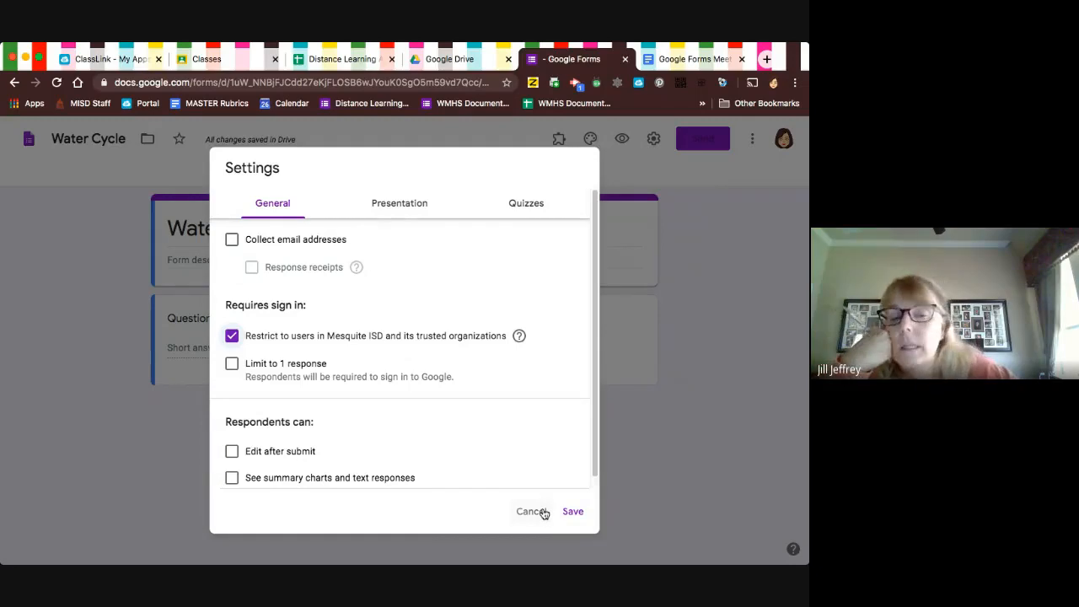
# Close the form settings without saving and add a section titled "Question 1" before the existing question.
pyautogui.click(544, 511)
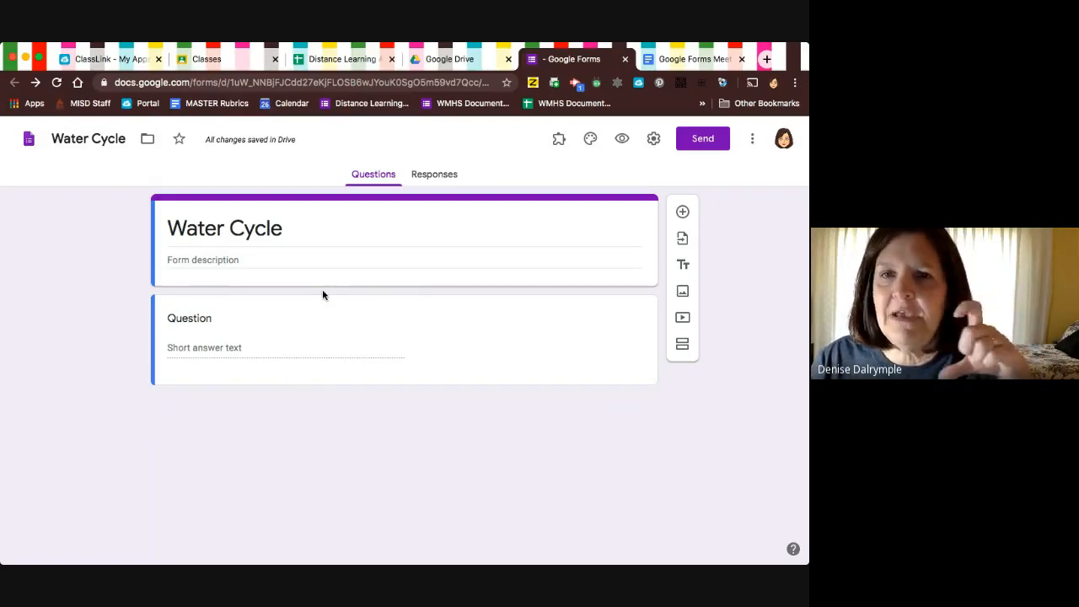
pyautogui.click(681, 348)
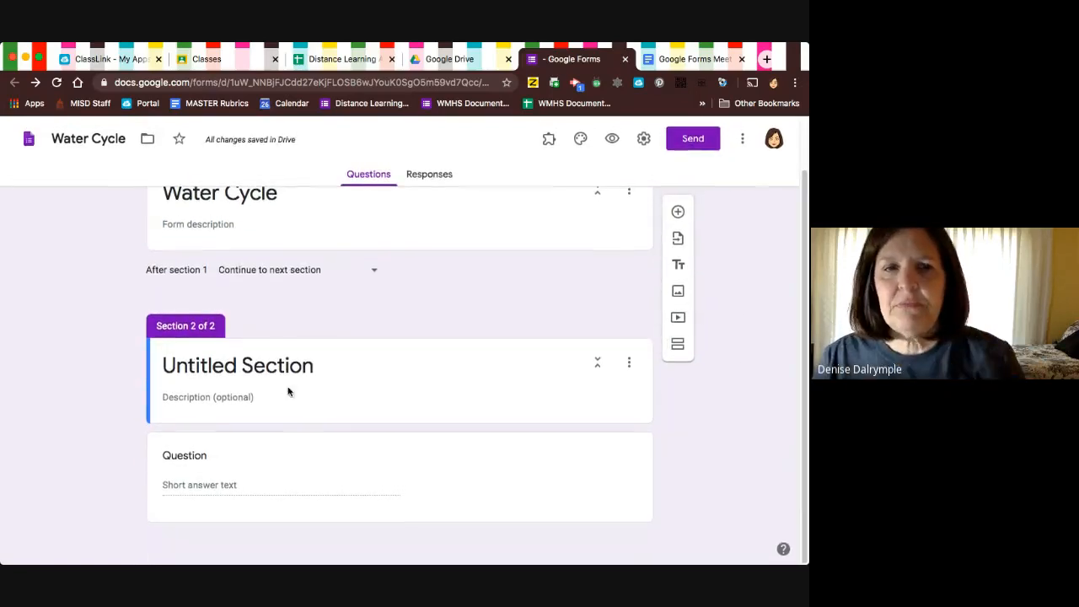
pyautogui.click(209, 372)
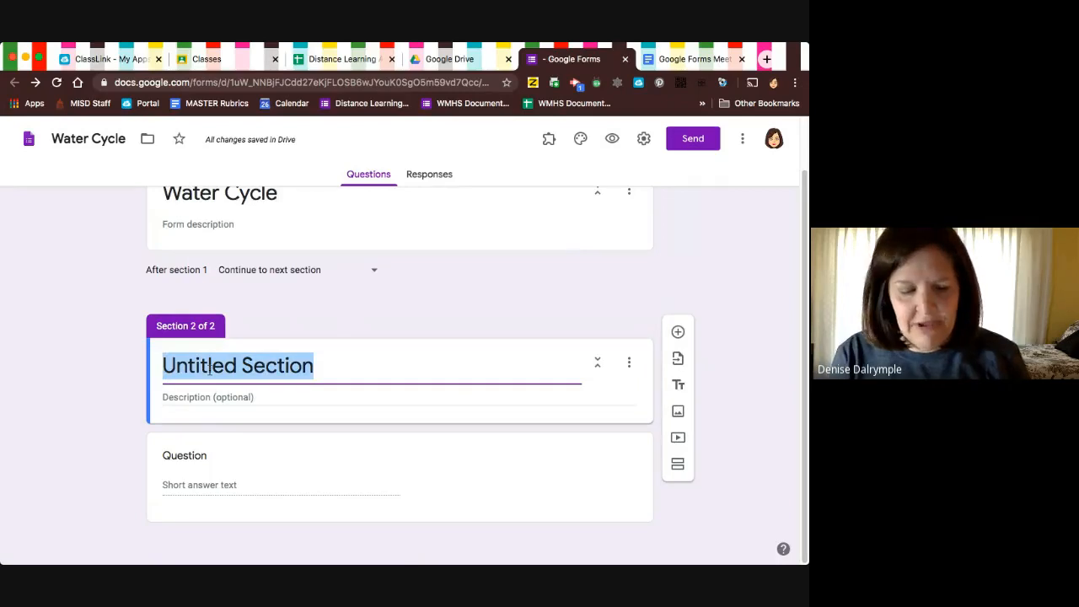
pyautogui.write('Question 1')
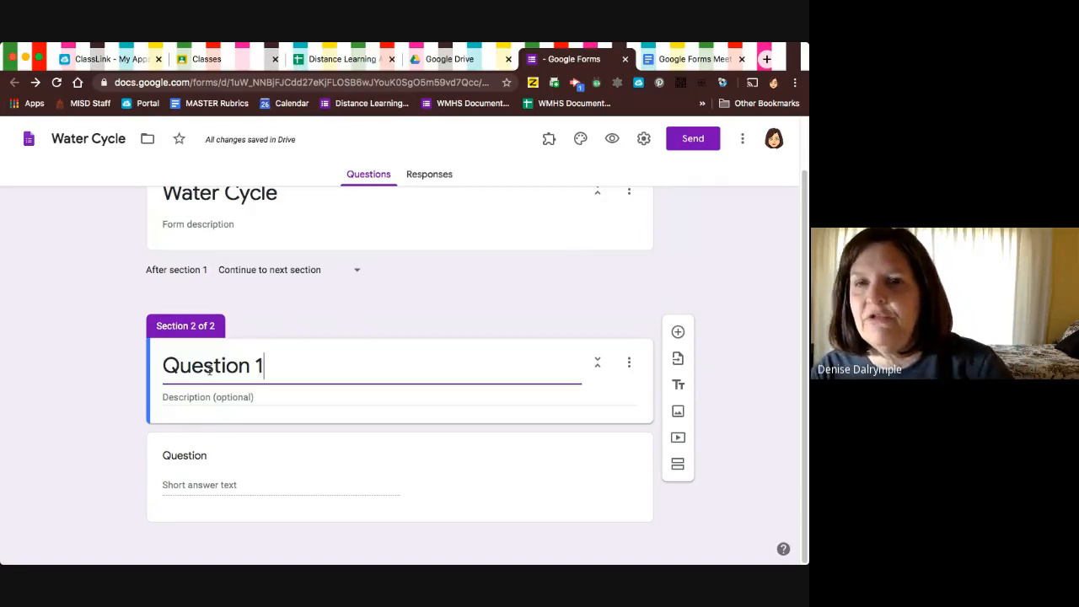
# Enter "What part of the water cycle is rain?" as the text of the question in the Question 1 section.
pyautogui.click(185, 456)
pyautogui.scroll(-3, 303, 474)
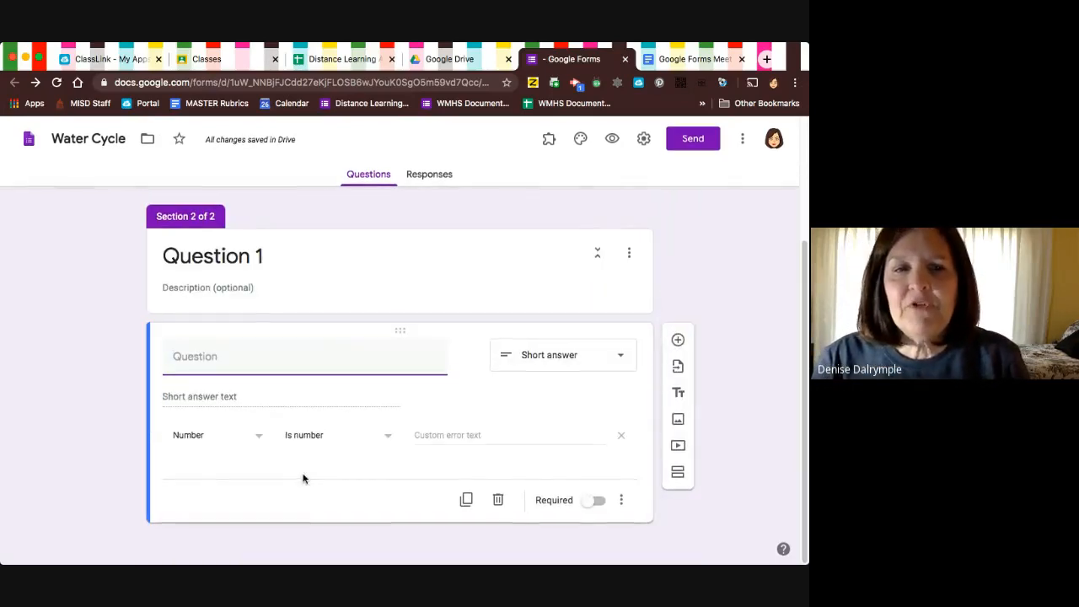
pyautogui.write('What')
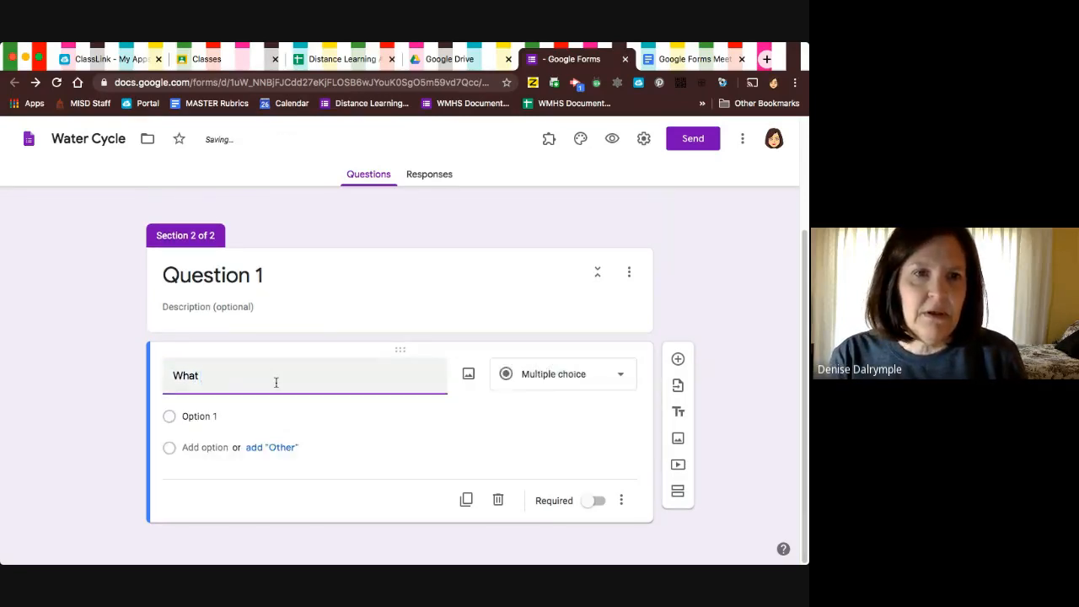
pyautogui.write(' part o')
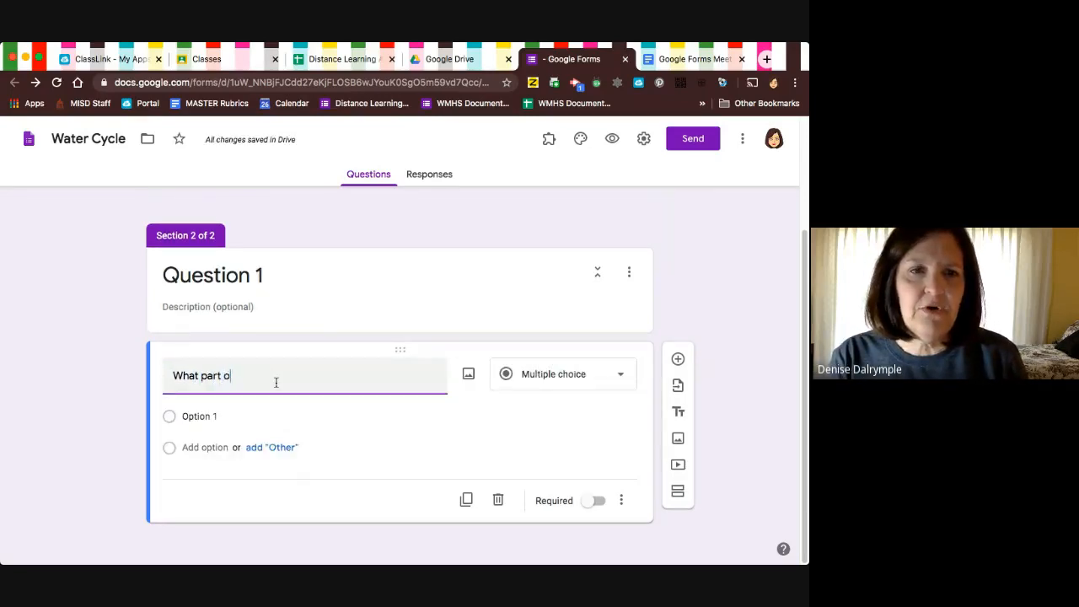
pyautogui.write('f the water cycl')
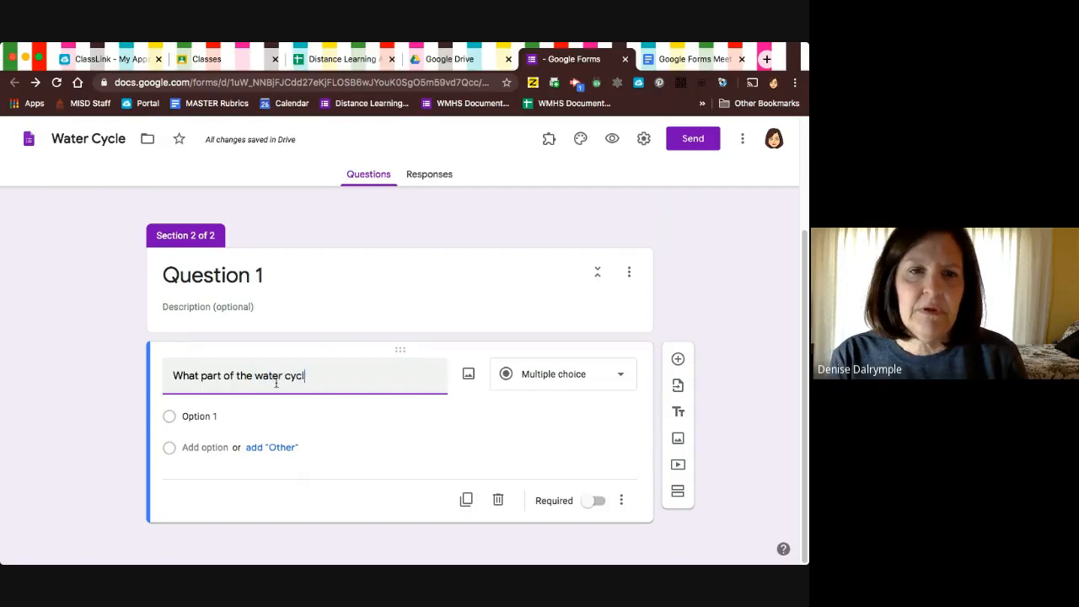
pyautogui.write('e is rain?')
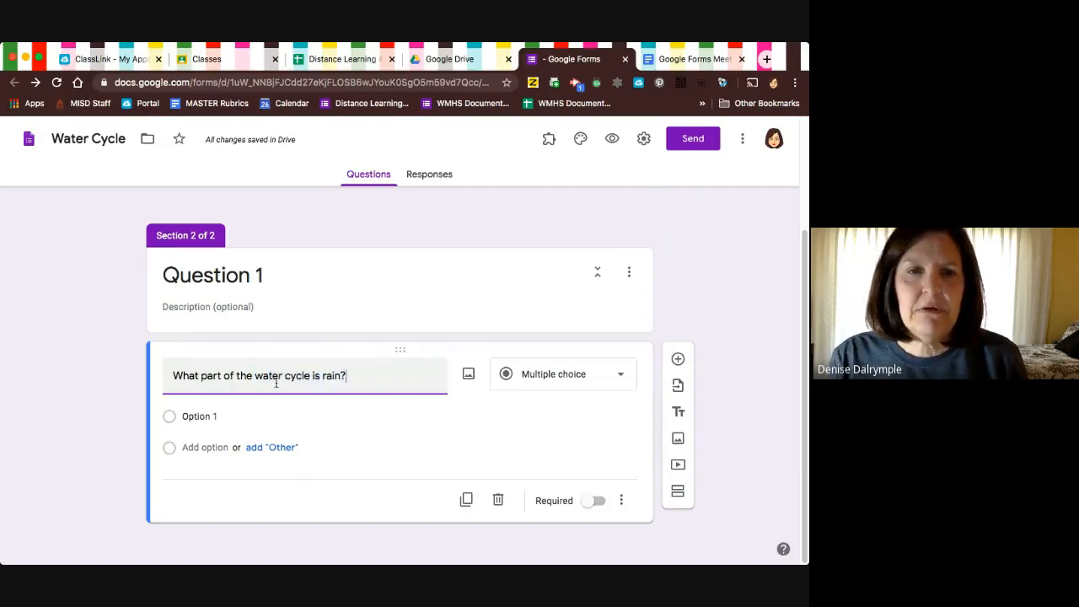
# Give the rain question the answer options condensation, precipitation, evaporation and run-off.
pyautogui.click(187, 416)
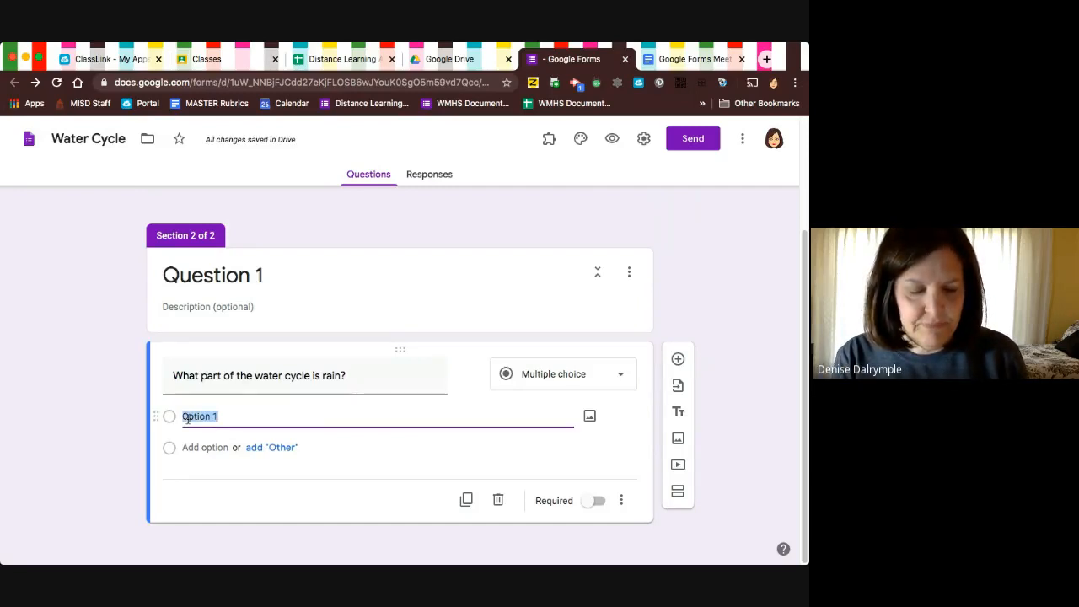
pyautogui.write('condensation')
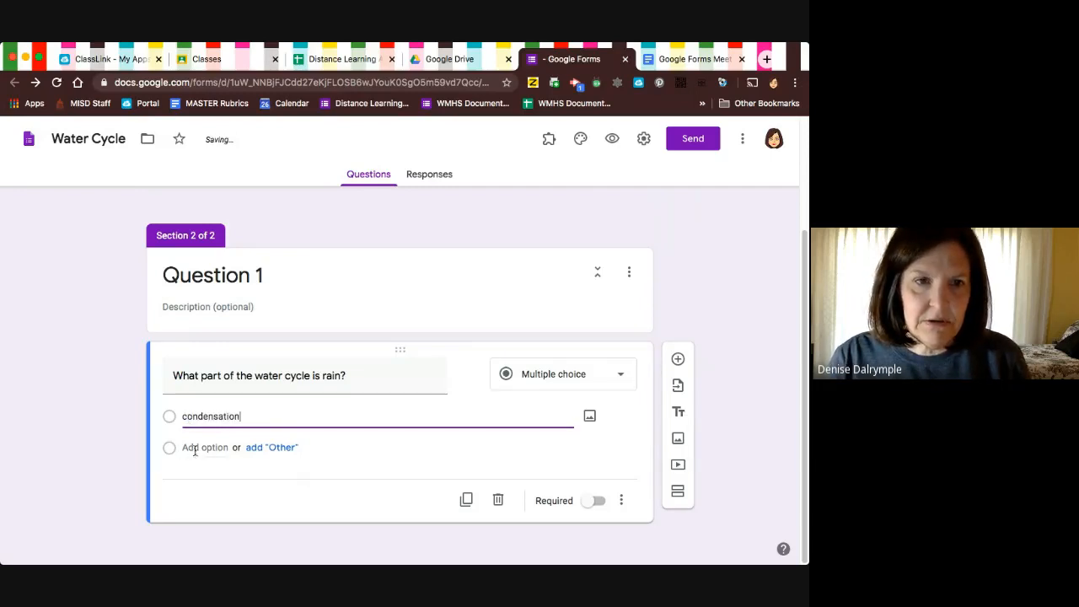
pyautogui.click(190, 447)
pyautogui.write('pr')
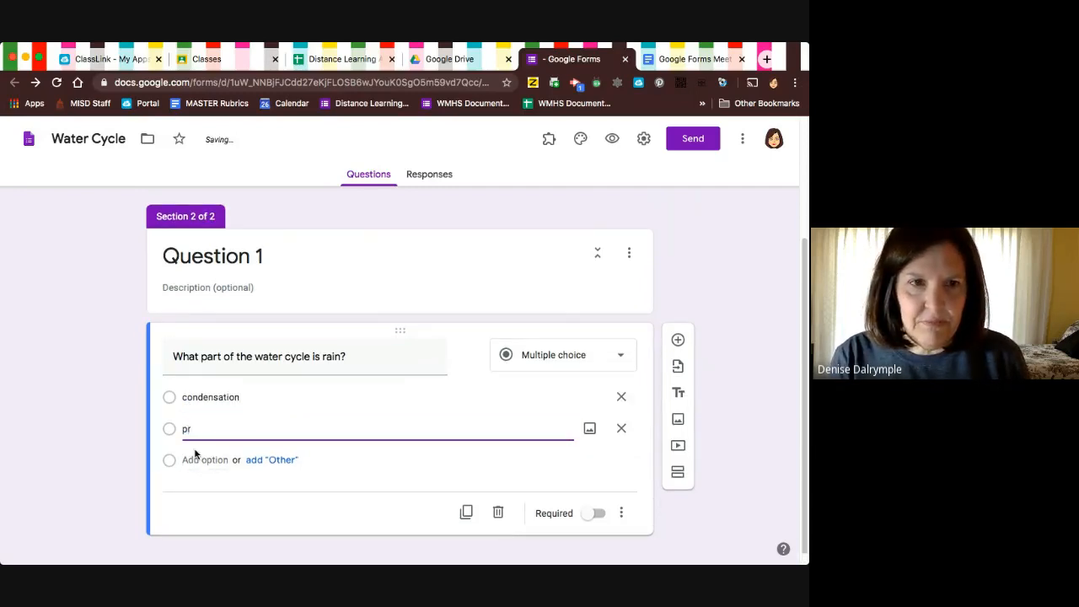
pyautogui.write('ecipitati')
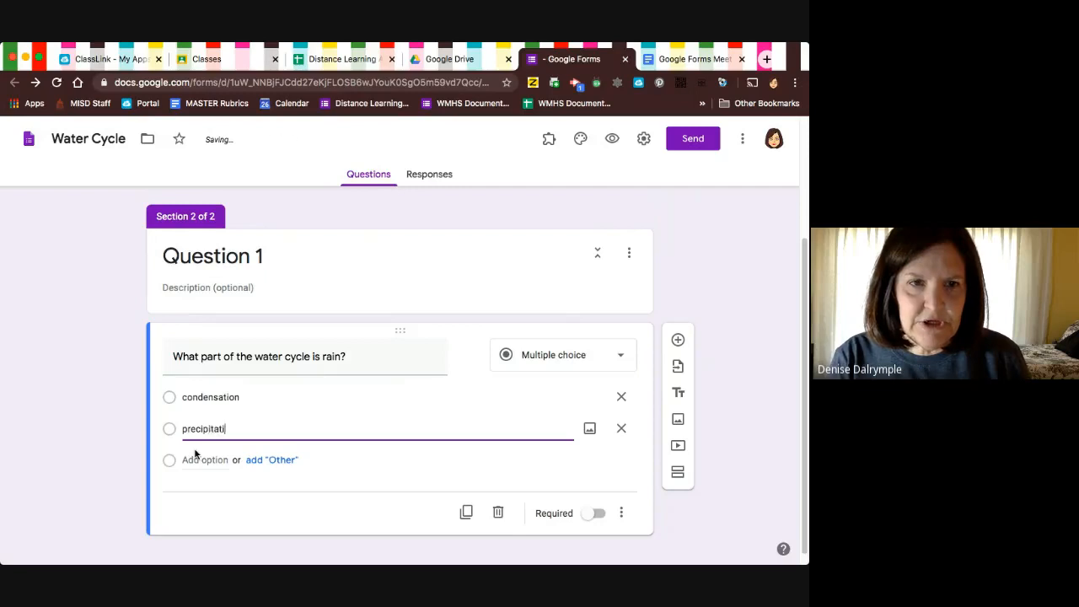
pyautogui.write('on')
pyautogui.click(198, 459)
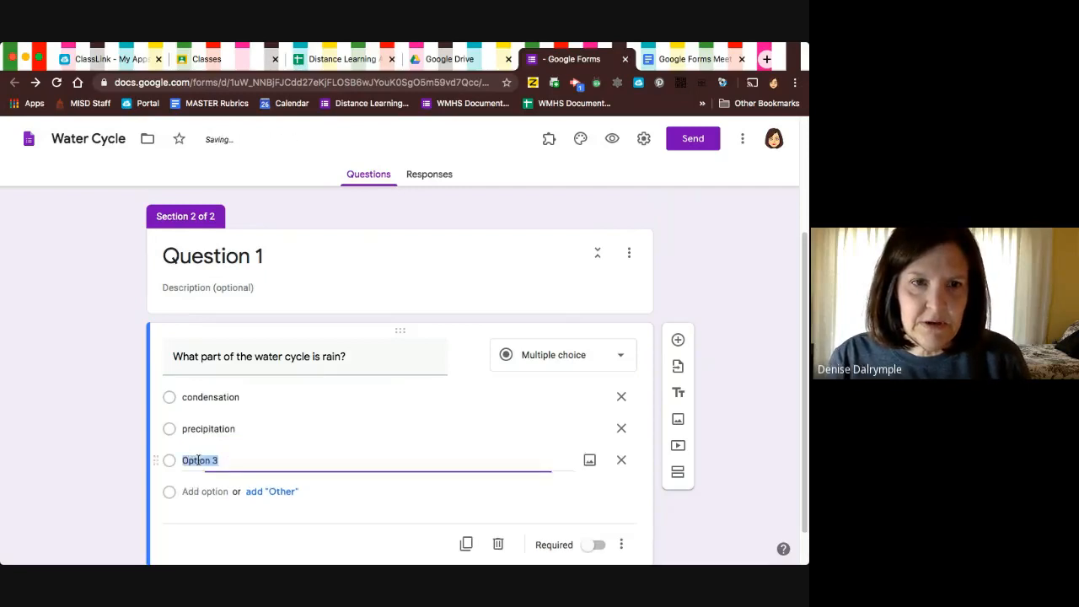
pyautogui.write('evapora')
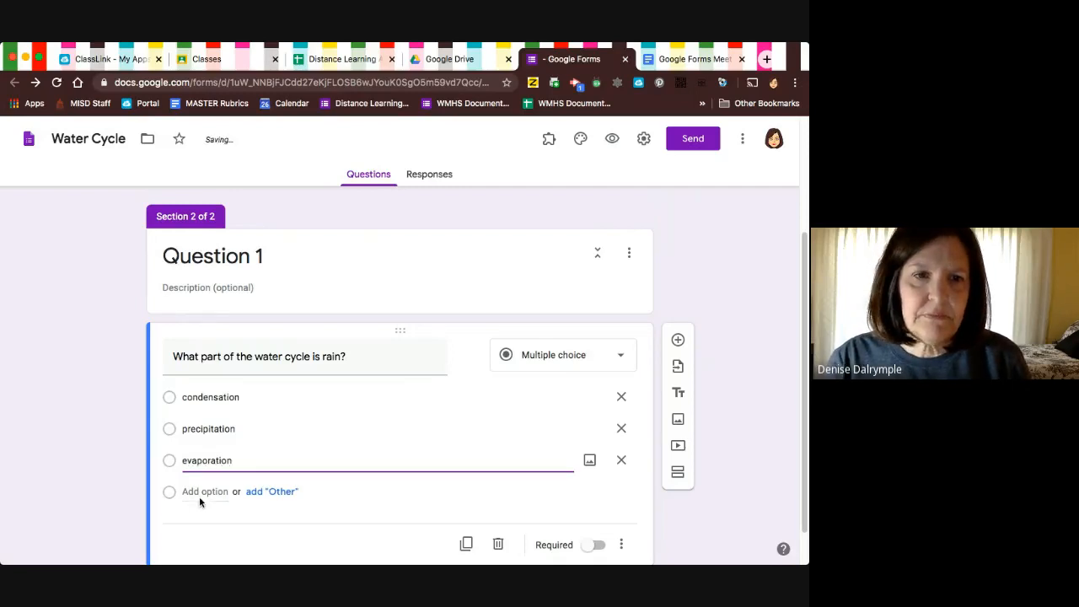
pyautogui.click(201, 492)
pyautogui.write('run')
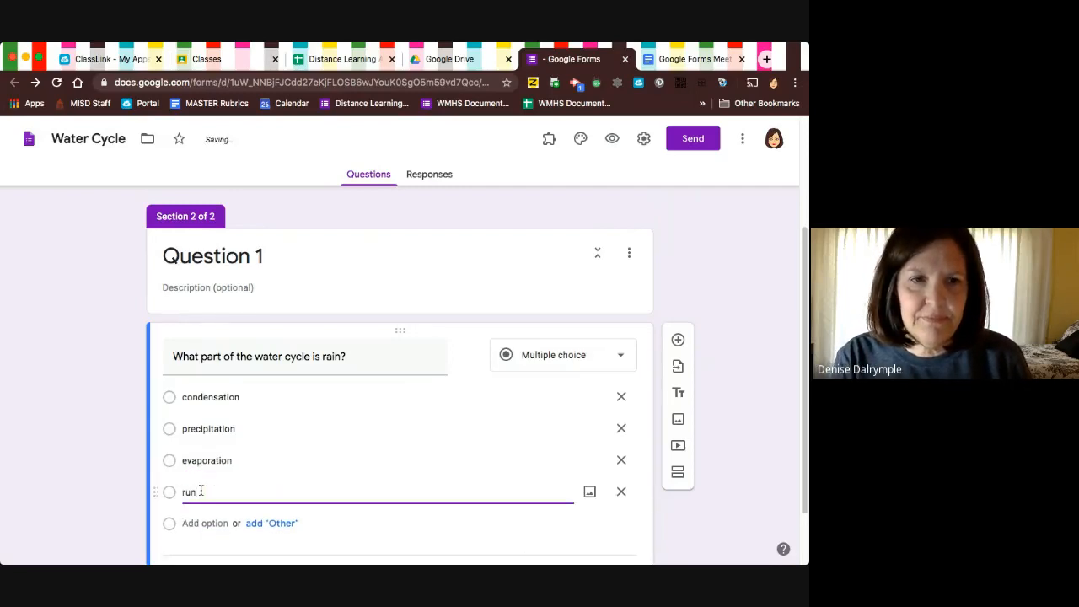
pyautogui.write('-off')
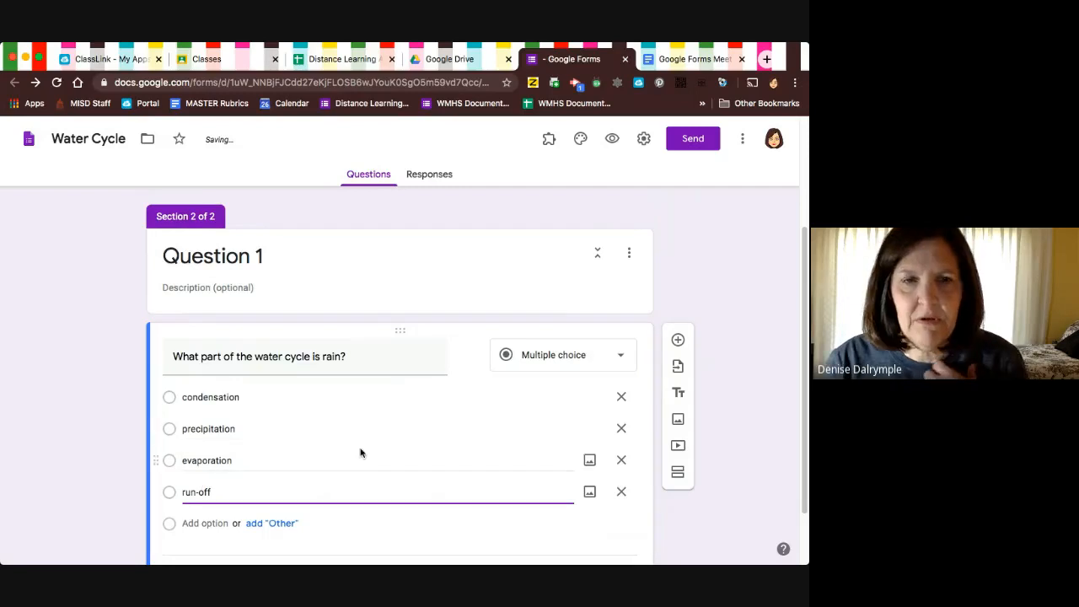
# Make the question about rain required.
pyautogui.scroll(-2, 427, 475)
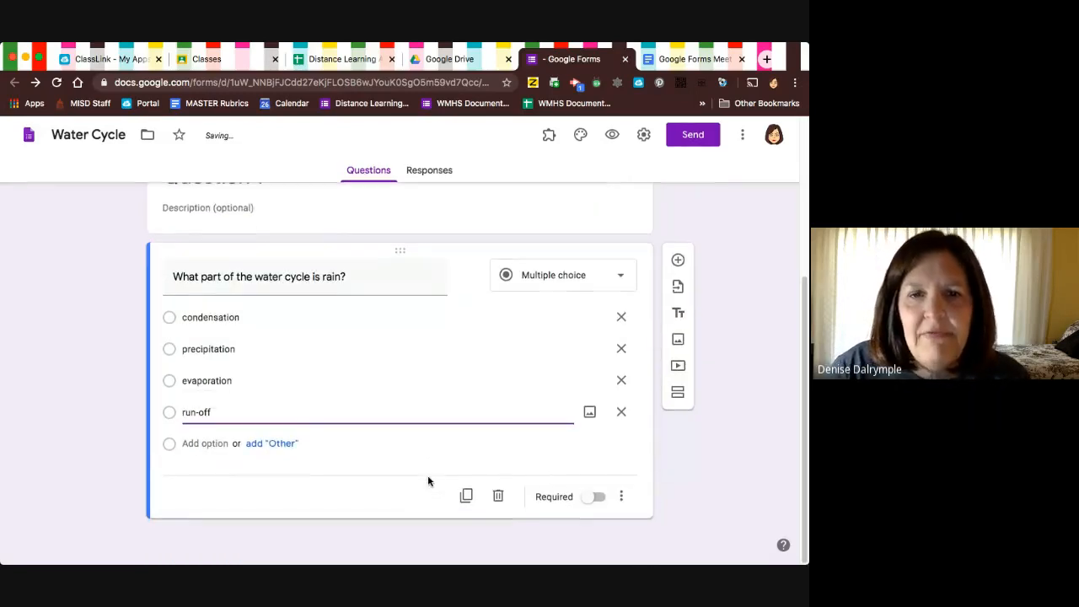
pyautogui.click(594, 500)
pyautogui.click(592, 501)
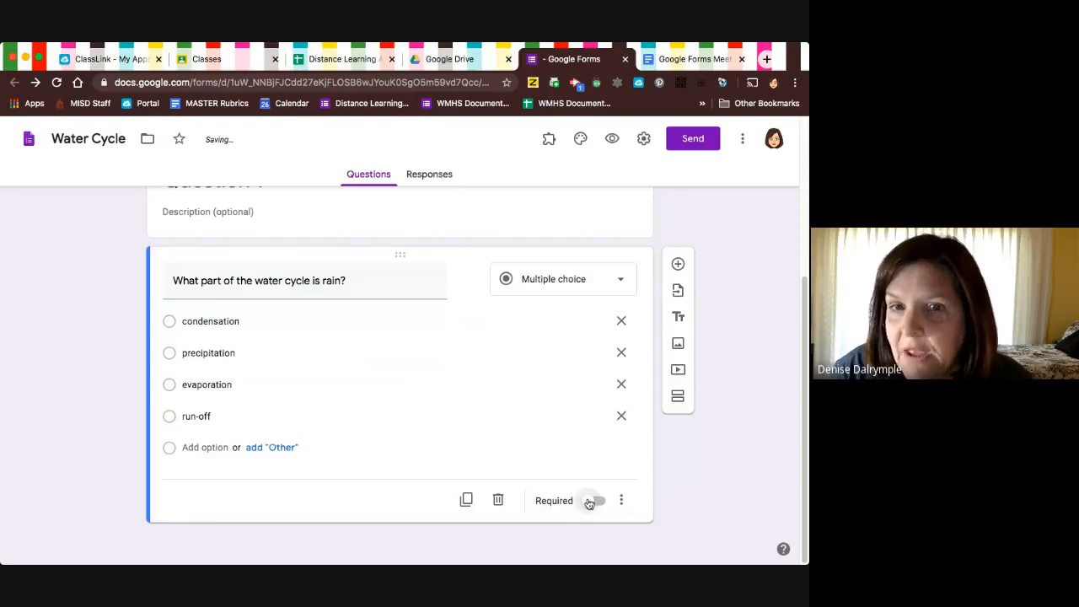
pyautogui.click(593, 501)
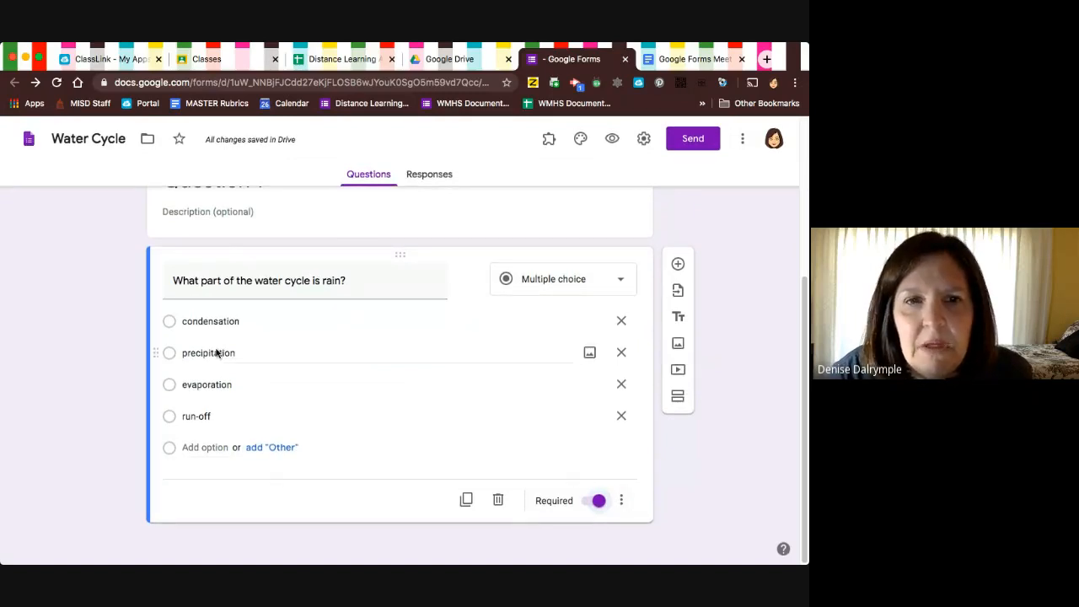
# Turn the form into a quiz in its settings and save the change.
pyautogui.scroll(2, 566, 324)
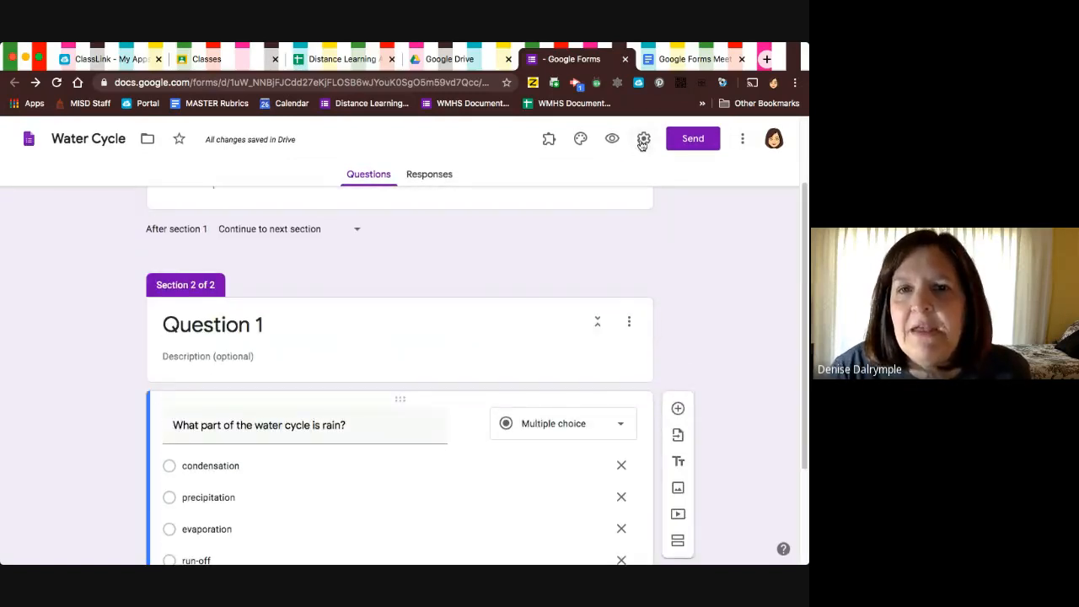
pyautogui.click(643, 140)
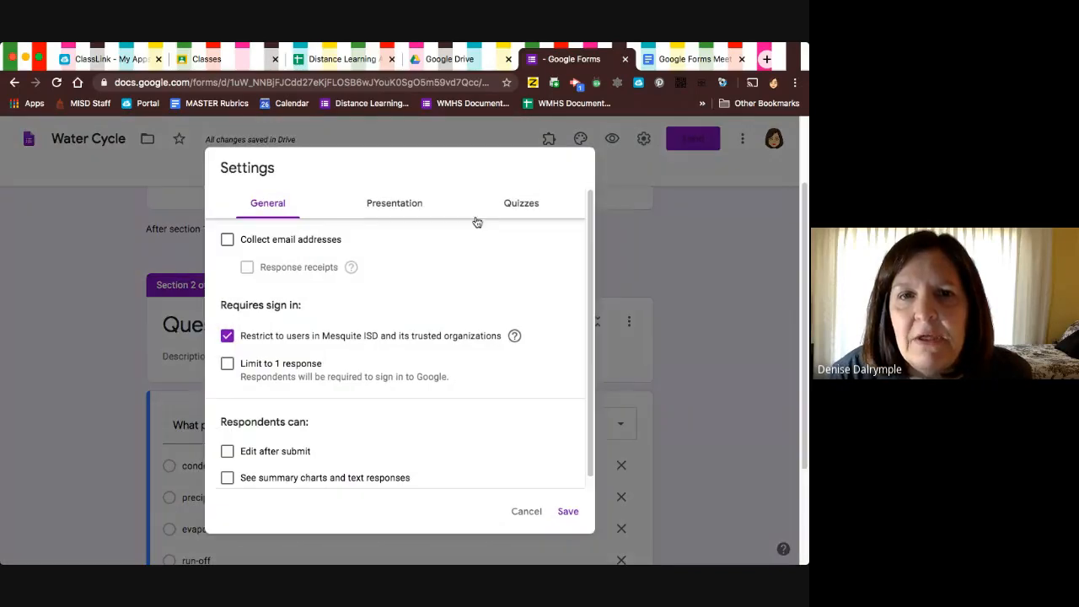
pyautogui.click(524, 209)
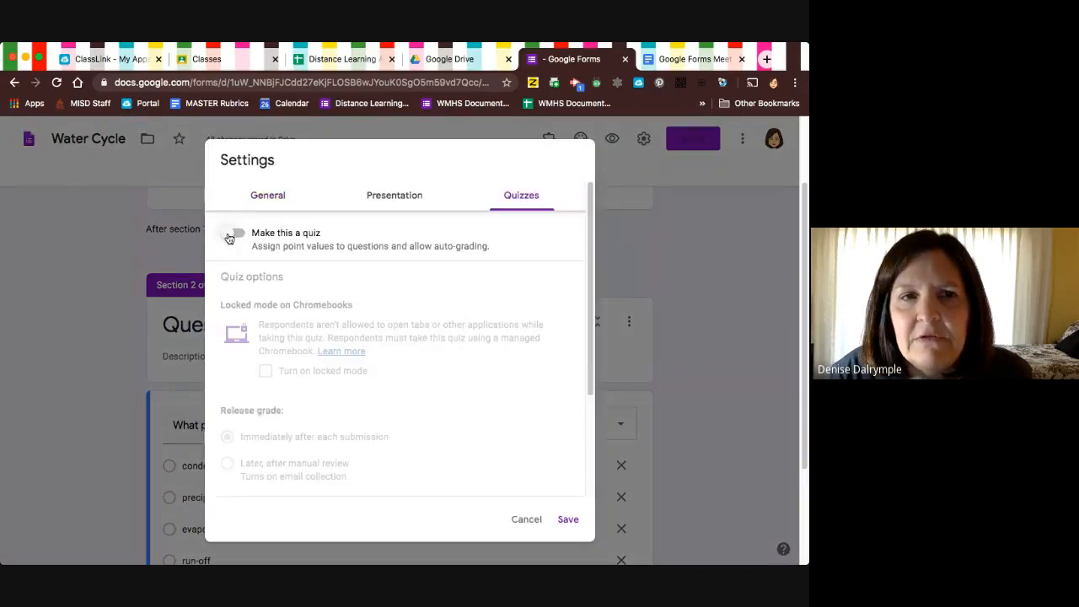
pyautogui.click(233, 235)
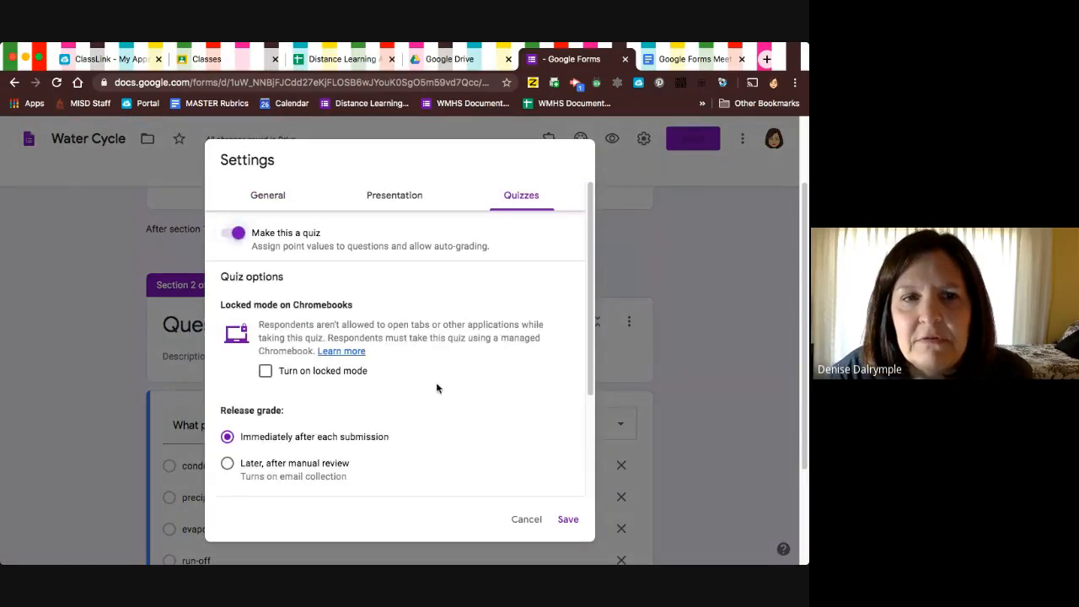
pyautogui.click(566, 518)
# Set the rain question's answer key to precipitation, worth 5 points.
pyautogui.scroll(-2, 493, 478)
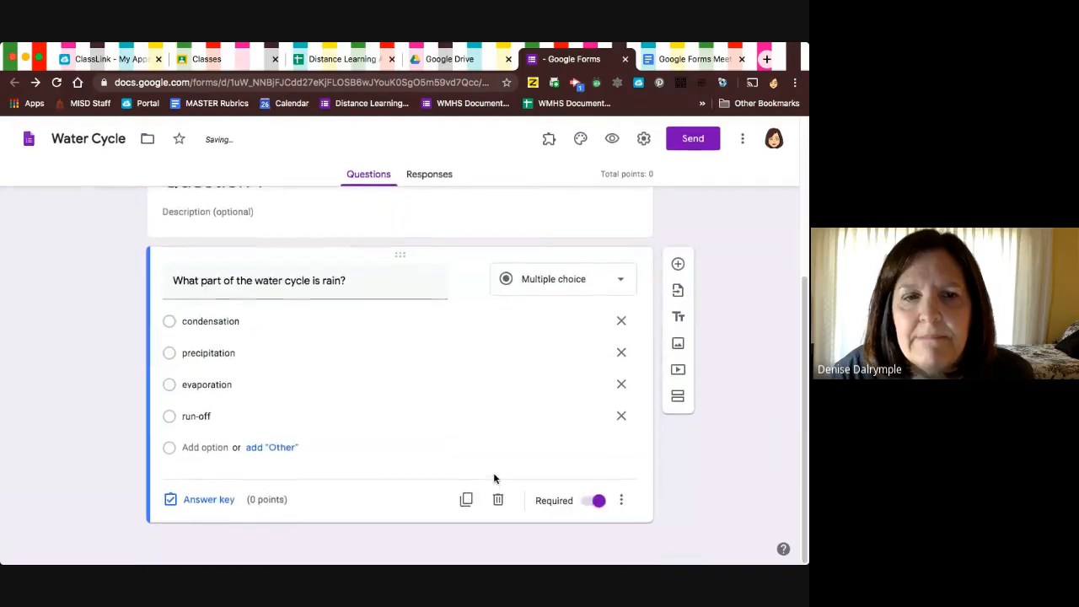
pyautogui.click(223, 500)
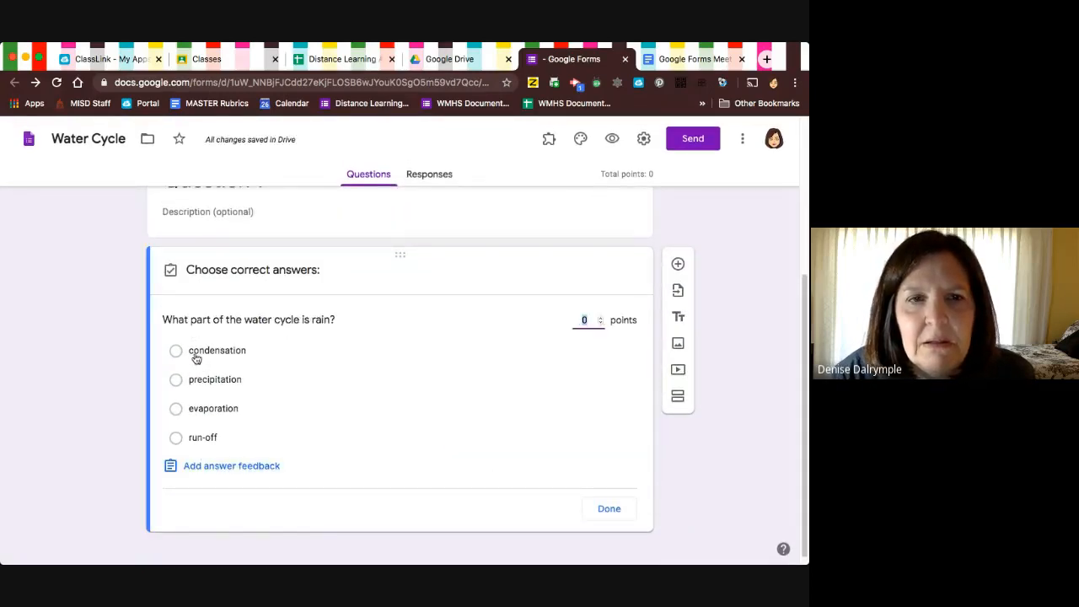
pyautogui.write('5')
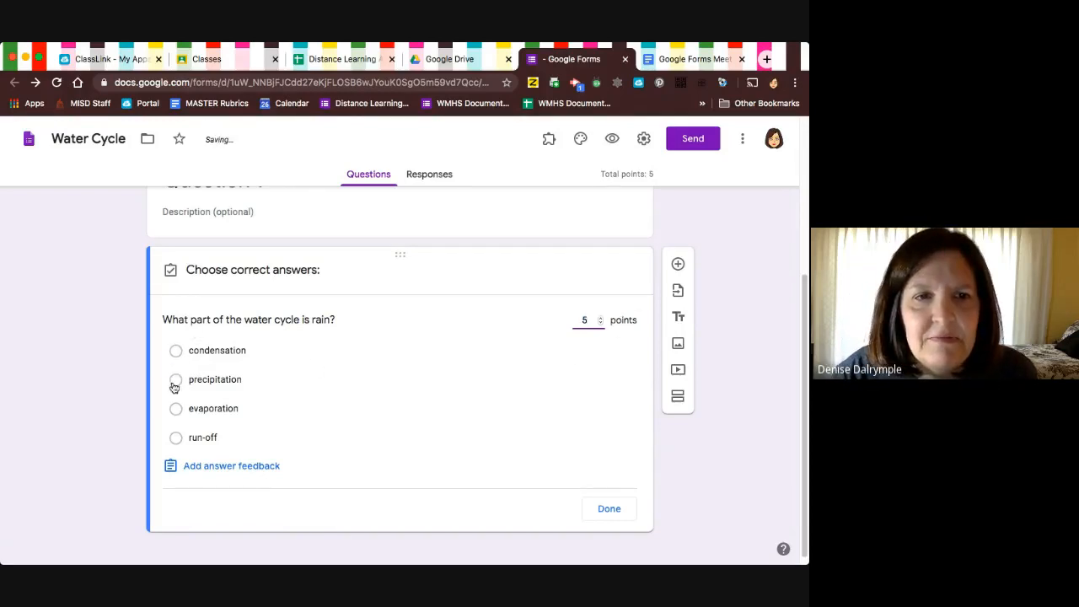
pyautogui.click(175, 379)
pyautogui.click(608, 510)
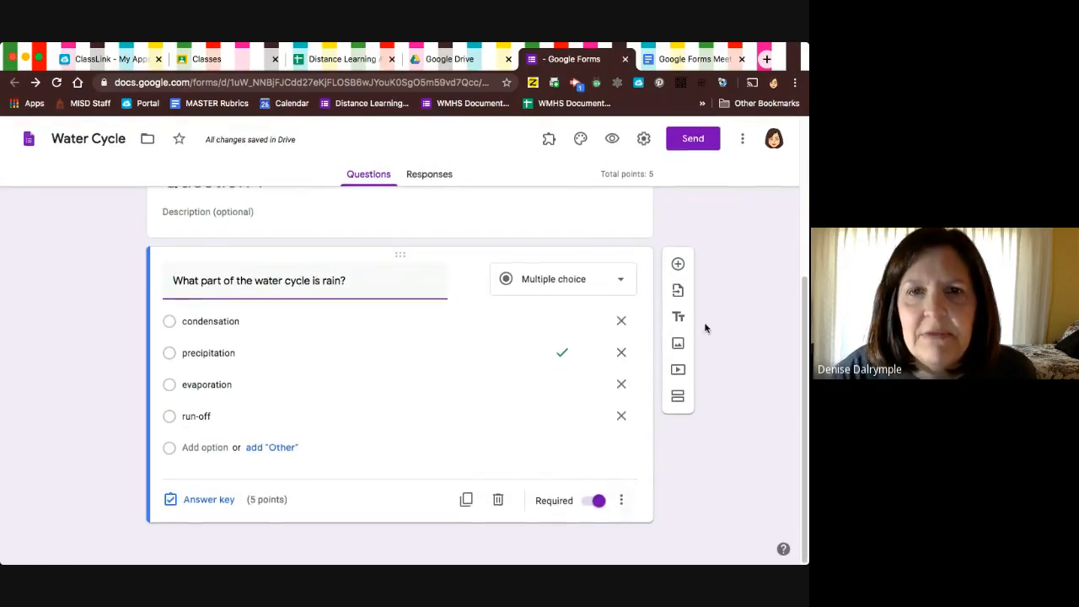
# Add a third section titled "Question 2" and insert a new question in it.
pyautogui.click(678, 396)
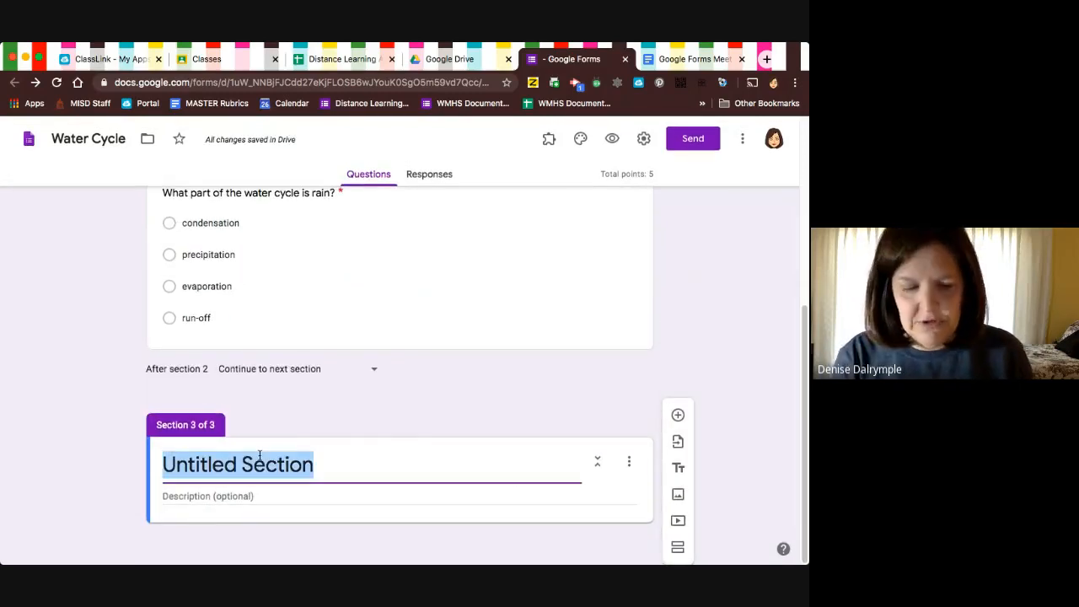
pyautogui.write('Question 2')
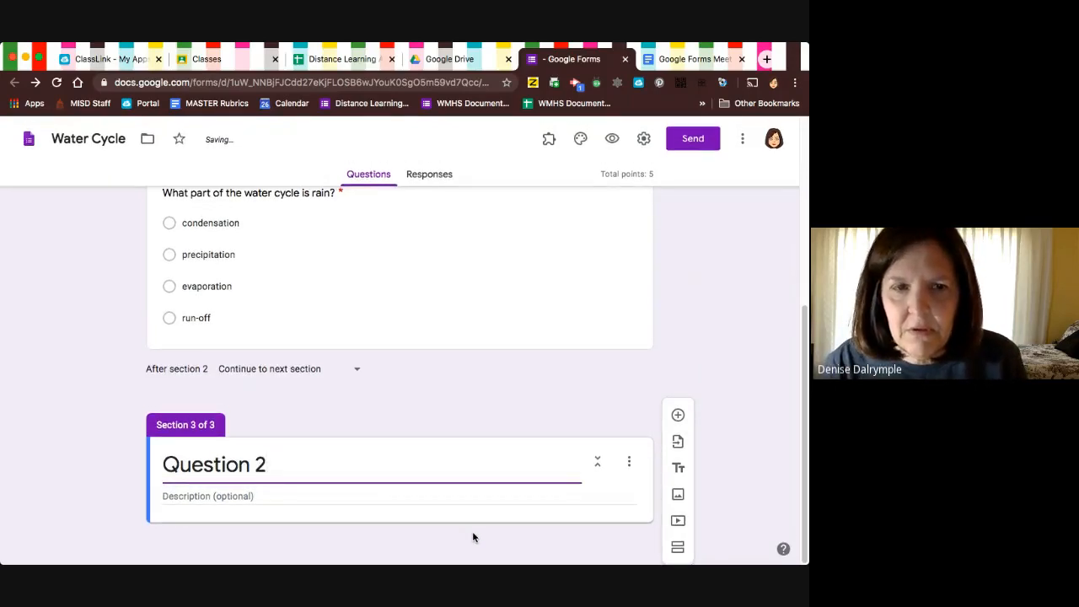
pyautogui.click(678, 415)
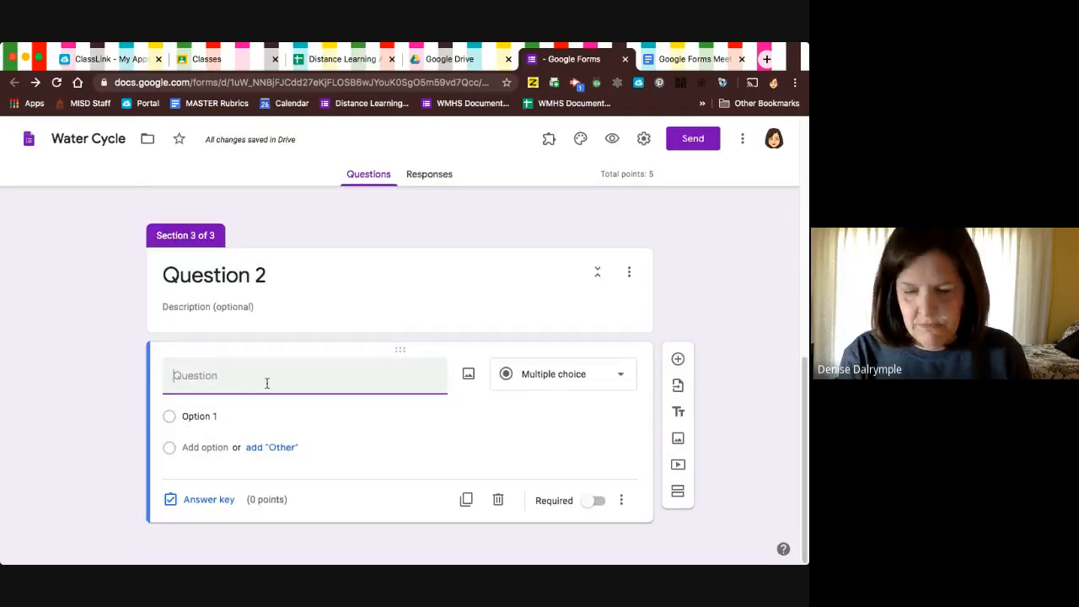
# Enter "The sun aids in which part of the water cycle?" as the question text in the Question 2 section.
pyautogui.write('The sun')
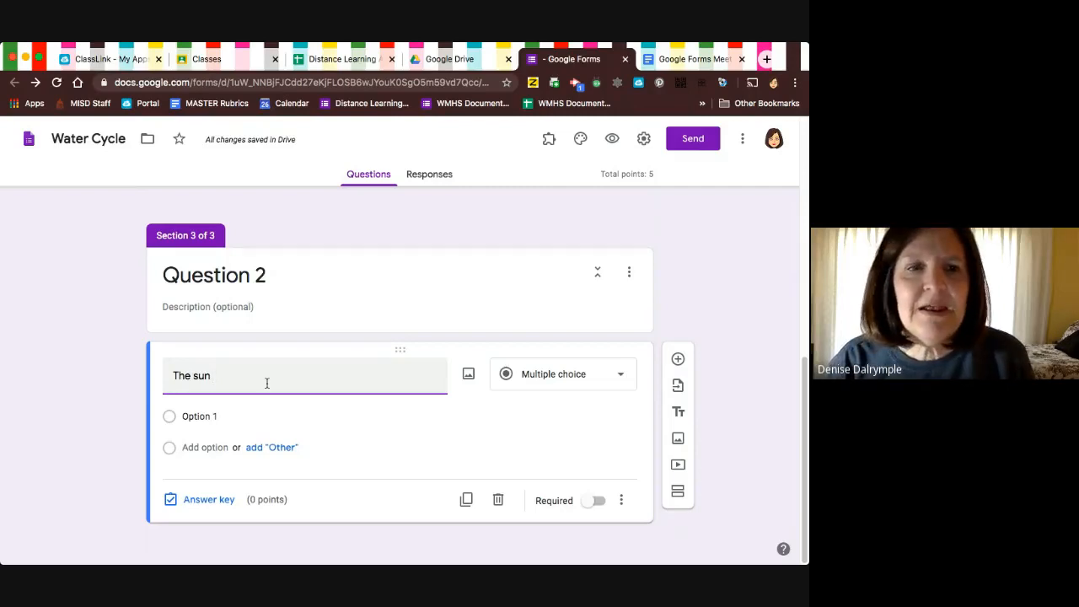
pyautogui.write('aids ')
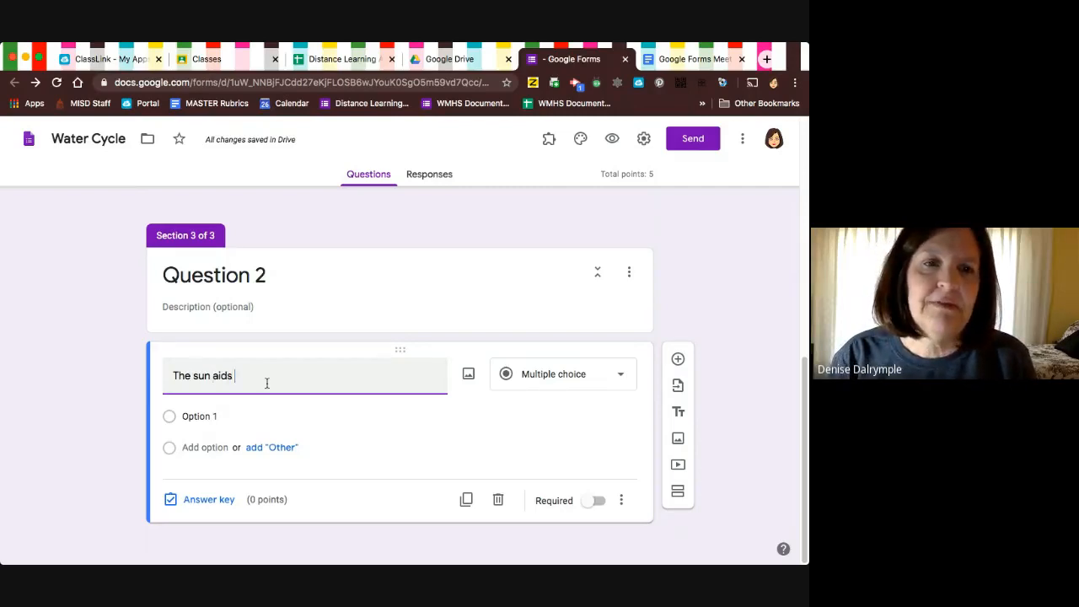
pyautogui.write('in which pa')
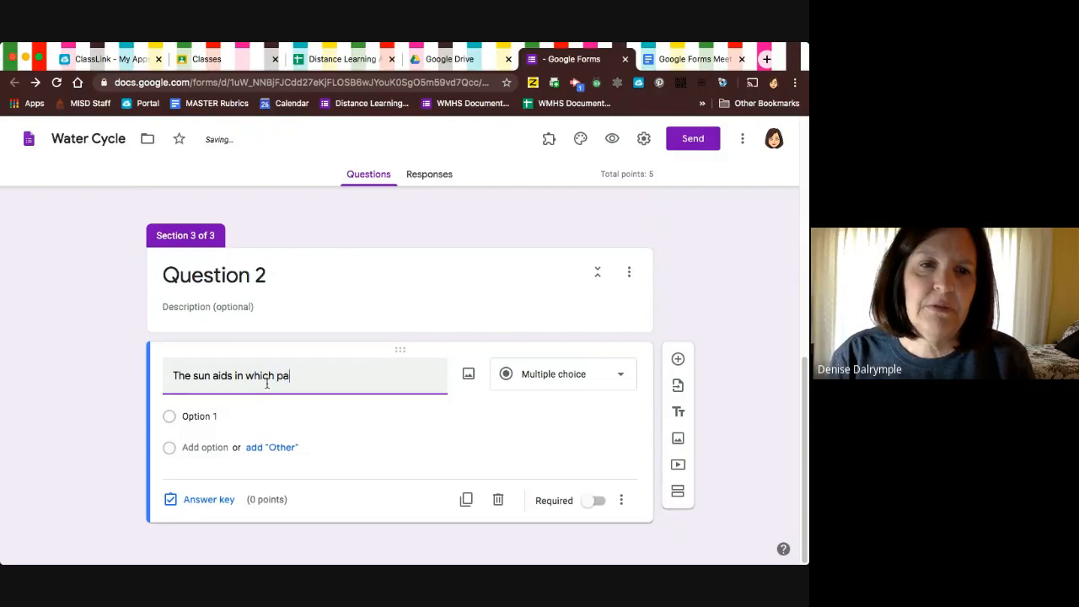
pyautogui.write('rt of the wa')
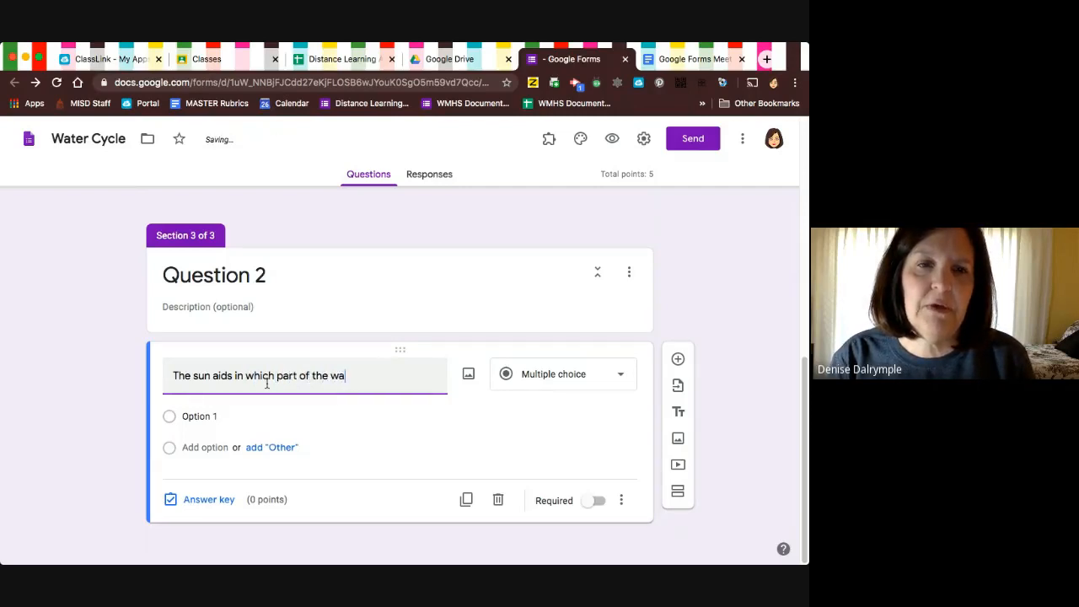
pyautogui.write('ter cycle?')
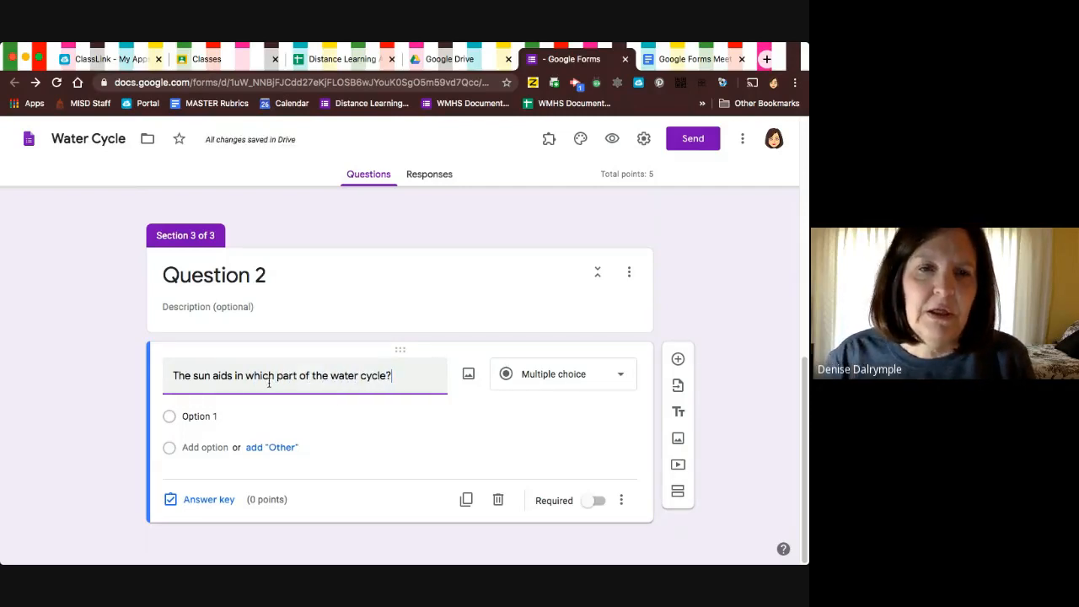
# Give the sun question four answer options: precipation, condensation, evaporation and run-off.
pyautogui.click(204, 416)
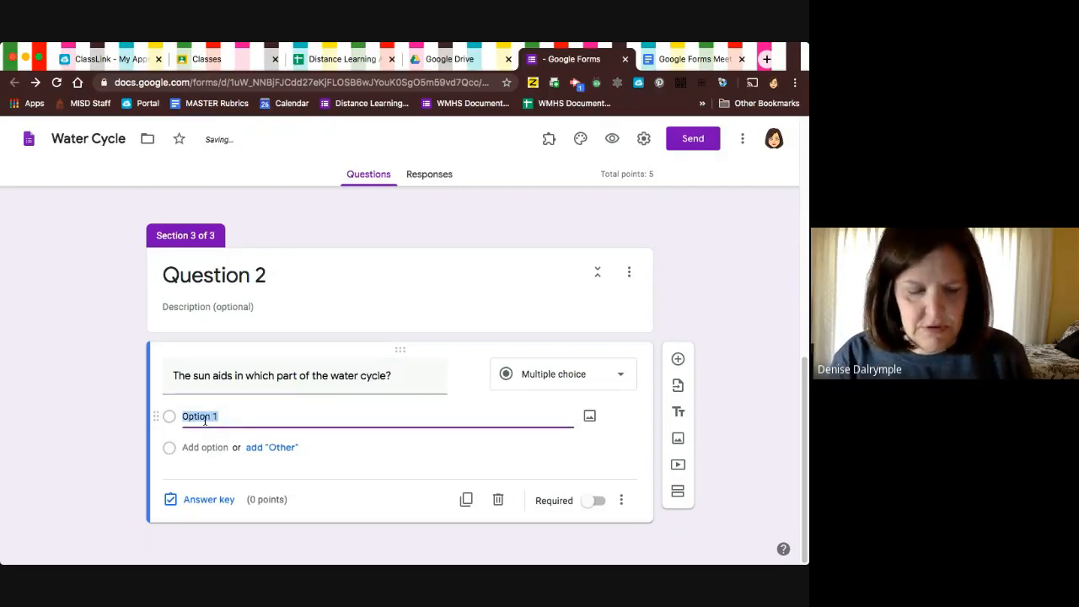
pyautogui.write('precipatio')
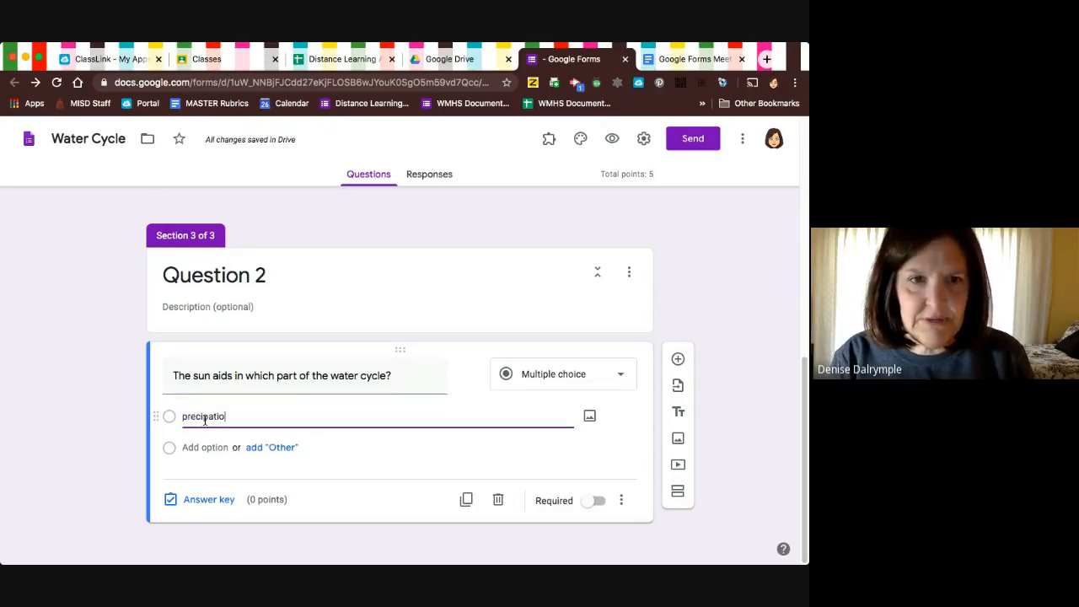
pyautogui.write('n')
pyautogui.press('Return')
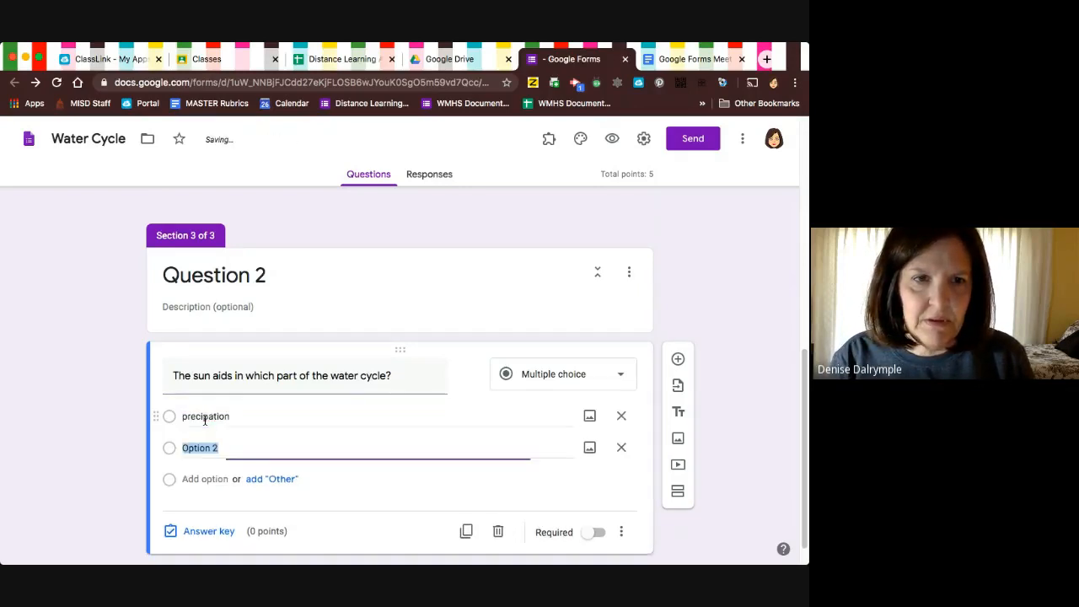
pyautogui.write('condensation')
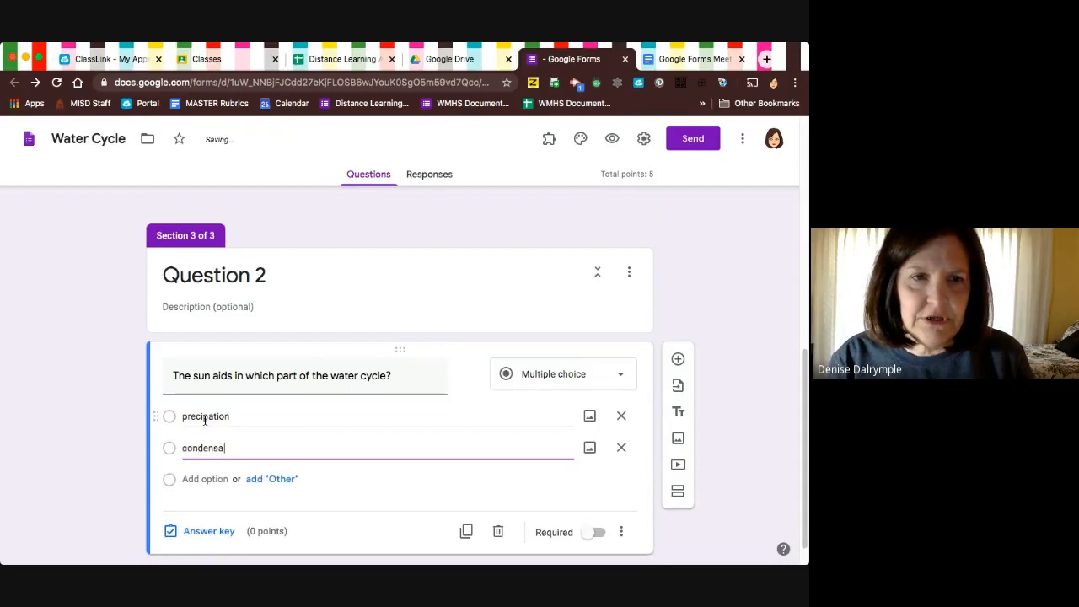
pyautogui.press('Return')
pyautogui.write('ev')
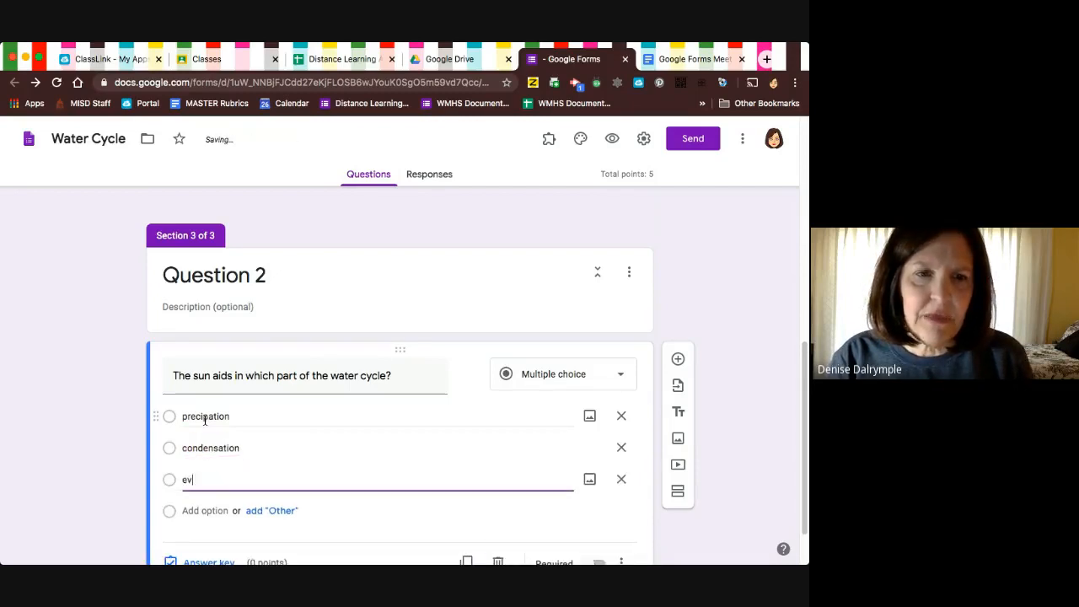
pyautogui.write('aporation')
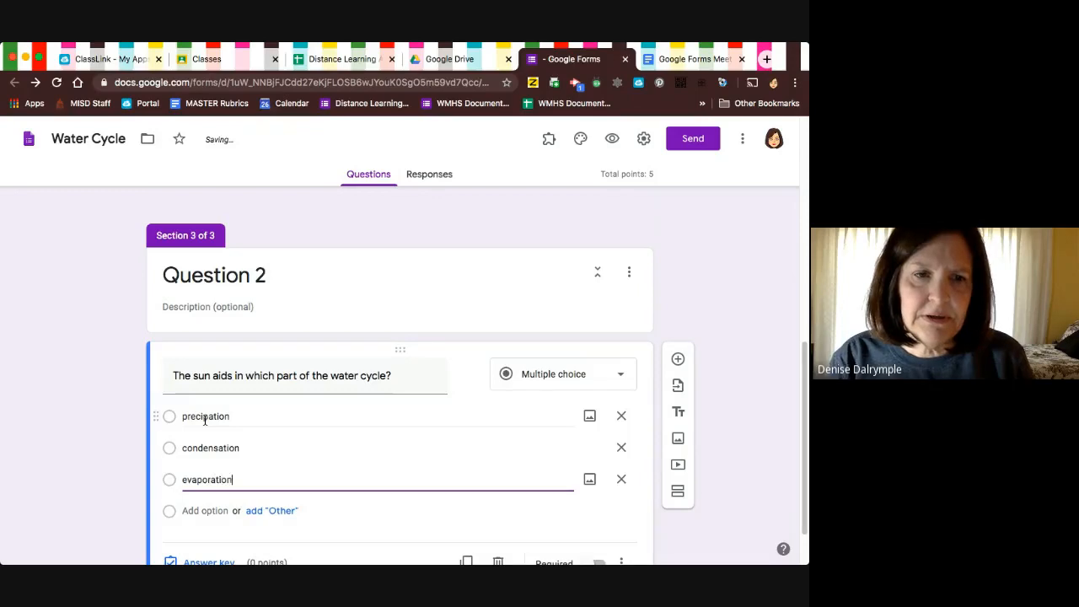
pyautogui.press('Return')
pyautogui.write('run-off')
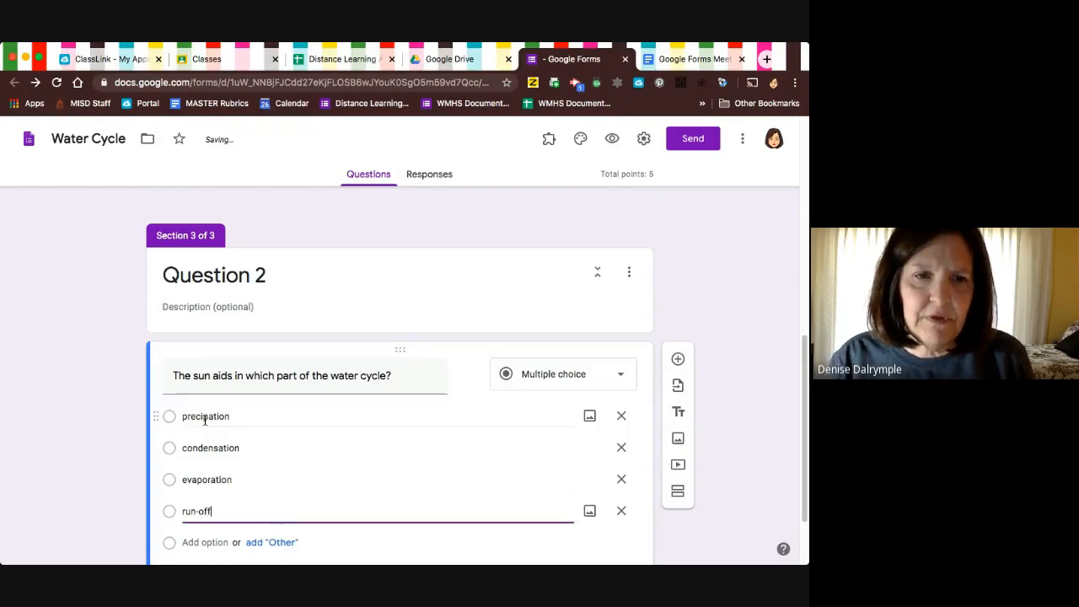
# Set evaporation as the correct answer in the sun question's answer key.
pyautogui.scroll(-2, 380, 371)
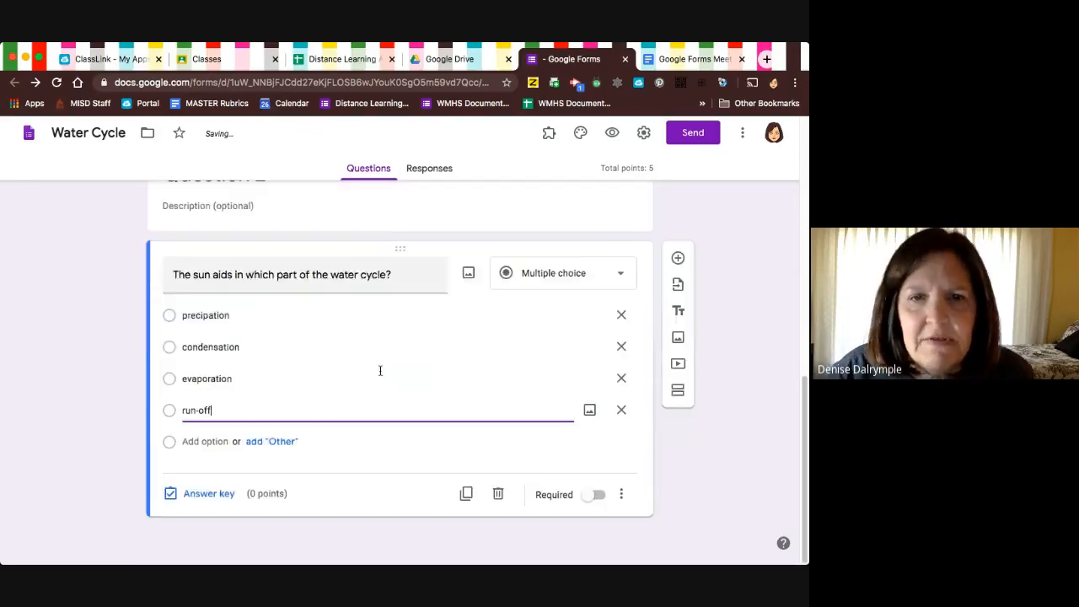
pyautogui.click(211, 501)
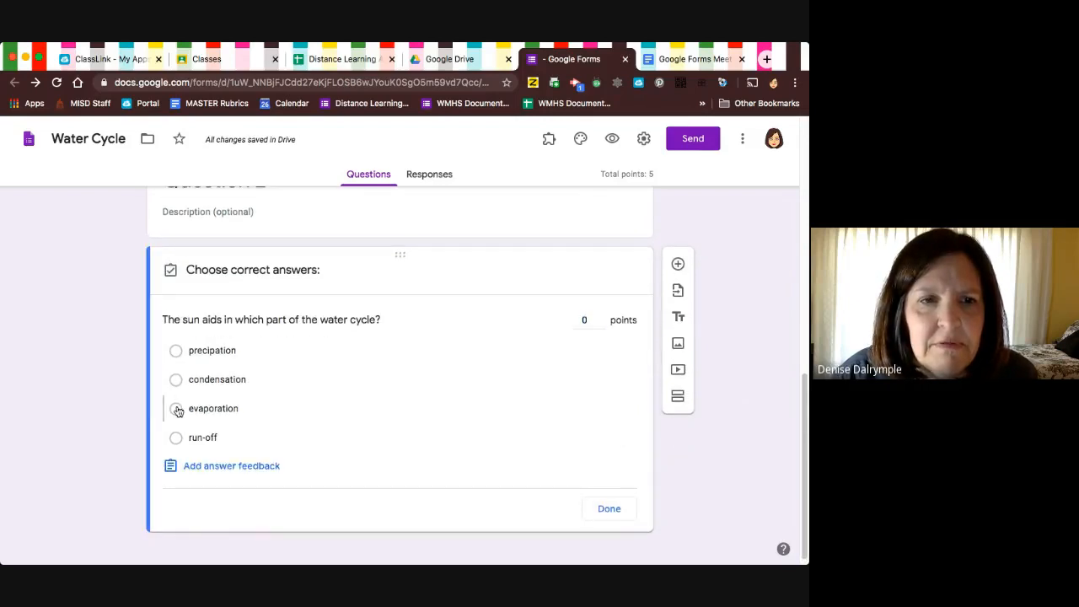
pyautogui.click(175, 408)
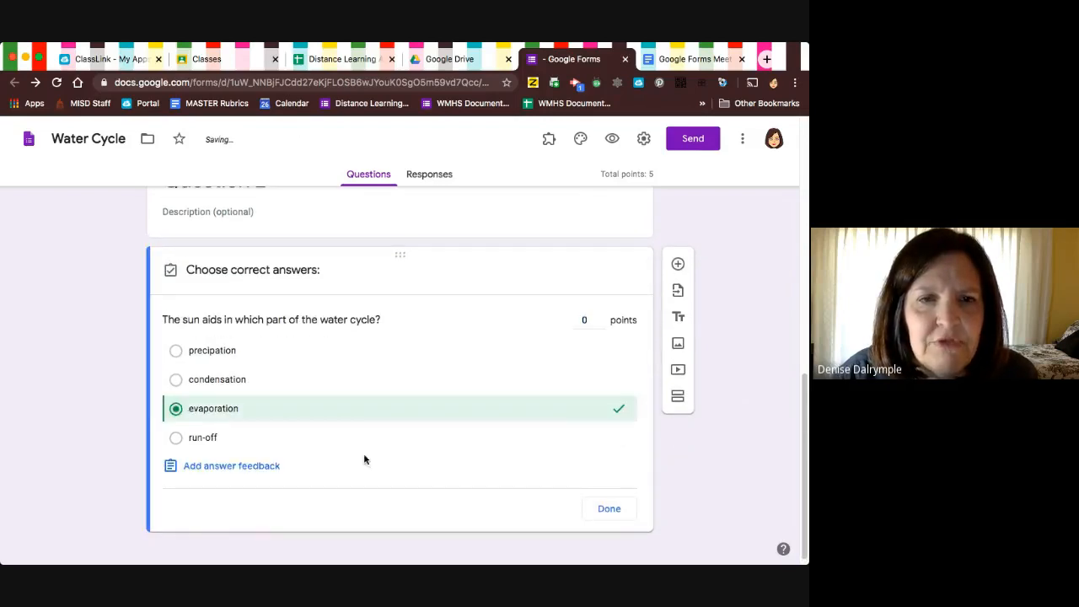
pyautogui.click(609, 499)
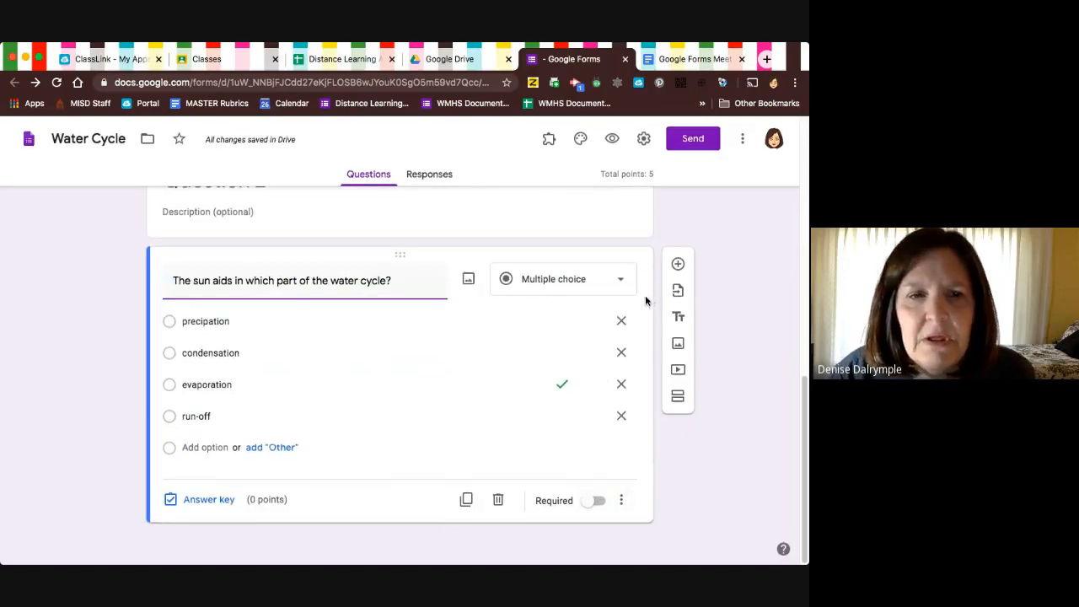
# Add a fourth section titled "Question 3" and insert a new question in it.
pyautogui.click(677, 399)
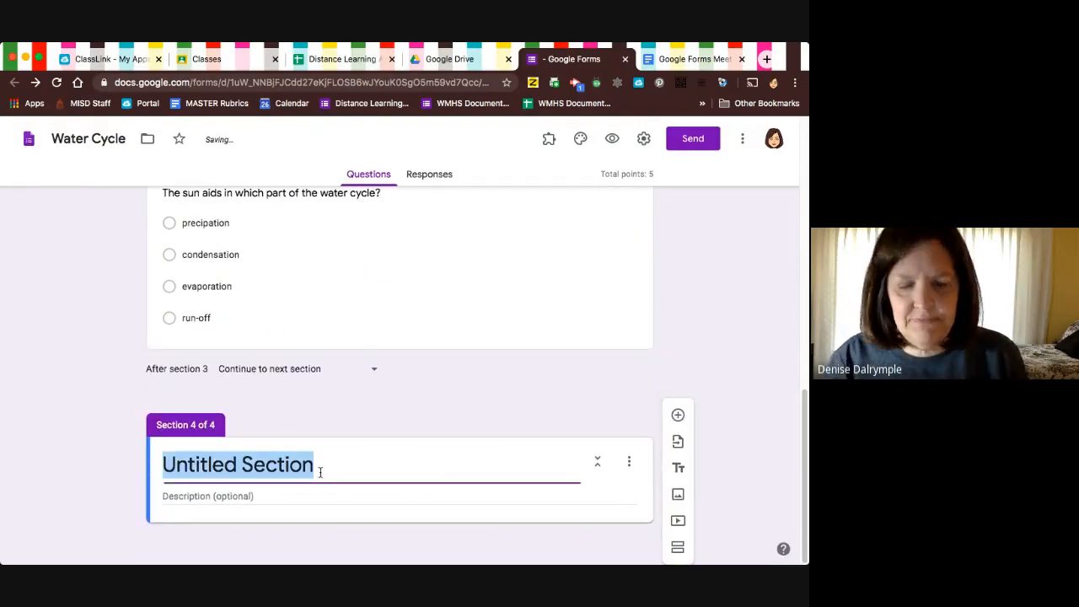
pyautogui.write('Question 3')
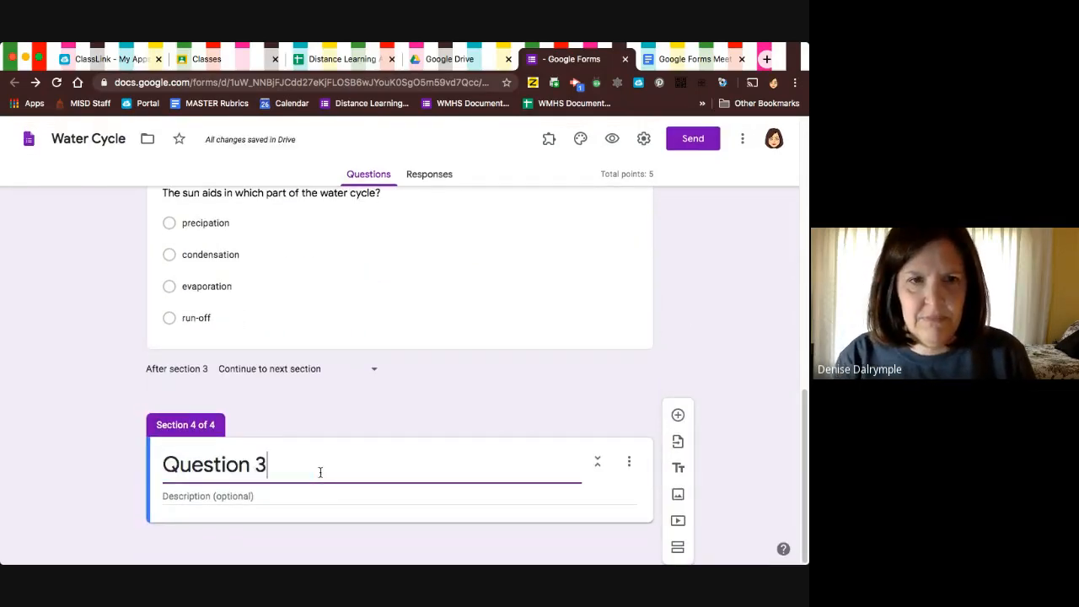
pyautogui.scroll(-2, 320, 472)
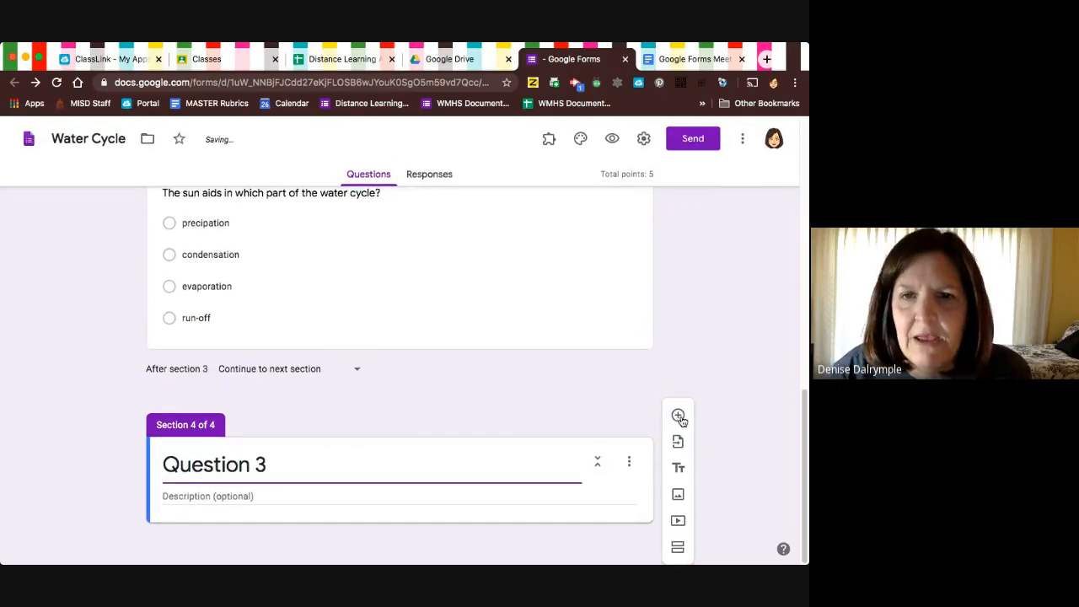
pyautogui.click(680, 417)
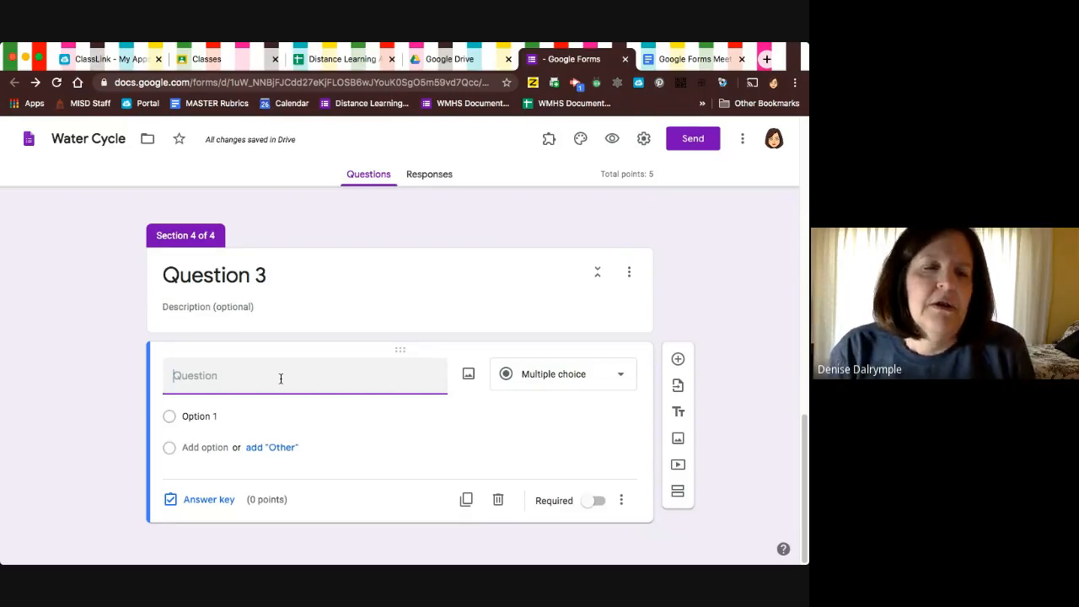
# Enter "Water flowing down is an example of" as the question text in the Question 3 section.
pyautogui.write('Wat')
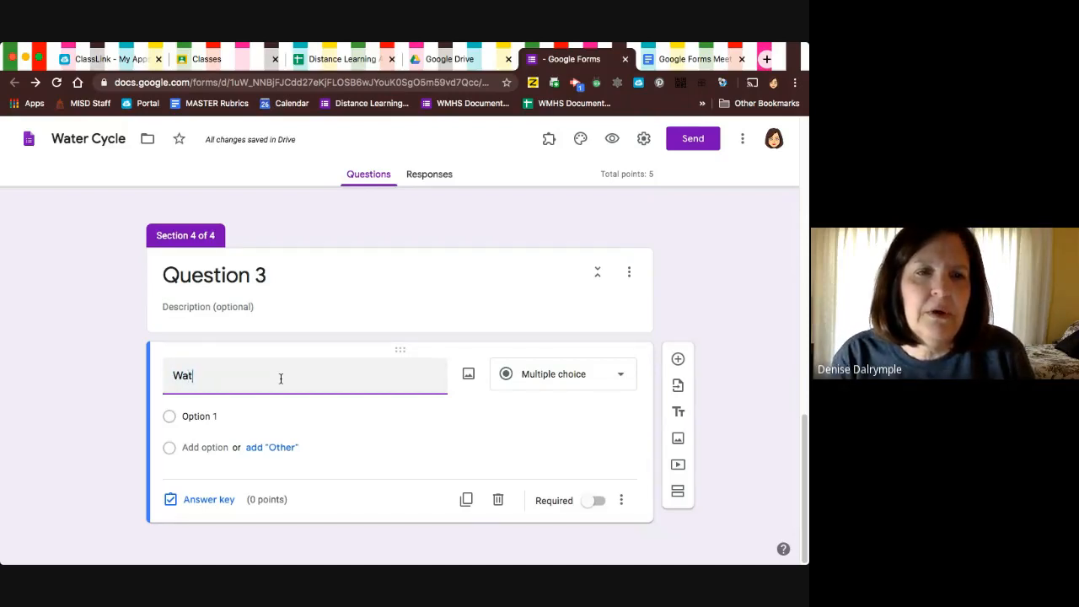
pyautogui.write('er flowing do')
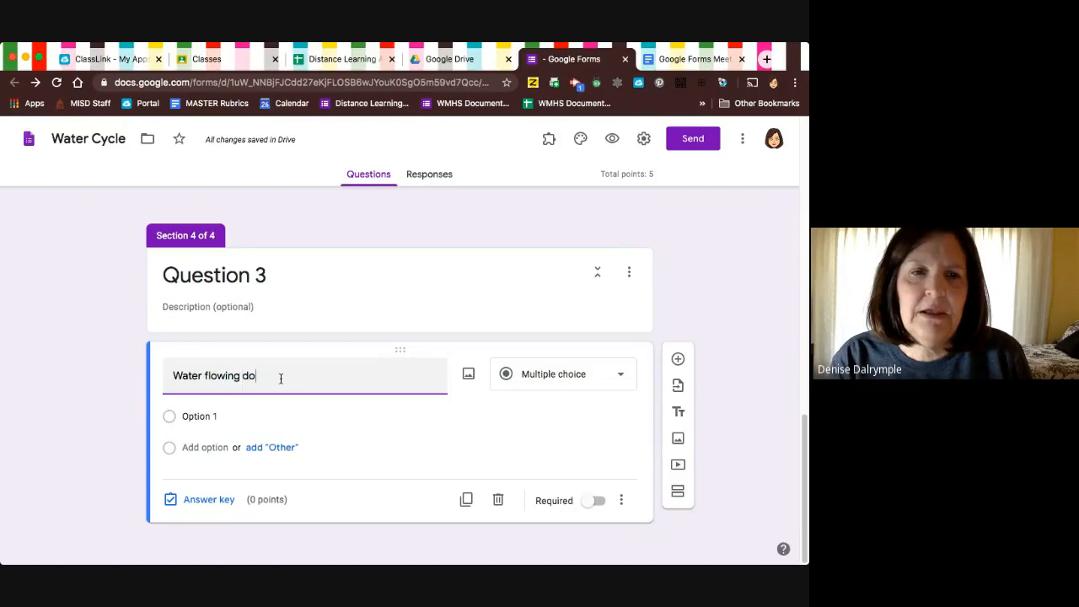
pyautogui.write('wn is an')
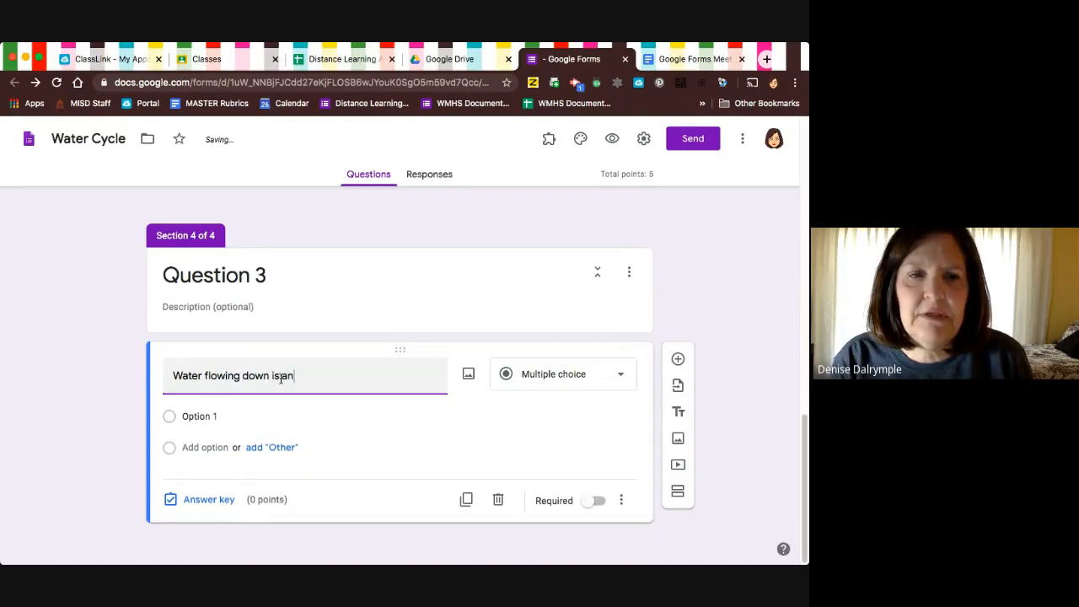
pyautogui.write(' example of')
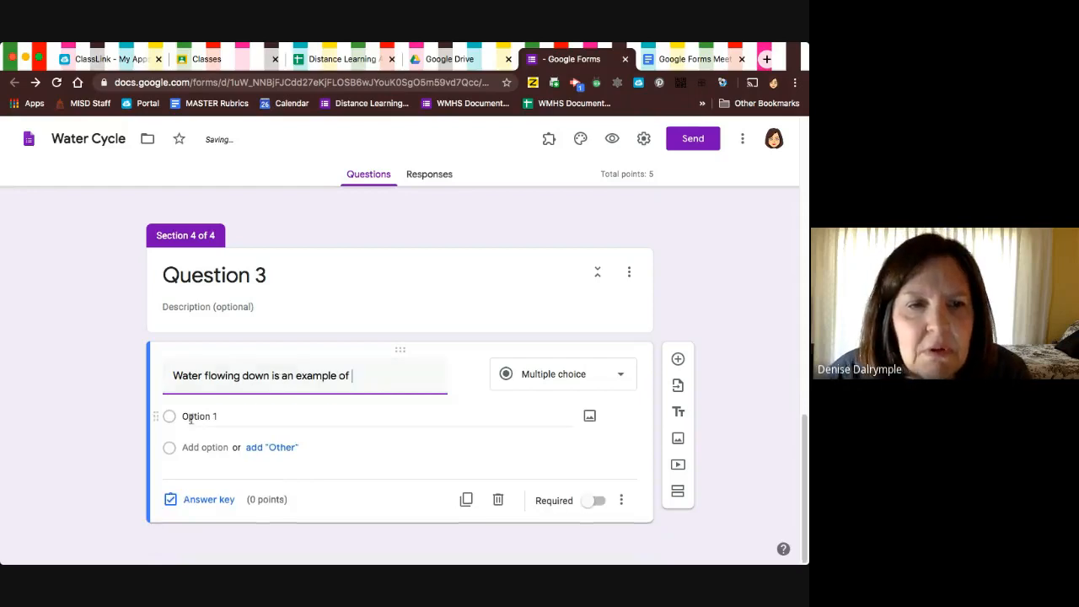
# Give the flowing water question four answer options: condensation, evaporation, precipitation and run-off.
pyautogui.click(191, 416)
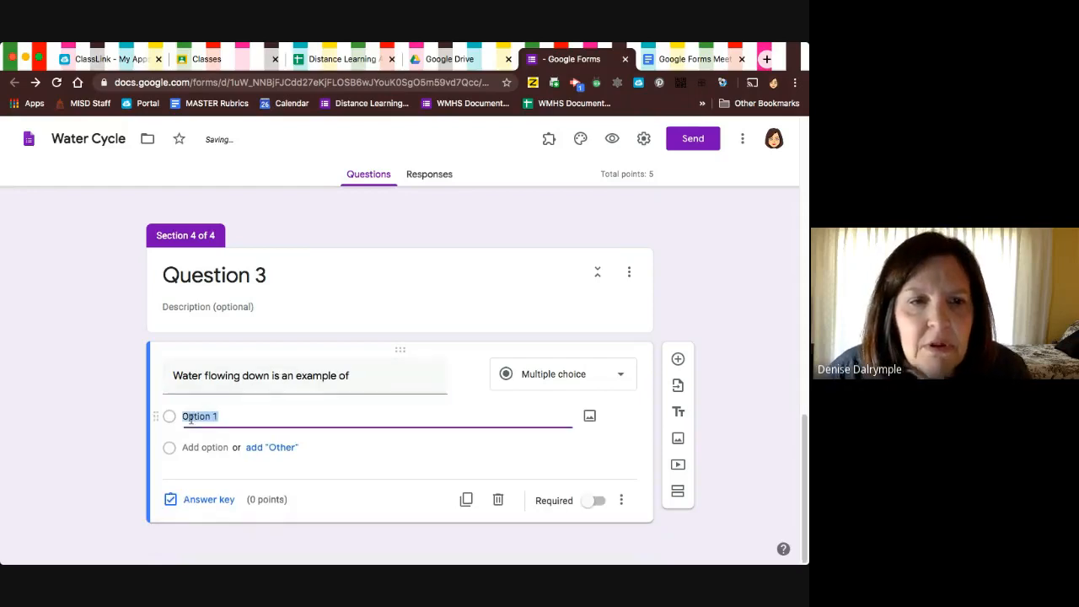
pyautogui.write('condensa')
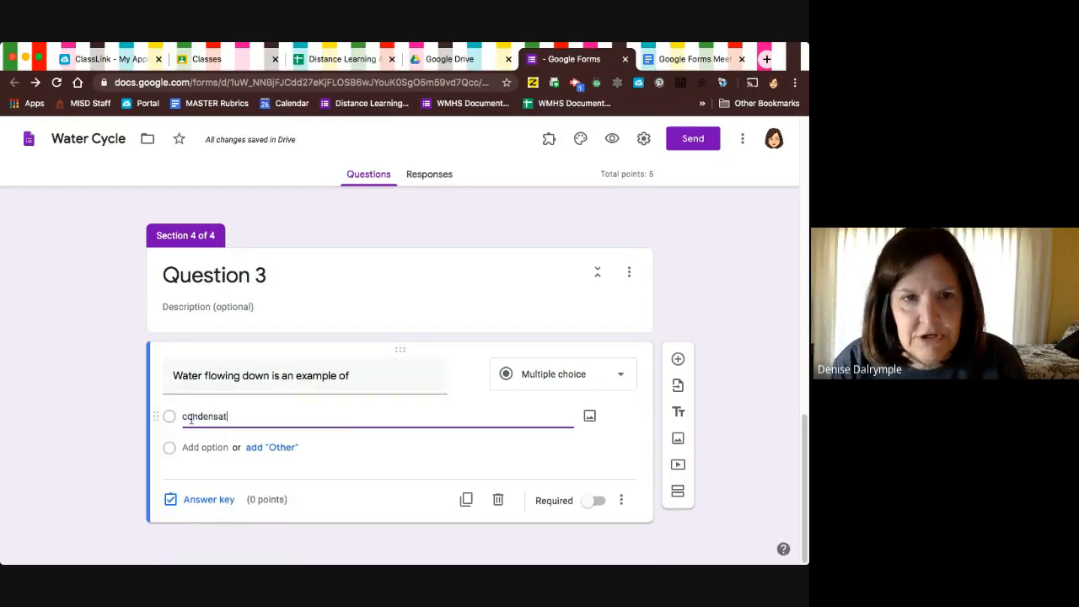
pyautogui.press('Return')
pyautogui.write('evat')
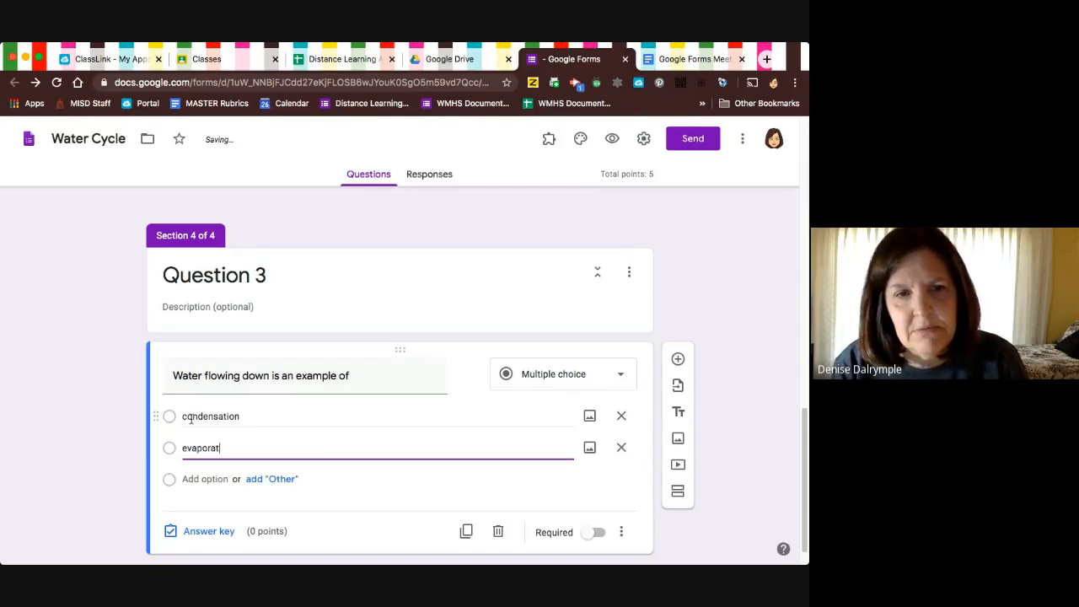
pyautogui.press('Return')
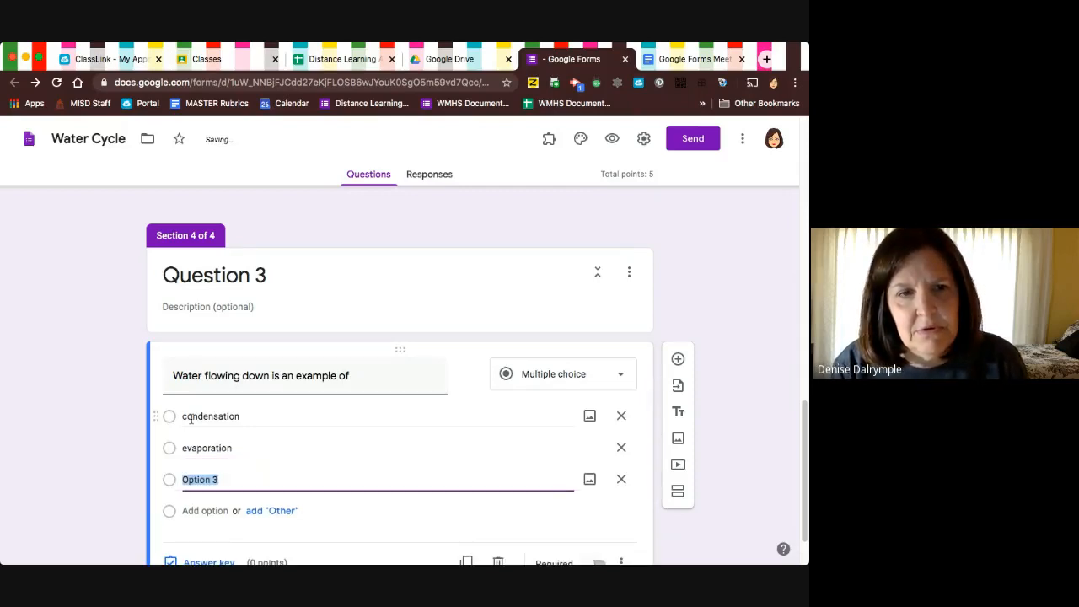
pyautogui.write('precipa')
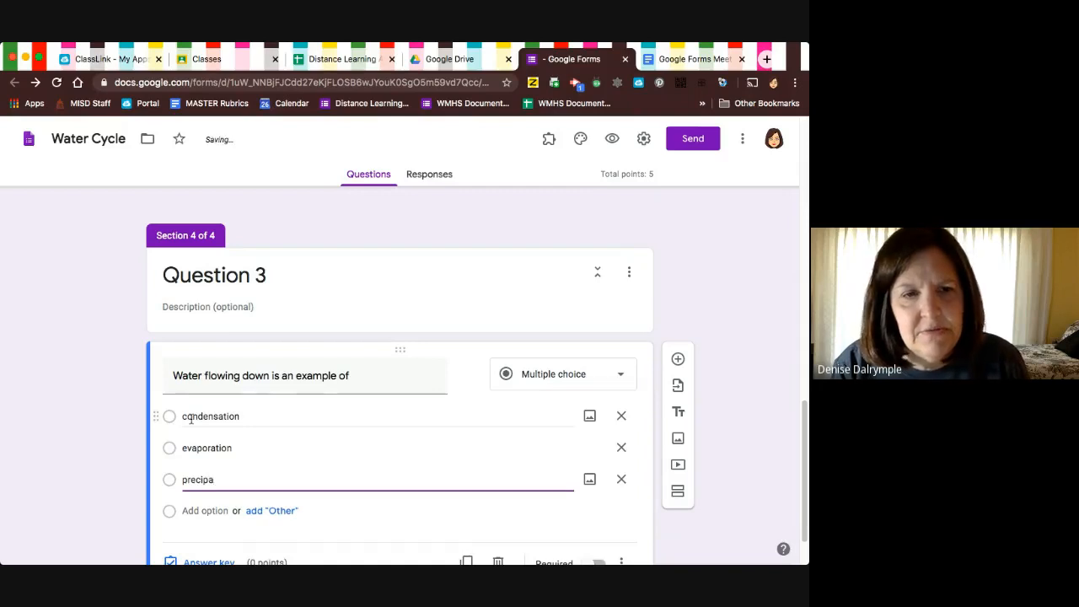
pyautogui.press('BackSpace')
pyautogui.write('itation')
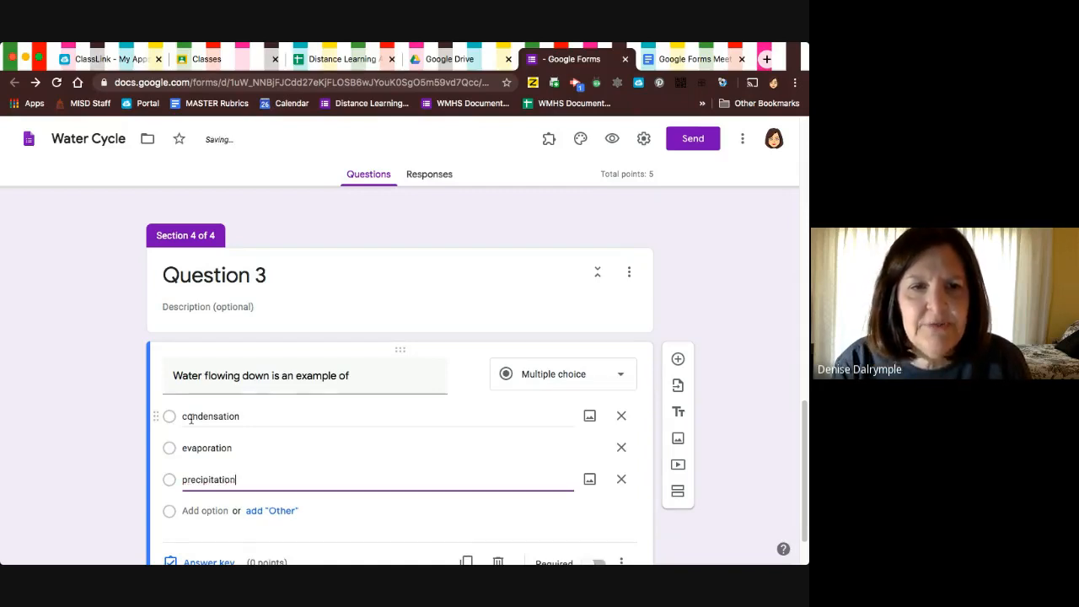
pyautogui.press('Return')
pyautogui.write('run-')
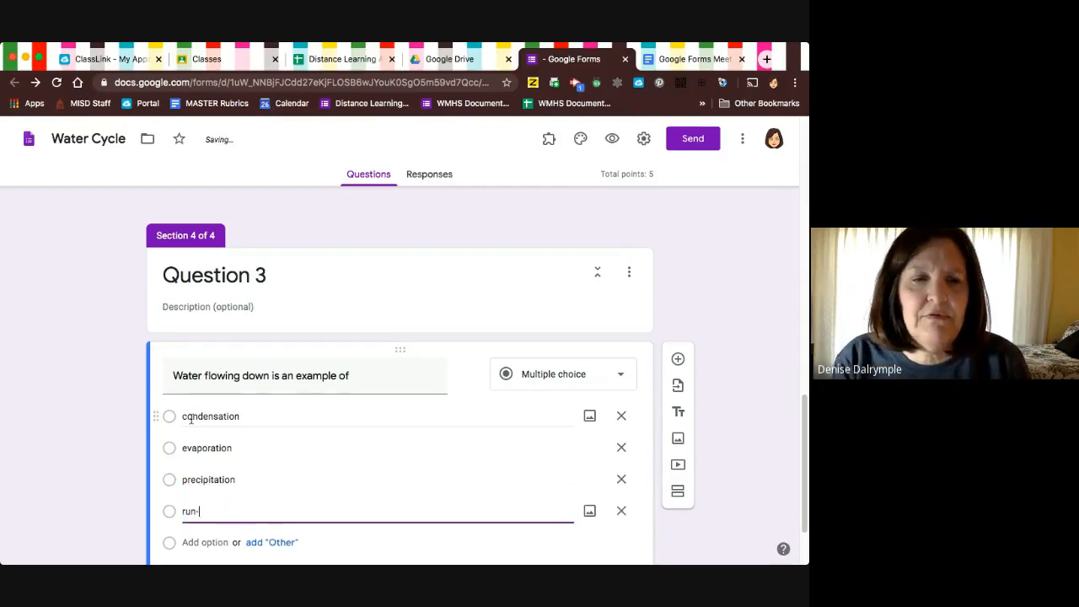
pyautogui.write('off')
# Set run-off as the correct answer in the flowing water question's answer key.
pyautogui.scroll(-2, 245, 438)
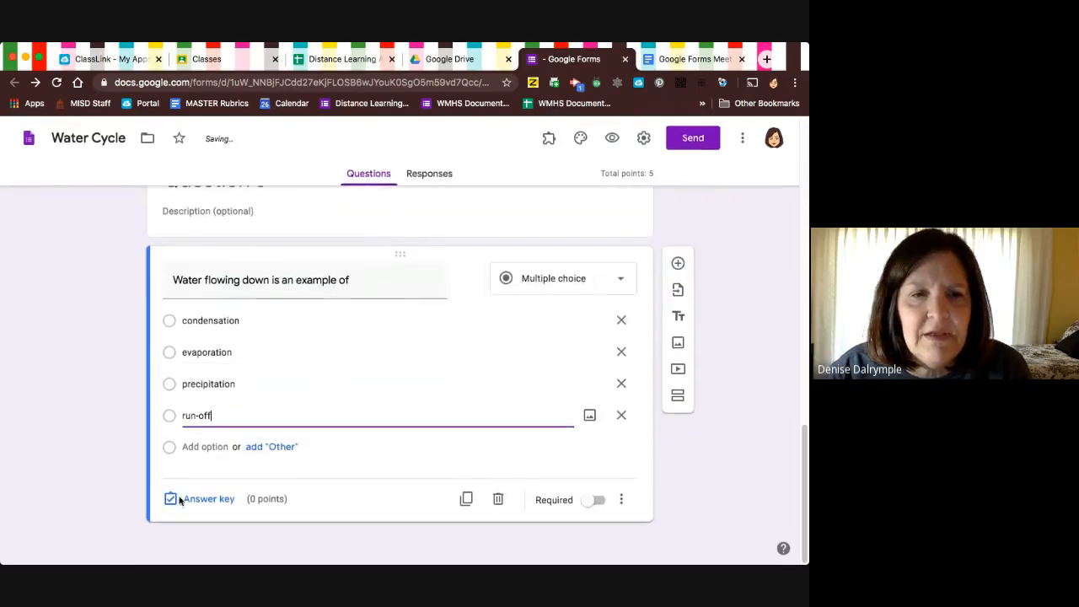
pyautogui.click(192, 502)
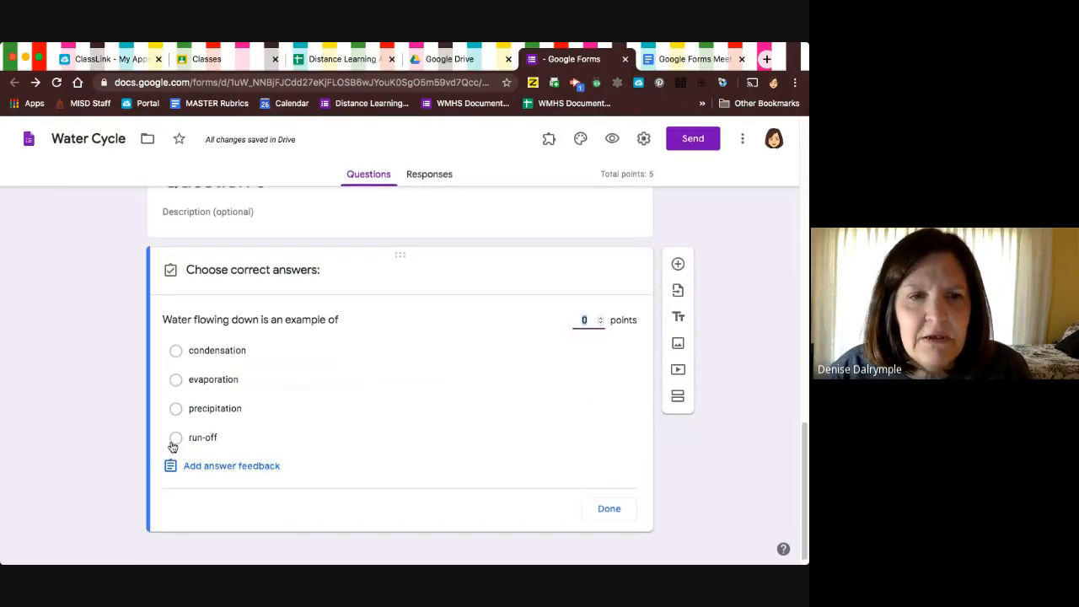
pyautogui.click(175, 439)
pyautogui.click(620, 509)
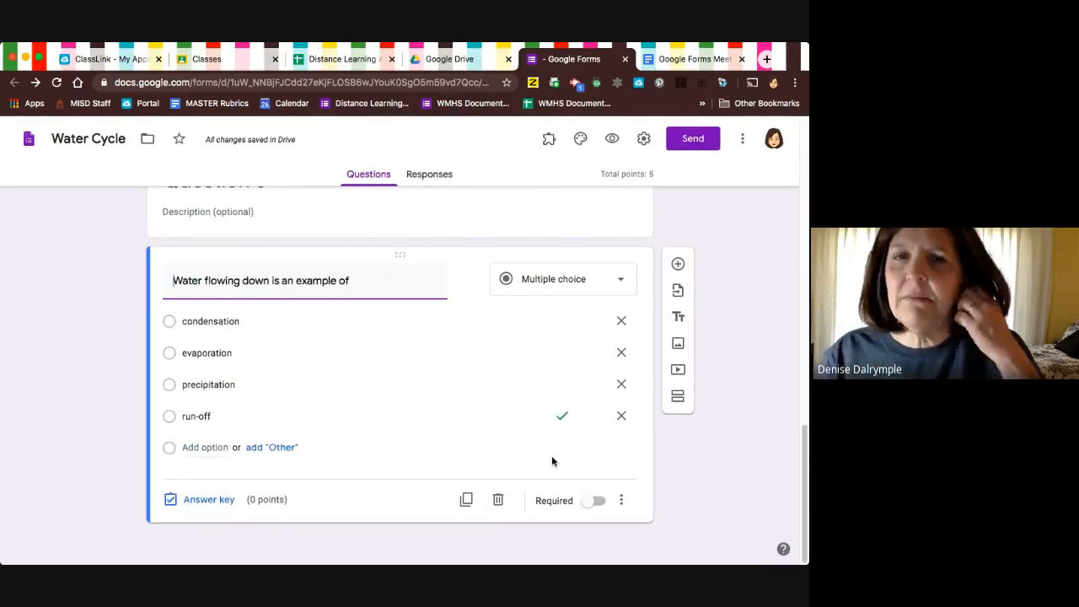
pyautogui.scroll(3, 457, 341)
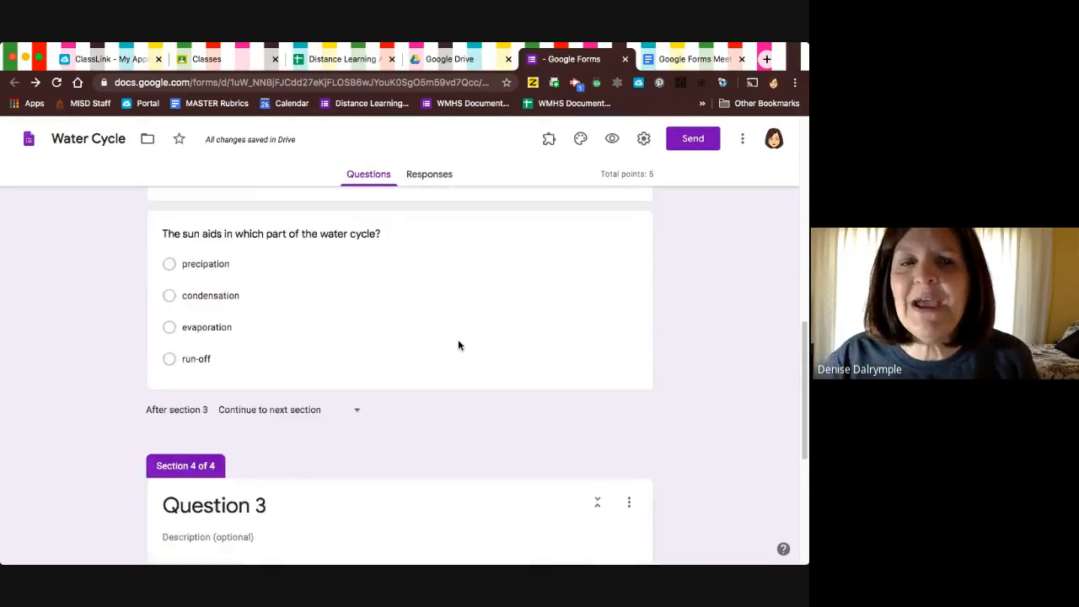
# Add a fifth section after the Question 3 section and title it "Question 1 reteach".
pyautogui.scroll(-3, 458, 342)
pyautogui.scroll(3, 459, 343)
pyautogui.scroll(-3, 458, 342)
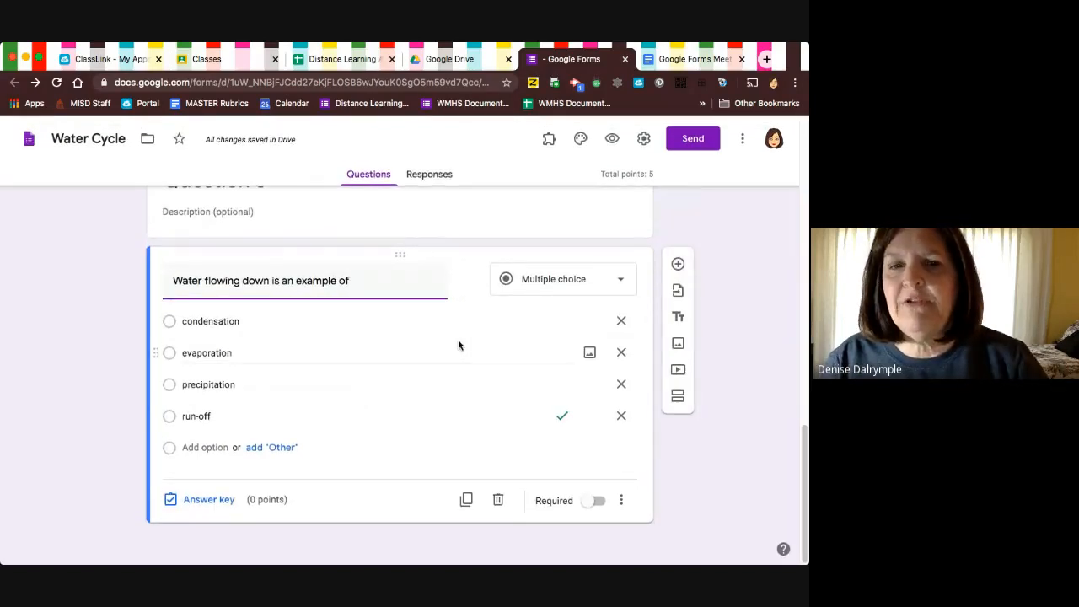
pyautogui.click(679, 396)
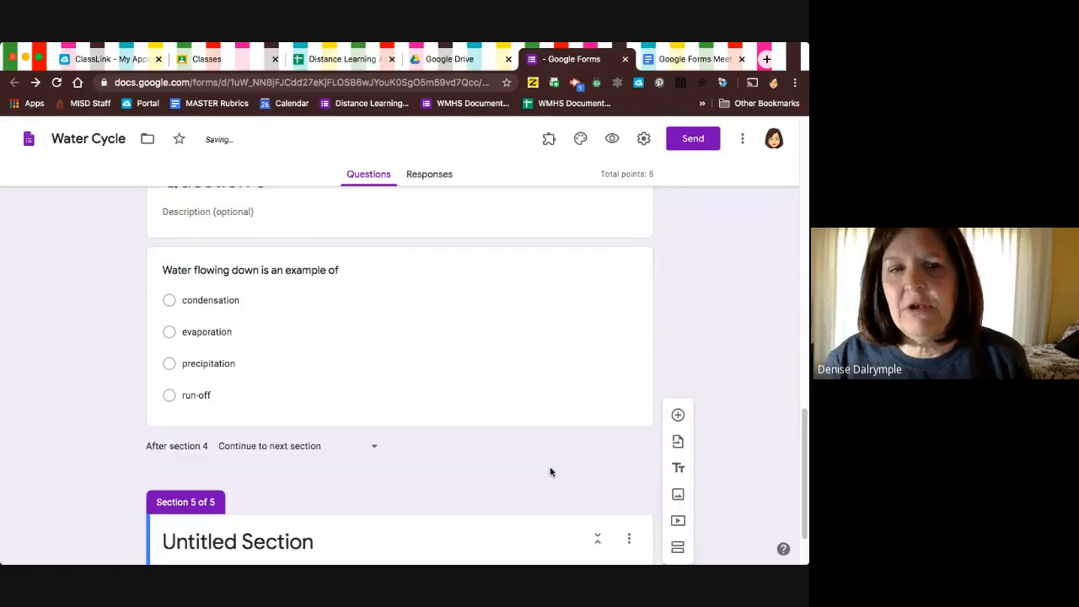
pyautogui.click(296, 470)
pyautogui.write('Q')
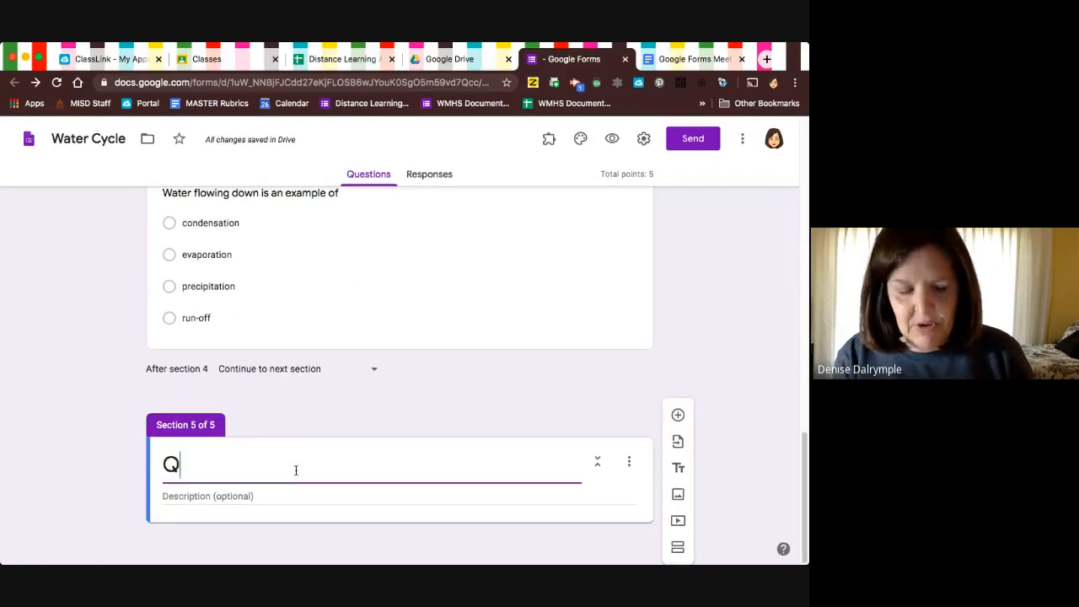
pyautogui.write('uestion 1 ')
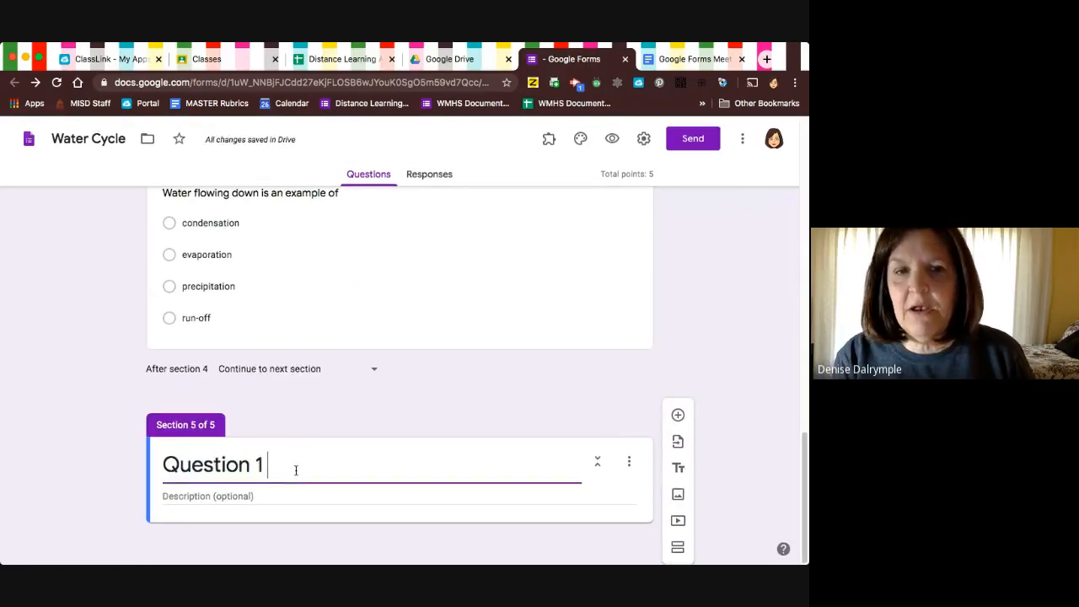
pyautogui.write('reteach')
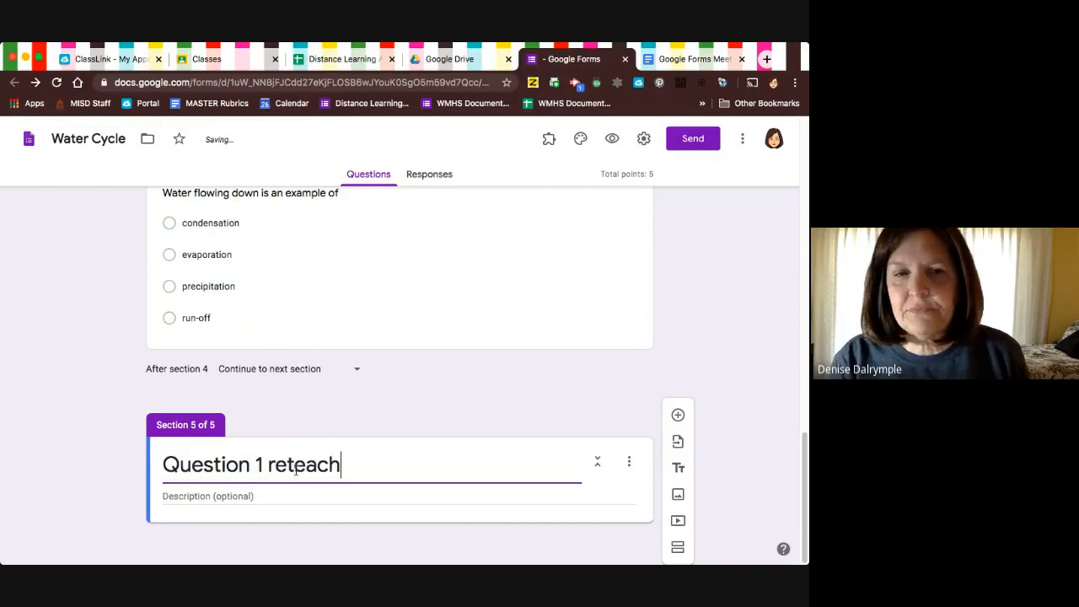
pyautogui.scroll(-2, 296, 470)
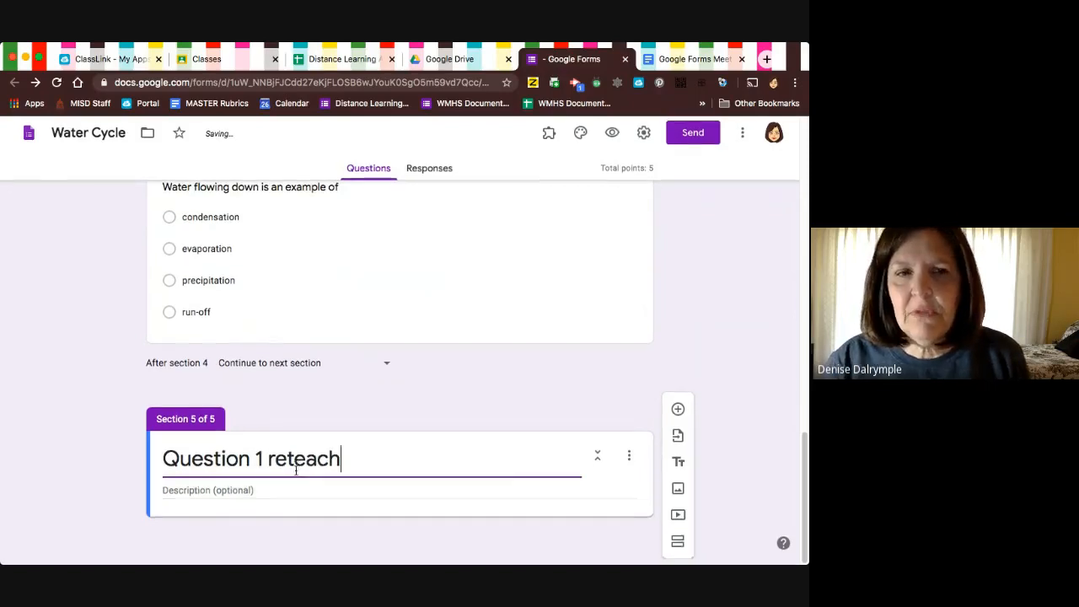
pyautogui.click(557, 538)
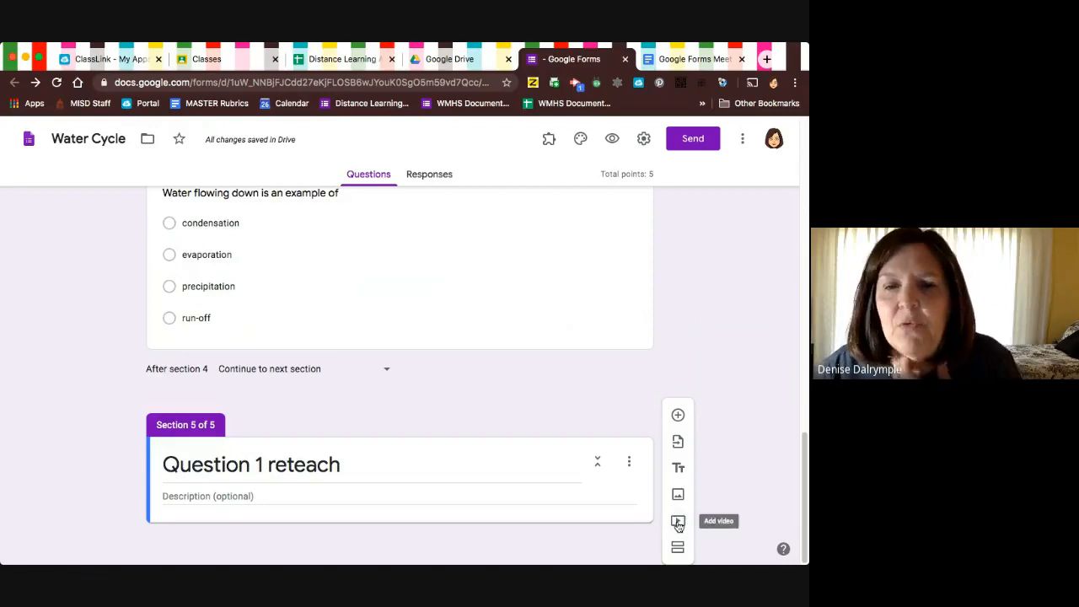
# Search YouTube for "water cycle" and insert the "Water Cycle Song" video into the Question 1 reteach section.
pyautogui.click(678, 521)
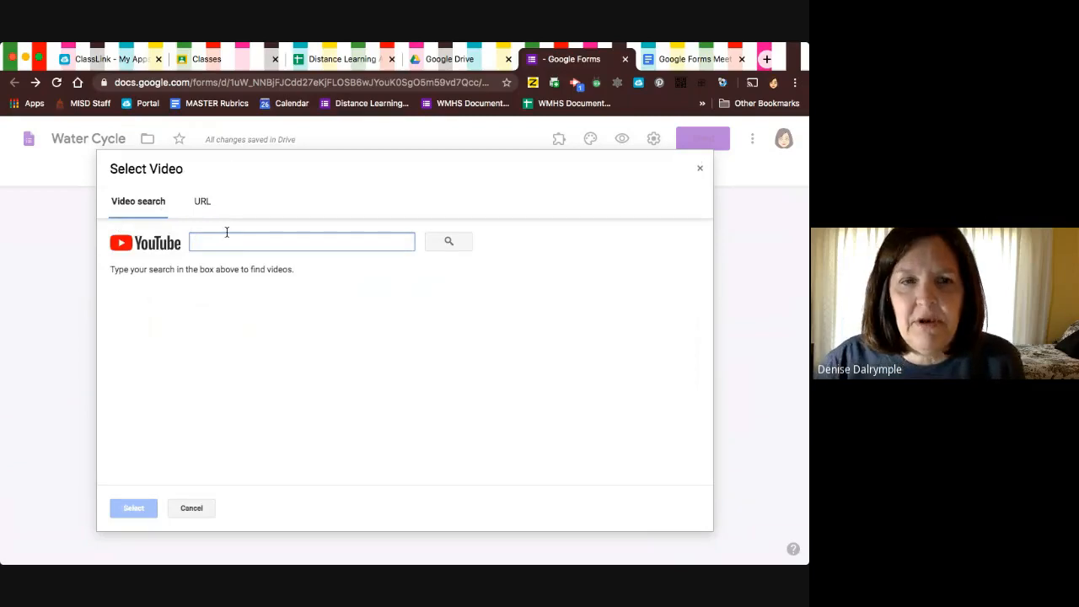
pyautogui.write('water c')
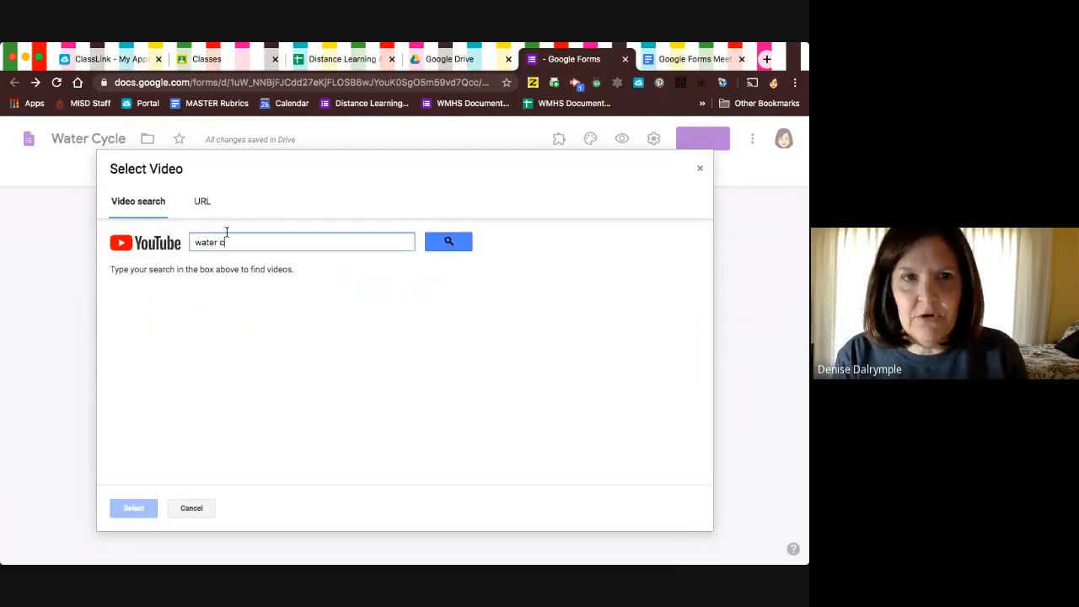
pyautogui.write('ycle')
pyautogui.press('Return')
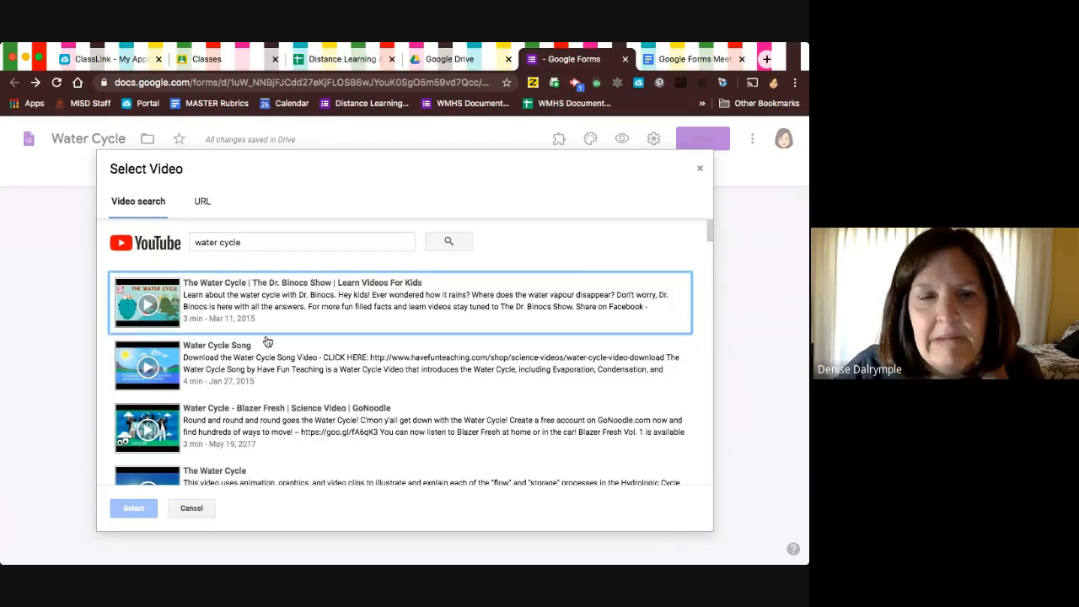
pyautogui.click(222, 364)
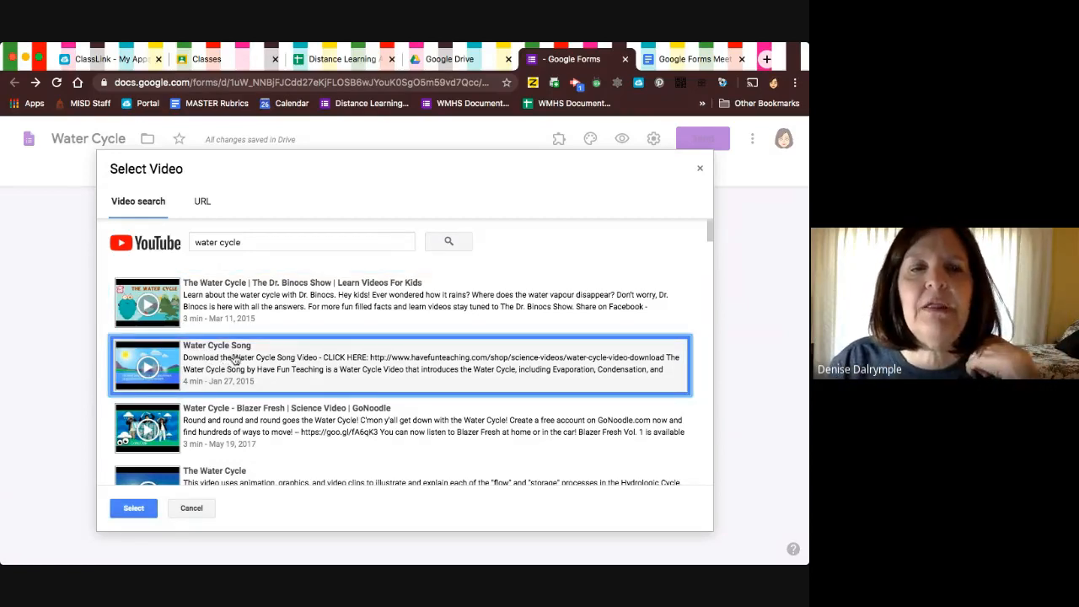
pyautogui.click(129, 510)
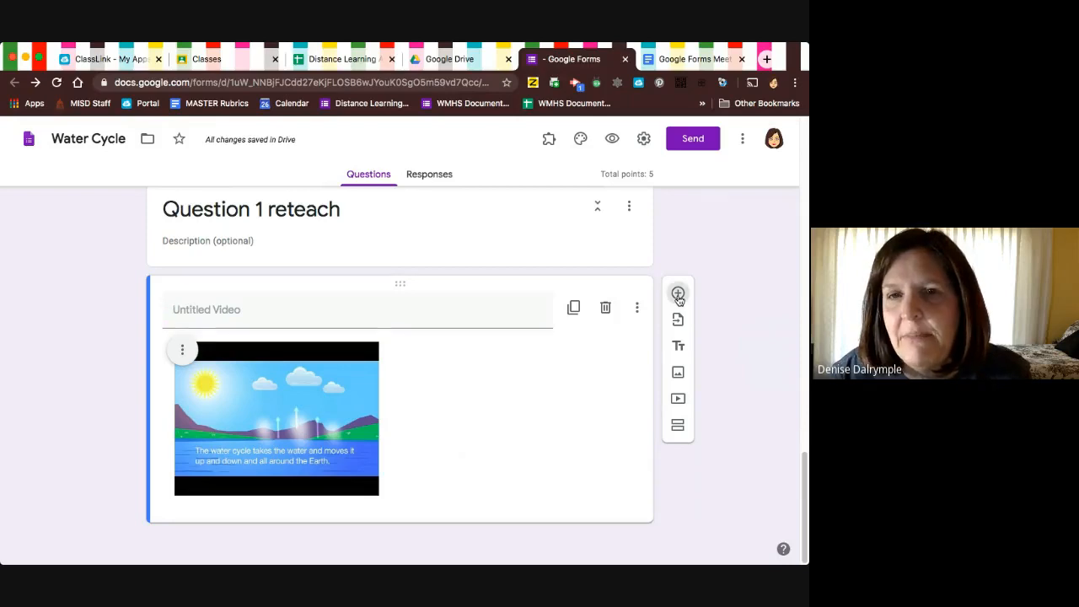
# Add a multiple-choice question below the video with the text "Was this resource helpful?".
pyautogui.click(677, 294)
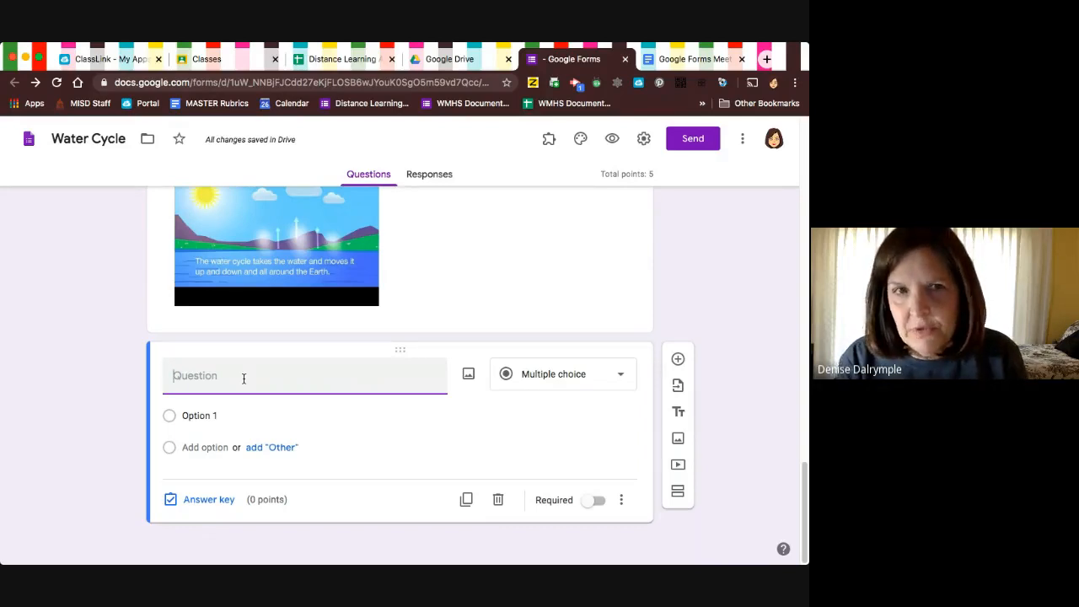
pyautogui.write('Was this ')
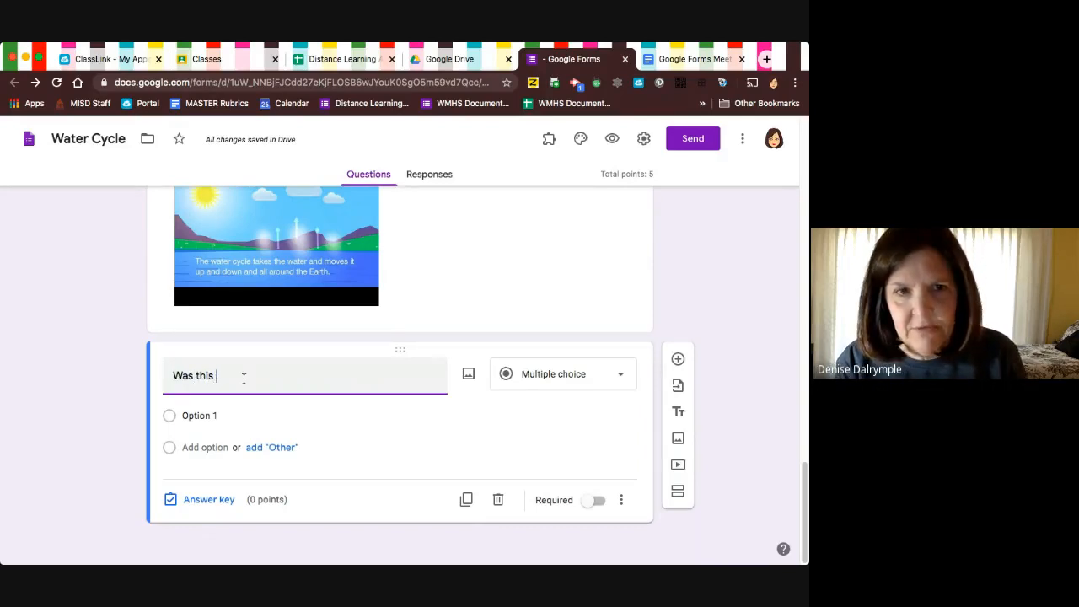
pyautogui.write('resource h')
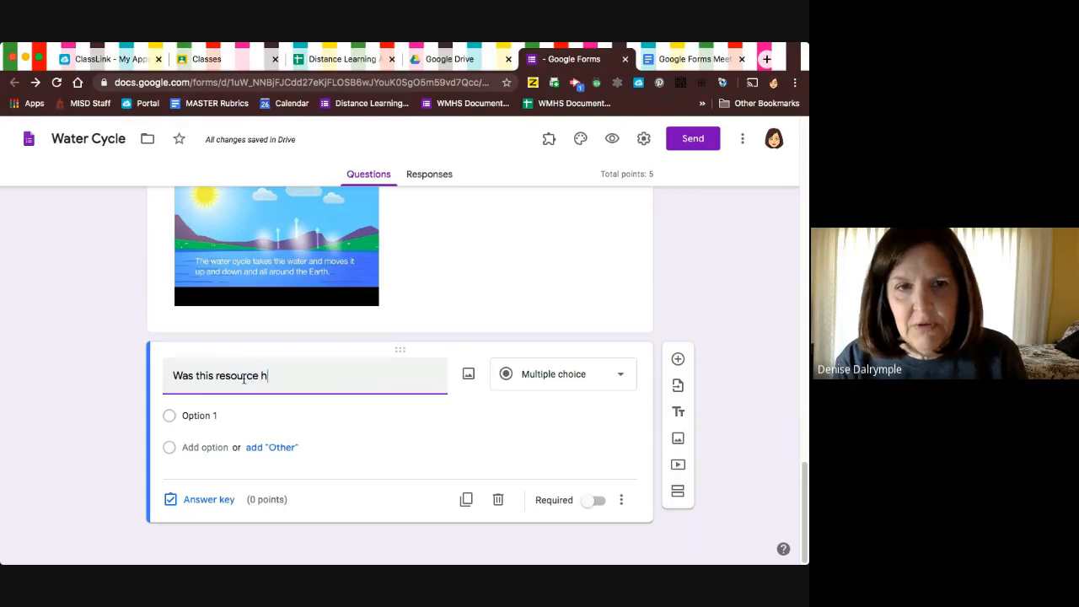
pyautogui.write('elpful?')
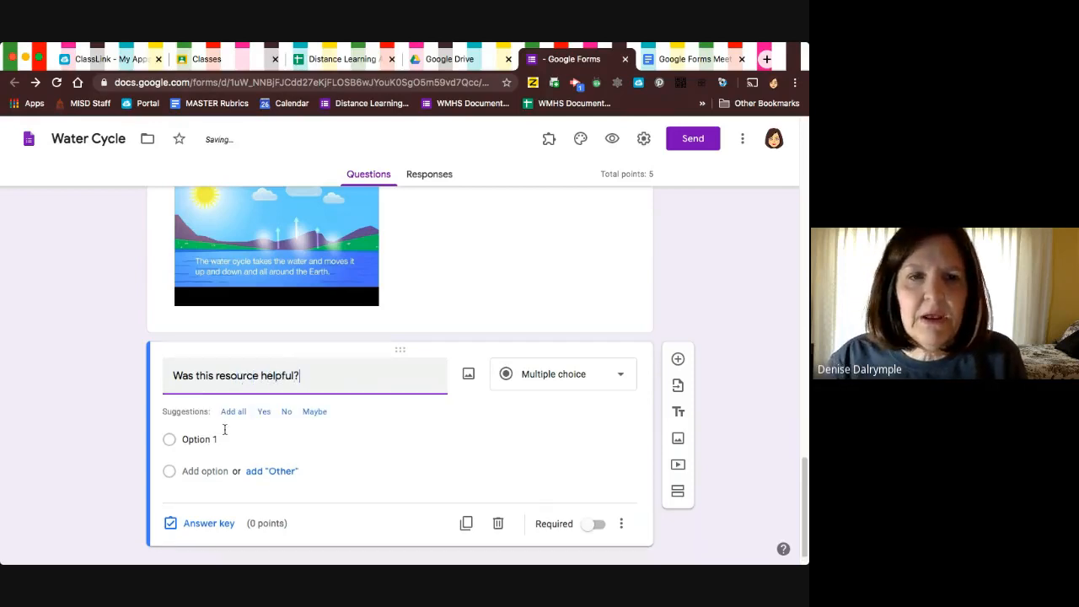
# Give the resource question three answer options: Yes, no and maybe.
pyautogui.click(264, 411)
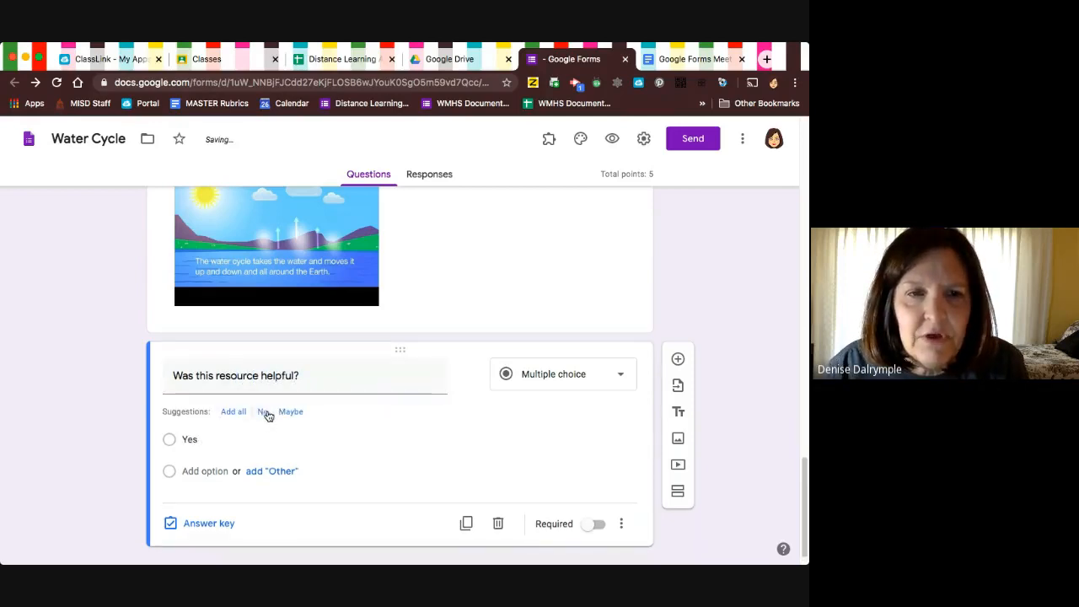
pyautogui.click(188, 465)
pyautogui.write('no')
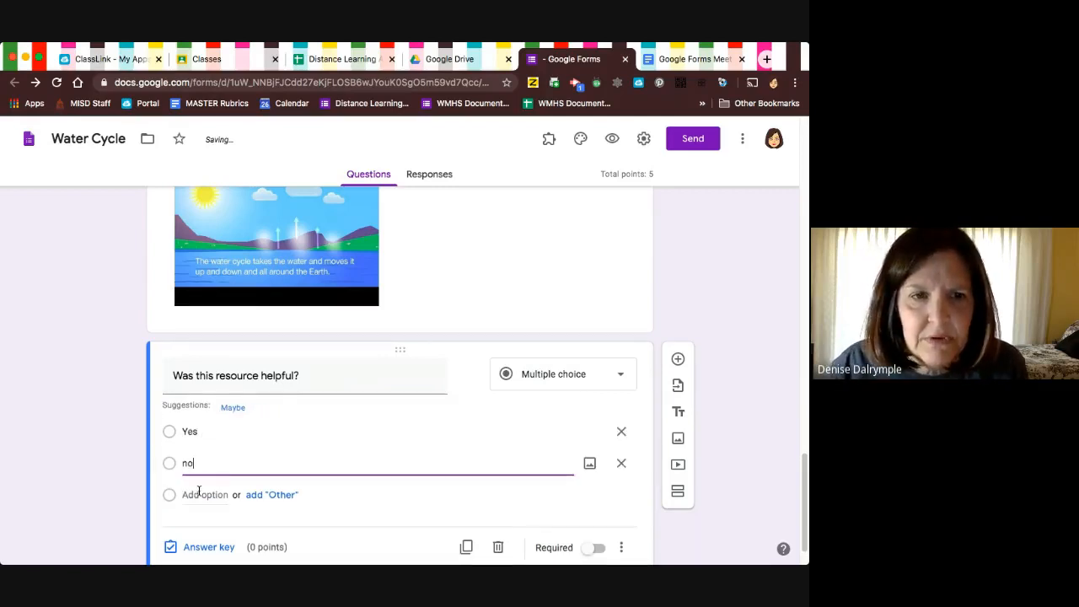
pyautogui.click(199, 493)
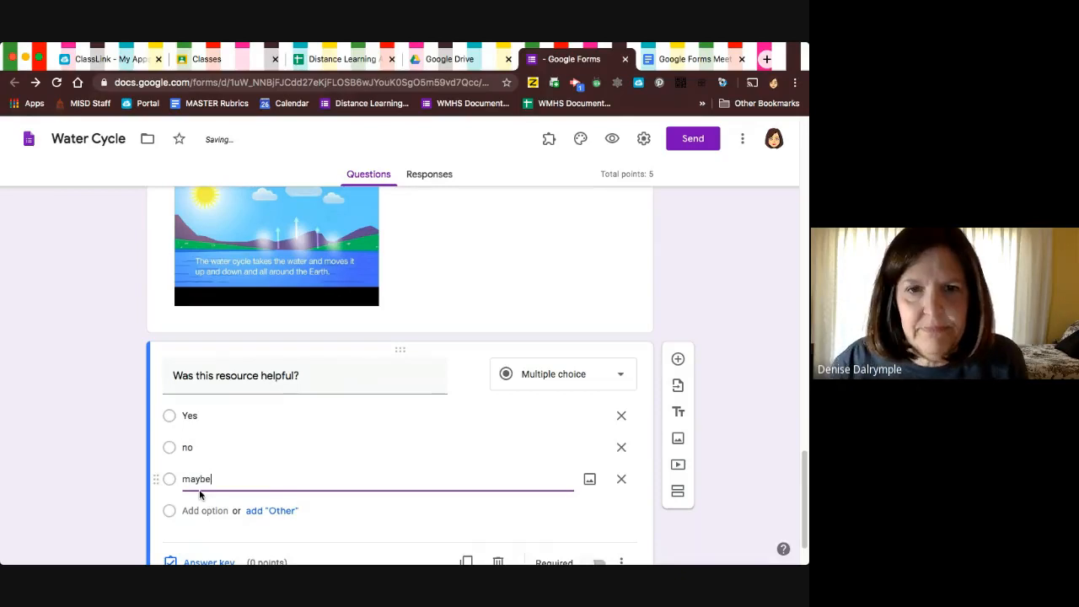
pyautogui.scroll(-2, 199, 491)
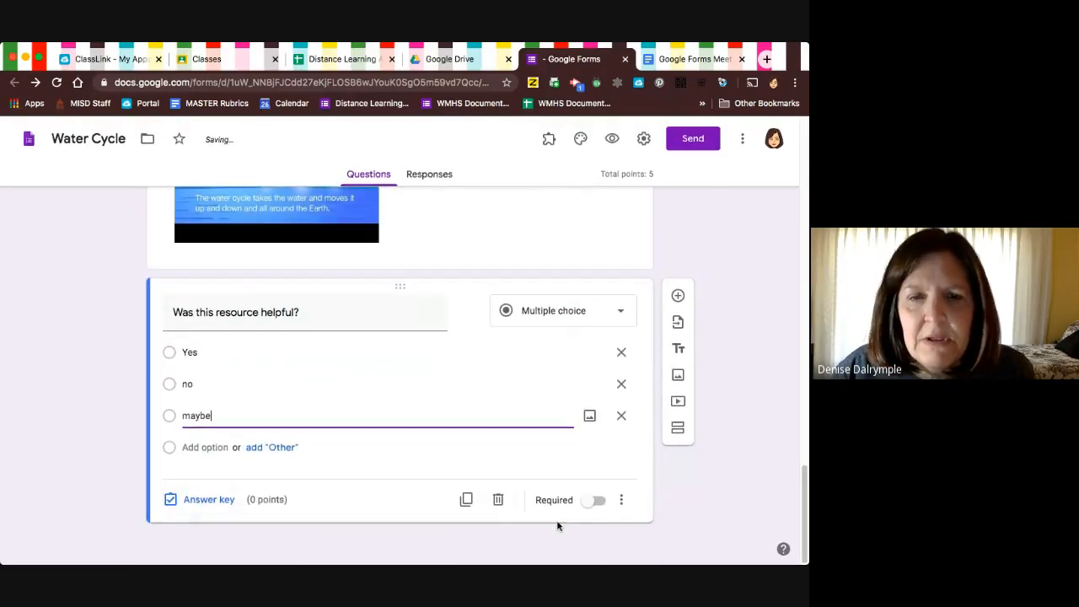
# Add a sixth section after the Question 1 reteach section and title it "Question 2 Reteach".
pyautogui.click(676, 430)
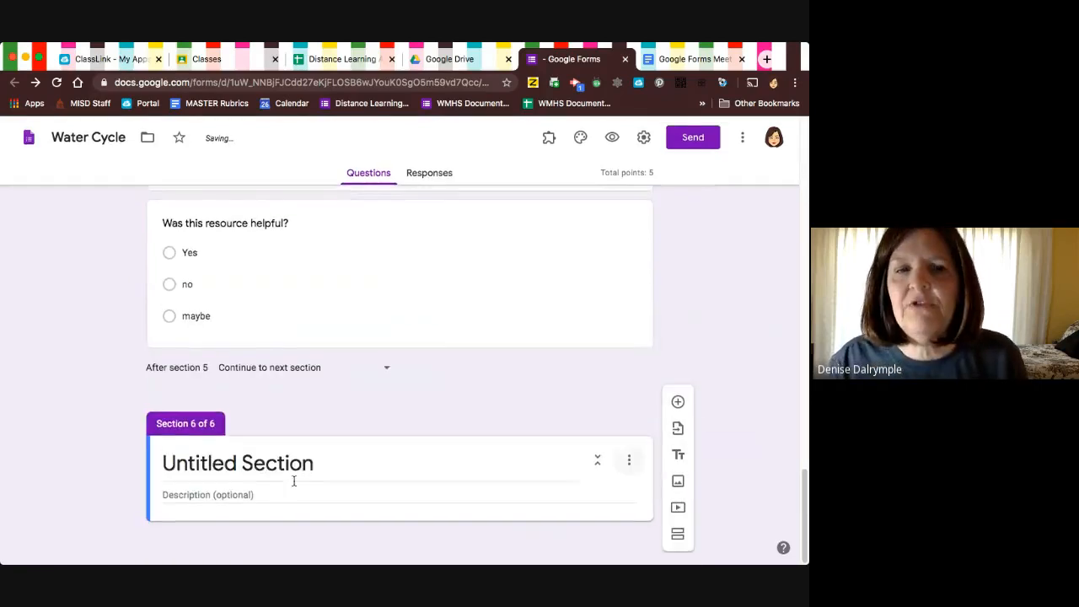
pyautogui.click(206, 462)
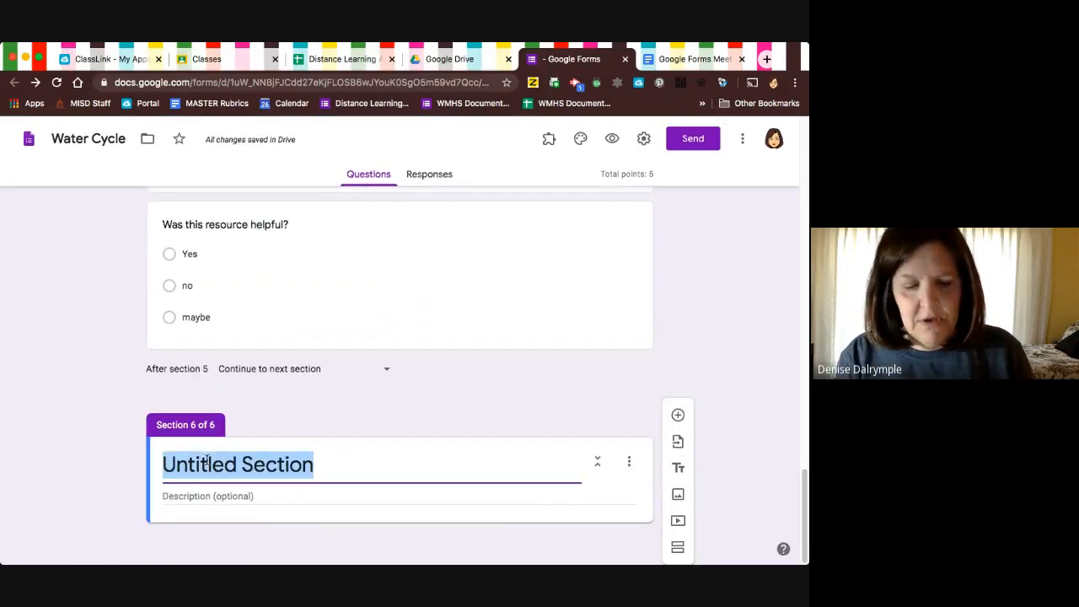
pyautogui.write('Question')
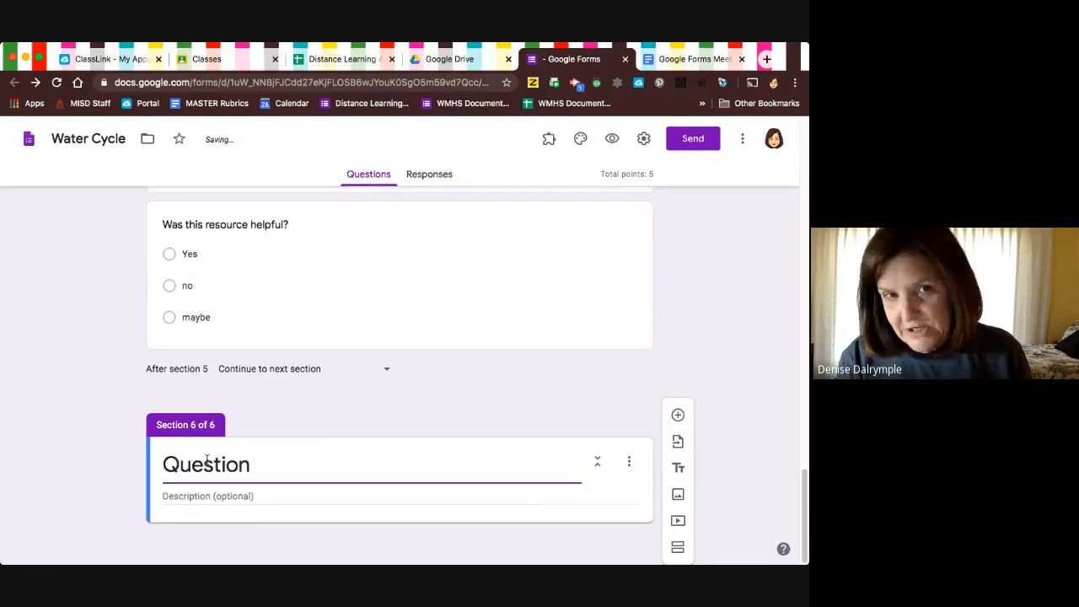
pyautogui.write(' 2 Re')
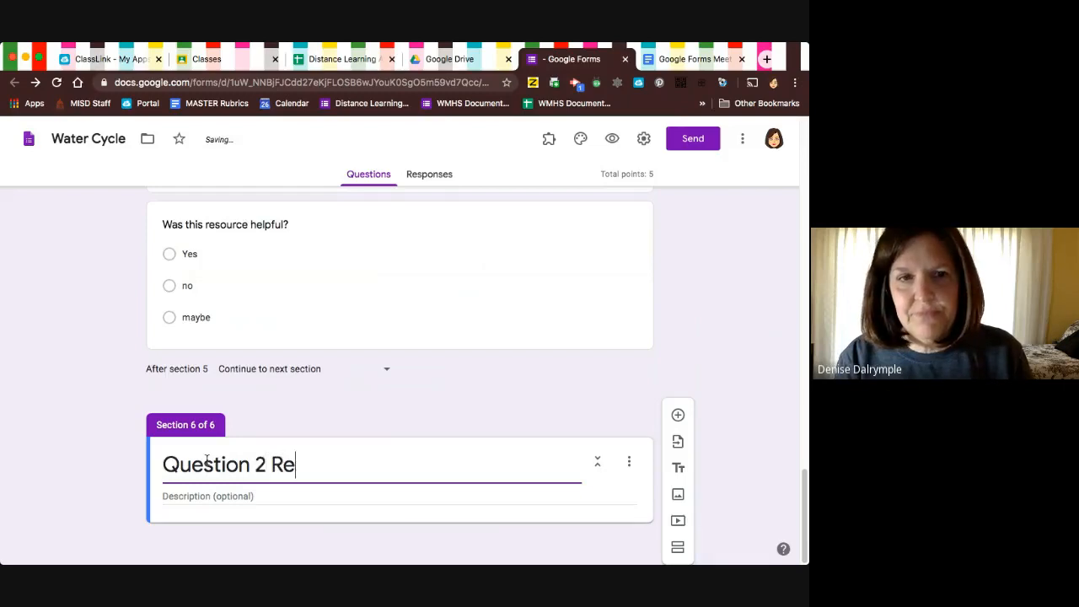
pyautogui.write('teach')
pyautogui.scroll(-2, 483, 425)
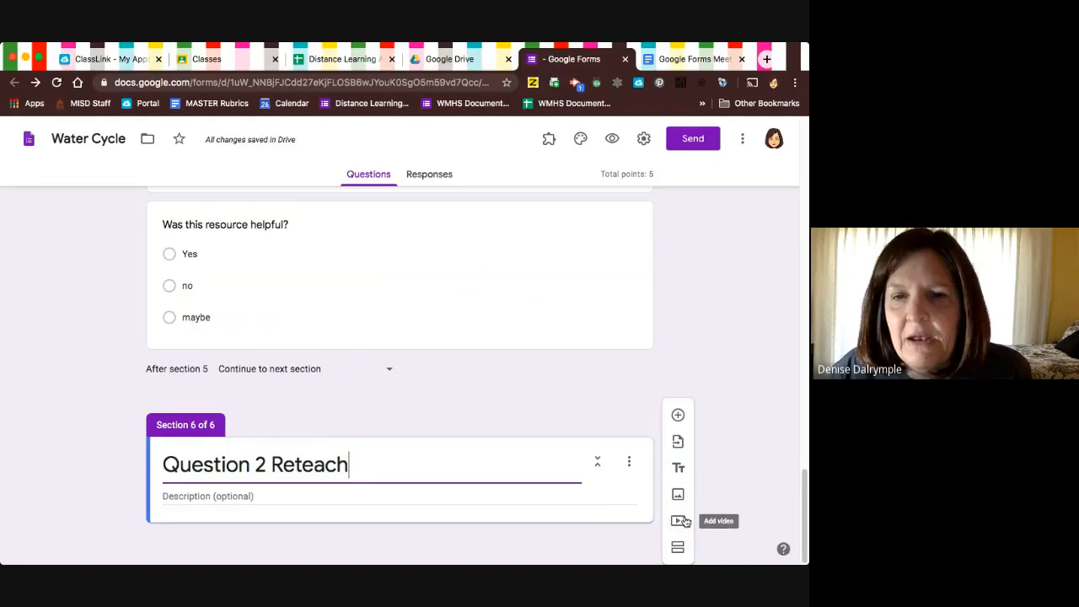
# Search Google Images for "water cycle" and insert the USGS "The Water Cycle" diagram into the Question 2 Reteach section.
pyautogui.click(678, 496)
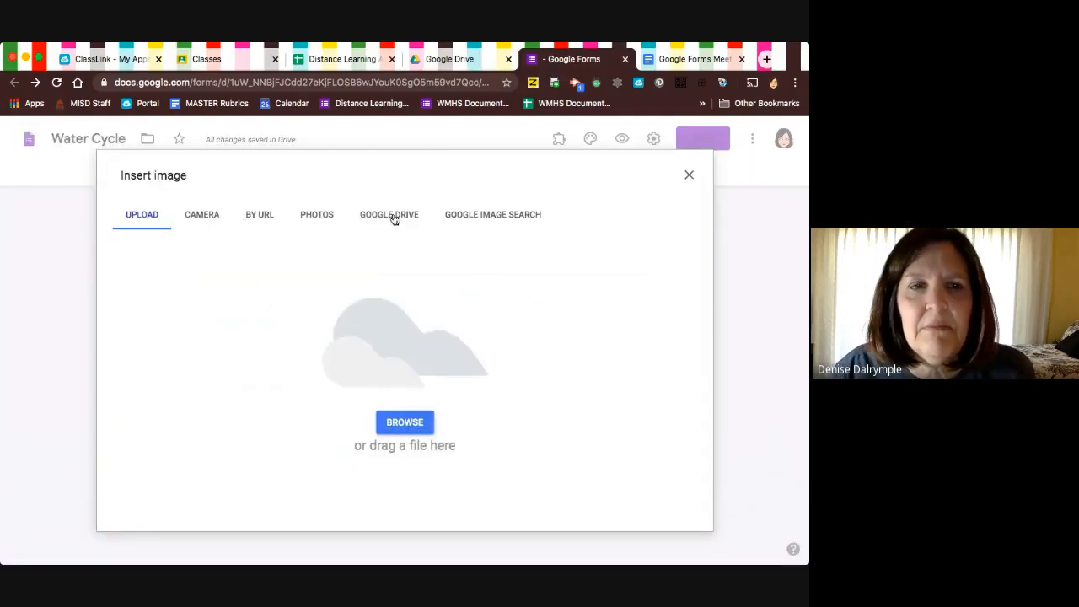
pyautogui.click(514, 216)
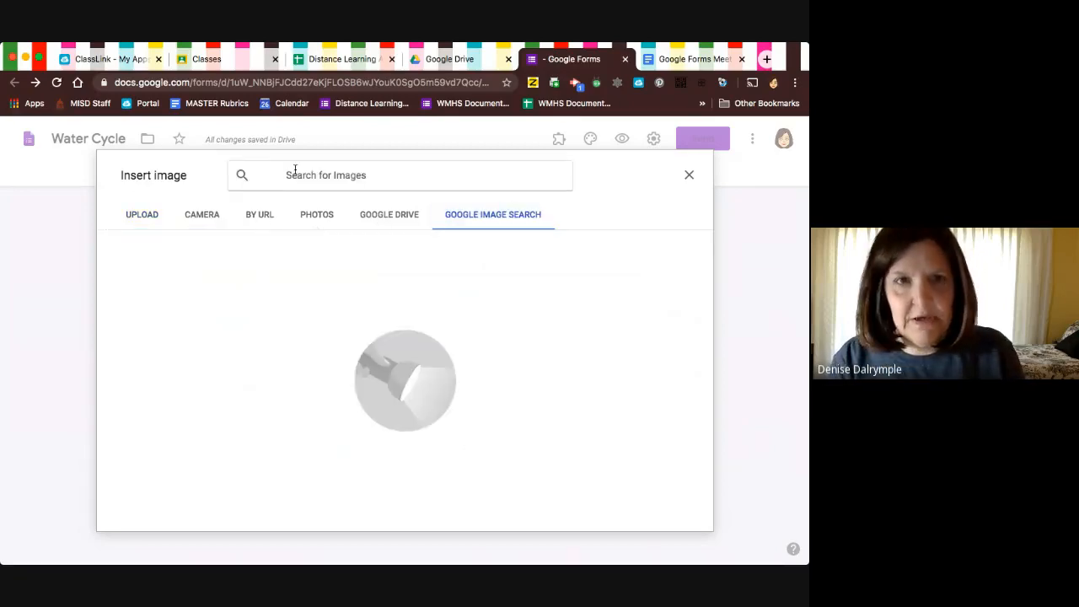
pyautogui.write('water cycle')
pyautogui.press('Return')
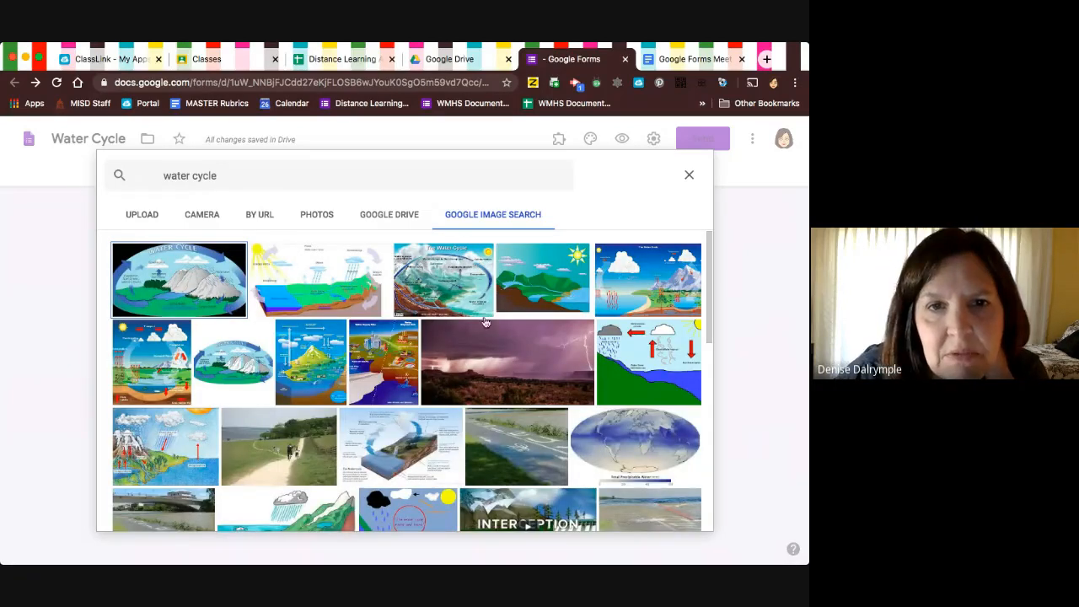
pyautogui.click(432, 286)
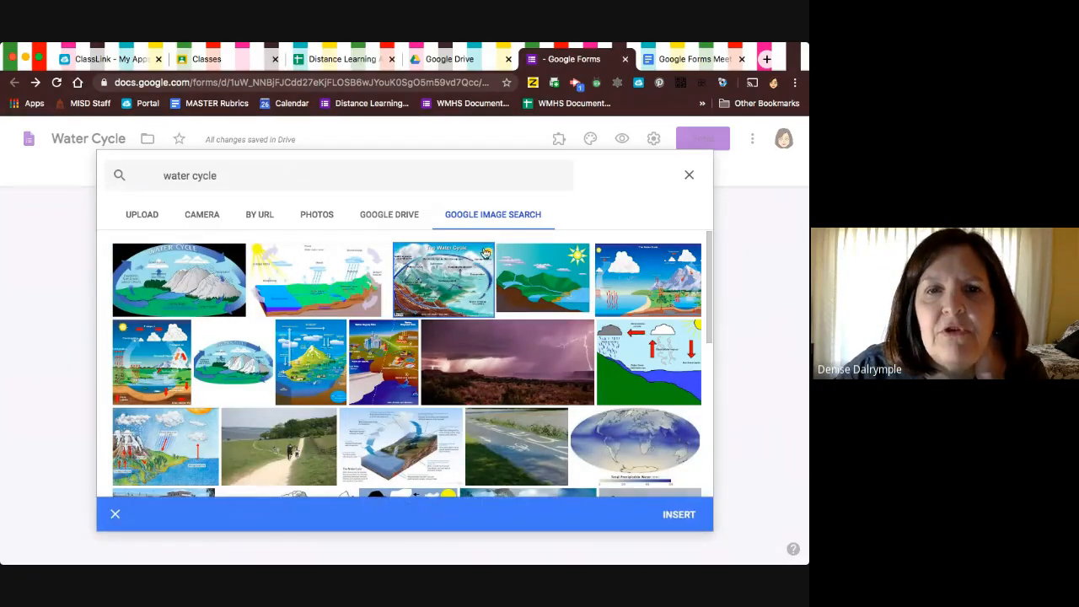
pyautogui.click(684, 517)
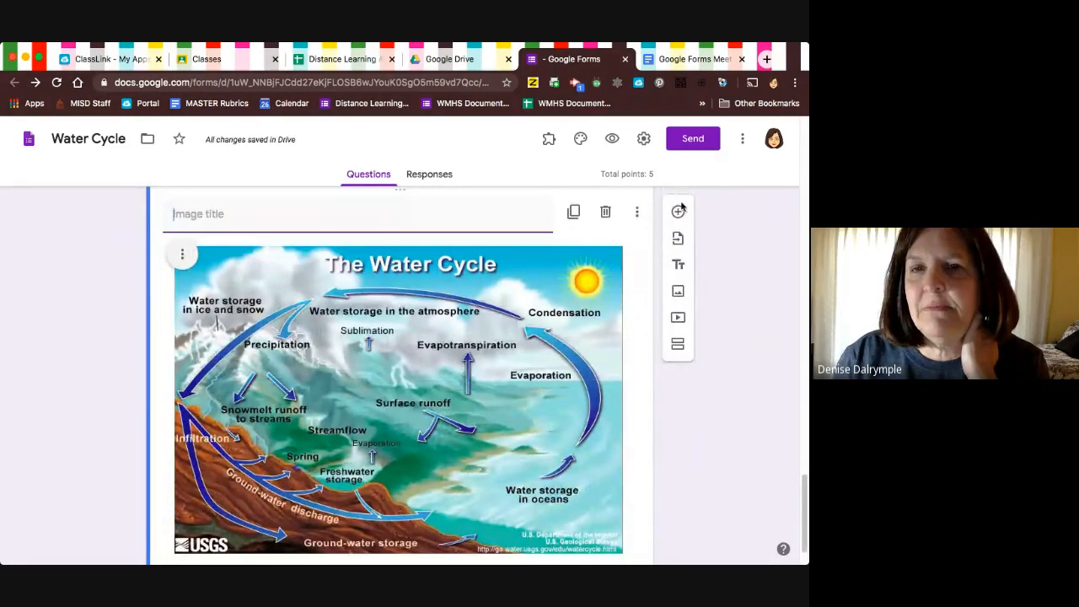
# Add a multiple-choice question below the diagram with the text "Does this help you answer the question?".
pyautogui.click(678, 213)
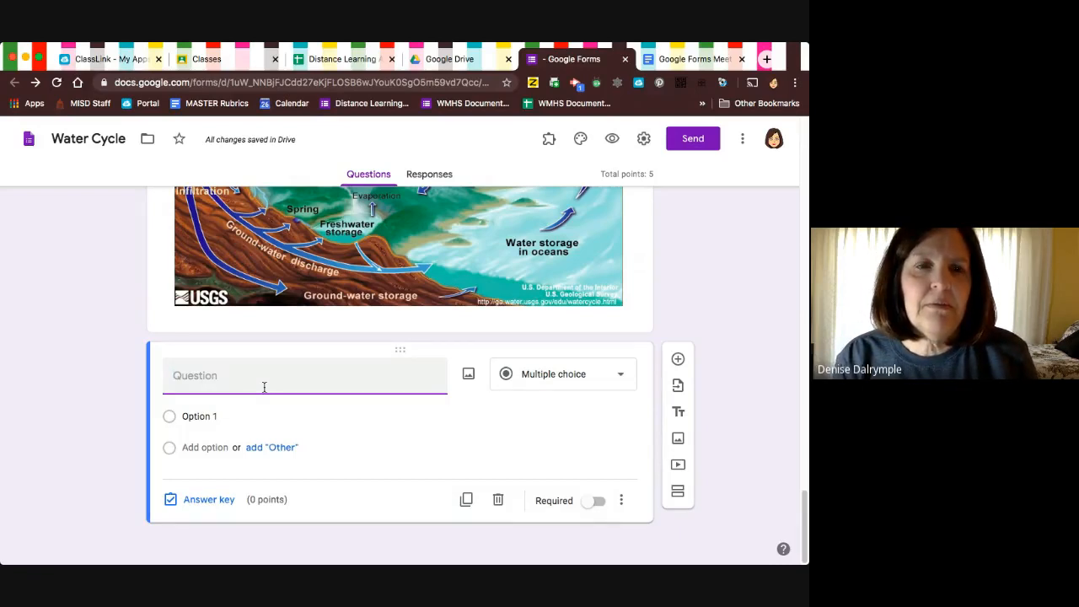
pyautogui.write('Does this help ')
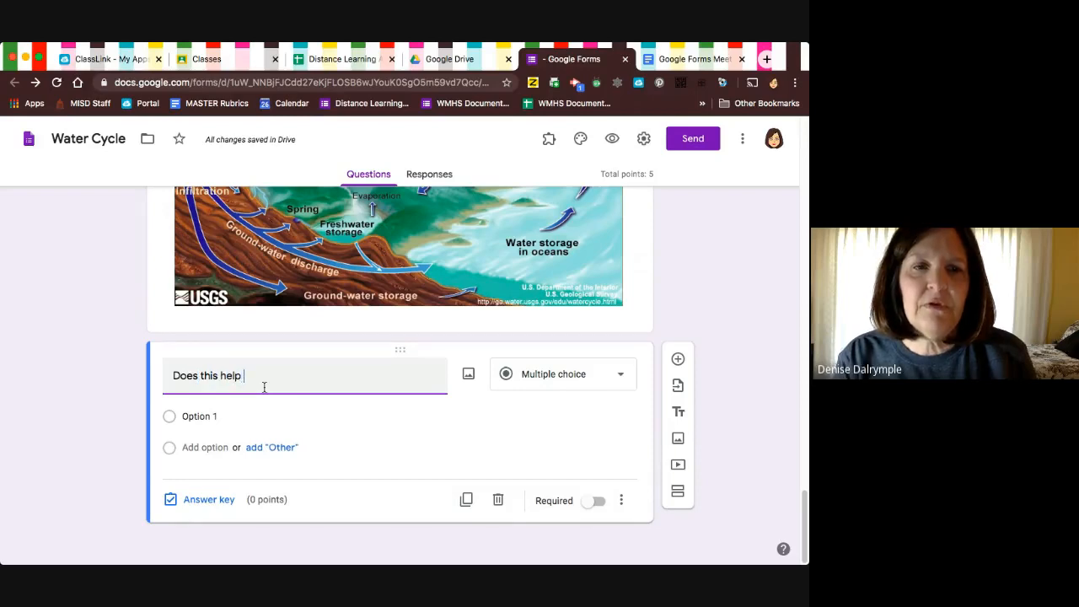
pyautogui.write('you ans')
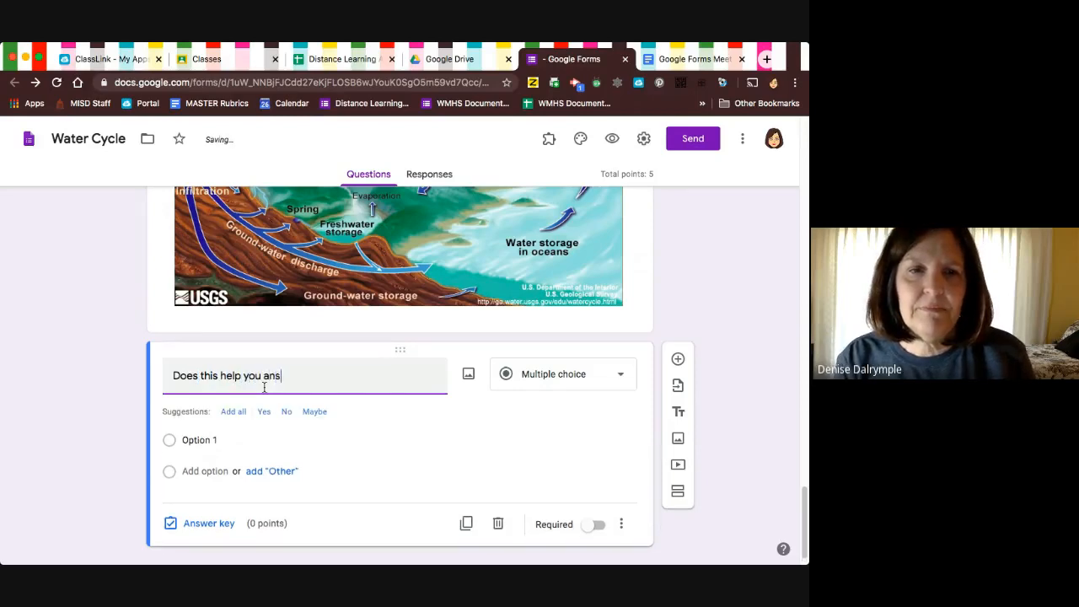
pyautogui.write('wer the ques')
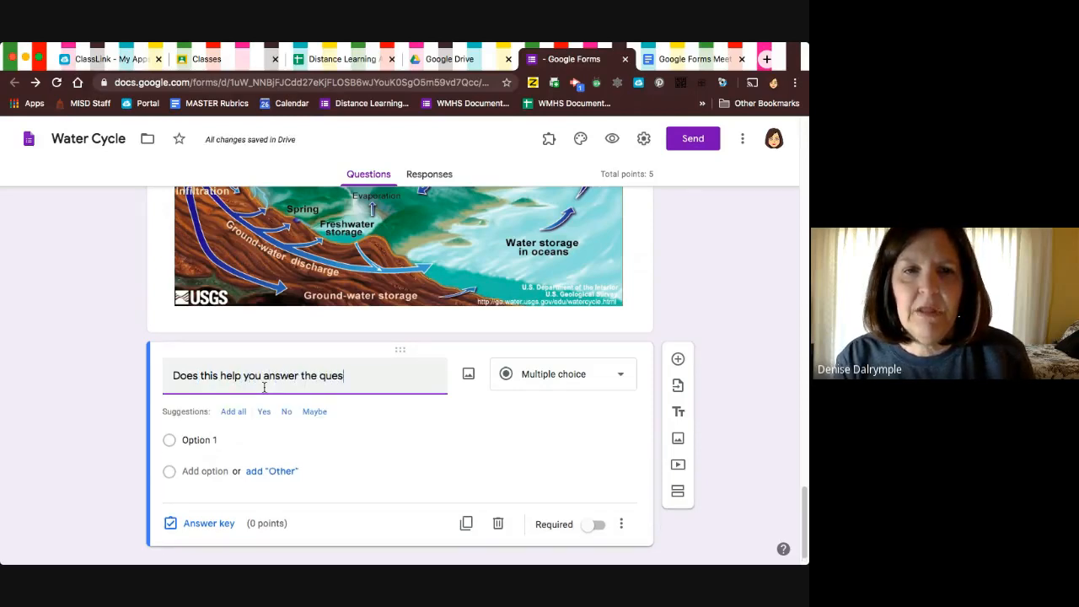
pyautogui.write('tion.')
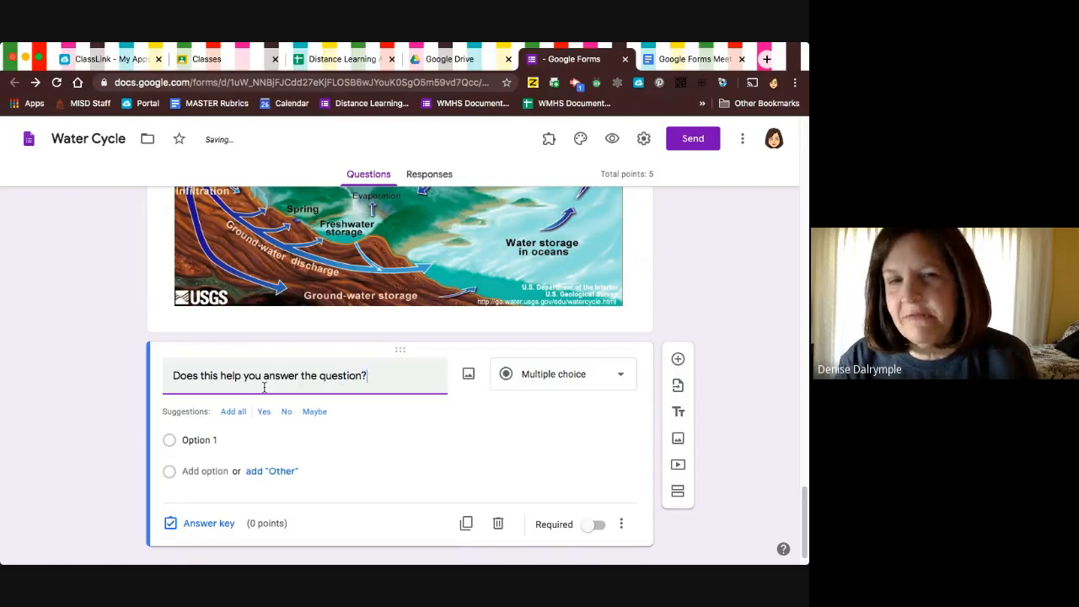
# Give the question below the diagram three answer options: Yes, No and Maybe.
pyautogui.click(264, 411)
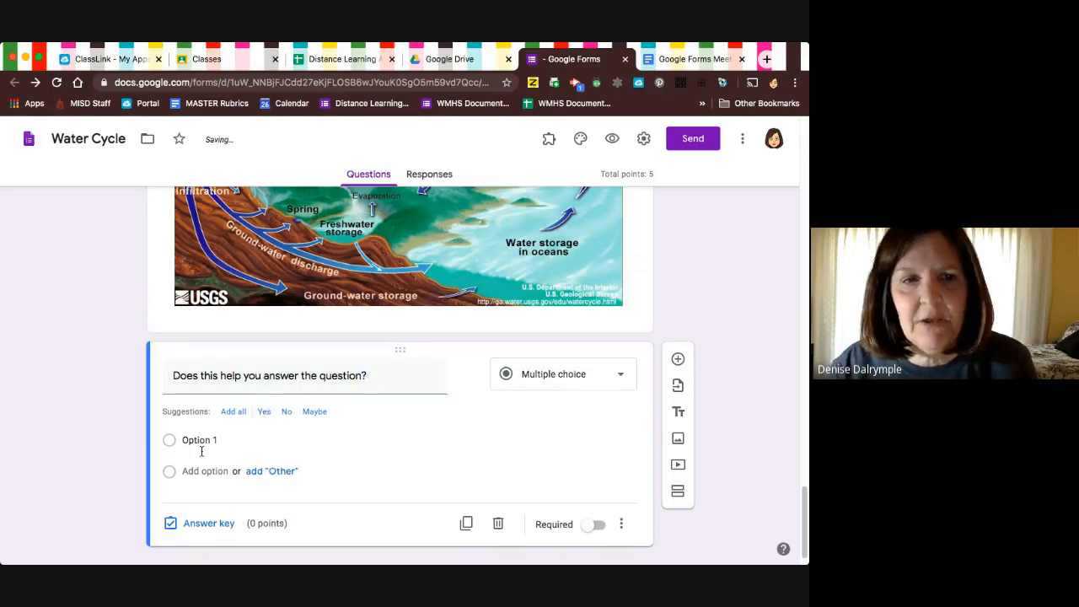
pyautogui.click(193, 471)
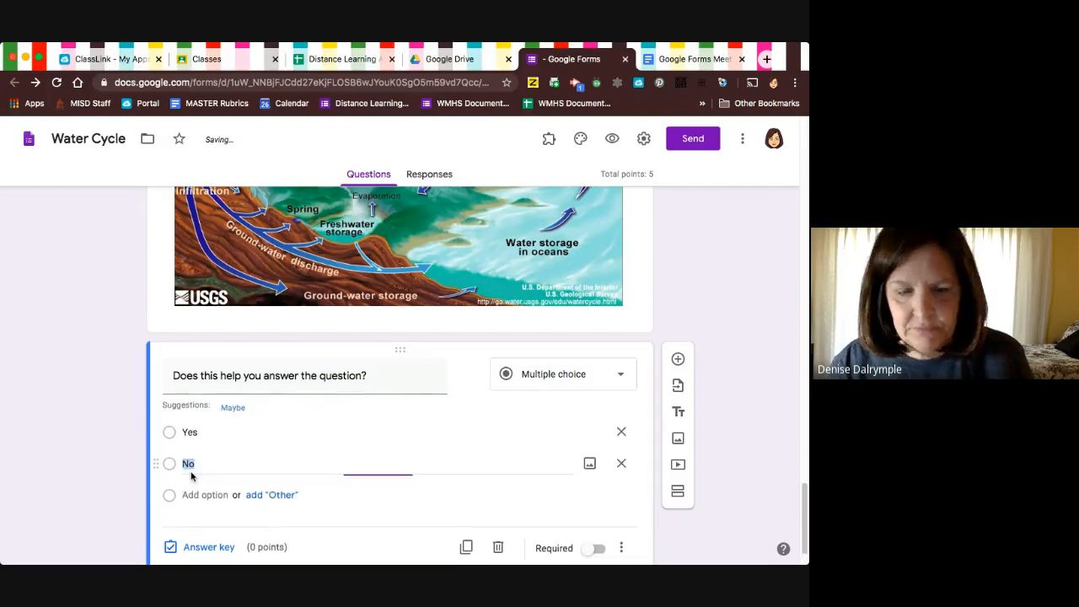
pyautogui.write('No')
pyautogui.press('Return')
pyautogui.write('Maybe')
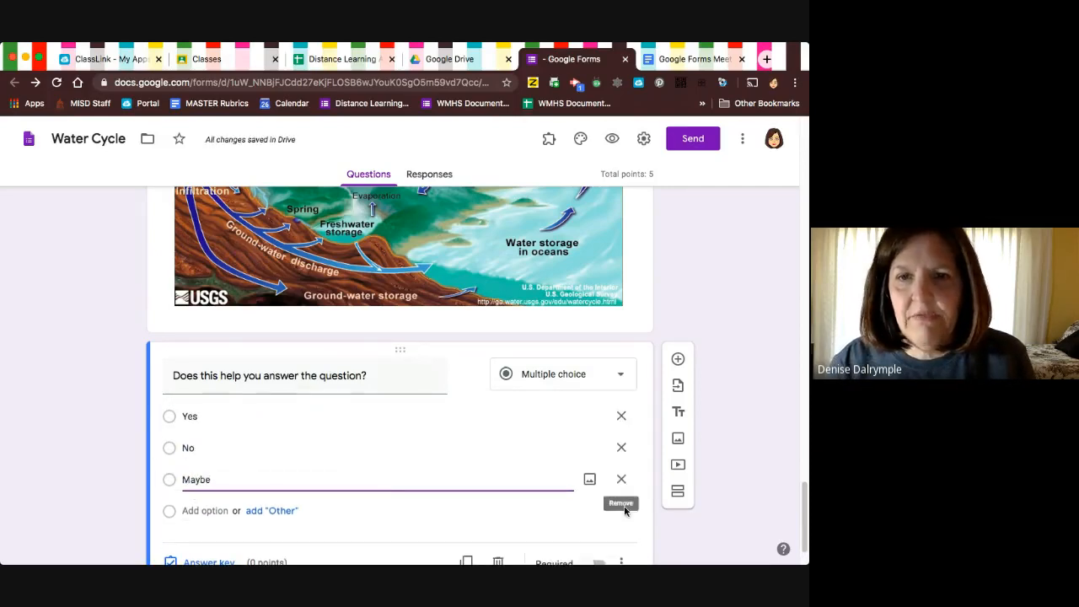
# Add a seventh section after the Question 2 Reteach section and title it "Question 3 reteach".
pyautogui.click(677, 492)
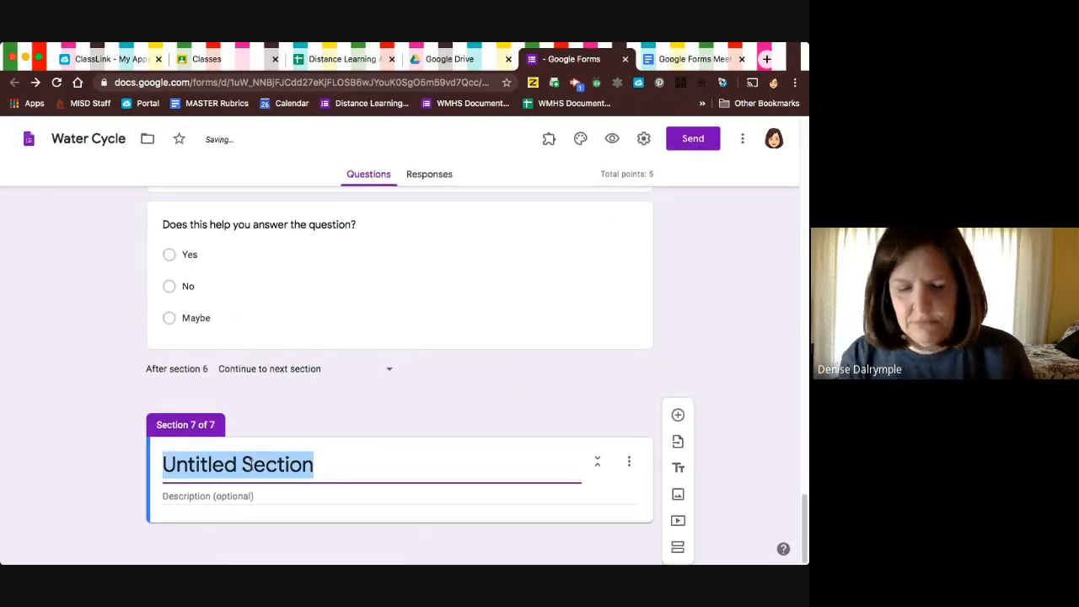
pyautogui.write('Question 3 re')
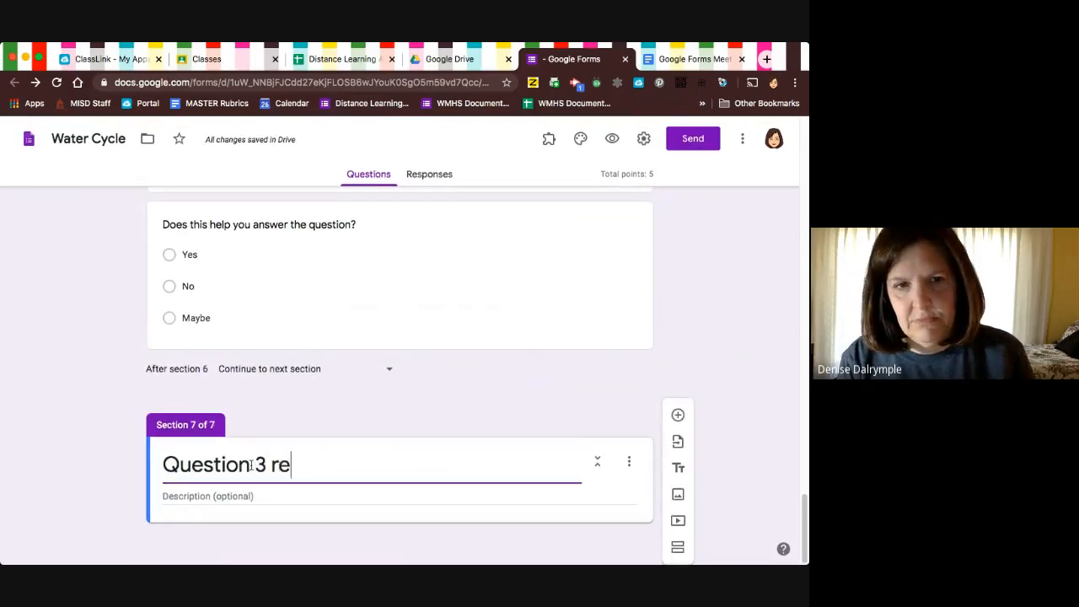
pyautogui.write('teach')
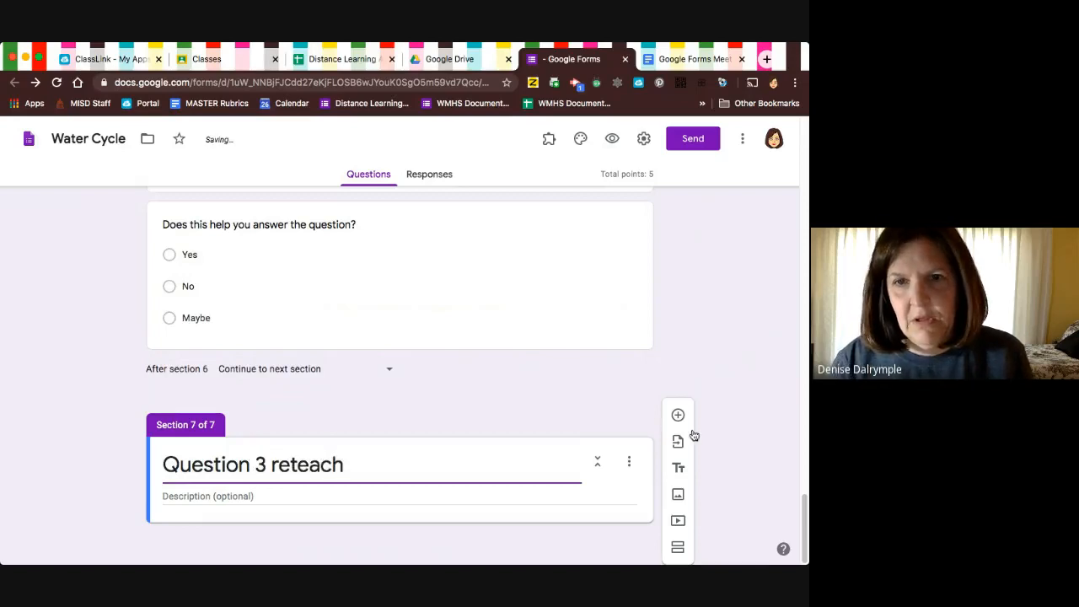
# Start adding a video to the Question 3 reteach section and search YouTube for "runoff" and "run-off".
pyautogui.click(676, 523)
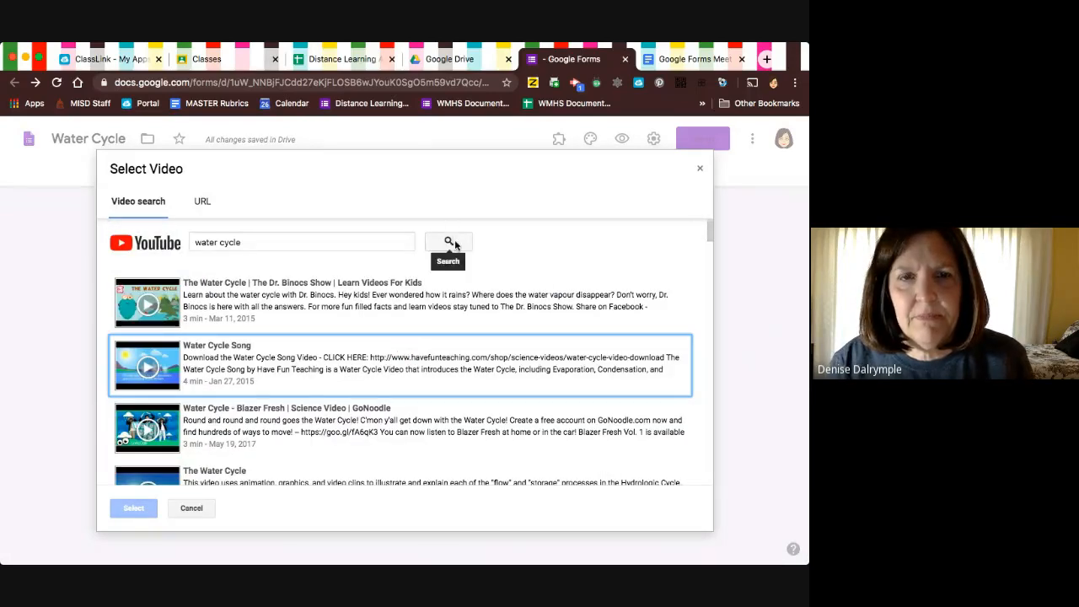
pyautogui.click(321, 241)
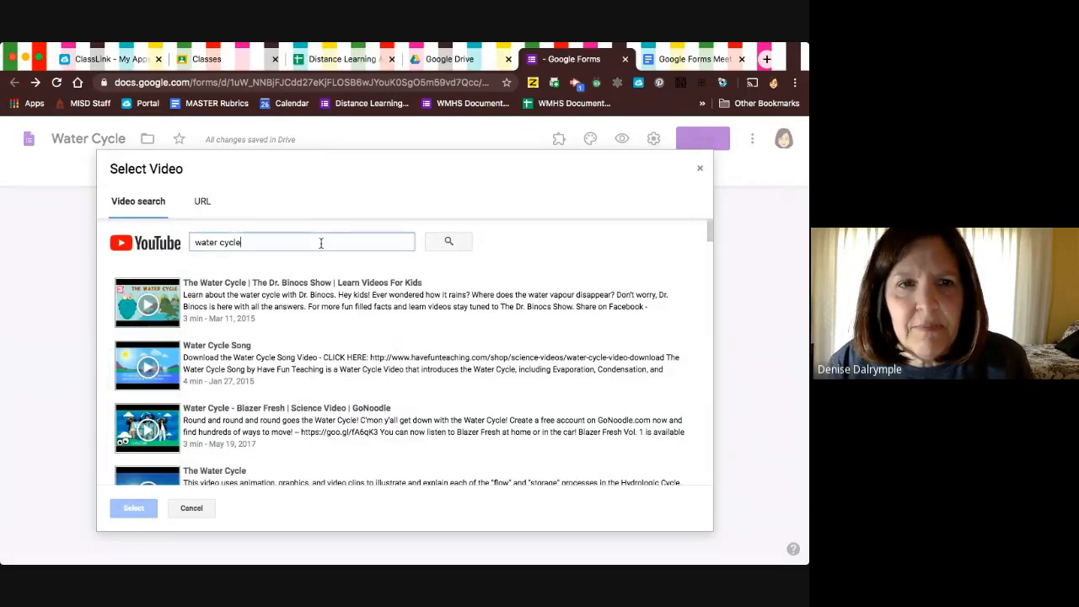
pyautogui.moveTo(321, 241); pyautogui.dragTo(157, 242)
pyautogui.write('runo')
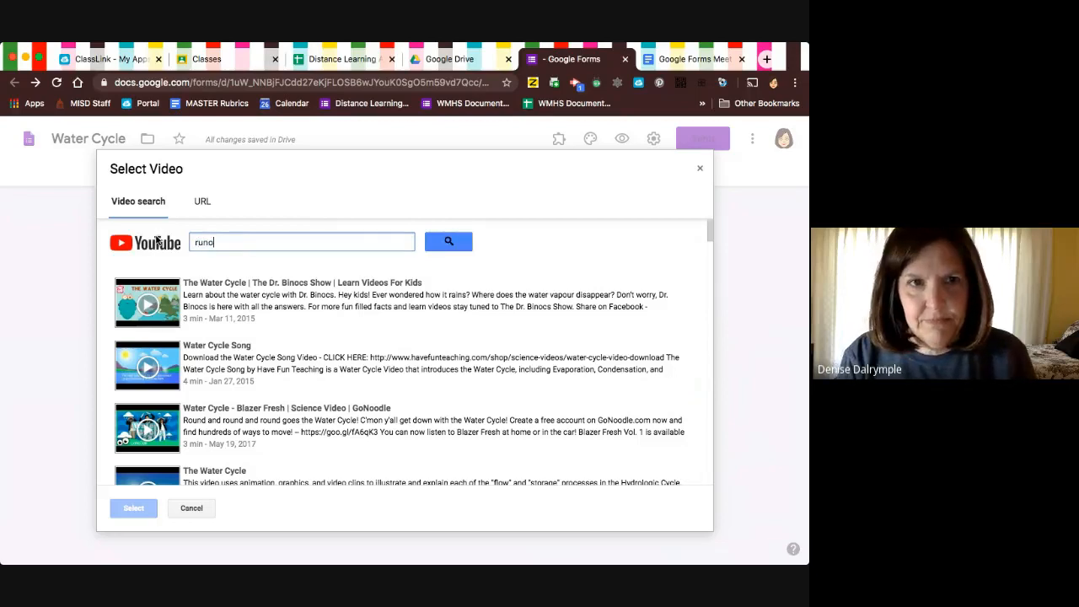
pyautogui.write('ff')
pyautogui.press('Return')
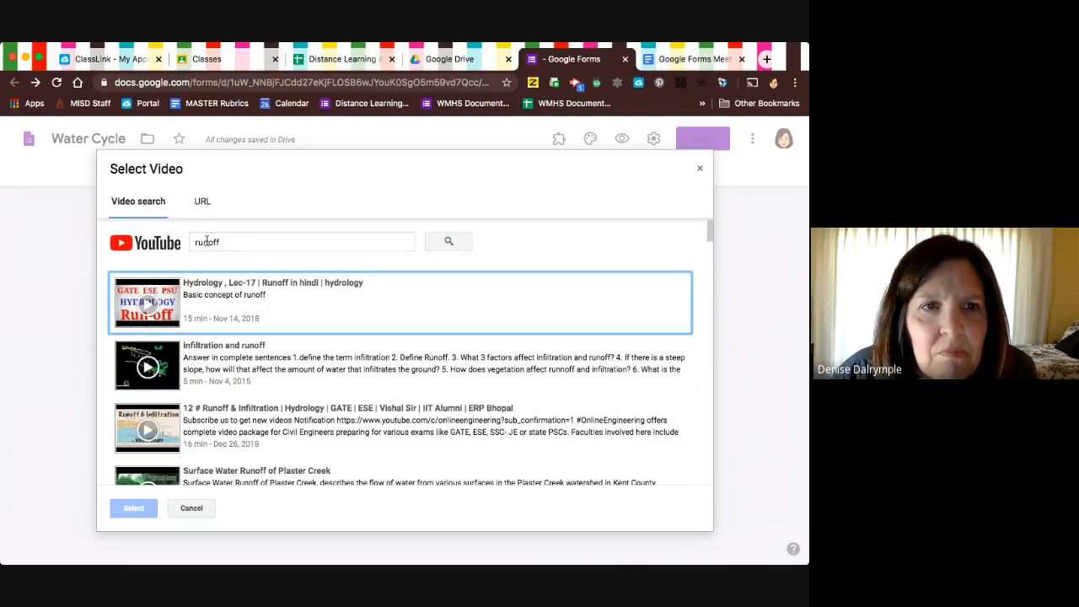
pyautogui.click(207, 242)
pyautogui.write('-')
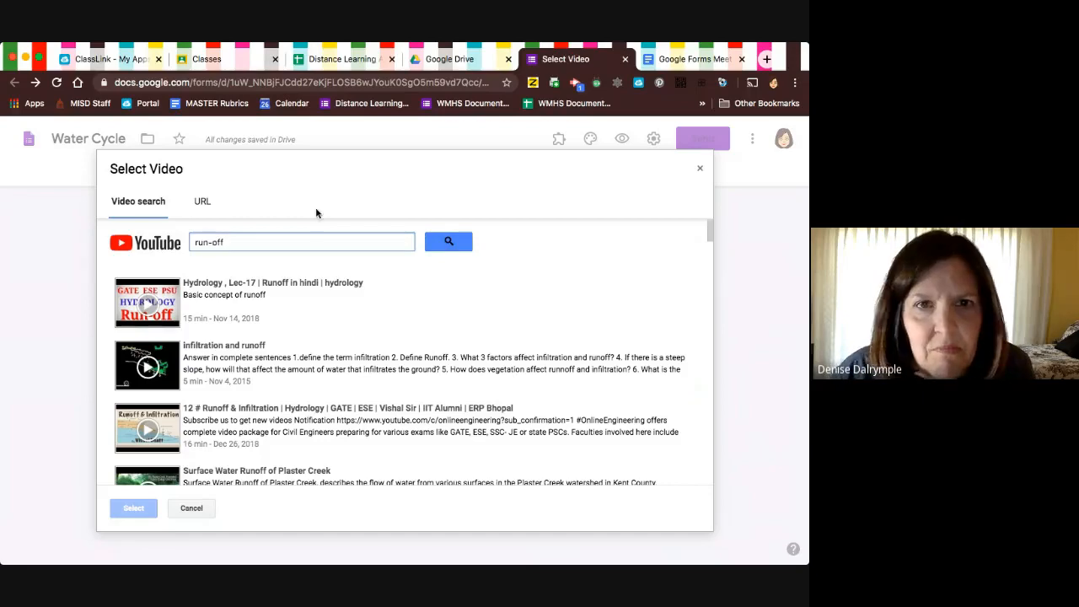
pyautogui.click(448, 242)
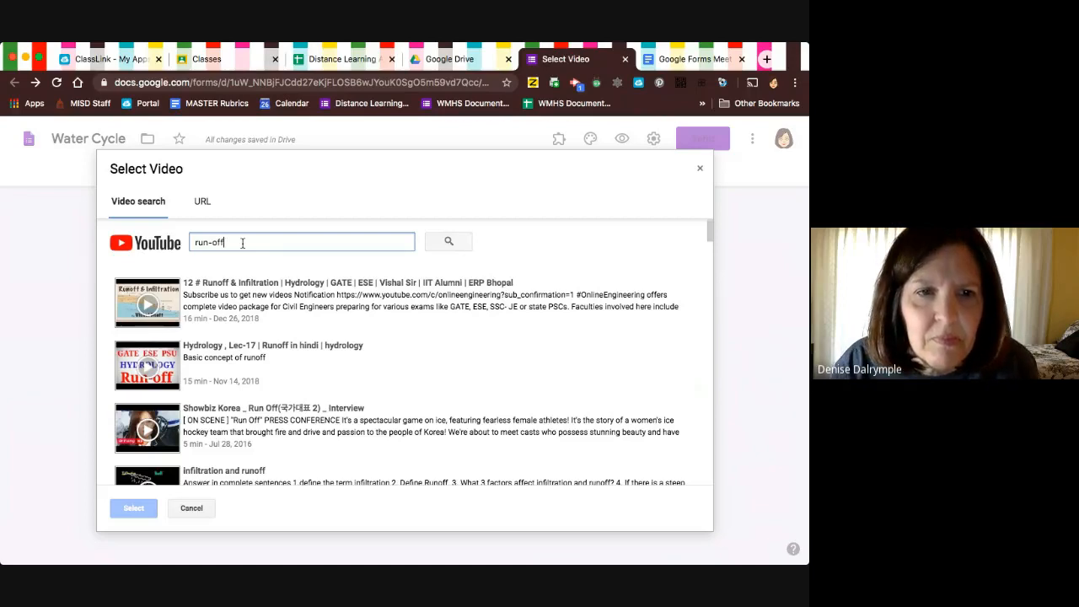
# Refine the video search to "run-off in water cycle" and insert the video "Water and You: The Water Cycle".
pyautogui.write('in wate')
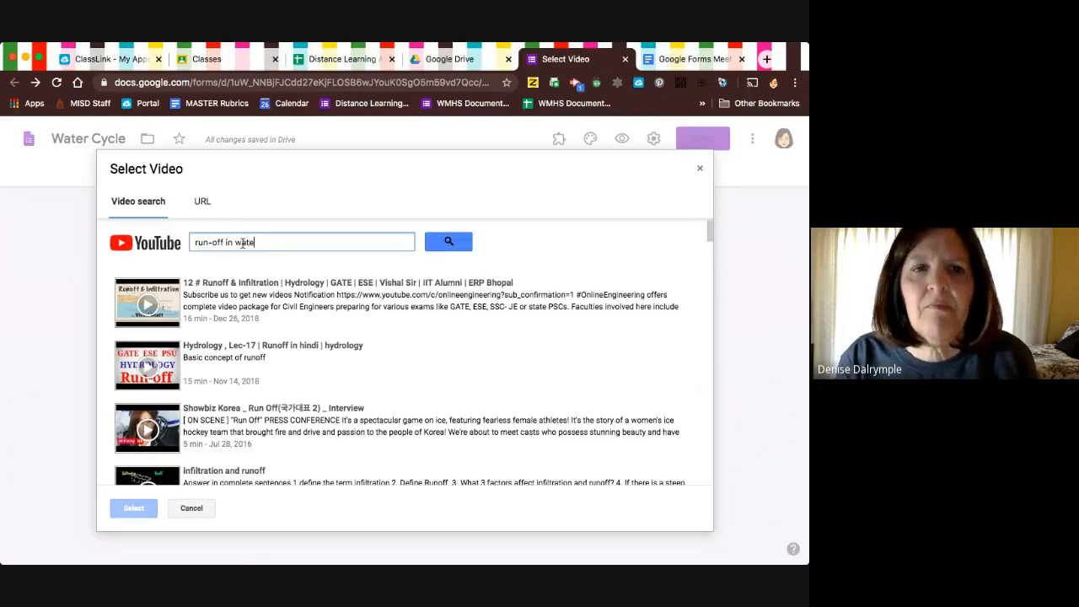
pyautogui.write('r cycle')
pyautogui.press('Return')
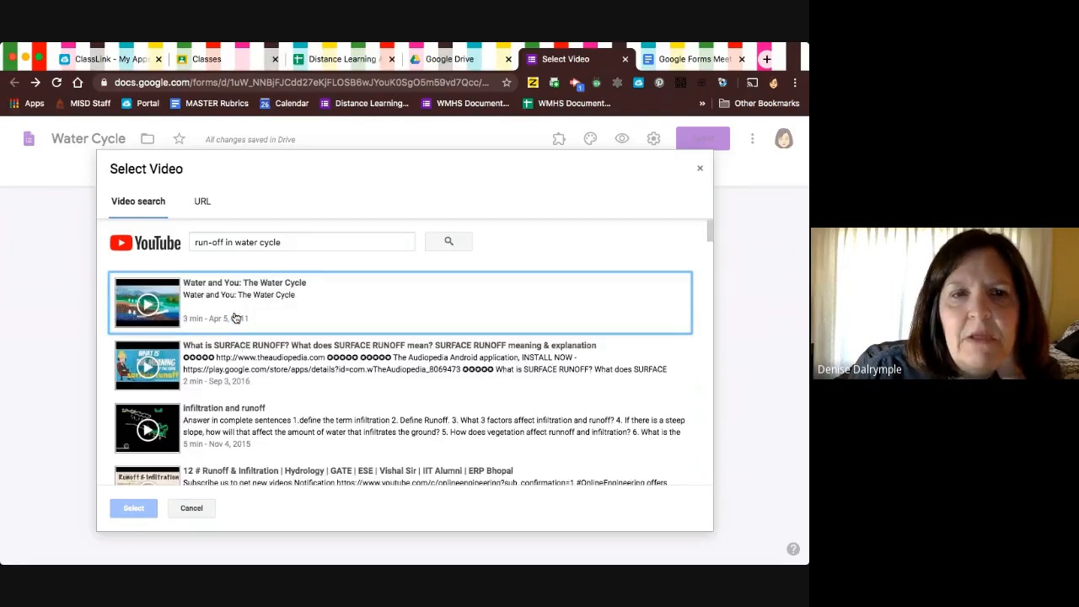
pyautogui.click(236, 318)
pyautogui.click(134, 508)
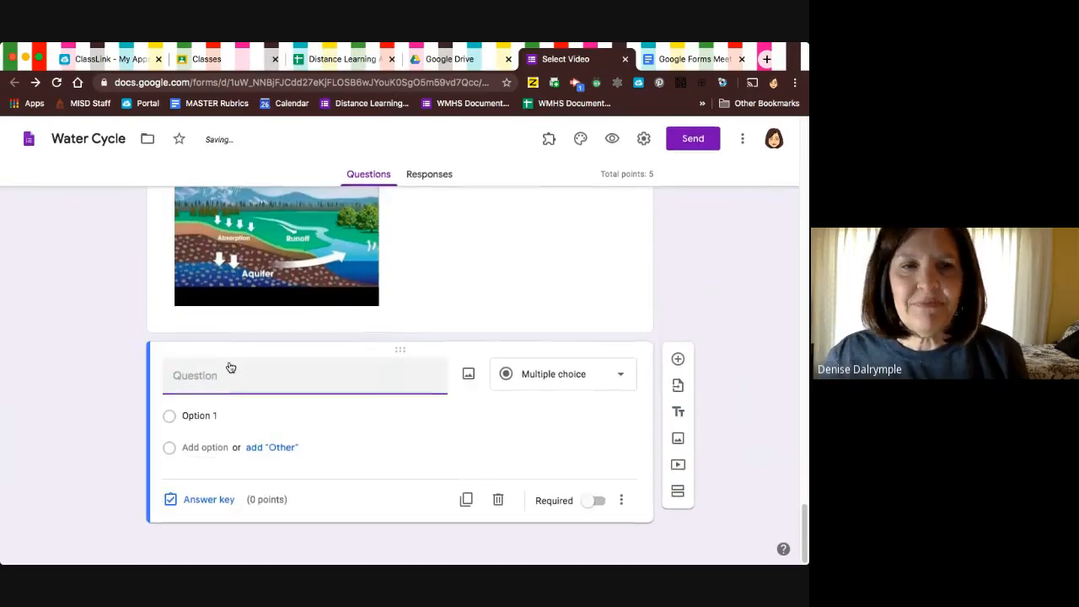
pyautogui.write('Did this ')
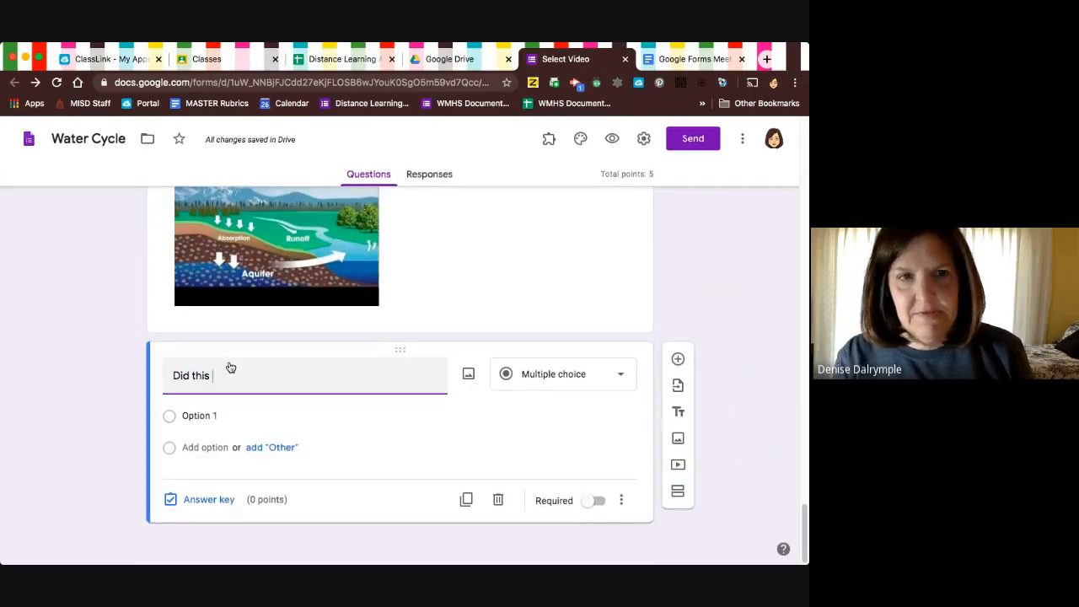
pyautogui.write('help withthe')
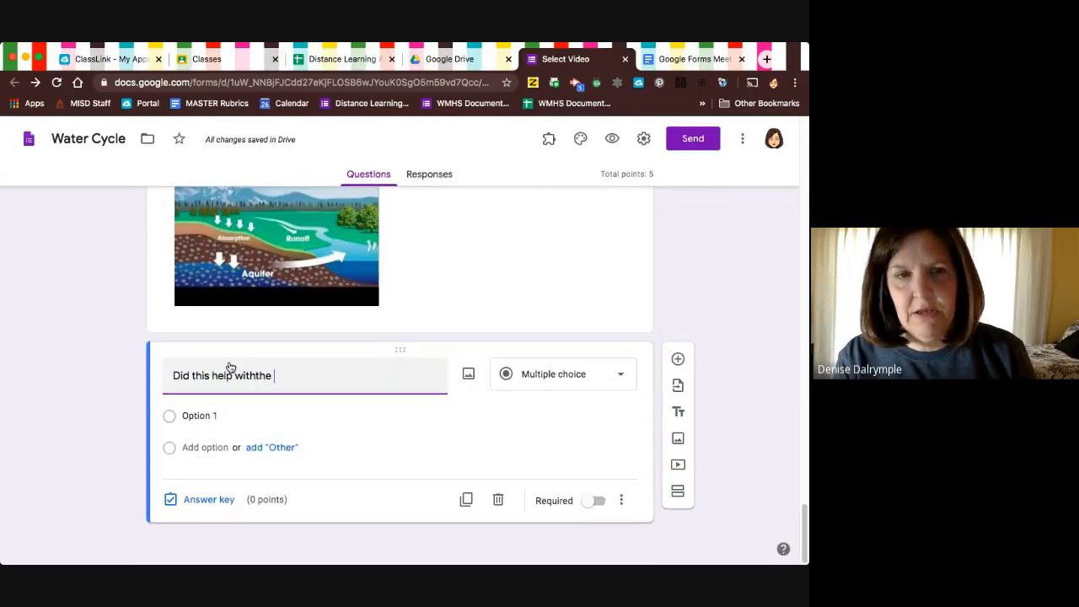
pyautogui.press('BackSpace')
pyautogui.press('BackSpace')
pyautogui.press('BackSpace')
pyautogui.press('BackSpace')
pyautogui.press('BackSpace')
pyautogui.press('BackSpace')
pyautogui.press('BackSpace')
pyautogui.press('BackSpace')
pyautogui.press('BackSpace')
pyautogui.press('BackSpace')
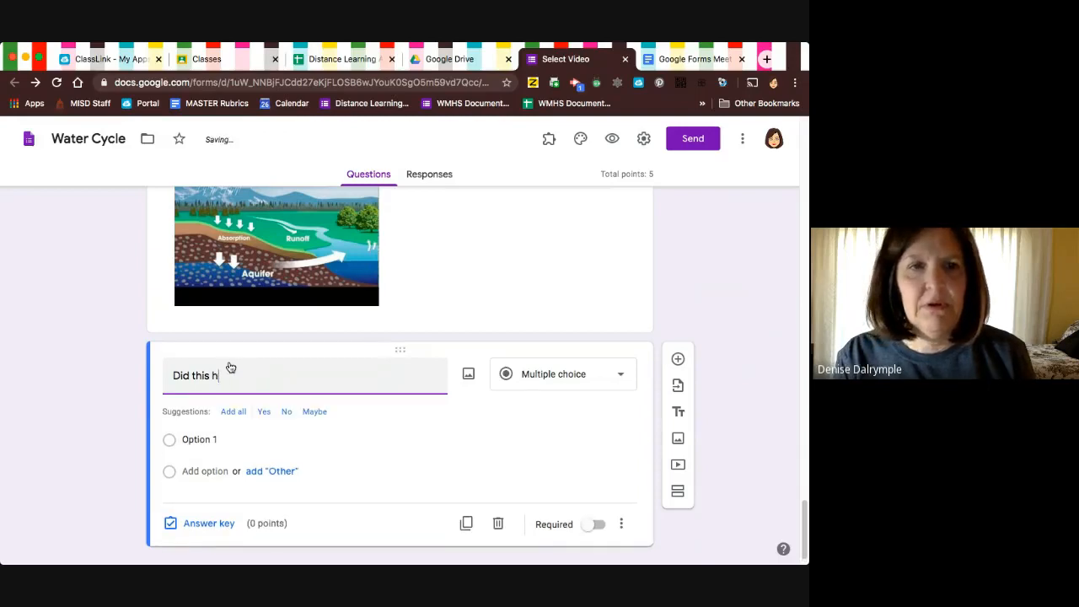
pyautogui.press('BackSpace')
pyautogui.press('BackSpace')
pyautogui.press('BackSpace')
pyautogui.press('BackSpace')
pyautogui.press('BackSpace')
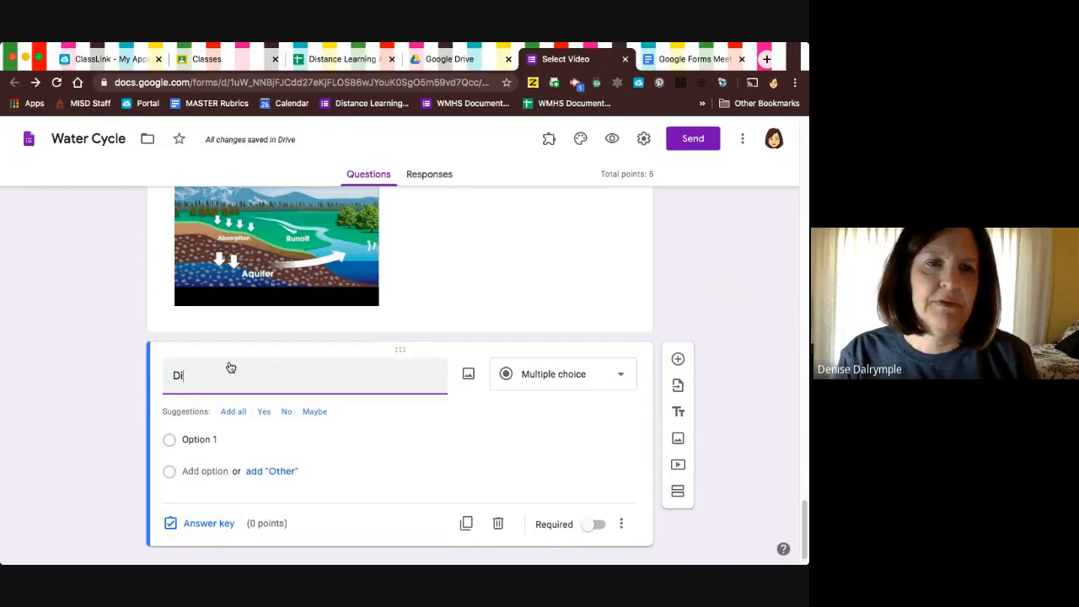
# Word the question below the video "Do you know about the water cycle after watching this video" and add the suggested options Yes, No and Maybe.
pyautogui.write('o you kno')
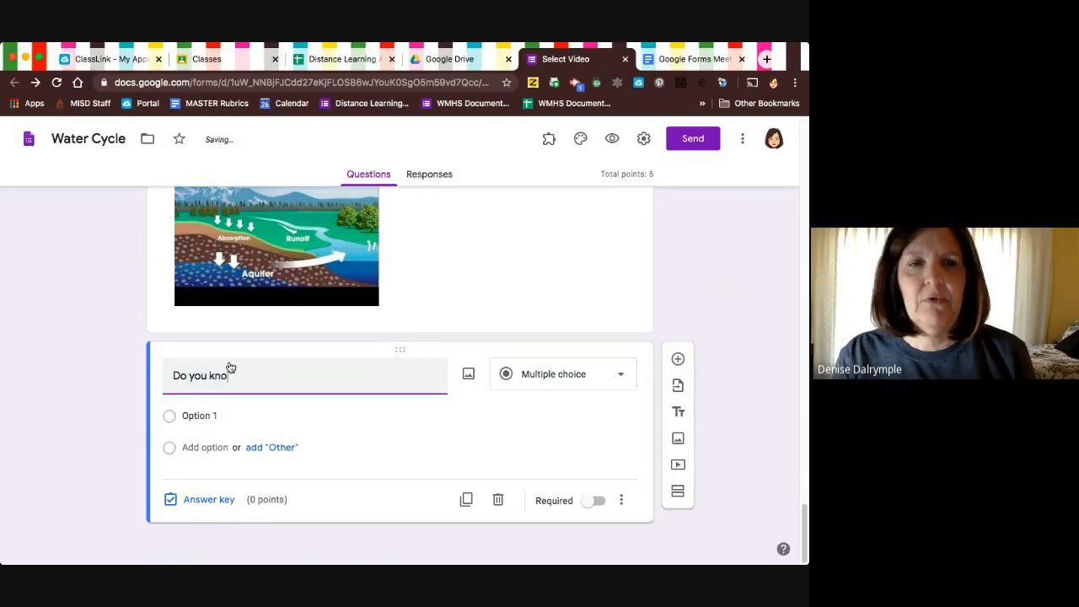
pyautogui.write('w about the wat')
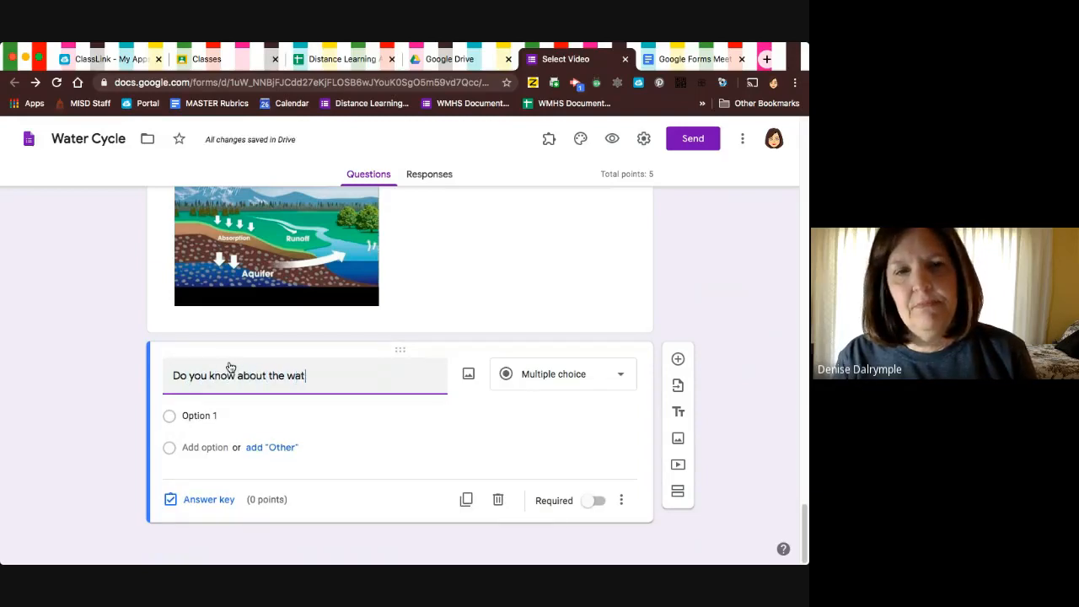
pyautogui.write('er cycle afte')
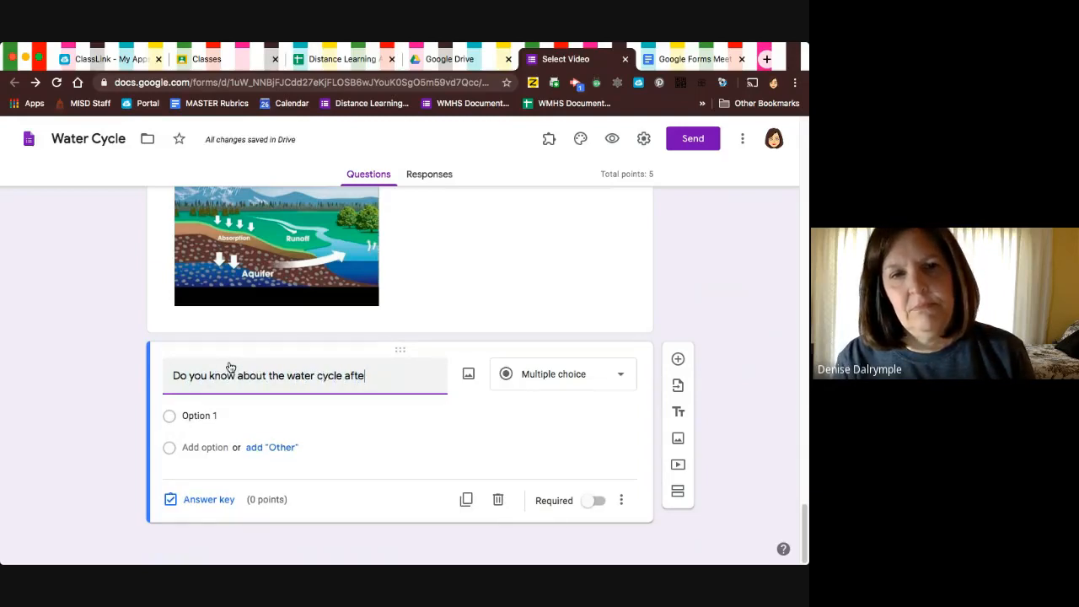
pyautogui.write('r watching this video')
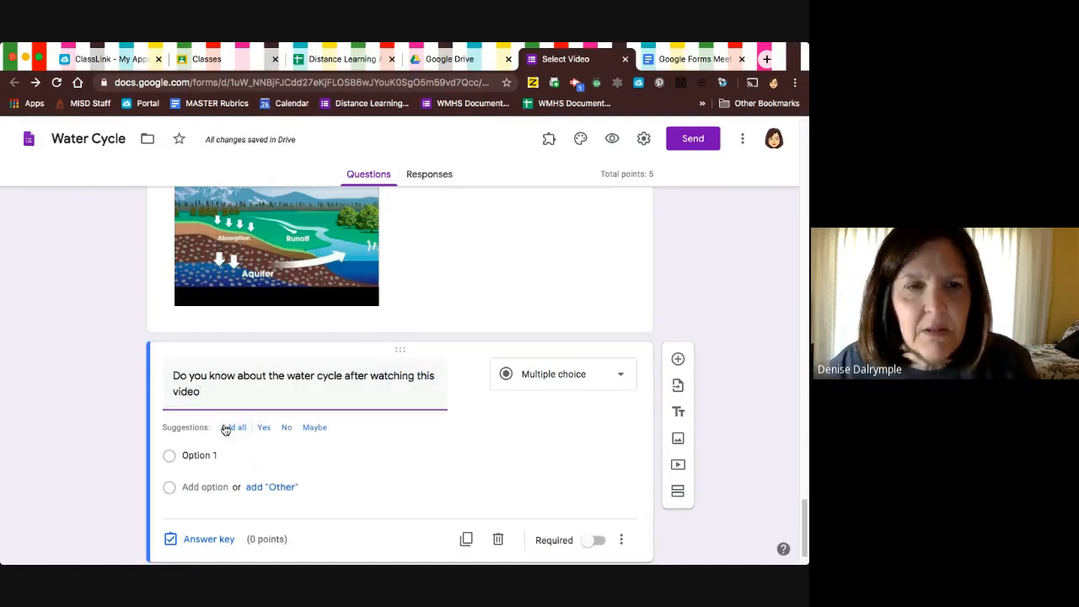
pyautogui.click(224, 428)
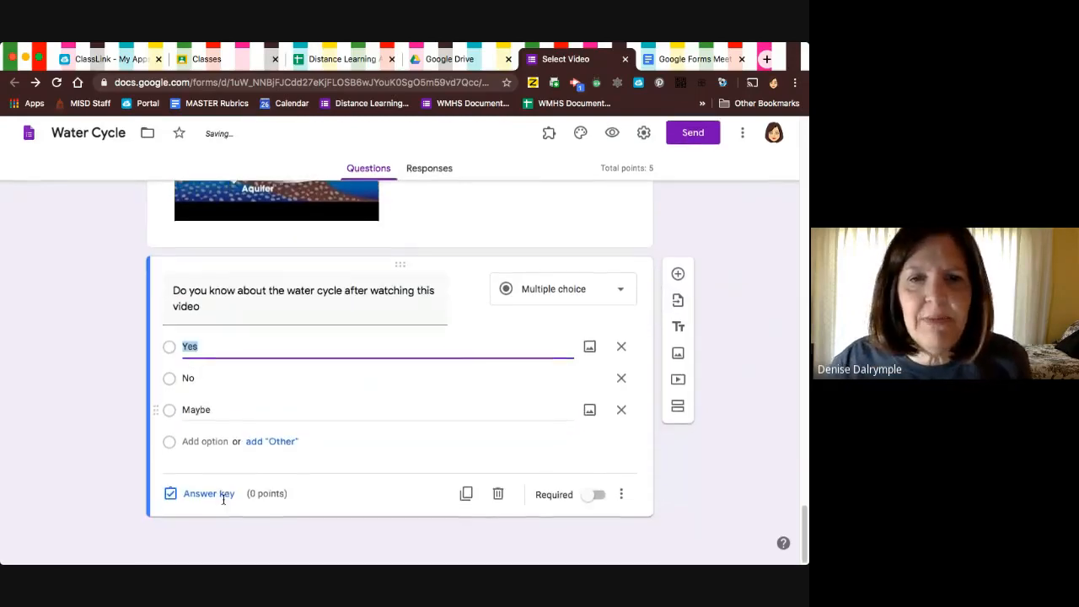
# Enable going to a section based on answer for the Question 1 item "What part of the water cycle is rain?".
pyautogui.scroll(4, 603, 494)
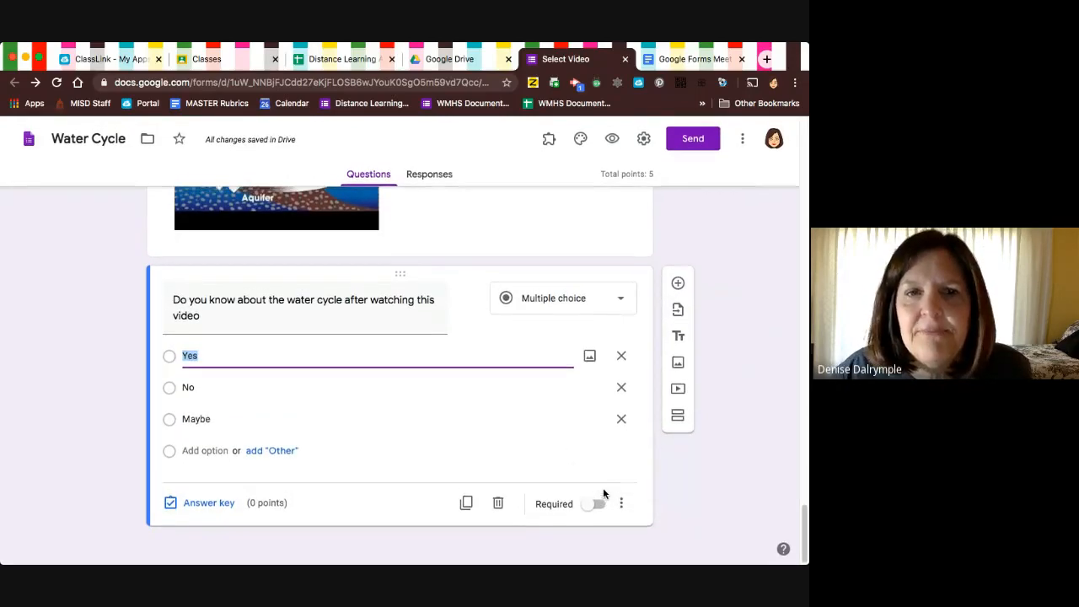
pyautogui.scroll(8, 604, 494)
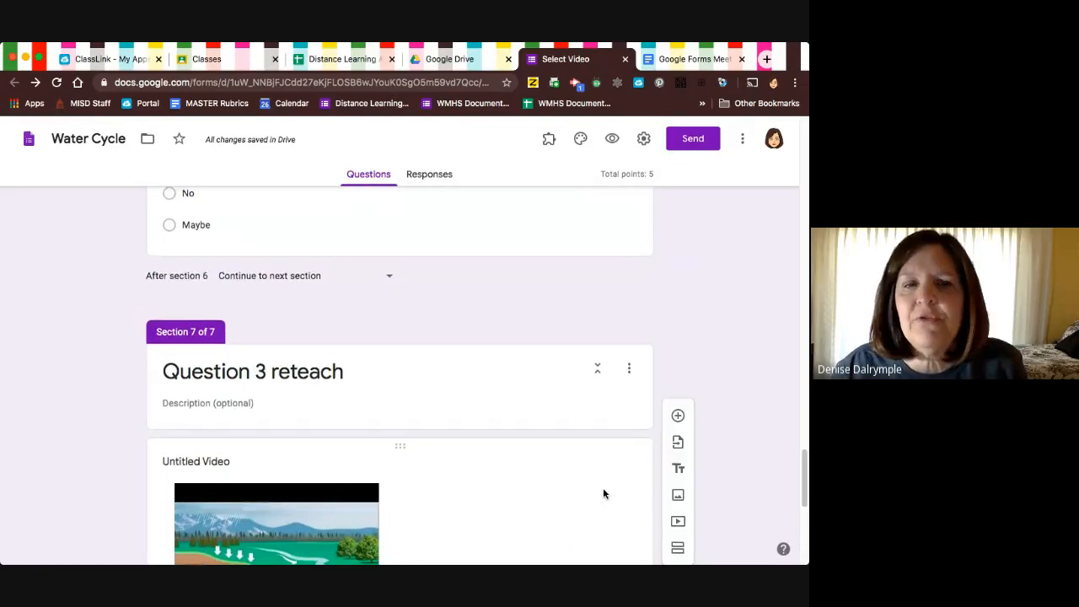
pyautogui.scroll(8, 603, 493)
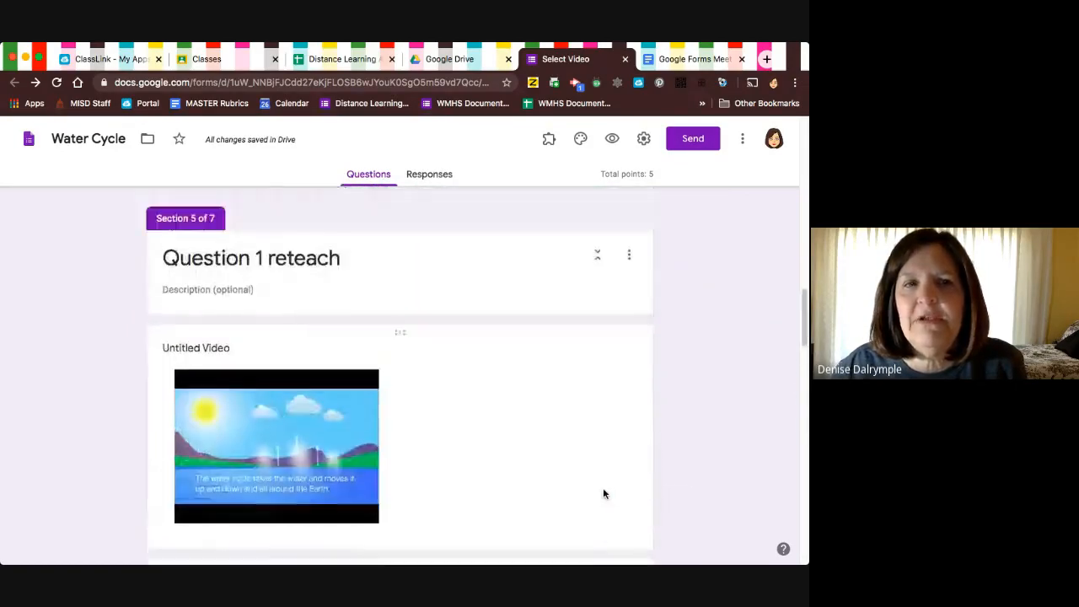
pyautogui.scroll(8, 603, 494)
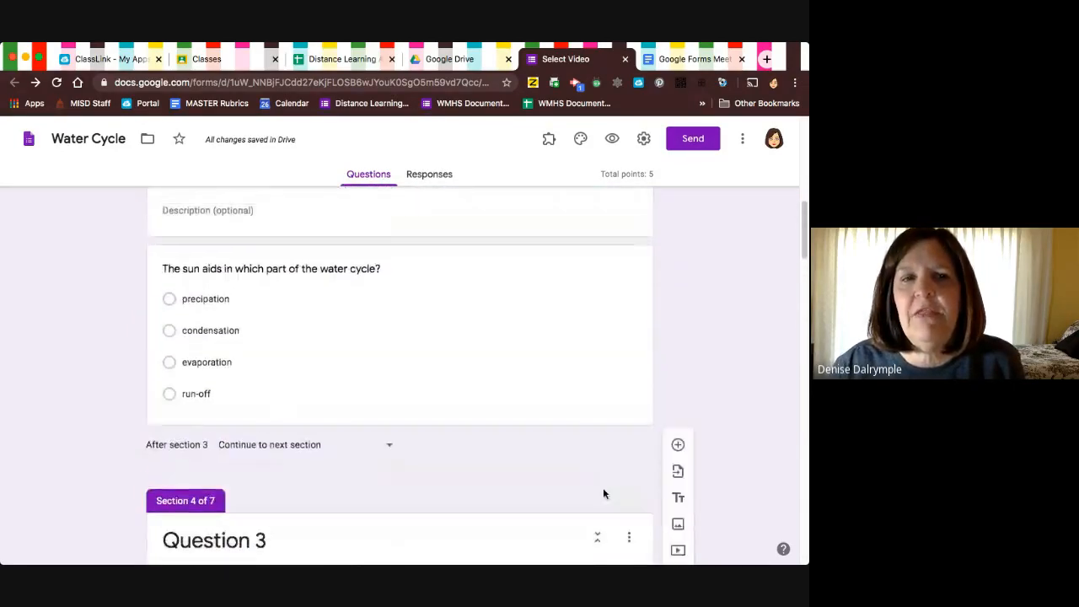
pyautogui.scroll(3, 603, 494)
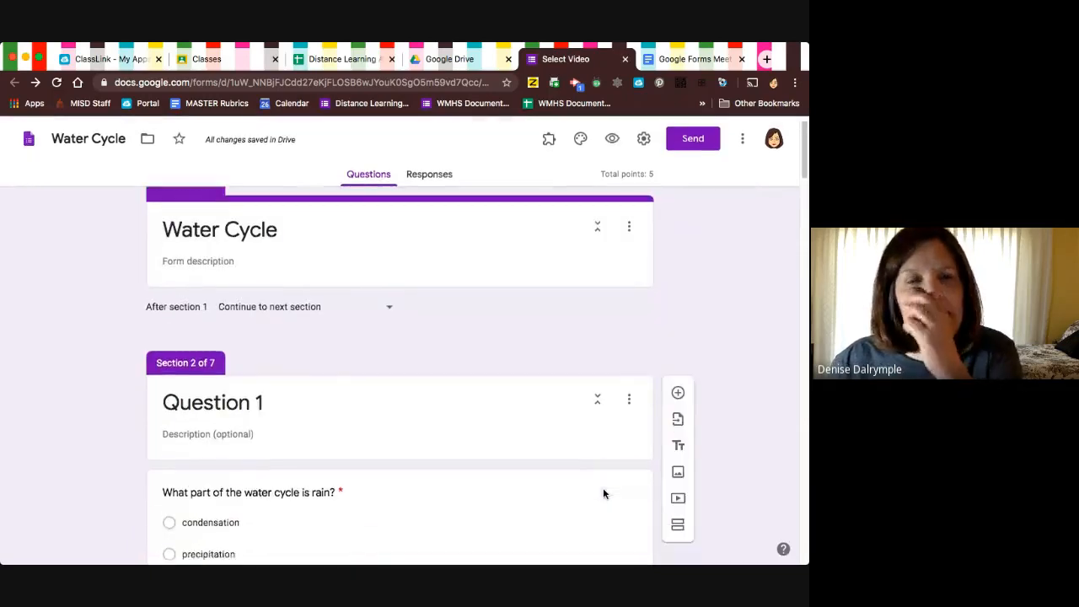
pyautogui.scroll(-3, 604, 494)
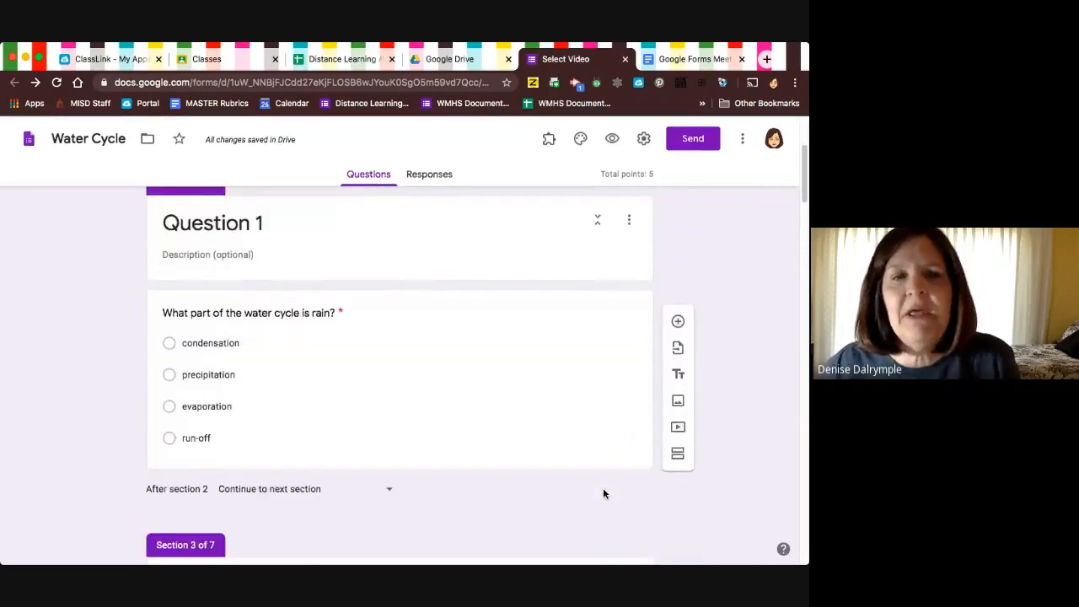
pyautogui.click(596, 430)
pyautogui.scroll(-2, 596, 429)
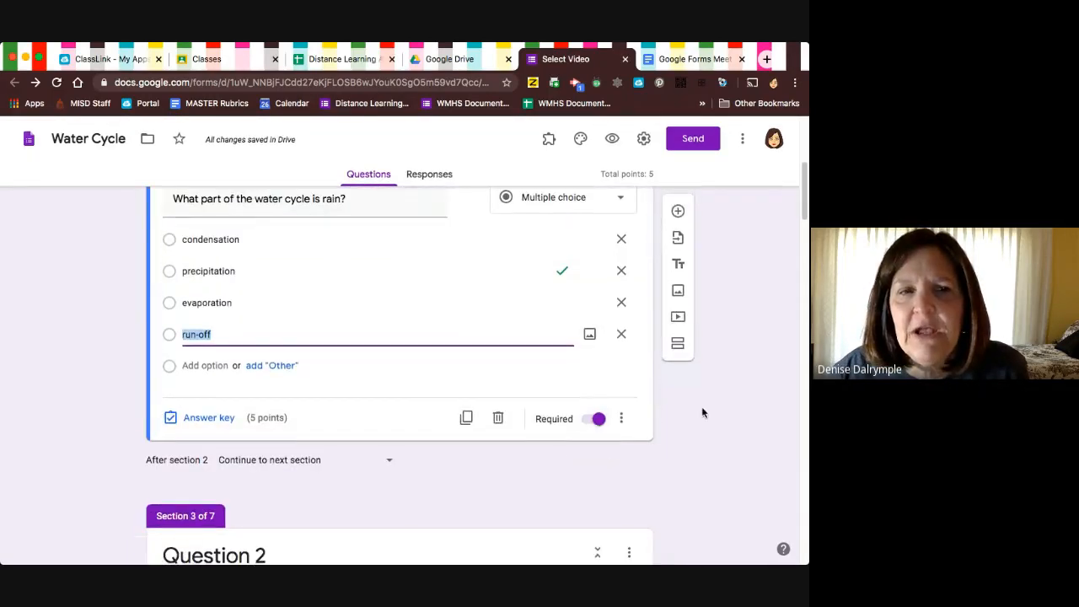
pyautogui.scroll(1, 545, 391)
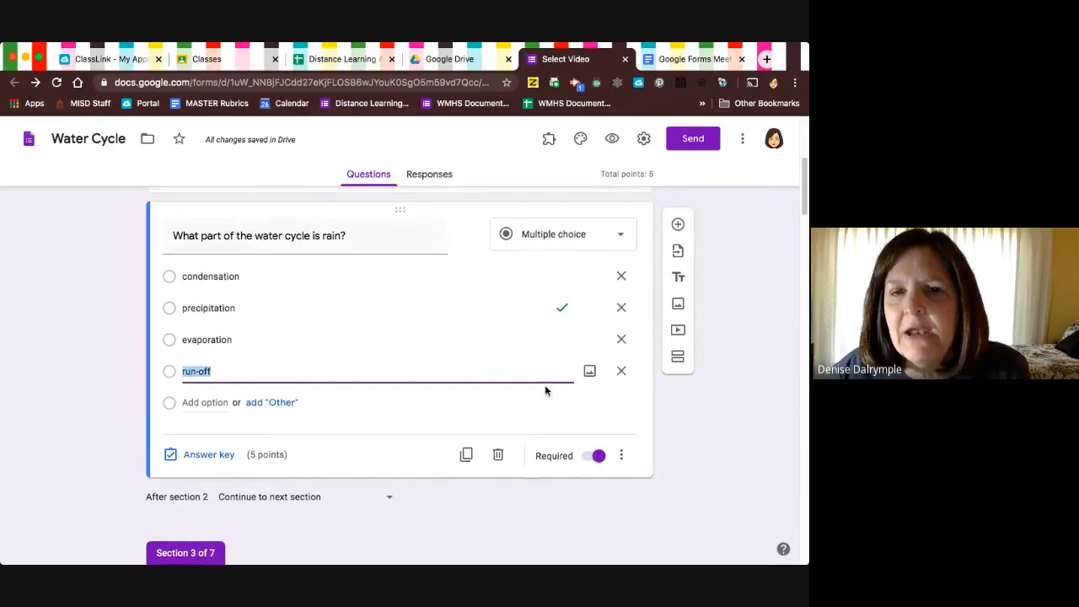
pyautogui.click(621, 457)
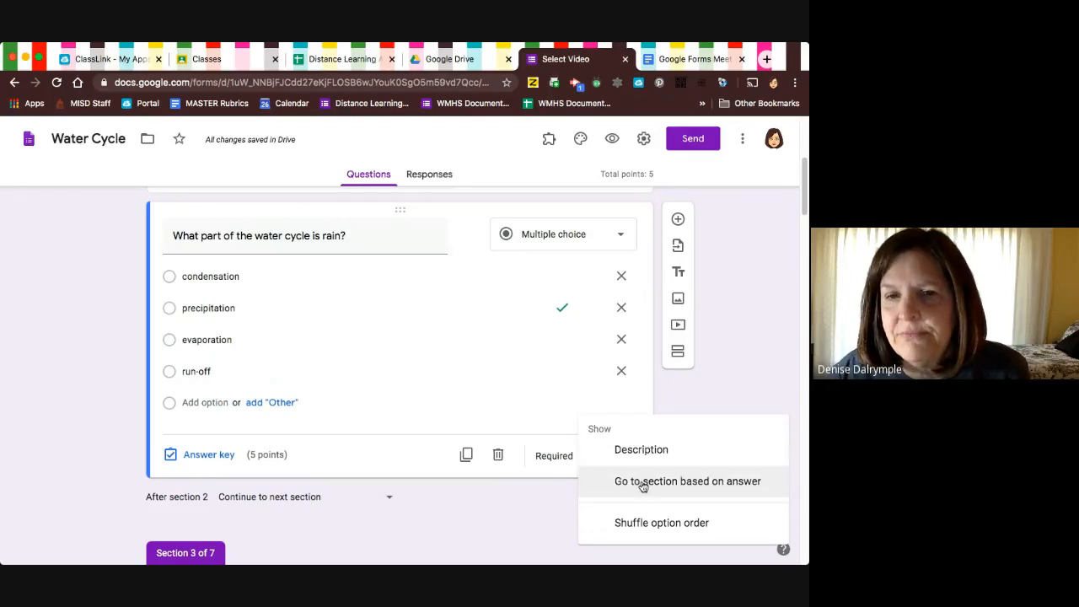
pyautogui.click(643, 486)
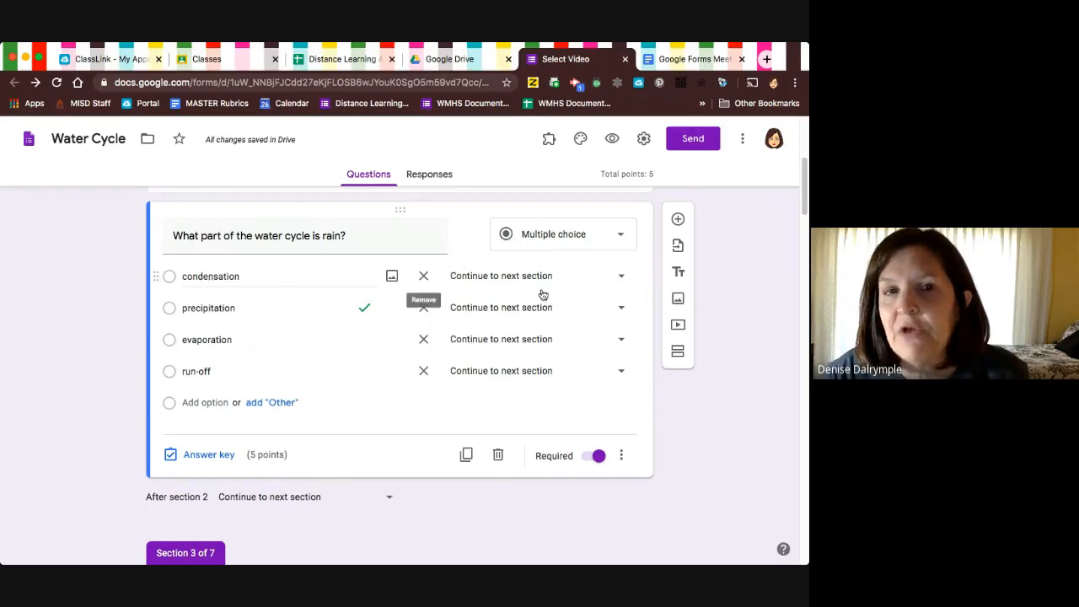
# Route the rain question's answers condensation, evaporation and run-off to section 5 (Question 1 reteach), and precipitation to section 3 (Question 2).
pyautogui.click(622, 278)
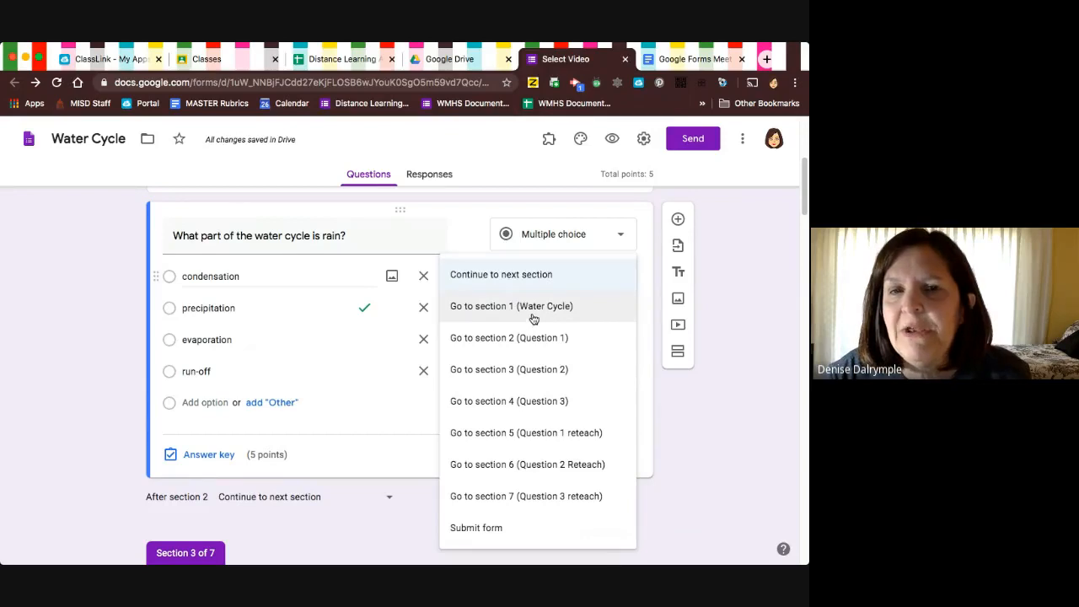
pyautogui.click(548, 433)
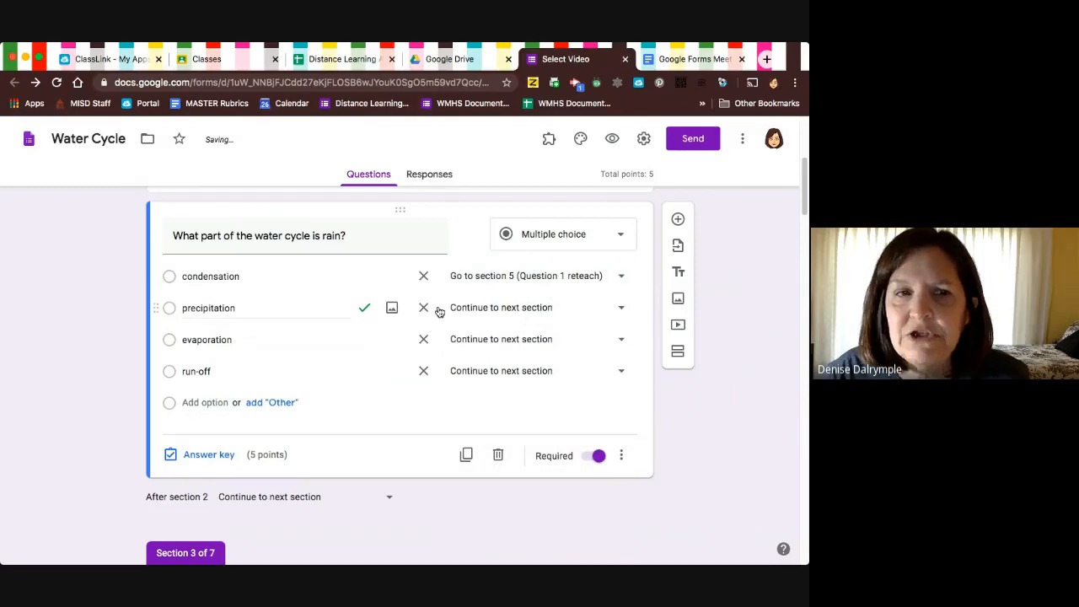
pyautogui.click(622, 310)
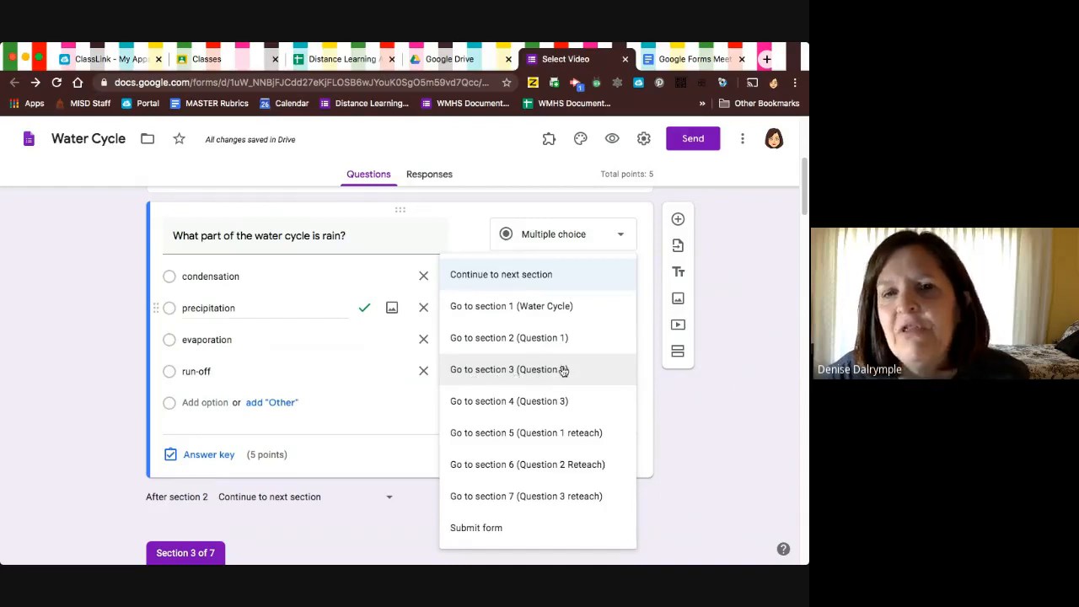
pyautogui.click(547, 370)
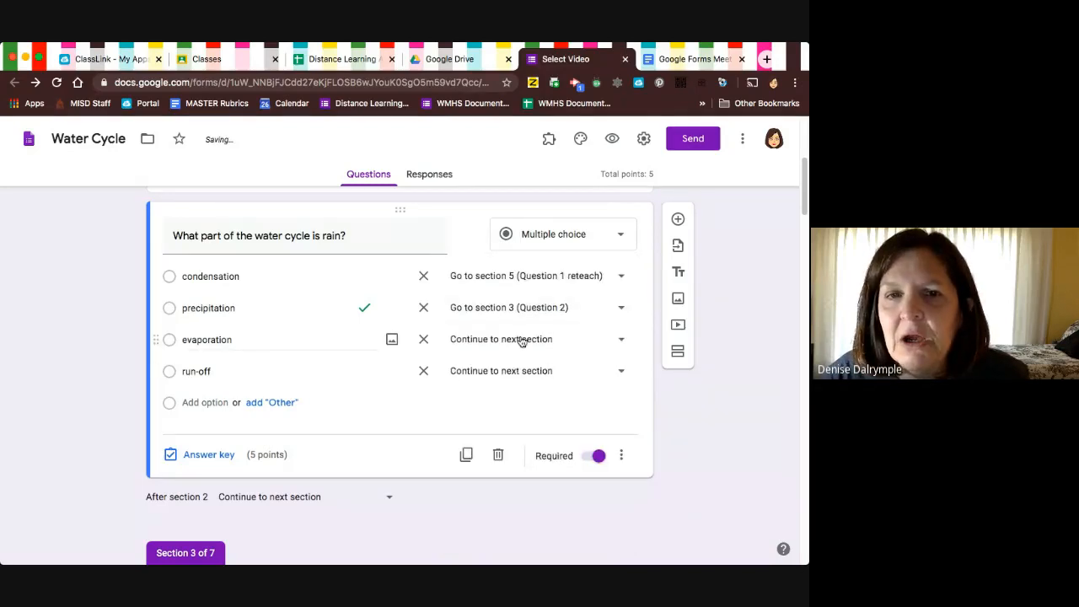
pyautogui.click(522, 341)
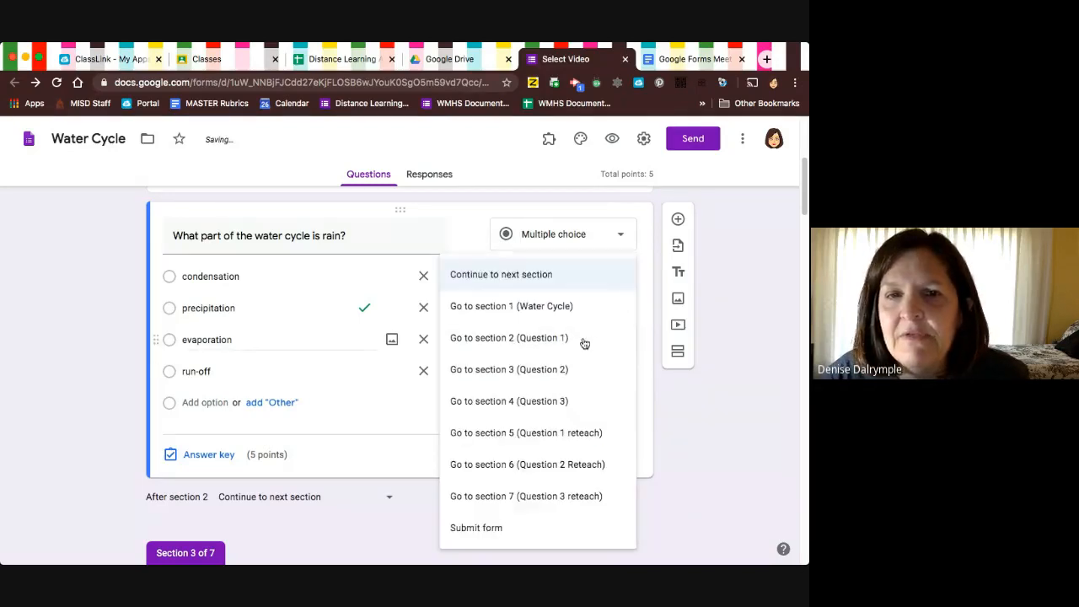
pyautogui.click(556, 434)
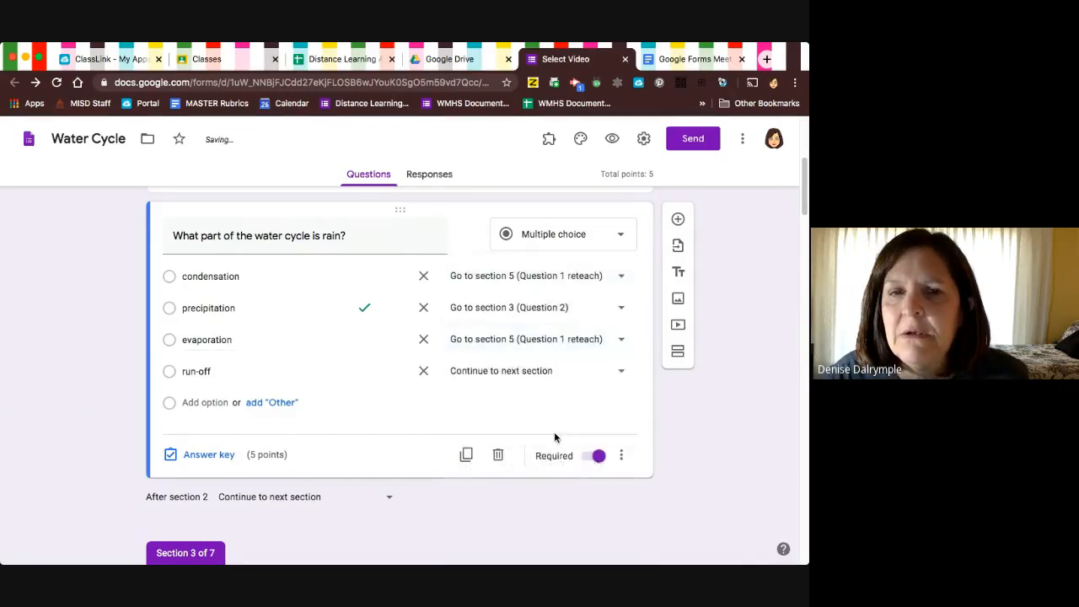
pyautogui.click(625, 375)
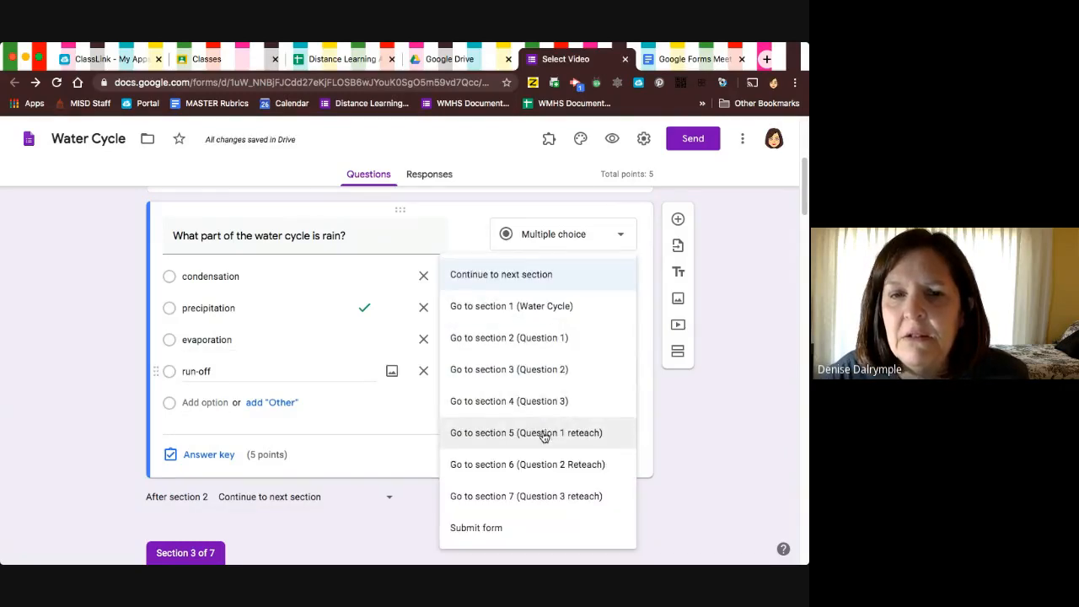
pyautogui.click(541, 435)
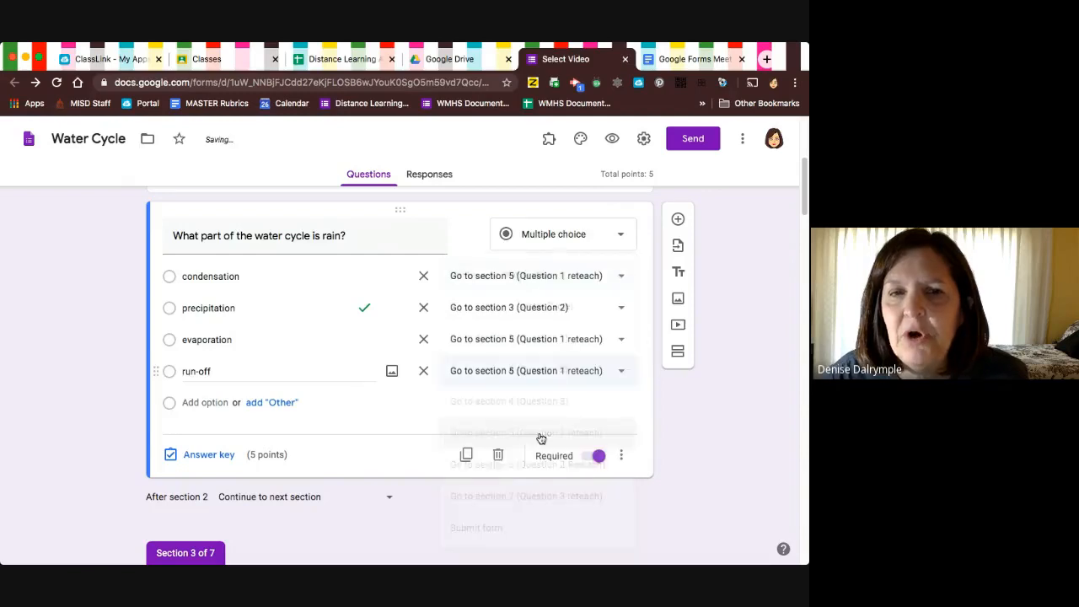
# Enable going to a section based on answer for the Question 2 item "The sun aids in which part of the water cycle?".
pyautogui.scroll(-2, 540, 437)
pyautogui.scroll(-4, 541, 437)
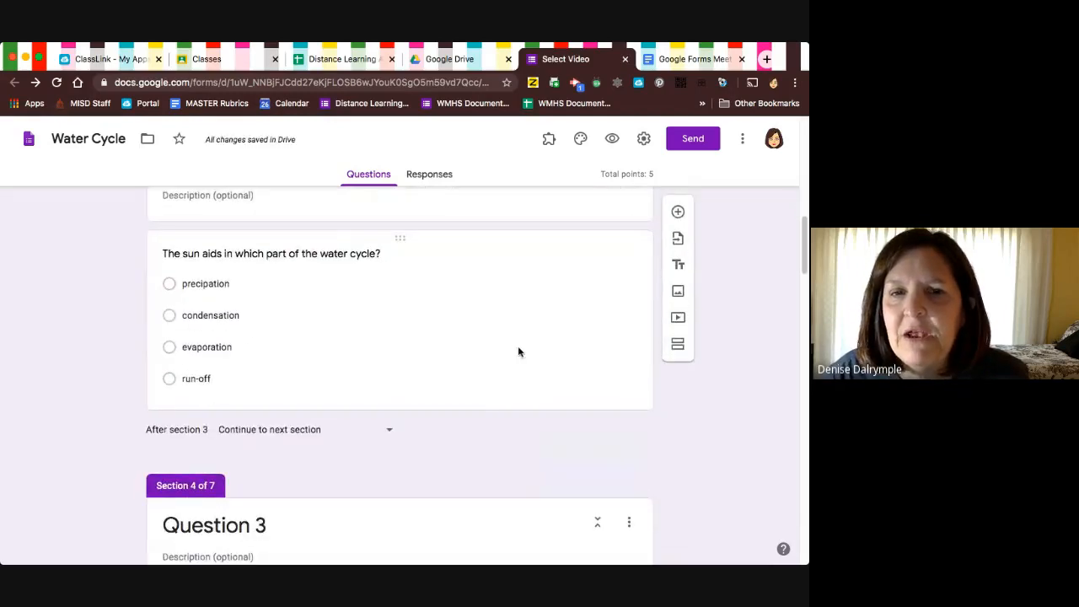
pyautogui.click(517, 352)
pyautogui.click(621, 388)
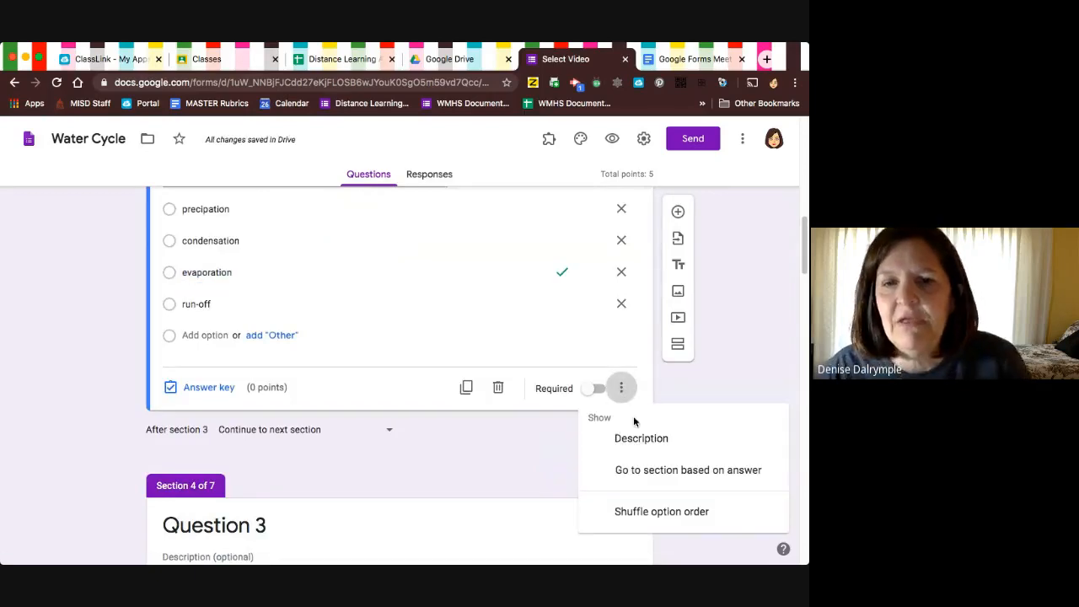
pyautogui.click(645, 472)
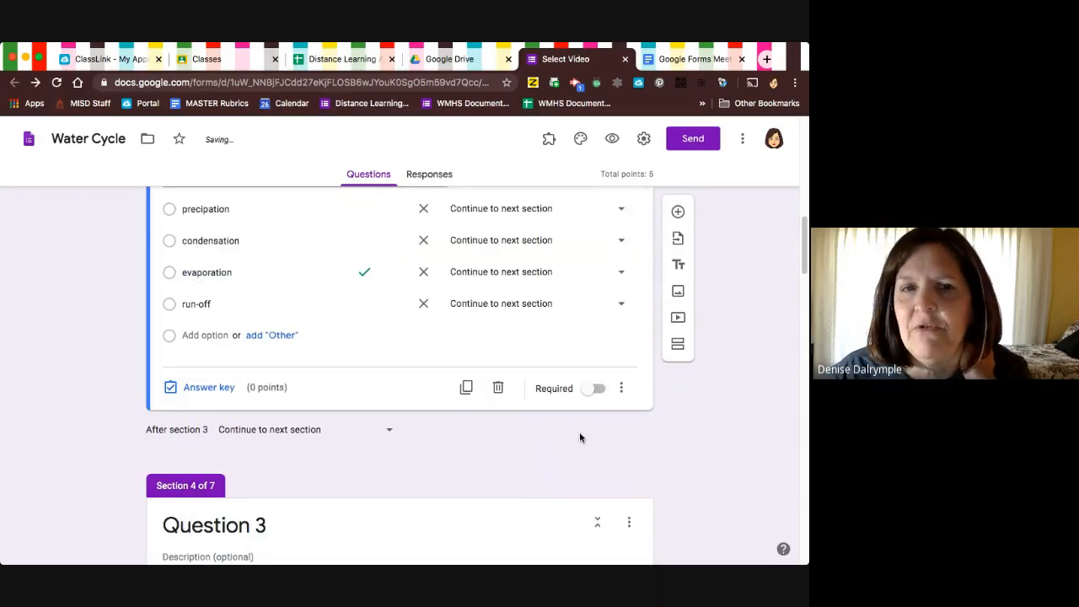
# Route the sun question's answers precipation, condensation and run-off to section 6 (Question 2 Reteach), and evaporation to section 4 (Question 3).
pyautogui.scroll(1, 580, 437)
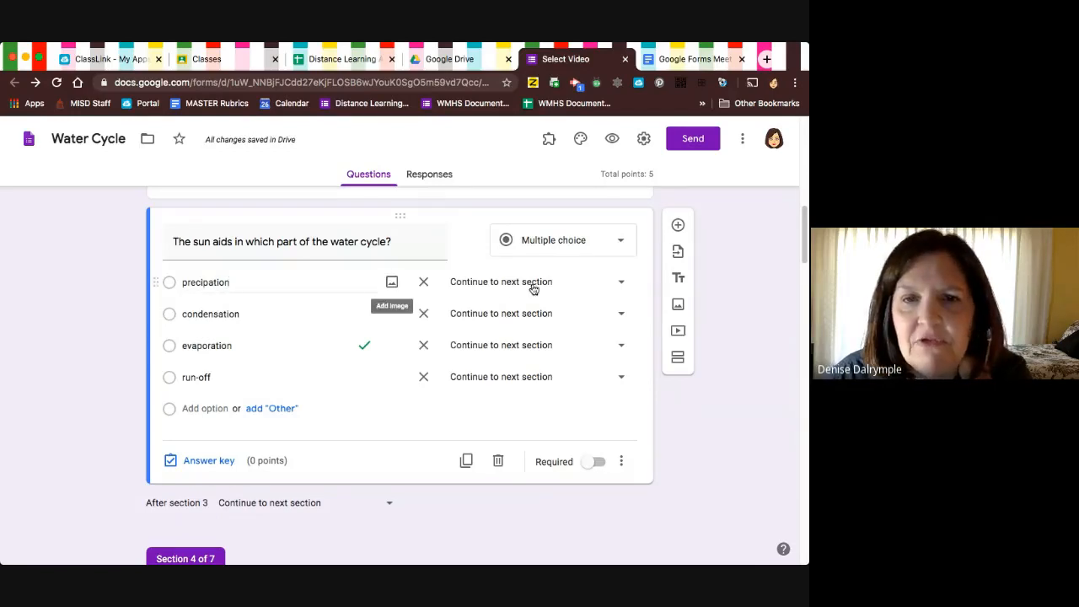
pyautogui.click(621, 283)
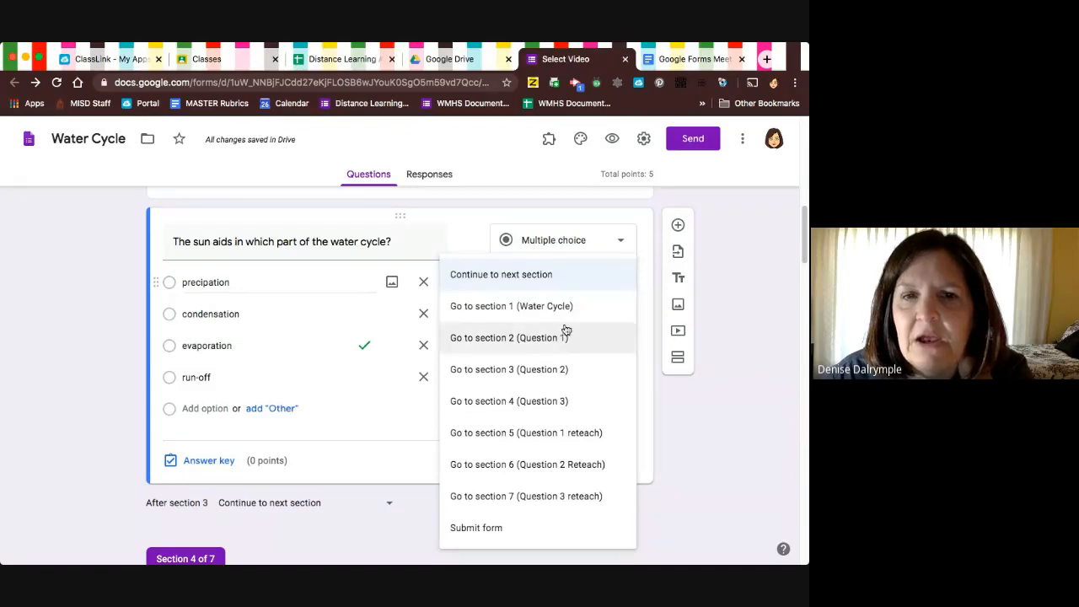
pyautogui.click(578, 470)
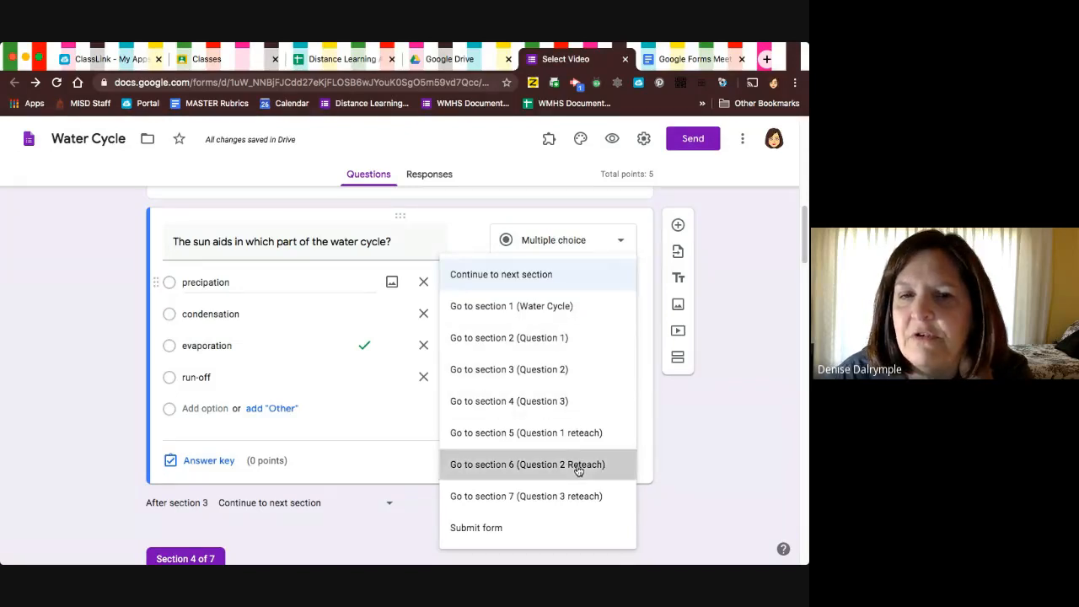
pyautogui.click(623, 315)
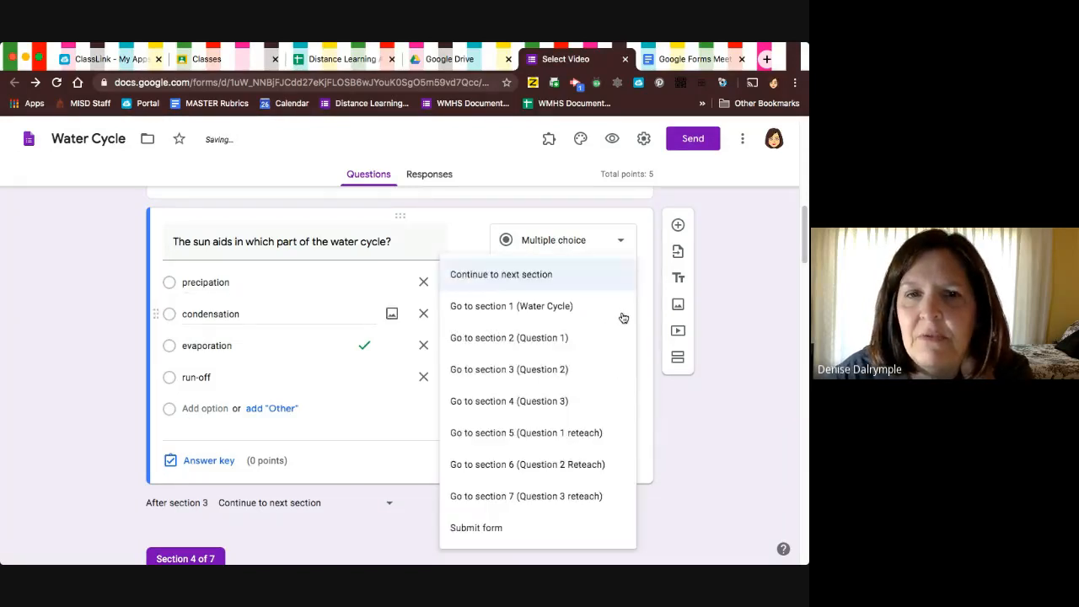
pyautogui.click(579, 468)
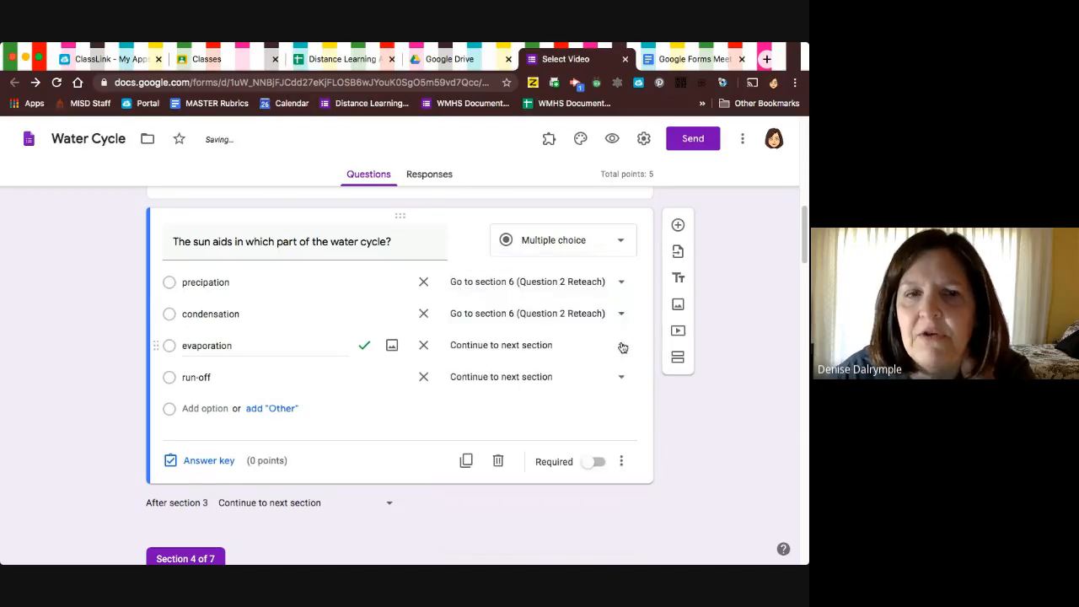
pyautogui.click(622, 348)
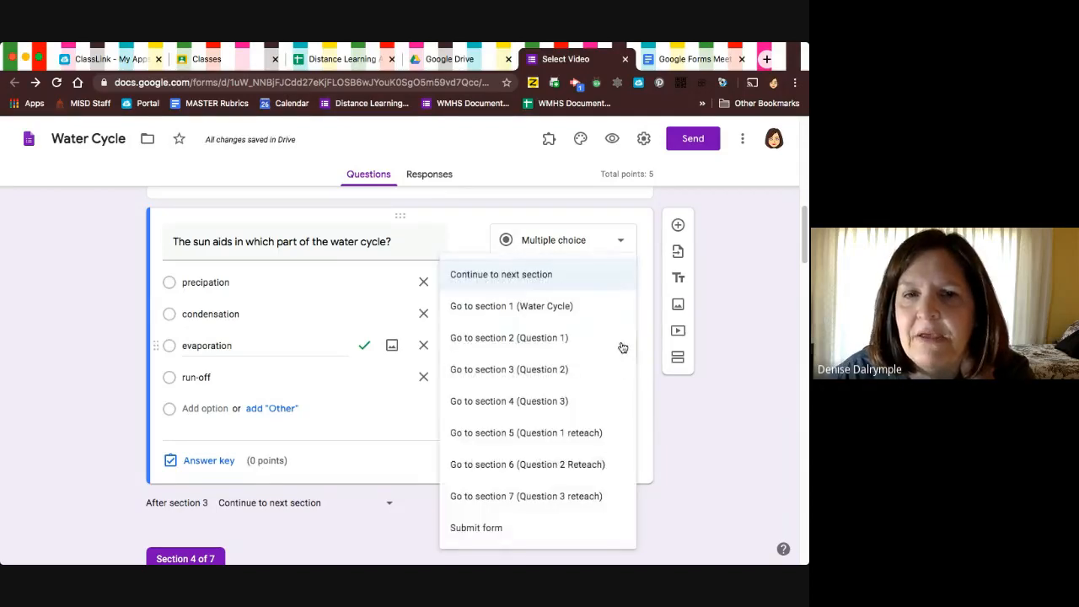
pyautogui.click(556, 405)
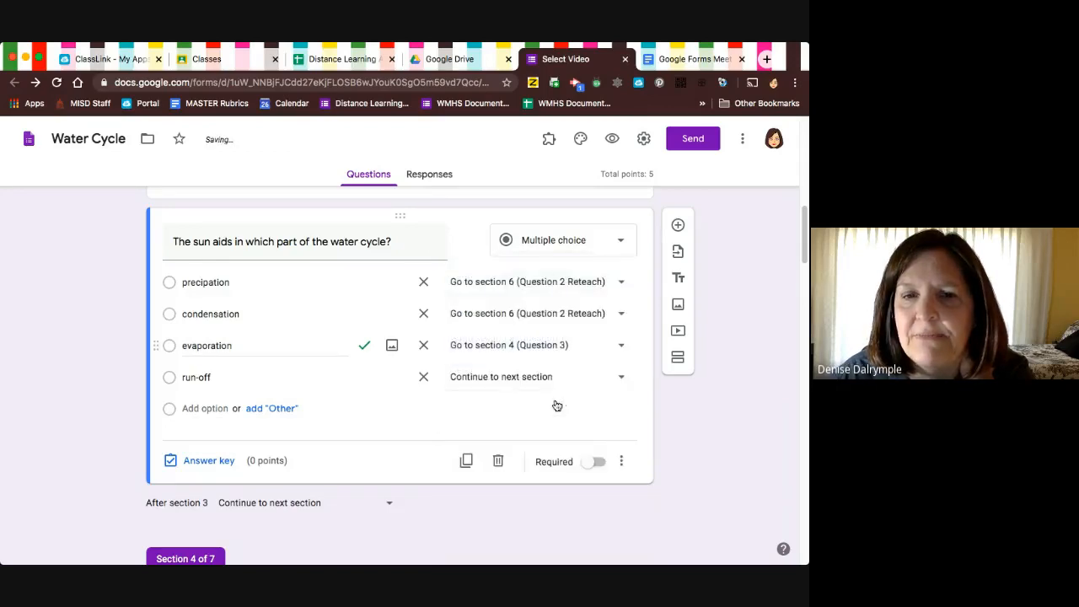
pyautogui.click(623, 381)
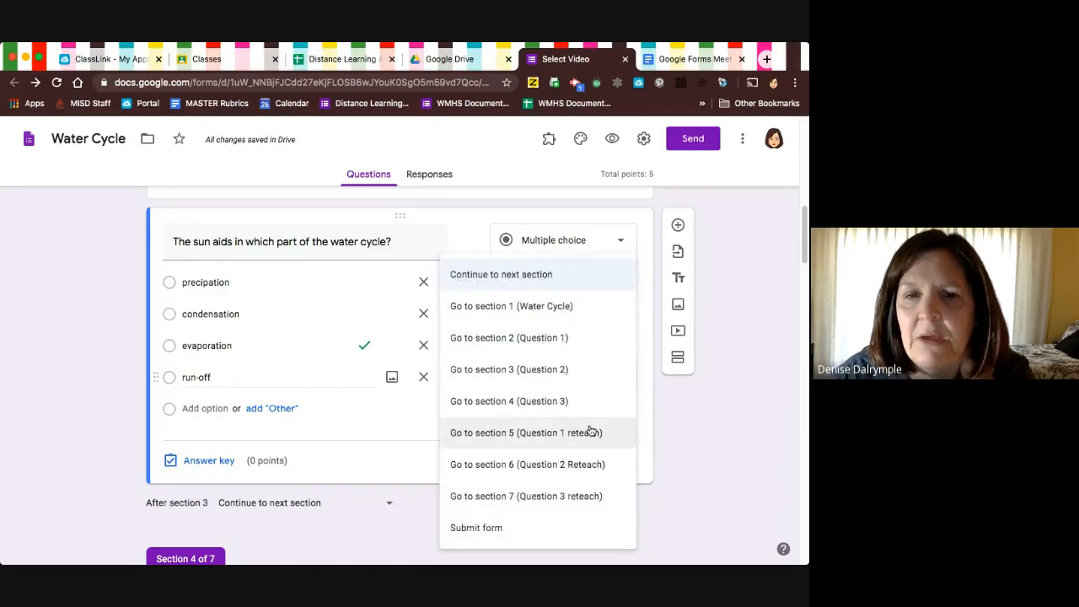
pyautogui.click(572, 465)
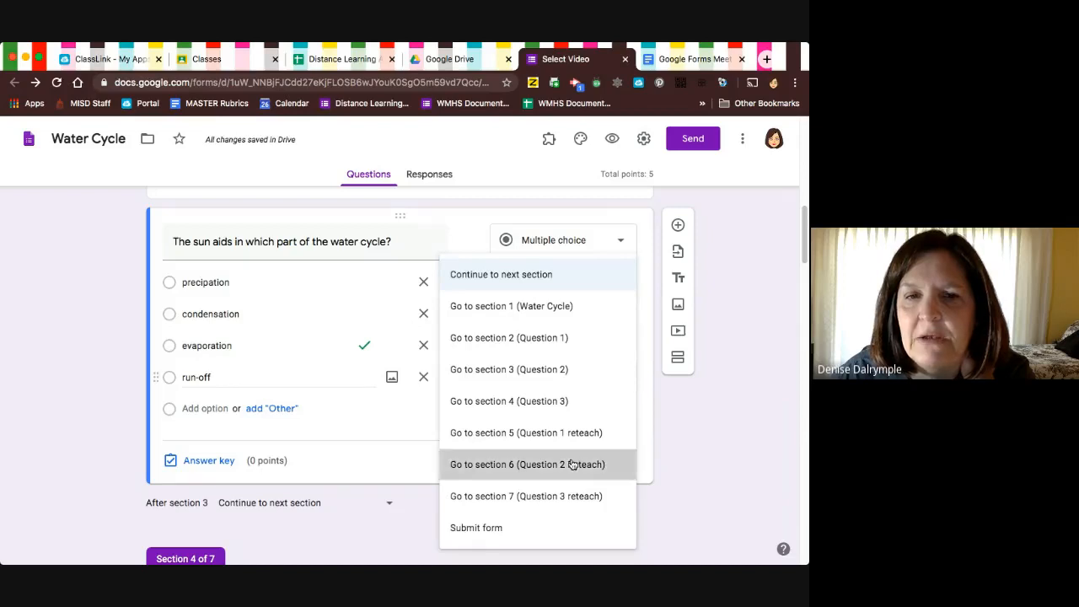
# Enable going to a section based on answer for the Question 3 item "Water flowing down is an example of".
pyautogui.scroll(-3, 571, 464)
pyautogui.scroll(-3, 570, 458)
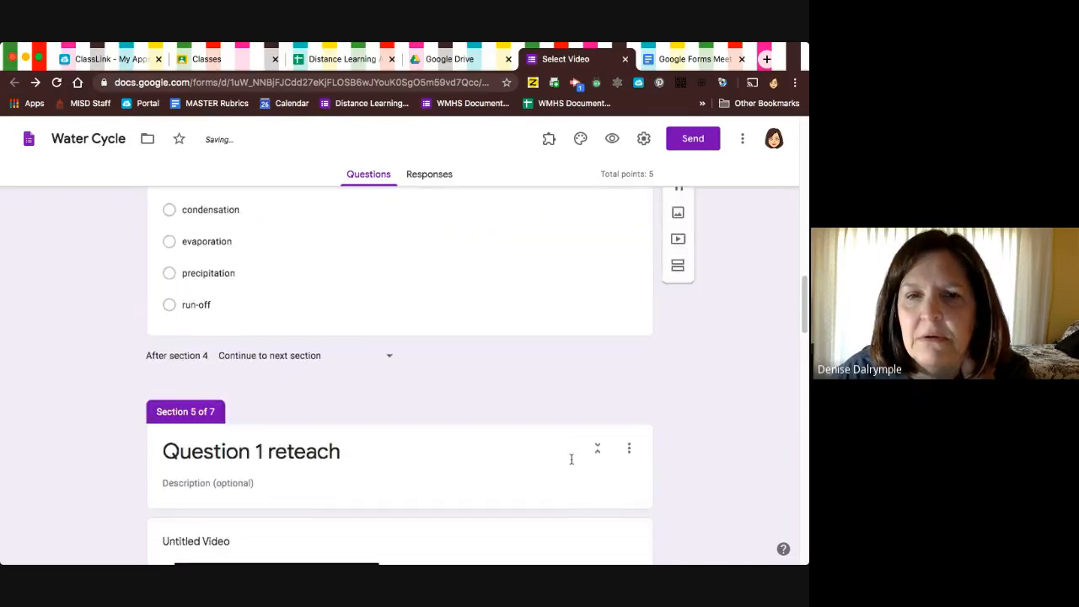
pyautogui.scroll(1, 624, 447)
pyautogui.click(624, 353)
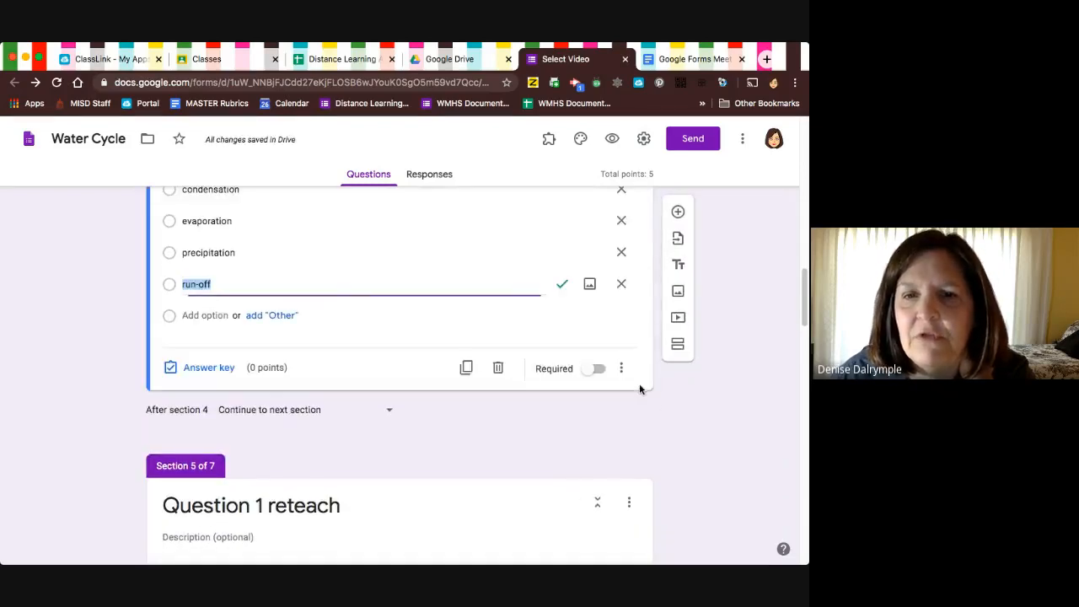
pyautogui.click(621, 367)
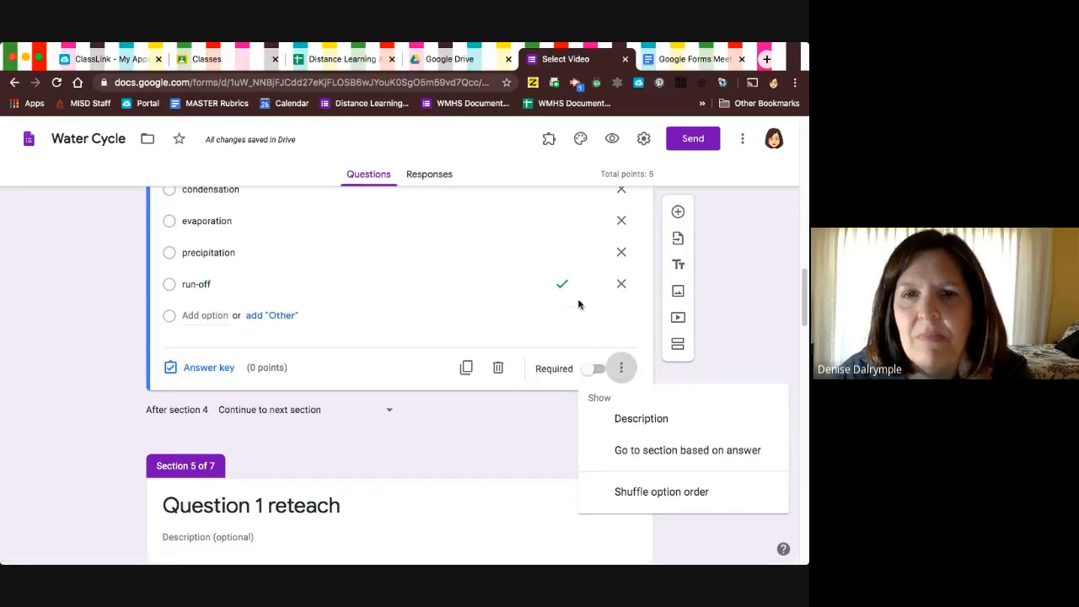
pyautogui.click(664, 451)
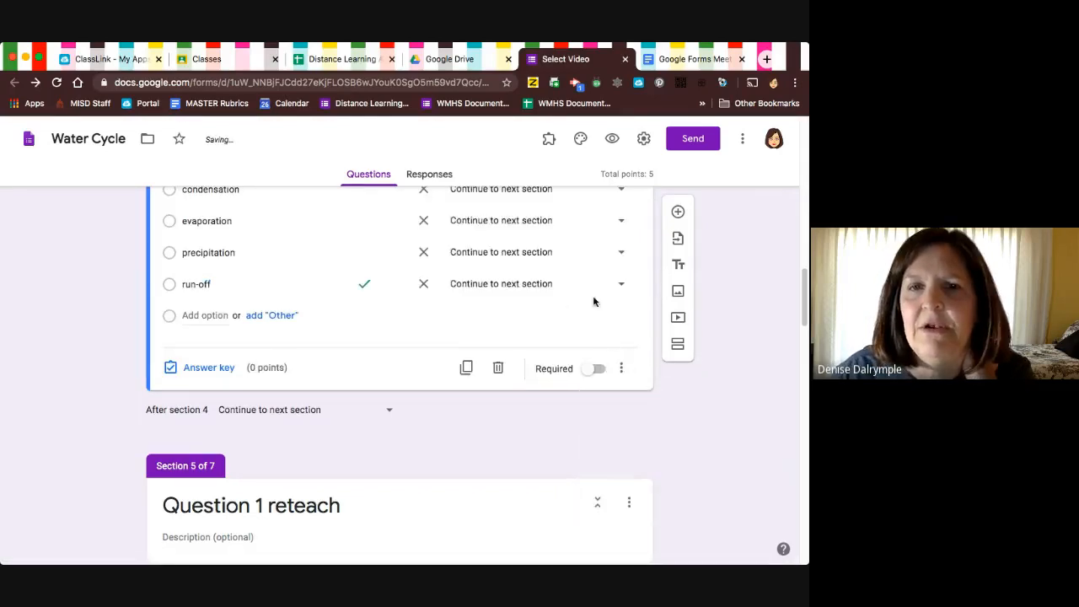
# Route the flowing-water question's answers condensation, evaporation and precipitation to section 7 (Question 3 reteach), and run-off to Submit form.
pyautogui.scroll(1, 595, 298)
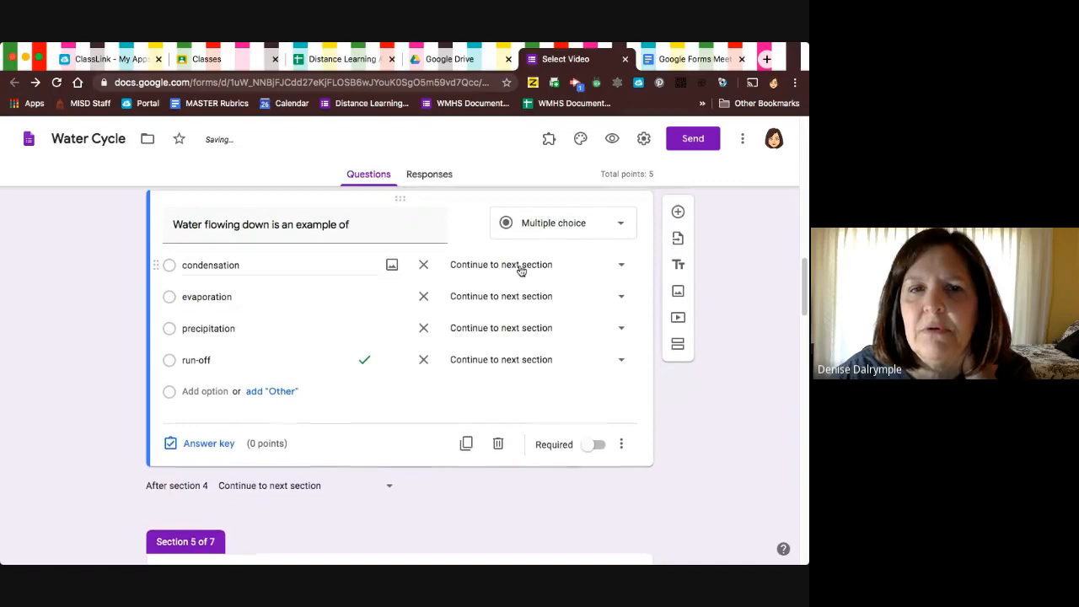
pyautogui.click(621, 266)
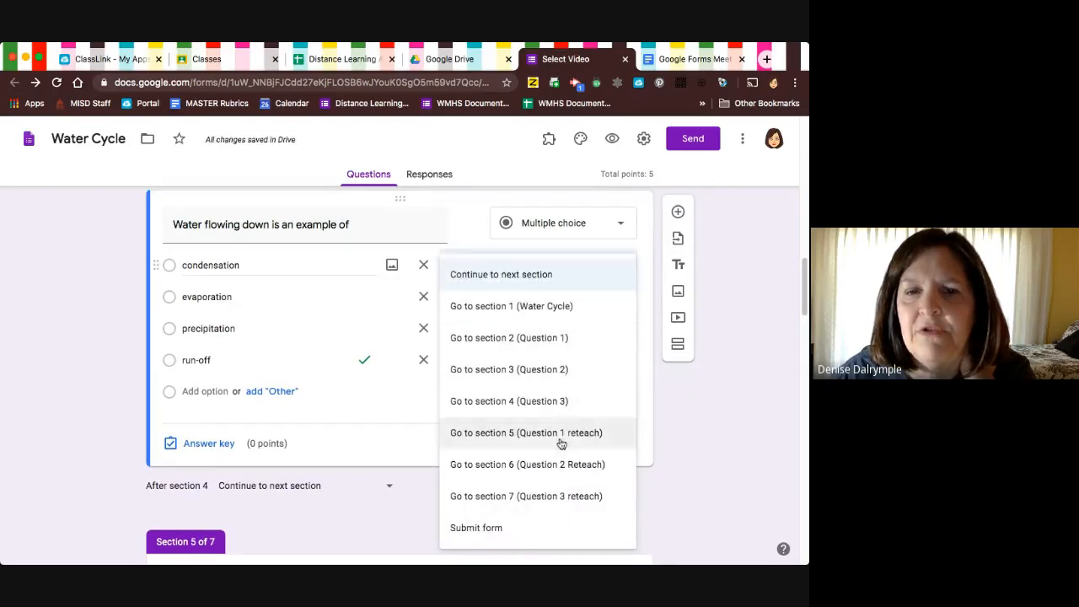
pyautogui.click(566, 495)
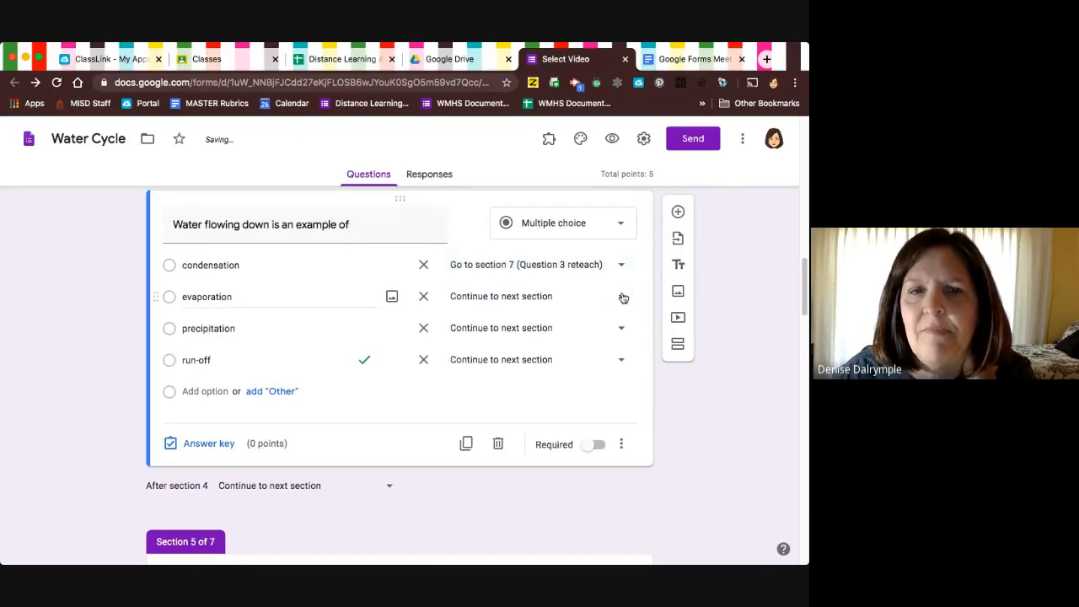
pyautogui.click(622, 296)
pyautogui.click(578, 496)
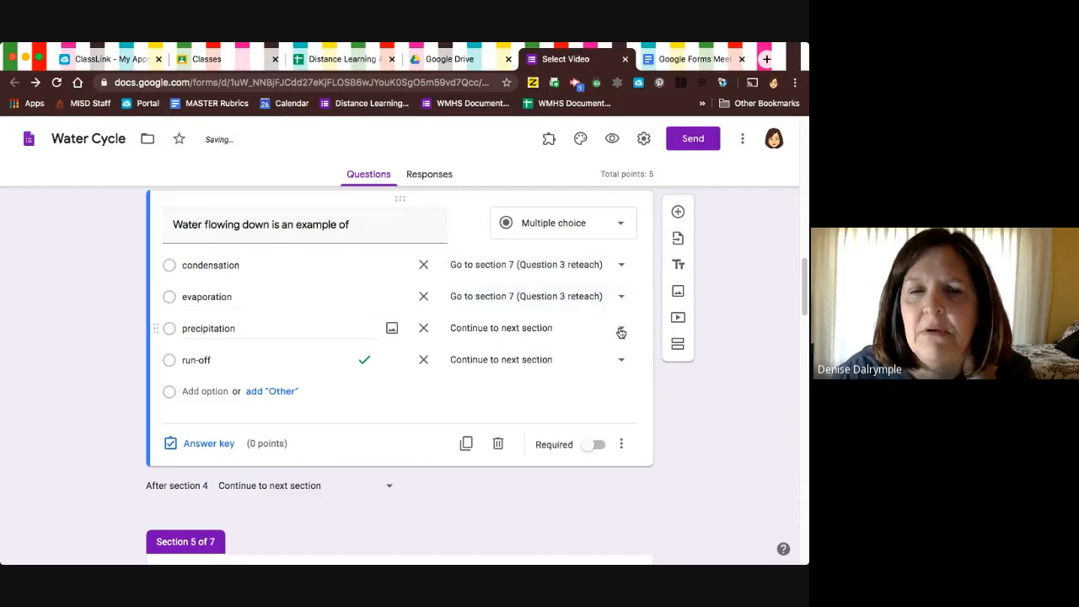
pyautogui.click(621, 329)
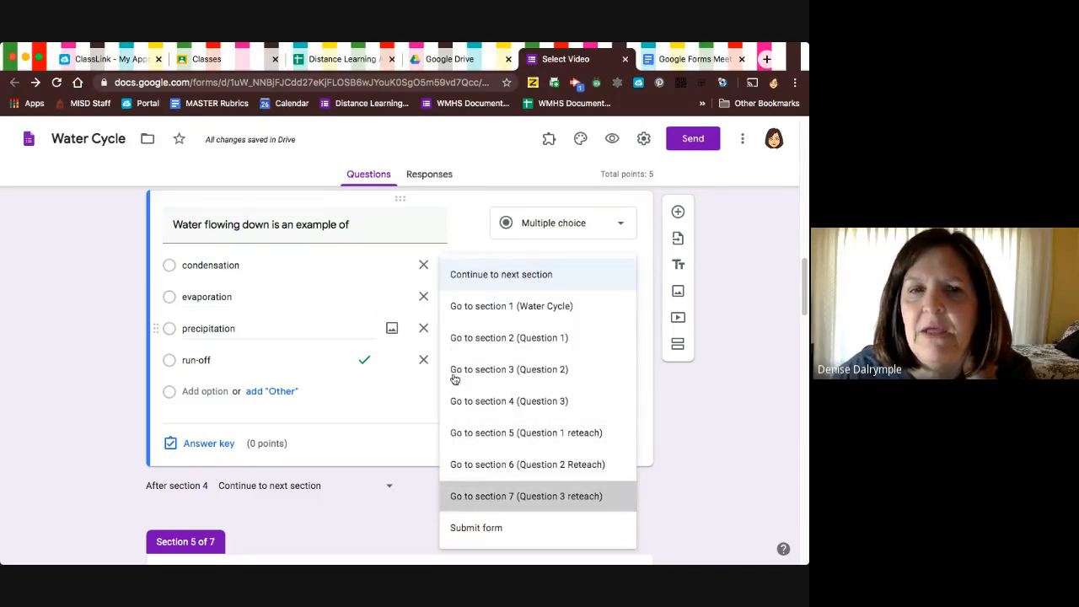
pyautogui.click(526, 496)
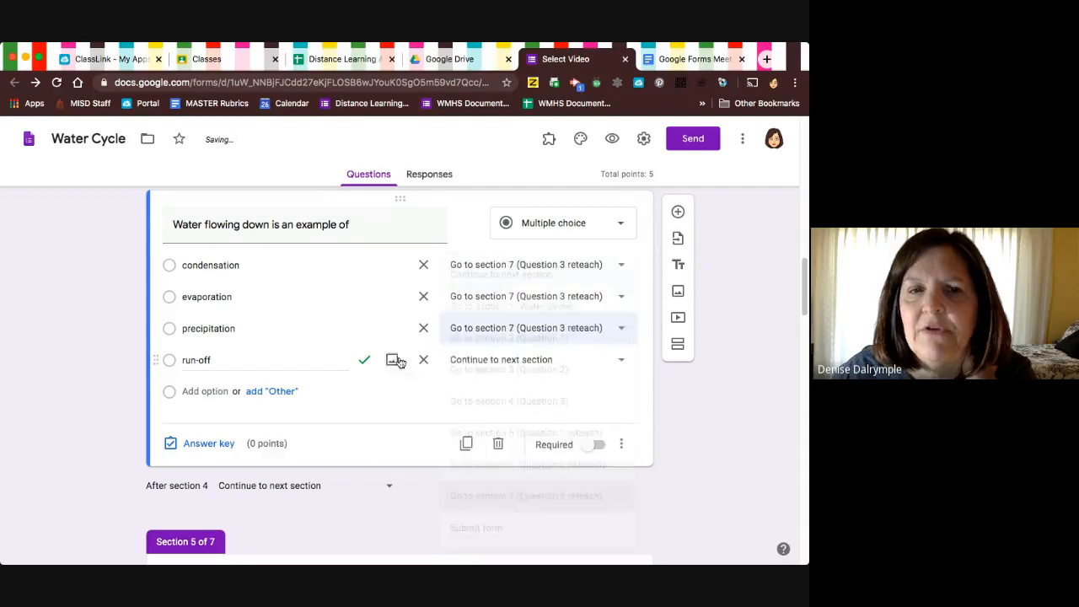
pyautogui.click(623, 360)
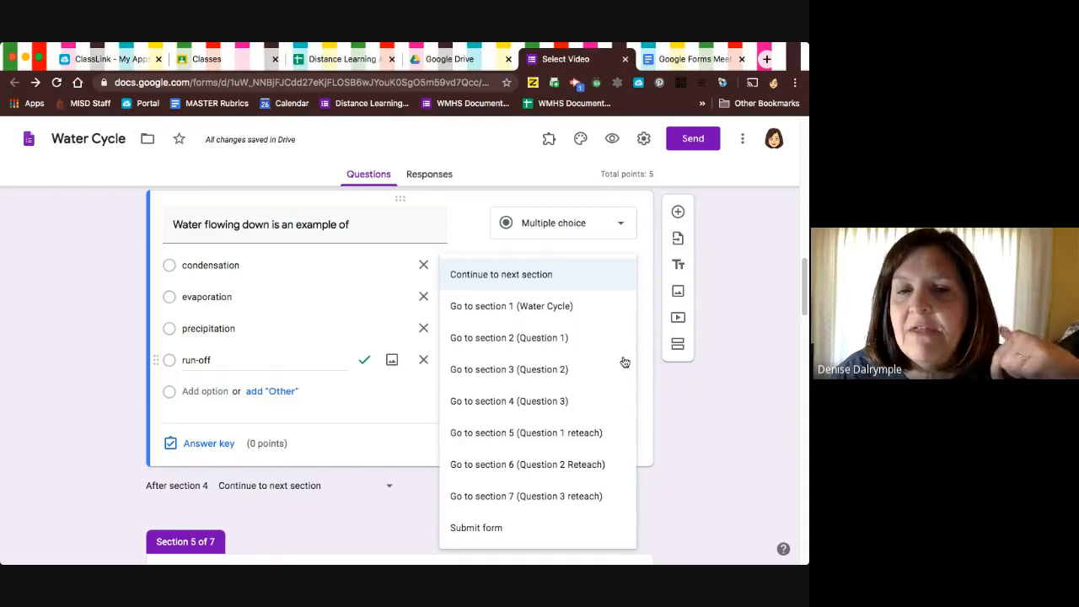
pyautogui.click(476, 527)
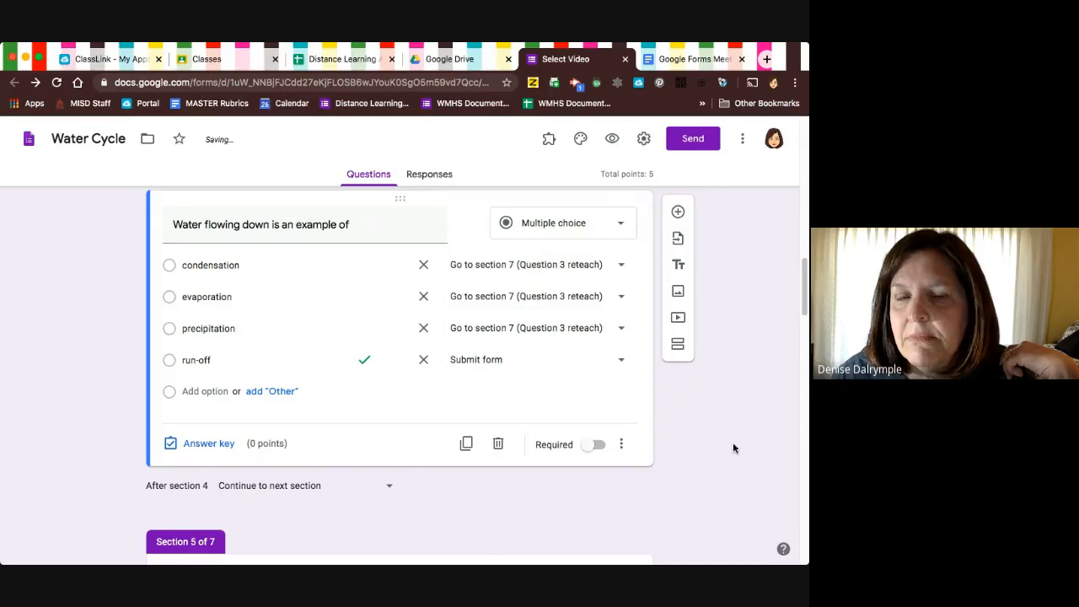
pyautogui.scroll(-8, 733, 448)
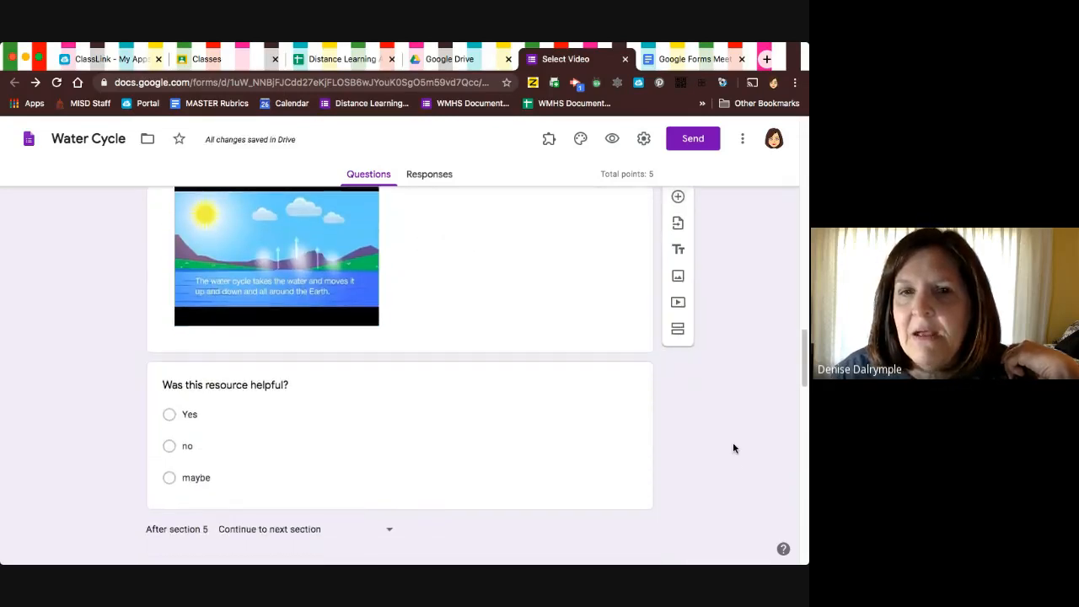
pyautogui.scroll(1, 732, 447)
pyautogui.scroll(-3, 708, 388)
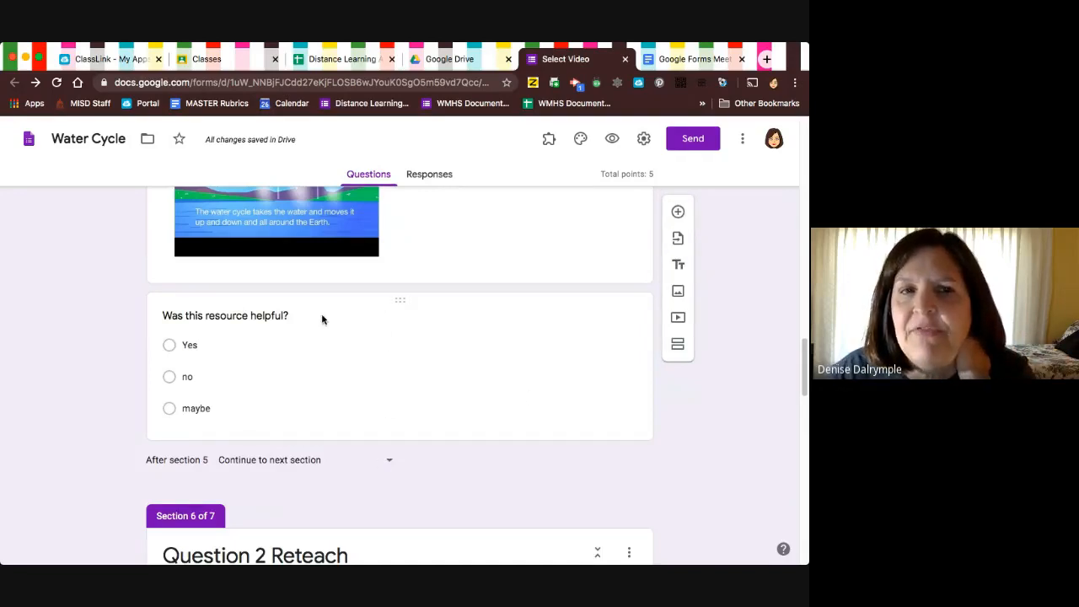
pyautogui.scroll(3, 356, 304)
pyautogui.scroll(-3, 355, 308)
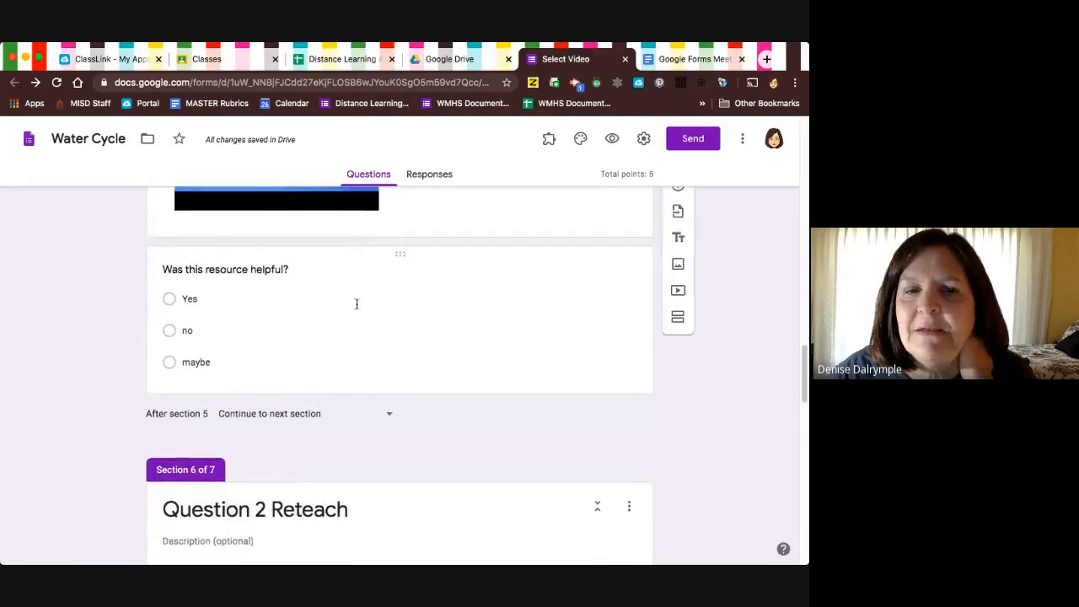
# Send students after section 5 to section 2 (Question 1), and after section 6 to section 3 (Question 2).
pyautogui.click(391, 418)
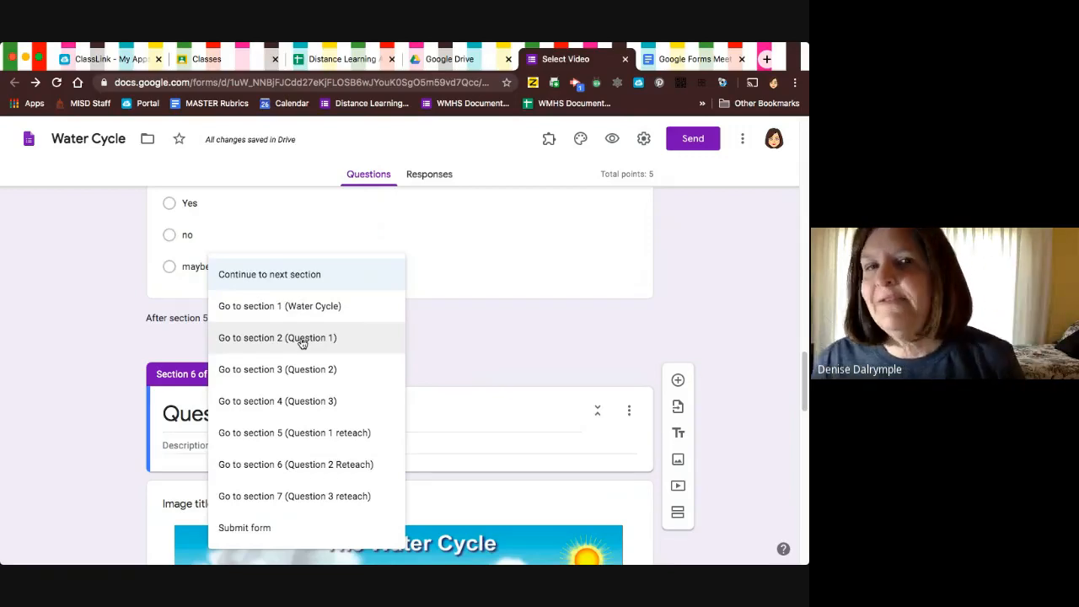
pyautogui.click(302, 339)
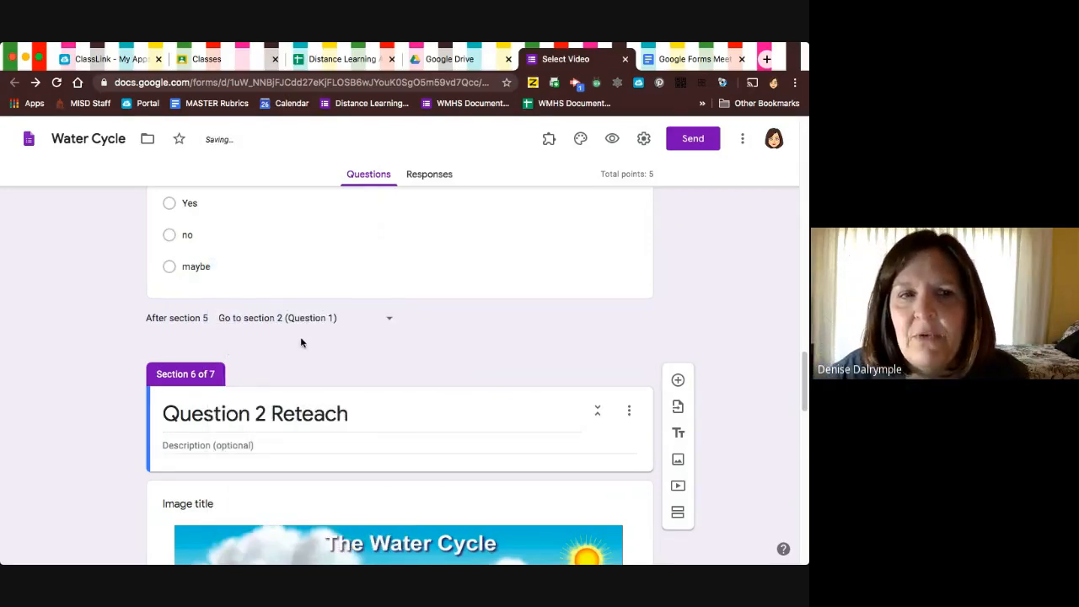
pyautogui.scroll(-10, 301, 342)
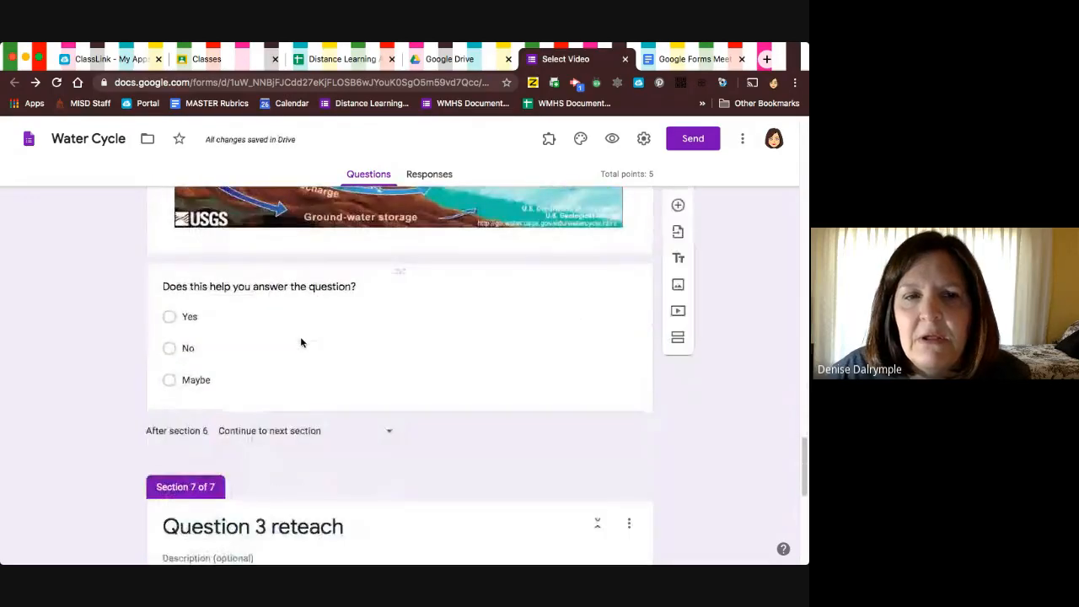
pyautogui.scroll(3, 296, 322)
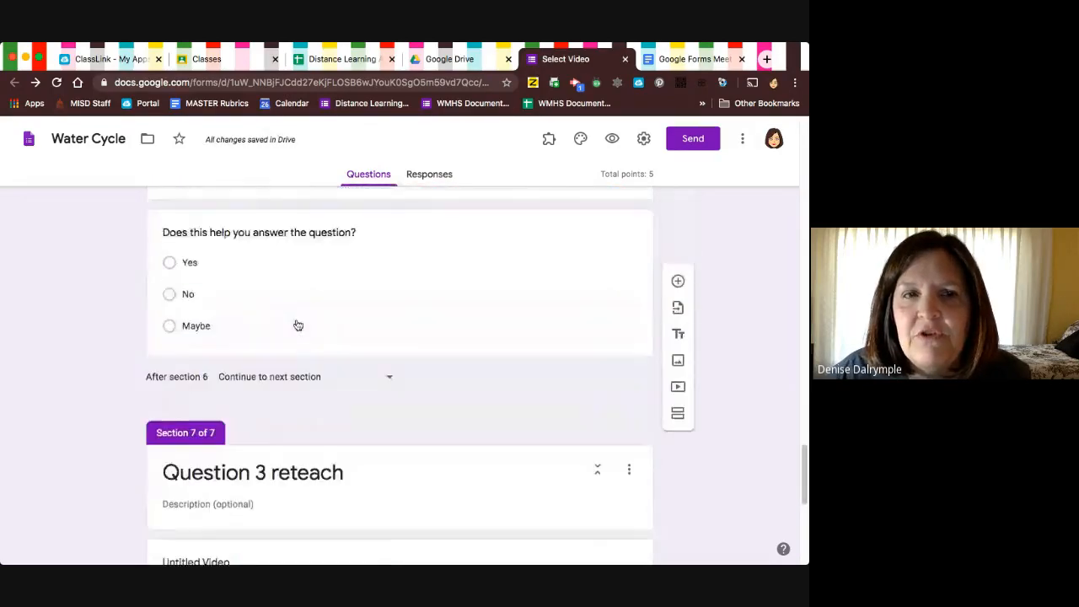
pyautogui.scroll(-3, 296, 324)
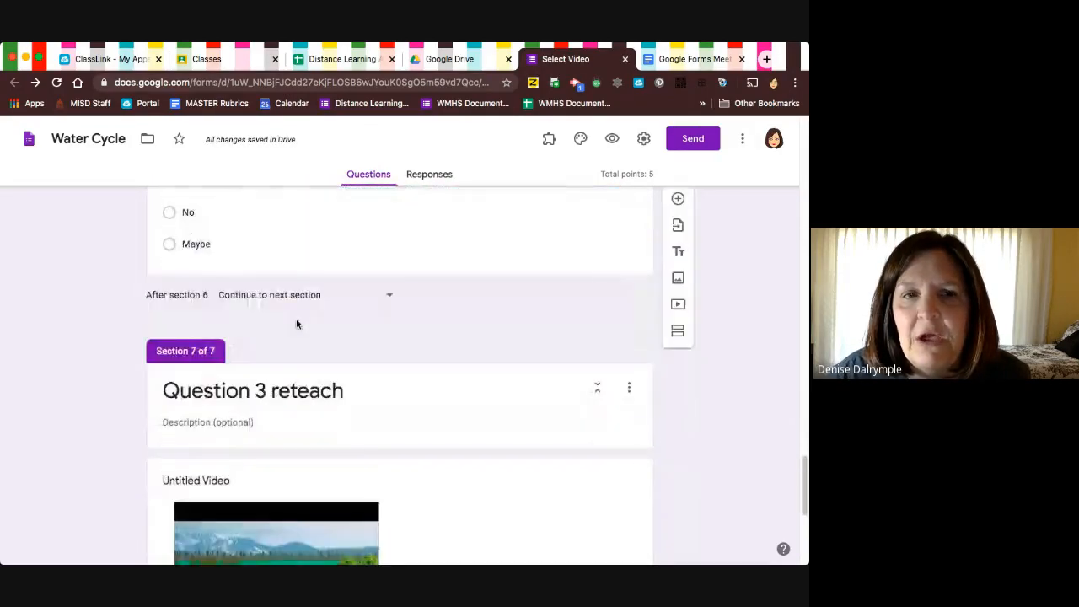
pyautogui.click(390, 298)
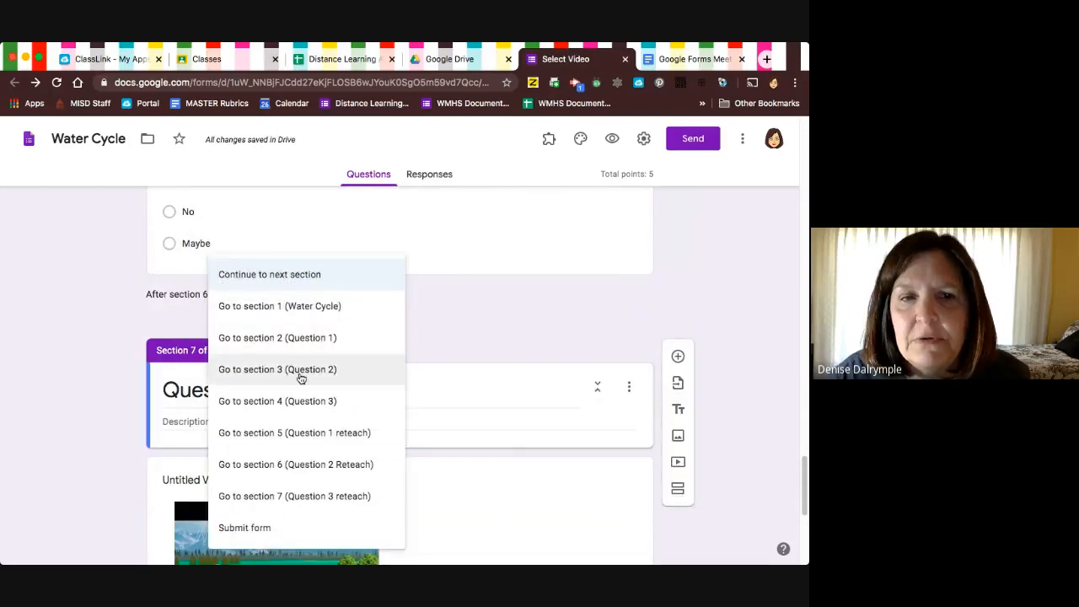
pyautogui.click(301, 376)
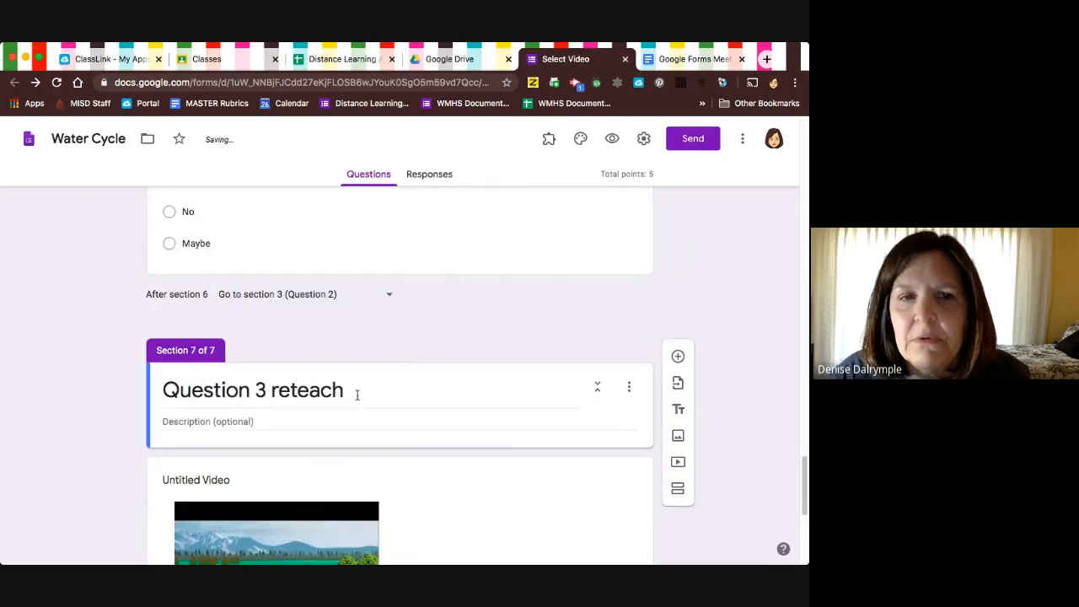
# Enable going to a section based on answer for the section 7 question "Do you know about the water cycle after watching this video".
pyautogui.scroll(-8, 357, 395)
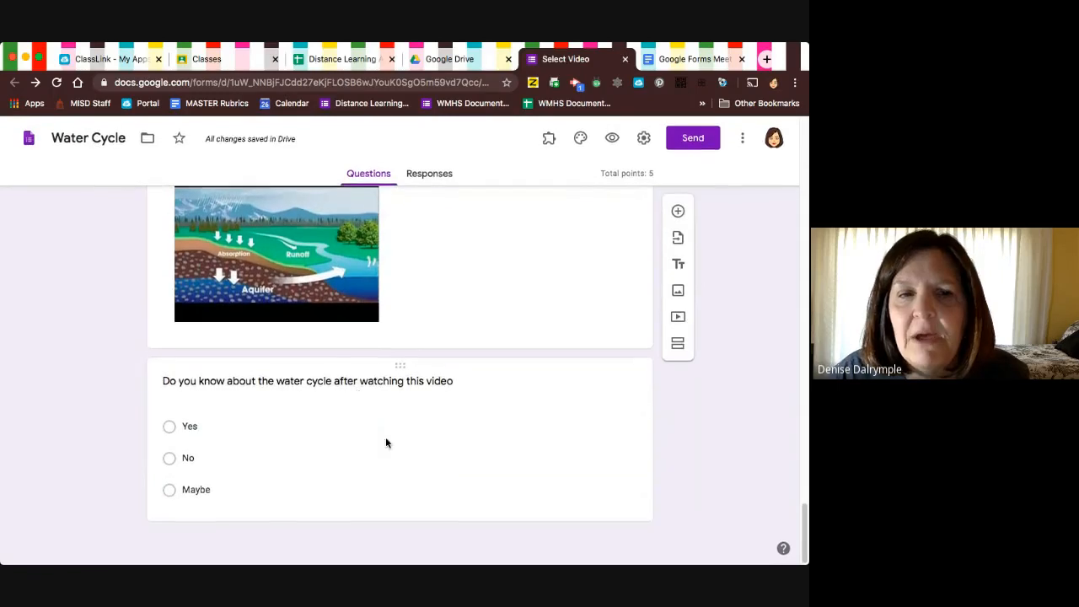
pyautogui.click(386, 442)
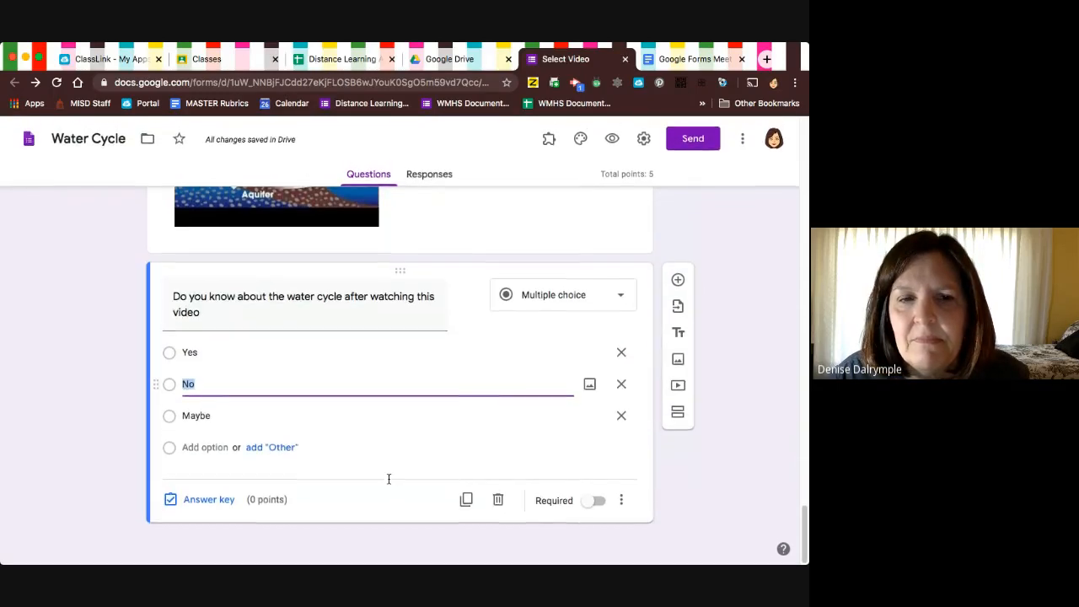
pyautogui.click(622, 501)
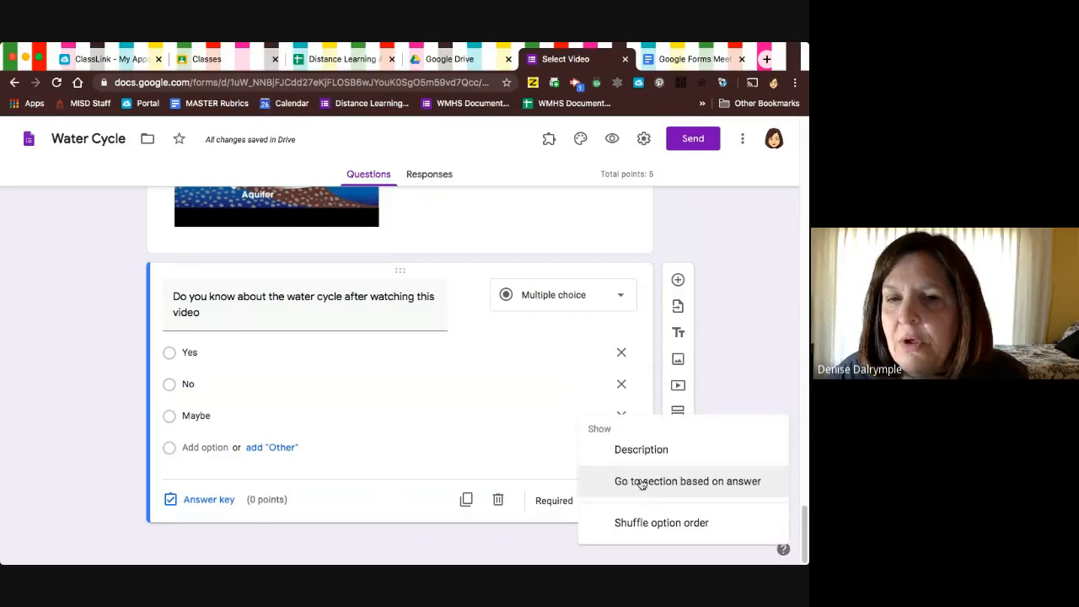
pyautogui.click(642, 482)
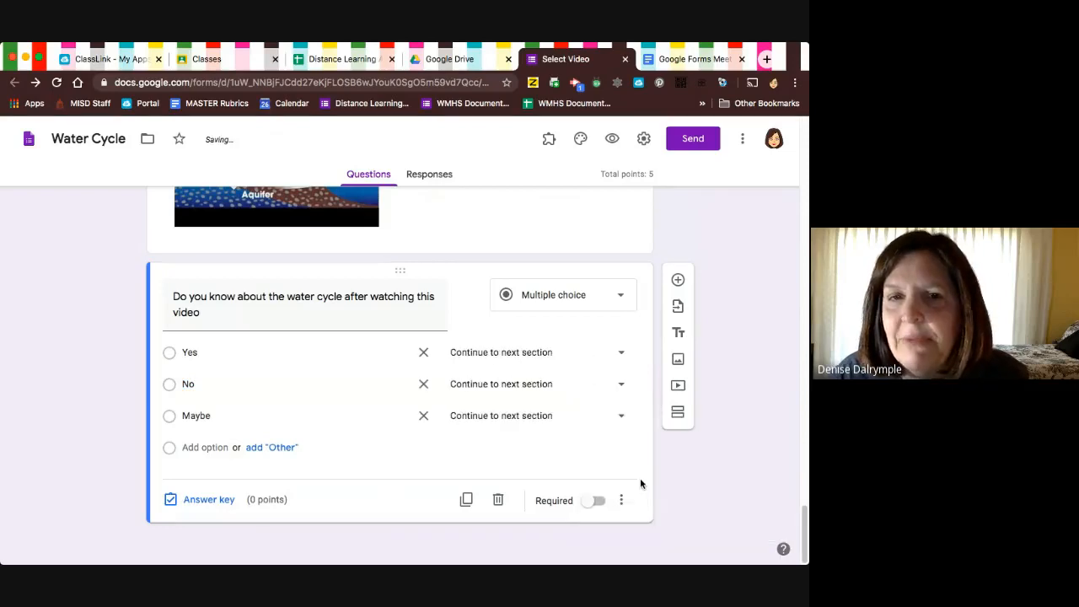
# Route the Yes, No and Maybe answers of the section 7 video question to section 4 (Question 3).
pyautogui.click(622, 354)
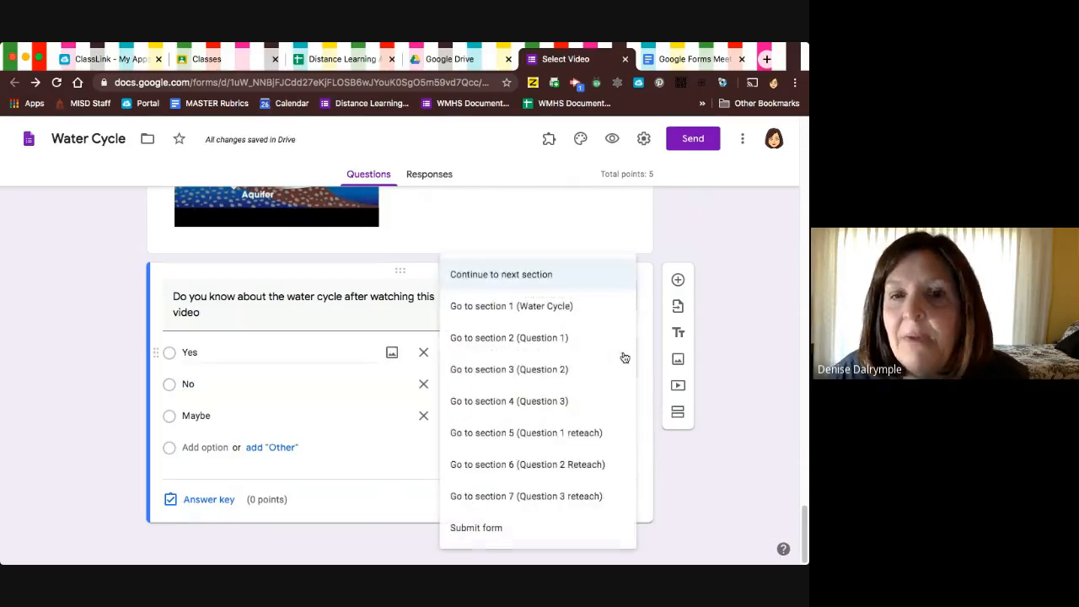
pyautogui.click(558, 402)
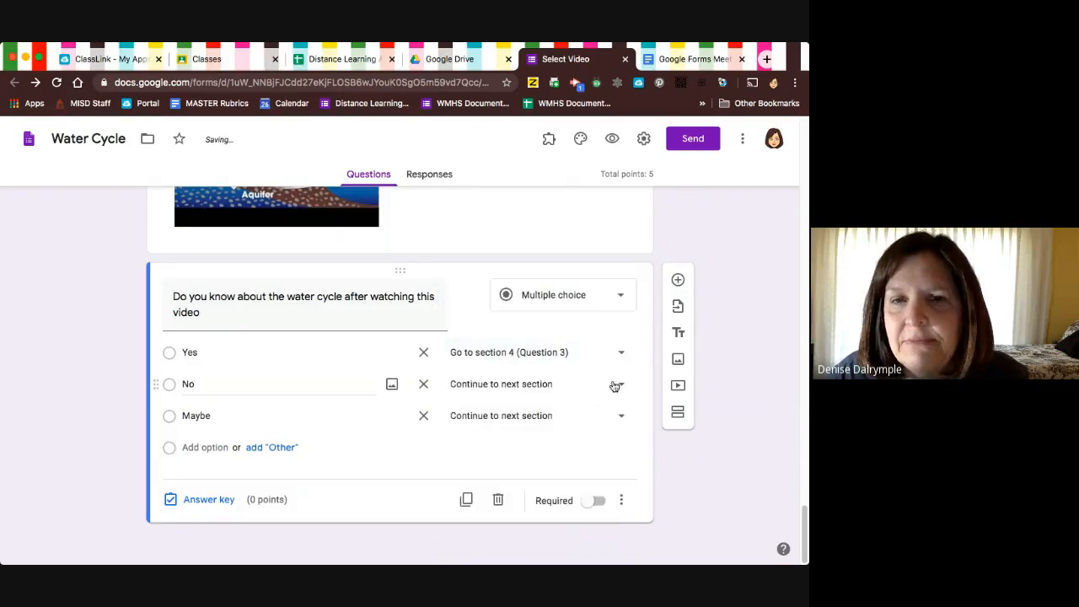
pyautogui.click(621, 385)
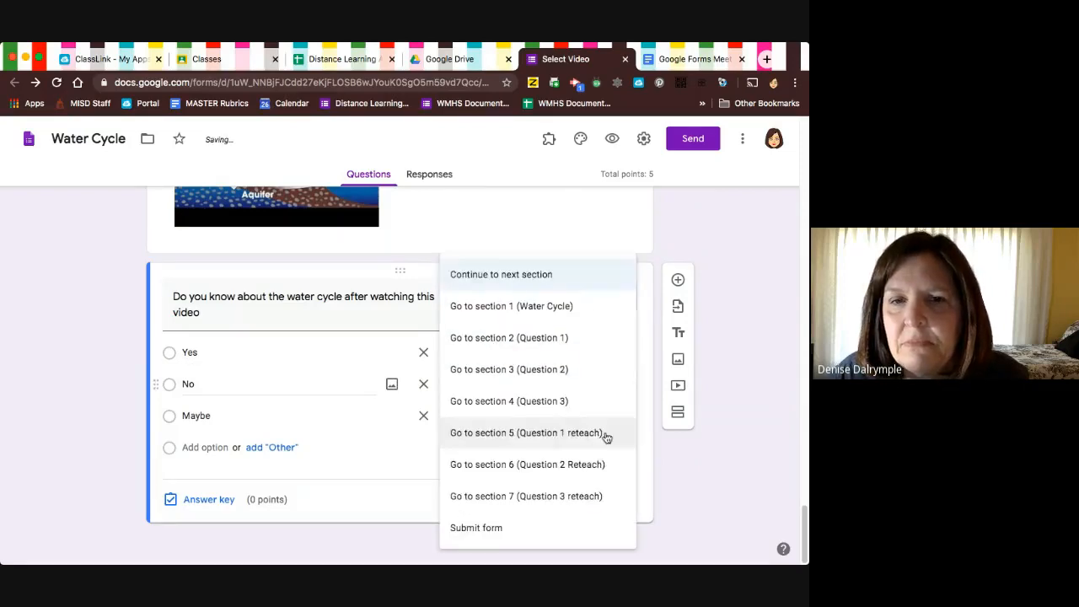
pyautogui.click(585, 498)
pyautogui.click(622, 417)
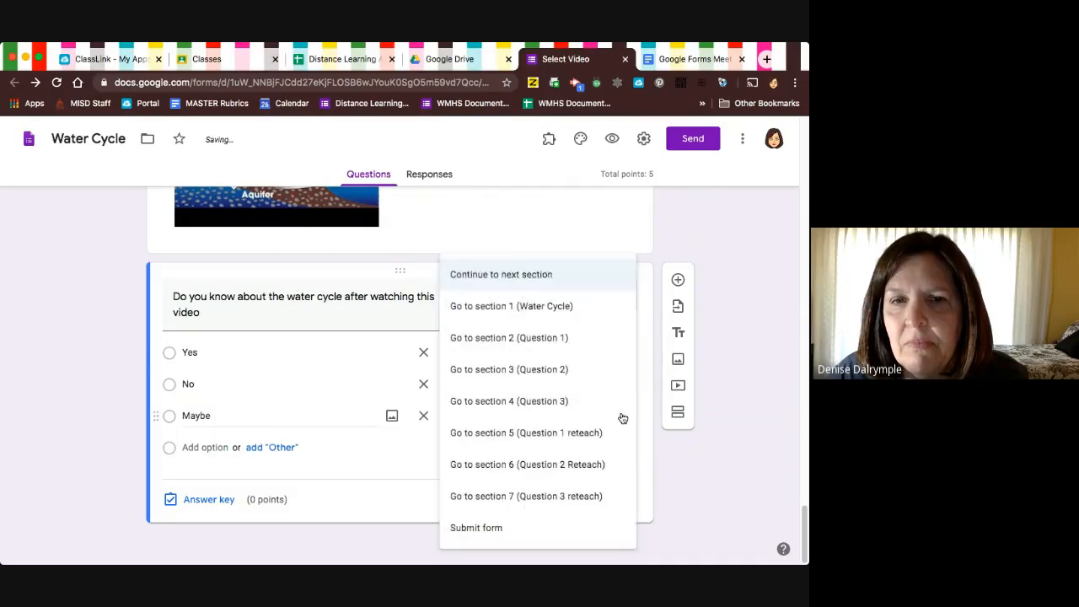
pyautogui.click(565, 402)
pyautogui.click(612, 384)
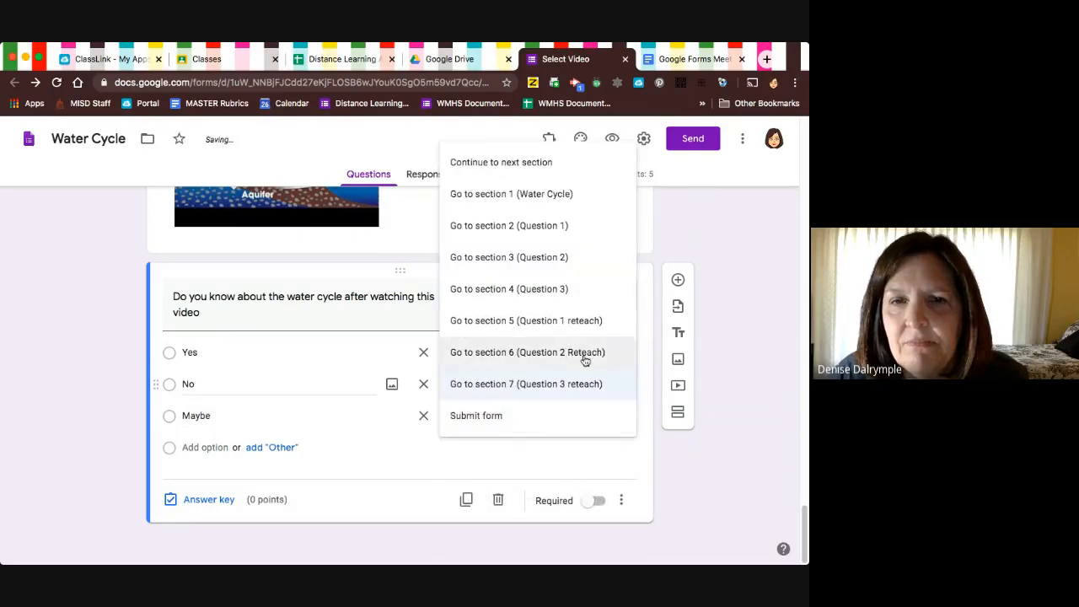
pyautogui.click(573, 289)
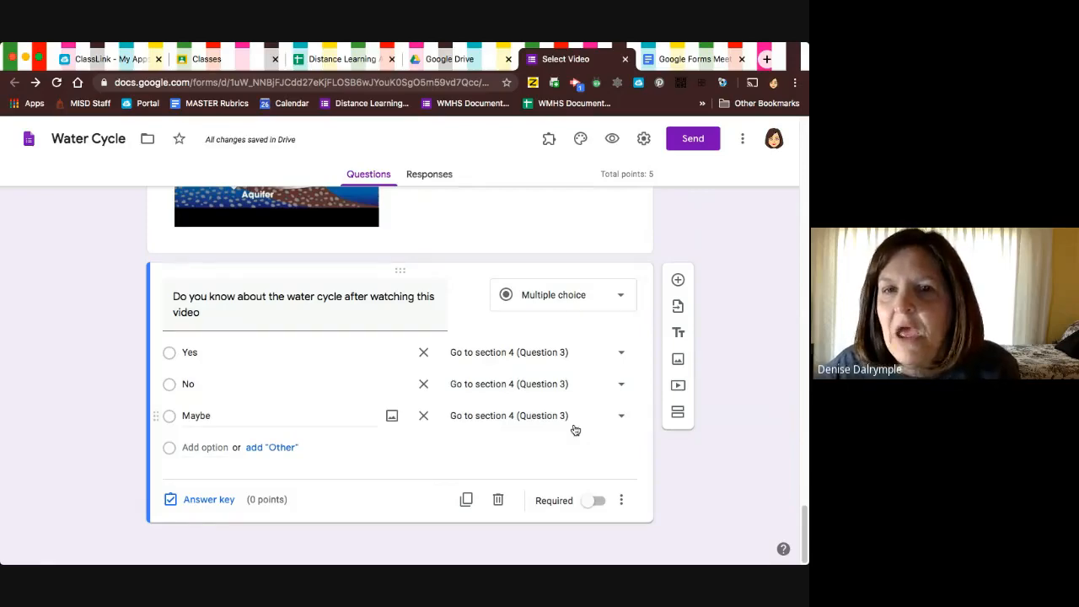
# Look back over the form's sections, open the form preview and advance to Question 1.
pyautogui.scroll(15, 575, 430)
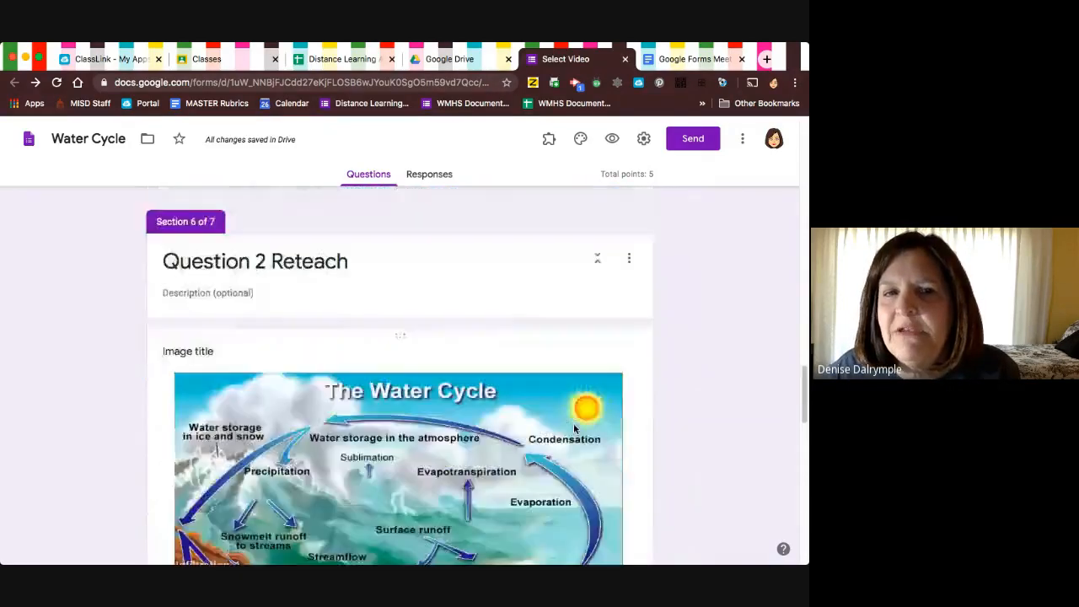
pyautogui.scroll(10, 574, 429)
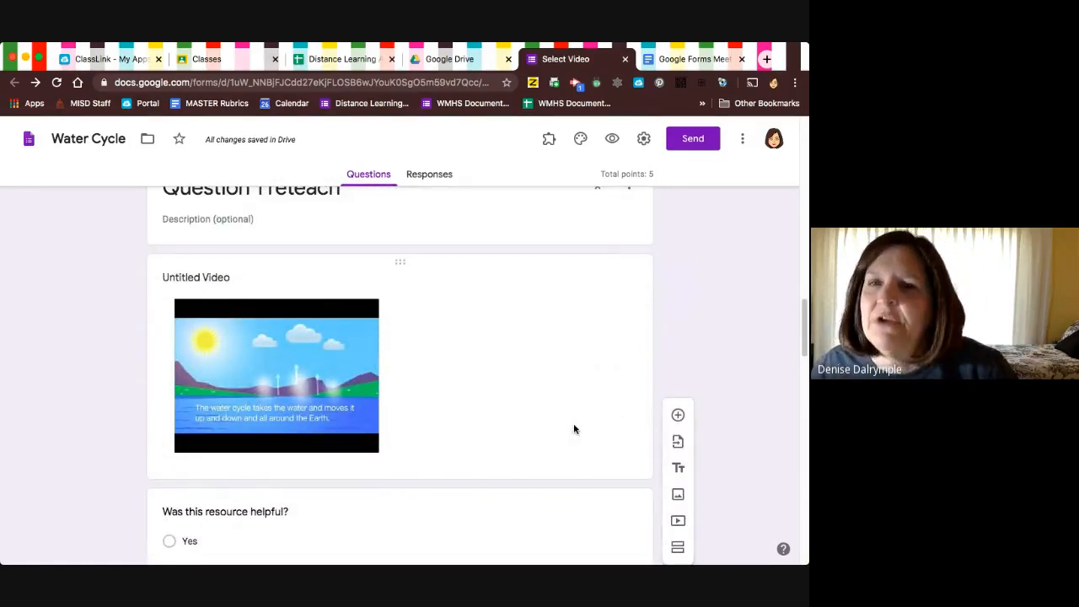
pyautogui.scroll(8, 573, 429)
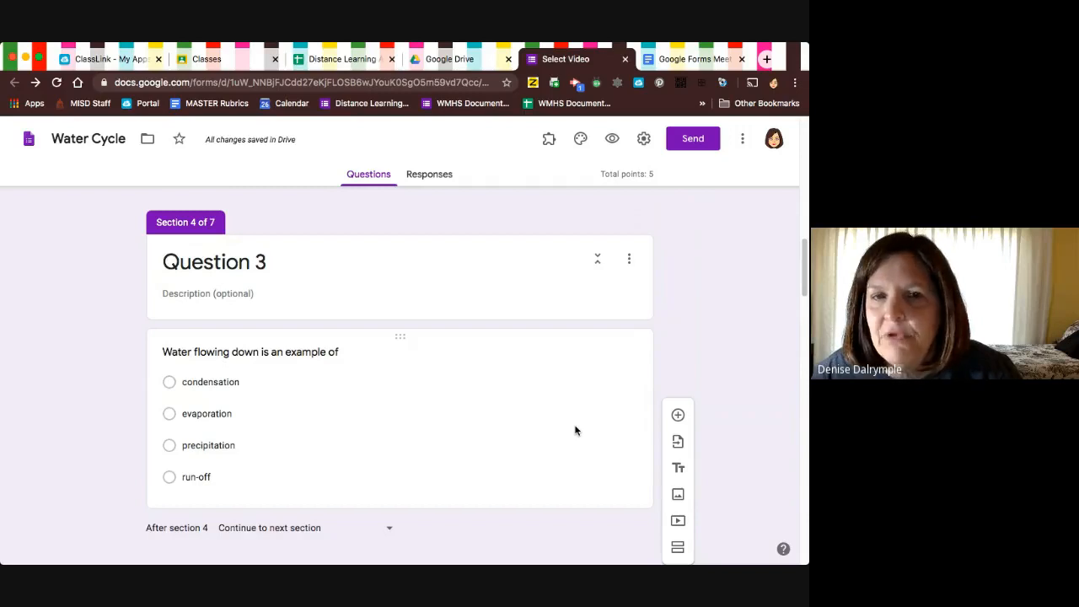
pyautogui.scroll(-5, 574, 428)
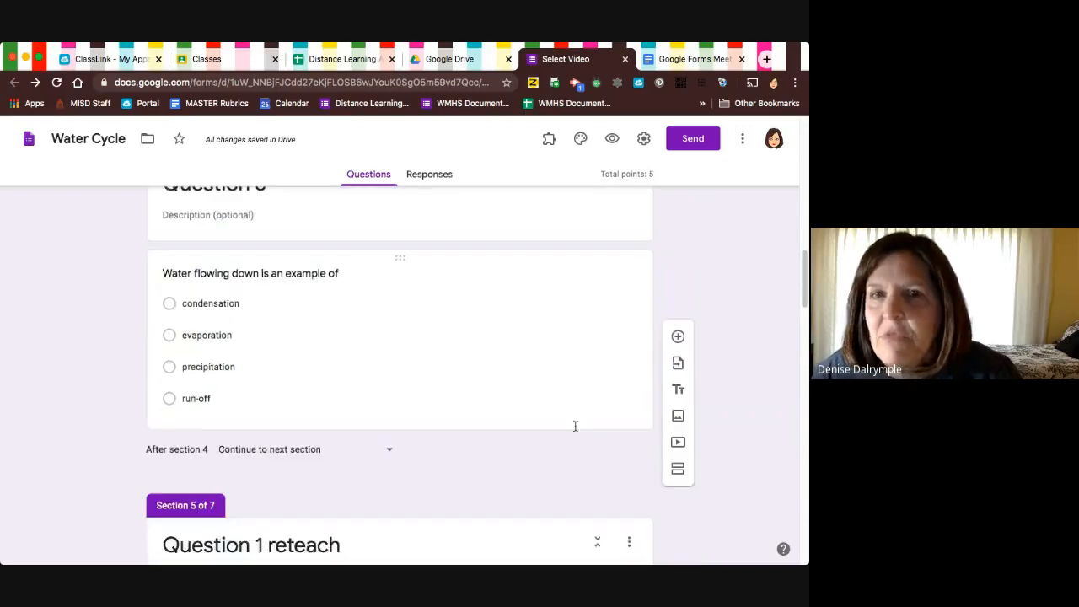
pyautogui.click(614, 140)
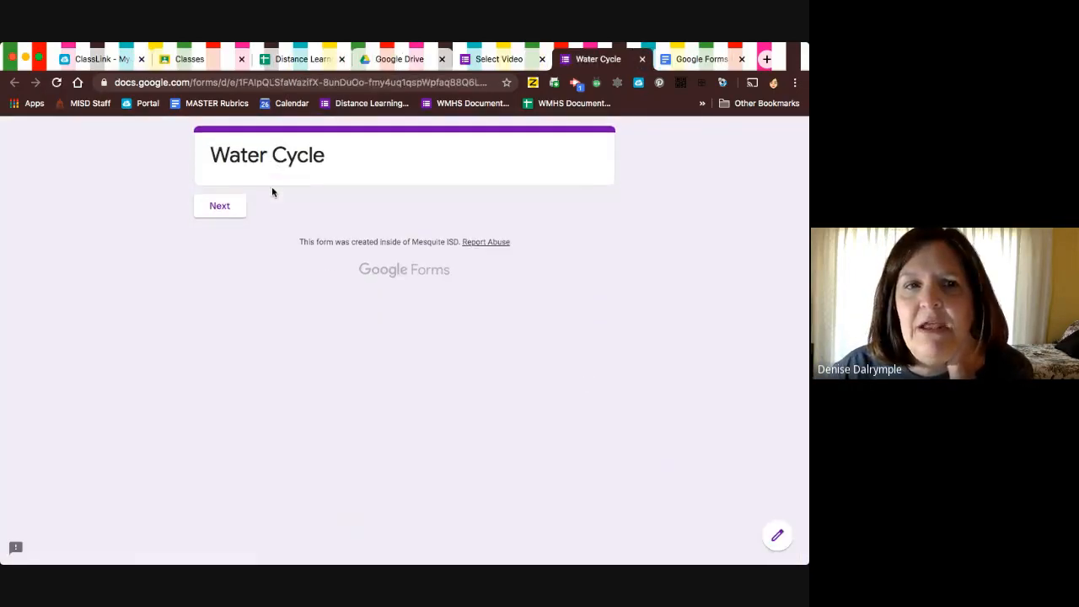
pyautogui.click(211, 203)
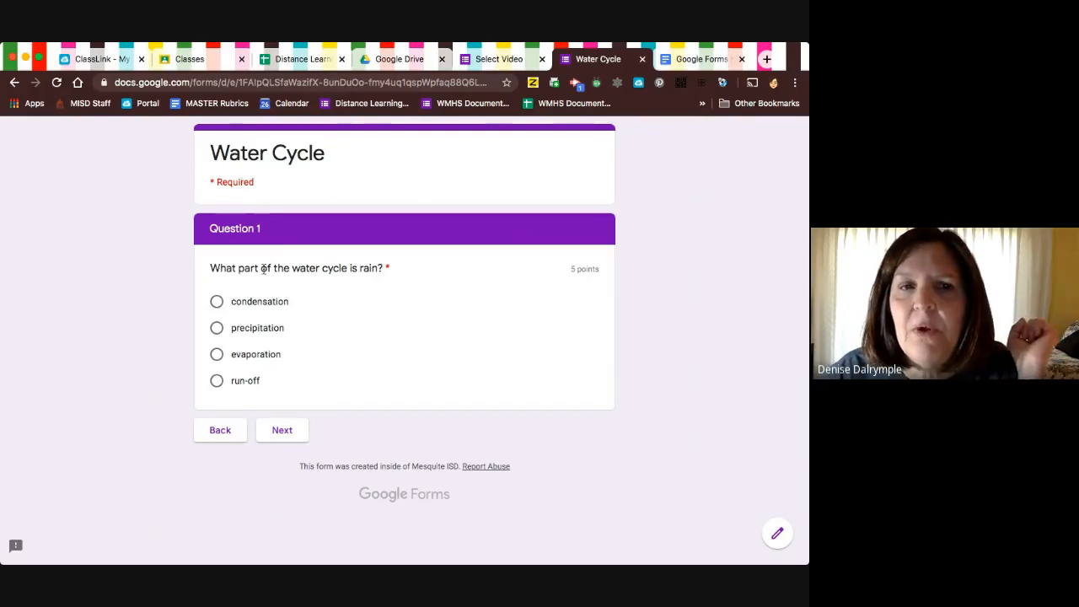
# Test the Question 1 branching by submitting condensation, answering no on its reteach page, and then submitting precipitation.
pyautogui.click(217, 303)
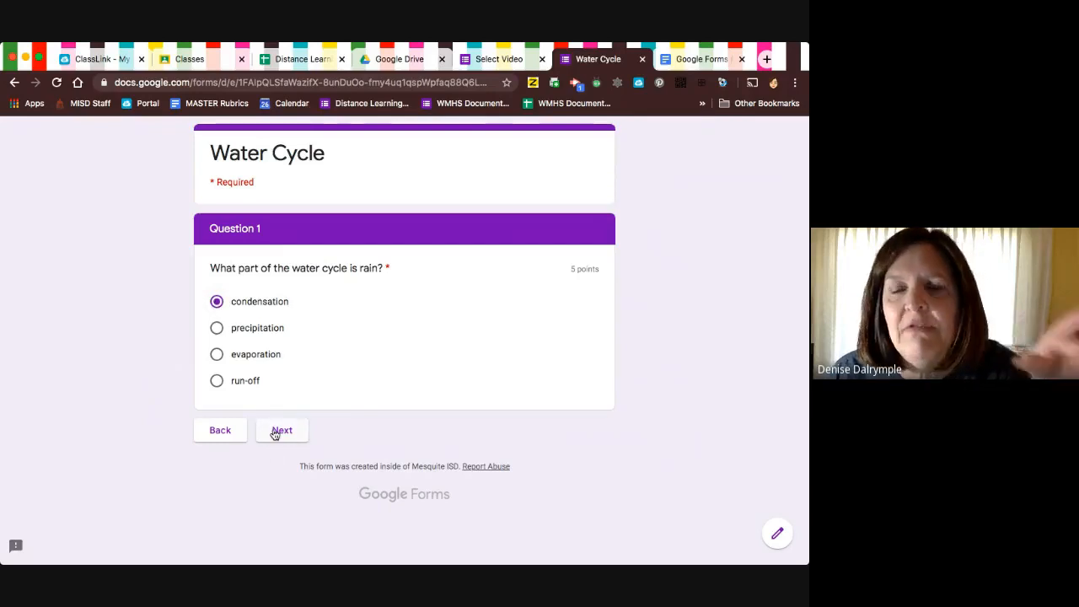
pyautogui.click(275, 433)
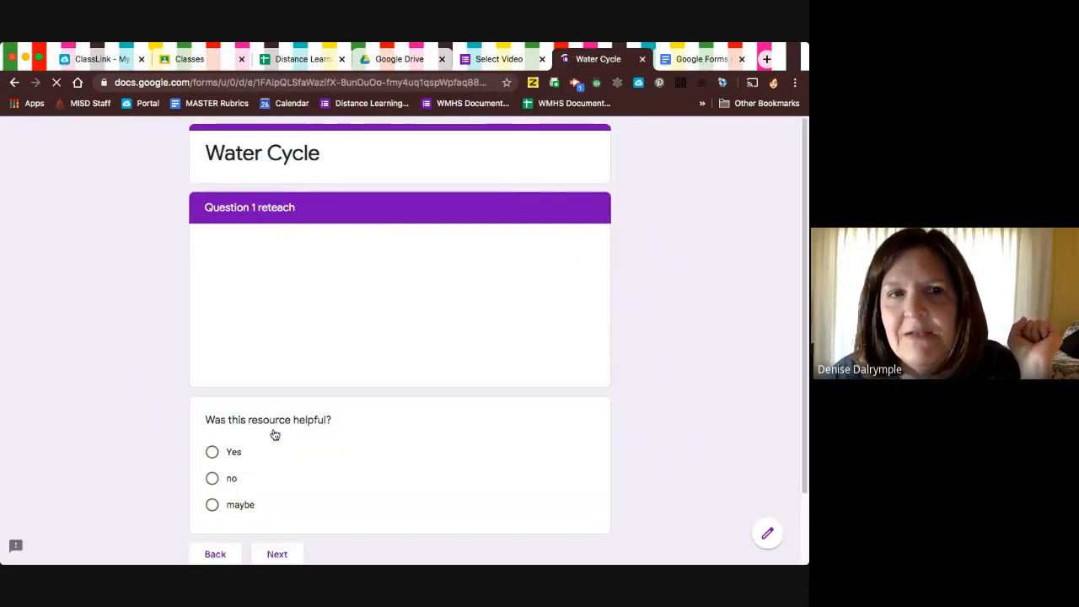
pyautogui.click(212, 478)
pyautogui.click(277, 552)
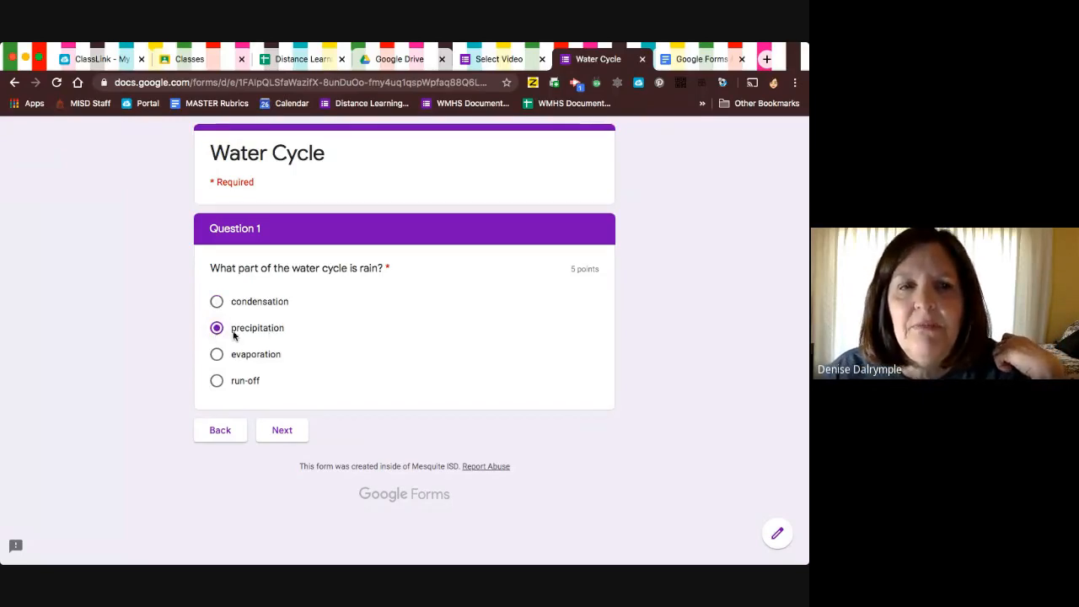
pyautogui.click(282, 434)
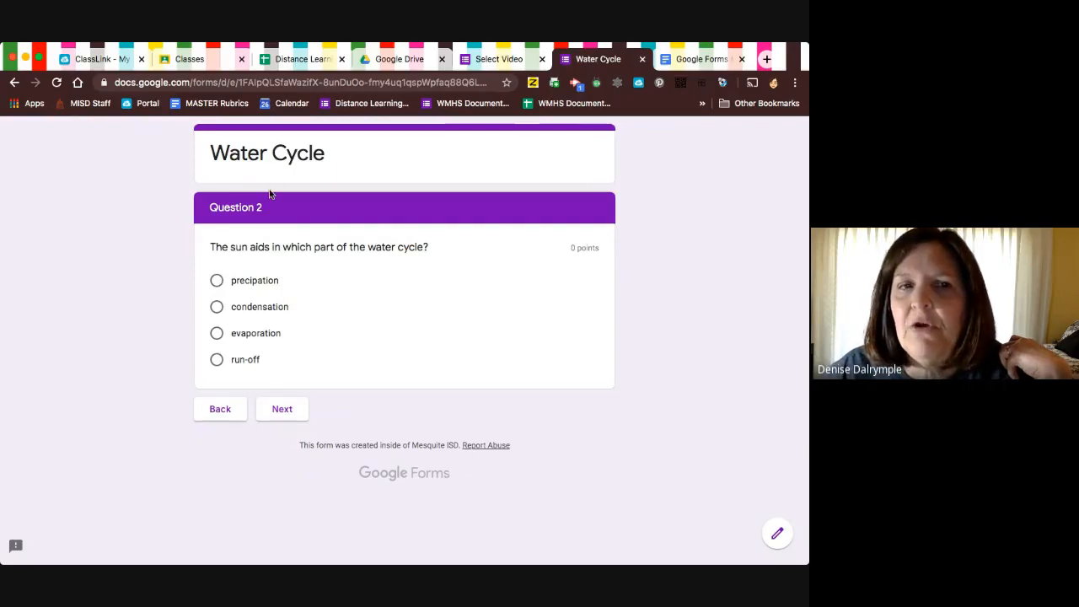
# Test the Question 2 branching by submitting condensation, answering Yes on its reteach page, and then submitting evaporation.
pyautogui.click(216, 308)
pyautogui.click(297, 411)
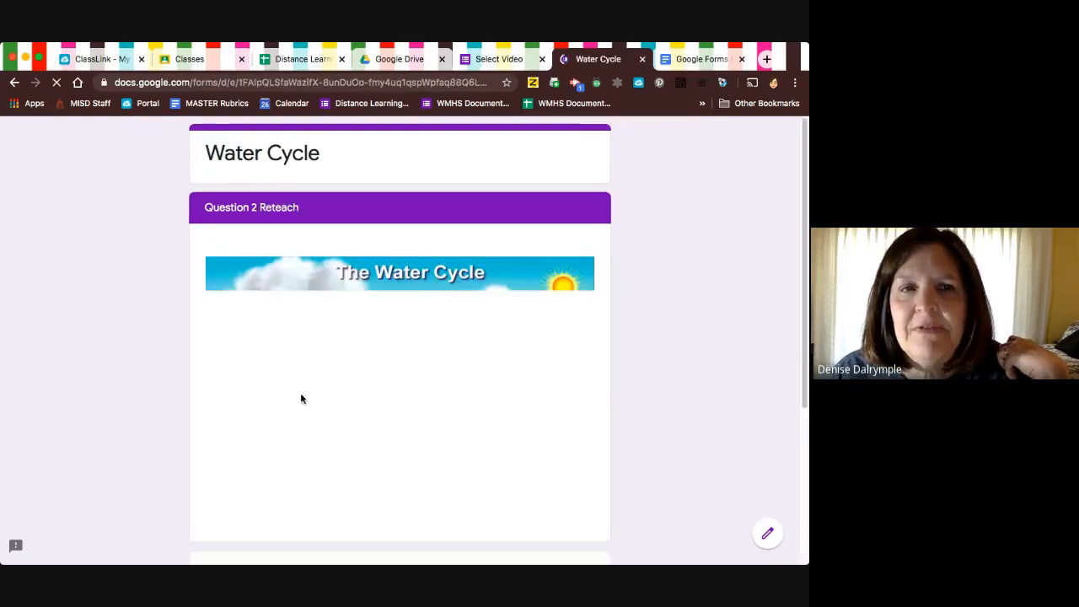
pyautogui.scroll(-3, 347, 385)
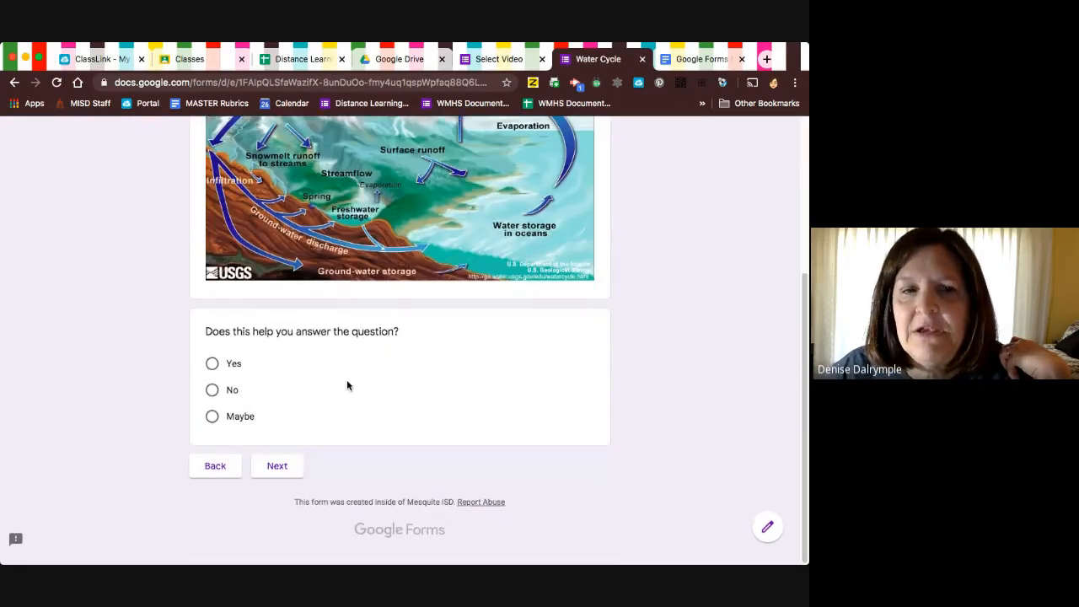
pyautogui.click(213, 371)
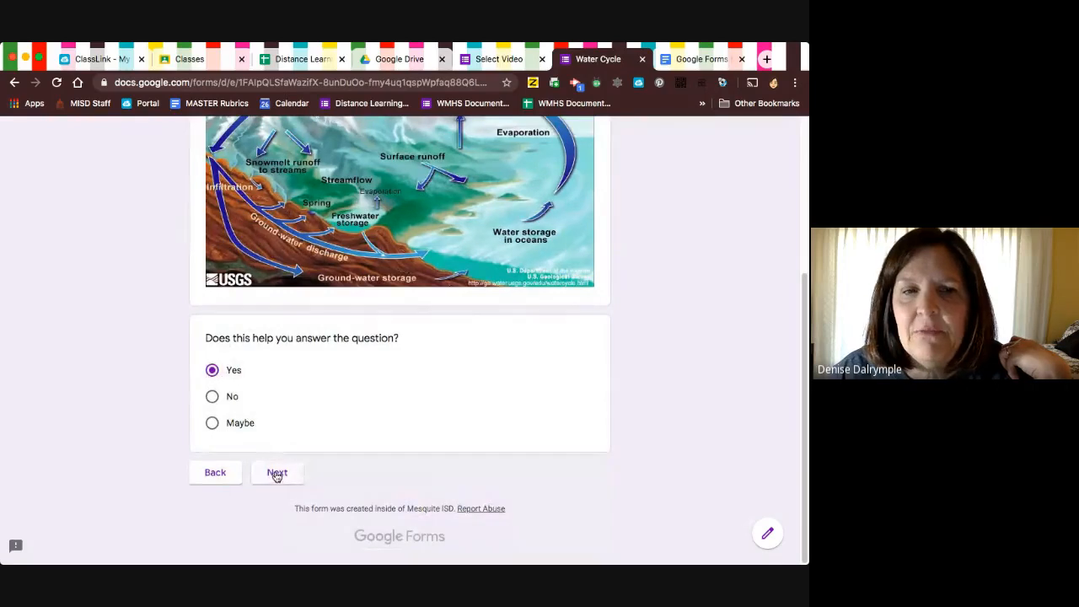
pyautogui.click(278, 473)
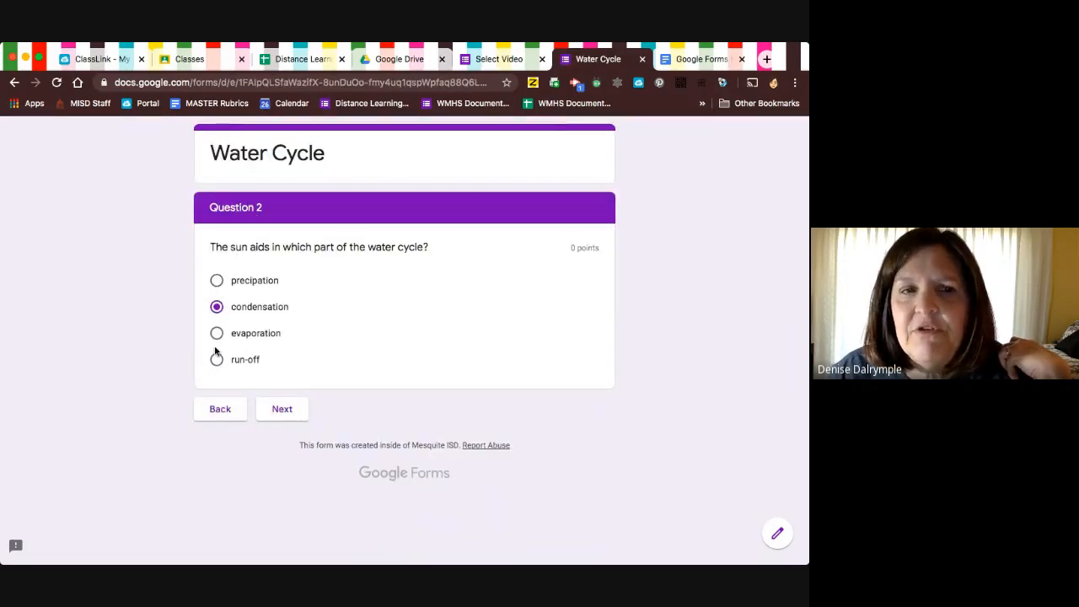
pyautogui.click(215, 334)
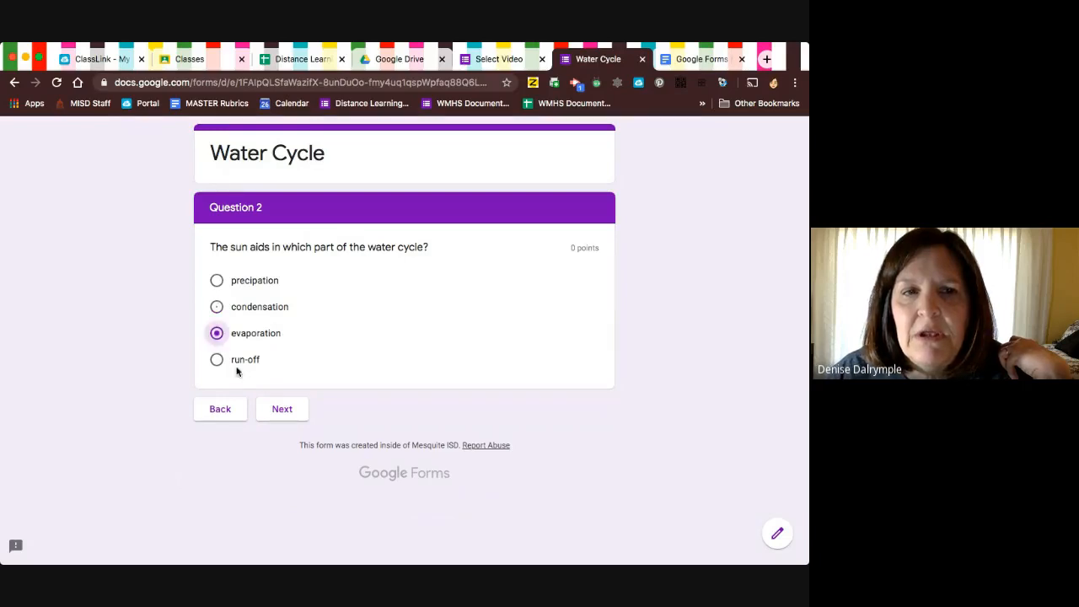
pyautogui.click(281, 410)
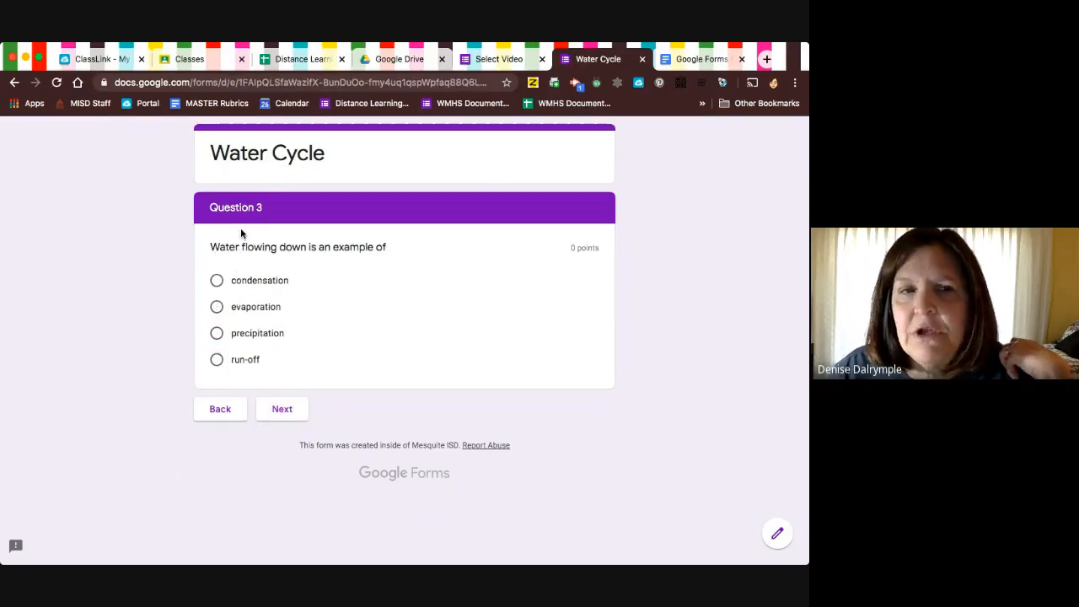
# Test the Question 3 branching by submitting precipitation, answering Maybe on its reteach page, and then submitting run-off and the completed form.
pyautogui.click(216, 334)
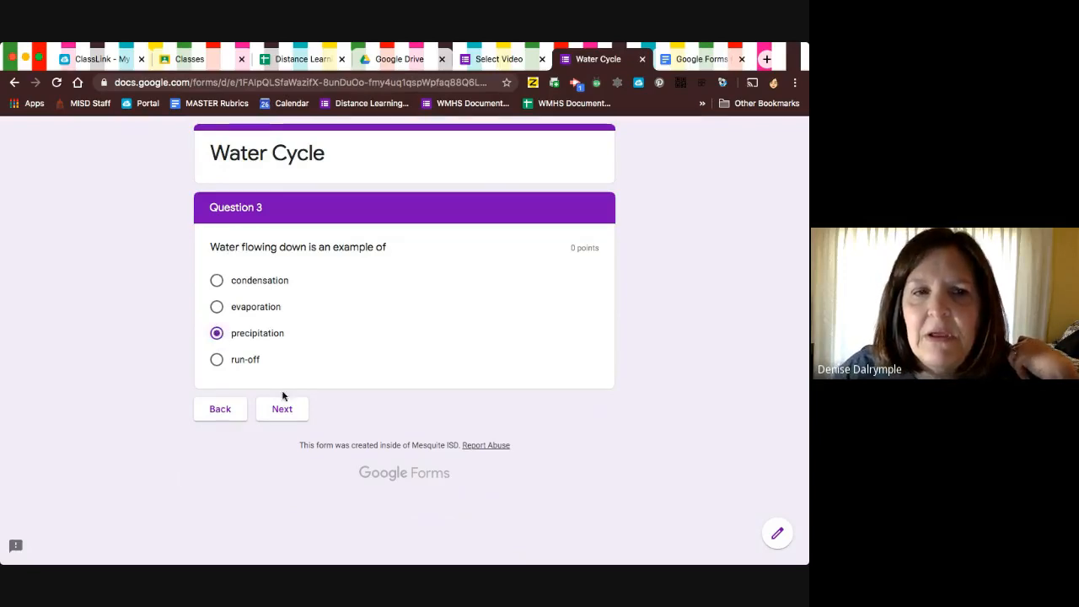
pyautogui.click(286, 410)
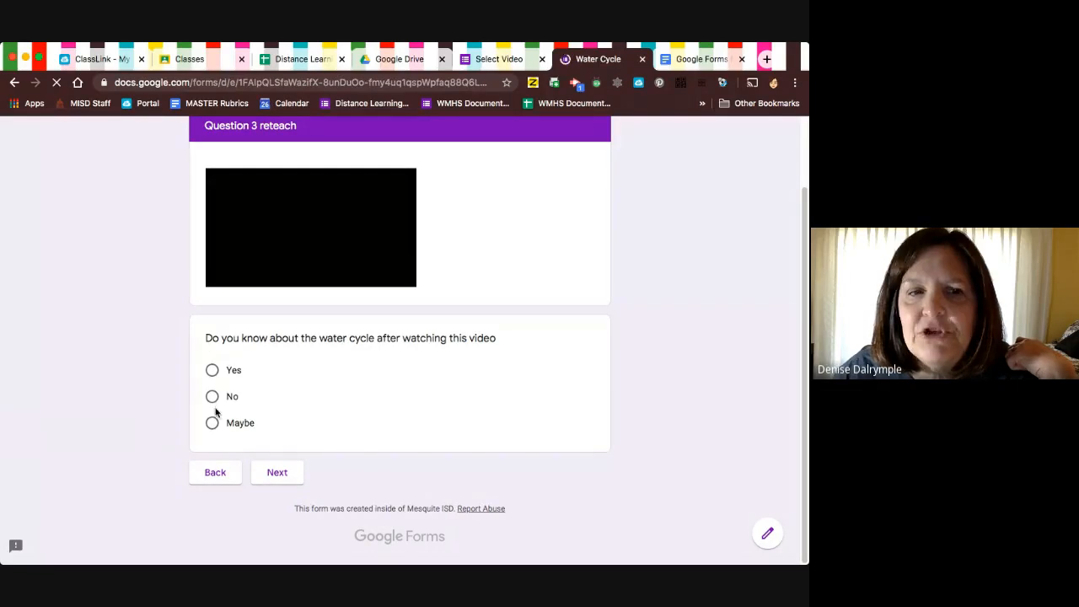
pyautogui.click(212, 422)
pyautogui.click(277, 473)
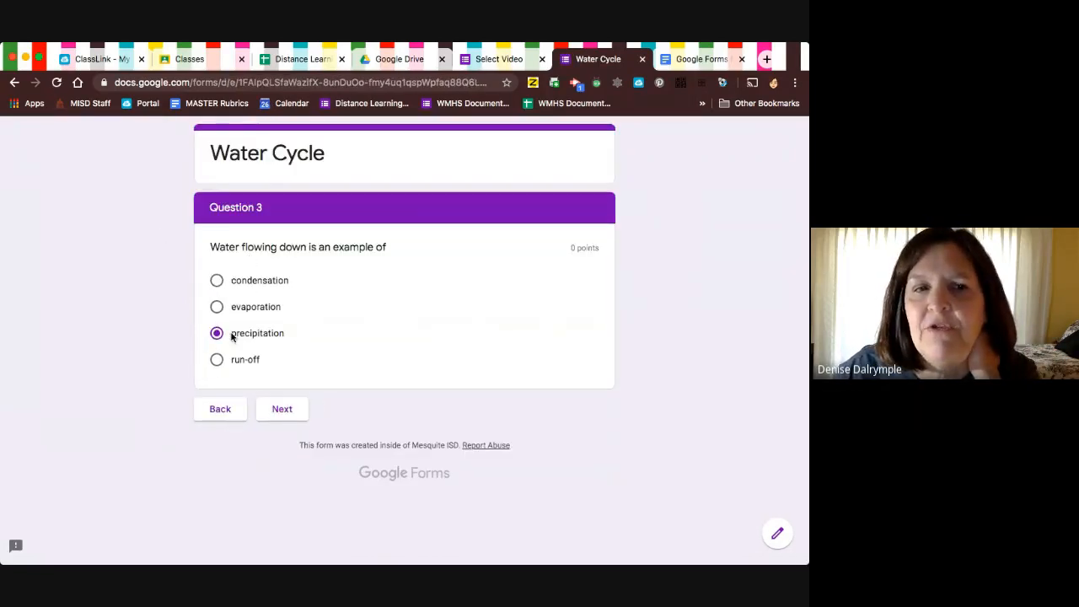
pyautogui.click(218, 362)
pyautogui.click(281, 408)
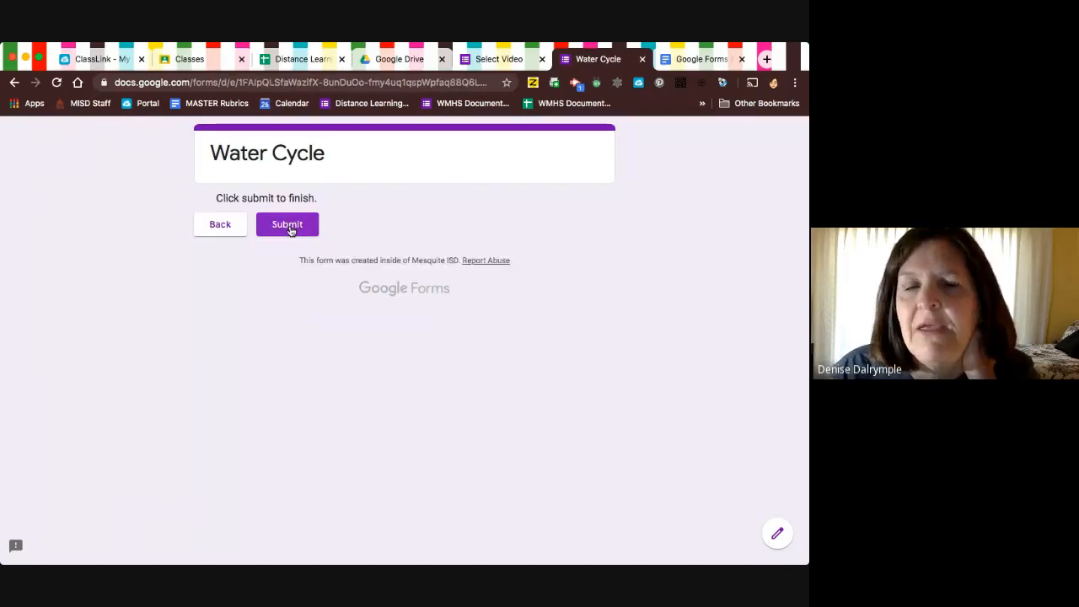
pyautogui.click(287, 231)
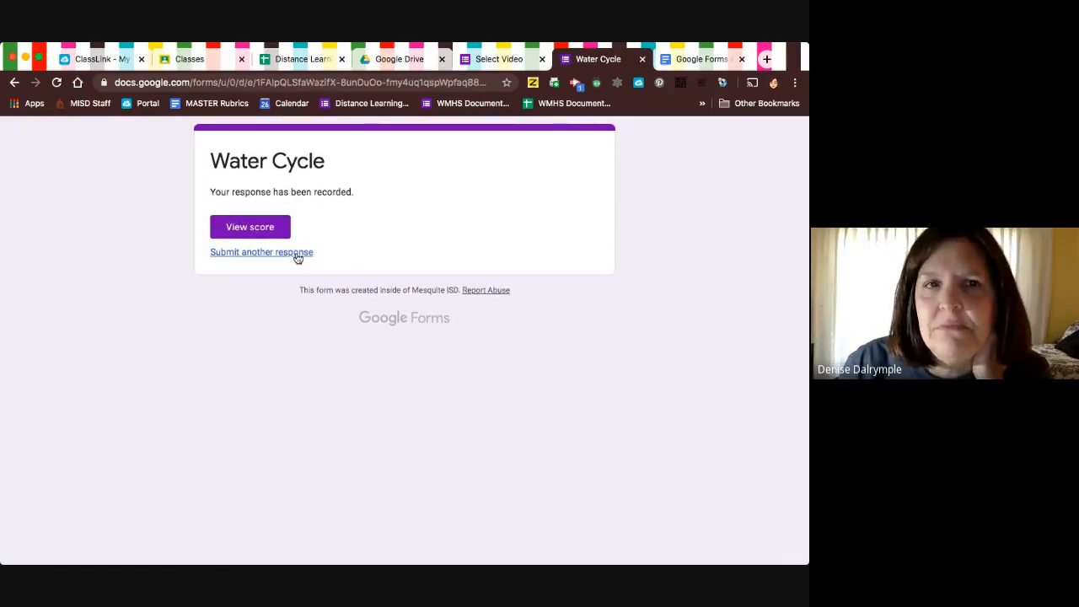
# Return to the Water Cycle form editor and open the individual view of its responses.
pyautogui.click(499, 59)
pyautogui.scroll(-6, 458, 270)
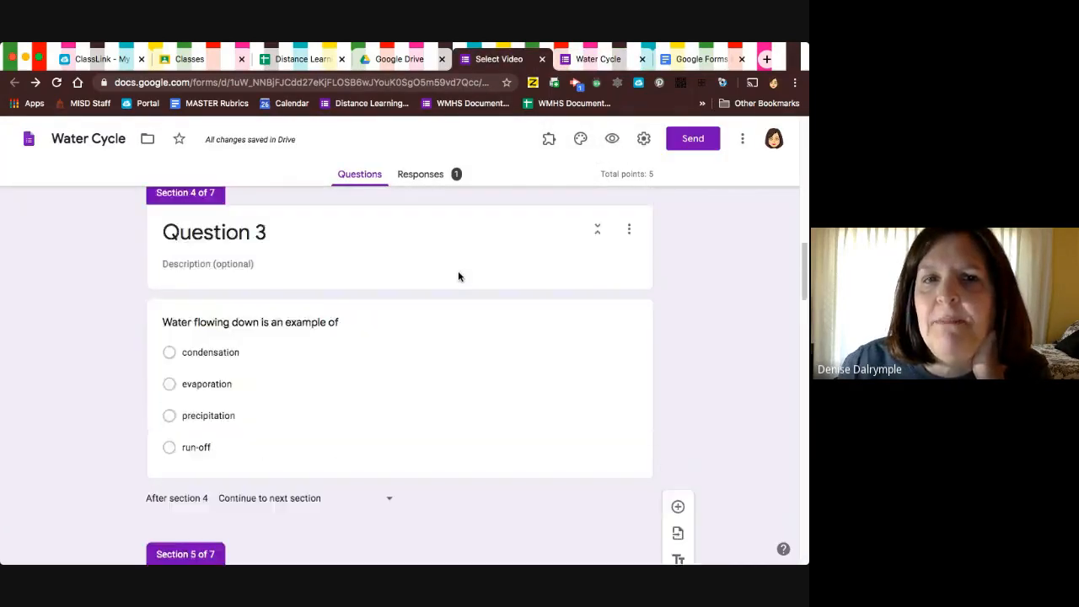
pyautogui.scroll(6, 458, 275)
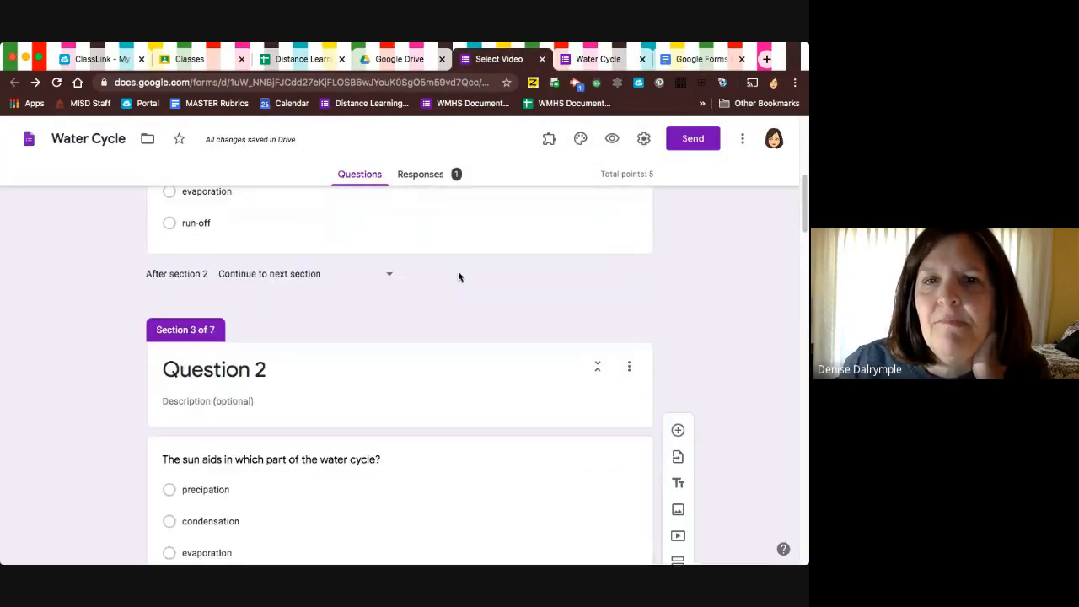
pyautogui.click(426, 177)
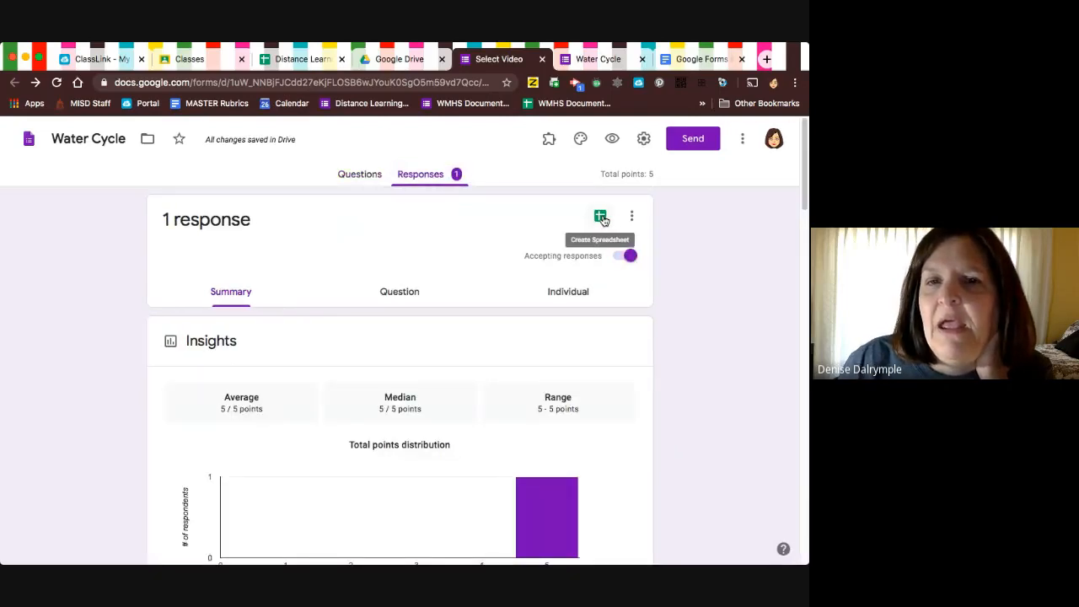
pyautogui.click(567, 295)
# Examine the individual response, checking the recorded answers and points for each question and its reteach section.
pyautogui.scroll(-5, 547, 334)
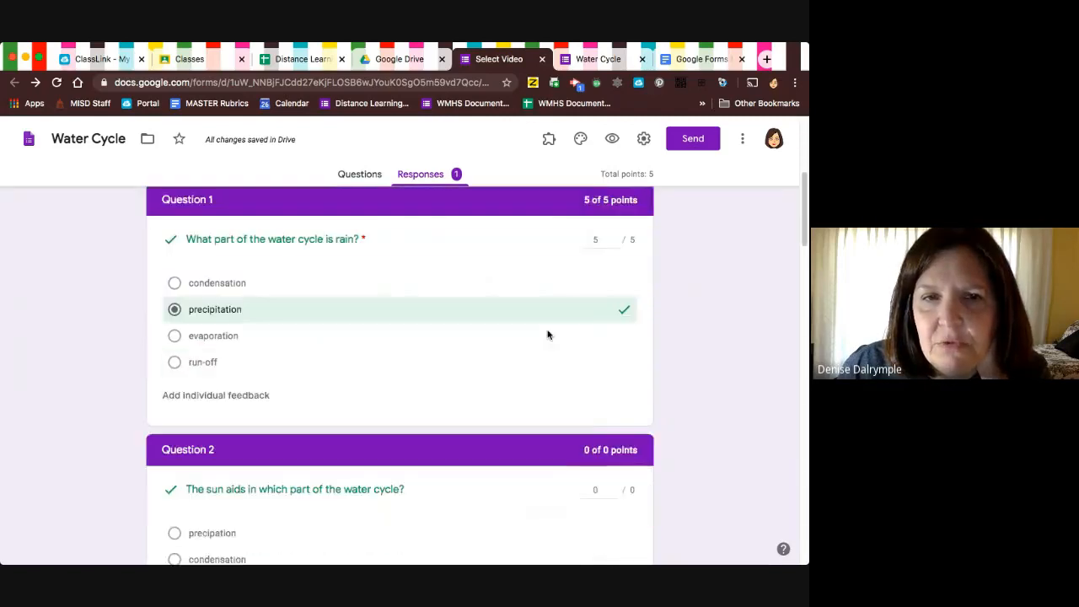
pyautogui.scroll(-10, 547, 335)
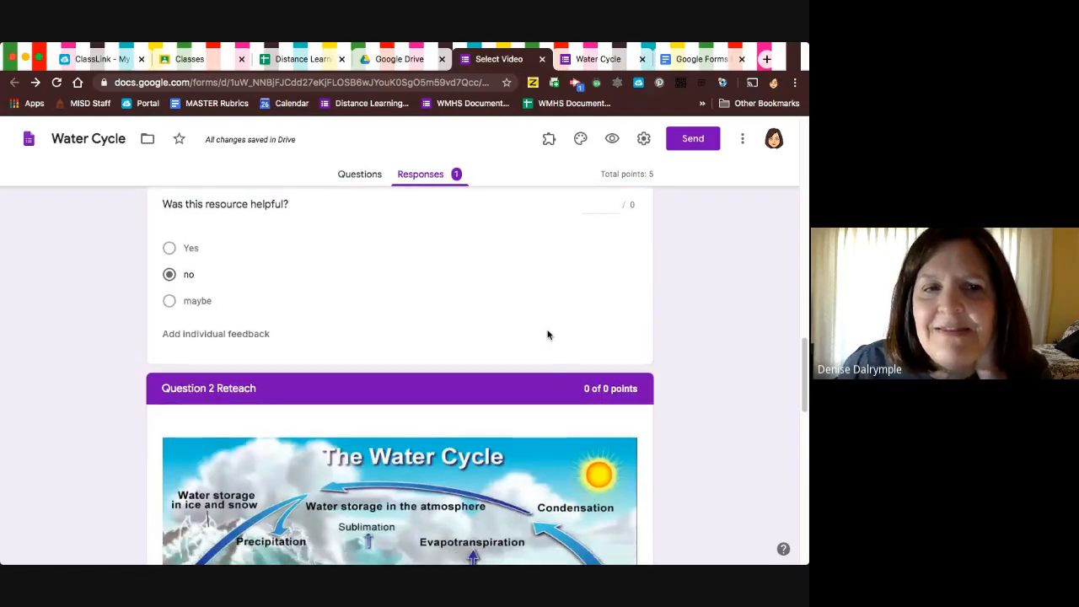
pyautogui.scroll(-7, 547, 335)
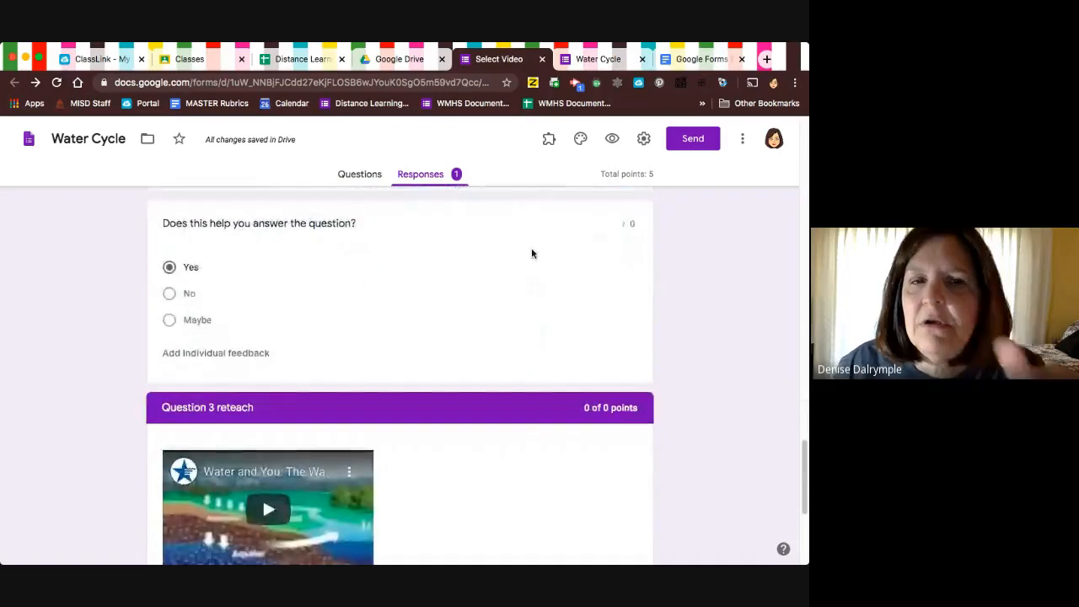
pyautogui.scroll(5, 520, 272)
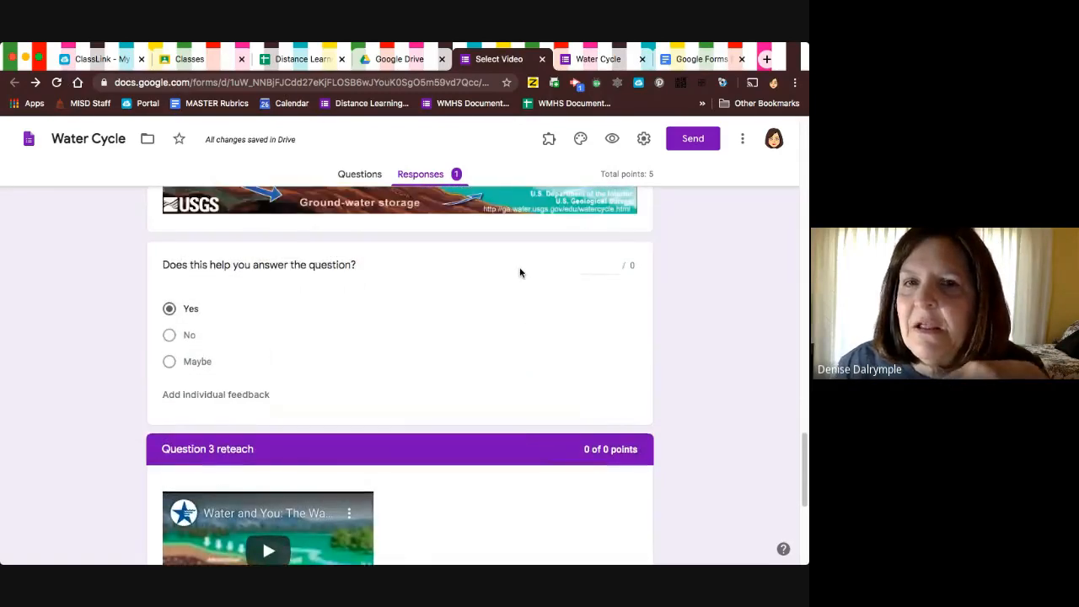
pyautogui.scroll(1, 520, 272)
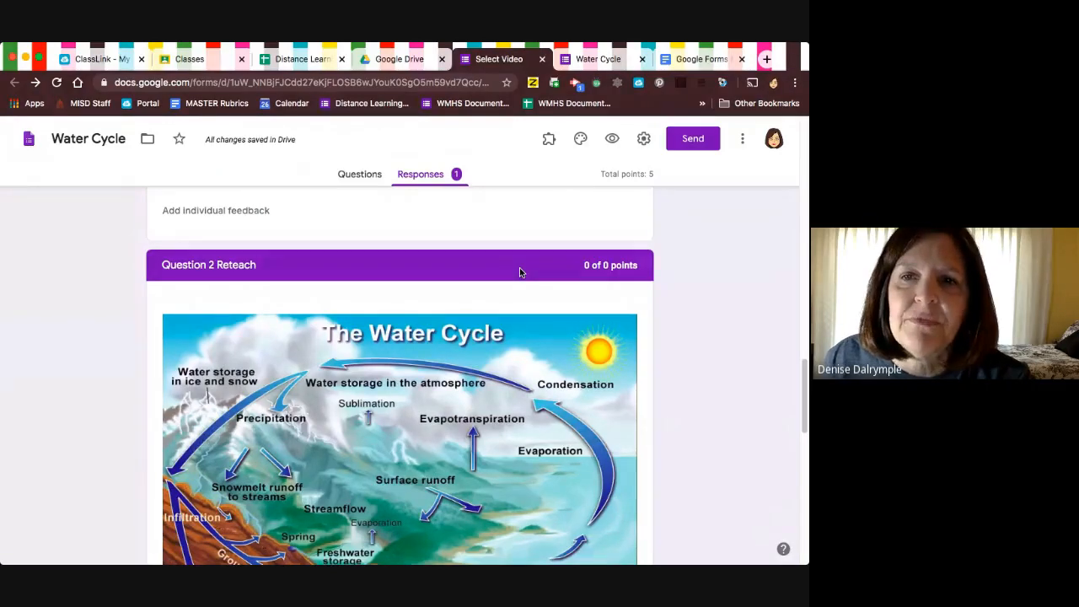
pyautogui.scroll(-5, 519, 272)
pyautogui.scroll(-2, 519, 271)
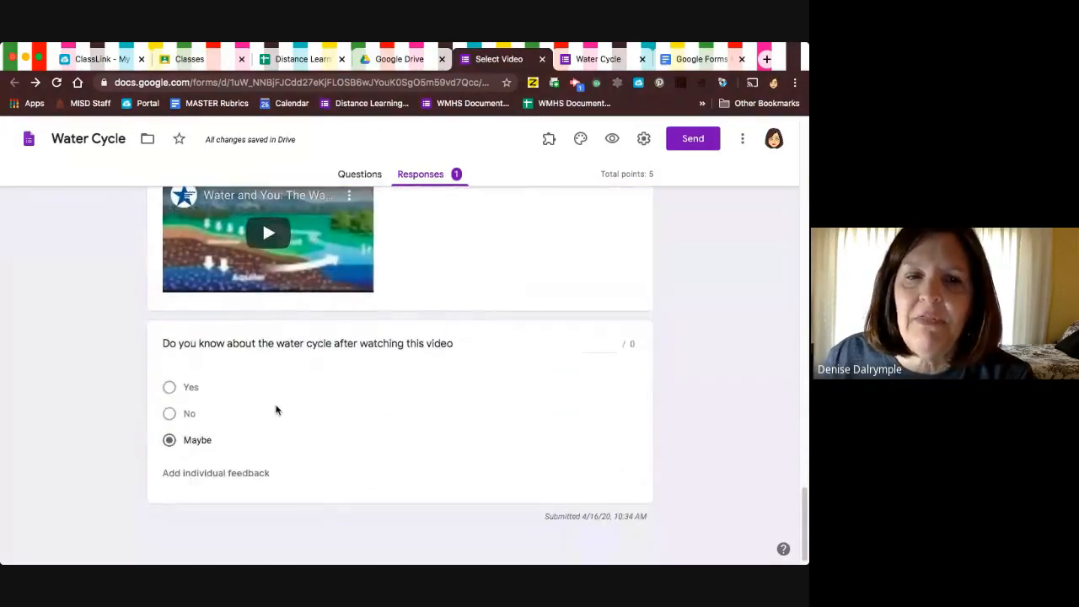
pyautogui.scroll(4, 274, 404)
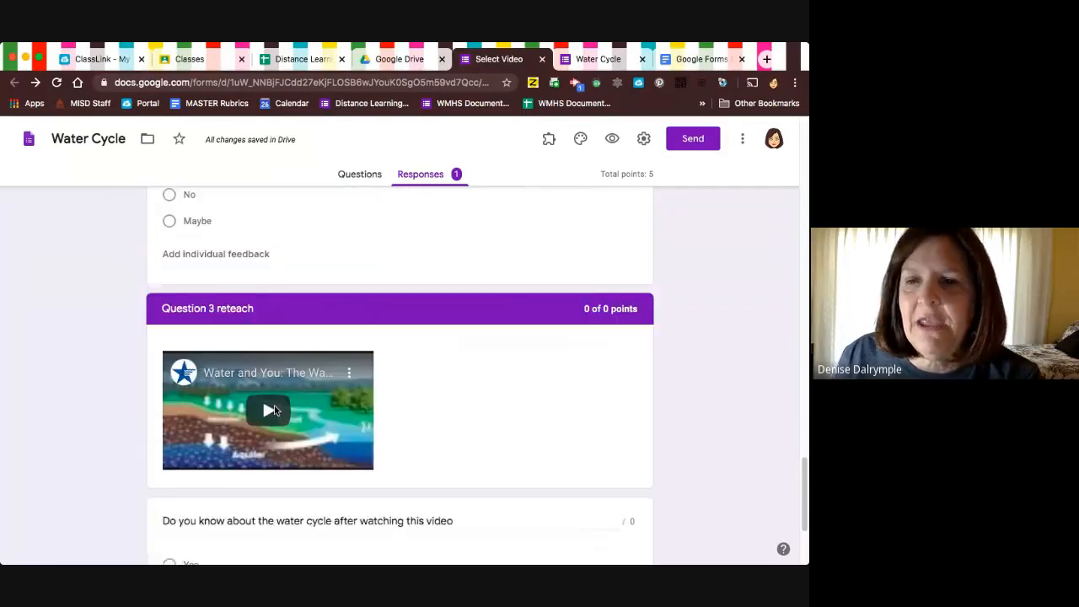
pyautogui.scroll(15, 289, 489)
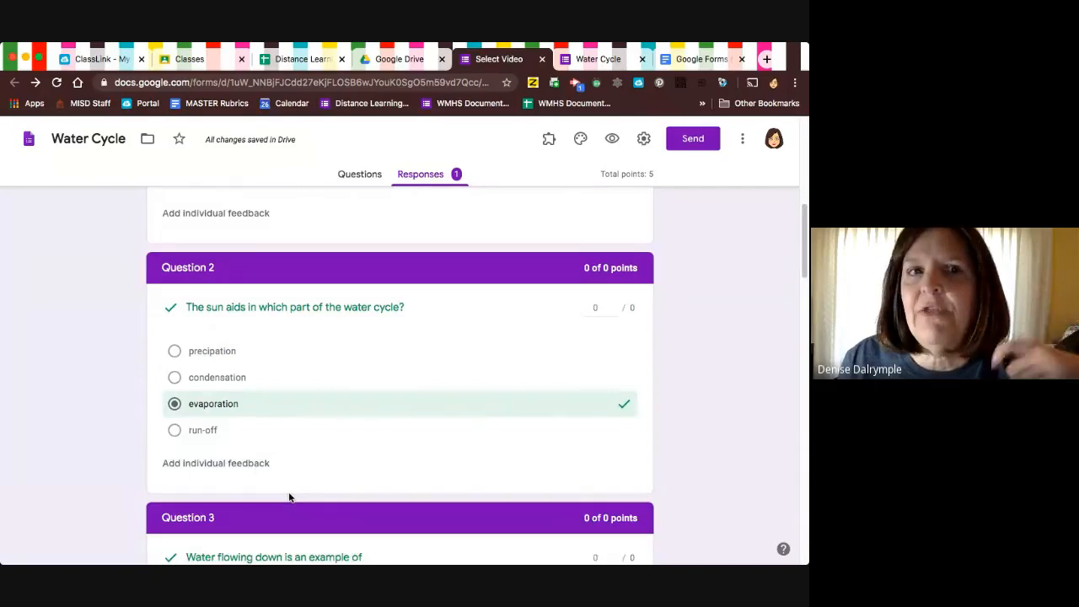
pyautogui.scroll(5, 289, 497)
pyautogui.scroll(-2, 289, 497)
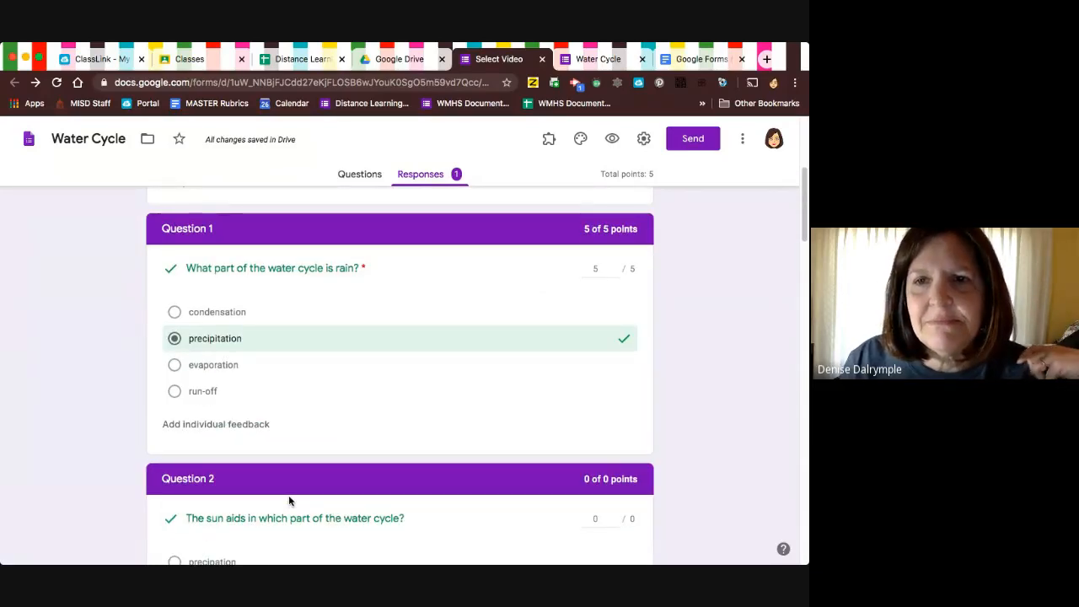
pyautogui.scroll(3, 289, 499)
pyautogui.scroll(2, 288, 496)
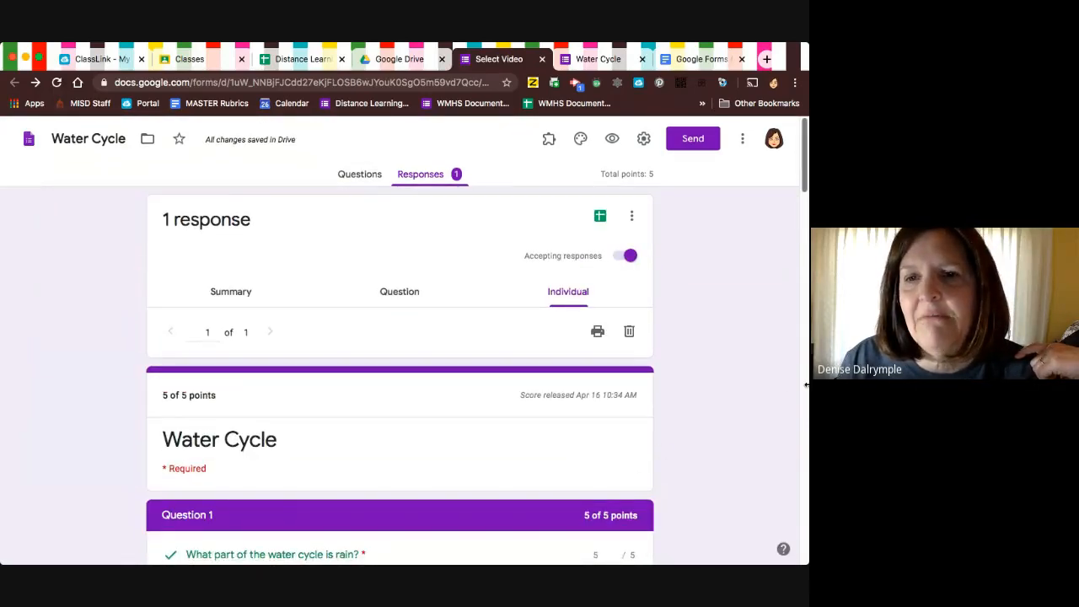
# Resize the browser window to slightly narrower than full width, keeping the form's toolbar options visible.
pyautogui.moveTo(806, 383); pyautogui.dragTo(438, 380)
pyautogui.moveTo(658, 409); pyautogui.dragTo(743, 408)
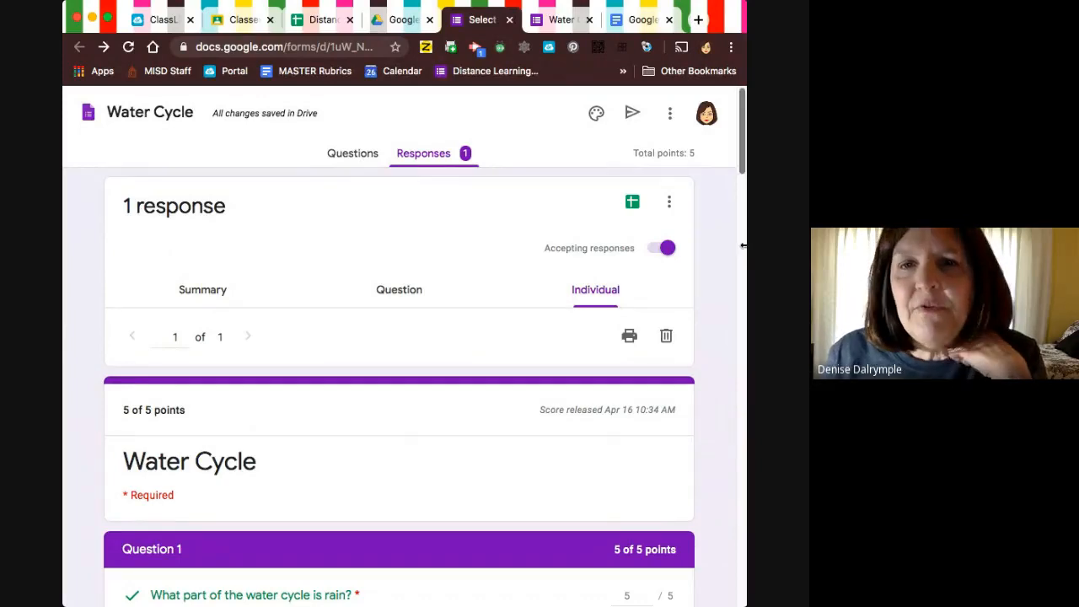
pyautogui.moveTo(747, 246); pyautogui.dragTo(777, 245)
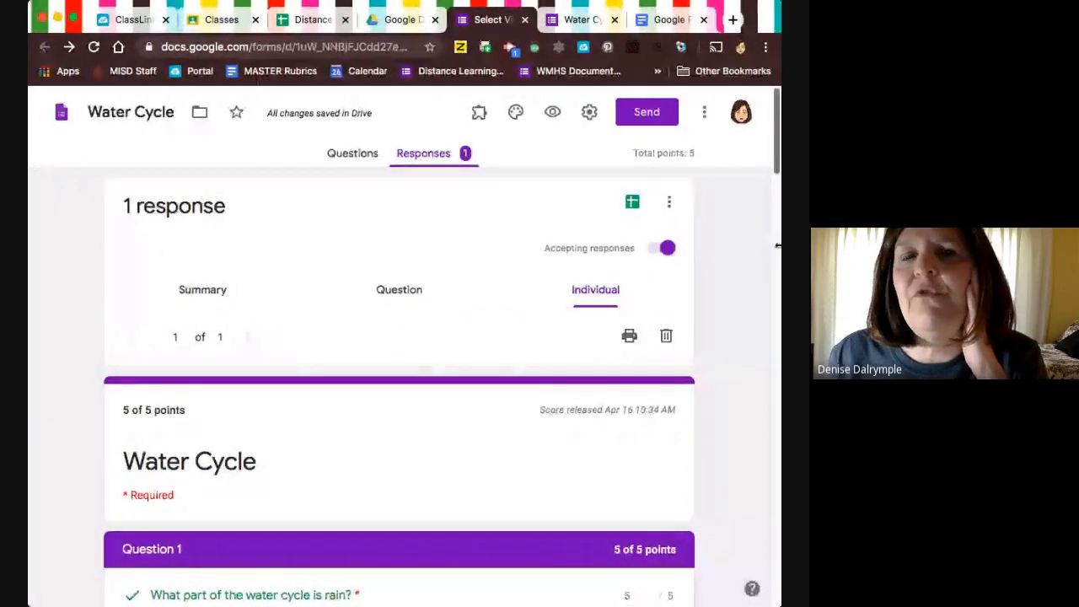
# Switch to Google Classroom and open the Classwork page of the 2019-2020 class.
pyautogui.click(221, 24)
pyautogui.scroll(3, 210, 193)
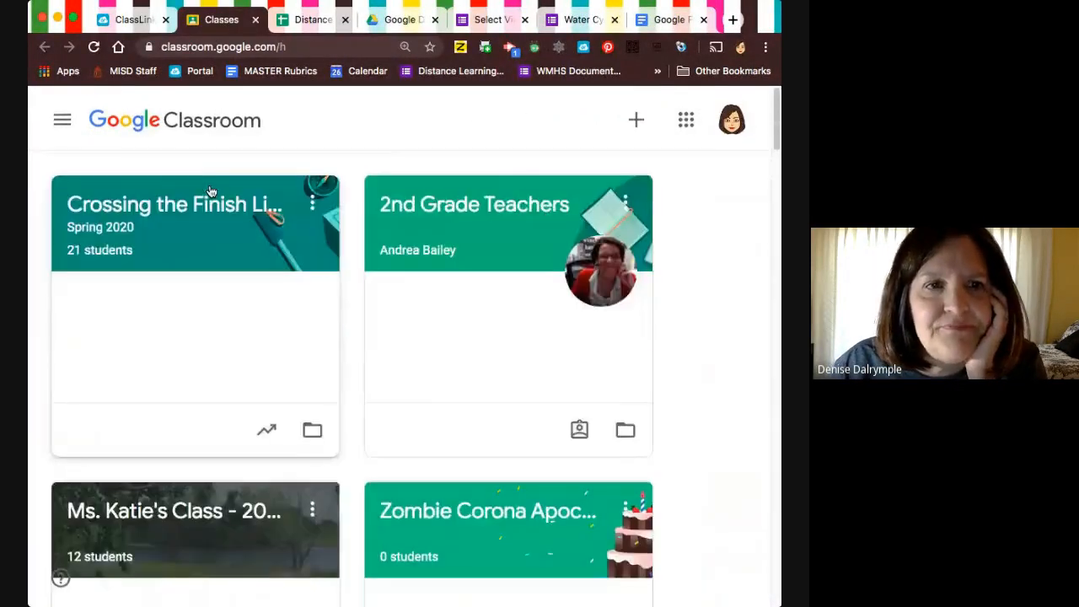
pyautogui.scroll(-2, 210, 193)
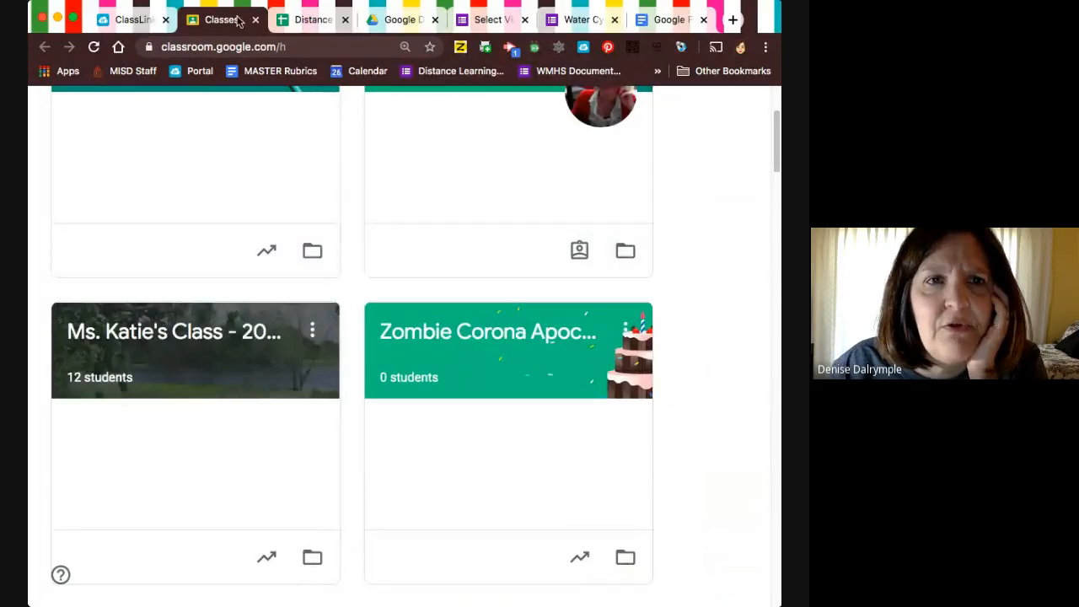
pyautogui.click(203, 354)
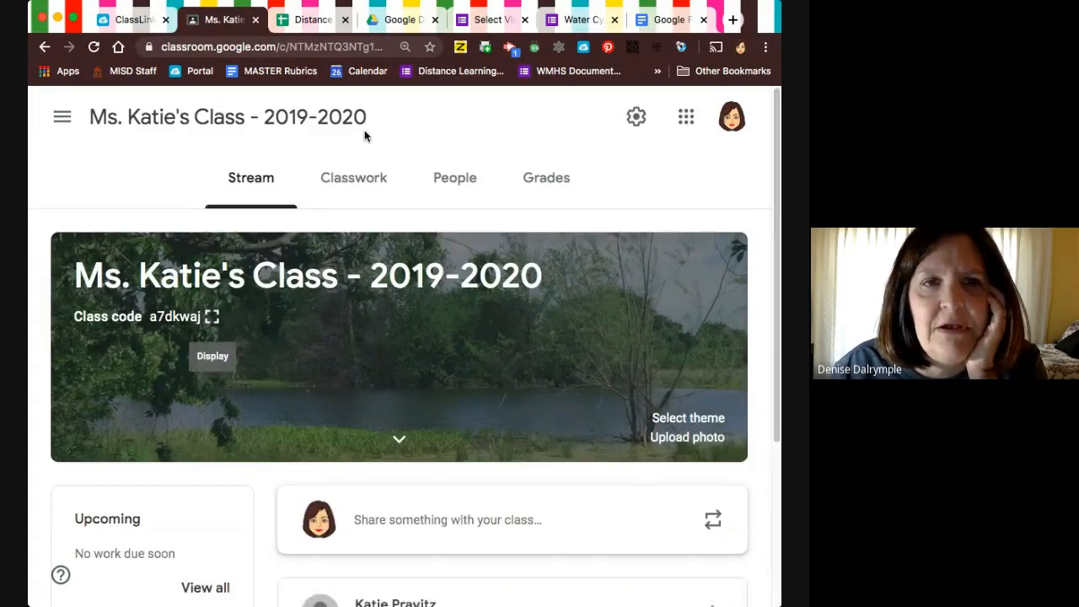
pyautogui.click(357, 178)
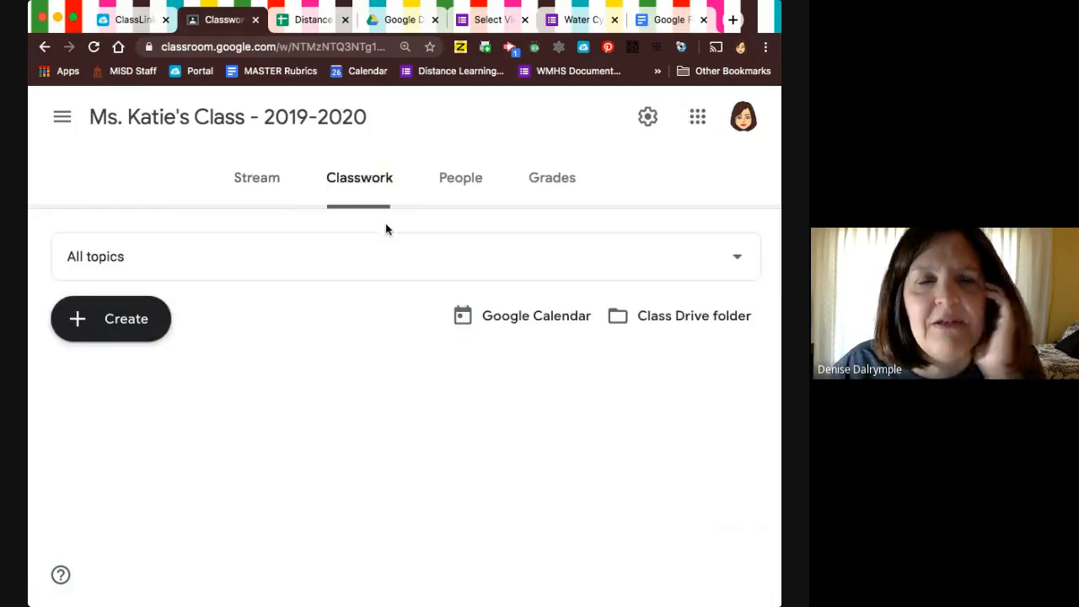
# Expand the Daily Reading Check-In assignment under Begin Your Day Here and open its attached form.
pyautogui.scroll(-5, 385, 223)
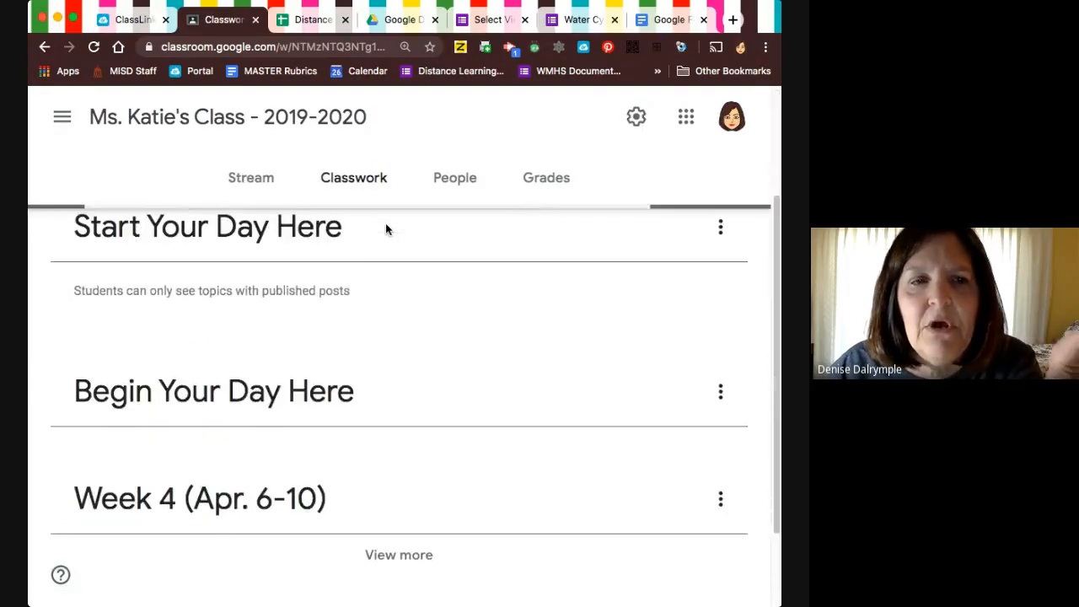
pyautogui.scroll(-2, 386, 231)
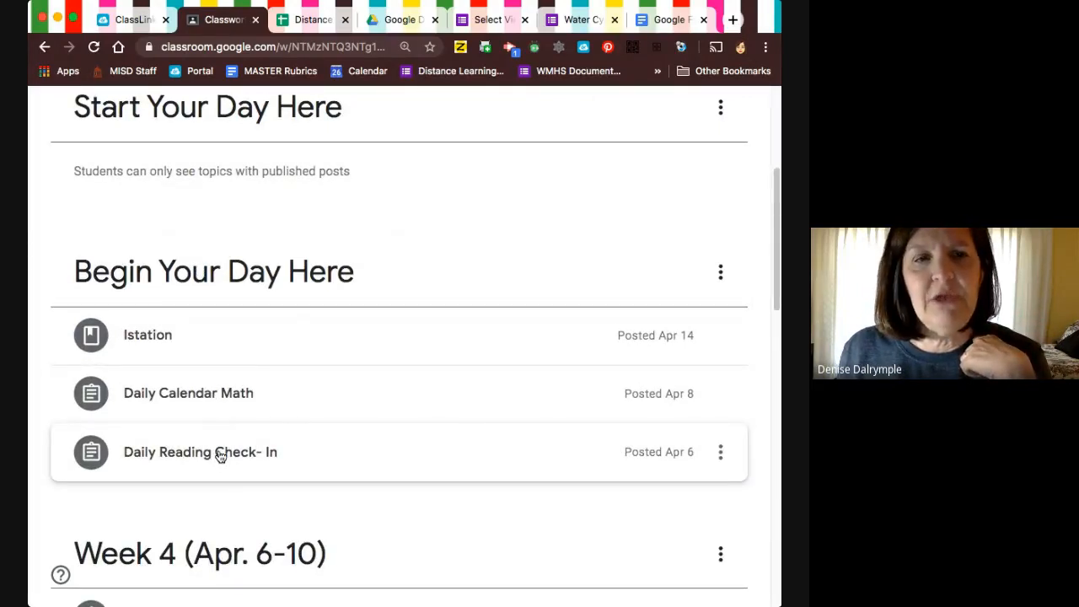
pyautogui.click(221, 456)
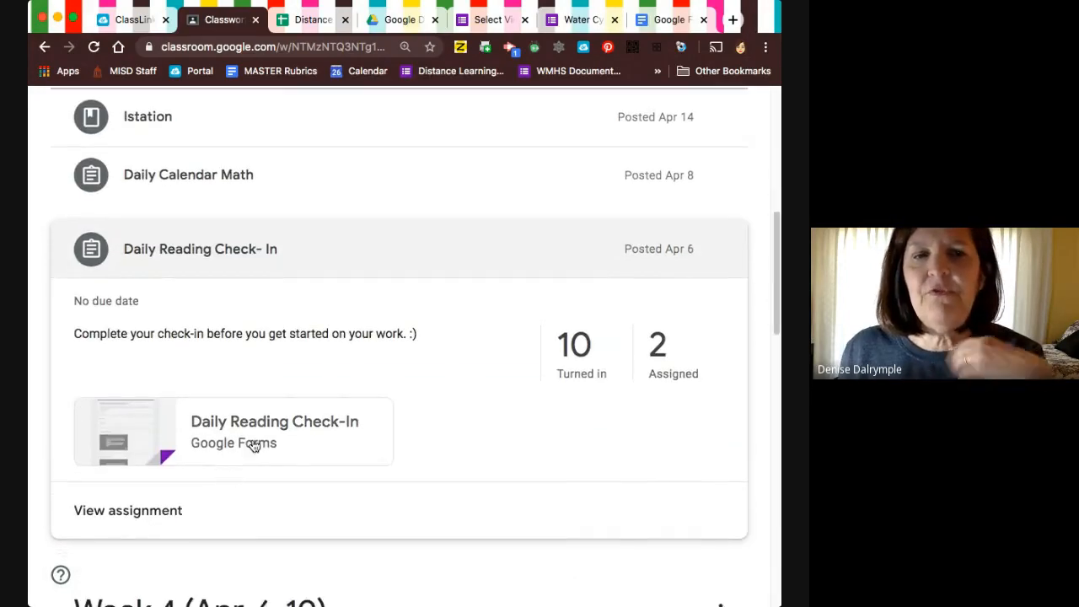
pyautogui.click(252, 434)
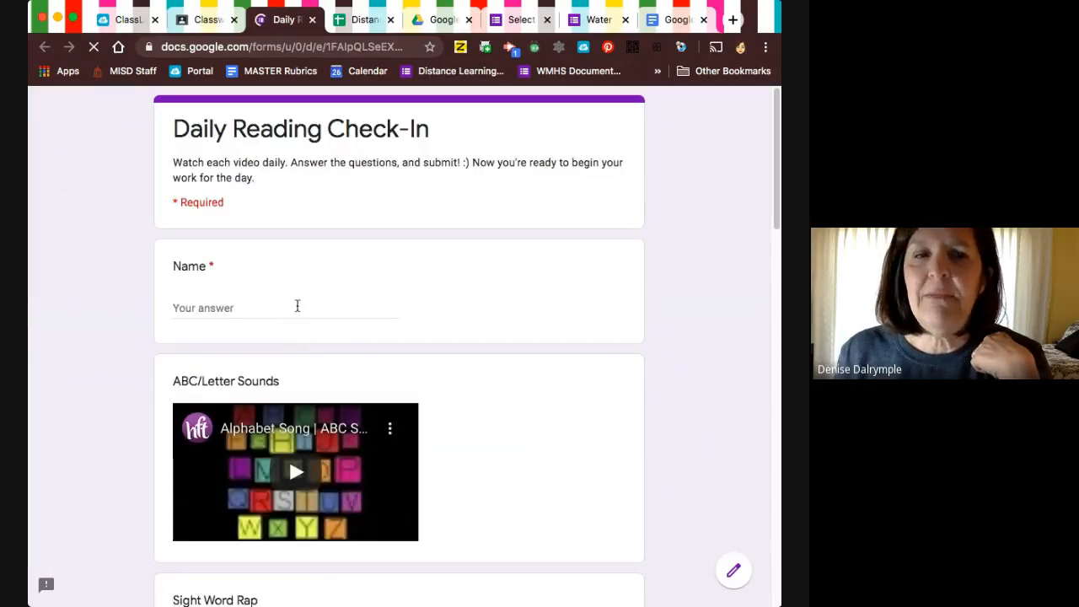
# Look through the Daily Reading Check-In form's videos, feelings question and closing comment question, then close the form.
pyautogui.scroll(-3, 295, 305)
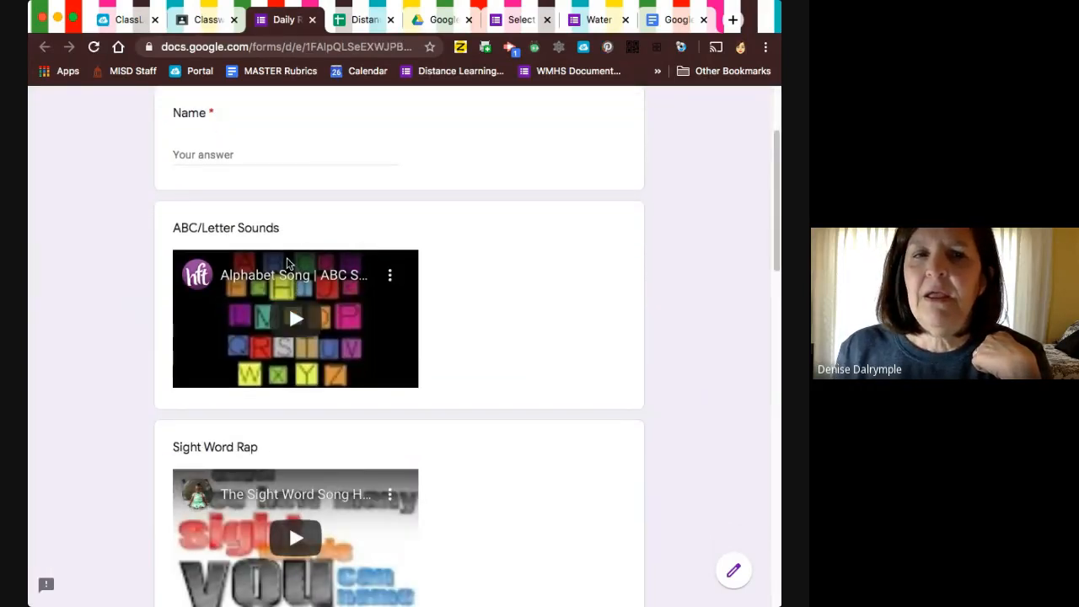
pyautogui.scroll(-3, 320, 326)
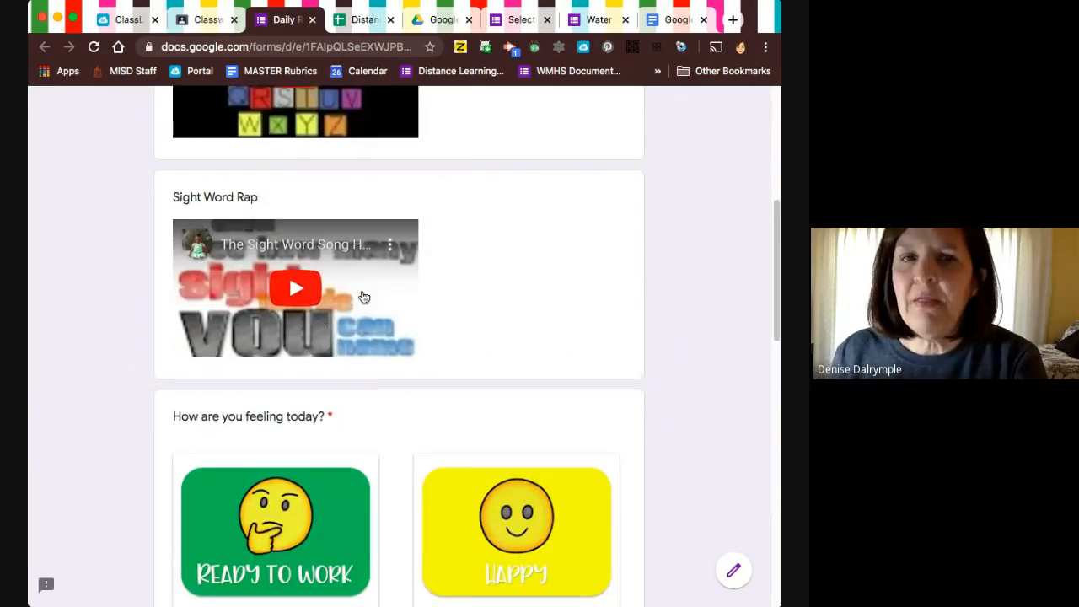
pyautogui.scroll(-1, 319, 291)
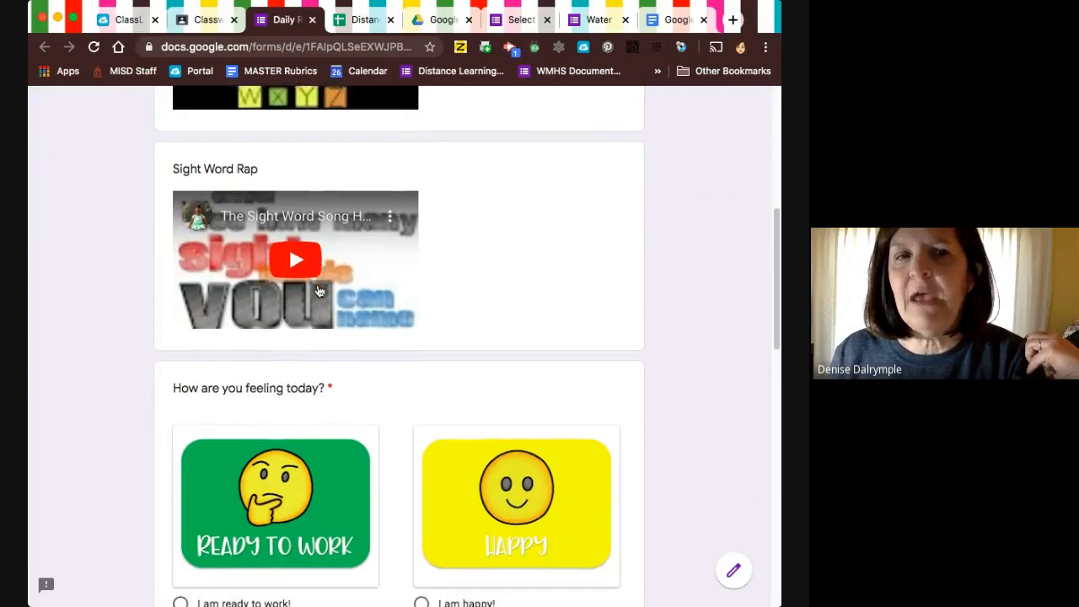
pyautogui.scroll(-4, 319, 291)
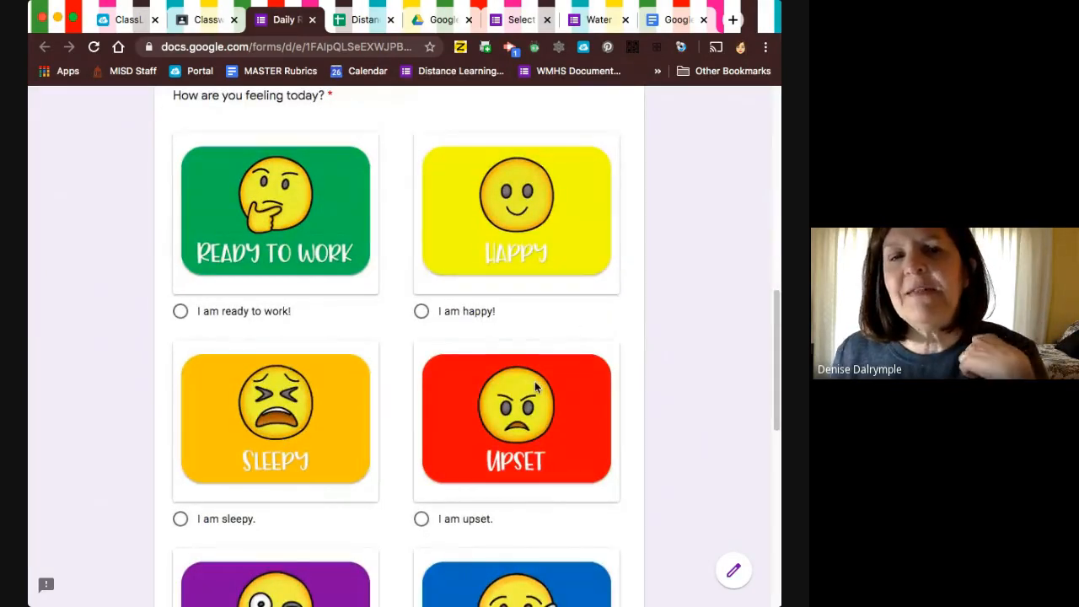
pyautogui.scroll(-4, 535, 384)
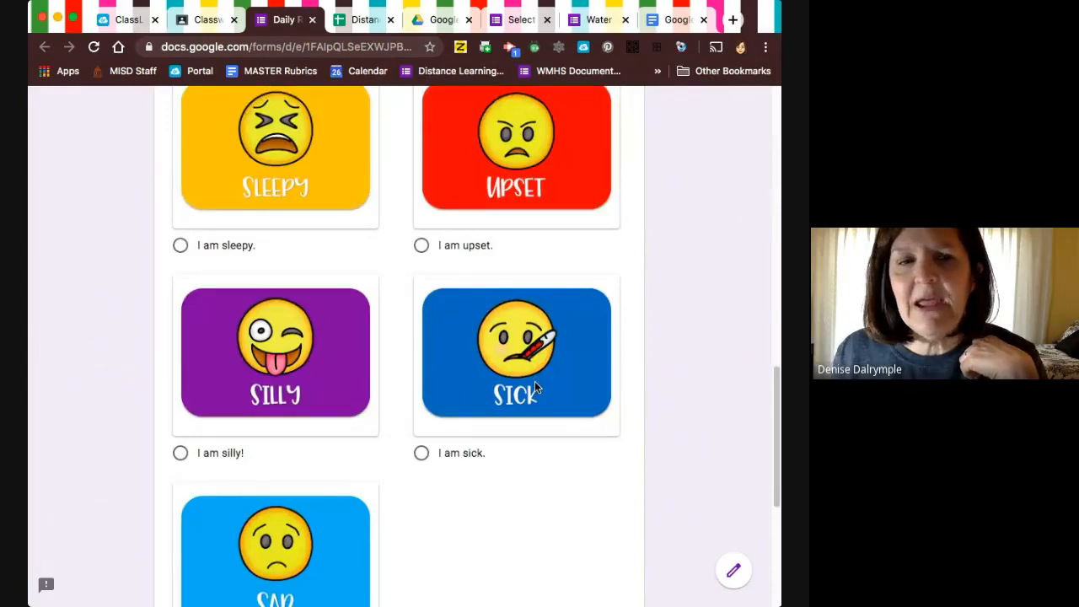
pyautogui.scroll(-5, 535, 388)
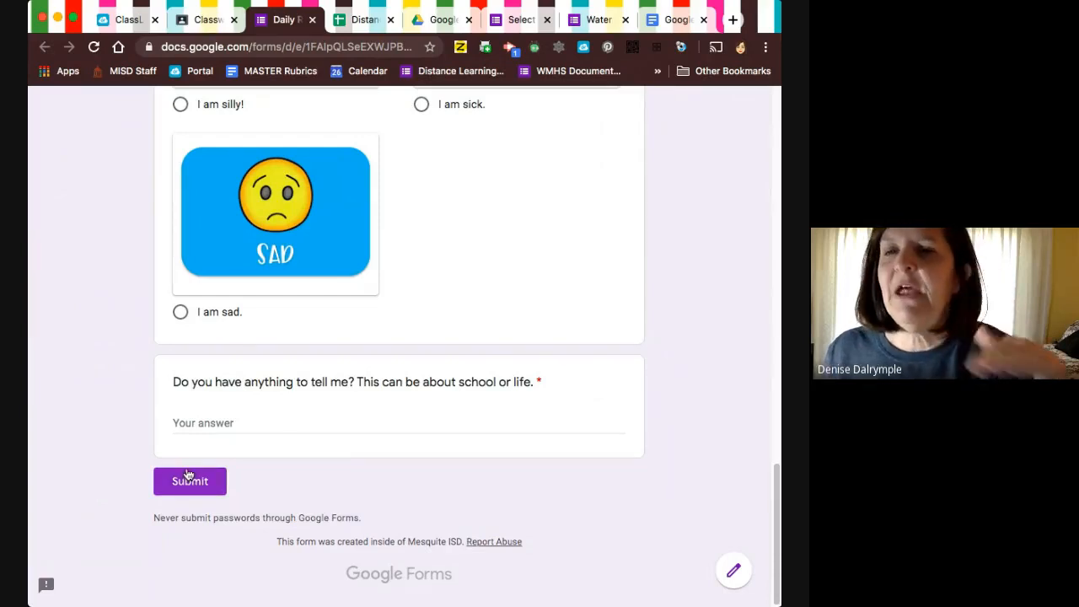
pyautogui.scroll(15, 189, 474)
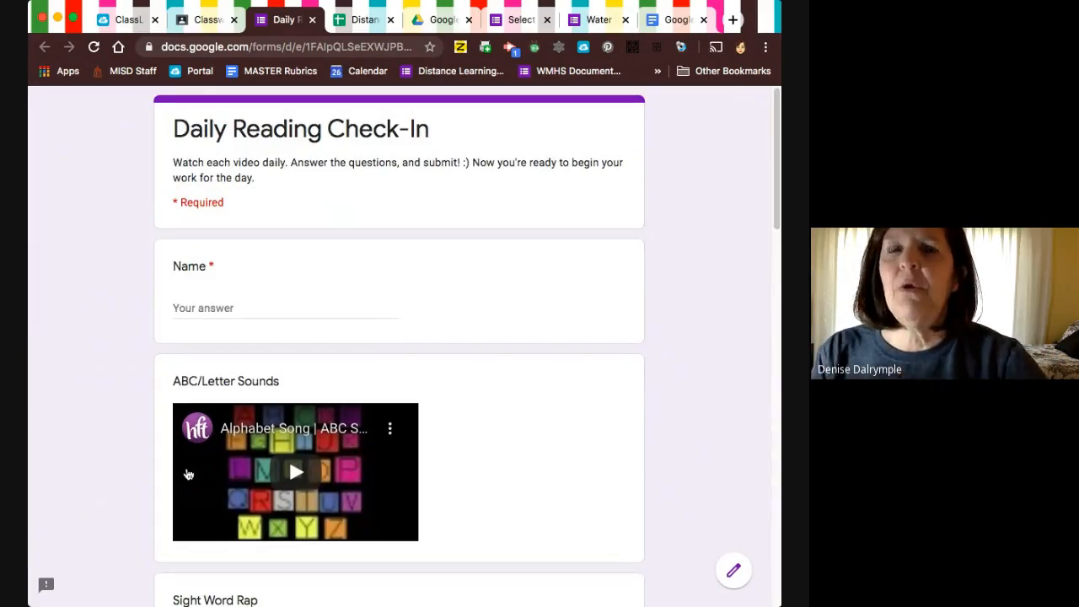
pyautogui.scroll(2, 465, 244)
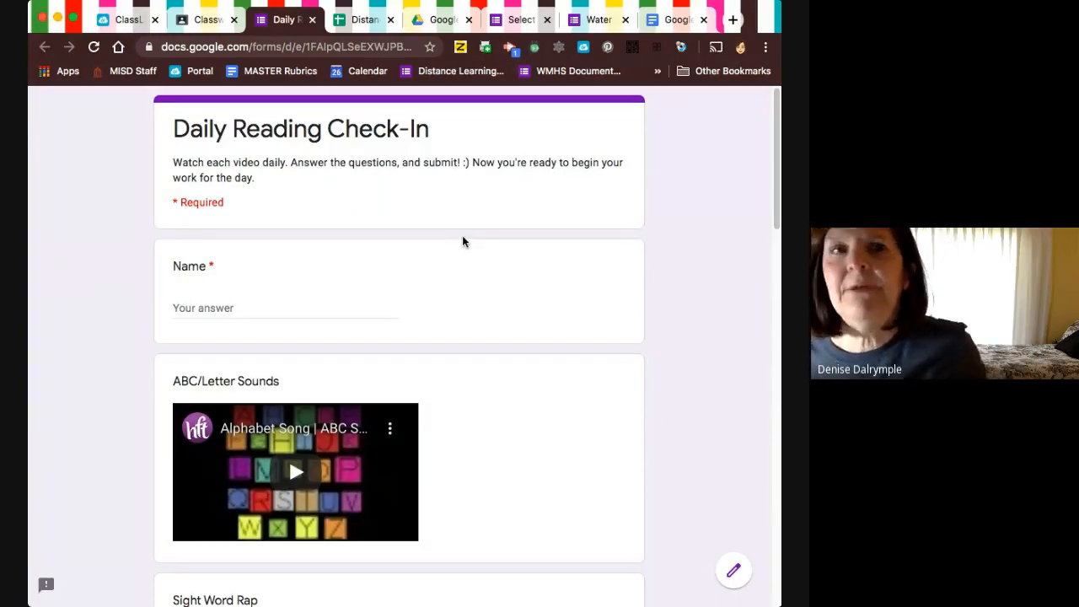
pyautogui.click(315, 23)
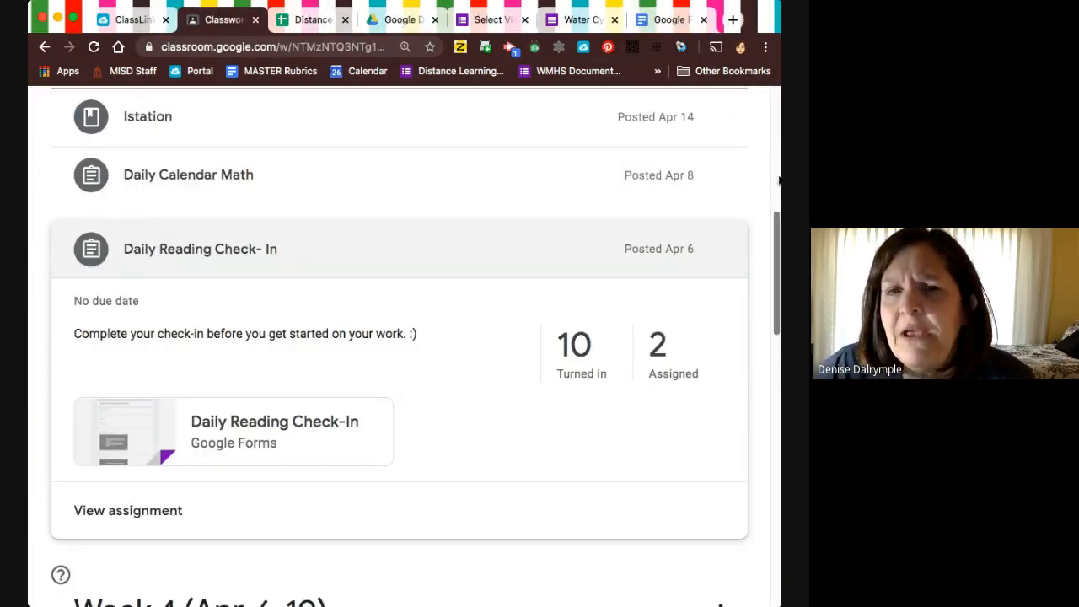
# Narrow the browser window showing the class's Classwork page.
pyautogui.moveTo(779, 177); pyautogui.dragTo(580, 231)
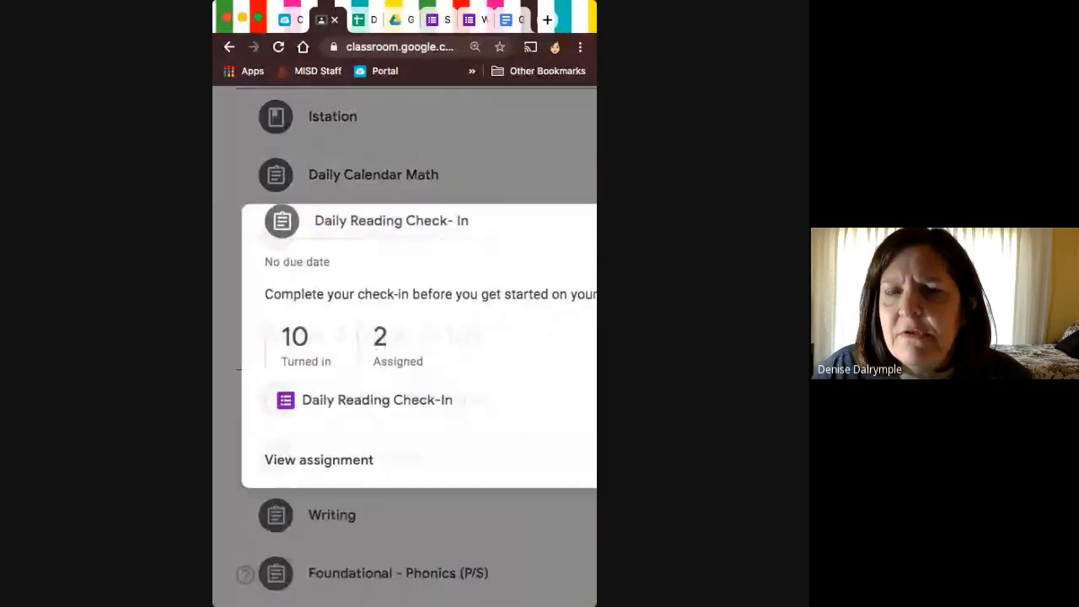
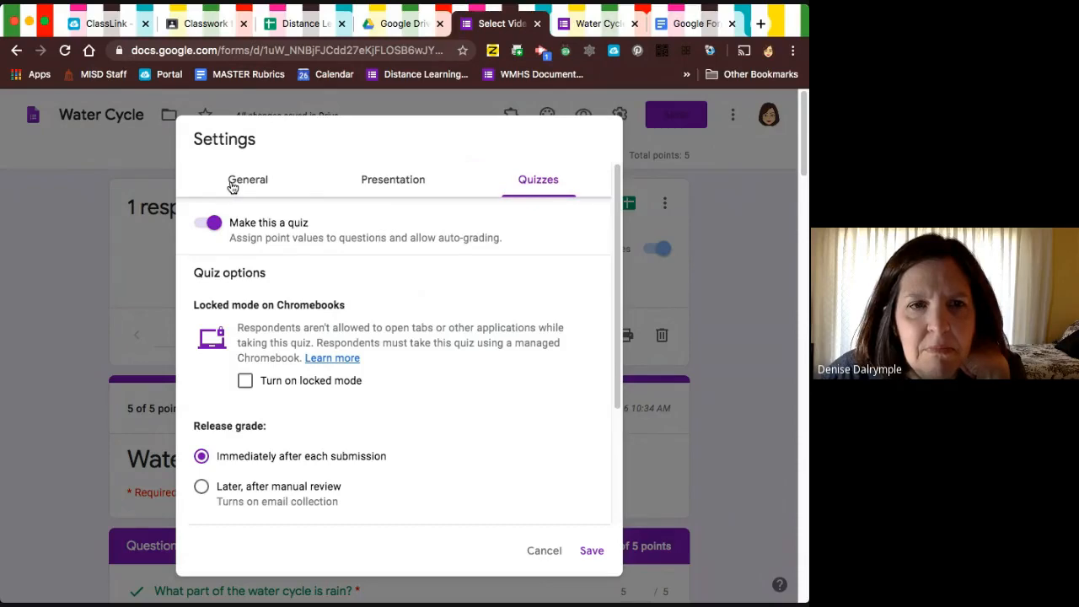
# Set the quiz's grade release to Later, after manual review.
pyautogui.click(236, 182)
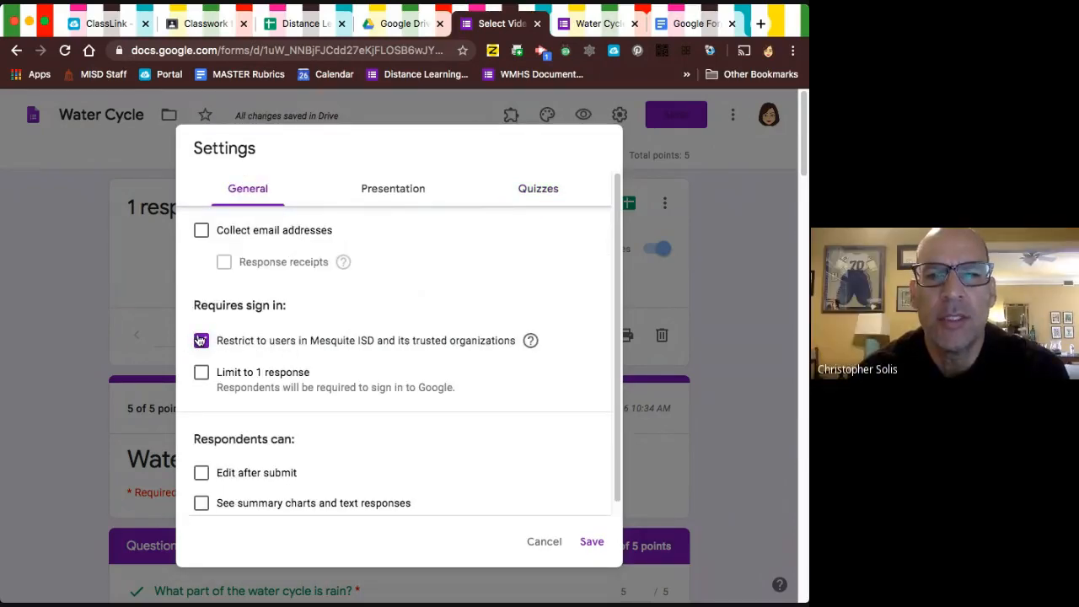
pyautogui.click(549, 184)
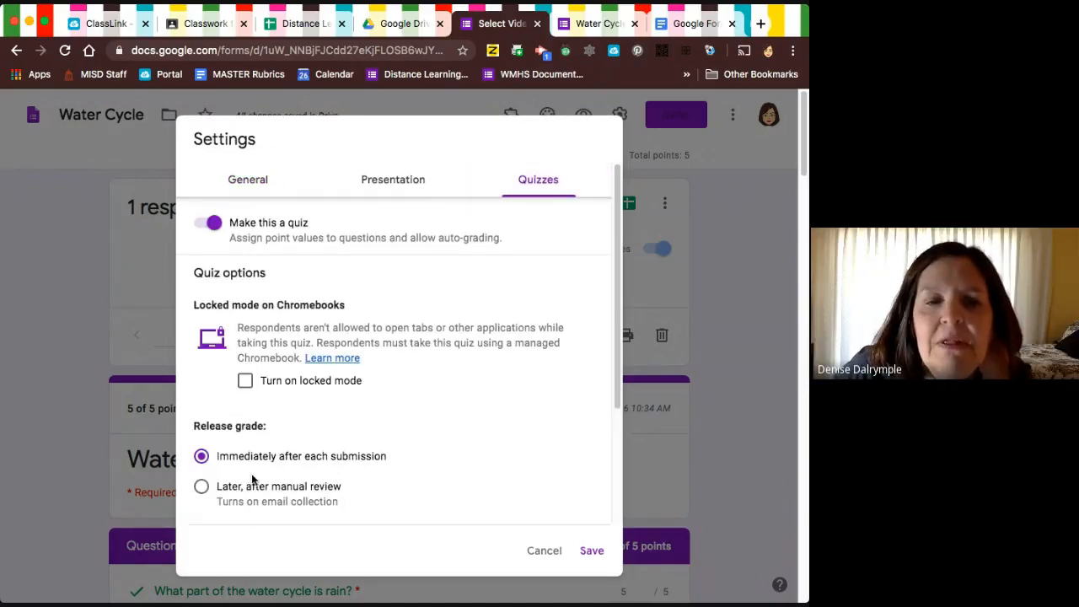
pyautogui.click(202, 487)
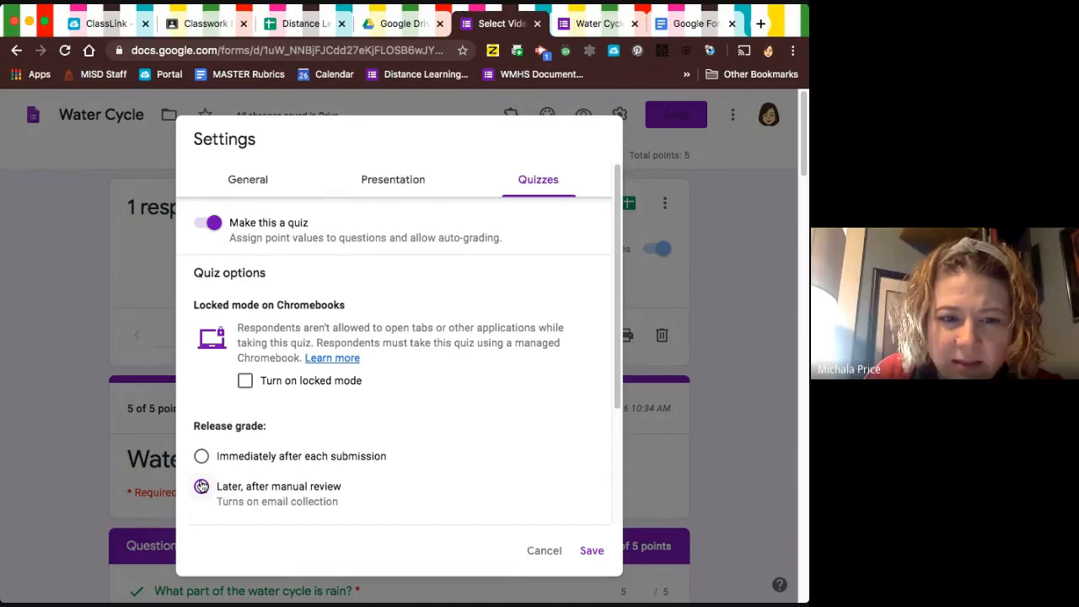
# Look through the Presentation, General and Quizzes settings, including email collection, sign-in restrictions, grade release and what respondents can see.
pyautogui.click(392, 180)
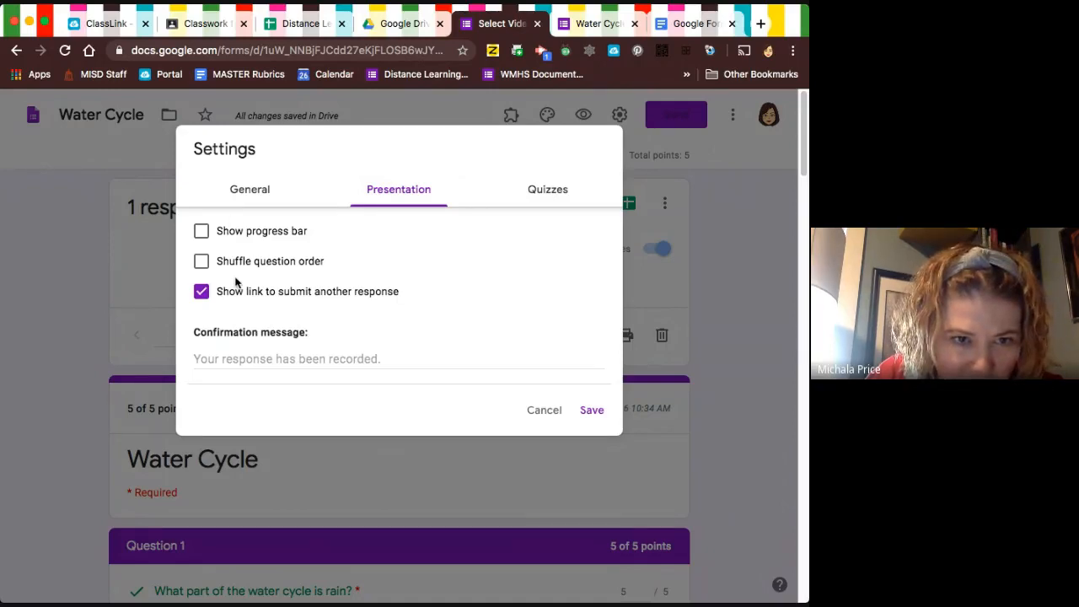
pyautogui.click(253, 193)
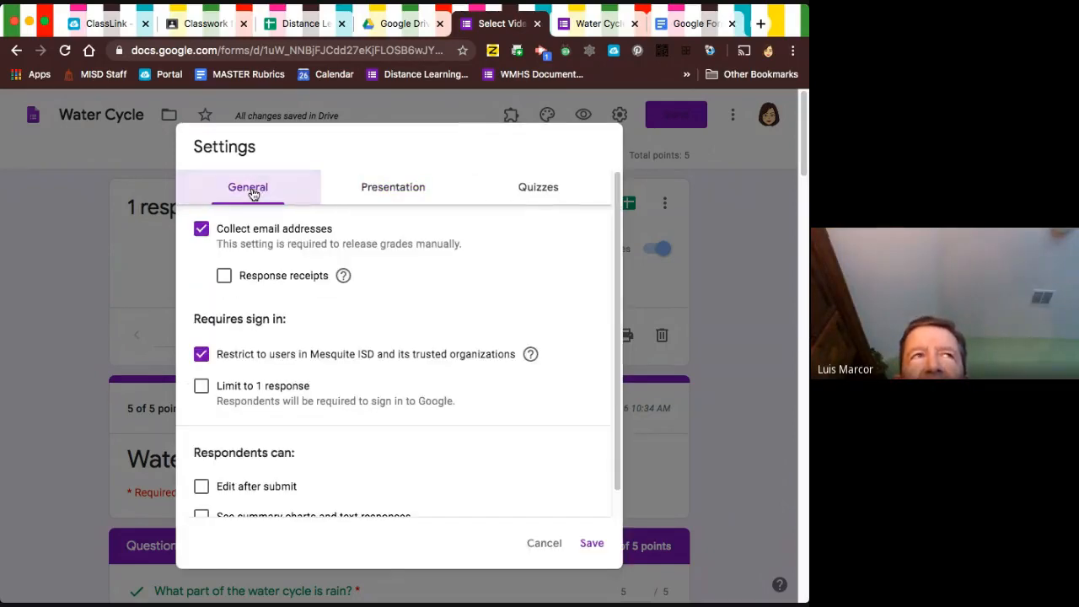
pyautogui.scroll(-1, 342, 400)
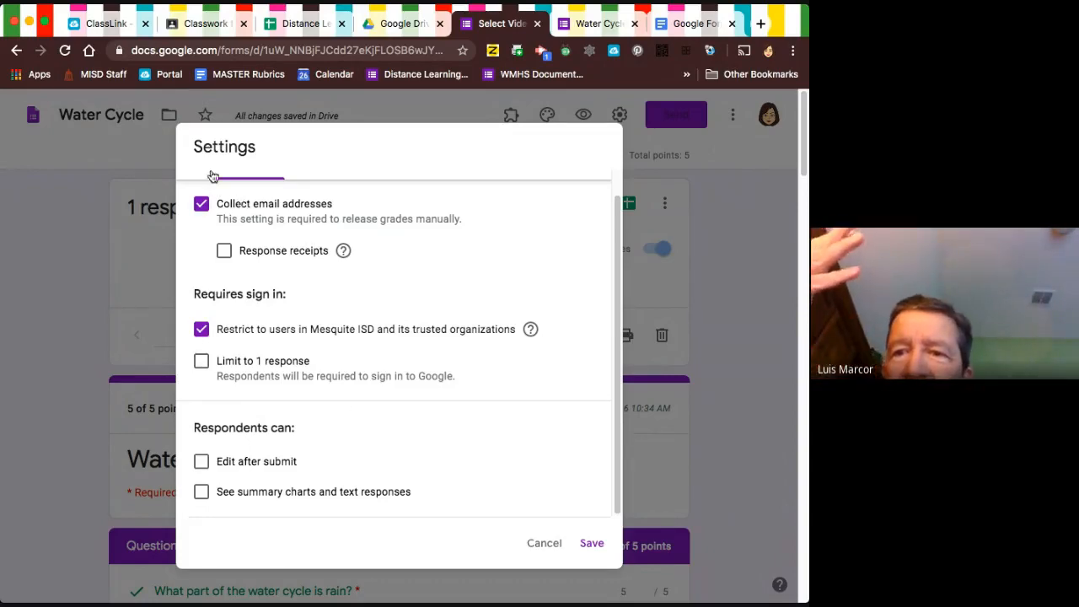
pyautogui.scroll(1, 333, 276)
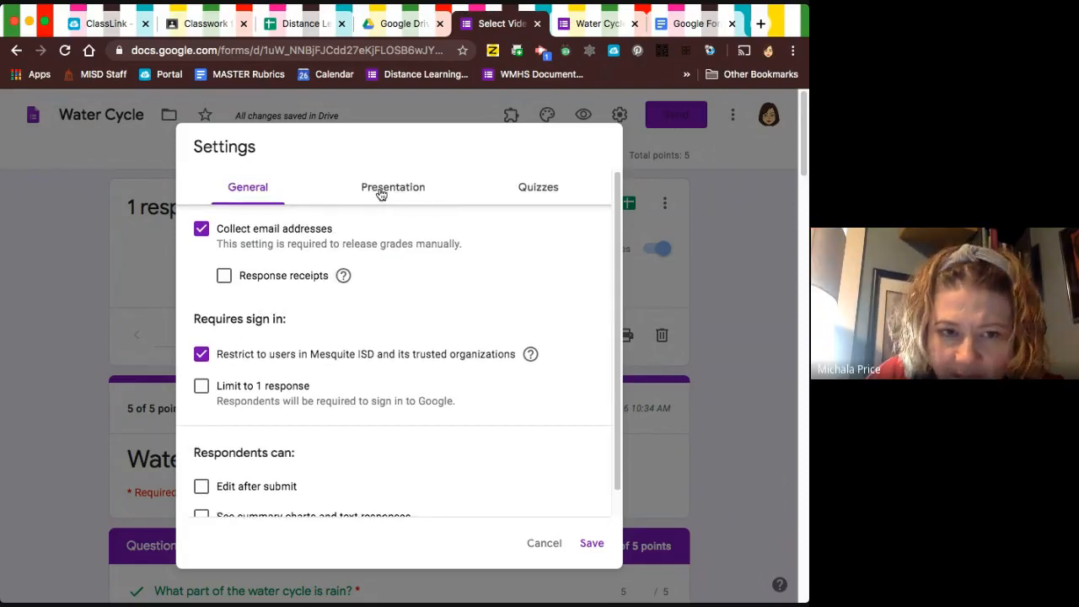
pyautogui.scroll(-1, 373, 289)
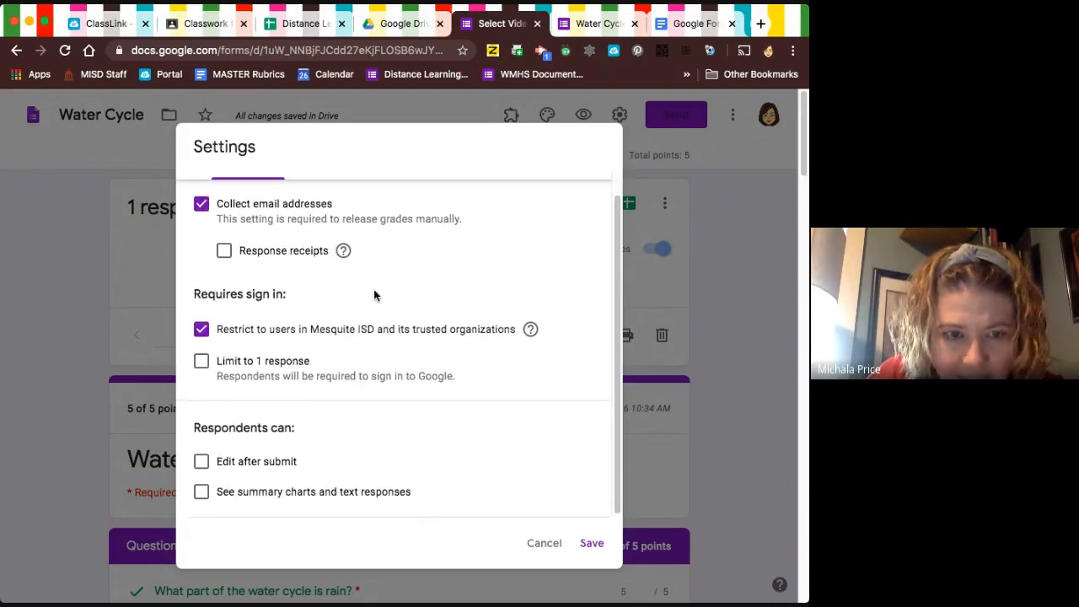
pyautogui.scroll(1, 433, 312)
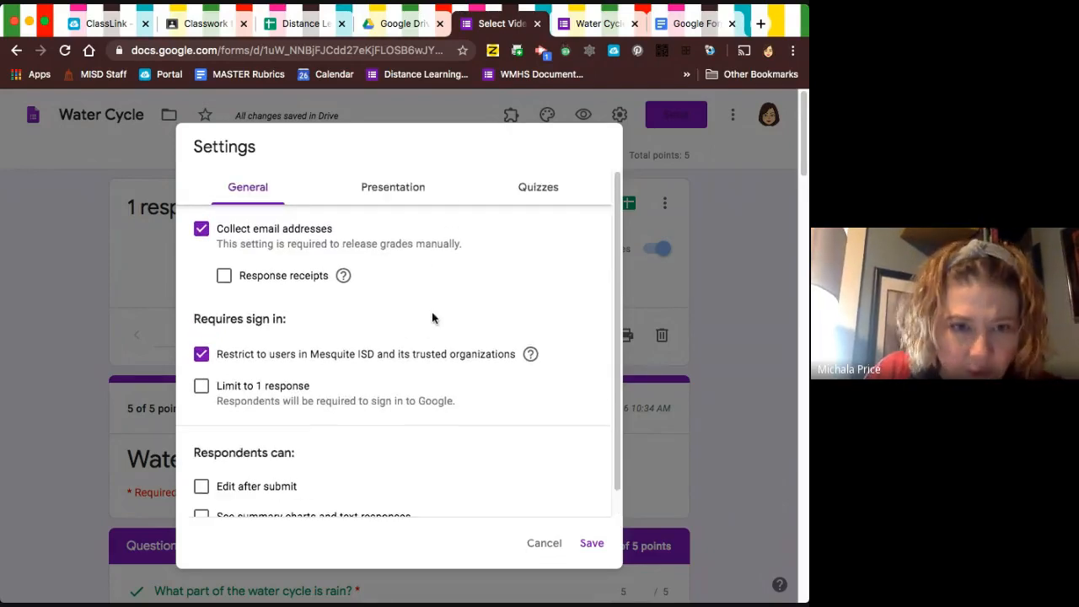
pyautogui.click(386, 187)
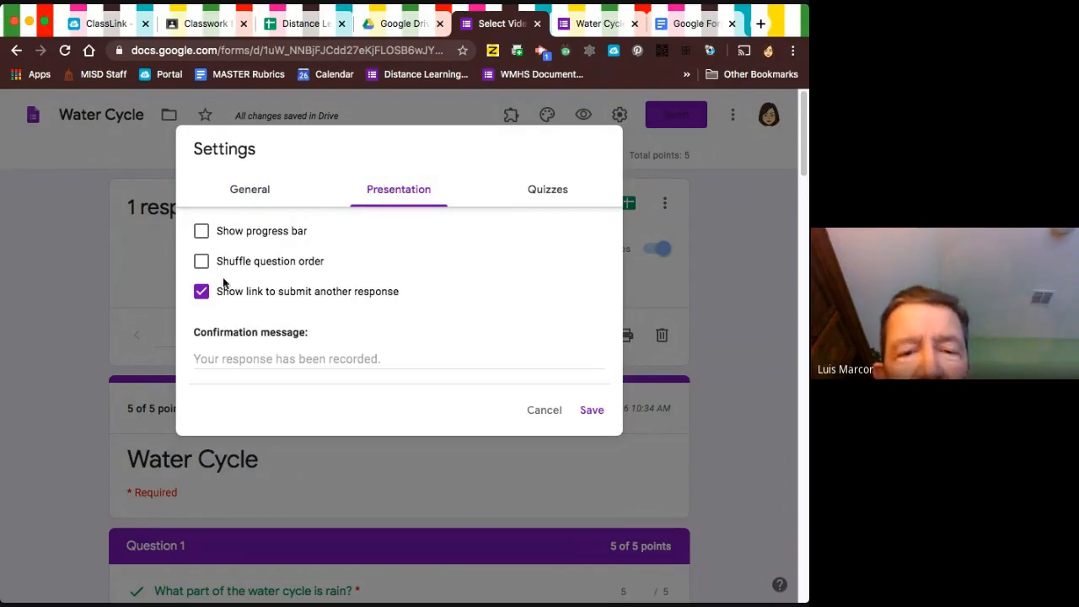
pyautogui.click(546, 193)
pyautogui.scroll(-3, 462, 380)
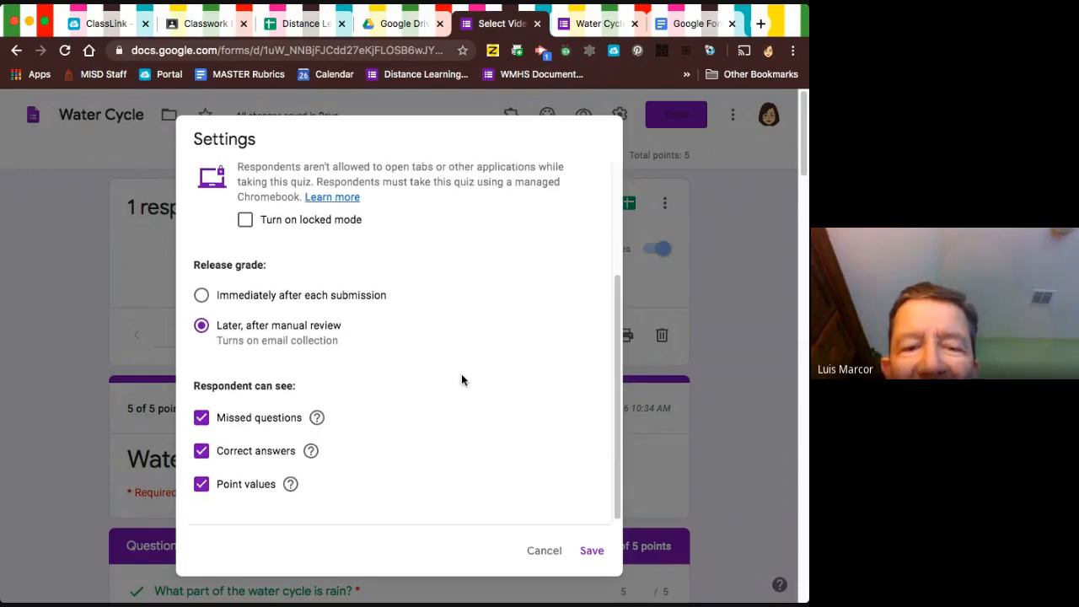
pyautogui.scroll(1, 461, 380)
pyautogui.scroll(-1, 460, 381)
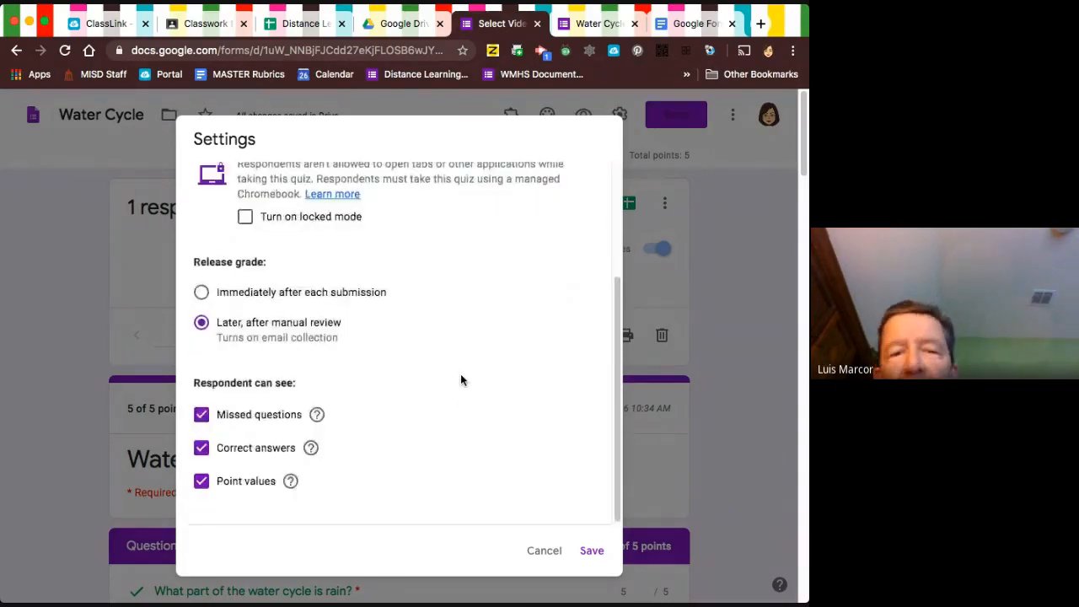
pyautogui.scroll(4, 461, 380)
pyautogui.scroll(-3, 460, 380)
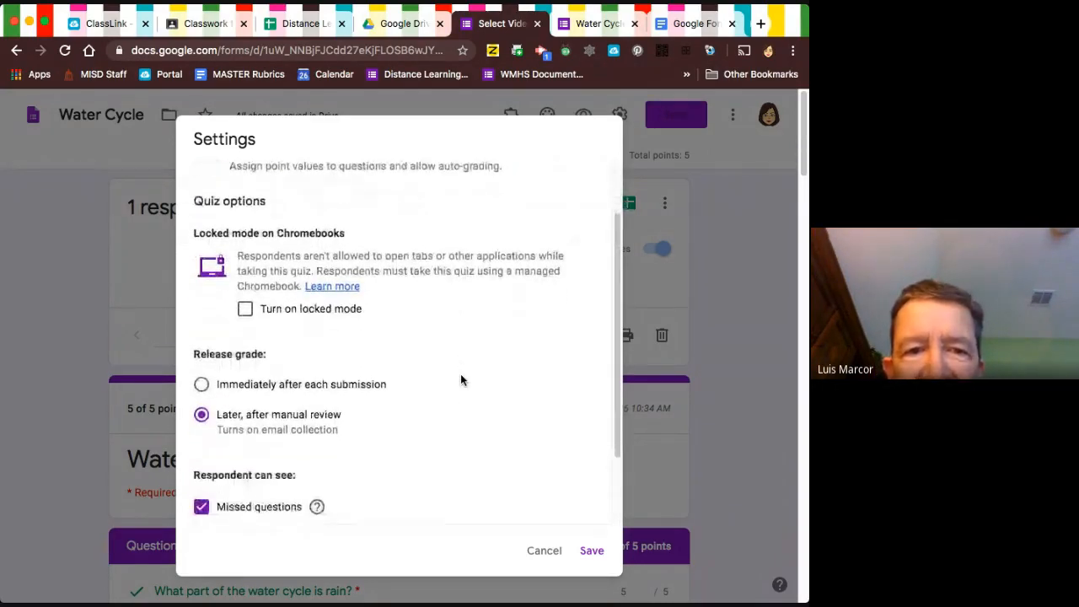
pyautogui.scroll(-5, 461, 380)
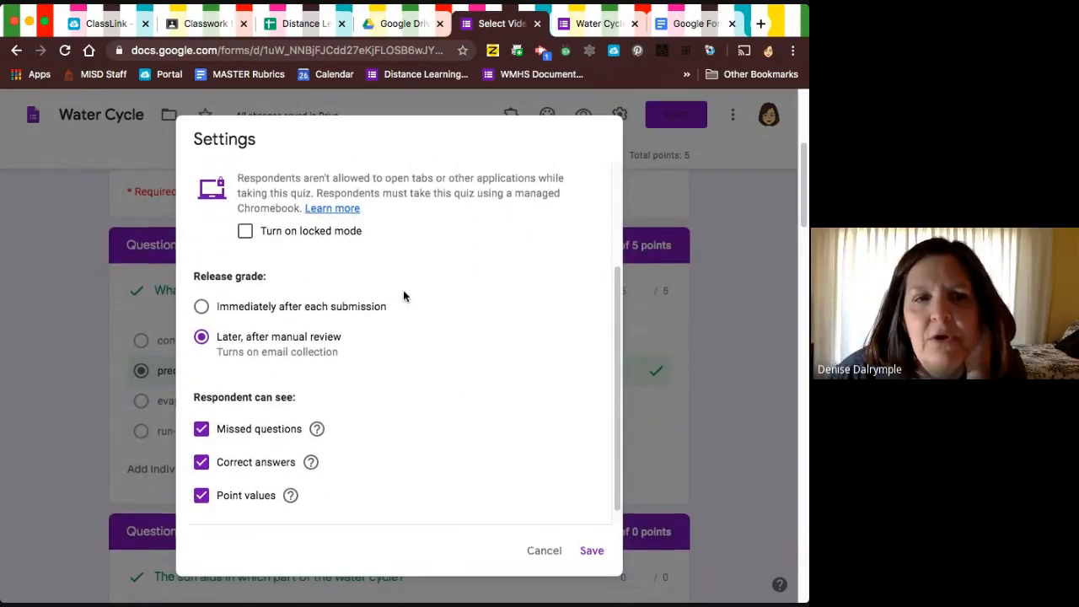
# Hide missed questions, correct answers and point values from respondents and save the quiz settings.
pyautogui.click(201, 415)
pyautogui.click(200, 448)
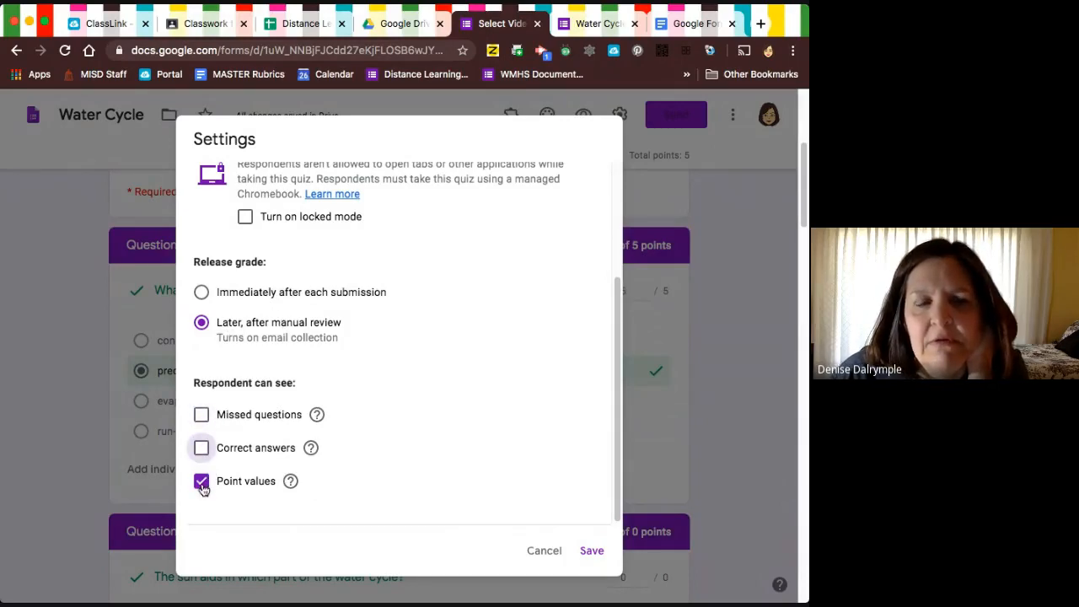
pyautogui.click(201, 481)
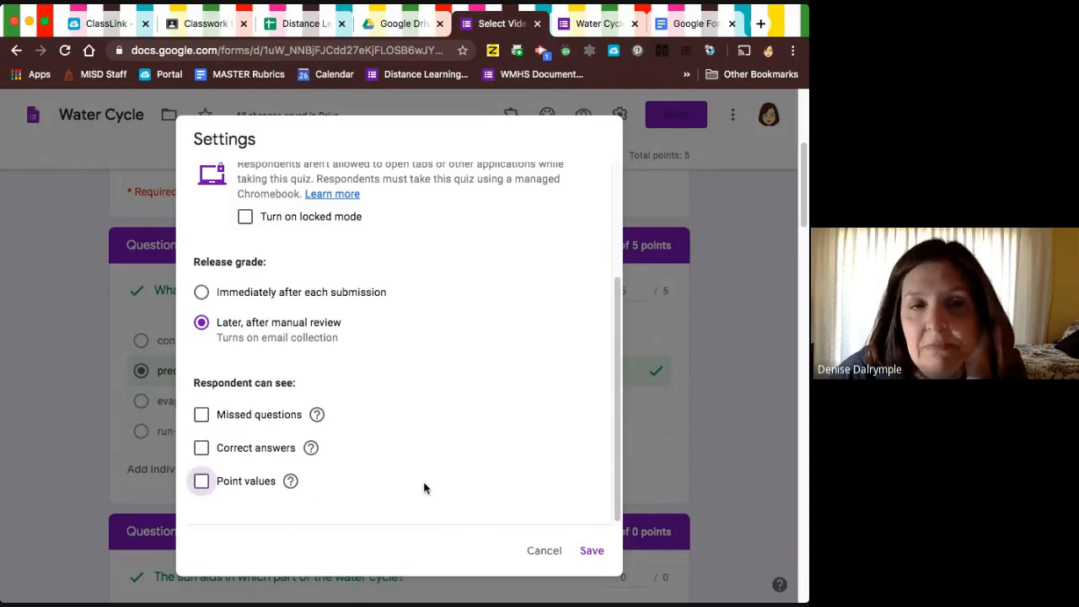
pyautogui.click(232, 487)
pyautogui.click(232, 487)
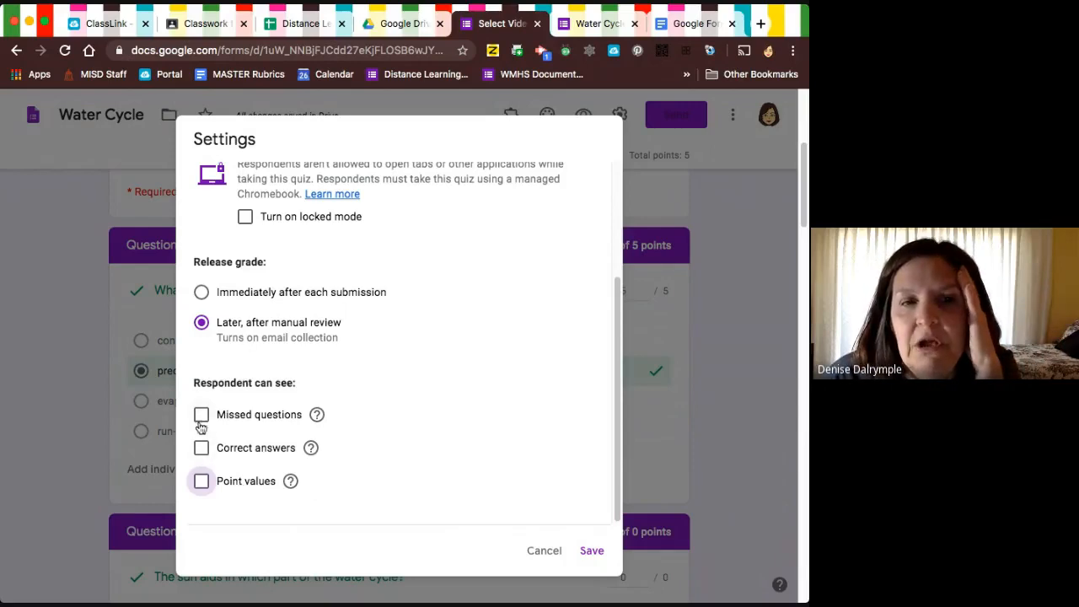
pyautogui.scroll(1, 205, 481)
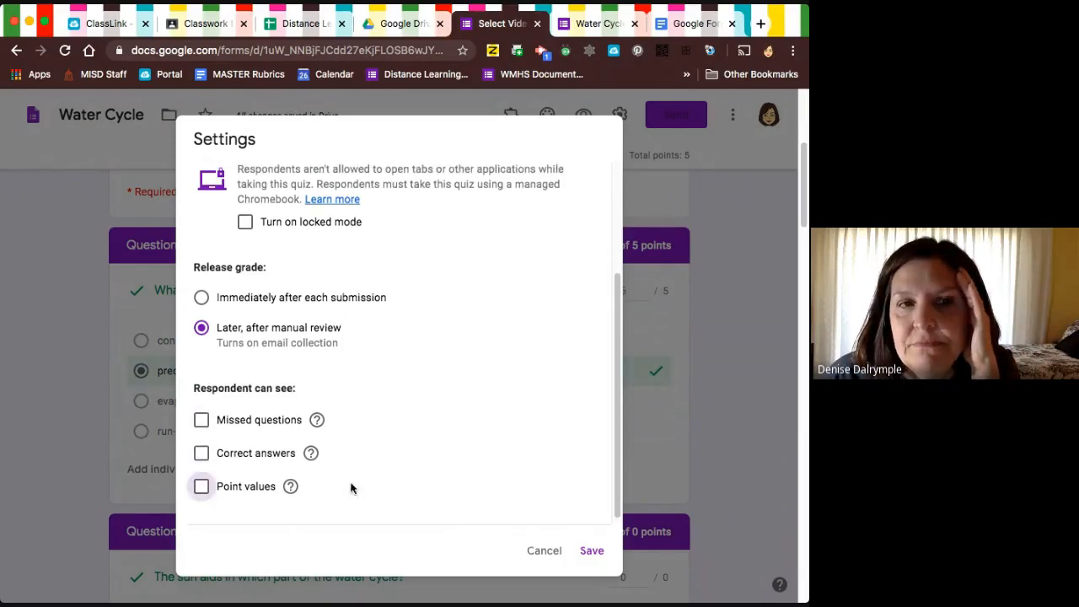
pyautogui.click(592, 552)
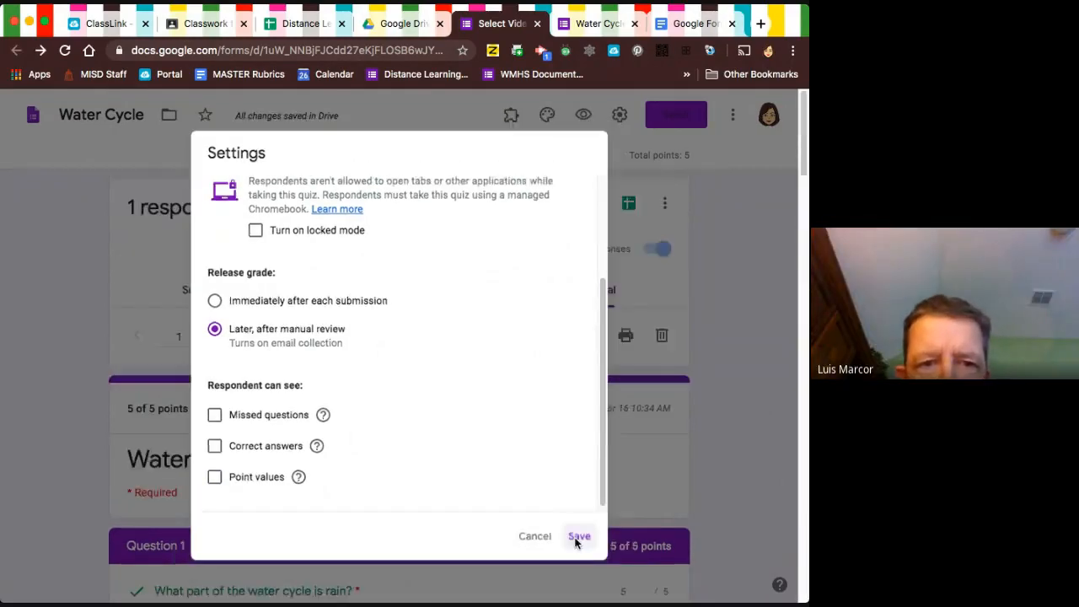
pyautogui.click(579, 536)
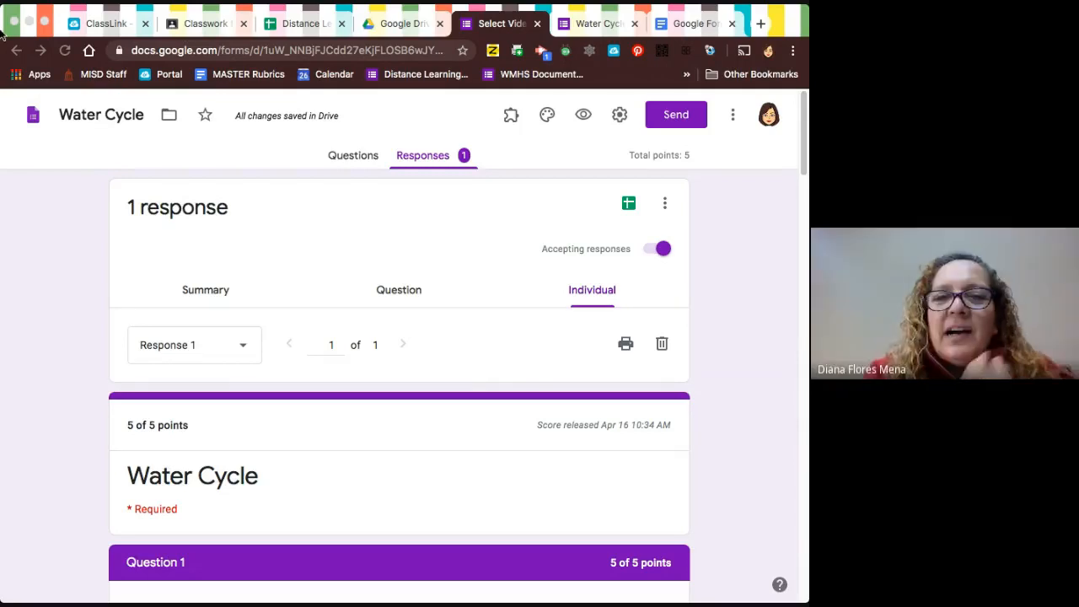
# Resize the browser window so the Water Cycle form's responses are shown in a wider view.
pyautogui.click(65, 198)
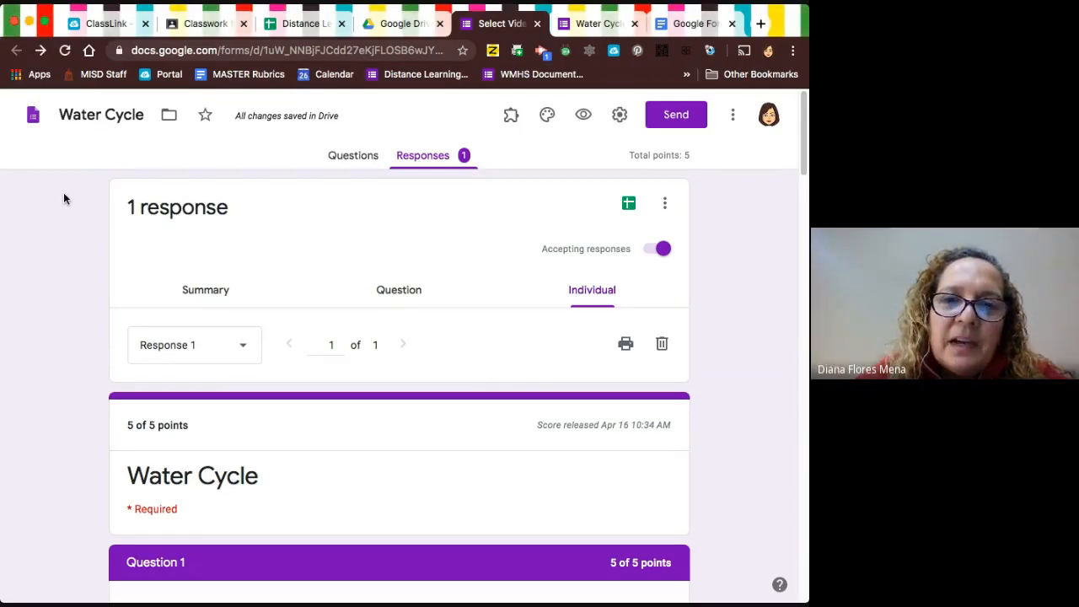
pyautogui.moveTo(807, 342); pyautogui.dragTo(683, 333)
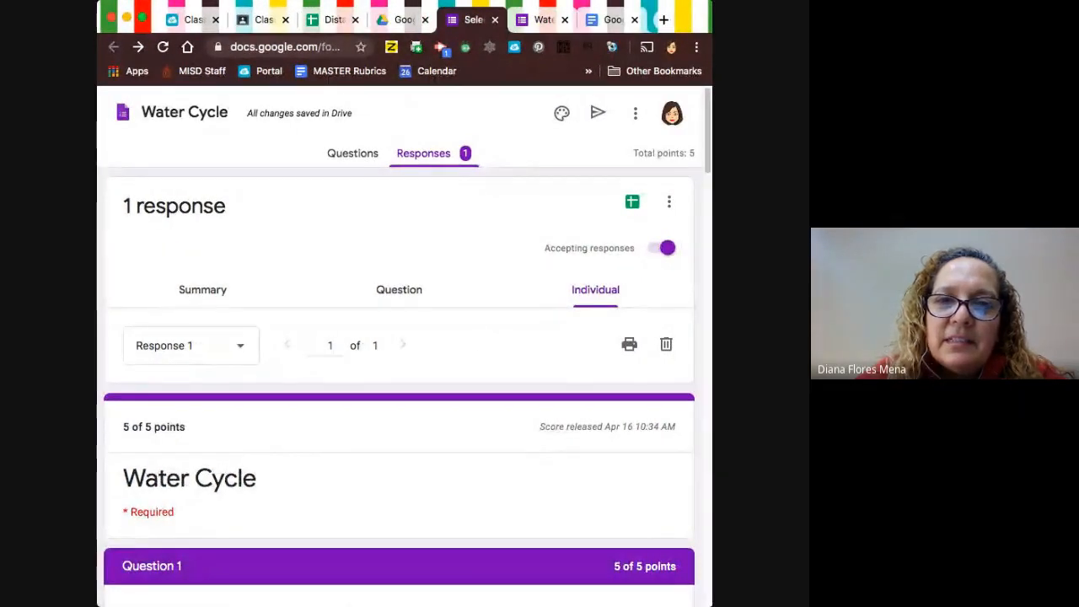
pyautogui.moveTo(712, 337); pyautogui.dragTo(768, 337)
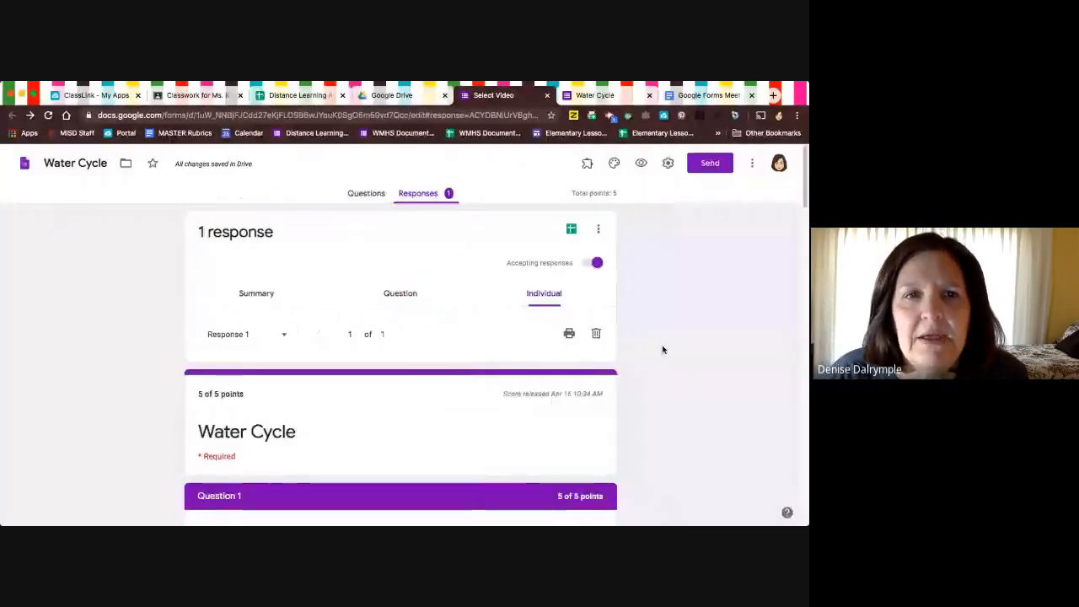
# Open Question 1 for editing and examine its section branching based on answer, keeping condensation routed to section 5 (Question 1 reteach).
pyautogui.scroll(-1, 547, 383)
pyautogui.click(371, 196)
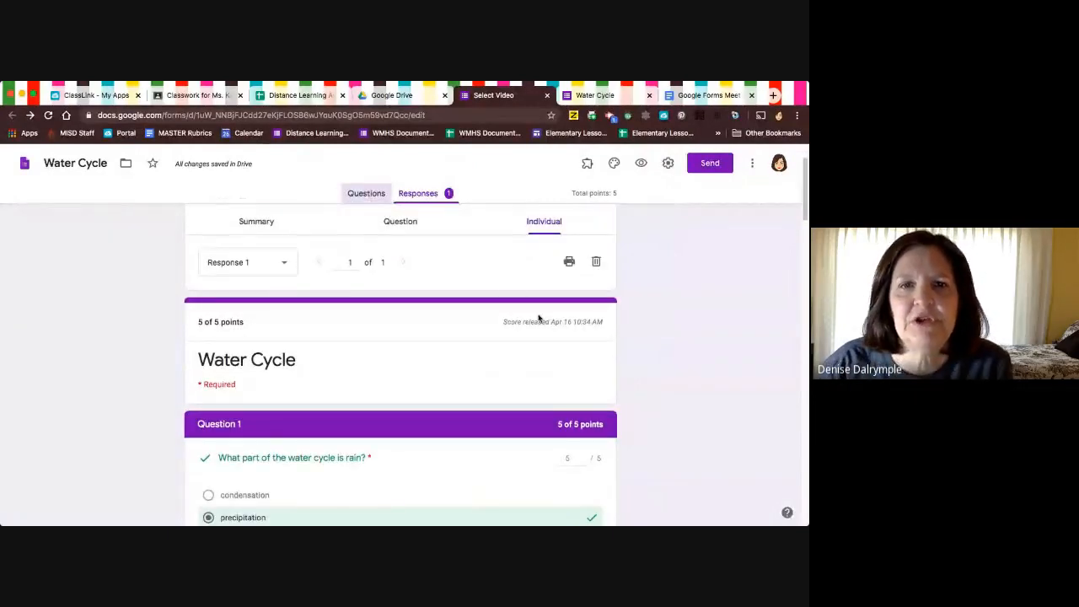
pyautogui.scroll(-3, 539, 318)
pyautogui.scroll(-1, 538, 318)
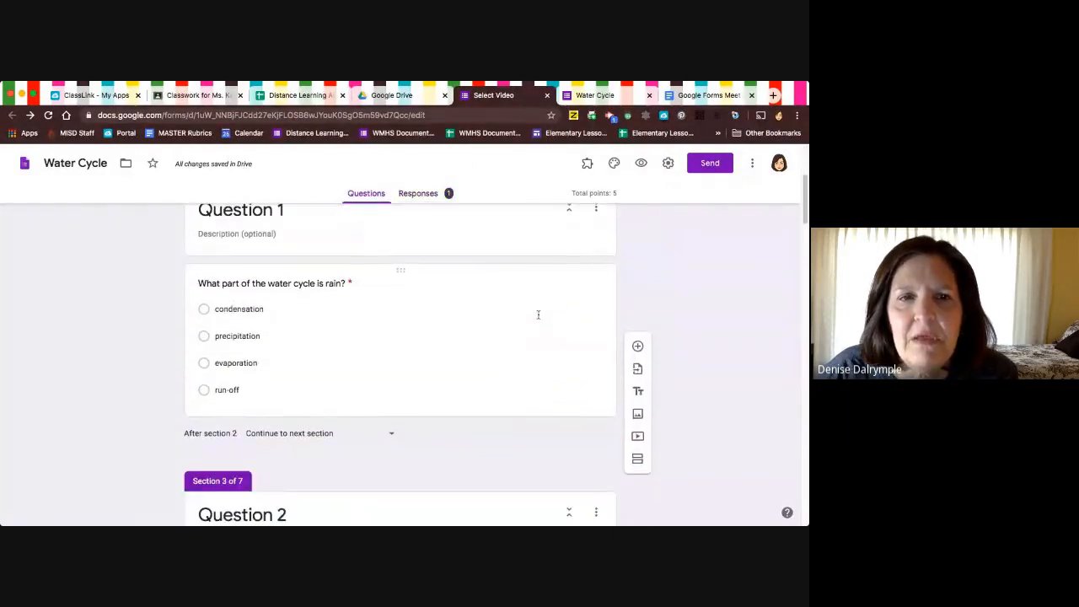
pyautogui.click(507, 317)
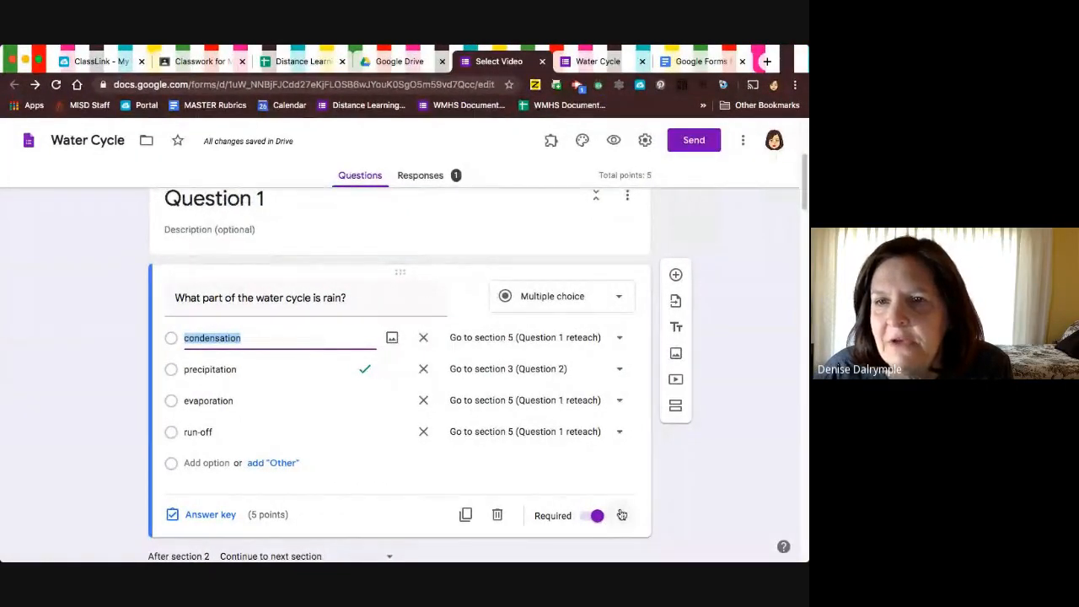
pyautogui.click(622, 517)
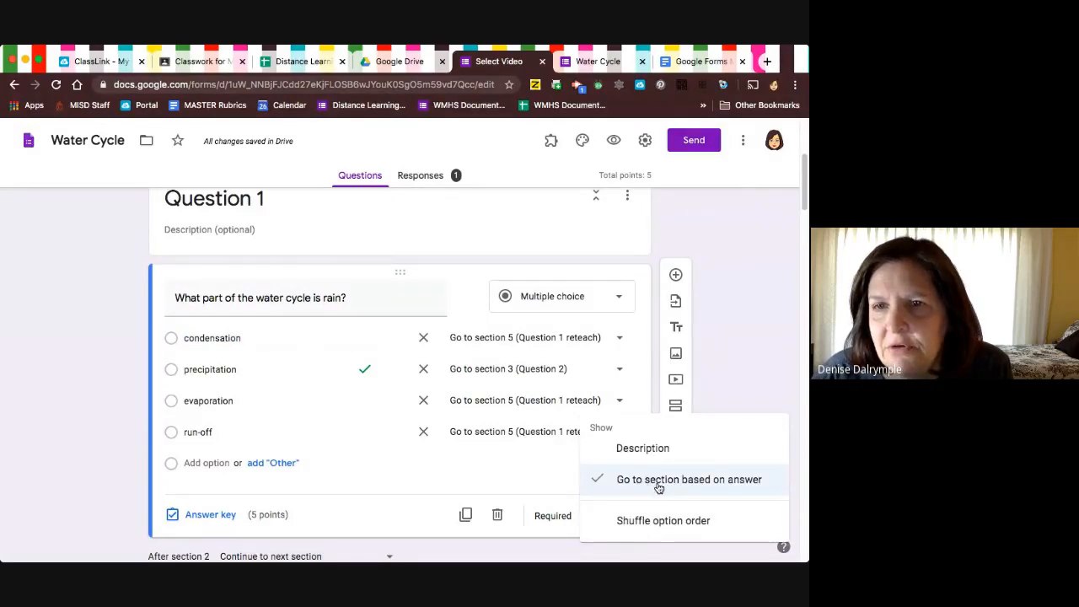
pyautogui.click(638, 390)
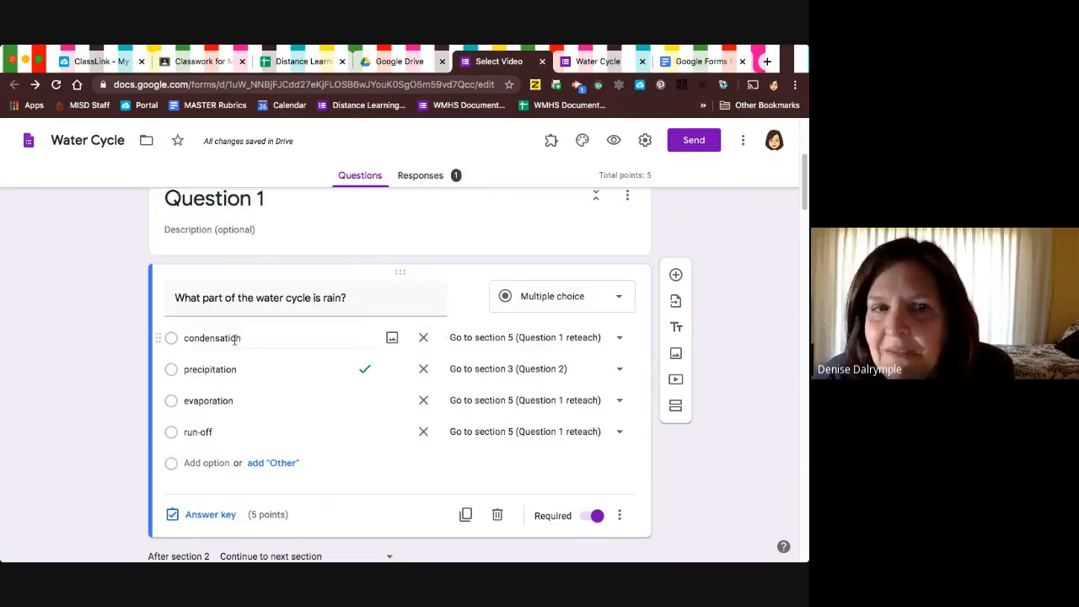
pyautogui.click(621, 340)
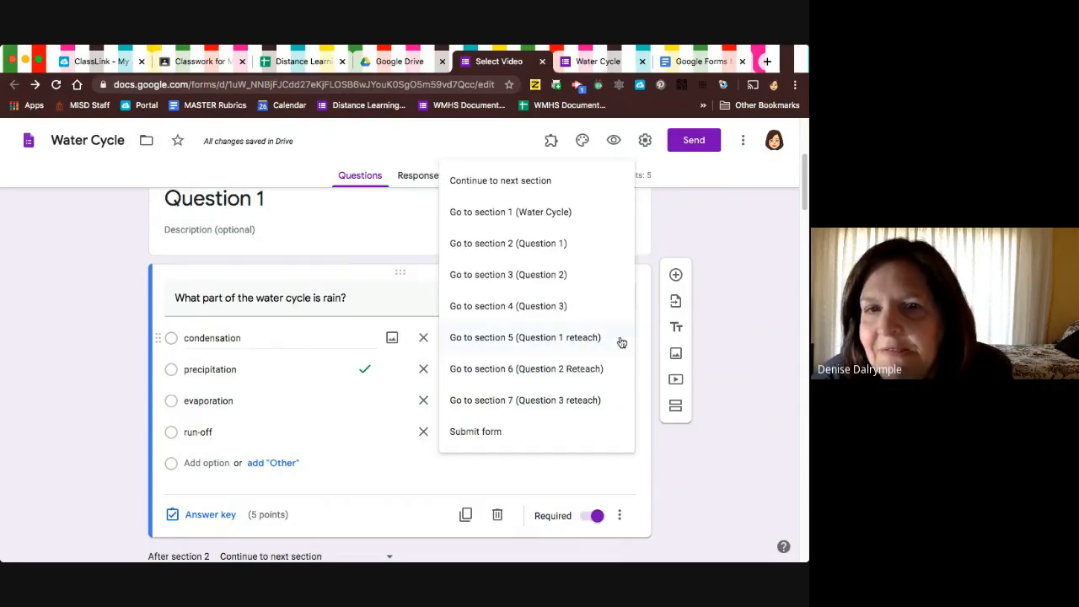
pyautogui.click(562, 341)
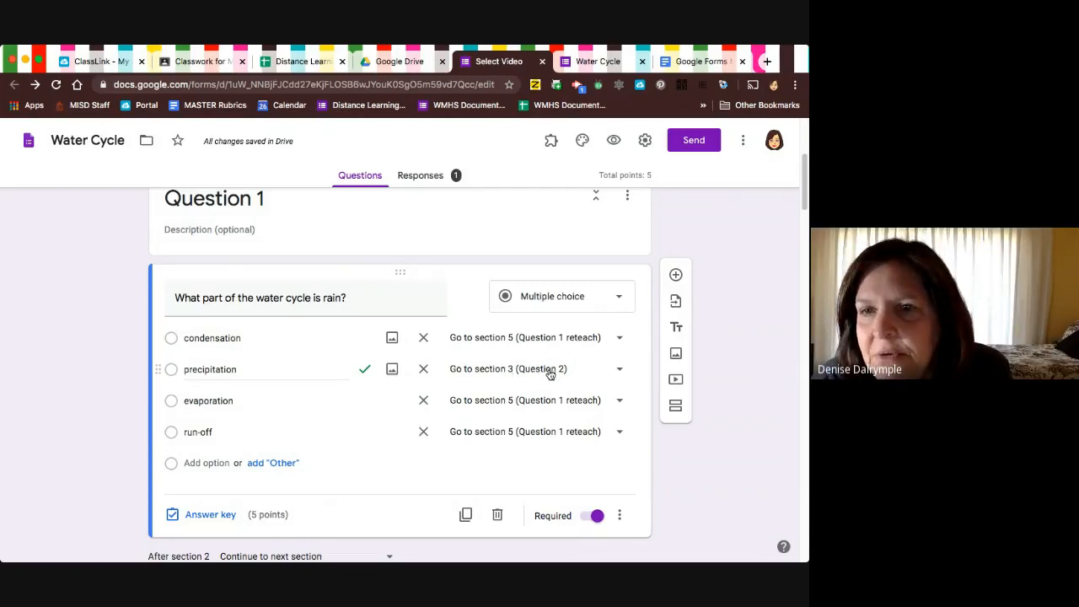
# Open Question 2 about the sun's role for editing and check its Go to section based on answer option and each answer's destination.
pyautogui.scroll(-5, 549, 373)
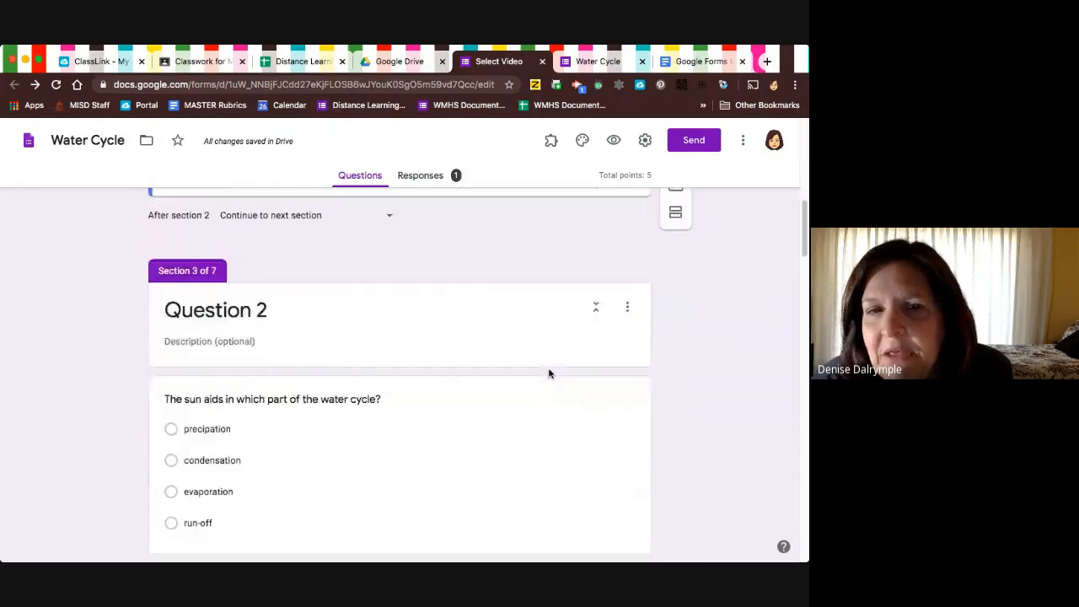
pyautogui.click(549, 371)
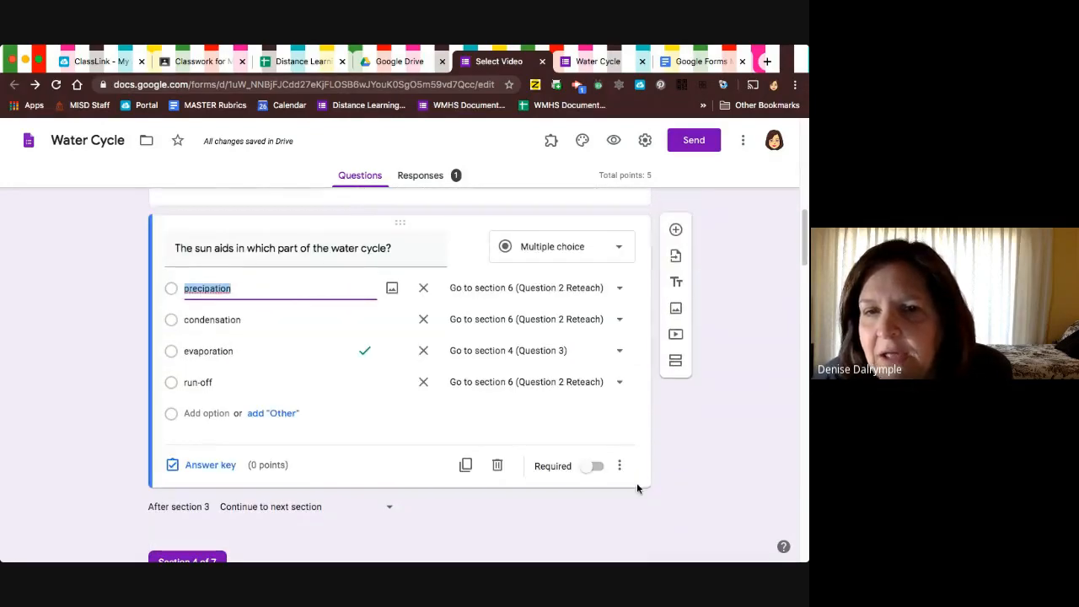
pyautogui.click(621, 467)
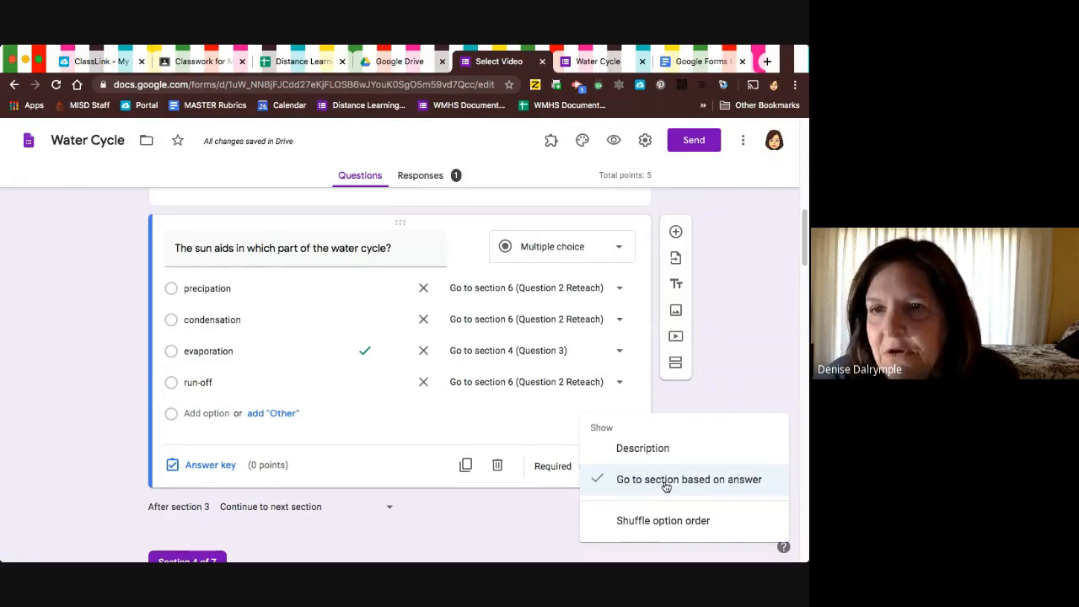
pyautogui.click(661, 405)
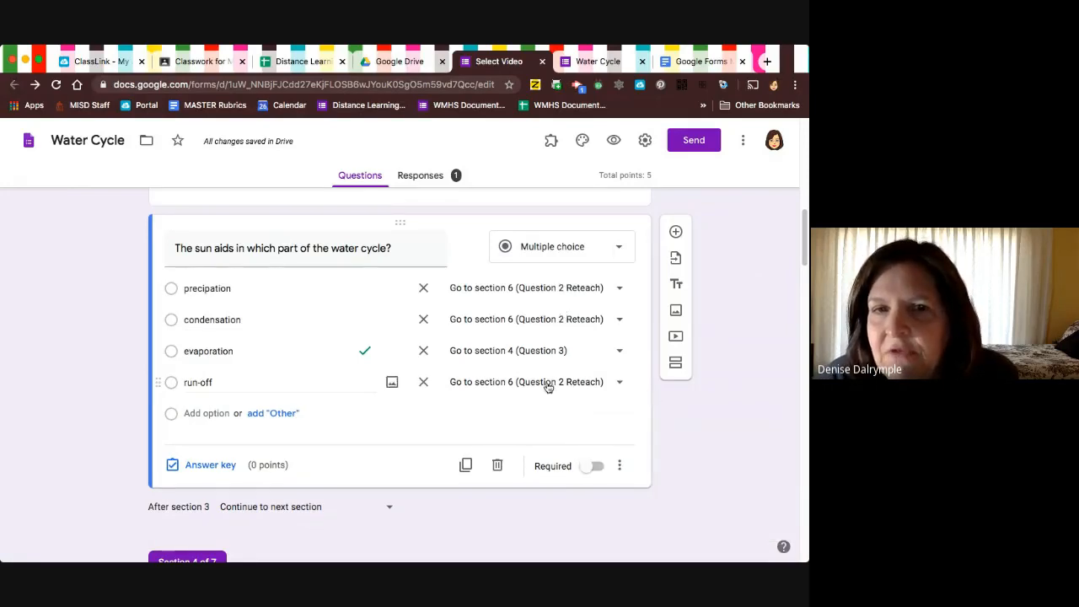
pyautogui.scroll(2, 401, 350)
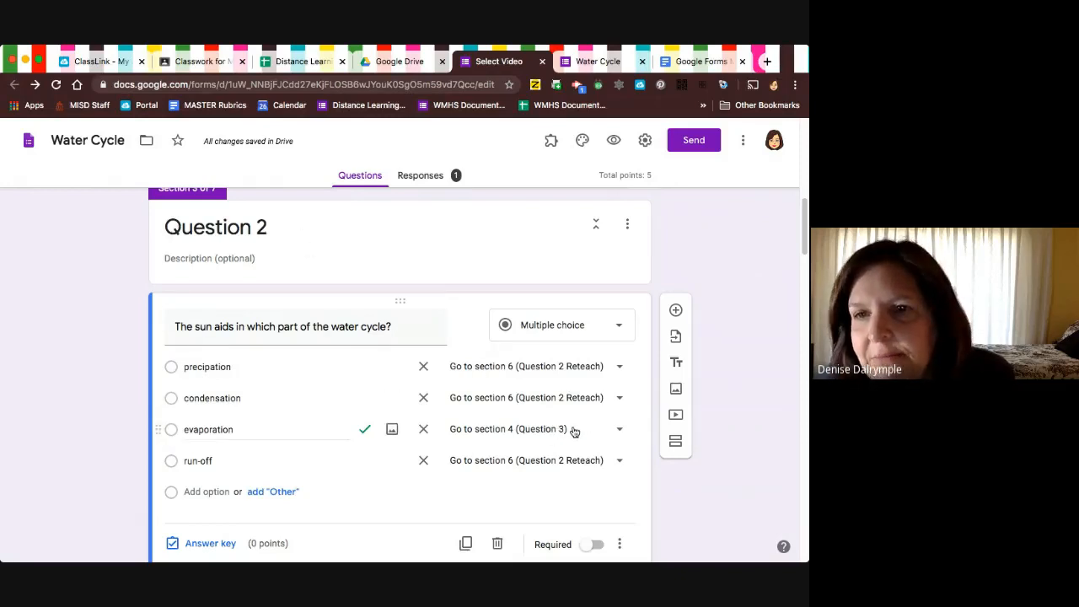
# Open the helpfulness question in the Question 1 reteach section and check the available destinations after section 5, keeping section 2 (Question 1).
pyautogui.scroll(-10, 573, 431)
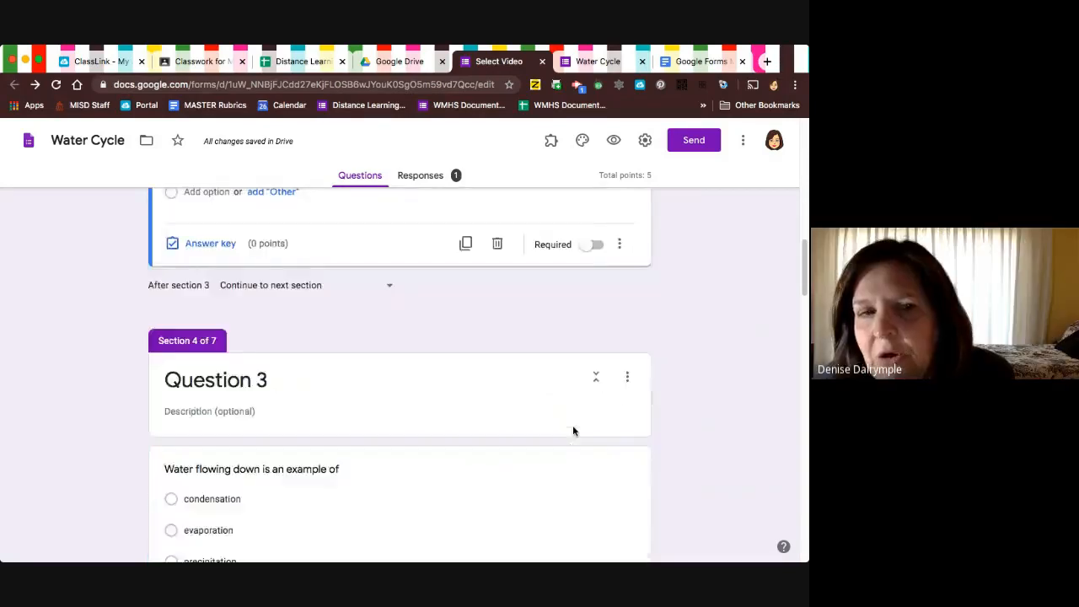
pyautogui.scroll(-5, 572, 430)
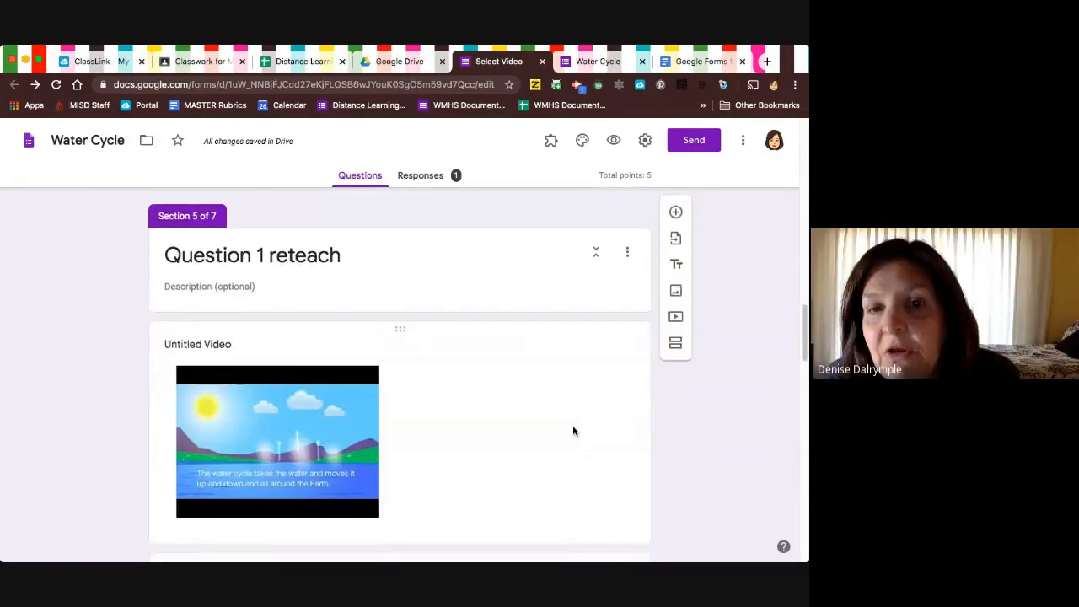
pyautogui.click(582, 435)
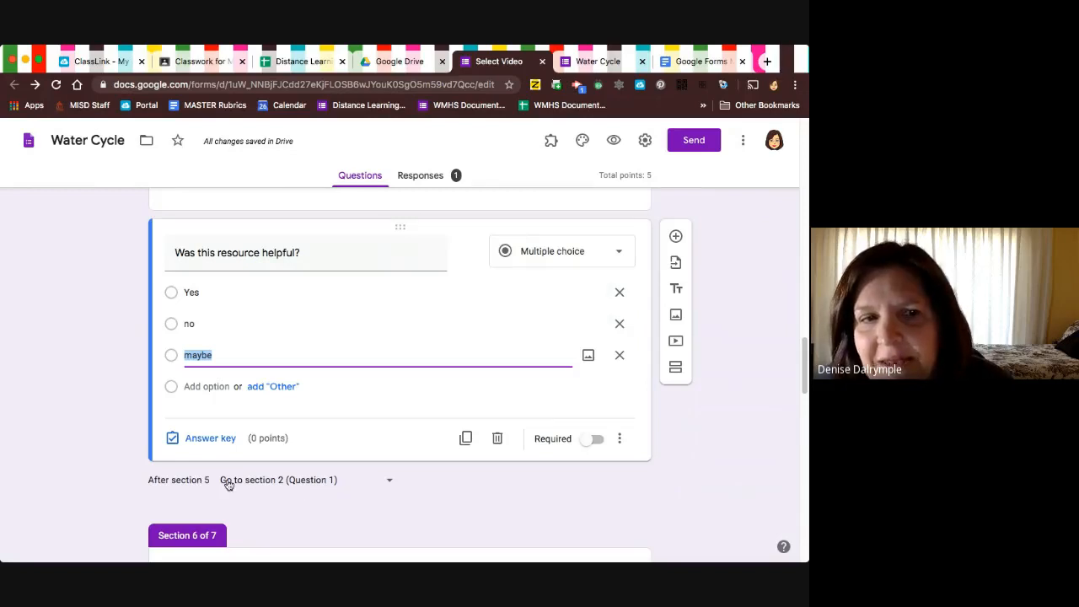
pyautogui.click(389, 483)
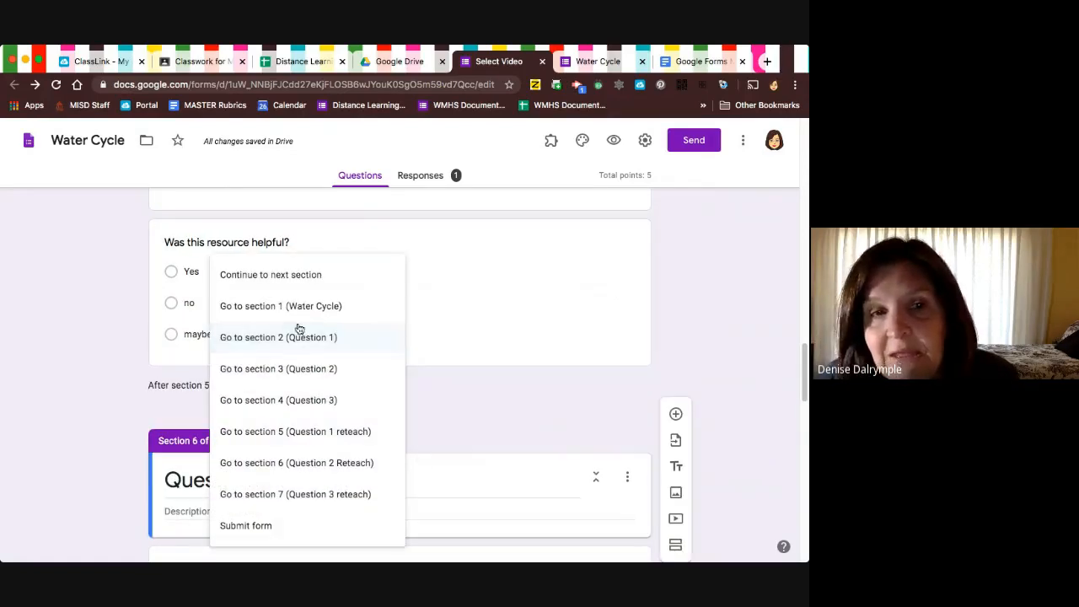
pyautogui.click(481, 405)
# Open the follow-up question in the Question 3 reteach section and check its Go to section based on answer option and Maybe's destination choices.
pyautogui.scroll(-10, 482, 405)
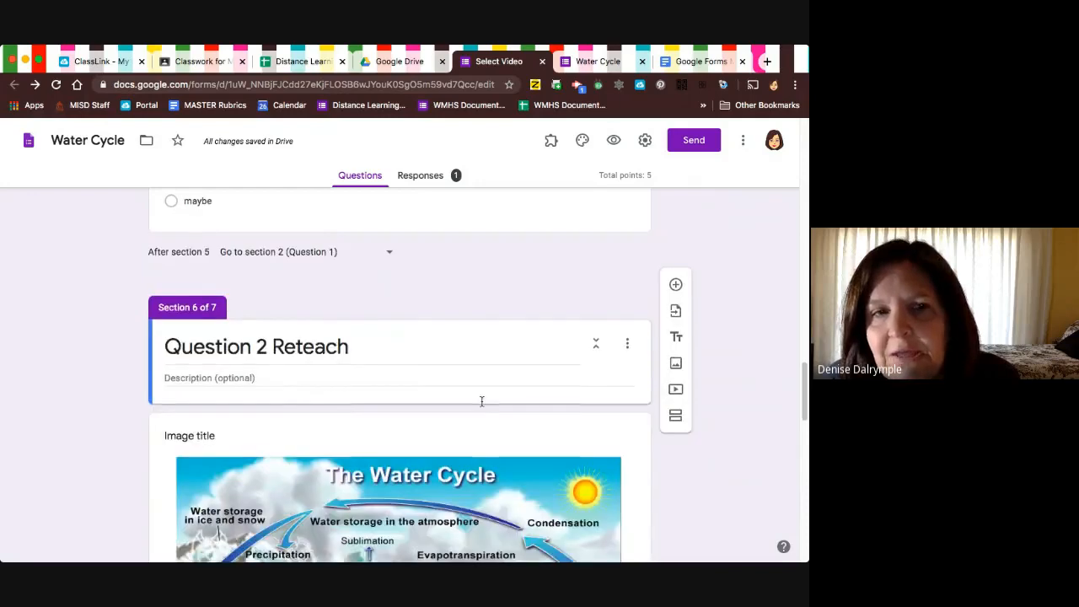
pyautogui.scroll(-5, 481, 405)
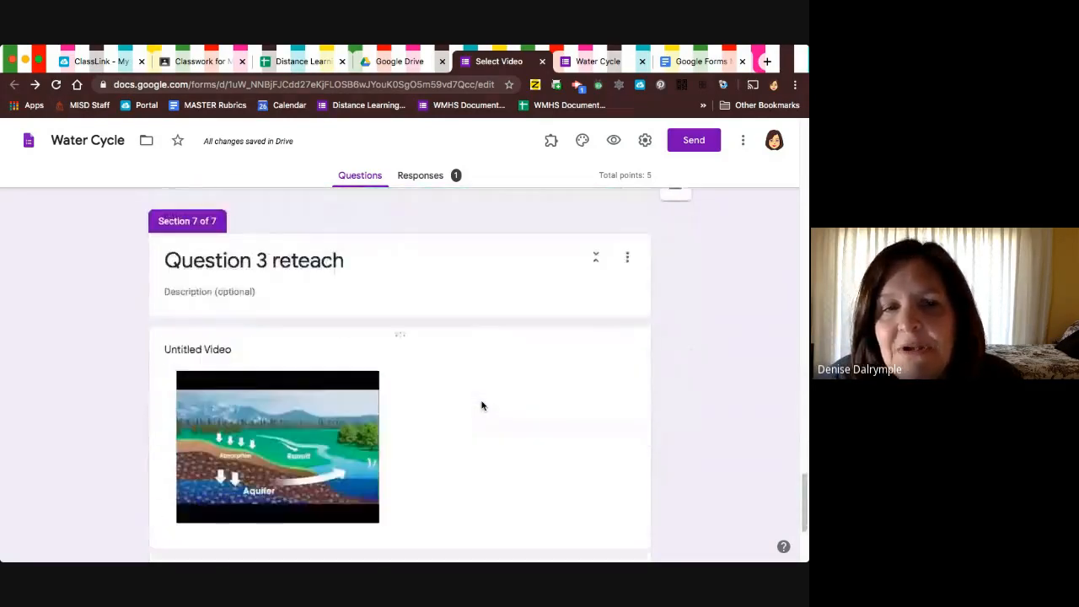
pyautogui.click(537, 480)
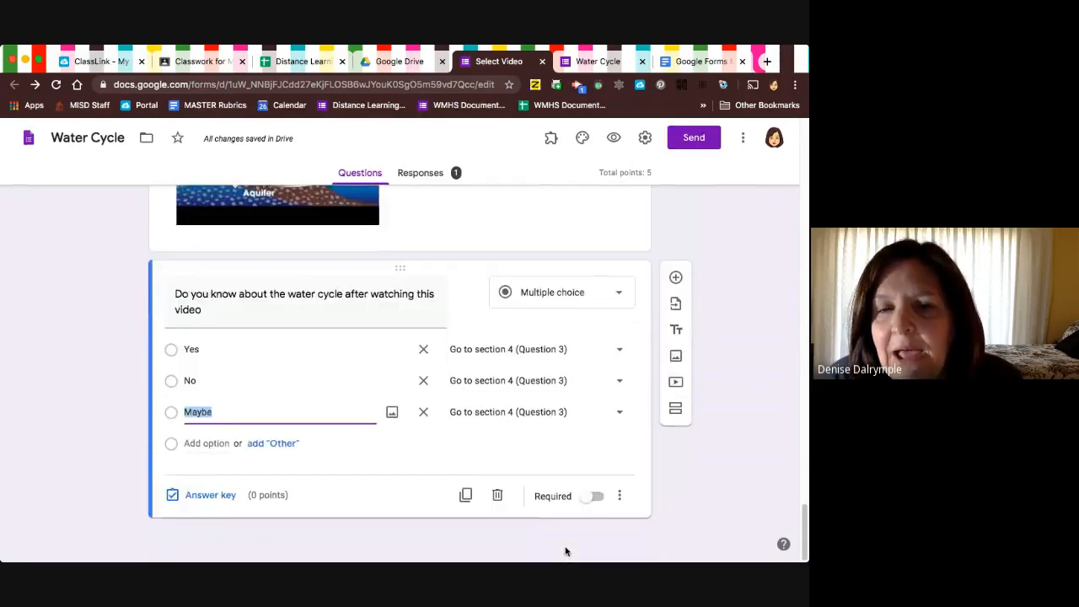
pyautogui.click(622, 499)
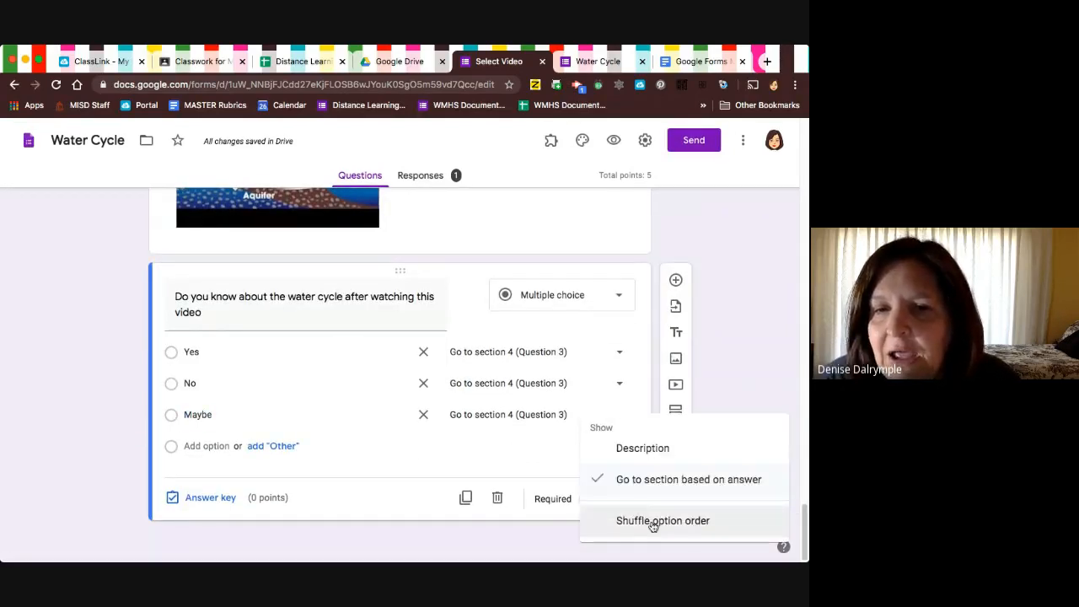
pyautogui.click(509, 534)
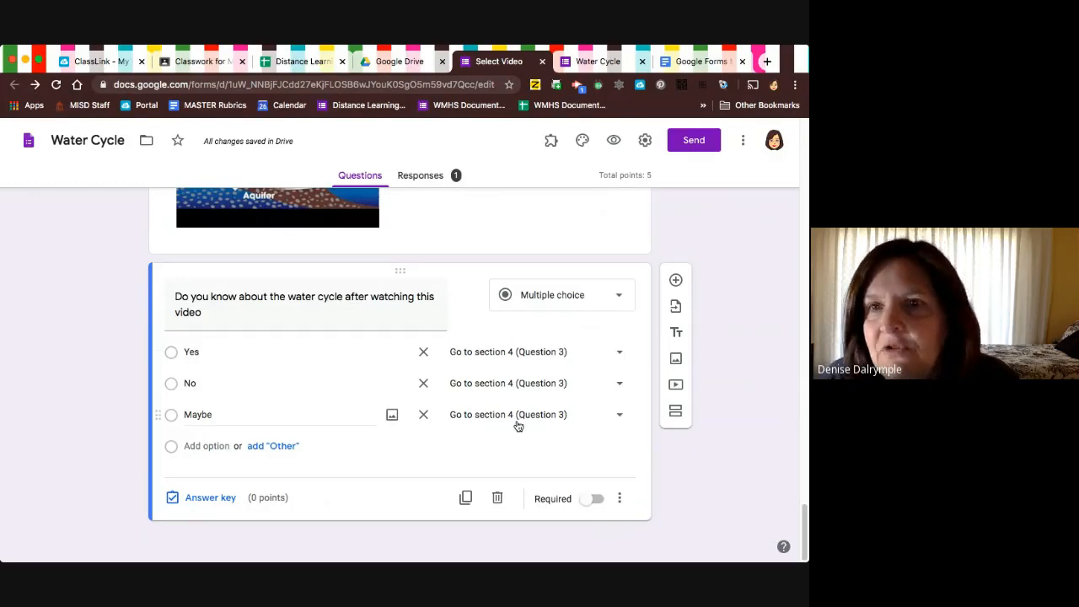
pyautogui.click(619, 417)
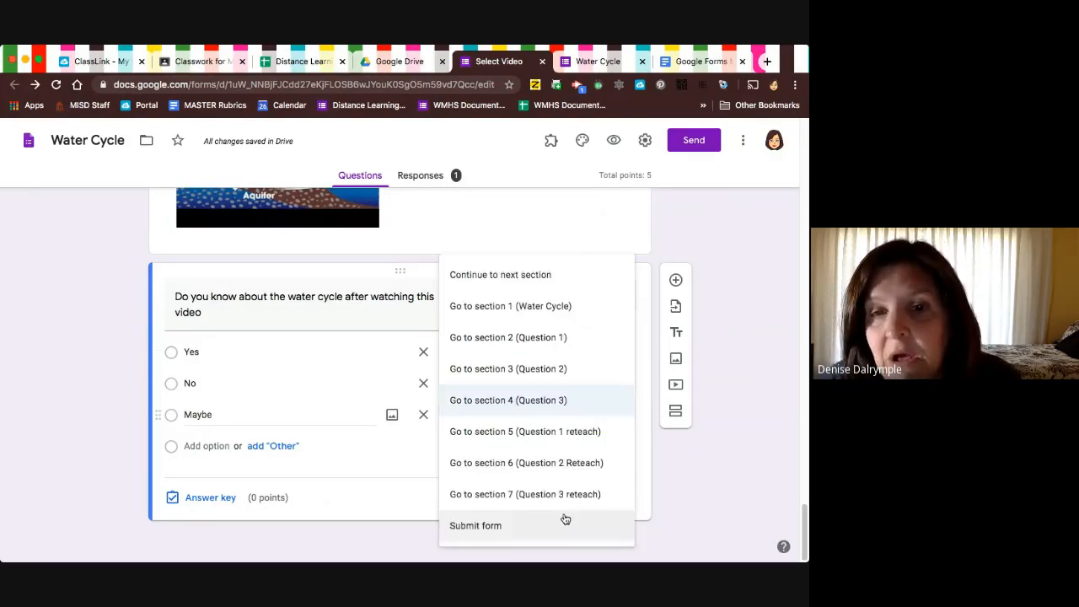
pyautogui.click(708, 493)
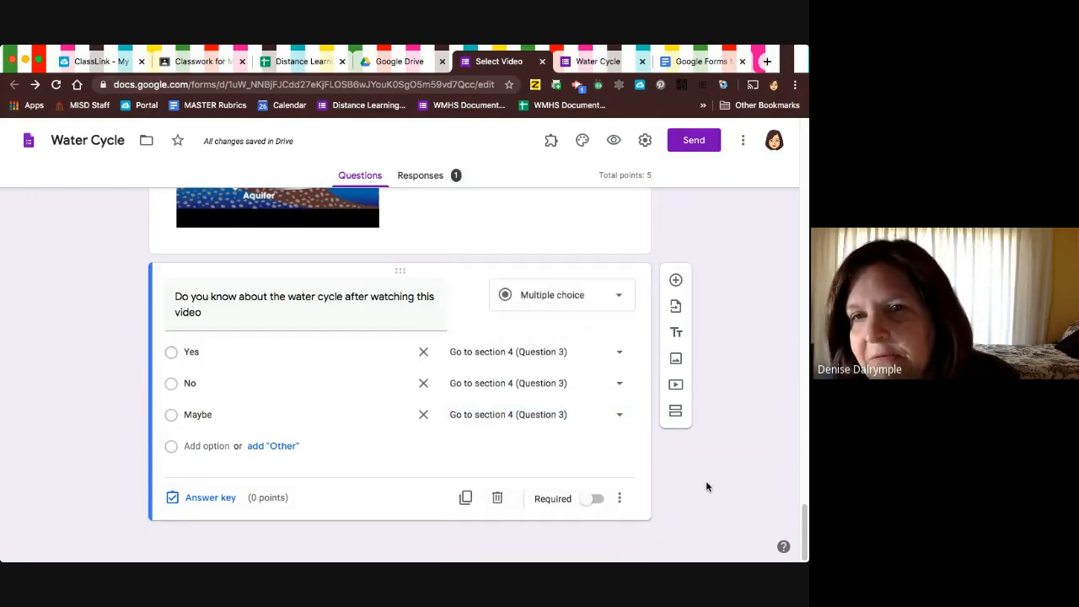
# Open Question 3 about water flowing down for editing and check where each answer sends respondents.
pyautogui.scroll(10, 705, 480)
pyautogui.scroll(10, 679, 480)
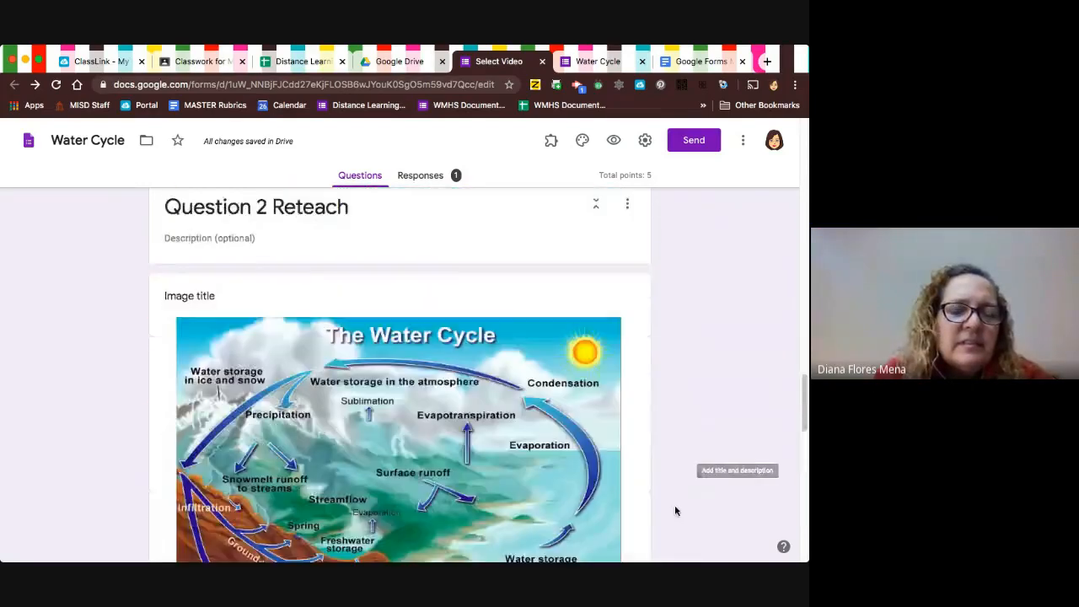
pyautogui.scroll(10, 676, 480)
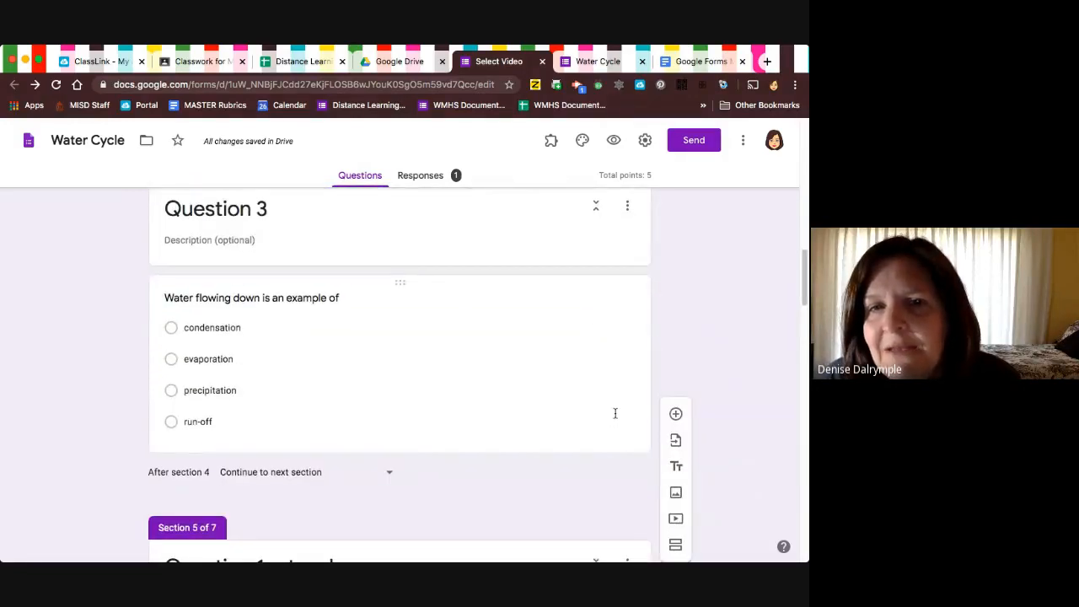
pyautogui.click(615, 413)
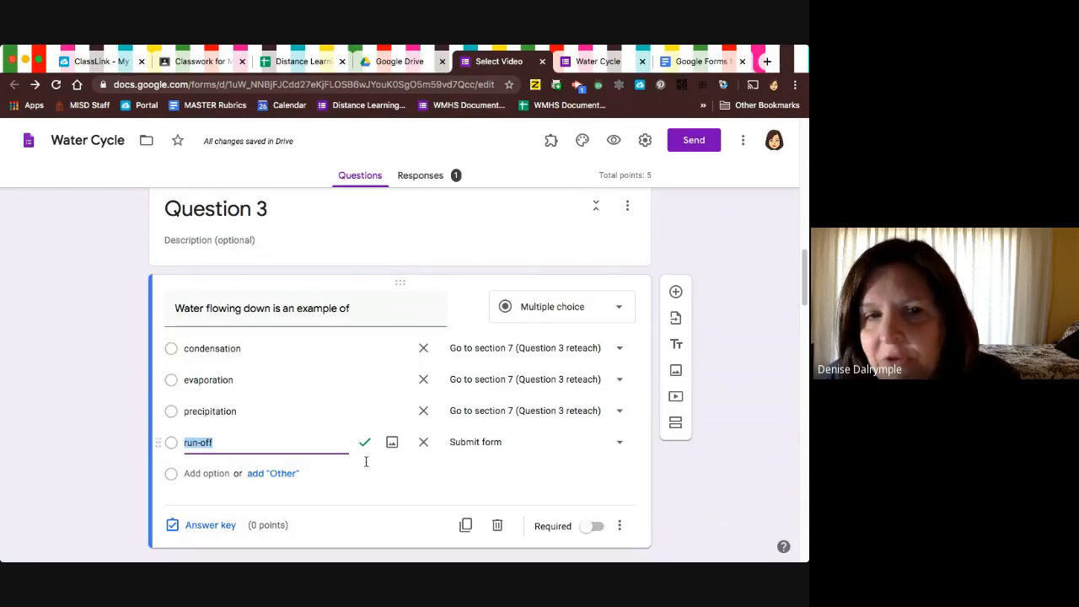
pyautogui.click(706, 477)
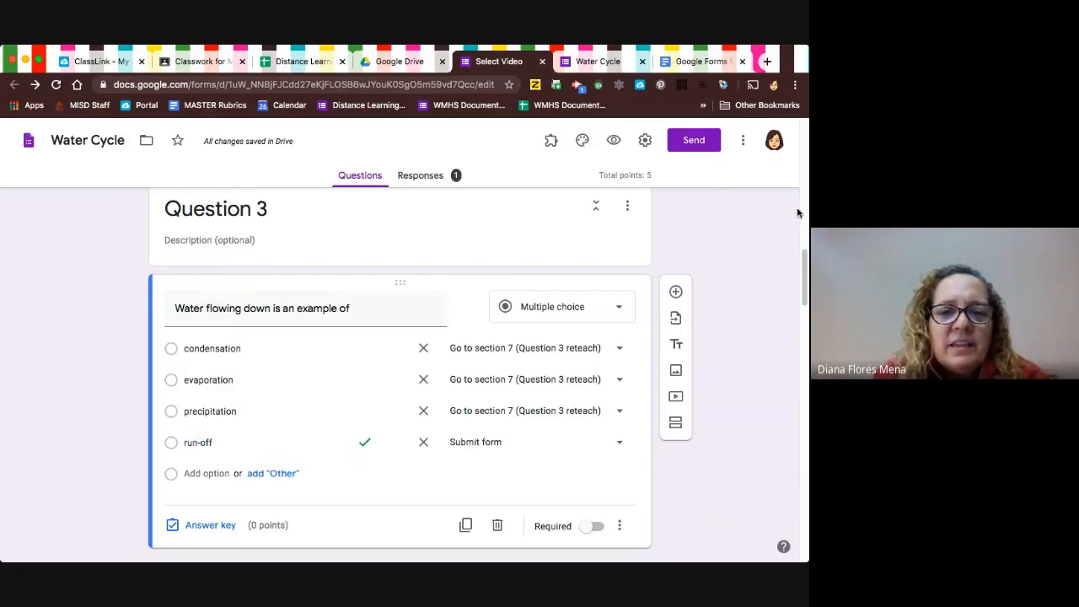
pyautogui.moveTo(570, 228); pyautogui.dragTo(356, 221)
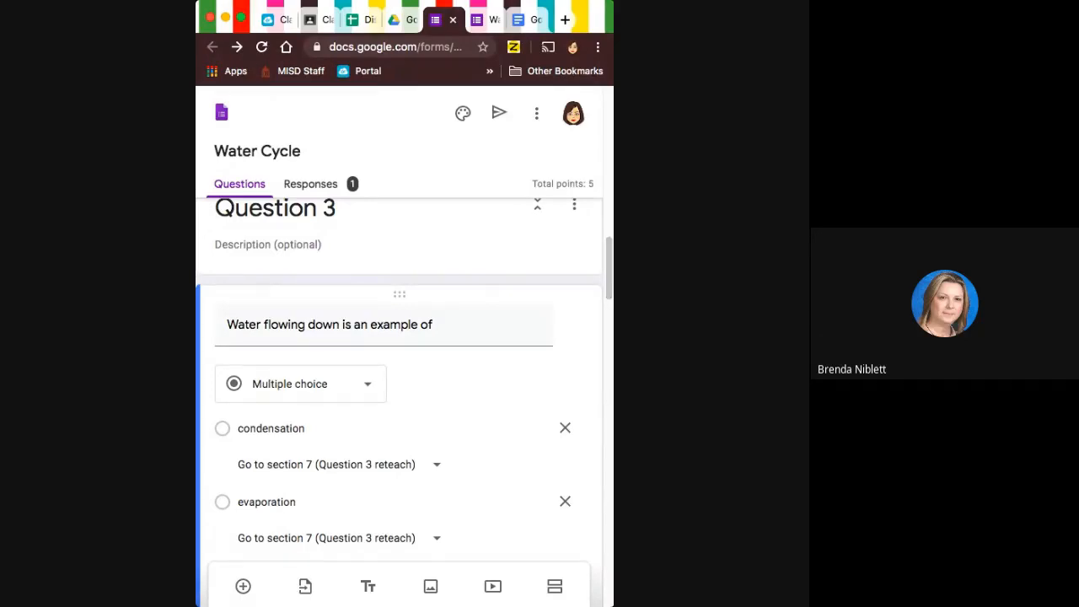
pyautogui.moveTo(613, 394); pyautogui.dragTo(807, 374)
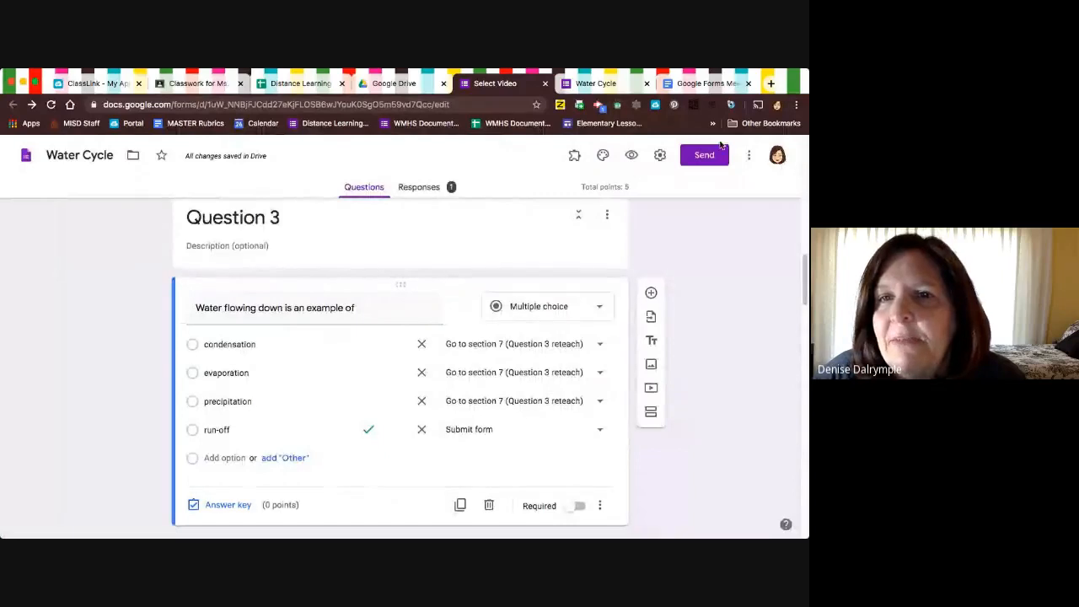
# Try adding a collaborator by entering the person's name in the sharing settings and checking the permission choices, and cancel the invitation.
pyautogui.click(749, 156)
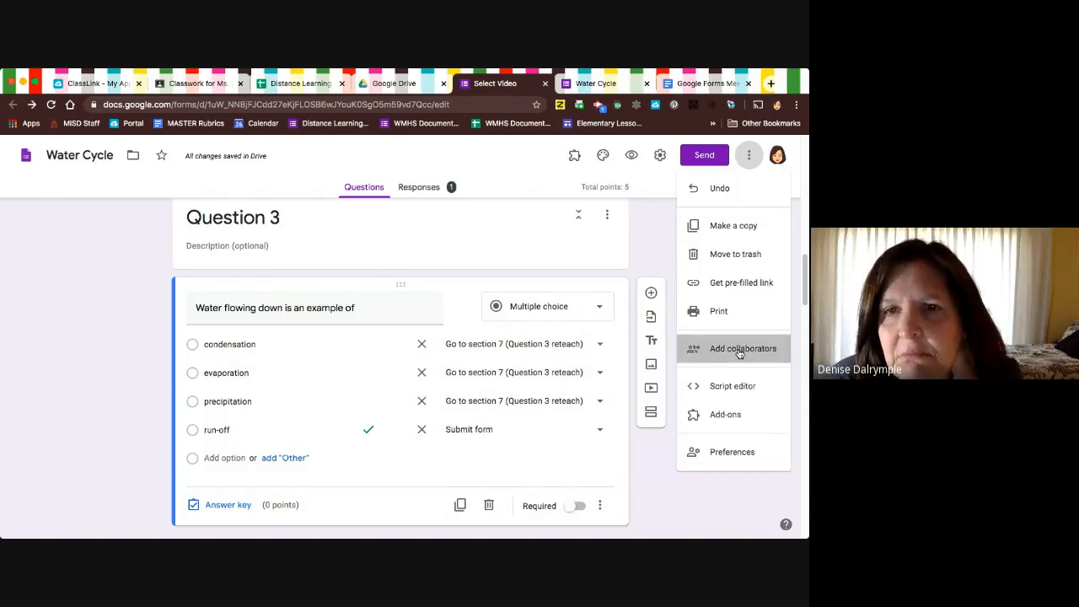
pyautogui.click(739, 353)
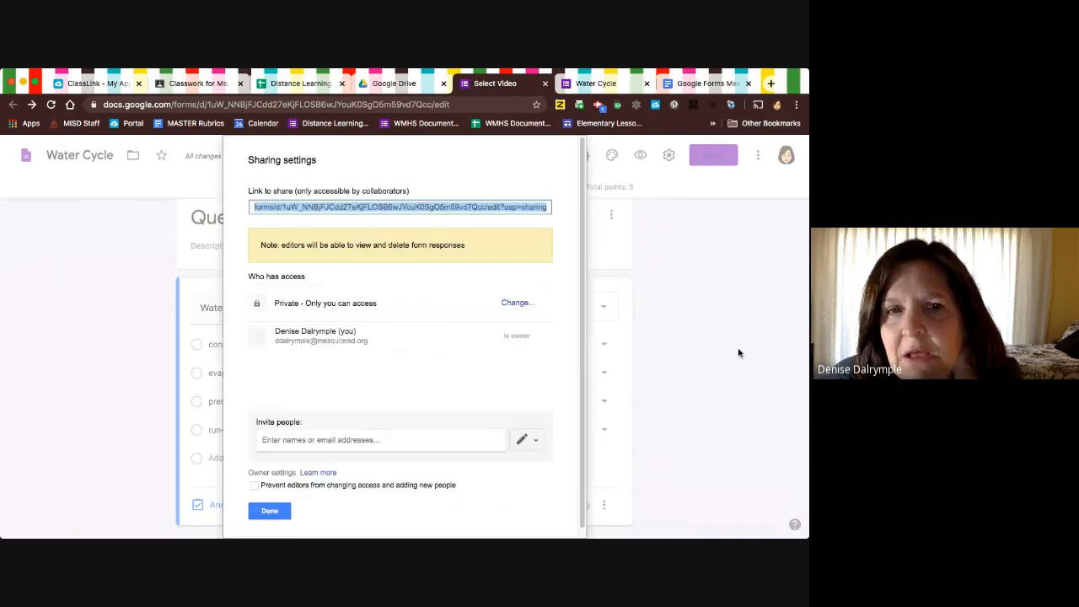
pyautogui.click(409, 435)
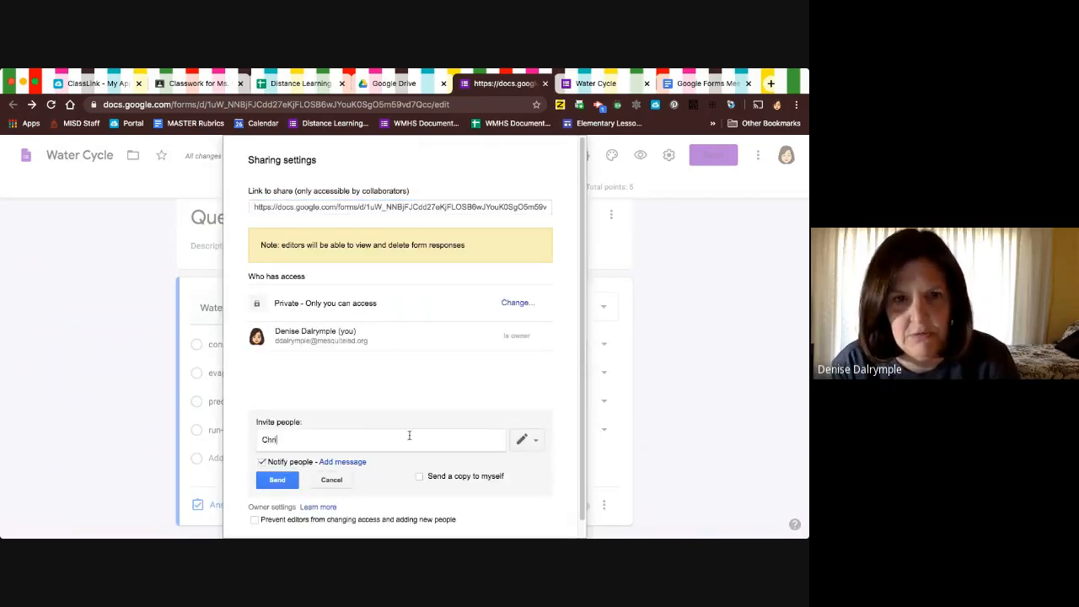
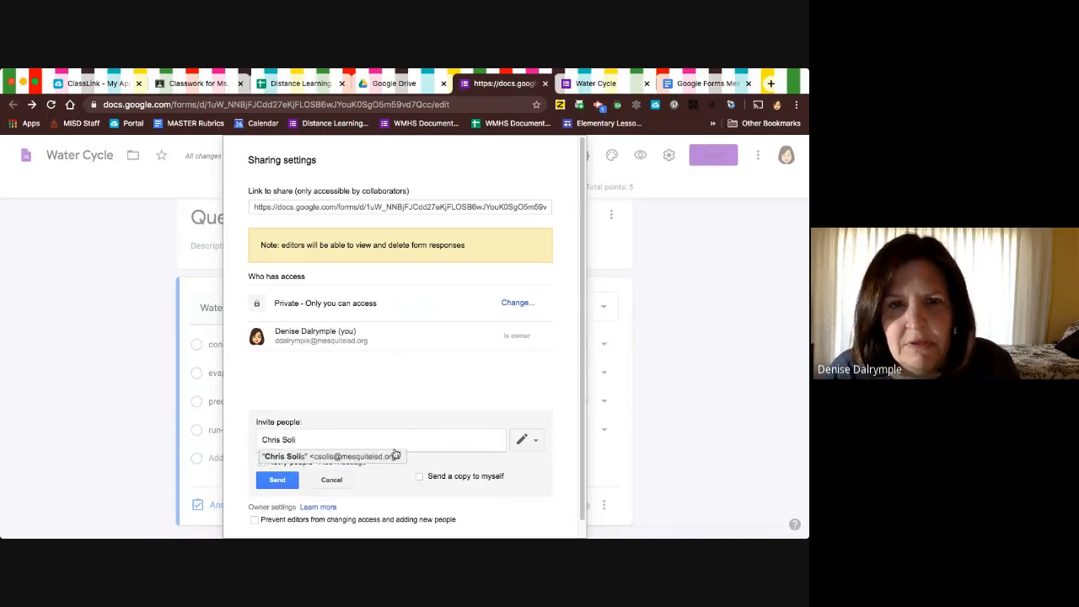
pyautogui.click(377, 456)
pyautogui.click(531, 440)
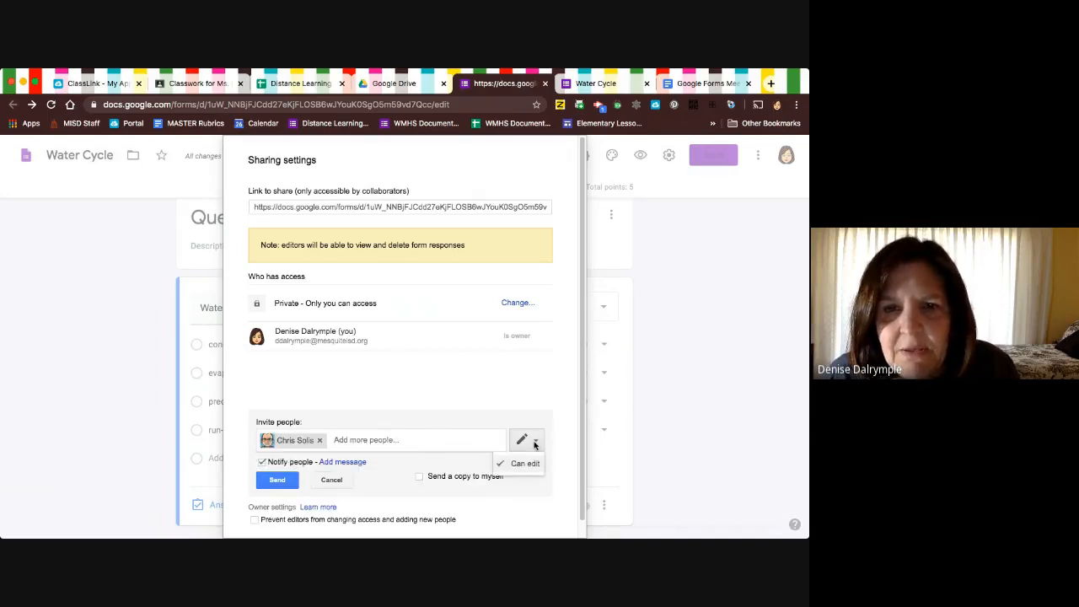
pyautogui.click(520, 490)
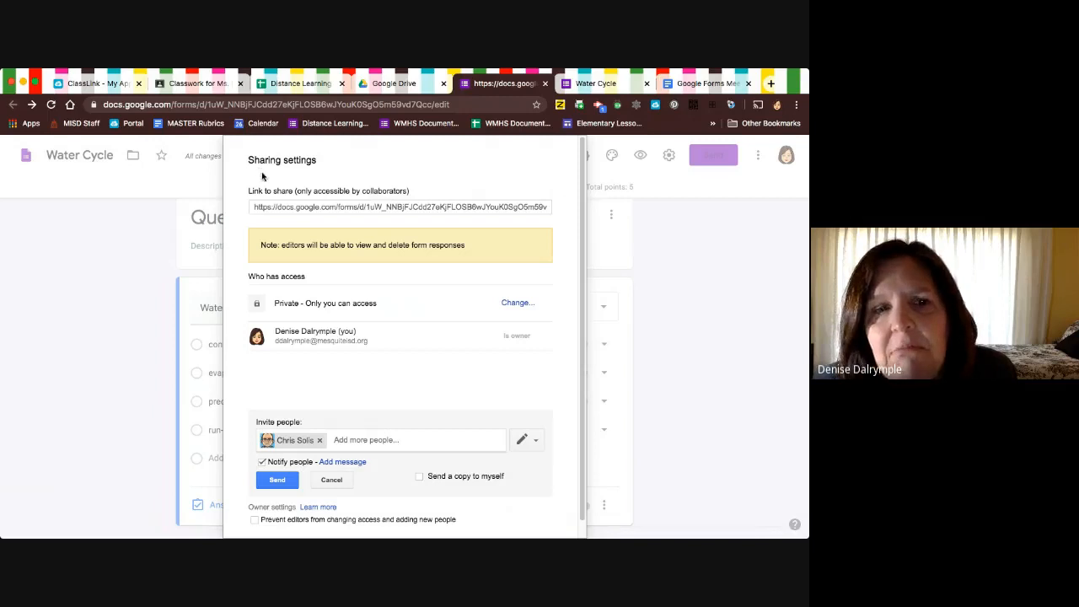
pyautogui.click(331, 481)
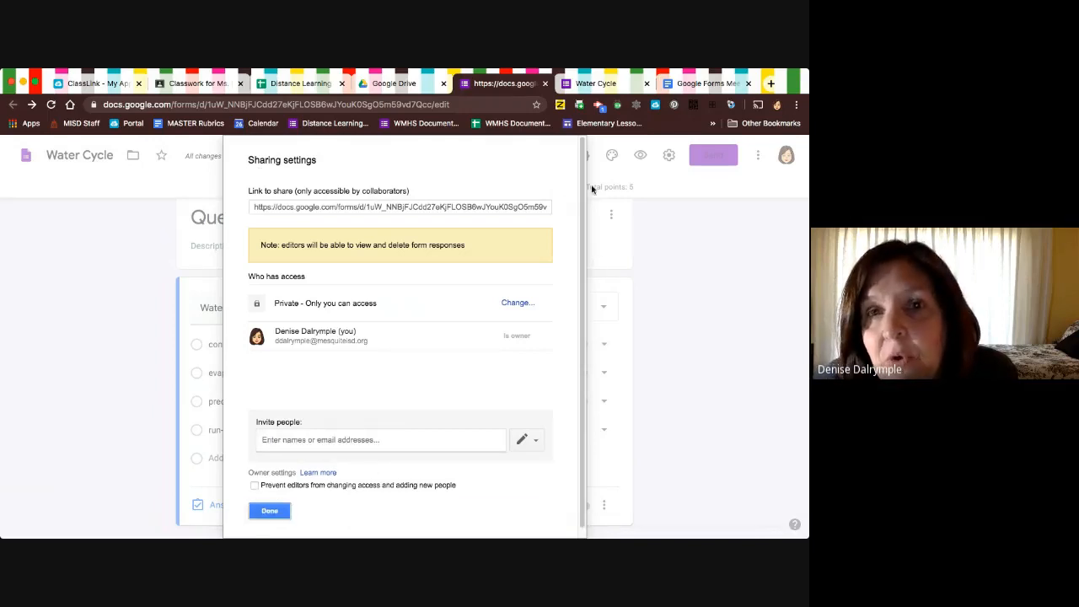
pyautogui.click(270, 511)
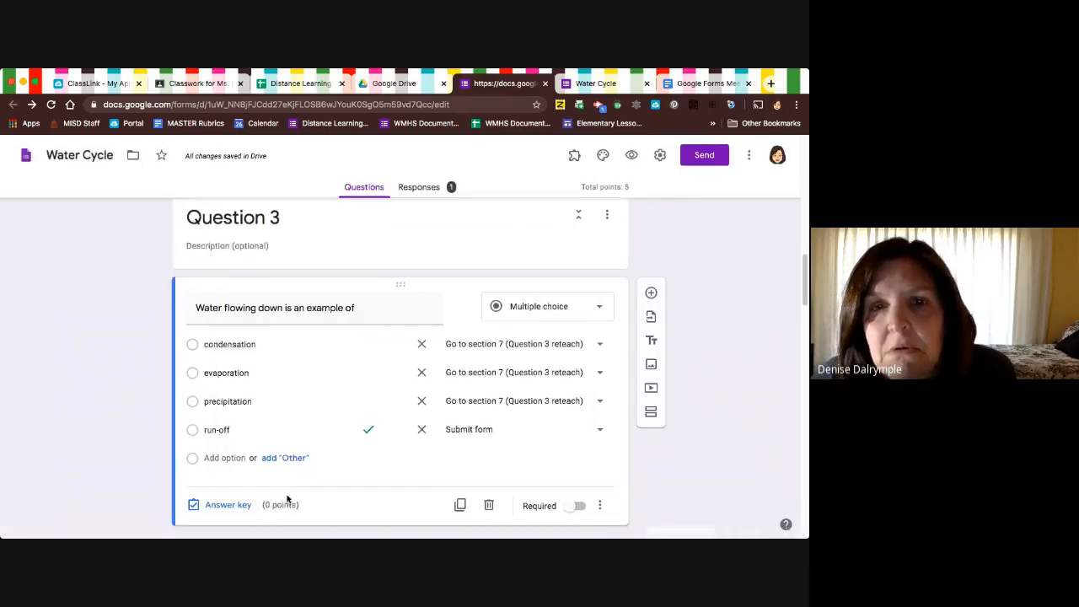
pyautogui.click(747, 157)
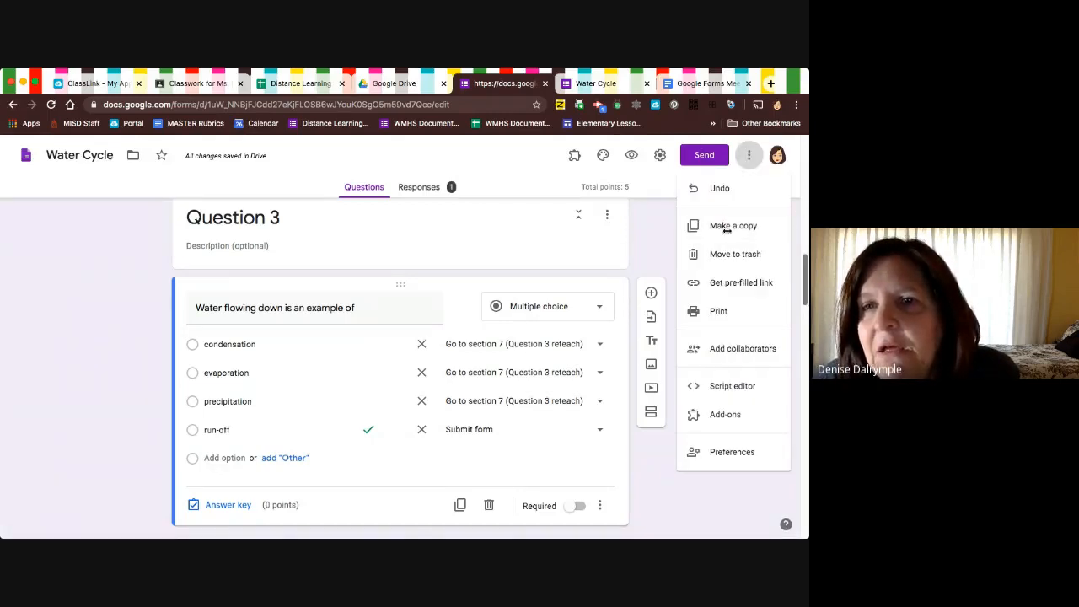
pyautogui.moveTo(727, 231); pyautogui.dragTo(605, 238)
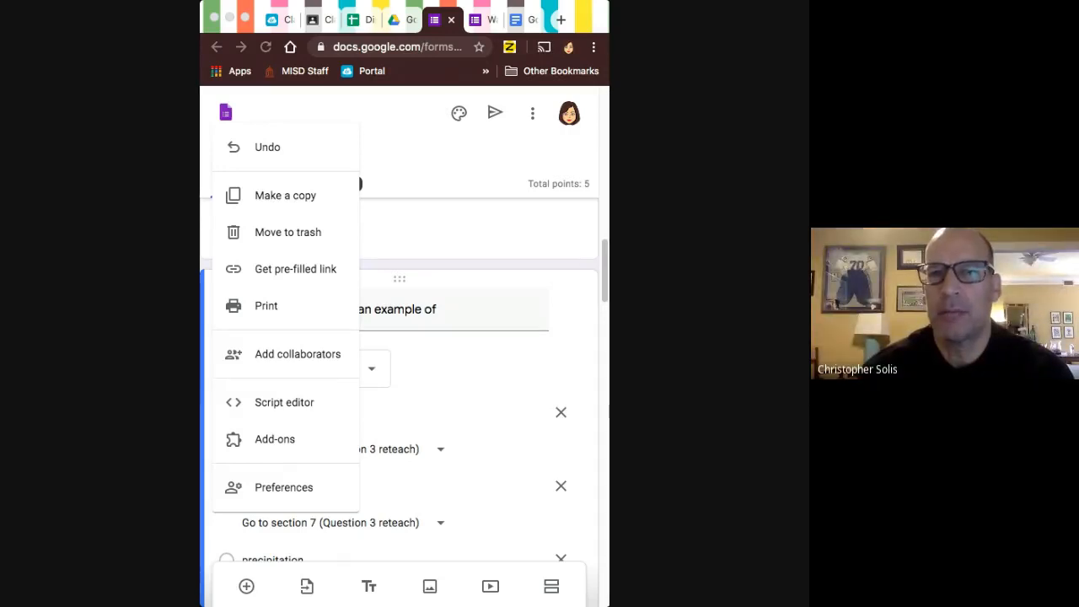
pyautogui.click(388, 108)
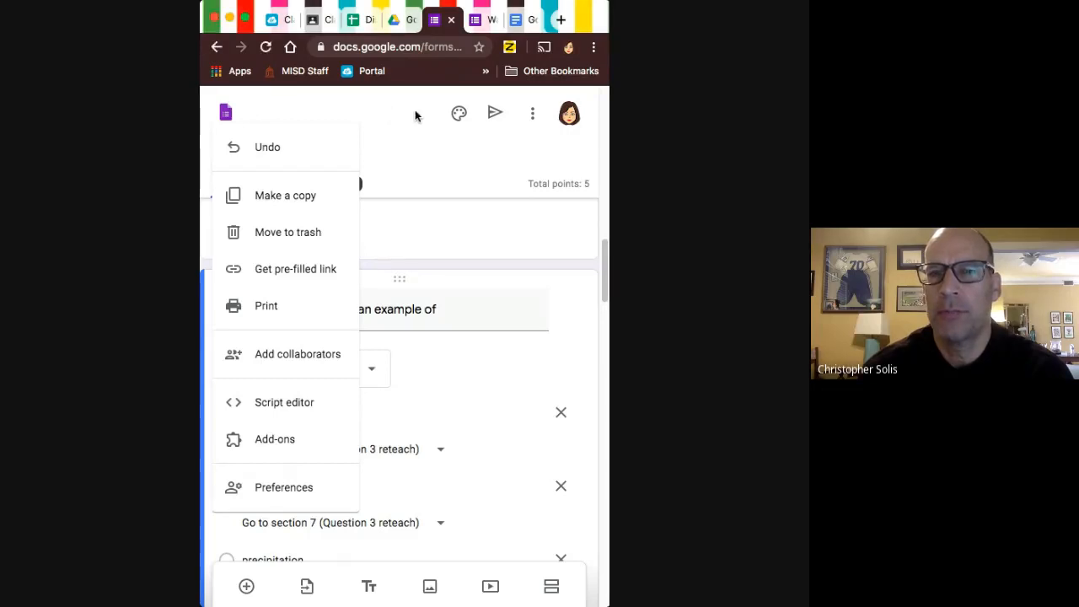
pyautogui.moveTo(607, 167); pyautogui.dragTo(807, 188)
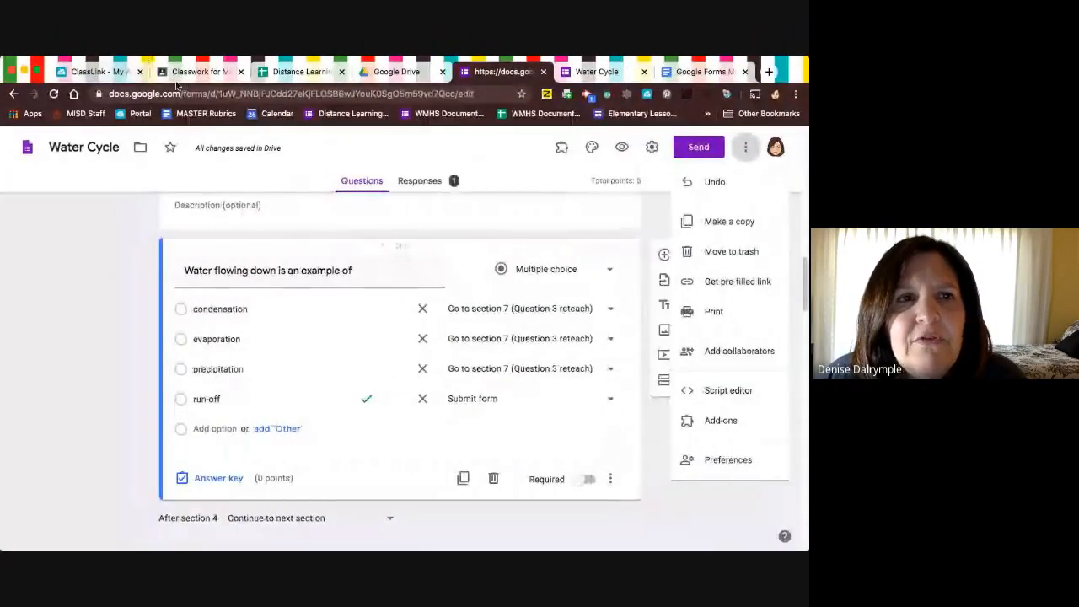
# Switch to Google Drive to view the recent files, and return to the Water Cycle form editor.
pyautogui.click(394, 71)
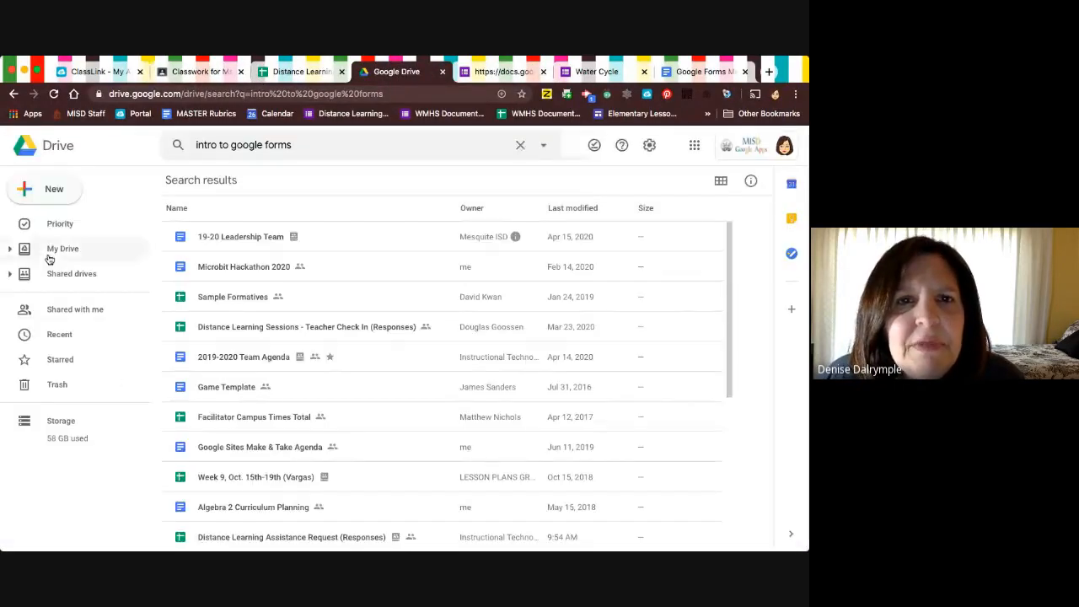
pyautogui.click(58, 335)
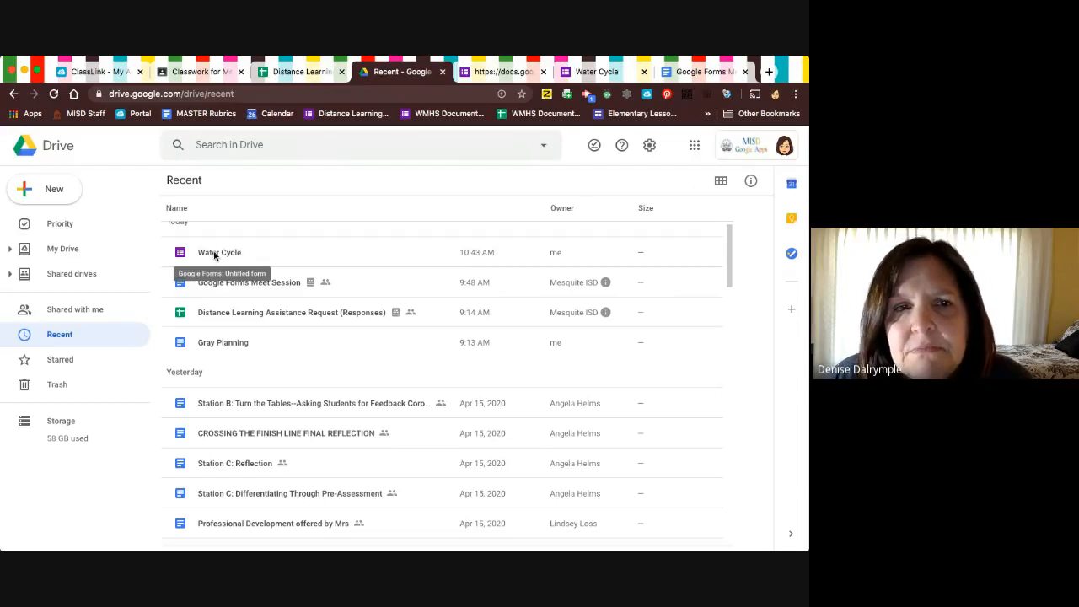
pyautogui.click(599, 72)
pyautogui.click(497, 72)
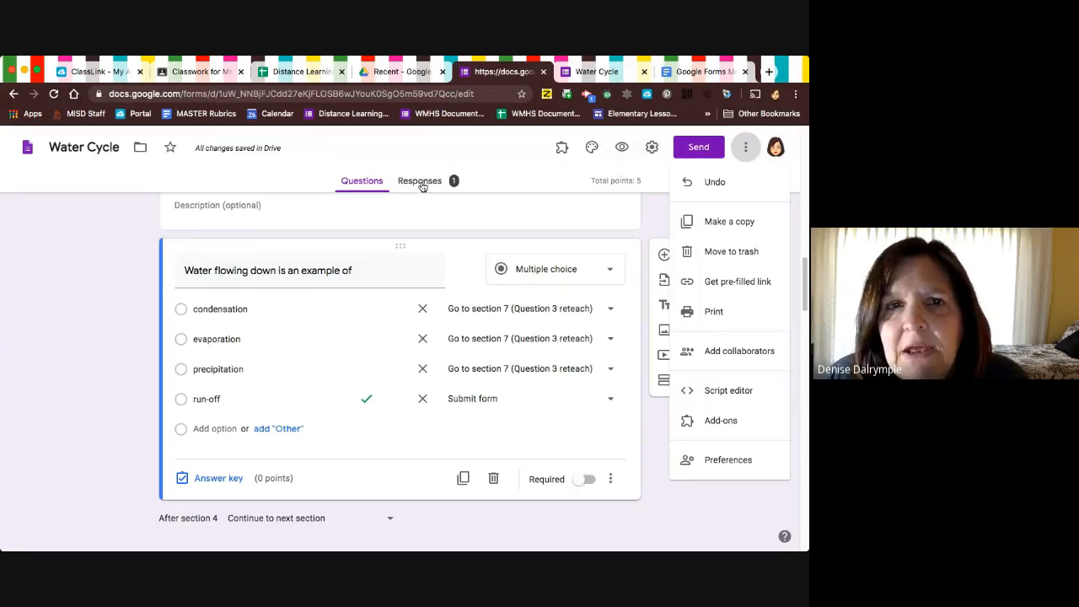
# Create a new spreadsheet named Water Cycle (Responses) for the form's responses, and view the recent files in Google Drive.
pyautogui.scroll(1, 425, 194)
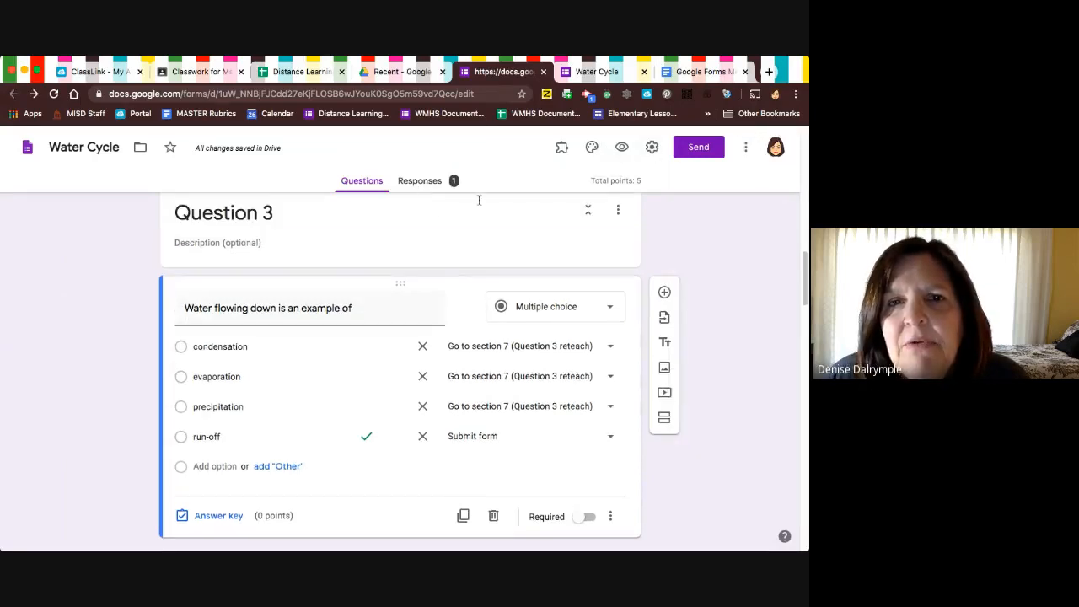
pyautogui.click(429, 183)
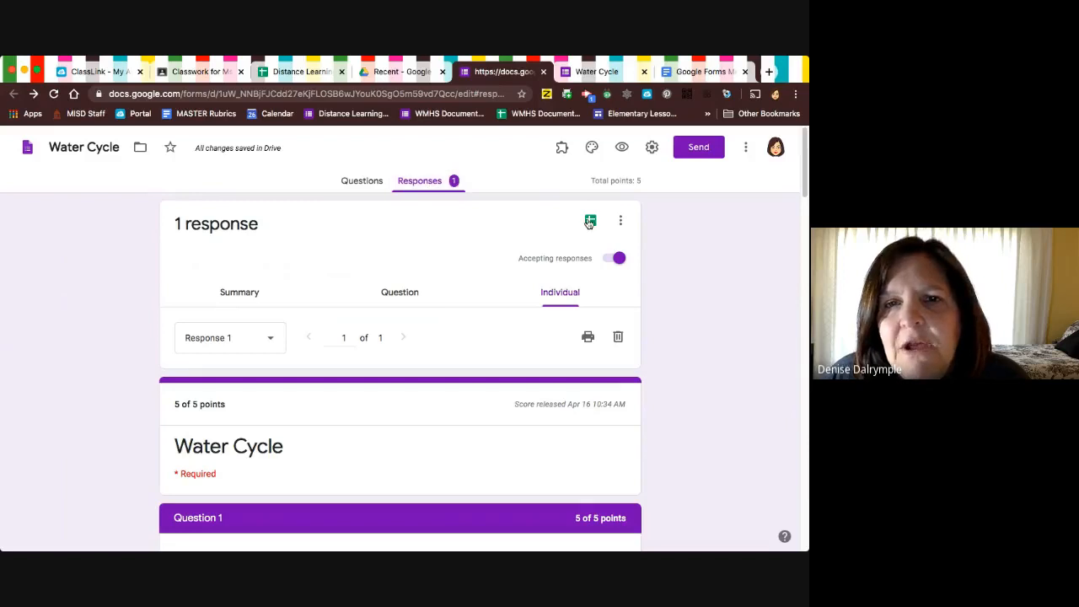
pyautogui.click(590, 221)
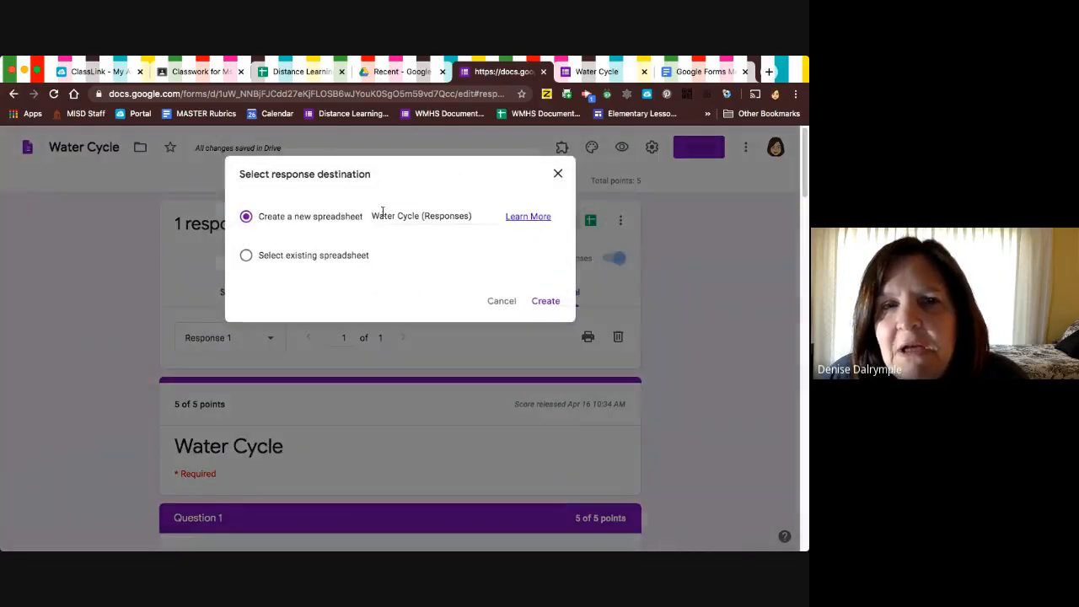
pyautogui.click(546, 301)
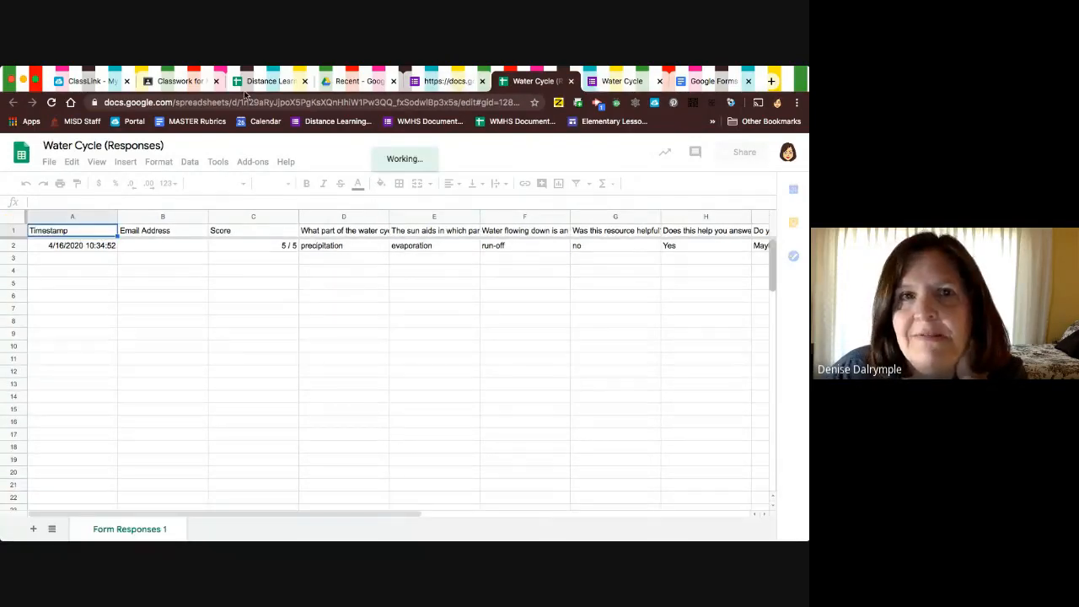
pyautogui.click(358, 81)
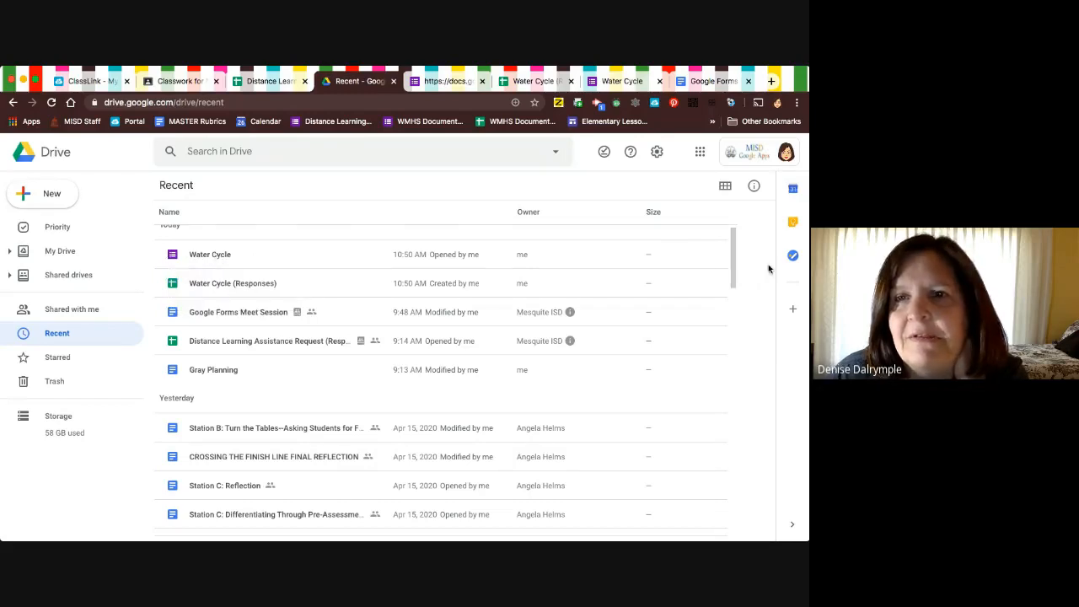
pyautogui.moveTo(792, 361); pyautogui.dragTo(527, 374)
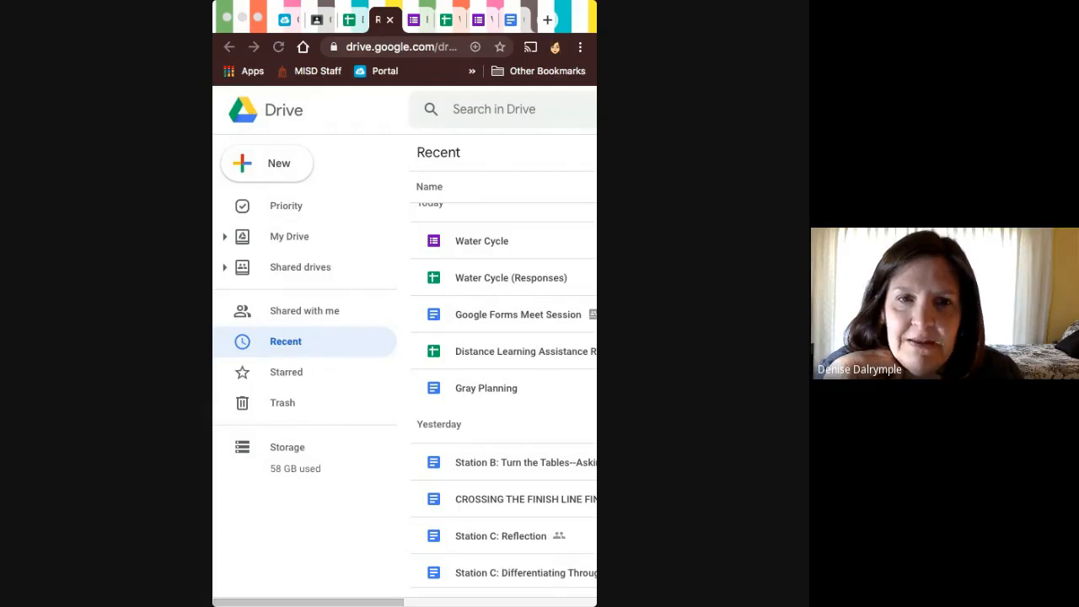
pyautogui.click(349, 126)
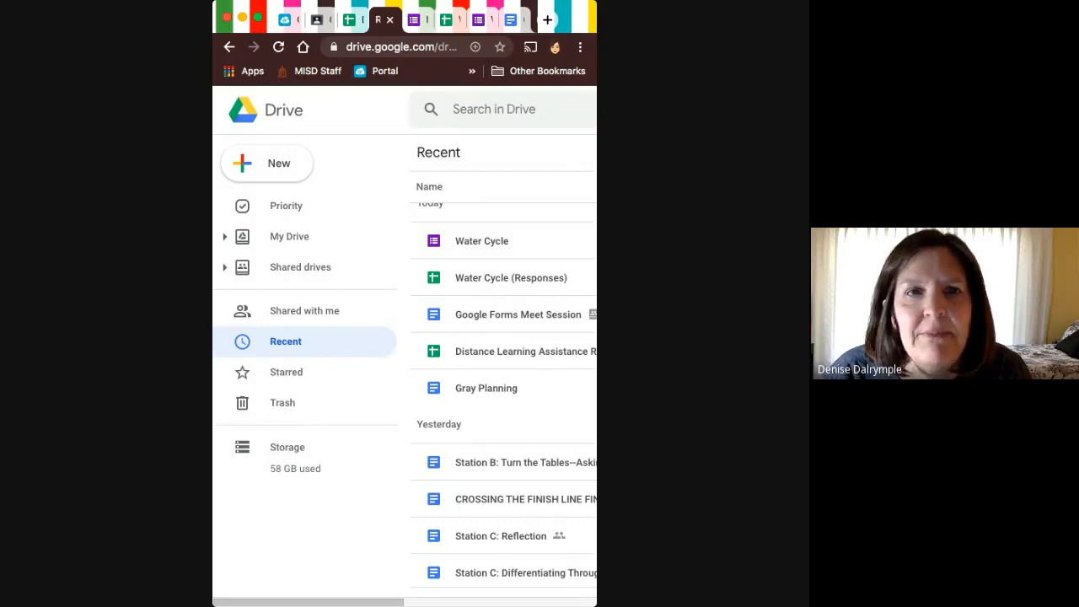
pyautogui.moveTo(595, 337); pyautogui.dragTo(808, 337)
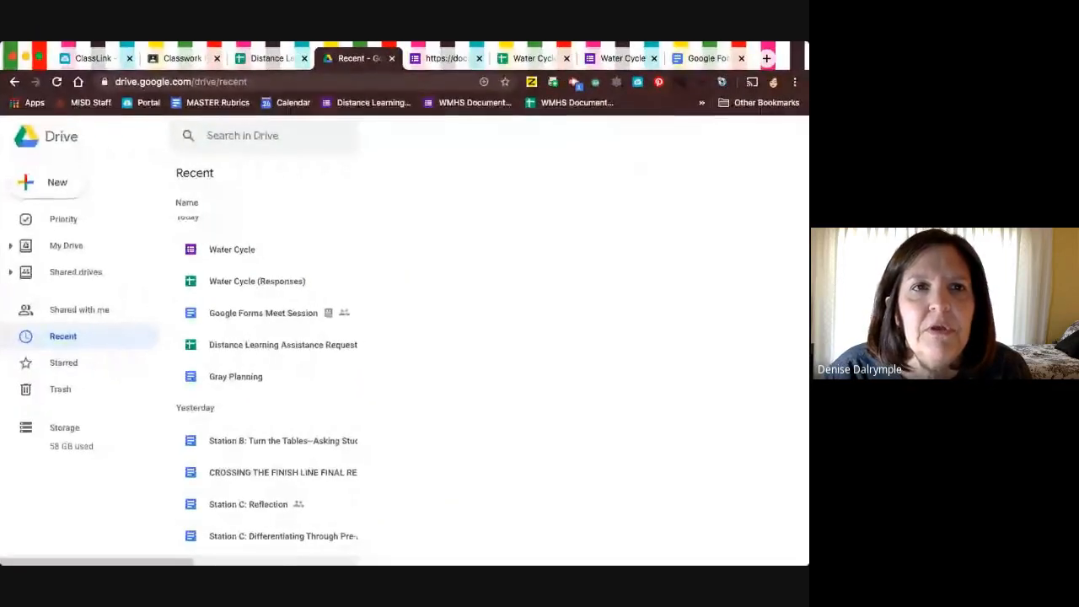
# Switch to Google Classroom and start a quiz assignment in the Zombie Corona Apocolypse class's classwork.
pyautogui.click(181, 58)
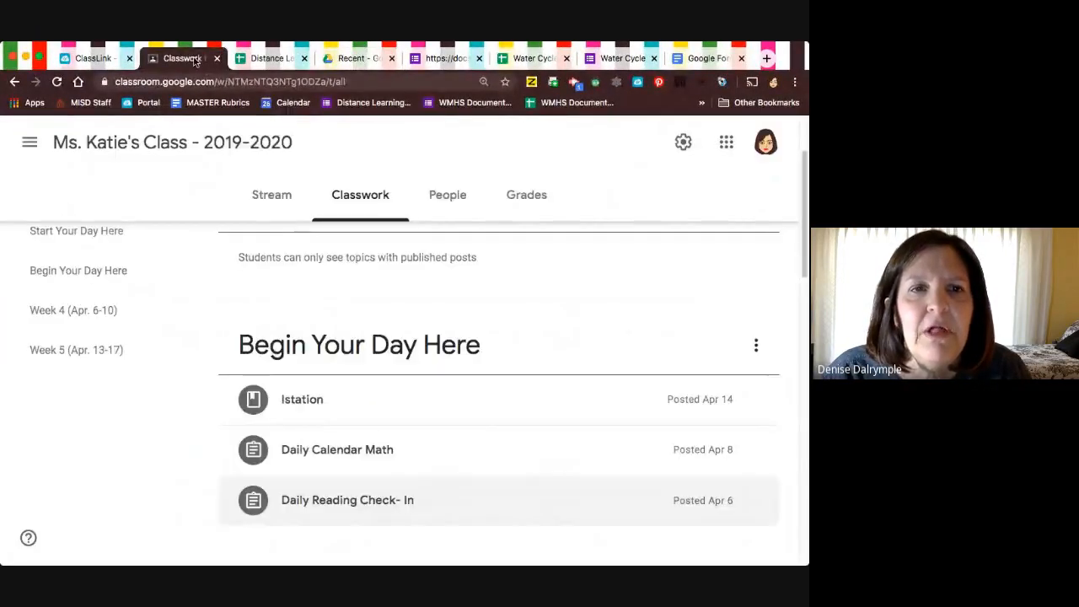
pyautogui.click(30, 142)
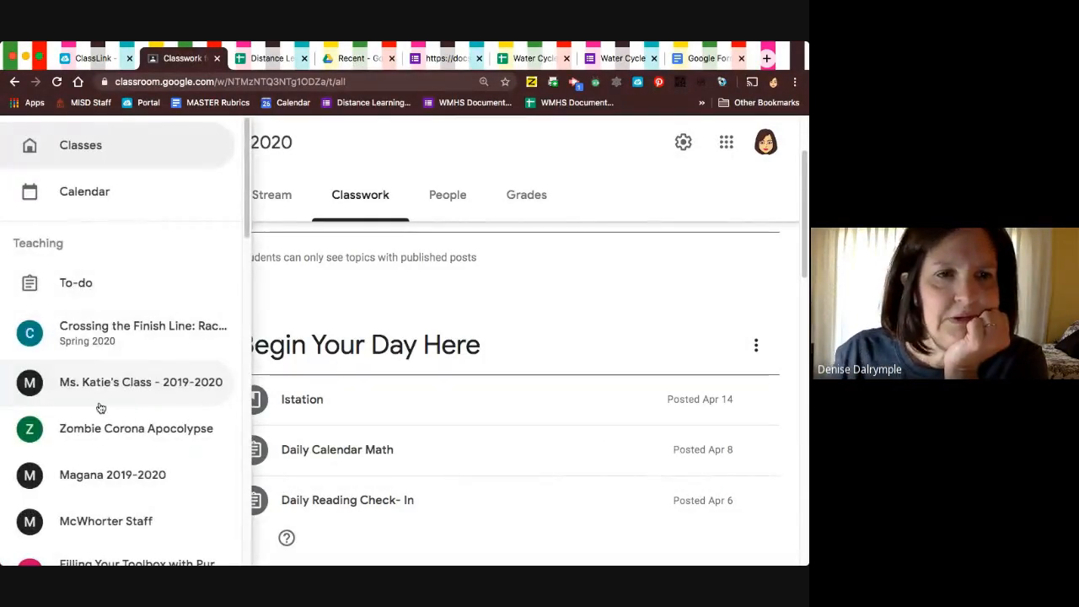
pyautogui.click(123, 426)
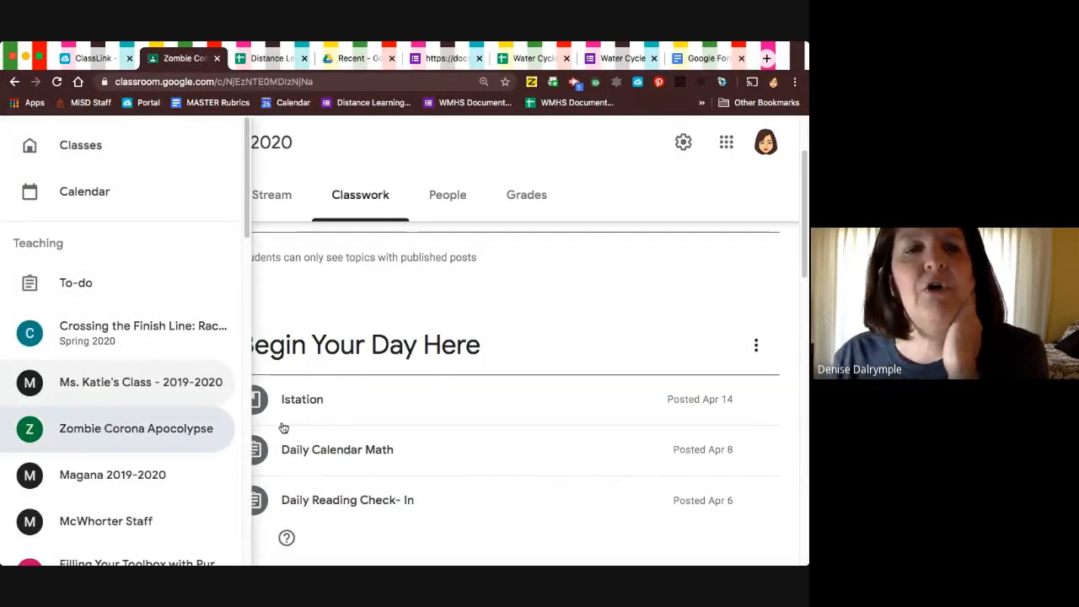
pyautogui.click(347, 196)
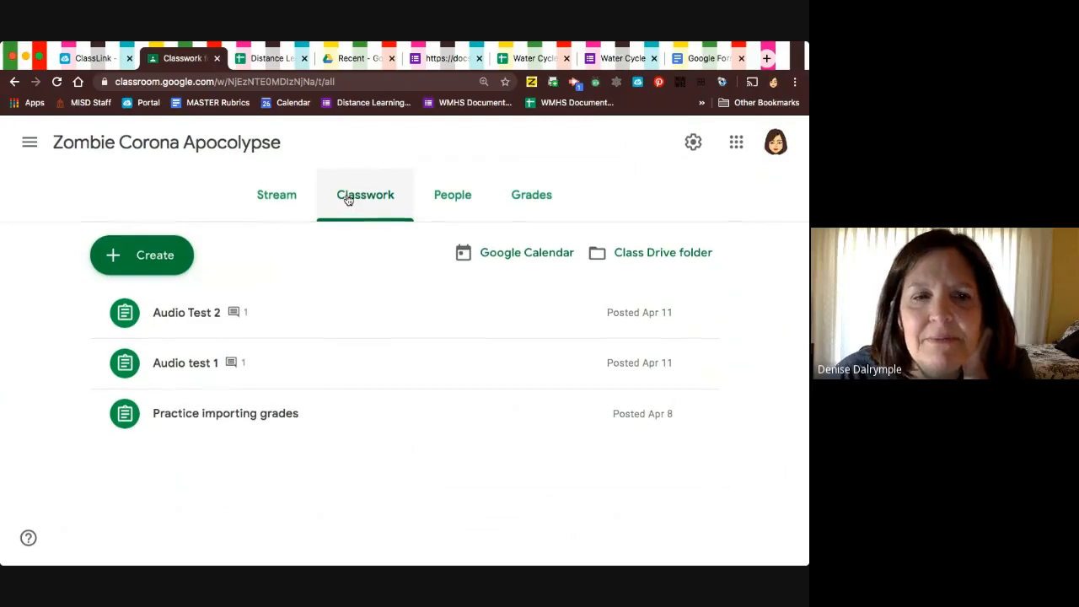
pyautogui.click(144, 257)
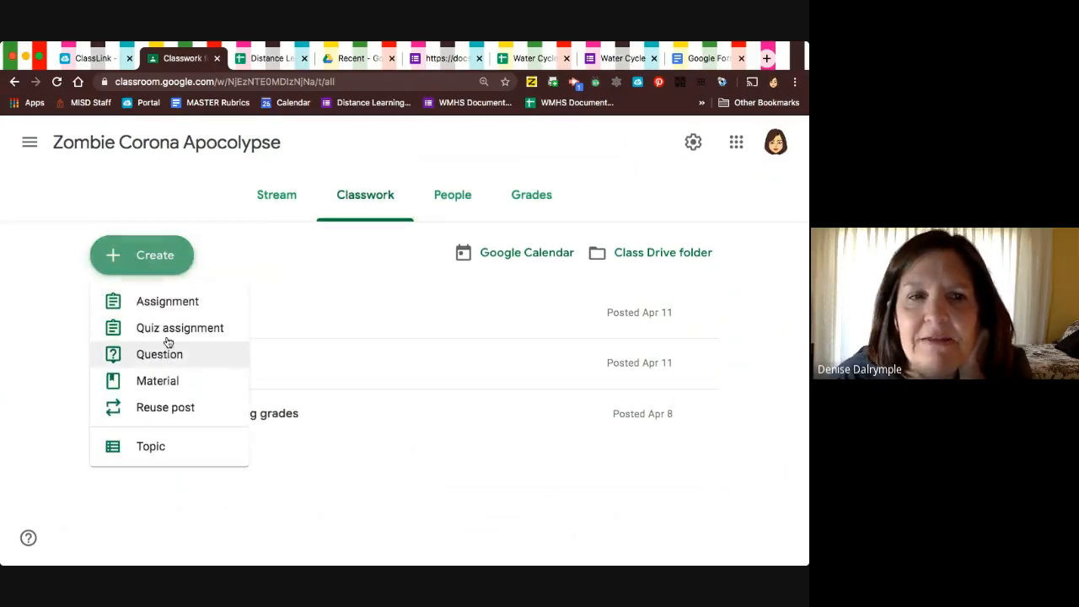
pyautogui.click(166, 330)
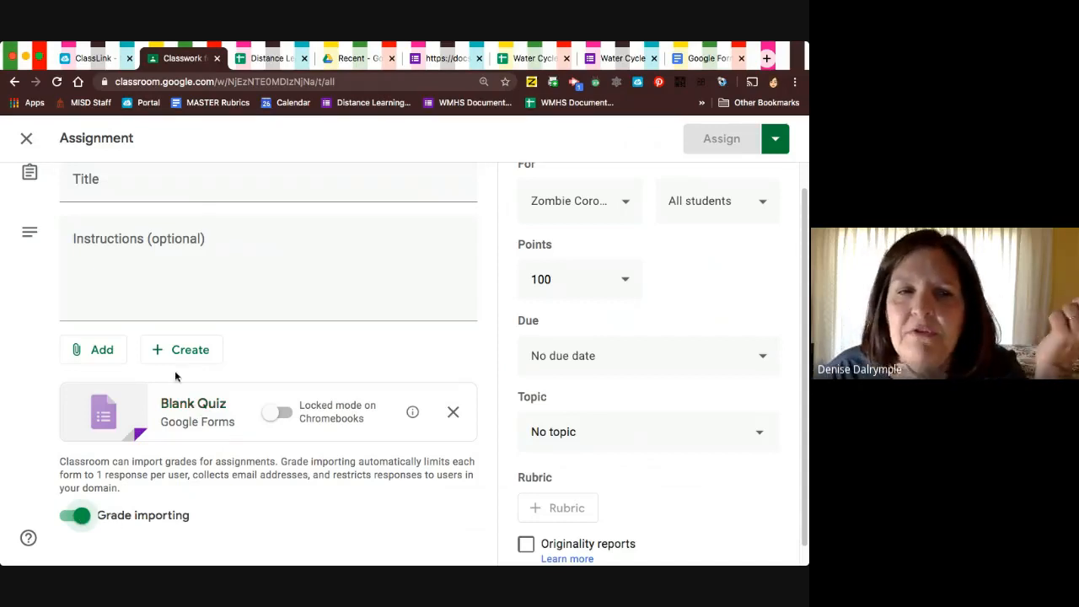
# Open the Blank Quiz form attached to the assignment and view its responses page.
pyautogui.click(166, 408)
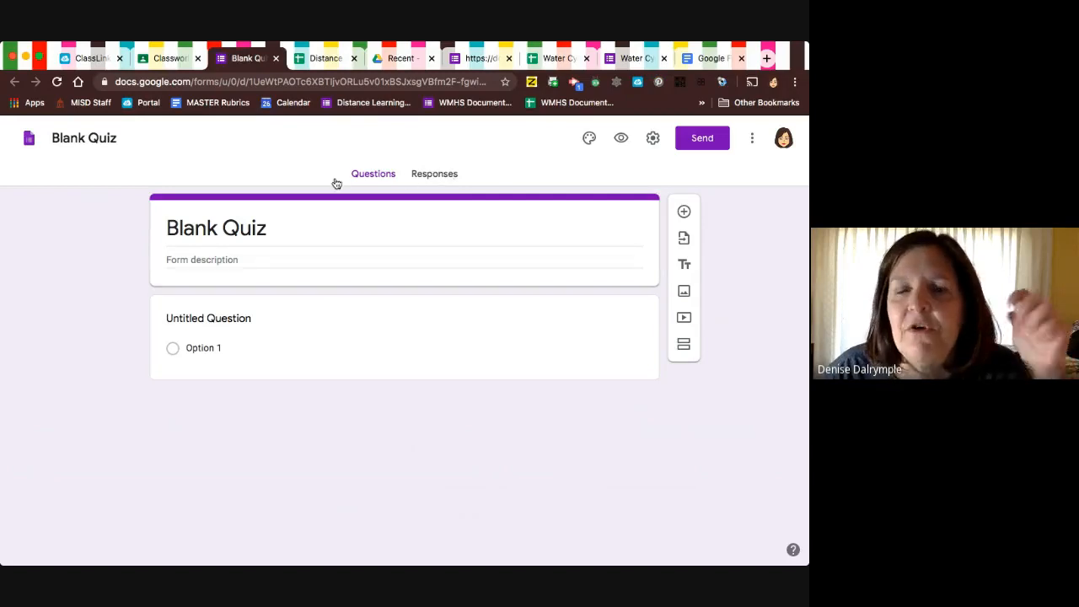
pyautogui.click(434, 175)
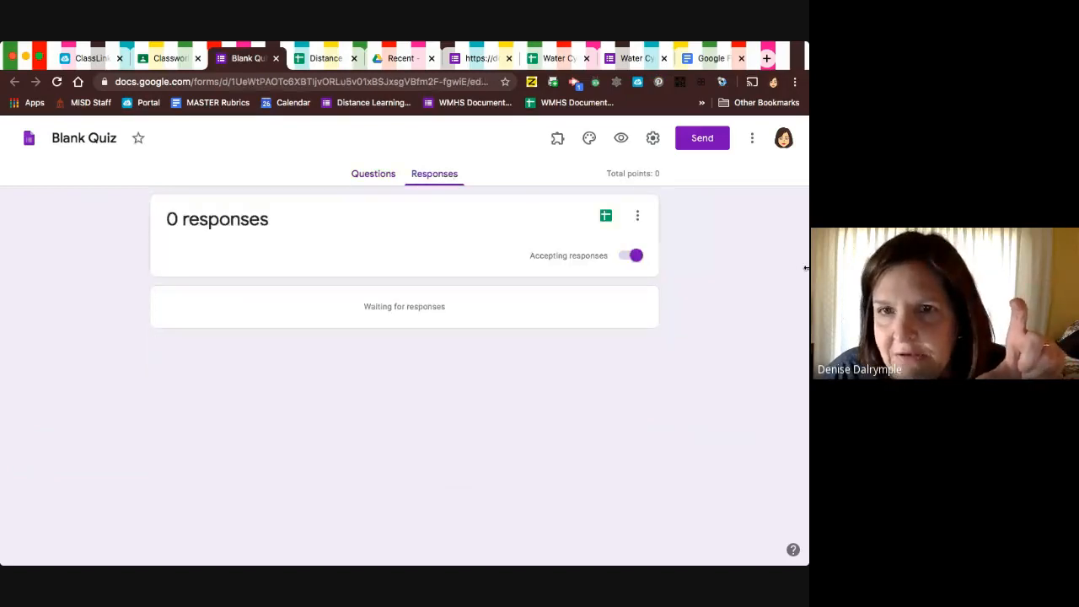
pyautogui.moveTo(806, 267); pyautogui.dragTo(588, 249)
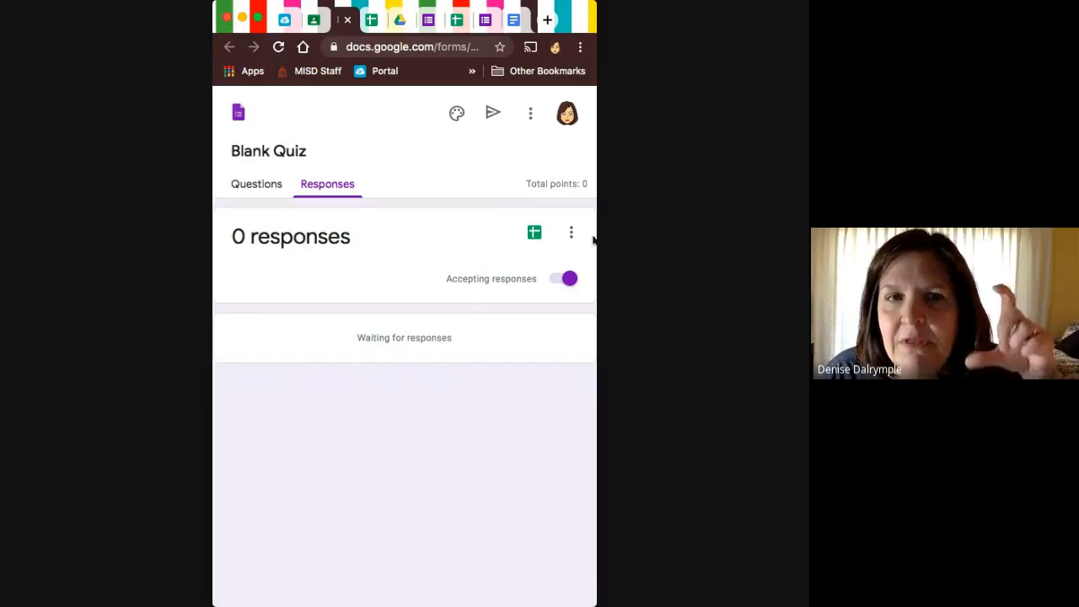
pyautogui.moveTo(595, 236); pyautogui.dragTo(776, 264)
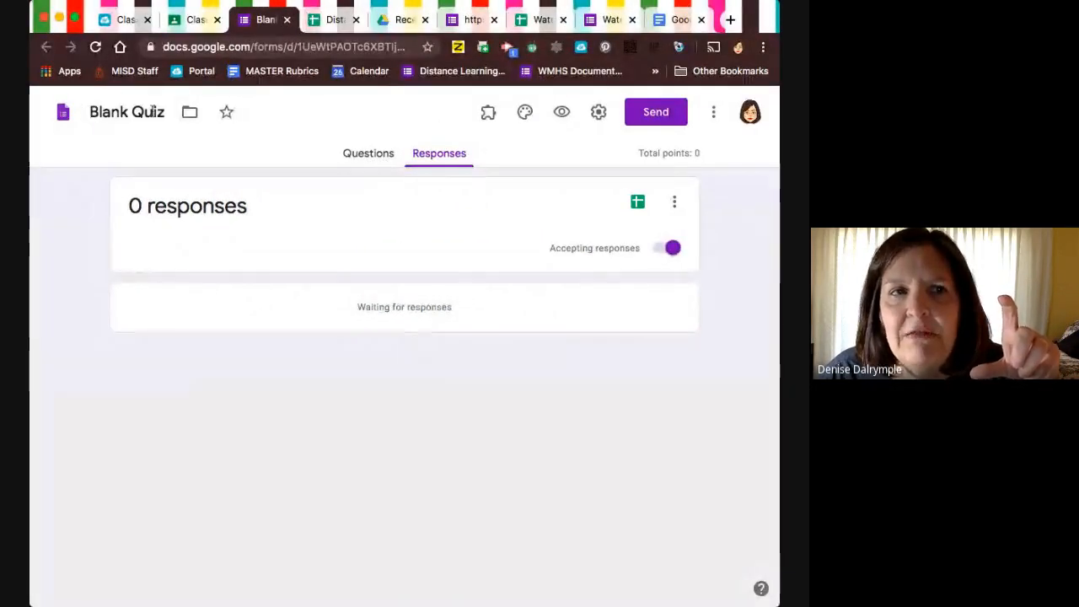
# Return to the Classroom assignment and check the Blank Quiz attachment's locked mode and grade importing options.
pyautogui.click(190, 19)
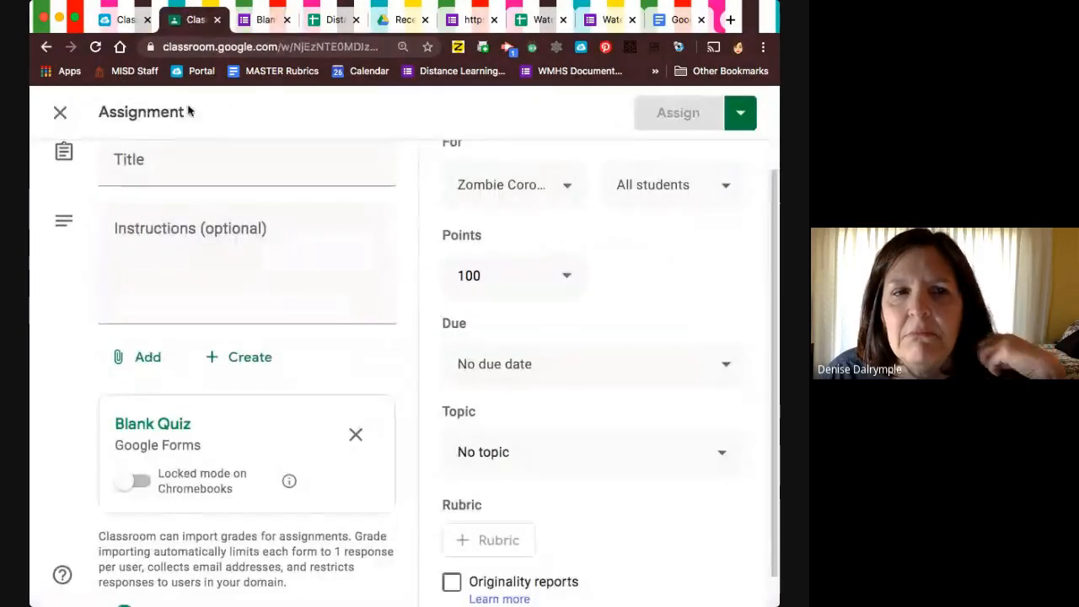
pyautogui.scroll(-1, 160, 430)
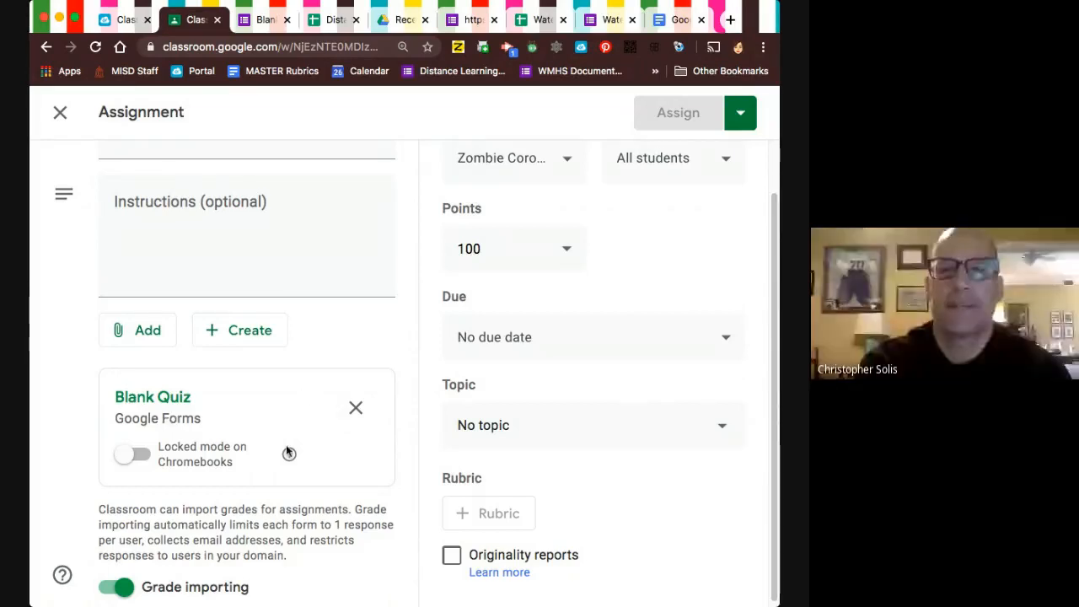
pyautogui.scroll(-1, 287, 438)
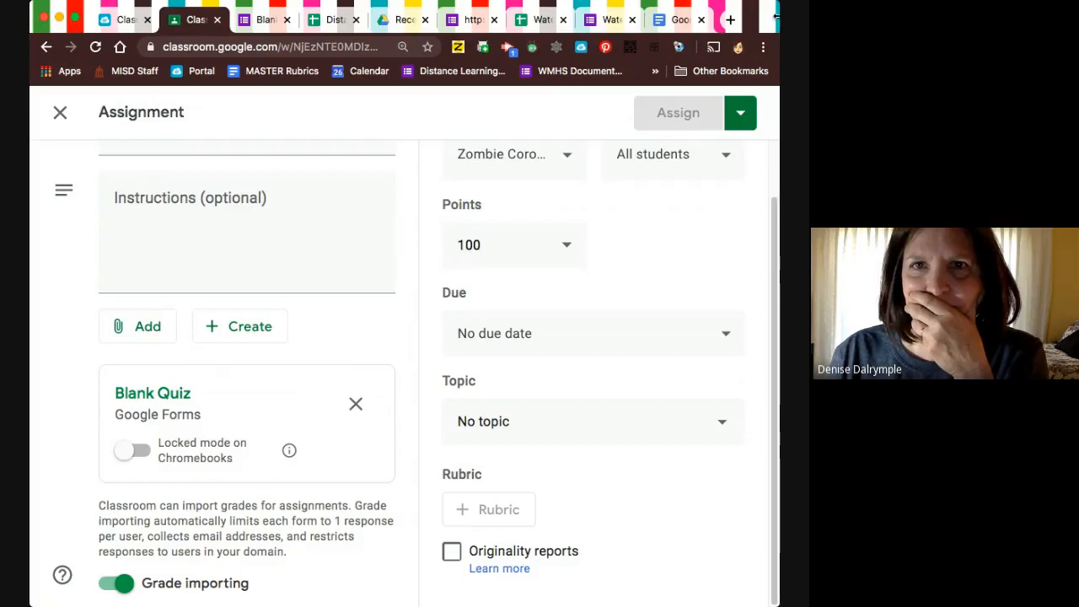
pyautogui.moveTo(777, 17); pyautogui.dragTo(468, 17)
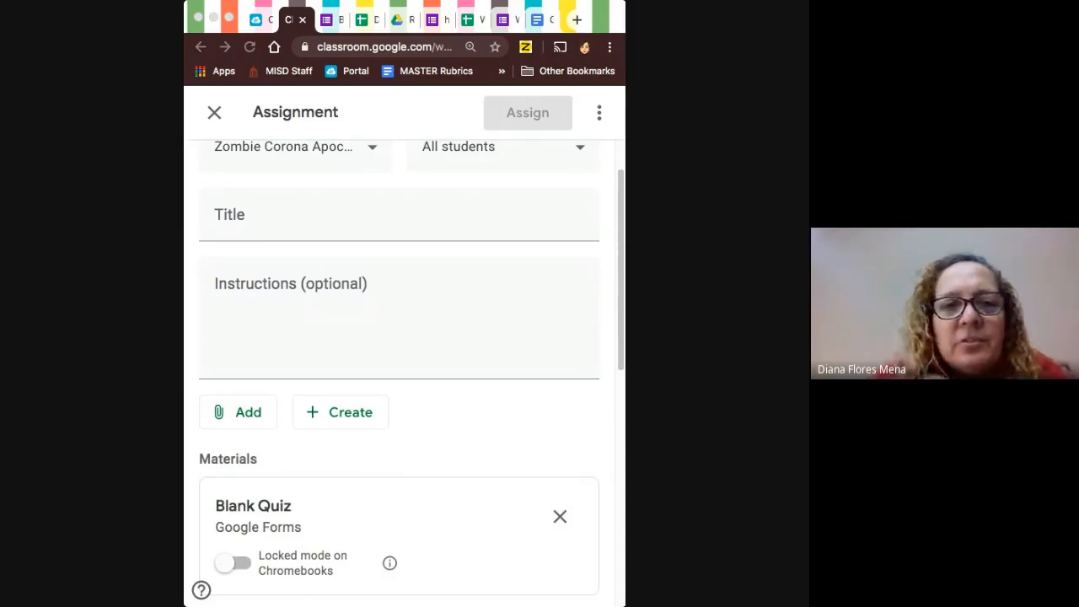
pyautogui.click(299, 188)
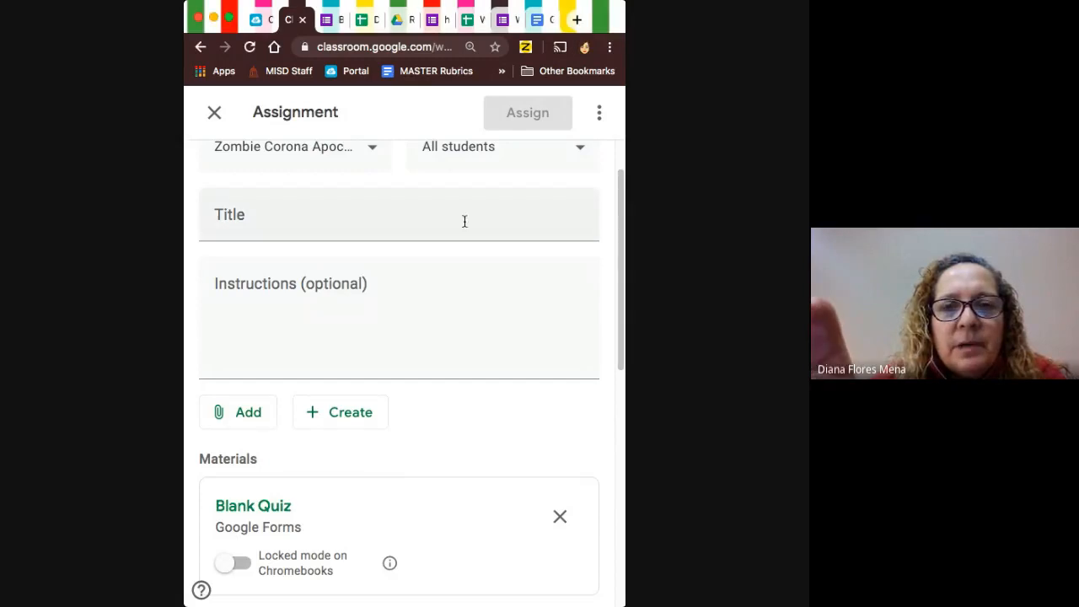
pyautogui.moveTo(626, 263); pyautogui.dragTo(795, 263)
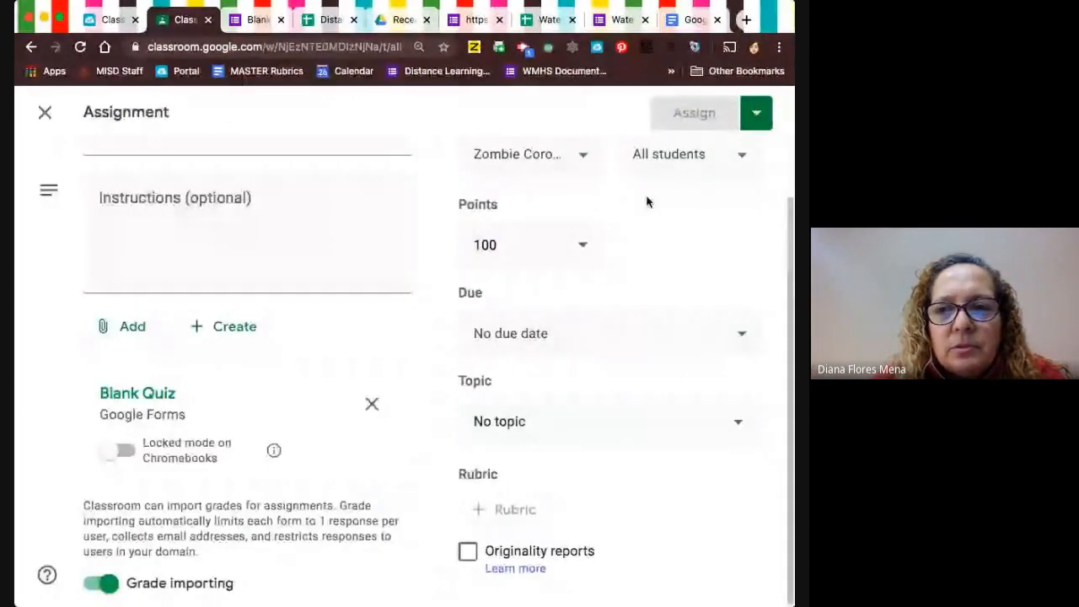
# Review the individual response in the Water Cycle form, including Question 2, and glance at the quiz's submission confirmation page.
pyautogui.click(476, 19)
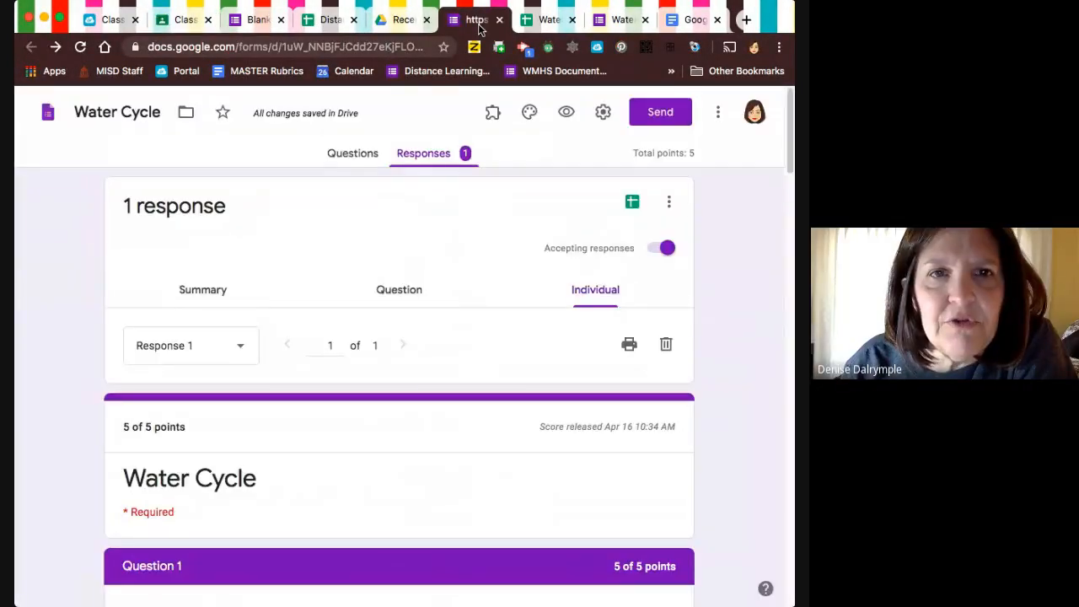
pyautogui.scroll(-2, 324, 398)
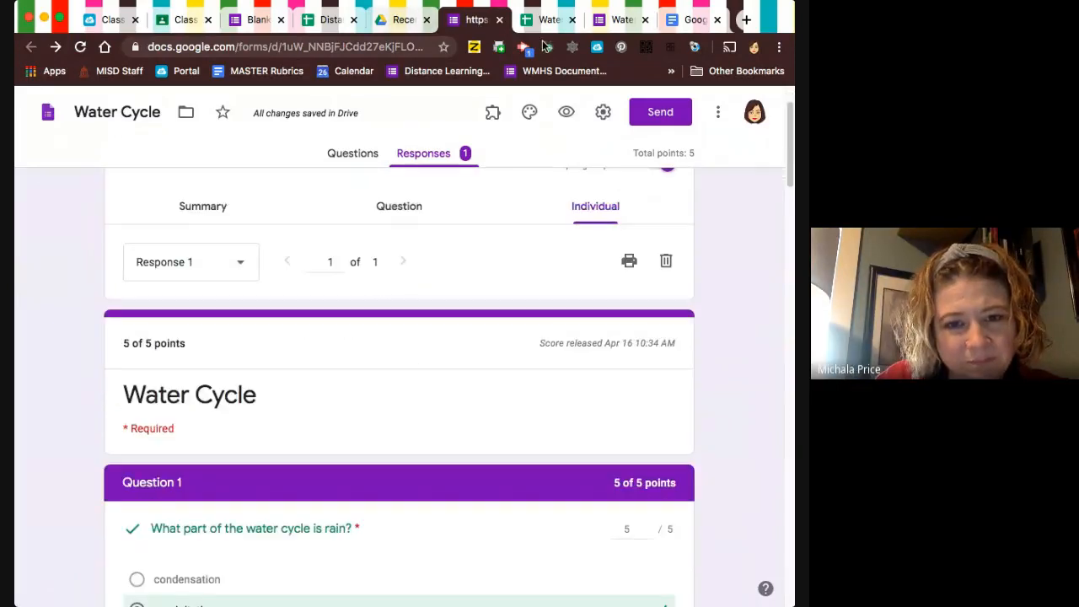
pyautogui.click(615, 20)
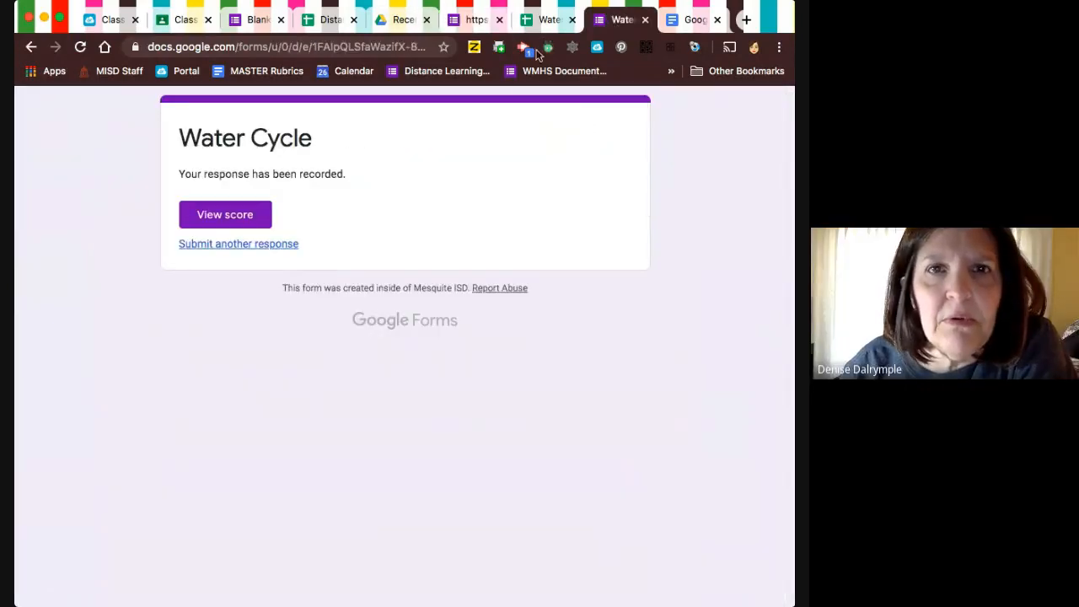
pyautogui.click(479, 20)
pyautogui.scroll(-8, 455, 368)
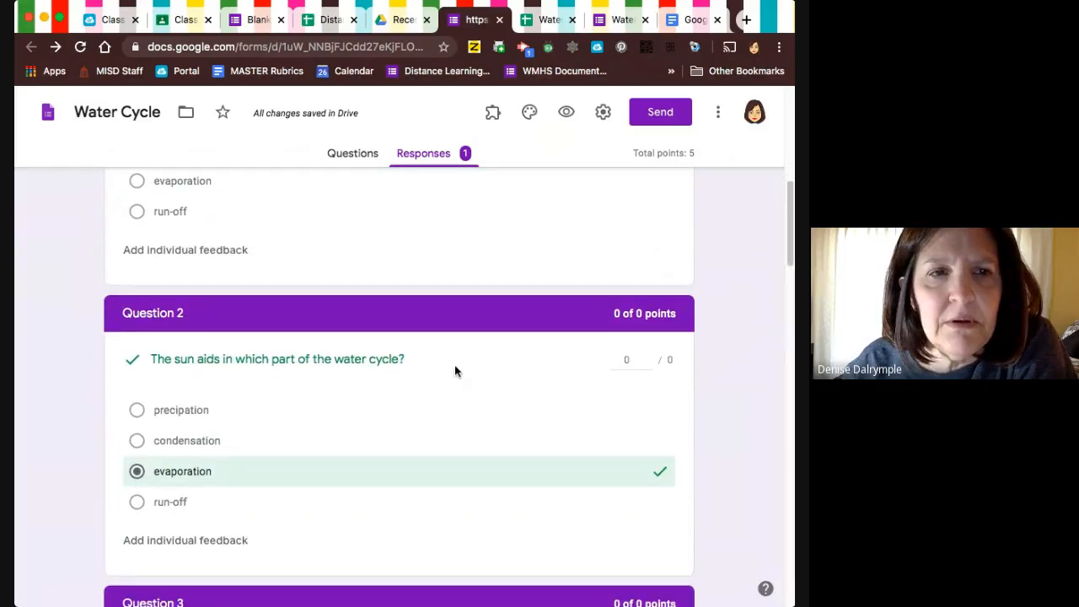
# Open the Blank Quiz's questions, check the options for adding a video by YouTube search or URL, and cancel the video selection.
pyautogui.click(257, 20)
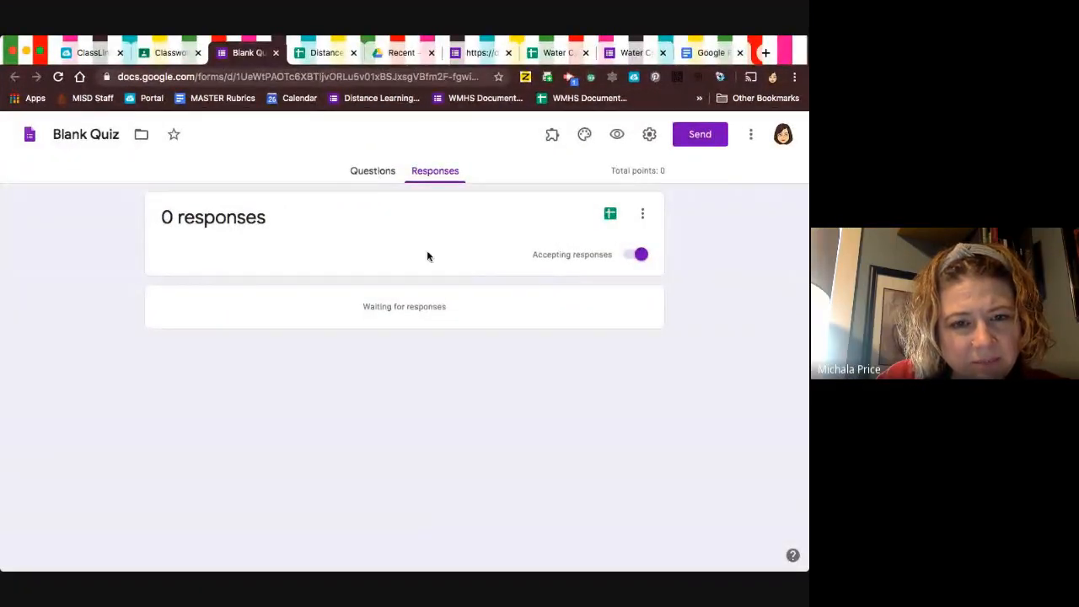
pyautogui.click(373, 173)
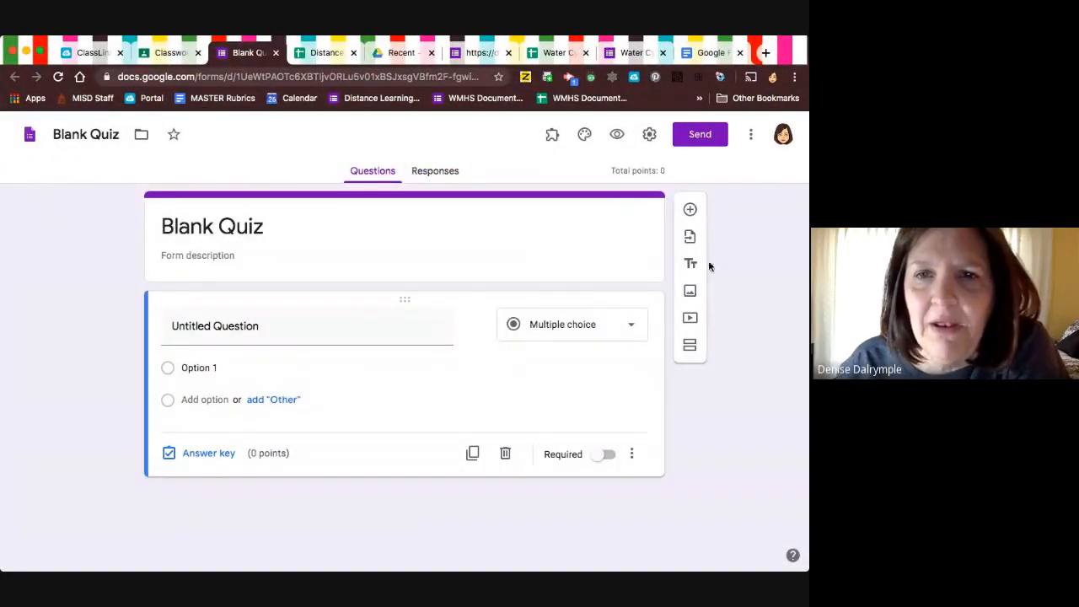
pyautogui.click(615, 374)
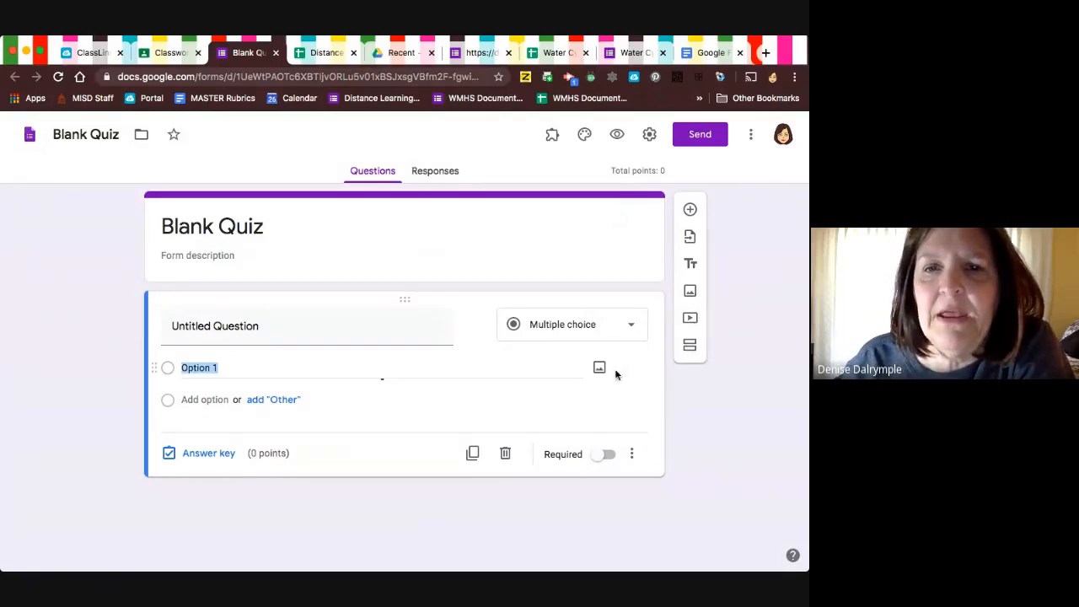
pyautogui.click(690, 318)
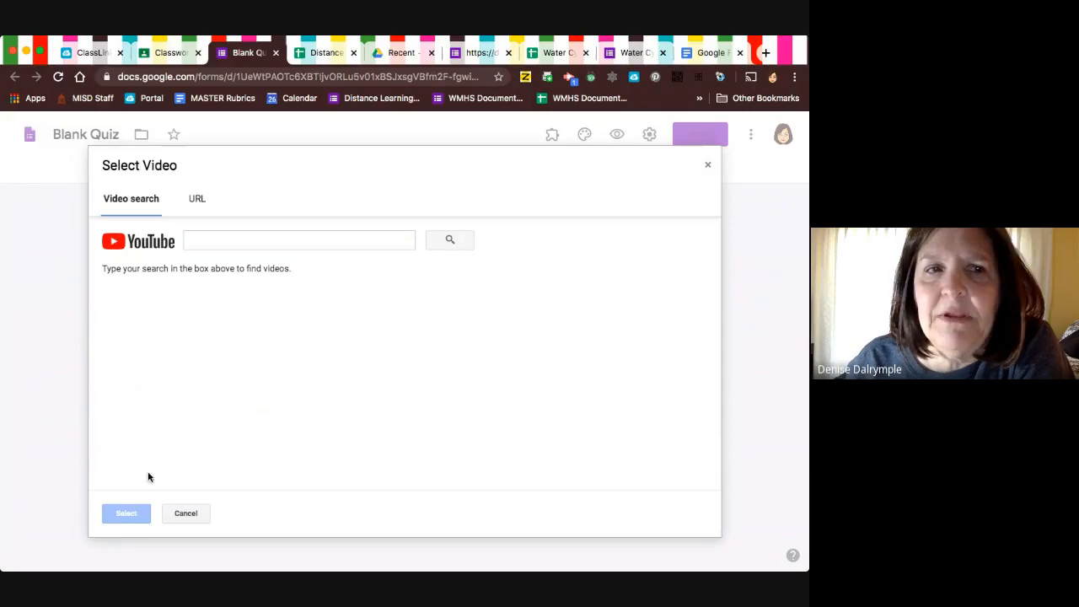
pyautogui.click(194, 202)
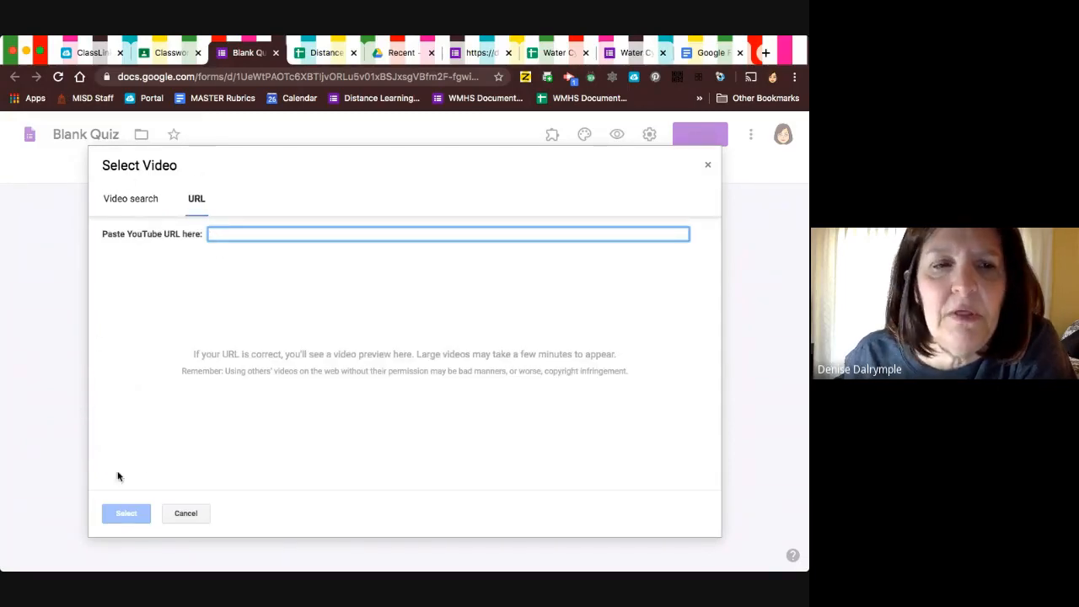
pyautogui.click(184, 519)
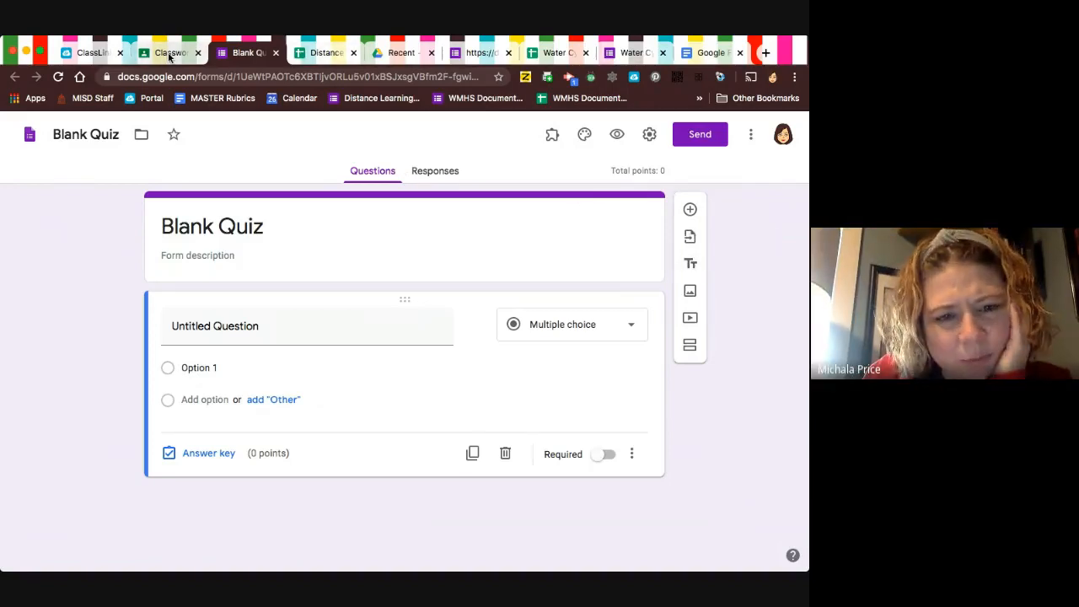
# Switch to Google Drive and search for .mp4 files.
pyautogui.click(398, 52)
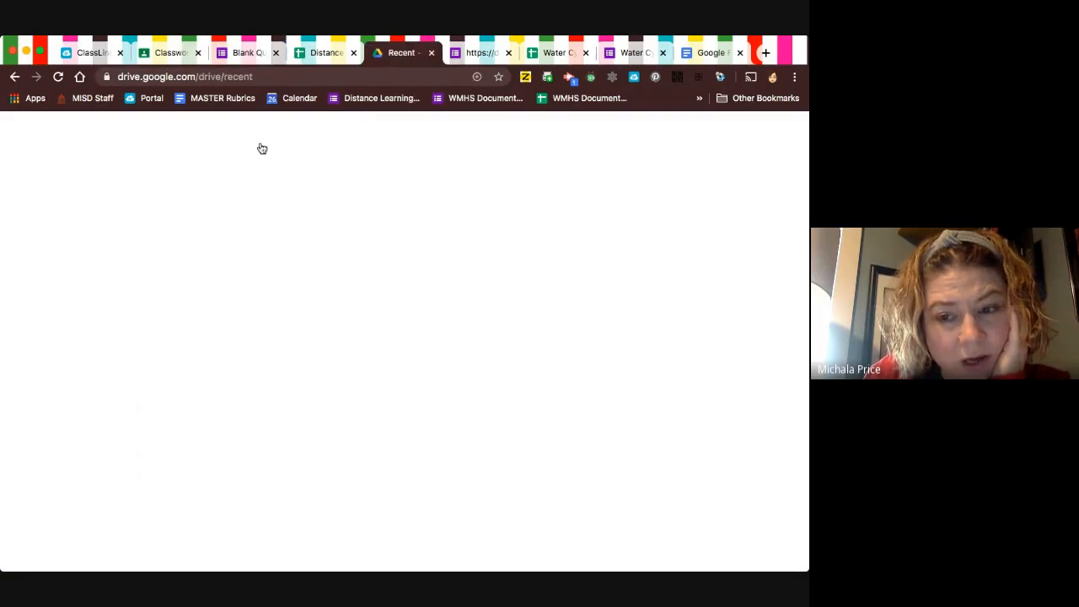
pyautogui.click(264, 135)
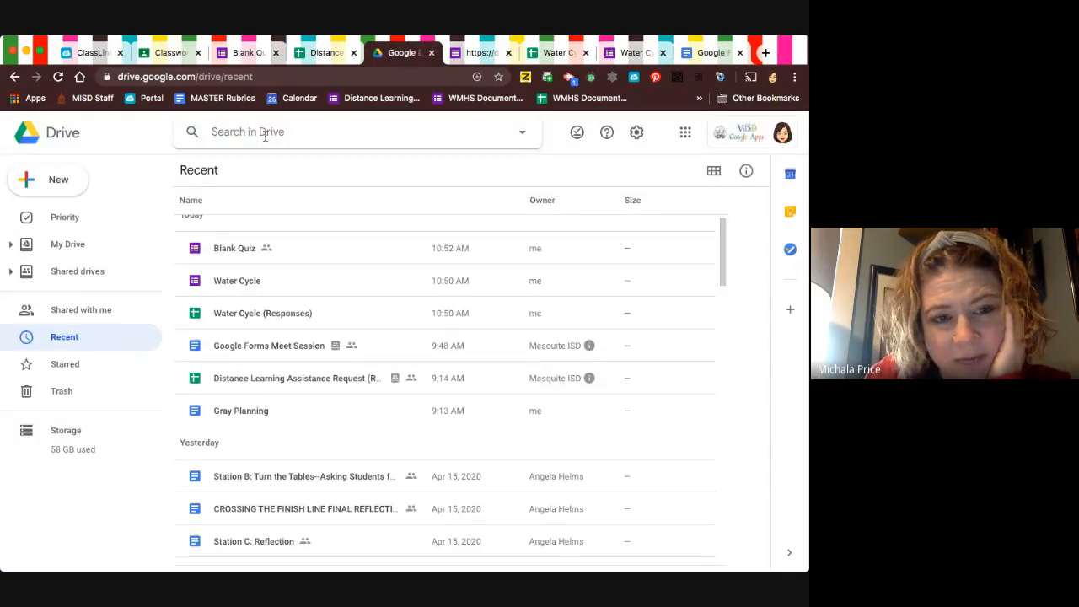
pyautogui.write('.mp4')
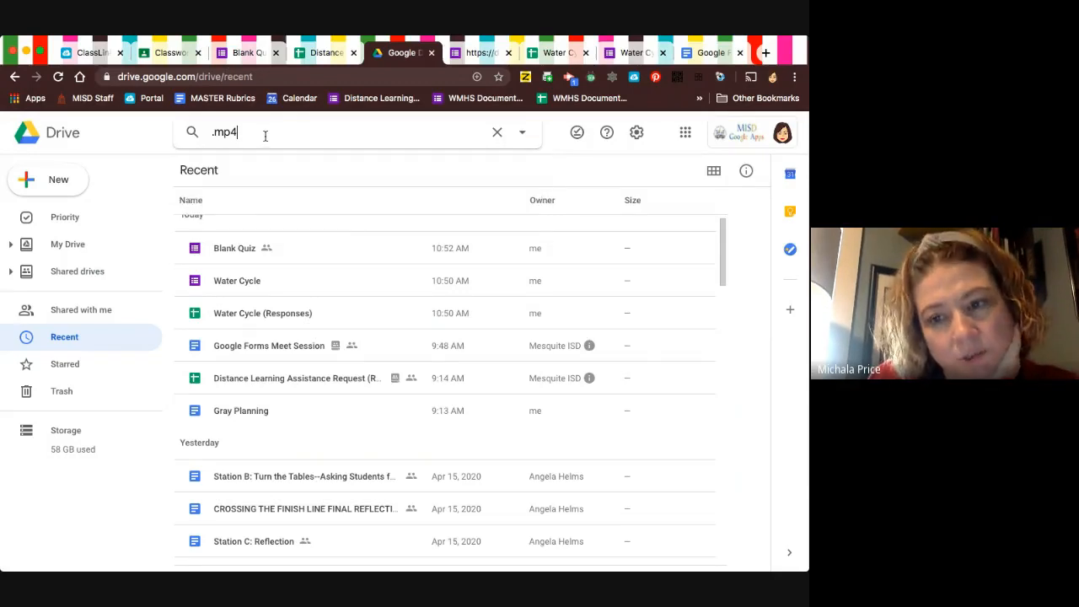
pyautogui.press('Return')
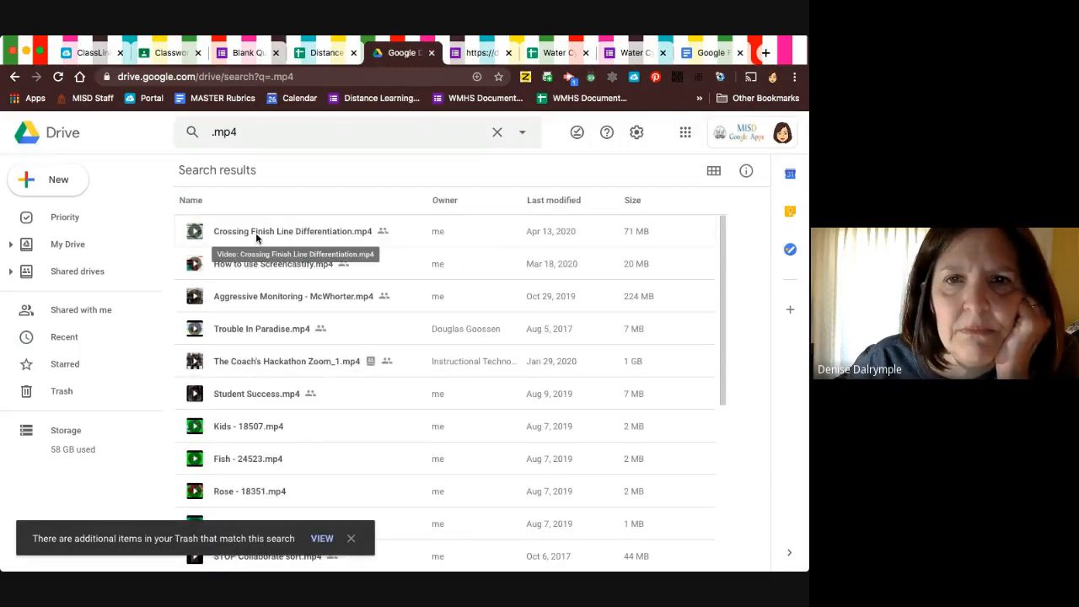
# Check the file options for Crossing Finish Line Differentiation.mp4 and open the video's preview.
pyautogui.click(255, 233)
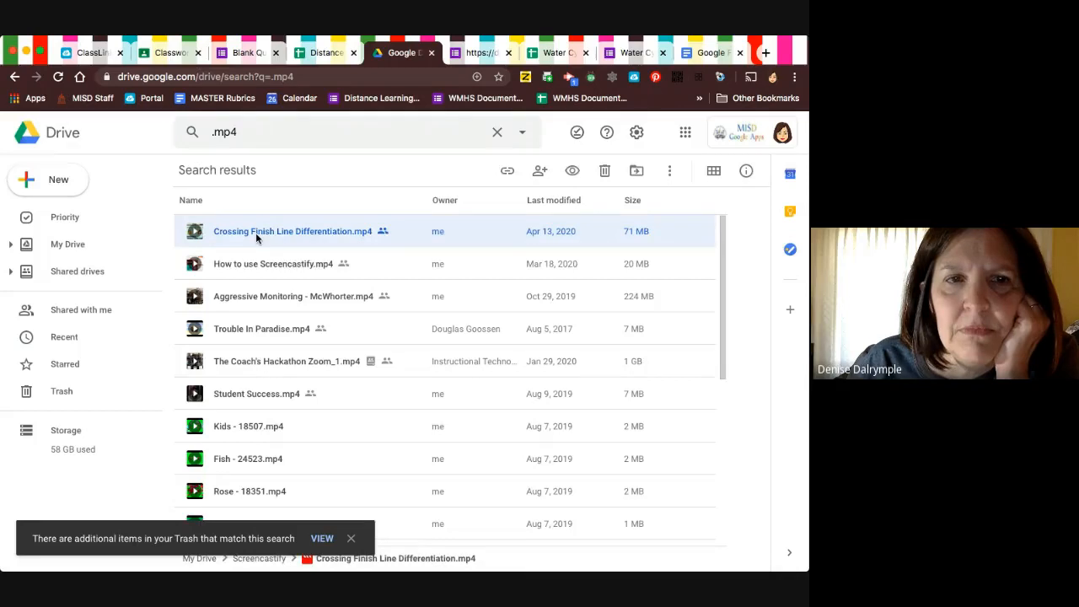
pyautogui.rightClick(257, 238)
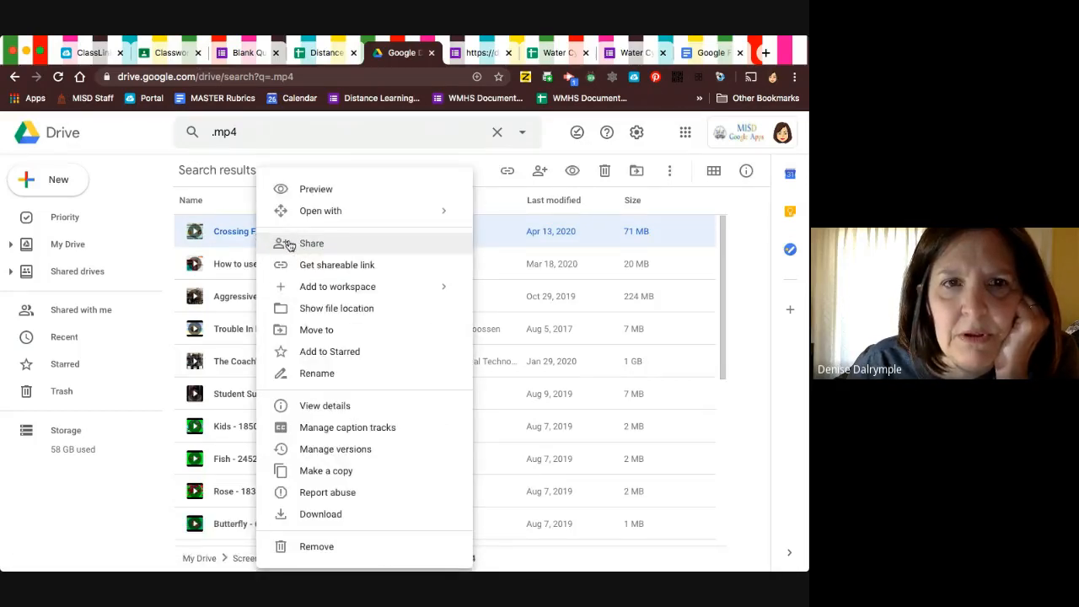
pyautogui.click(235, 235)
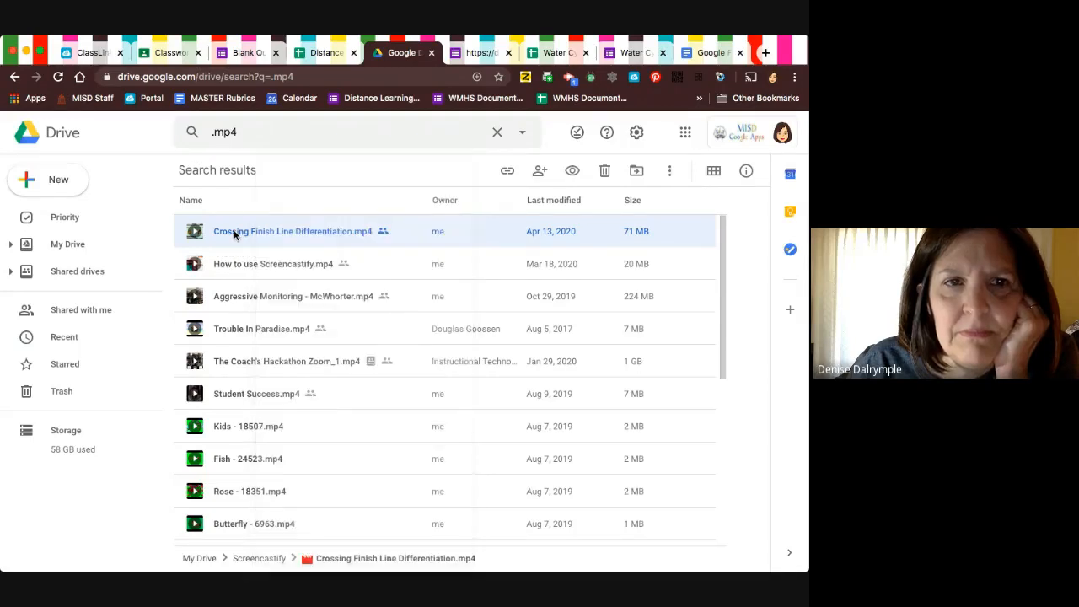
pyautogui.doubleClick(235, 235)
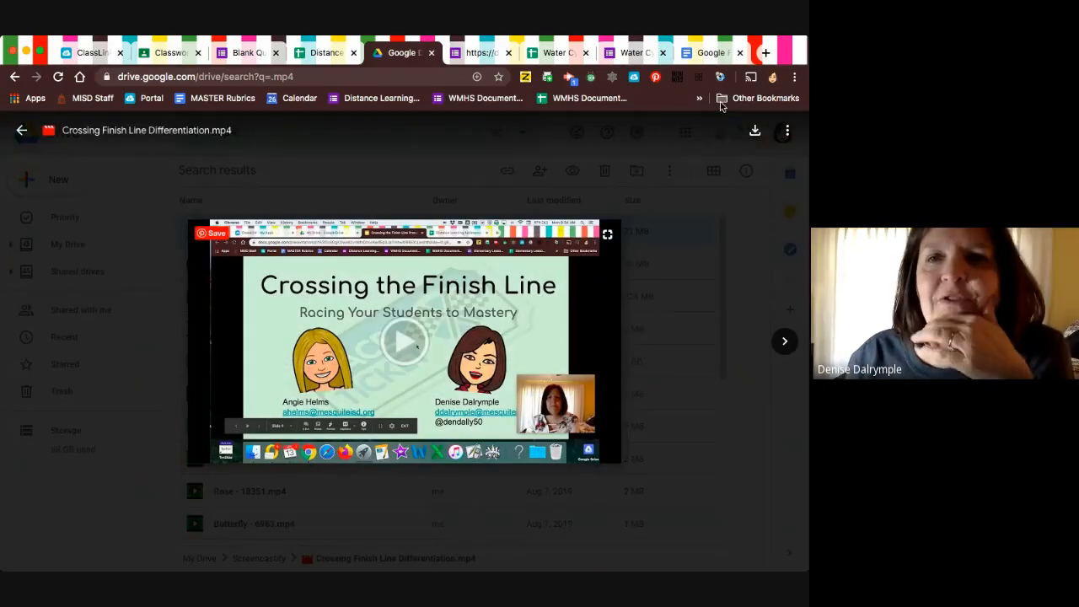
# Download Crossing Finish Line Differentiation.mp4 from its preview and check the further file options for sharing.
pyautogui.click(756, 131)
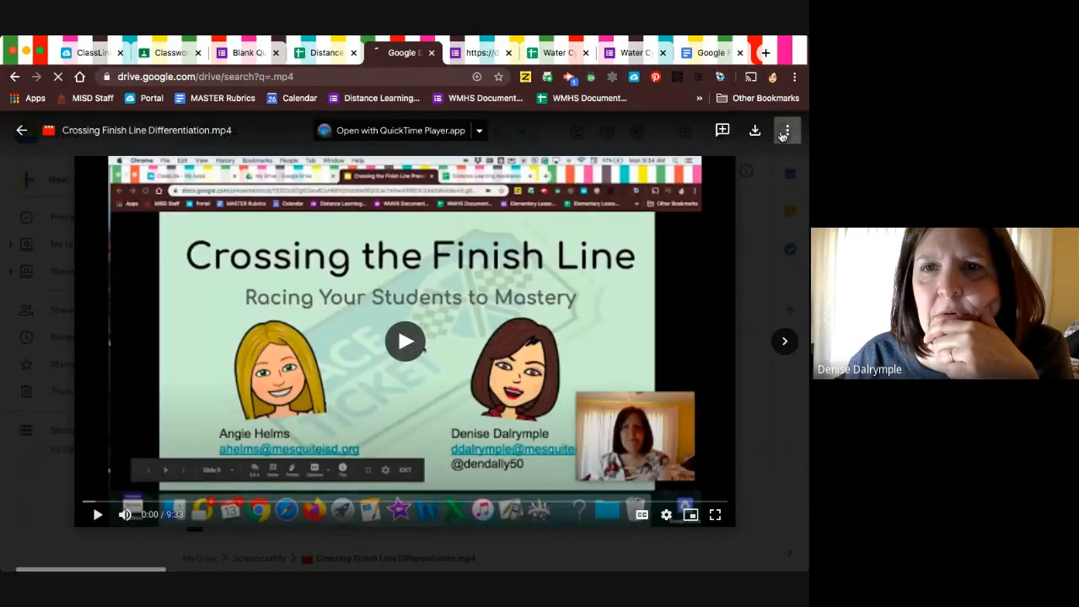
pyautogui.click(787, 131)
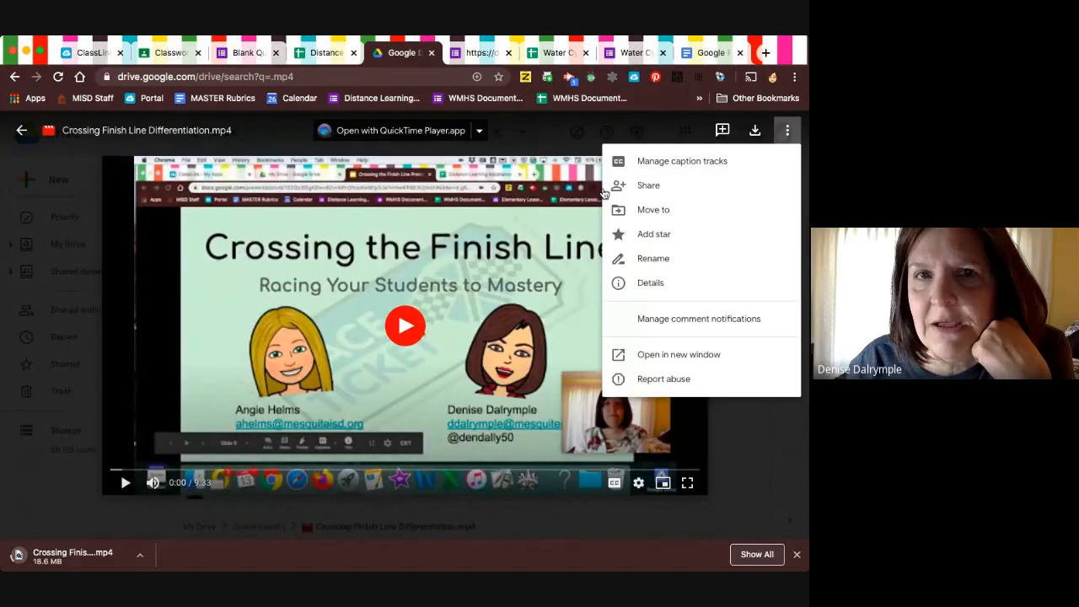
pyautogui.click(252, 76)
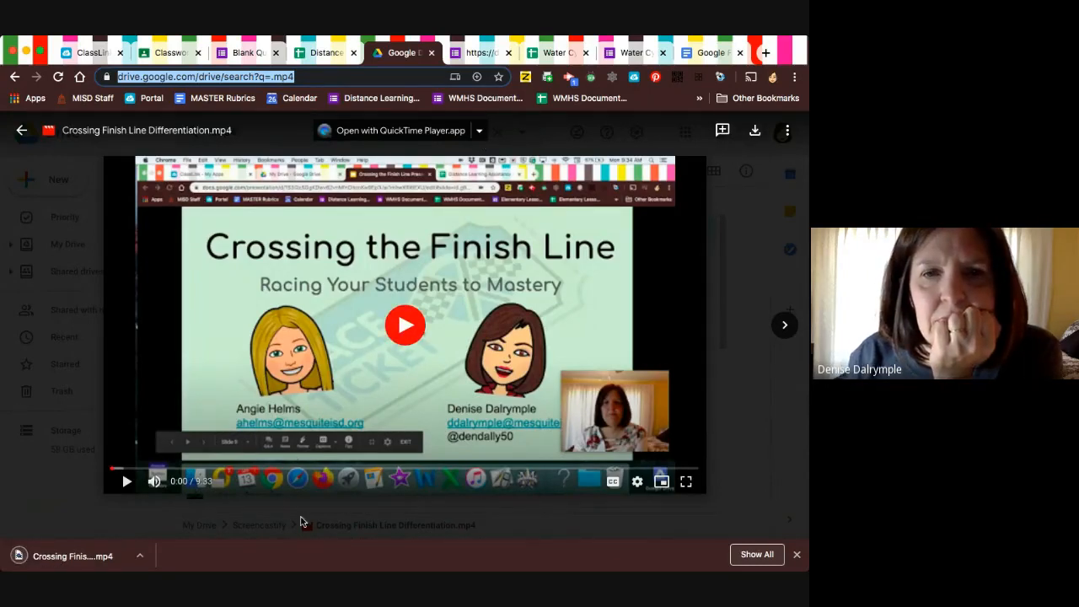
# View the video in full screen, exit full screen and close its preview.
pyautogui.click(686, 481)
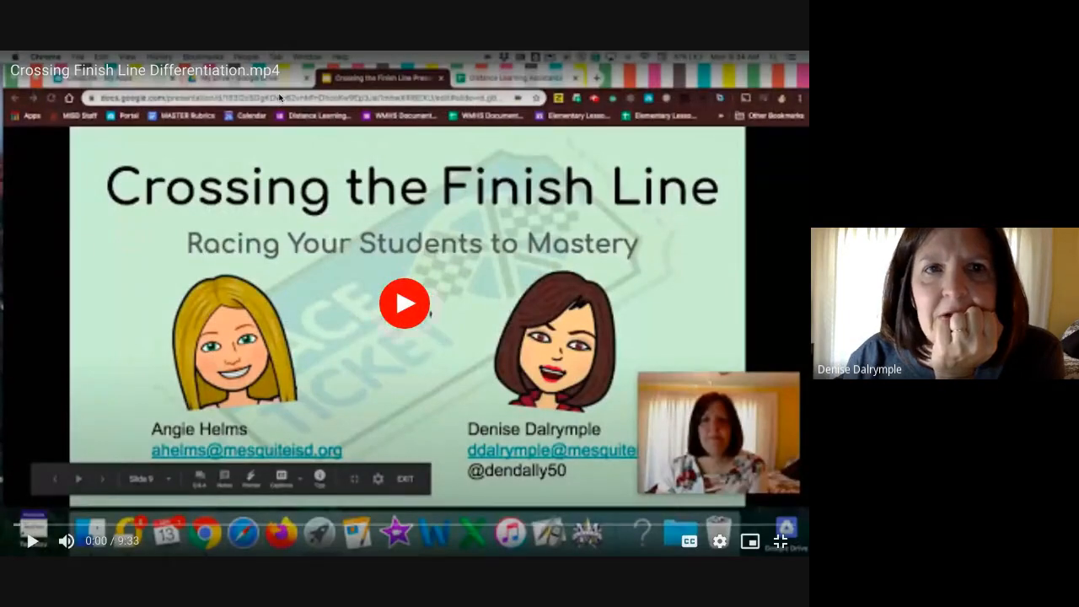
pyautogui.press('Escape')
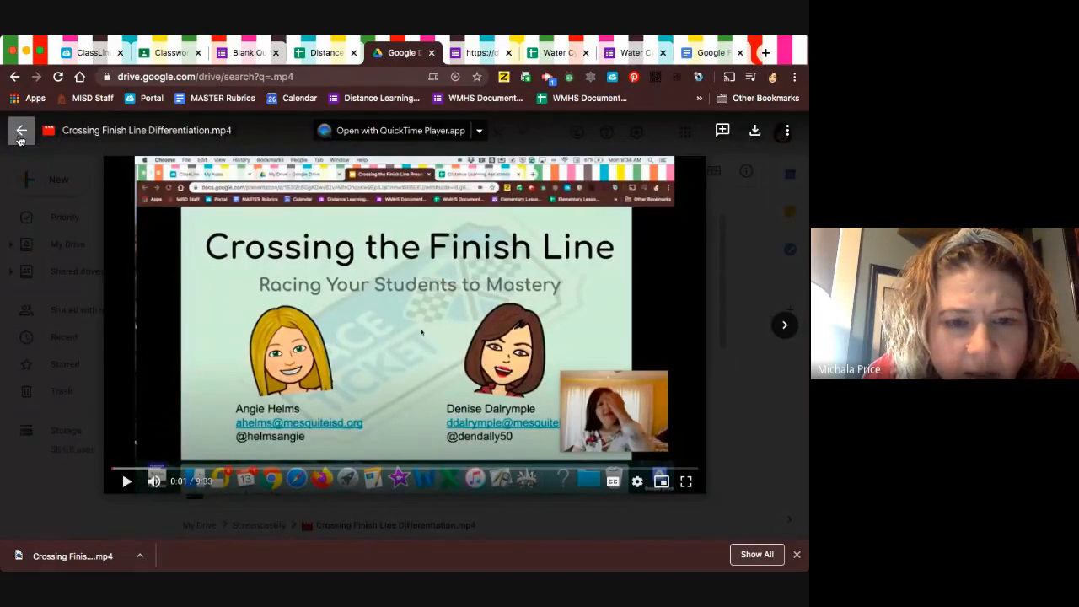
pyautogui.click(20, 132)
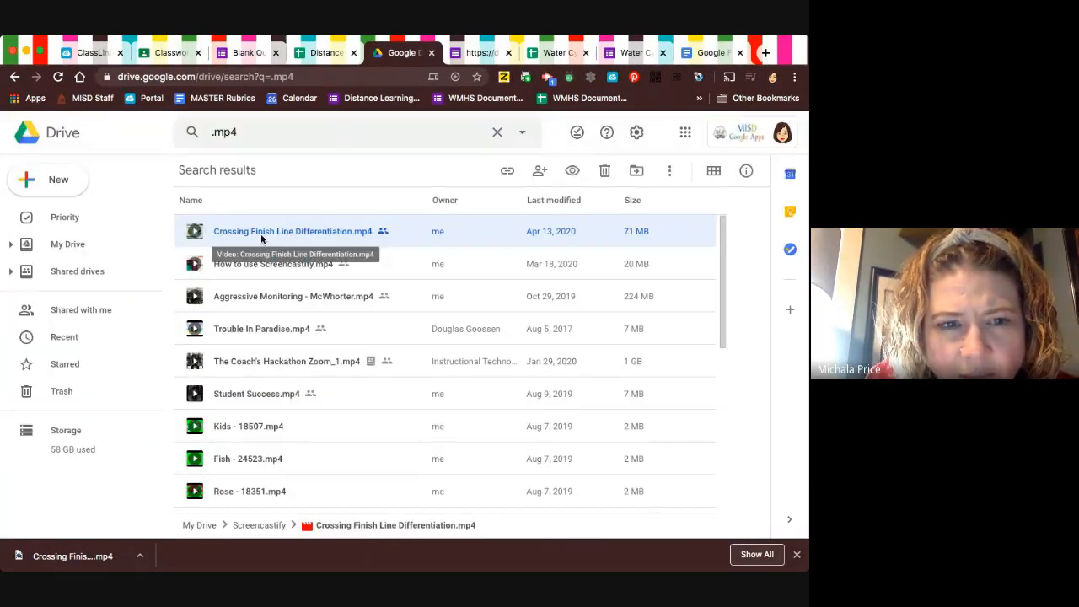
# Show the location of Crossing Finish Line Differentiation.mp4 in Drive and find the video in its Screencastify folder.
pyautogui.rightClick(262, 239)
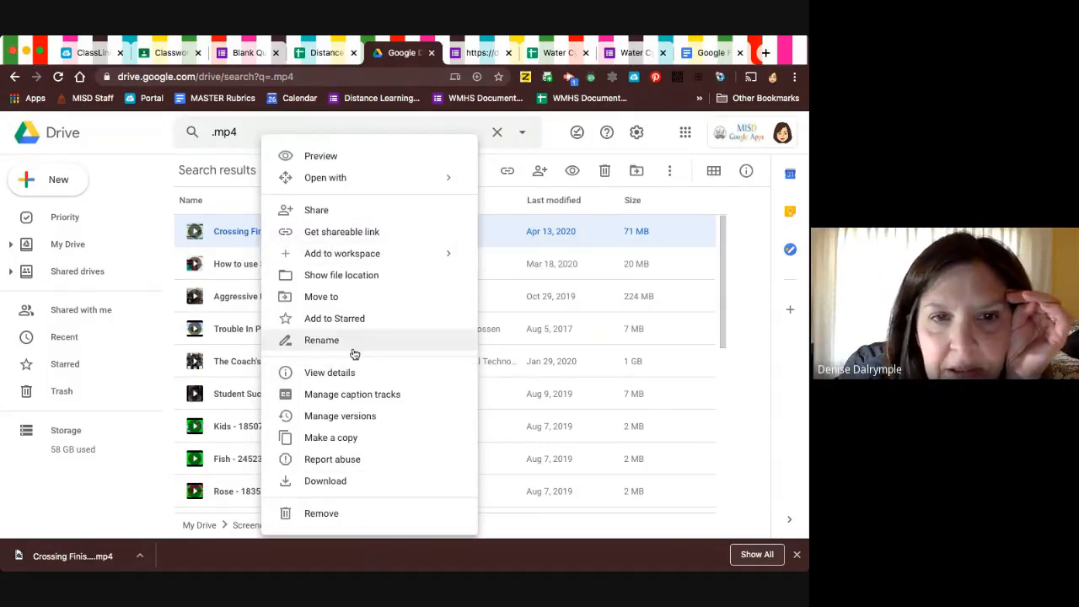
pyautogui.click(331, 275)
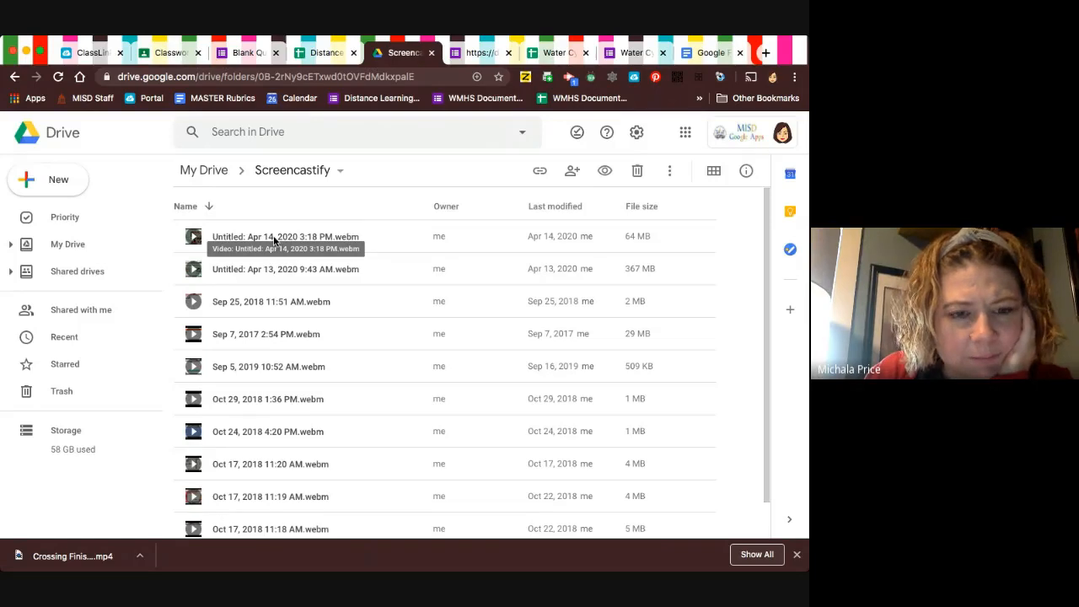
pyautogui.click(273, 239)
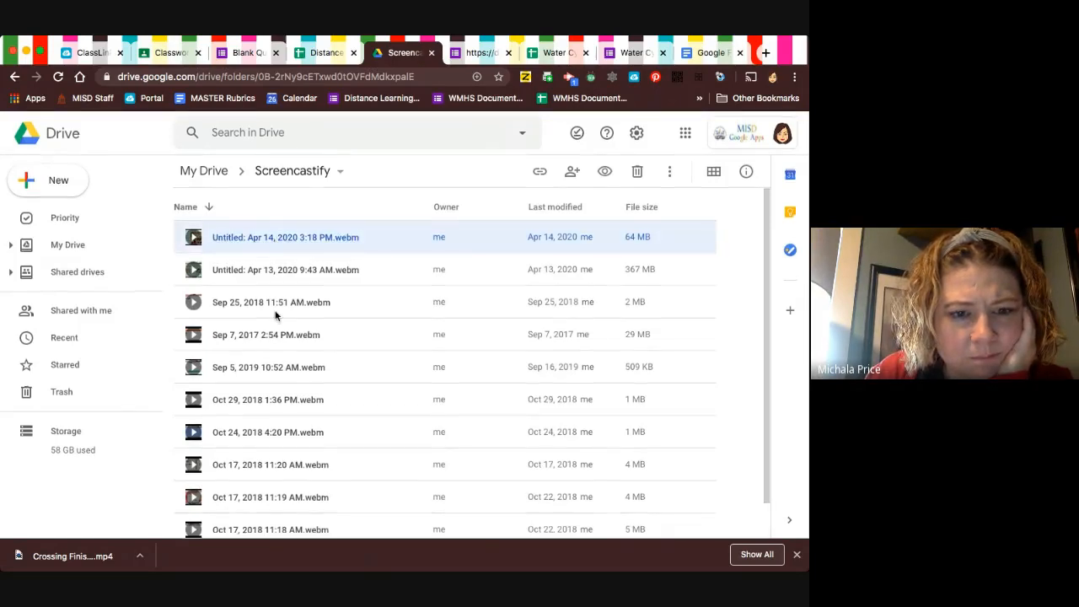
pyautogui.scroll(-2, 274, 315)
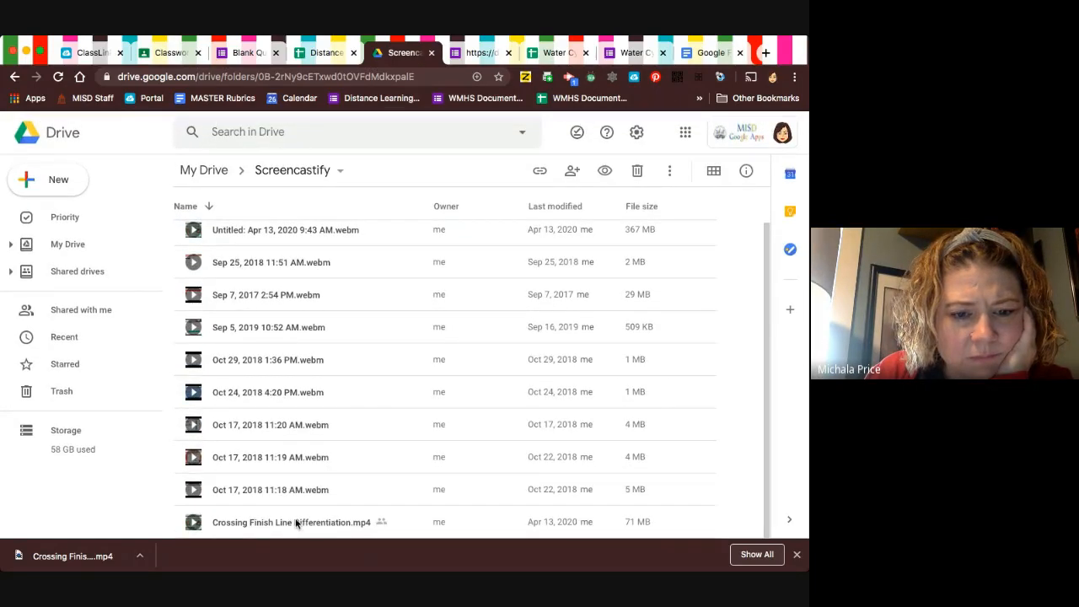
# Open Crossing Finish Line Differentiation.mp4 from the Screencastify folder and copy the page's web address.
pyautogui.click(296, 522)
pyautogui.doubleClick(295, 521)
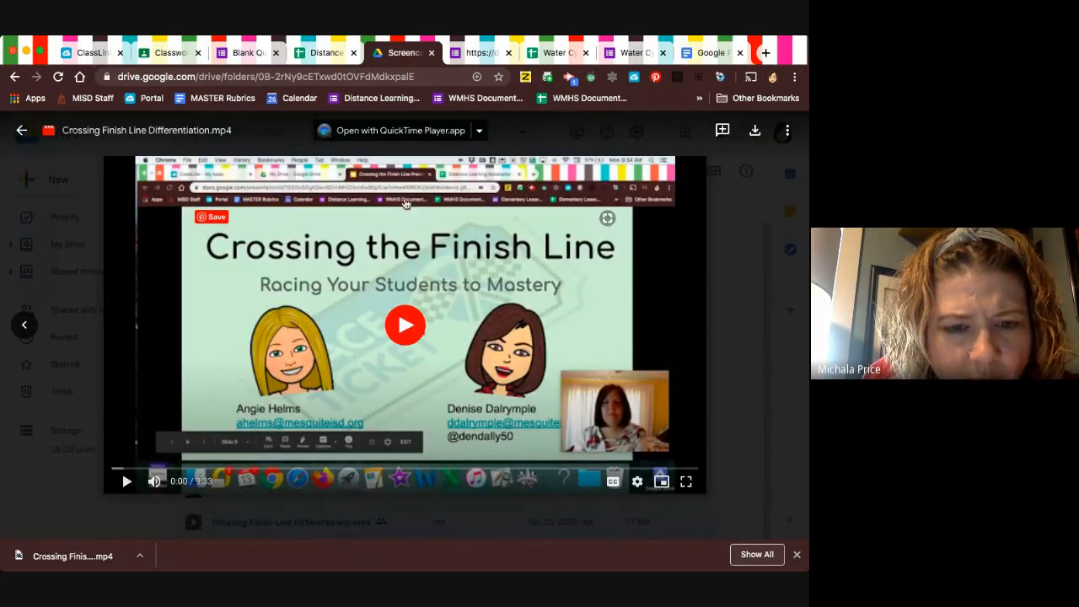
pyautogui.click(308, 75)
pyautogui.press('super+c')
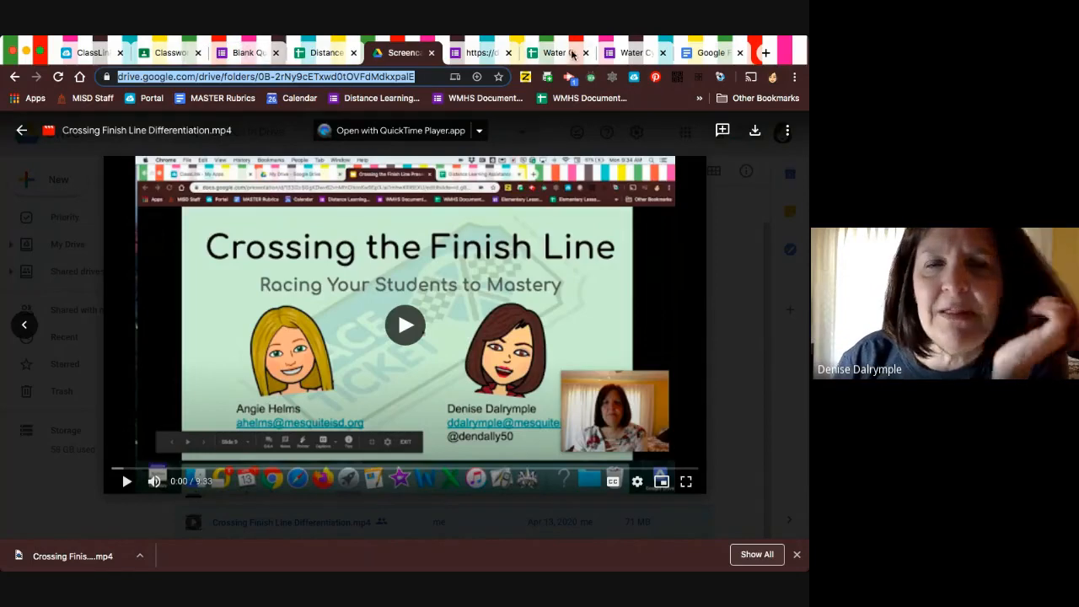
# Open the Water Cycle form's questions and add a new section after the question about knowing the water cycle after watching the video.
pyautogui.click(477, 52)
pyautogui.scroll(10, 234, 408)
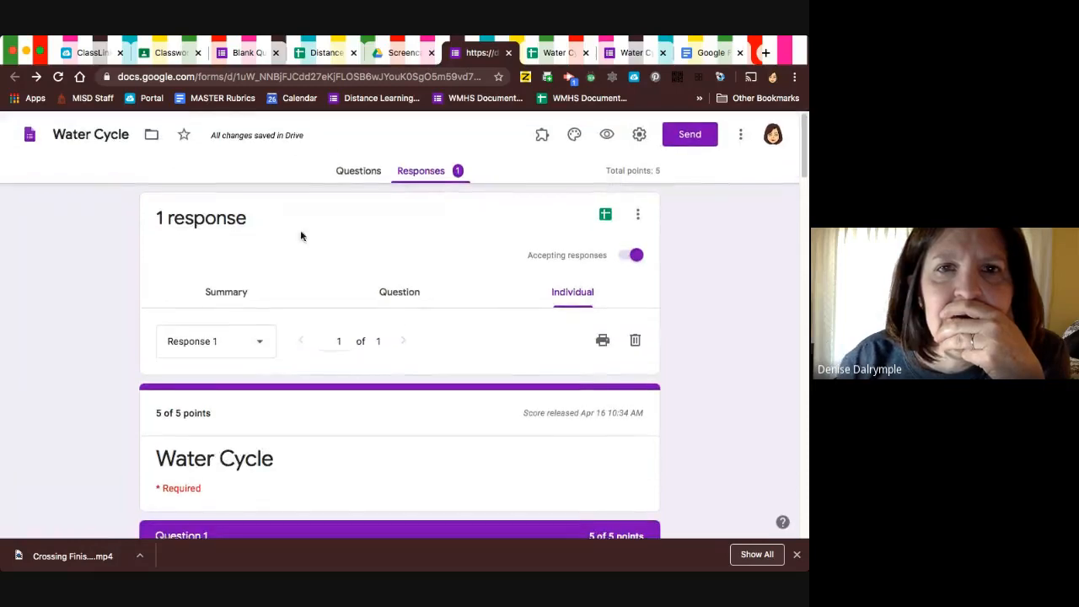
pyautogui.click(356, 172)
pyautogui.scroll(-15, 432, 450)
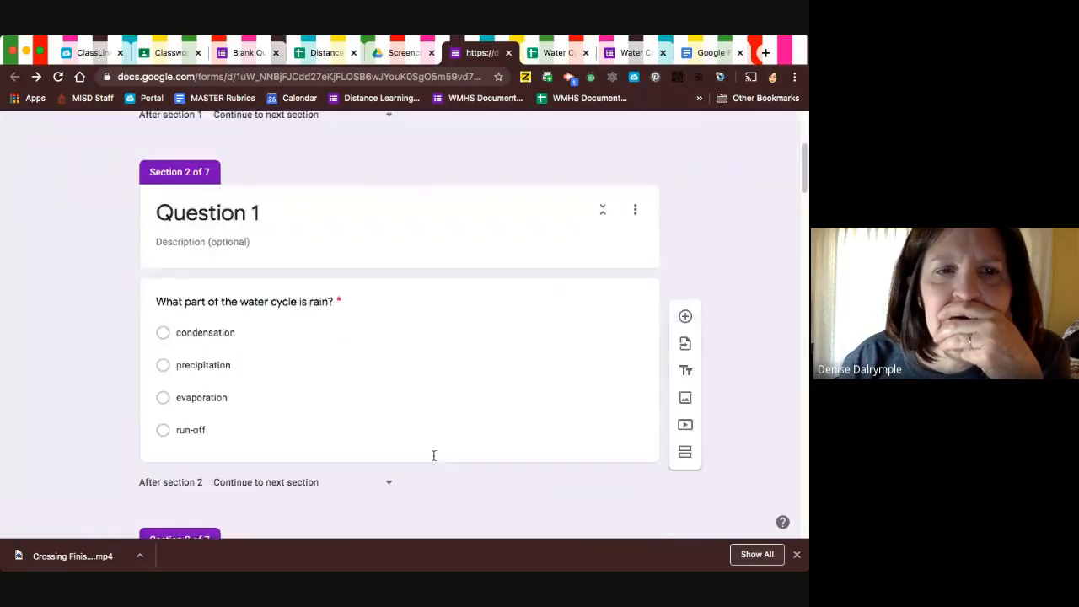
pyautogui.scroll(-20, 433, 459)
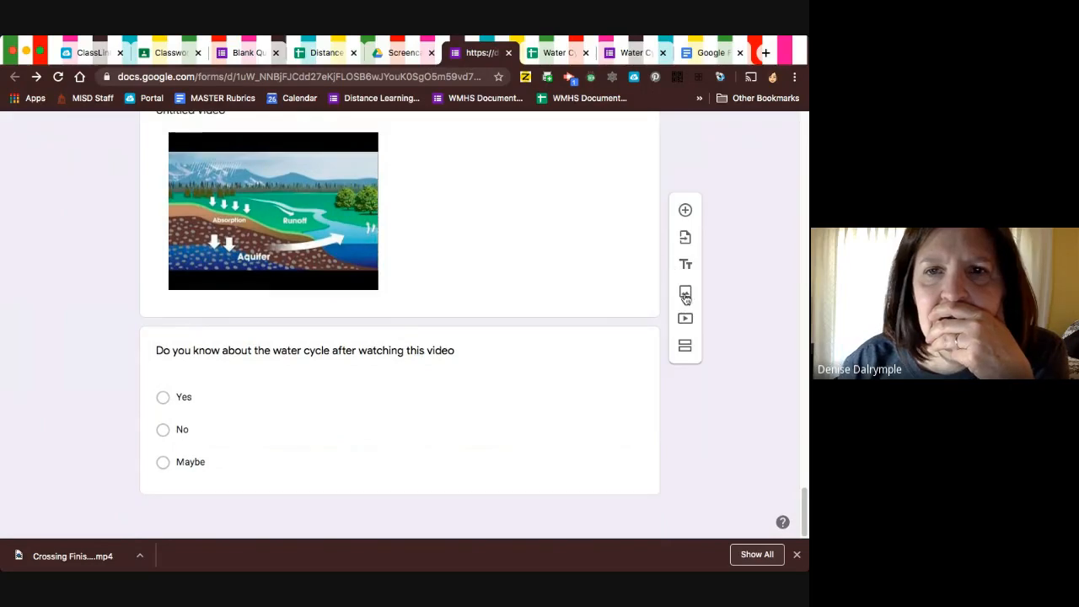
pyautogui.click(627, 405)
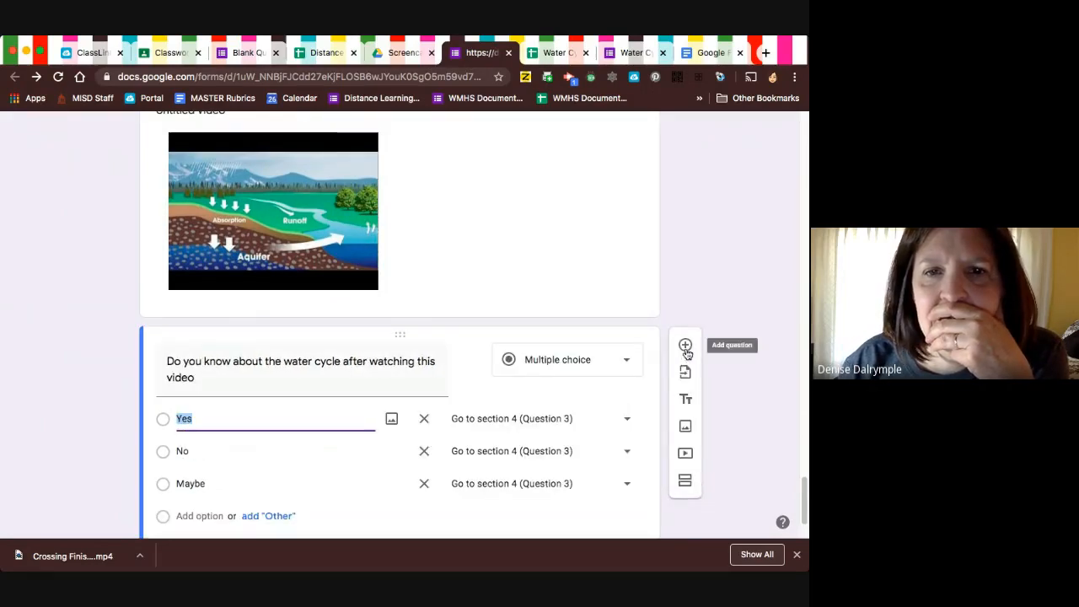
pyautogui.scroll(-2, 666, 476)
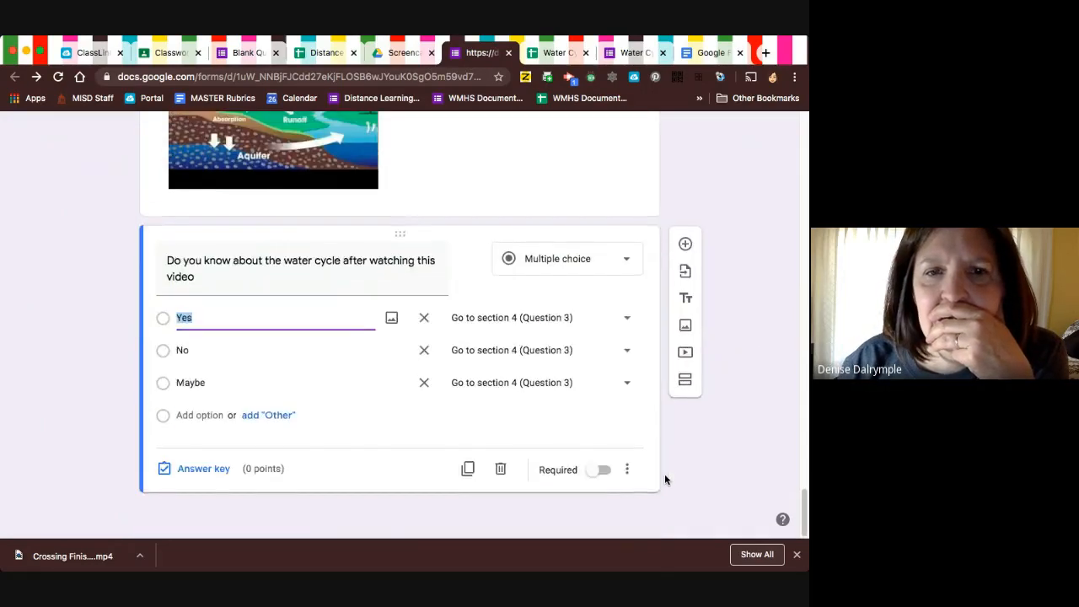
pyautogui.click(683, 386)
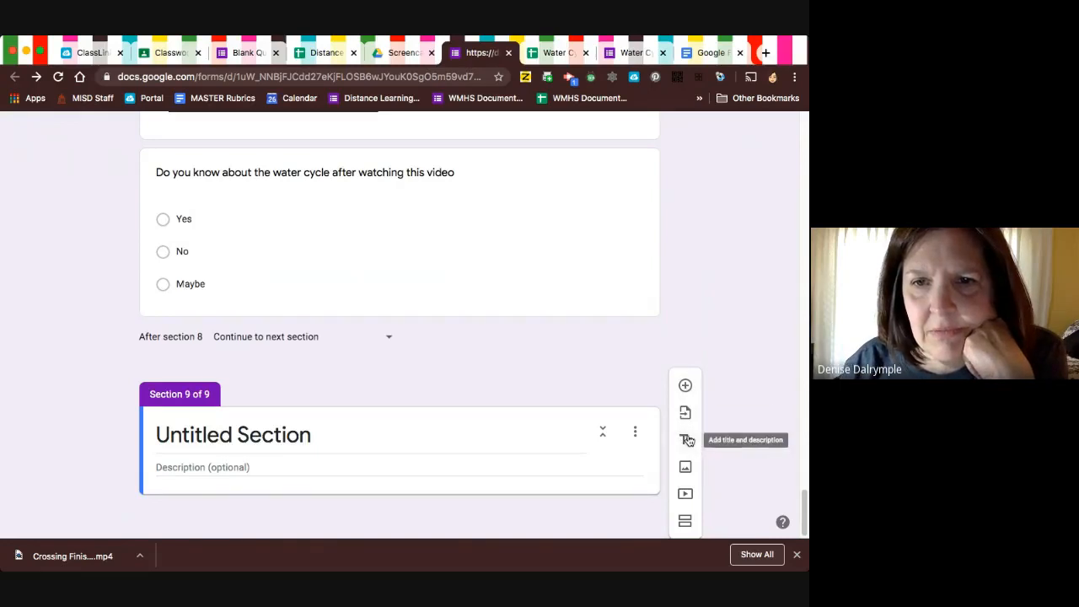
# Paste the copied Drive address into the new section's description, followed by a line break.
pyautogui.click(270, 466)
pyautogui.press('super+v')
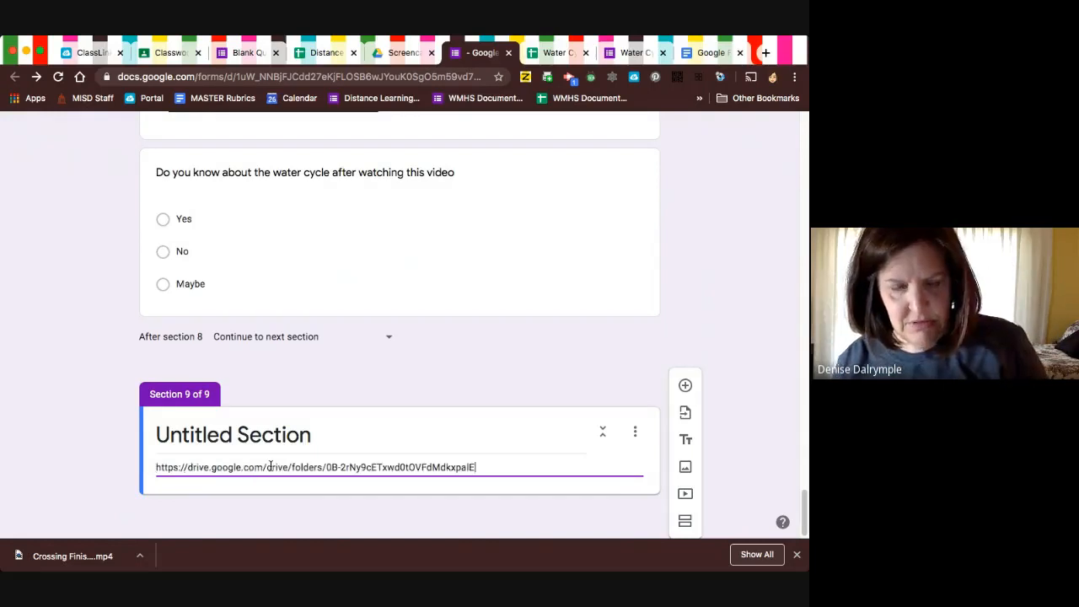
pyautogui.press('Return')
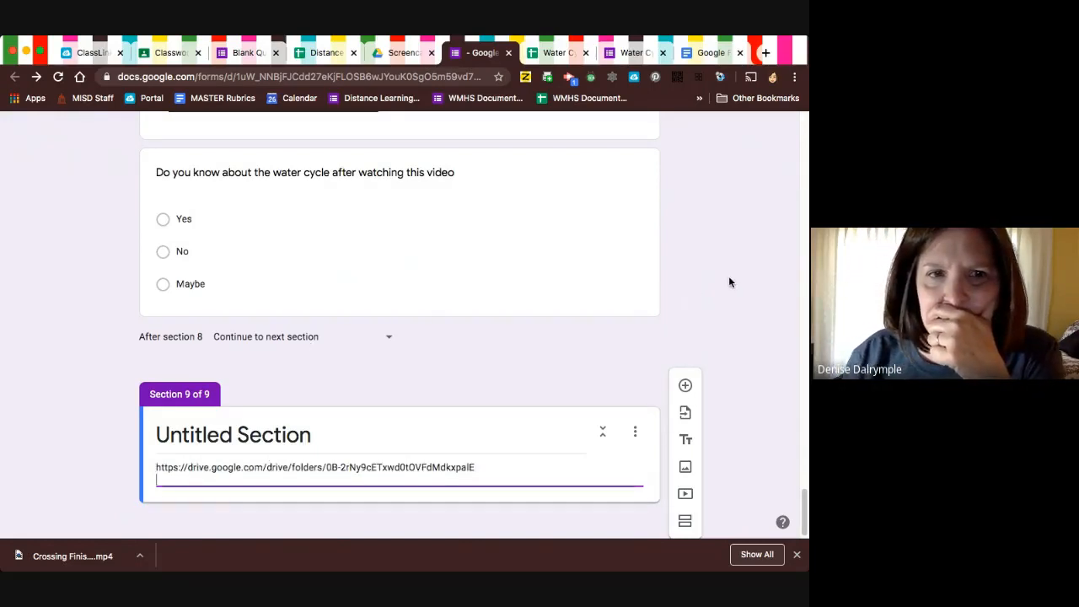
# Try to turn the Drive address in the section's description into a hyperlink.
pyautogui.tripleClick(327, 434)
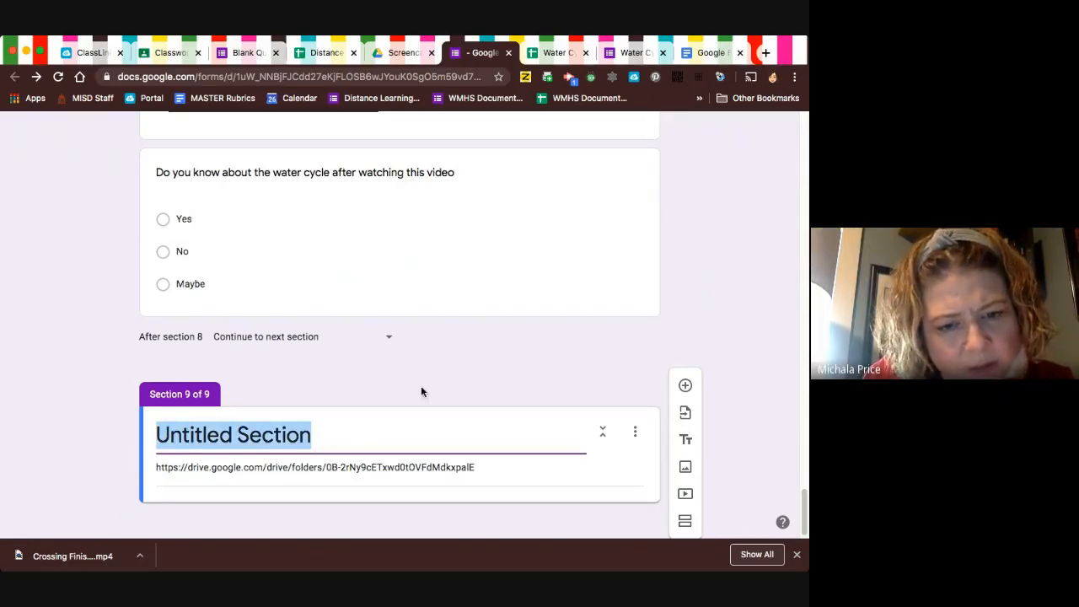
pyautogui.tripleClick(478, 469)
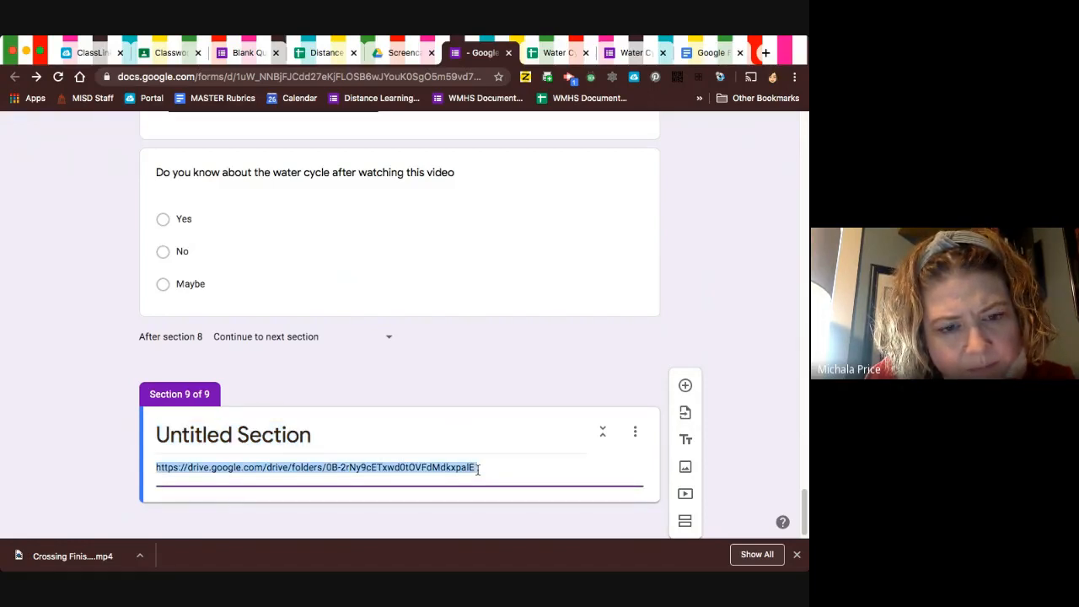
pyautogui.press('super+k')
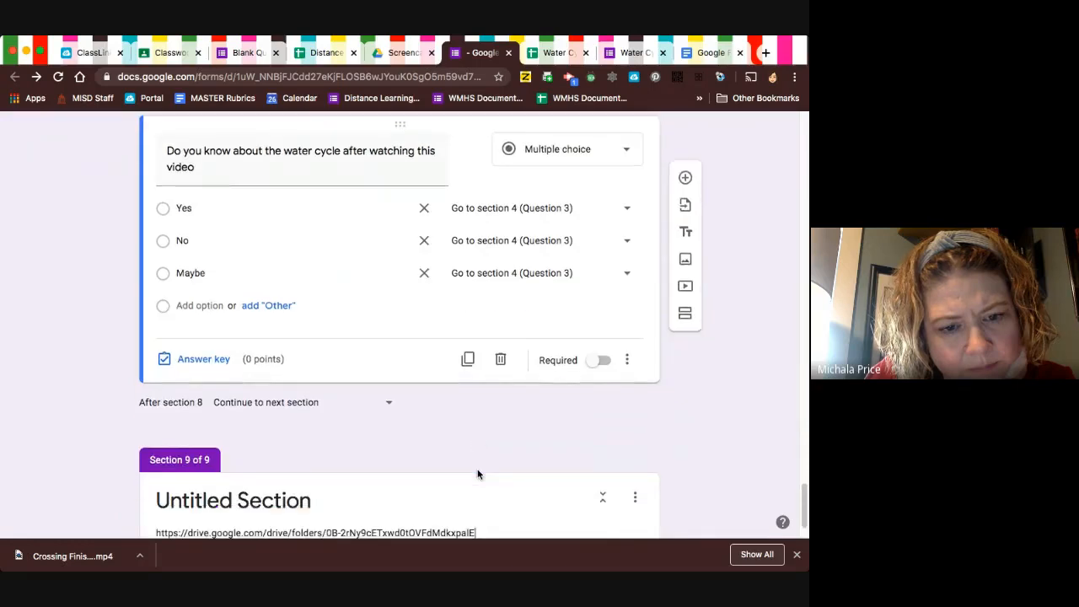
pyautogui.click(477, 473)
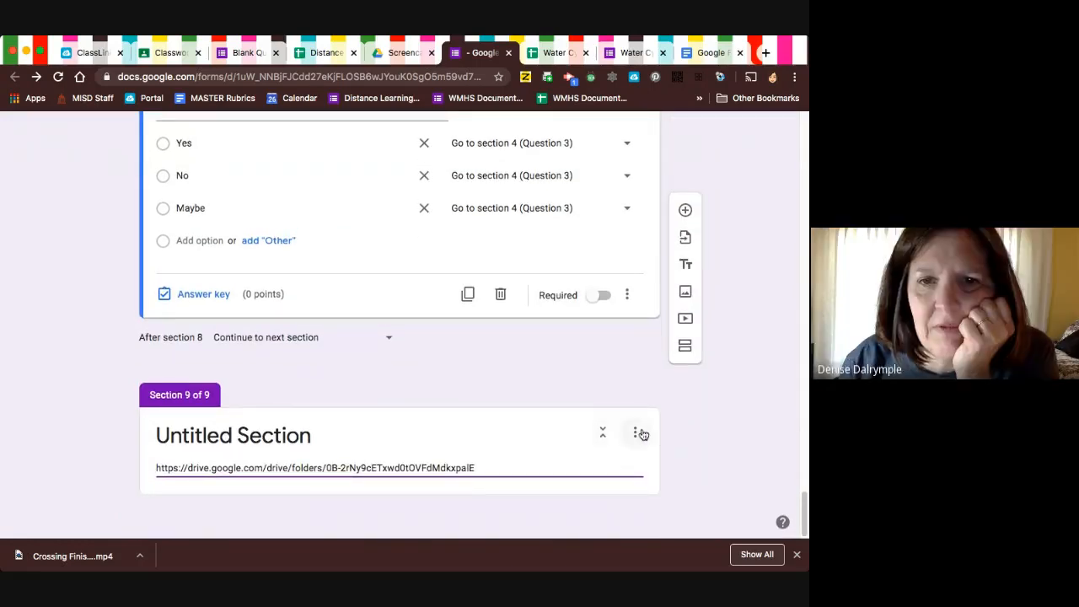
# Move the untitled section 5 to directly after the Water Cycle section and save the new section order.
pyautogui.click(428, 424)
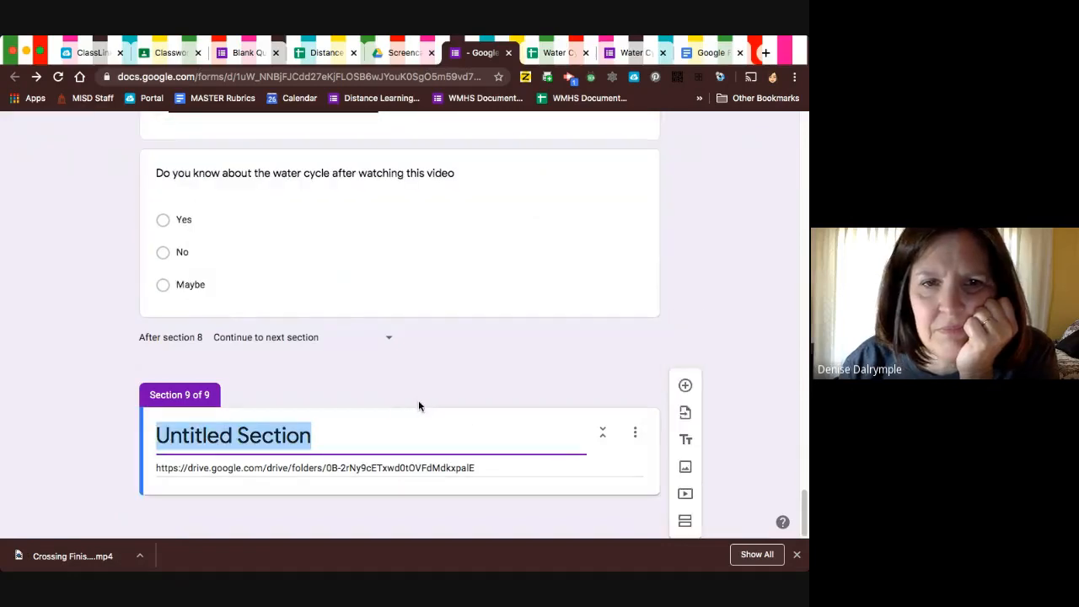
pyautogui.click(382, 403)
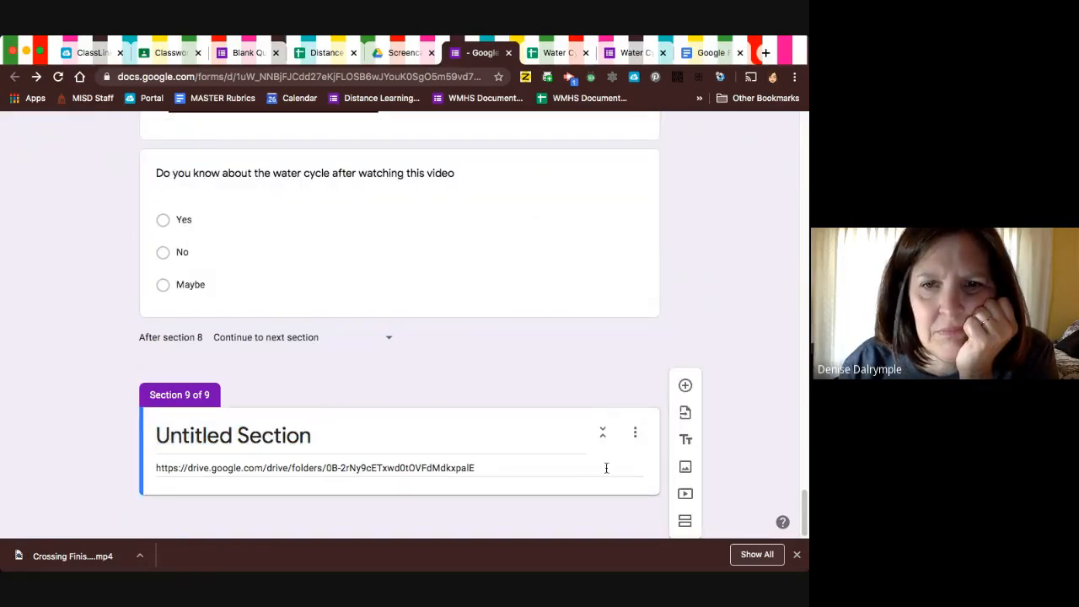
pyautogui.click(635, 434)
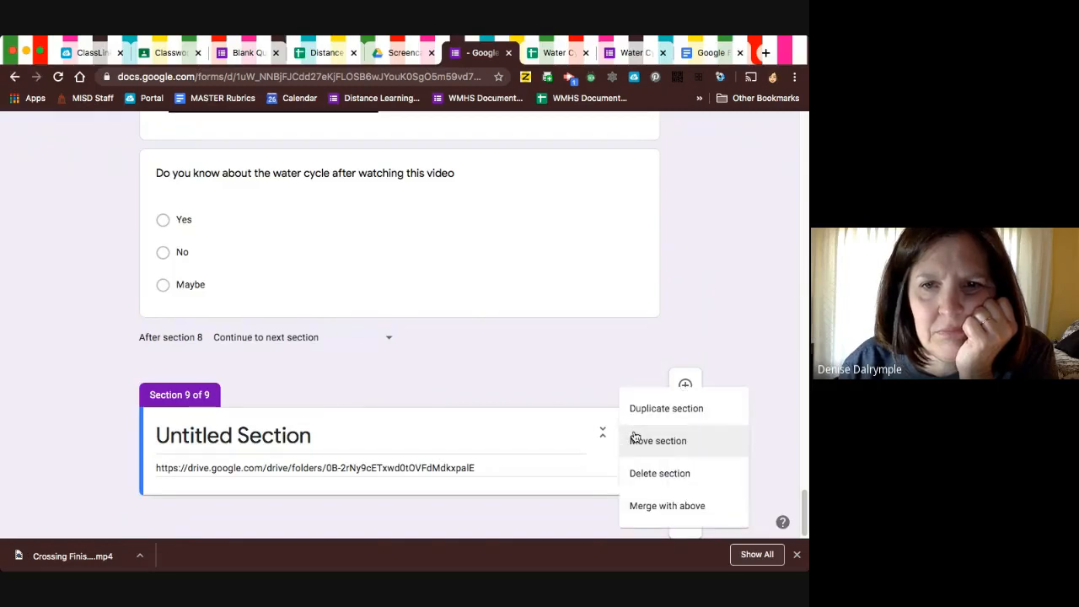
pyautogui.click(636, 439)
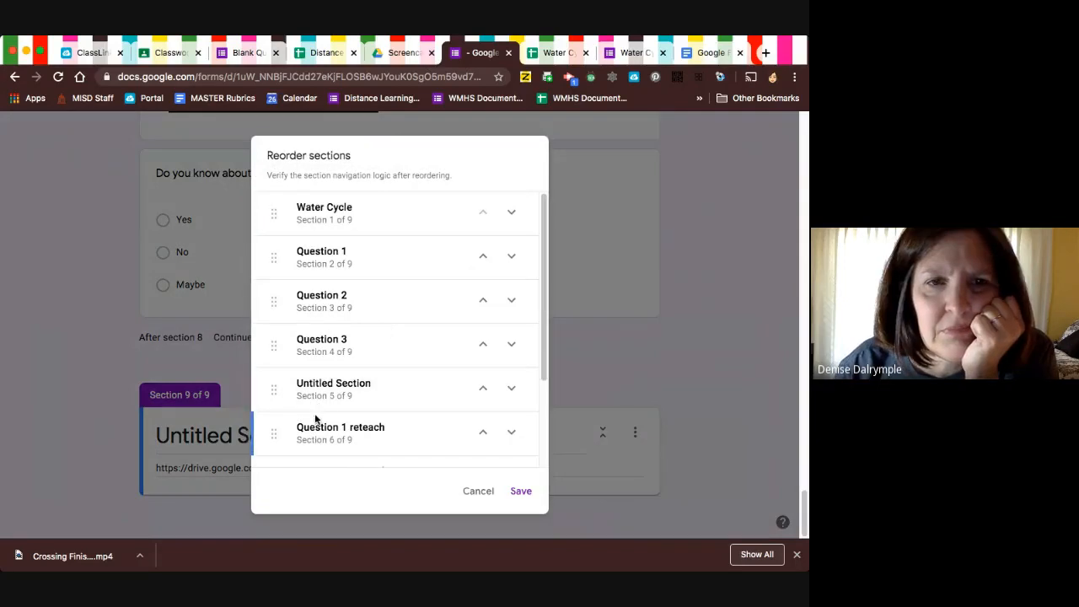
pyautogui.scroll(-3, 328, 434)
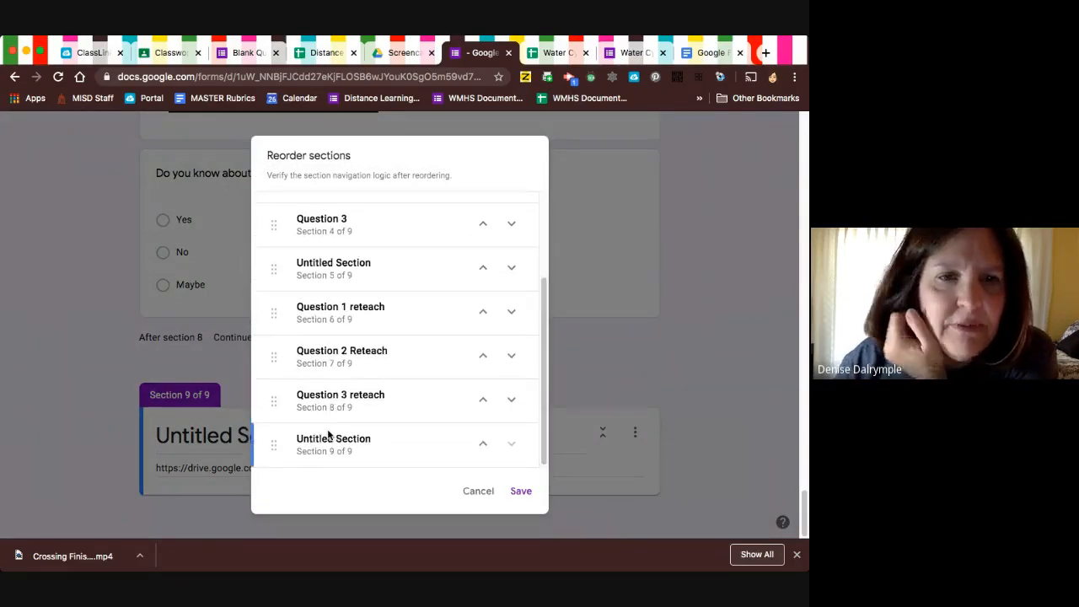
pyautogui.scroll(3, 328, 434)
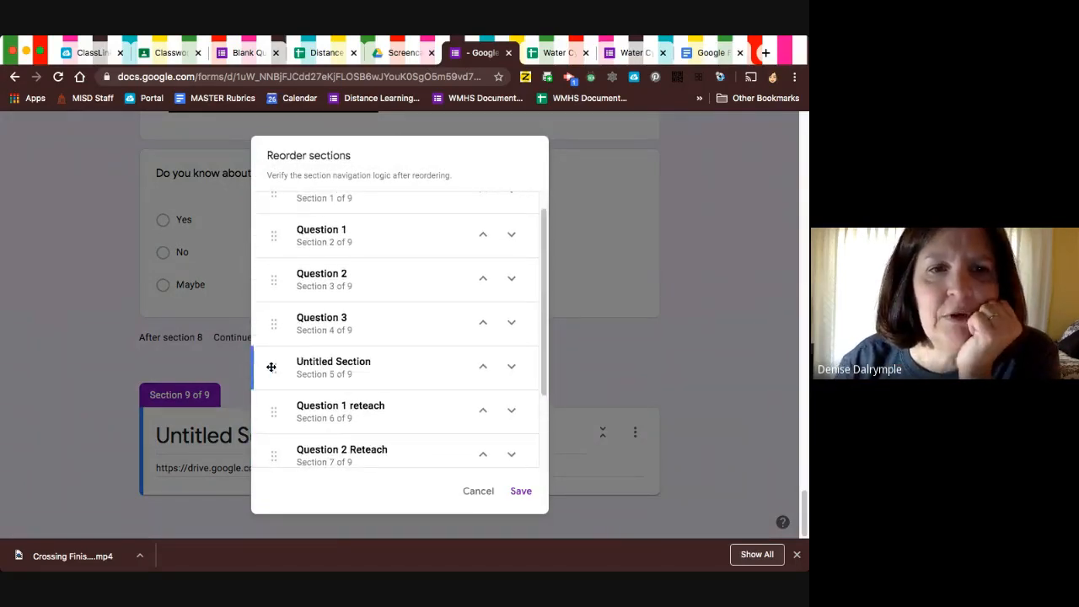
pyautogui.moveTo(274, 372); pyautogui.dragTo(272, 236)
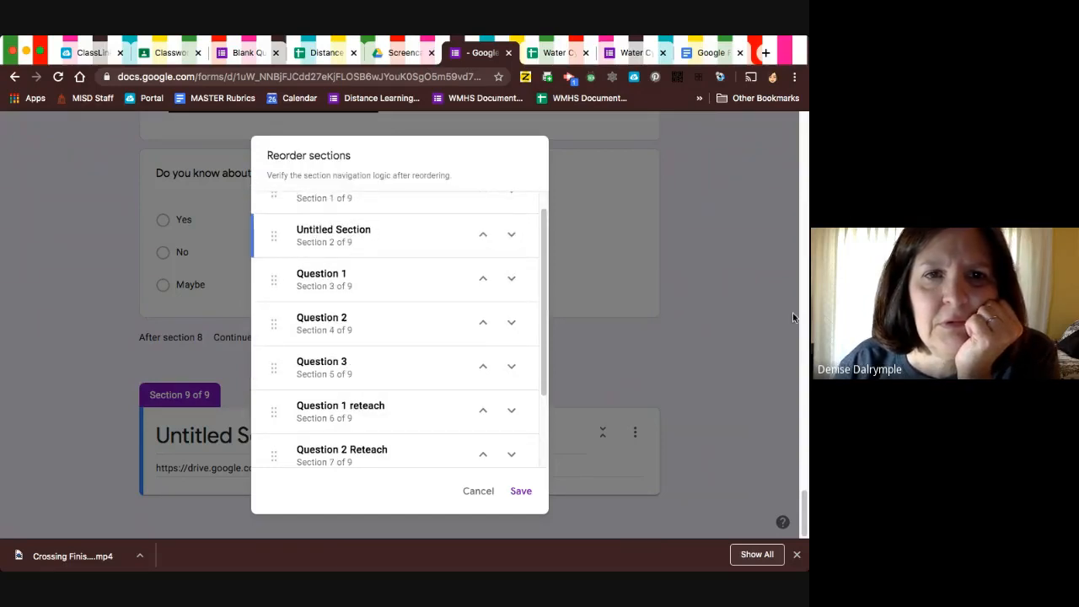
pyautogui.click(521, 492)
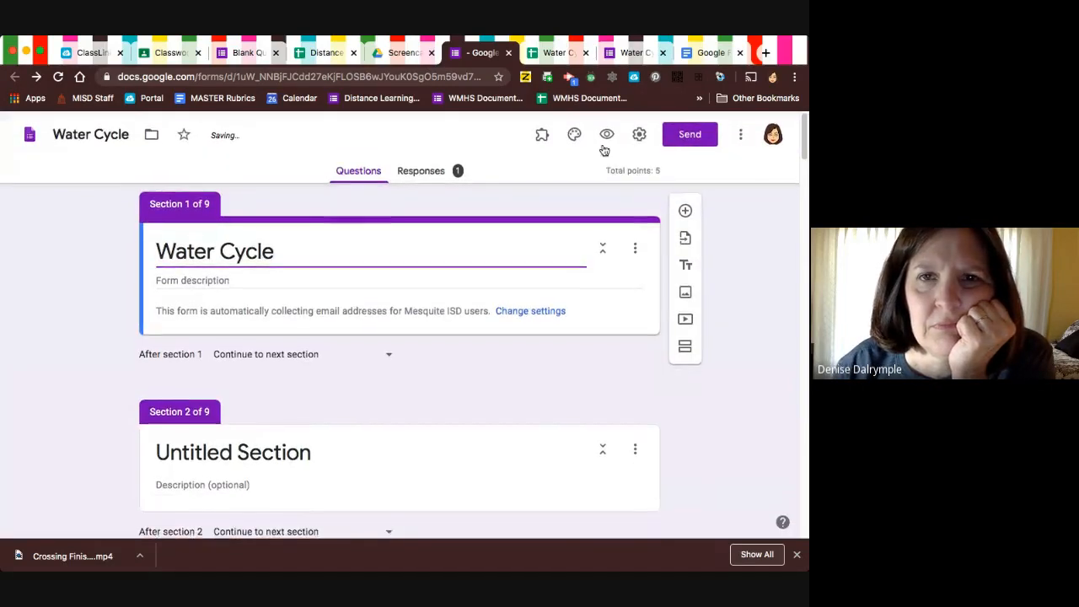
# Preview the Water Cycle form and advance through the untitled section to Question 1.
pyautogui.click(605, 142)
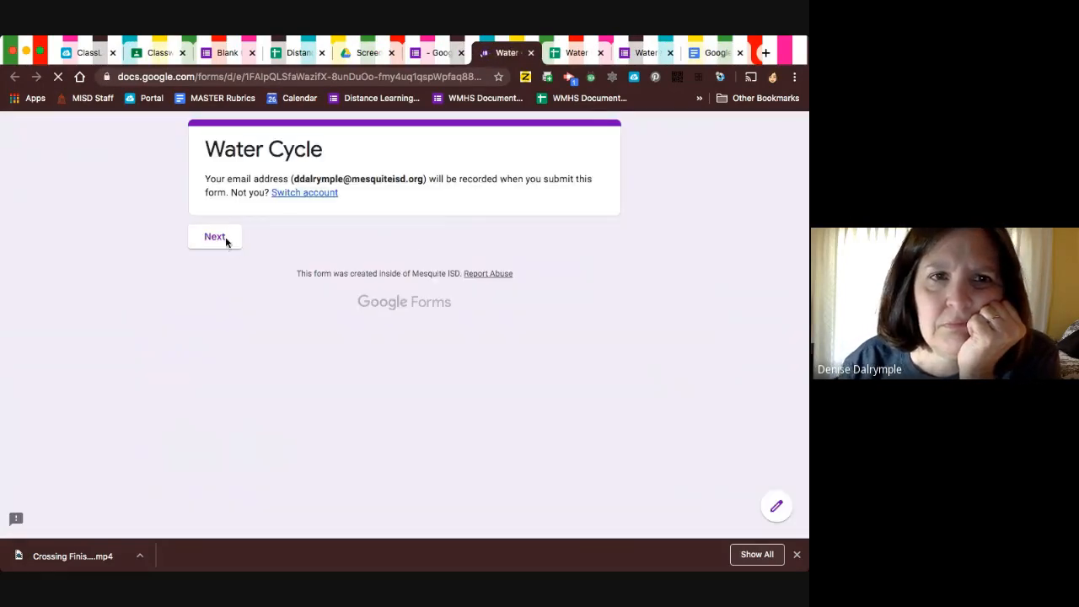
pyautogui.click(225, 242)
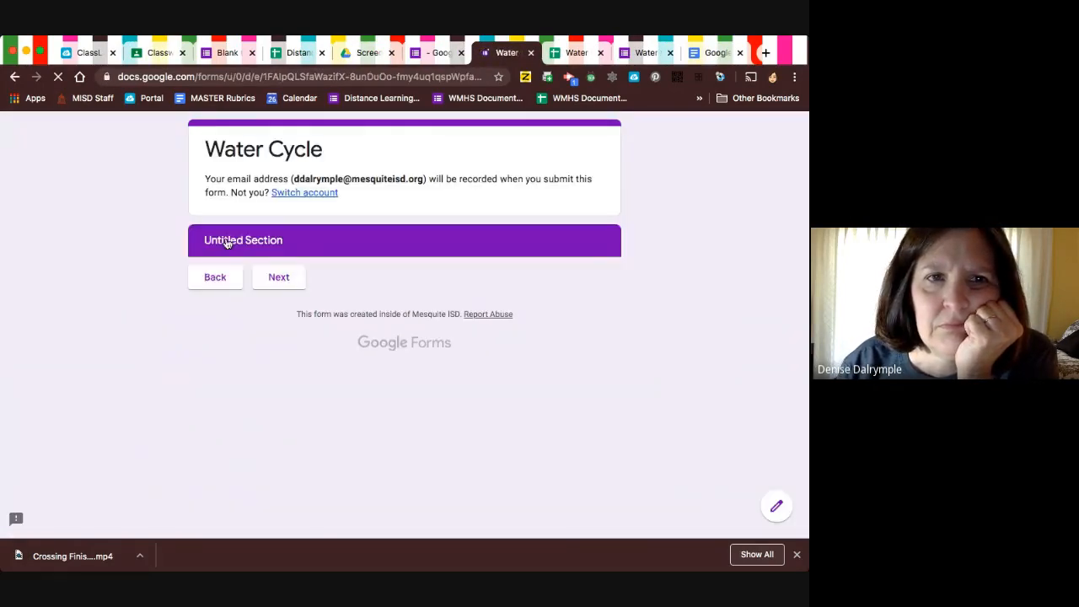
pyautogui.click(283, 279)
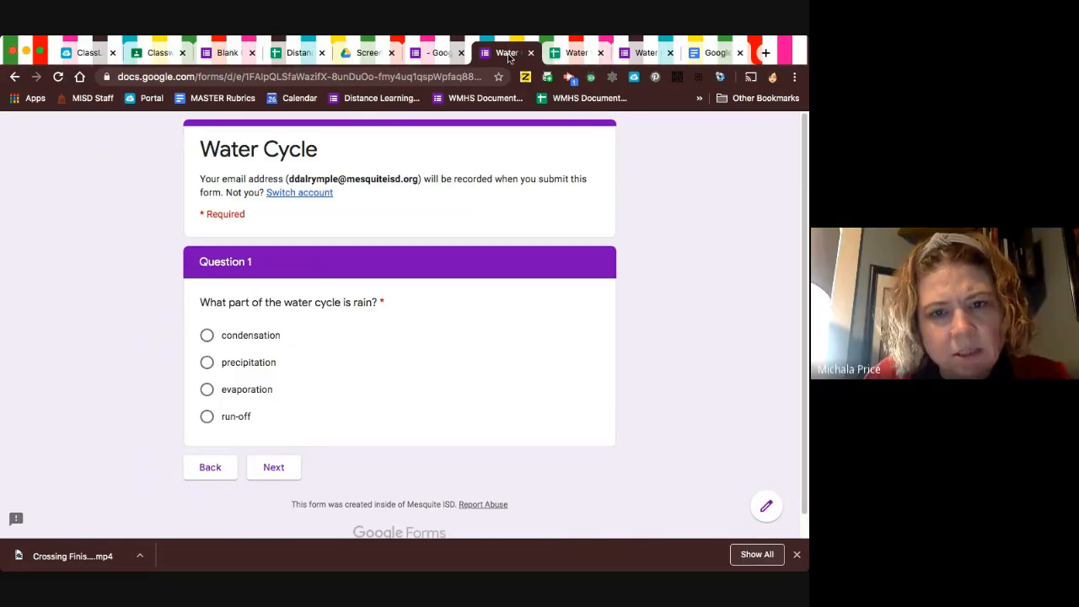
# Return to the form editor and add a blank multiple-choice question to the untitled section 2.
pyautogui.click(430, 53)
pyautogui.scroll(-3, 458, 452)
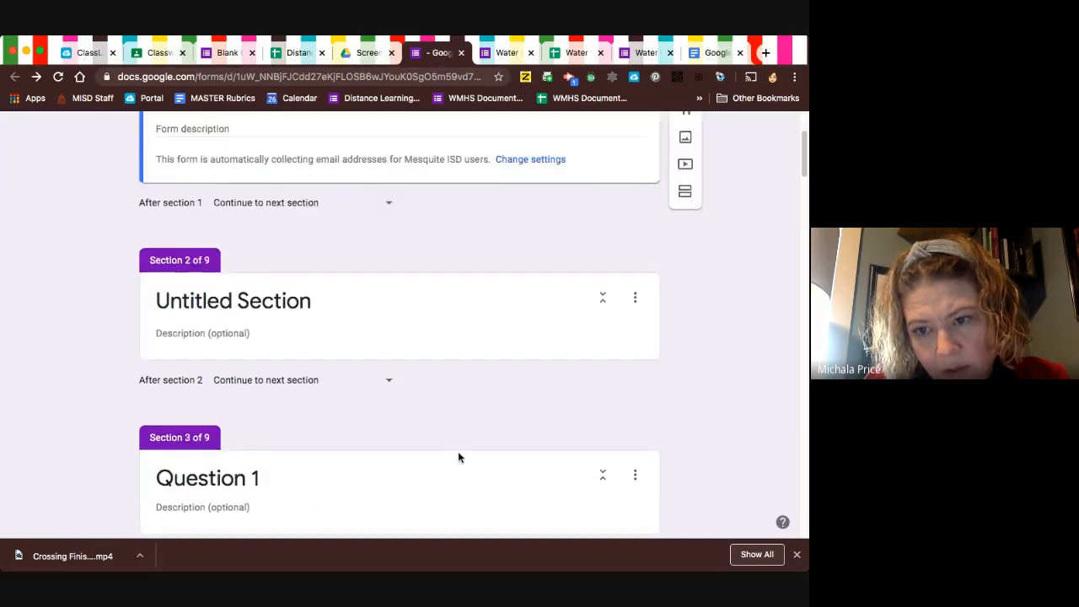
pyautogui.click(482, 300)
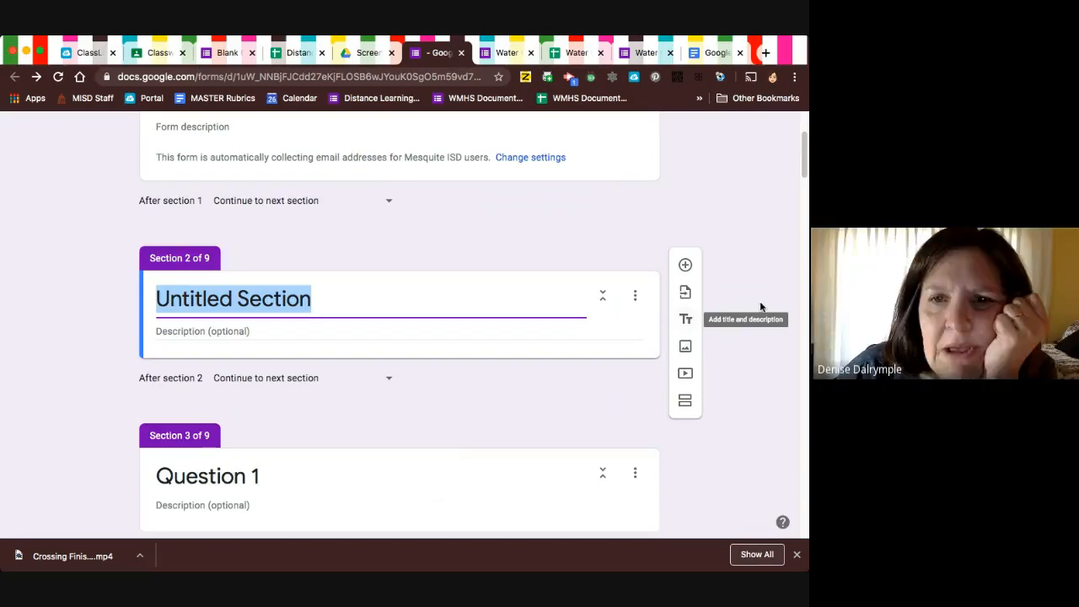
pyautogui.click(726, 272)
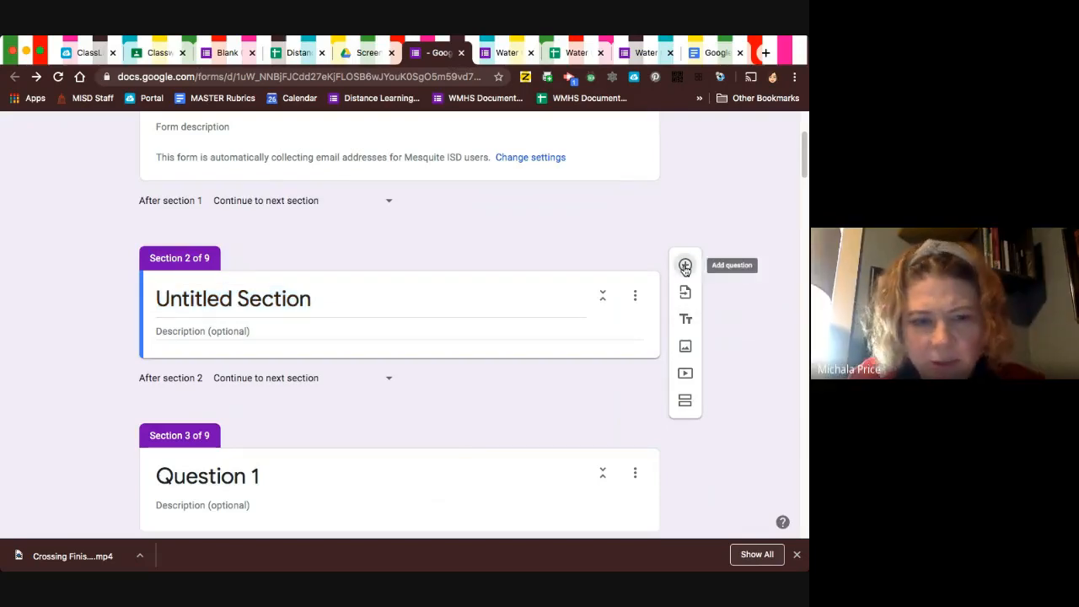
pyautogui.click(685, 267)
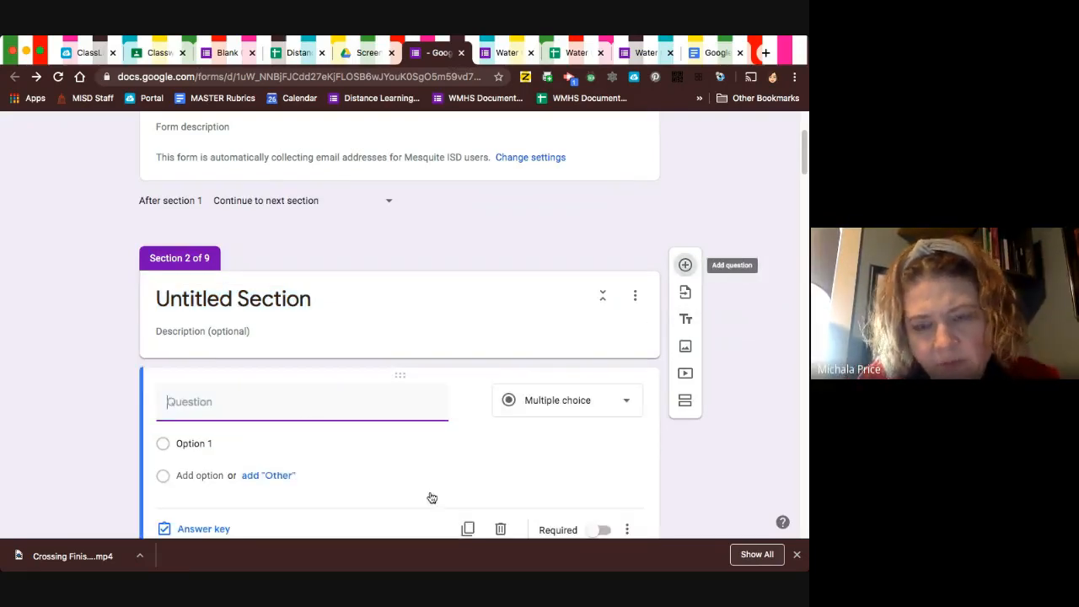
# Narrow the browser window showing the form editor to roughly half its width.
pyautogui.scroll(1, 430, 492)
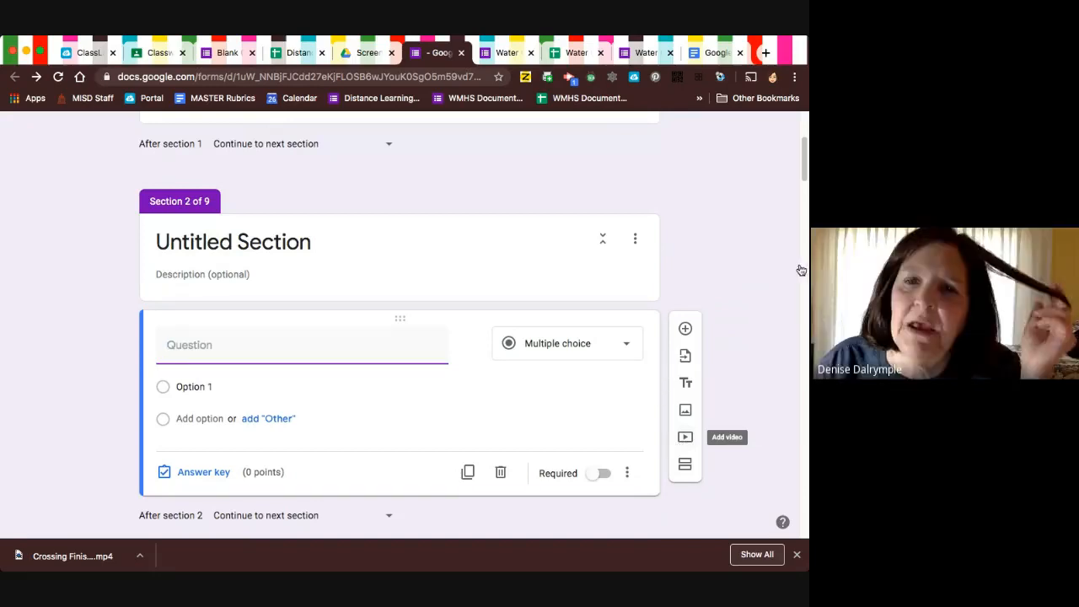
pyautogui.moveTo(614, 302); pyautogui.dragTo(372, 306)
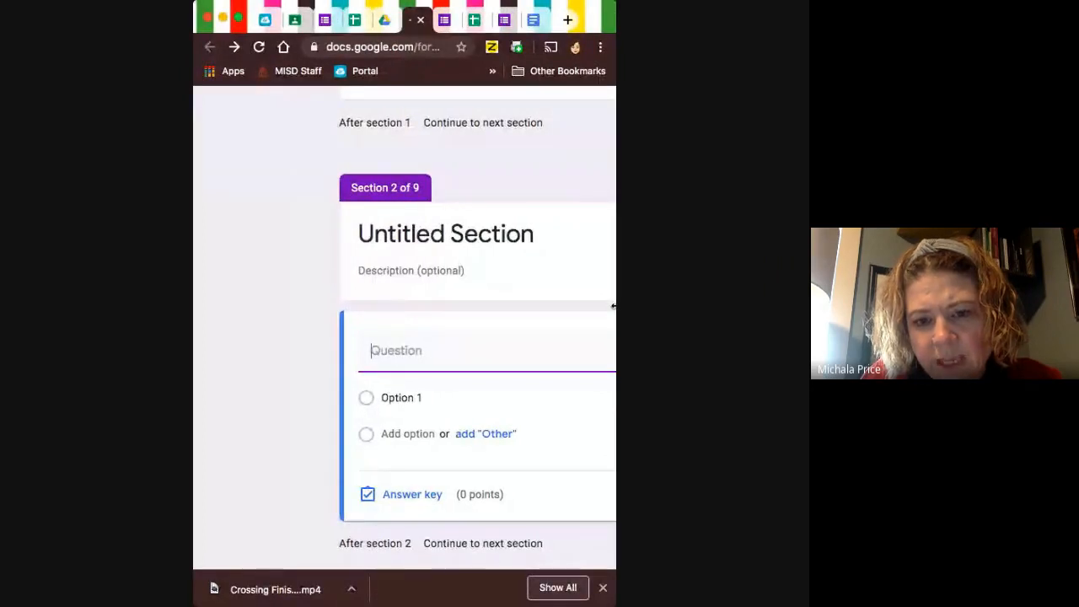